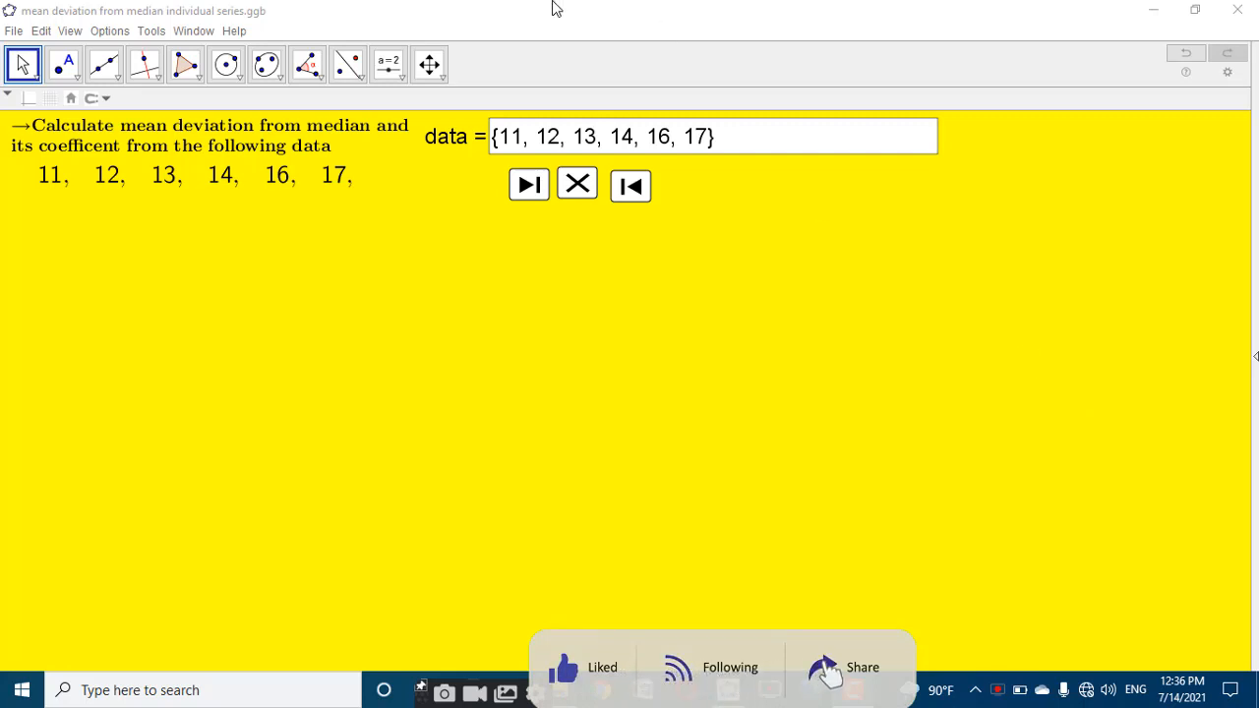
Reveal the solution for the data 11, 12, 13, 14, 16, 17 through the ascending order and the number of data
click(719, 143)
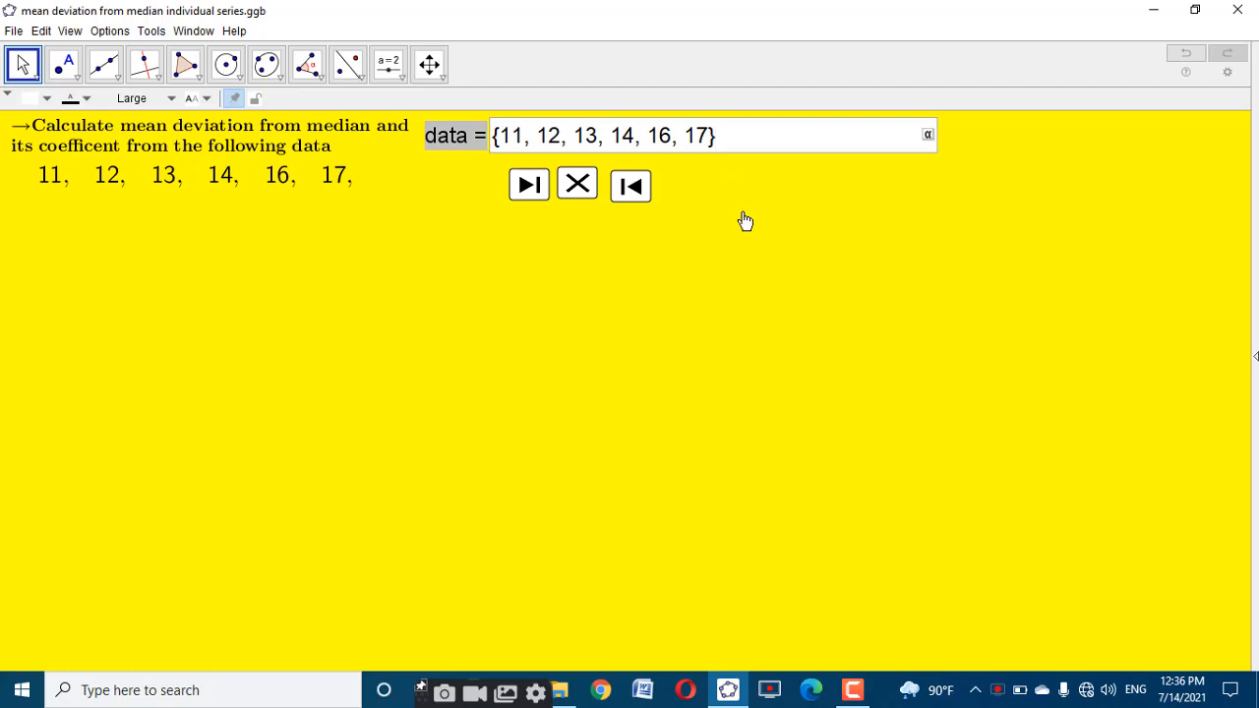
click(537, 365)
click(529, 187)
click(527, 187)
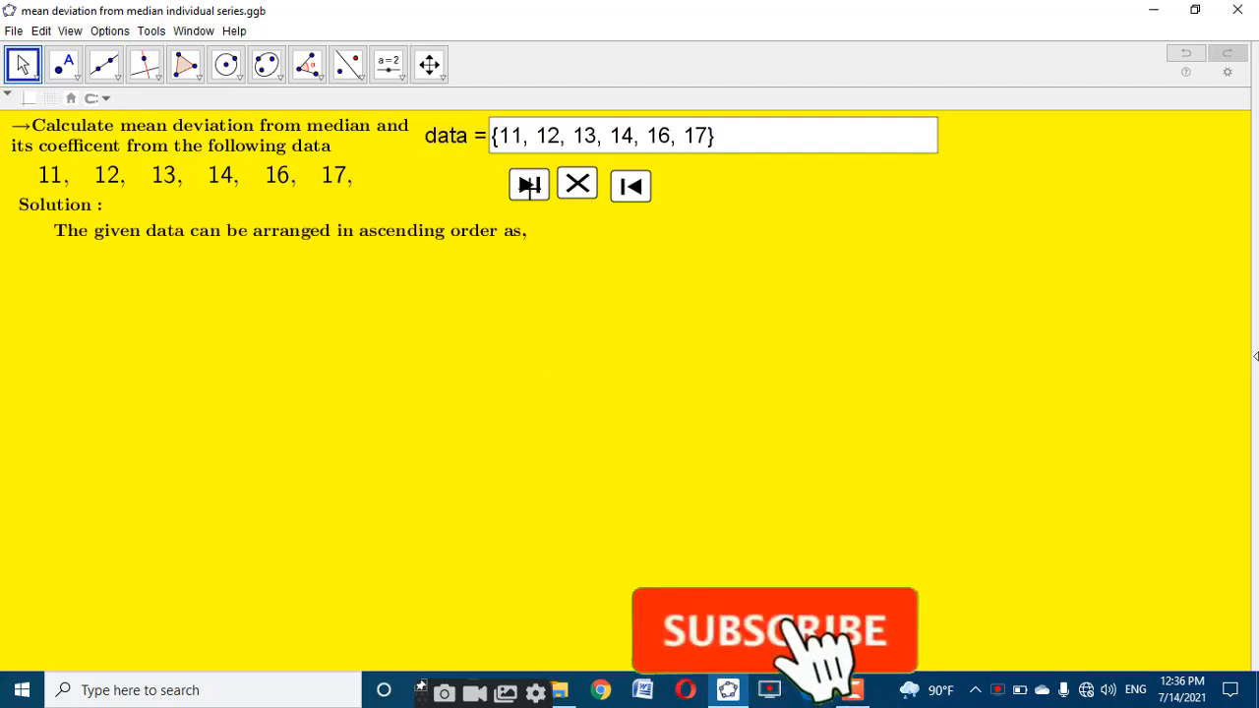
click(531, 192)
click(527, 187)
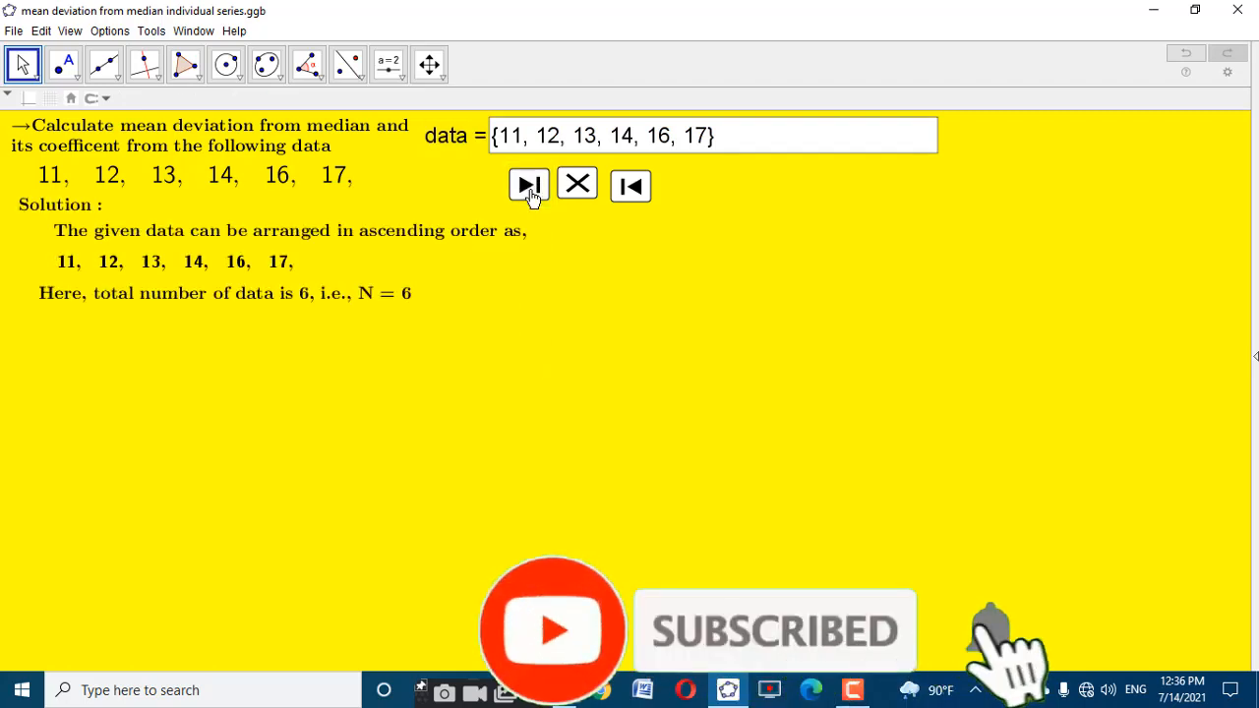
click(710, 137)
click(691, 213)
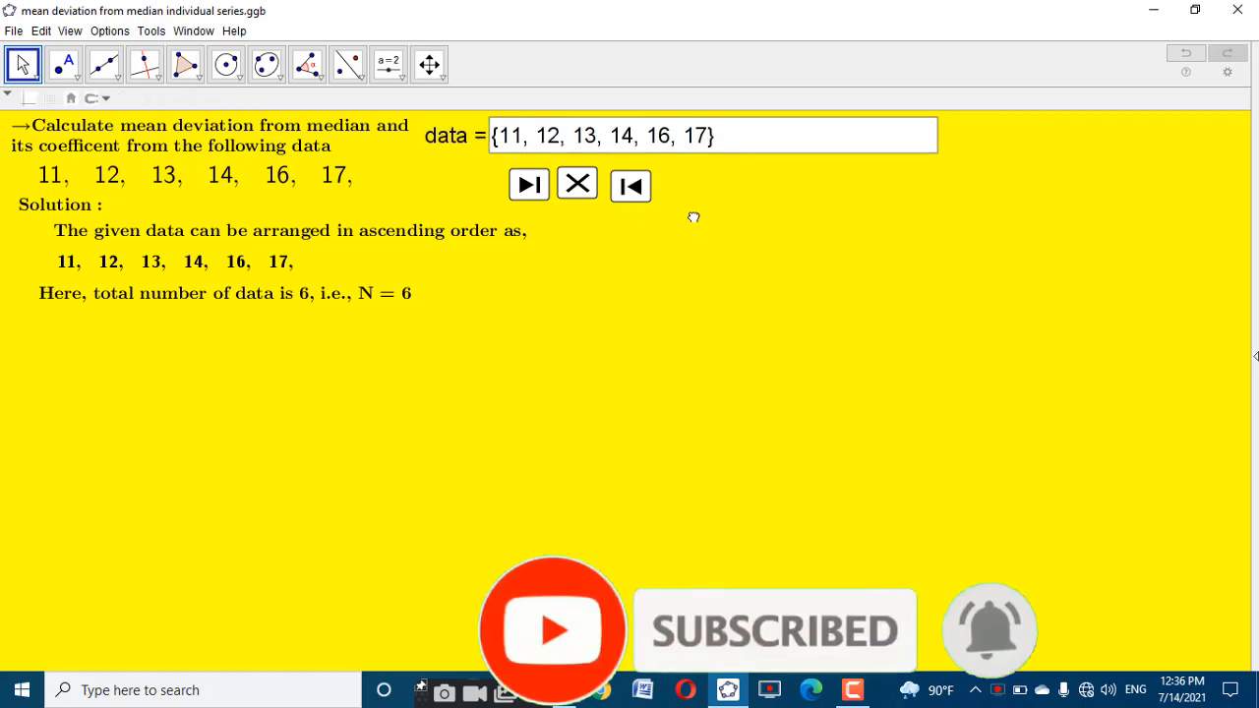
Reveal the median formula and its substitution down to the term position, and clear the displayed solution
click(531, 185)
click(531, 185)
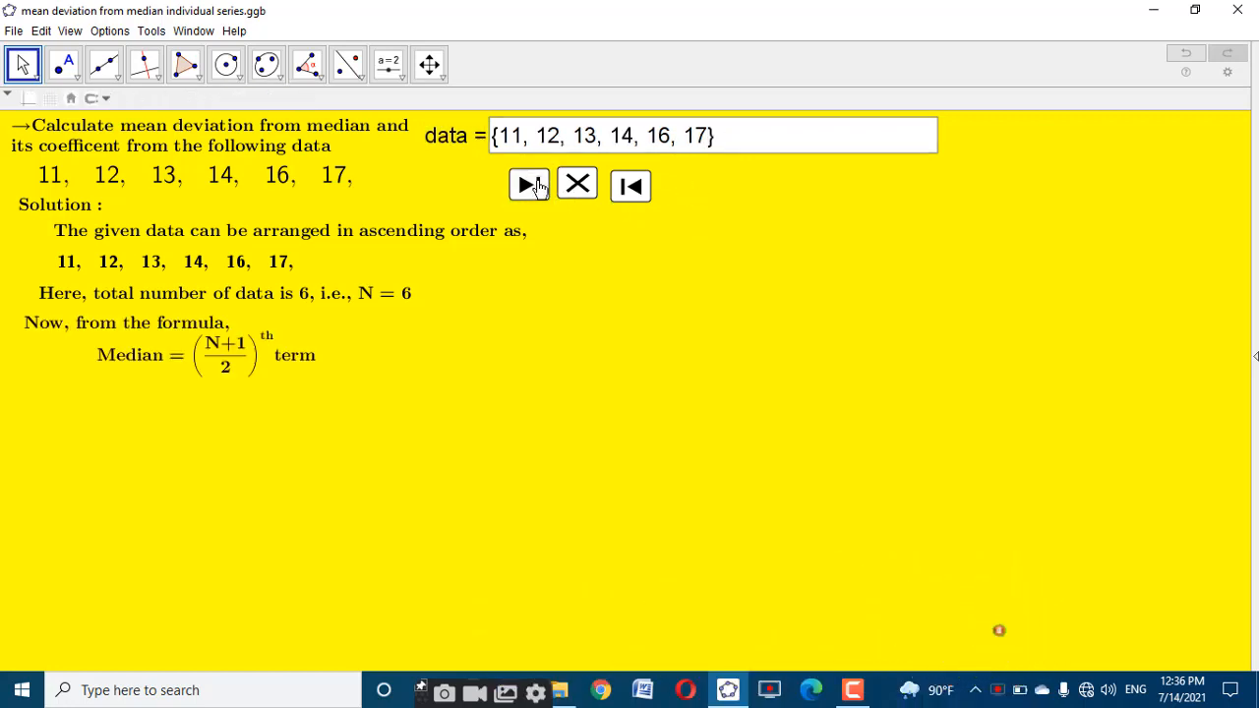
click(532, 184)
click(533, 186)
click(537, 190)
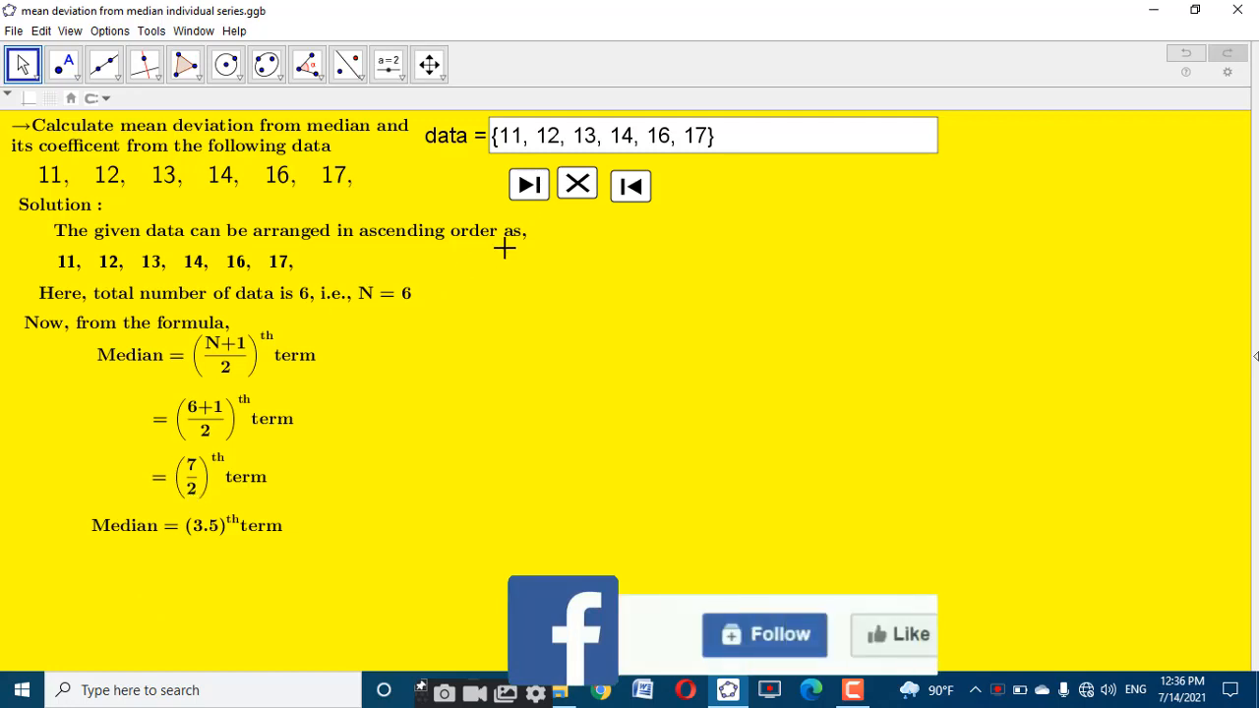
click(578, 192)
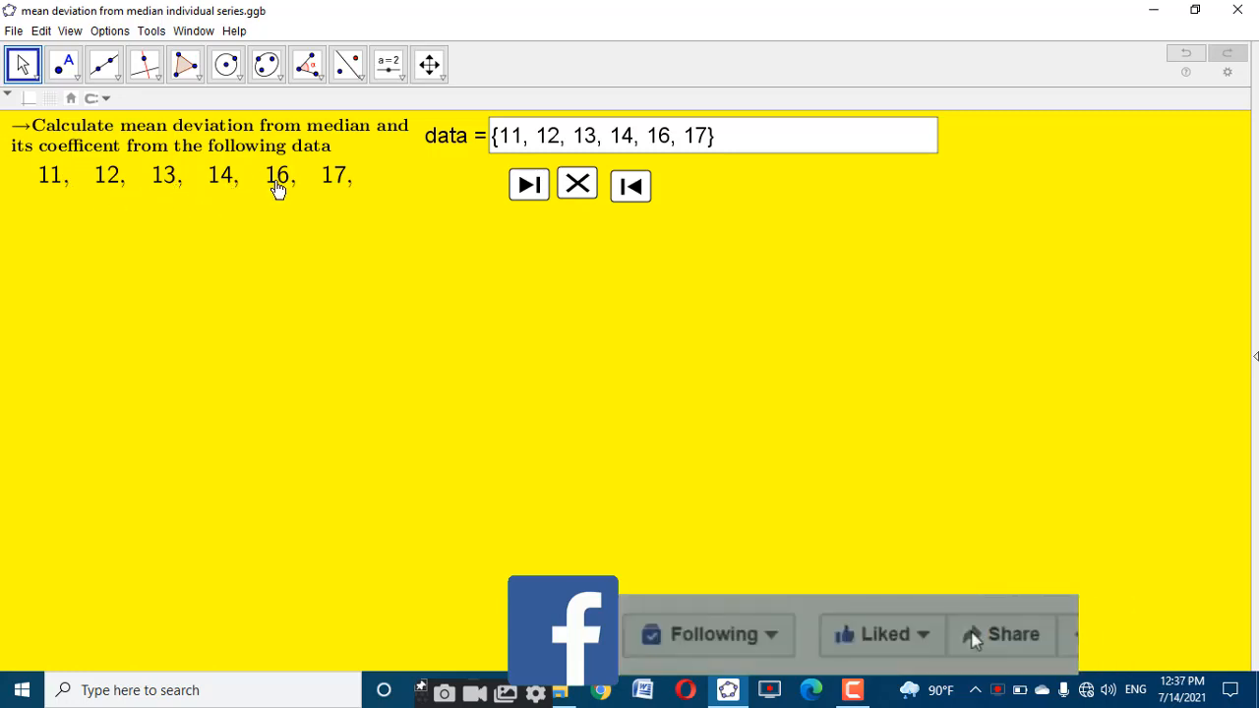
Shift the data input box slightly right and up, and reveal the solution through the ascending-order list
mouse_move(464, 142)
mouse_down()
mouse_move(606, 140)
mouse_move(479, 136)
mouse_up()
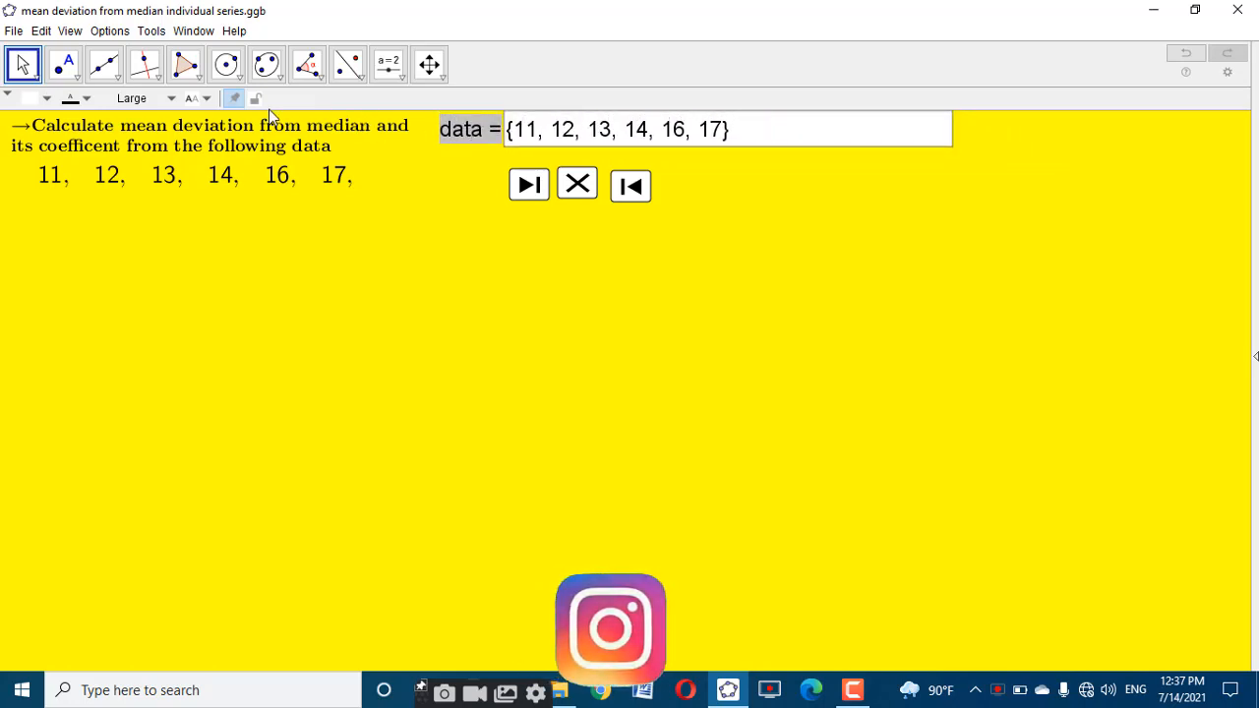
click(528, 193)
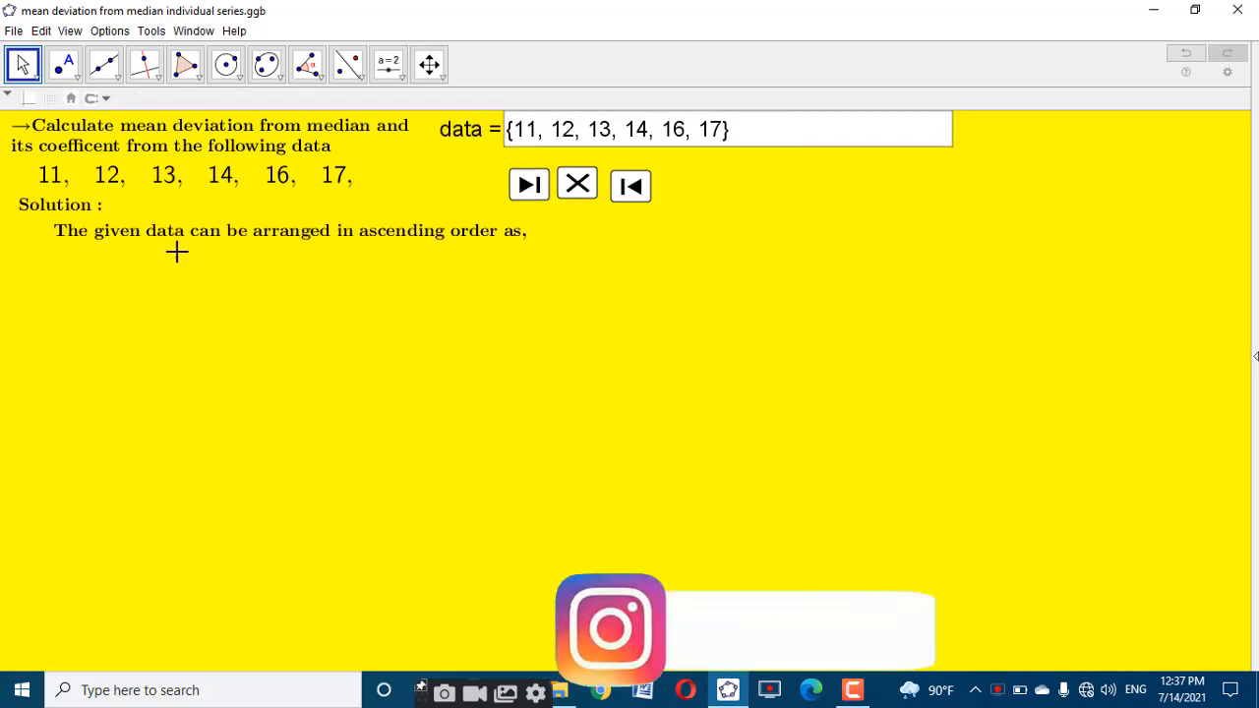
click(528, 191)
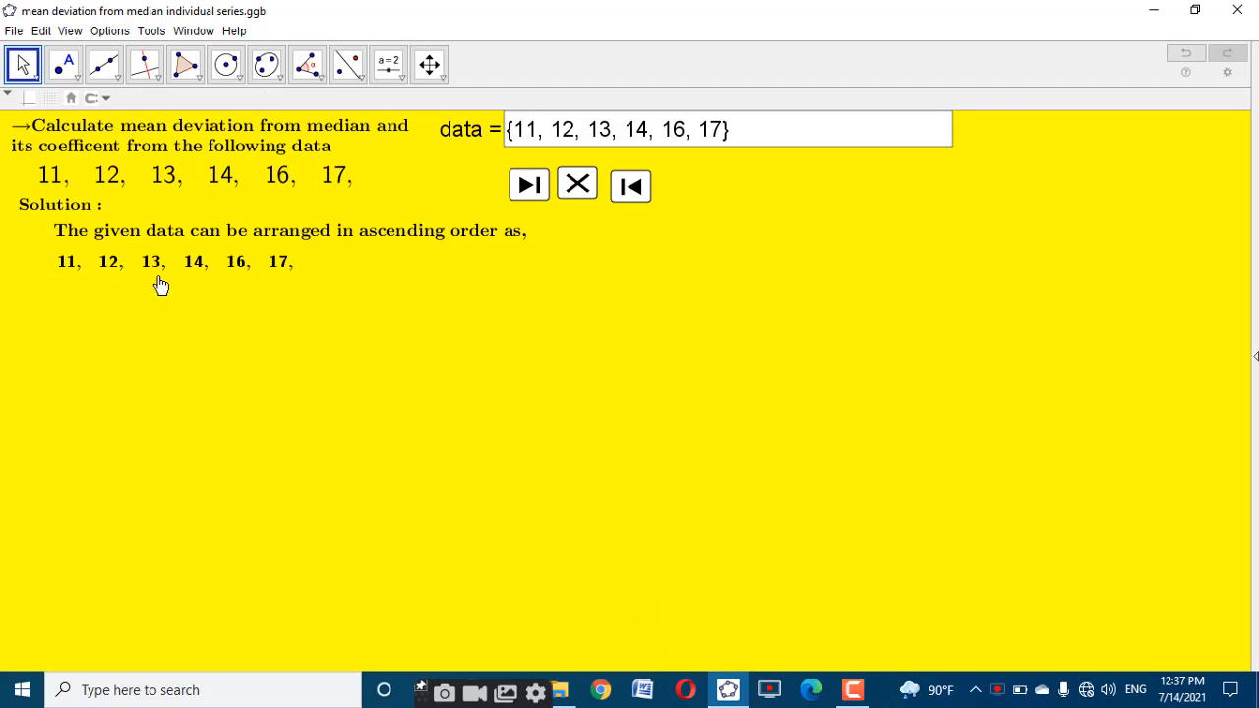
Change the data list to {11, 12, 17, 14, 16, 13} by swapping the third and last values
click(616, 129)
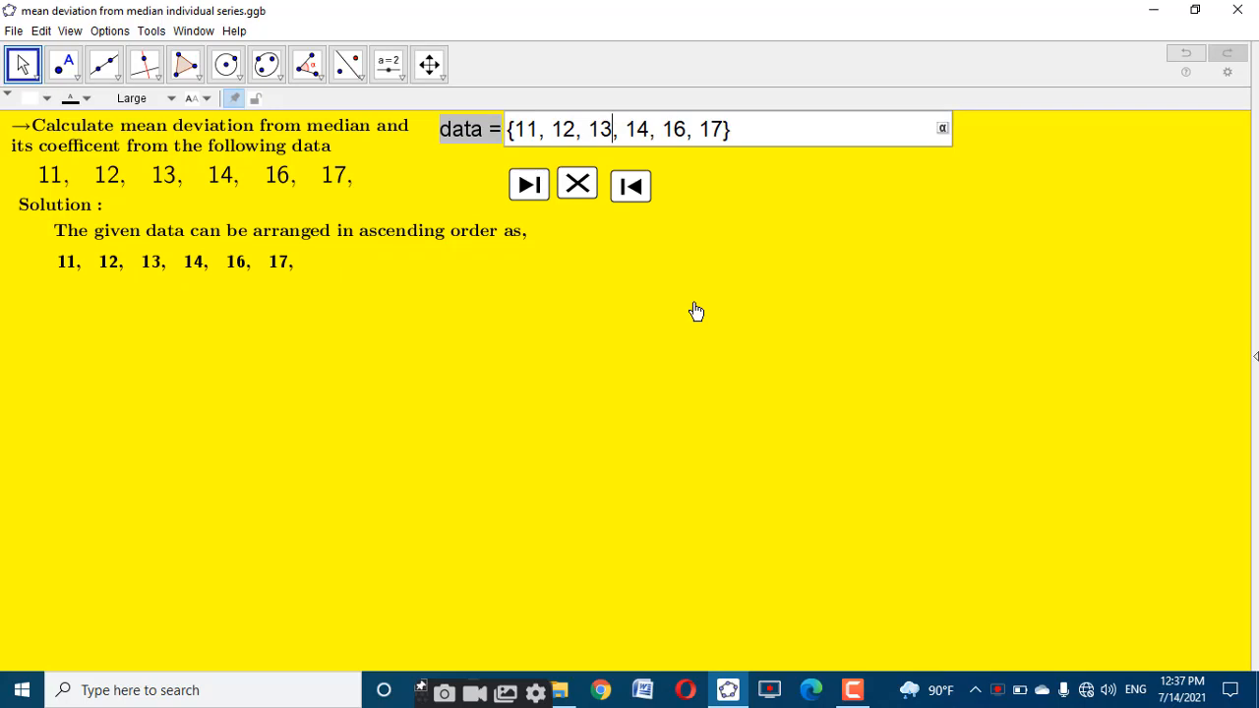
key(BackSpace)
text(7)
key(Return)
click(236, 374)
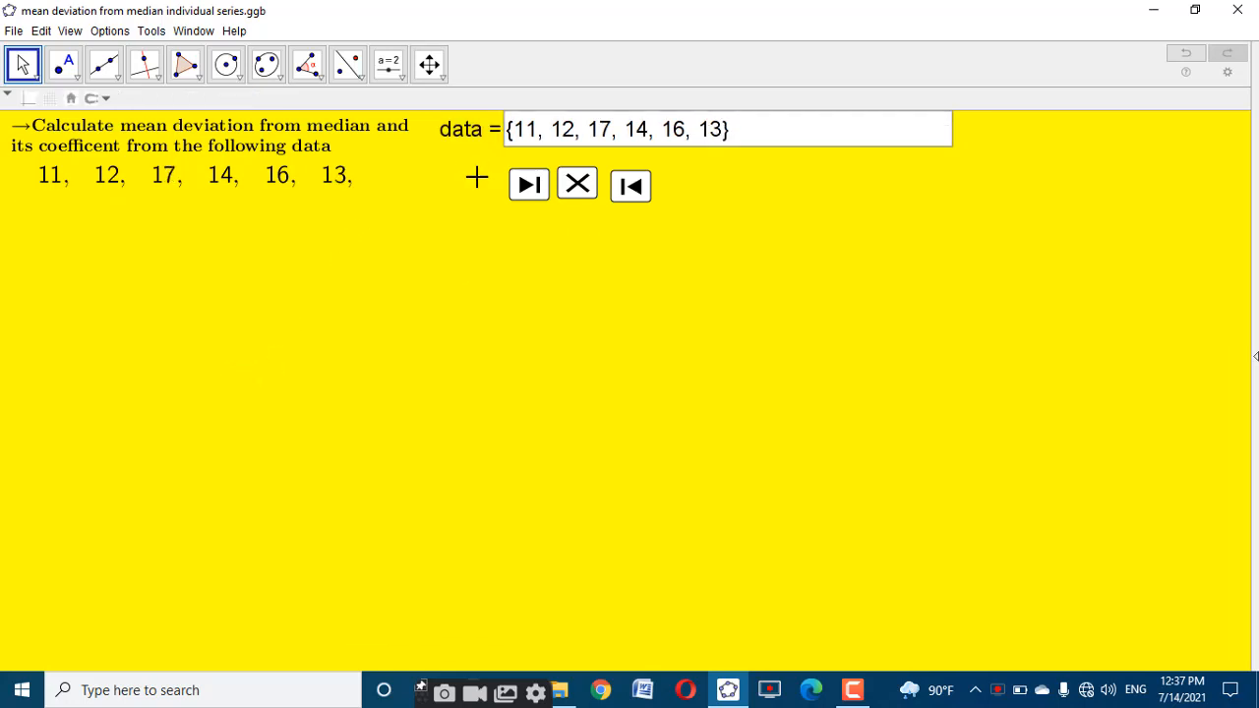
Reveal the solution for the changed data through the ascending order, the number of data and the general median formula
click(531, 196)
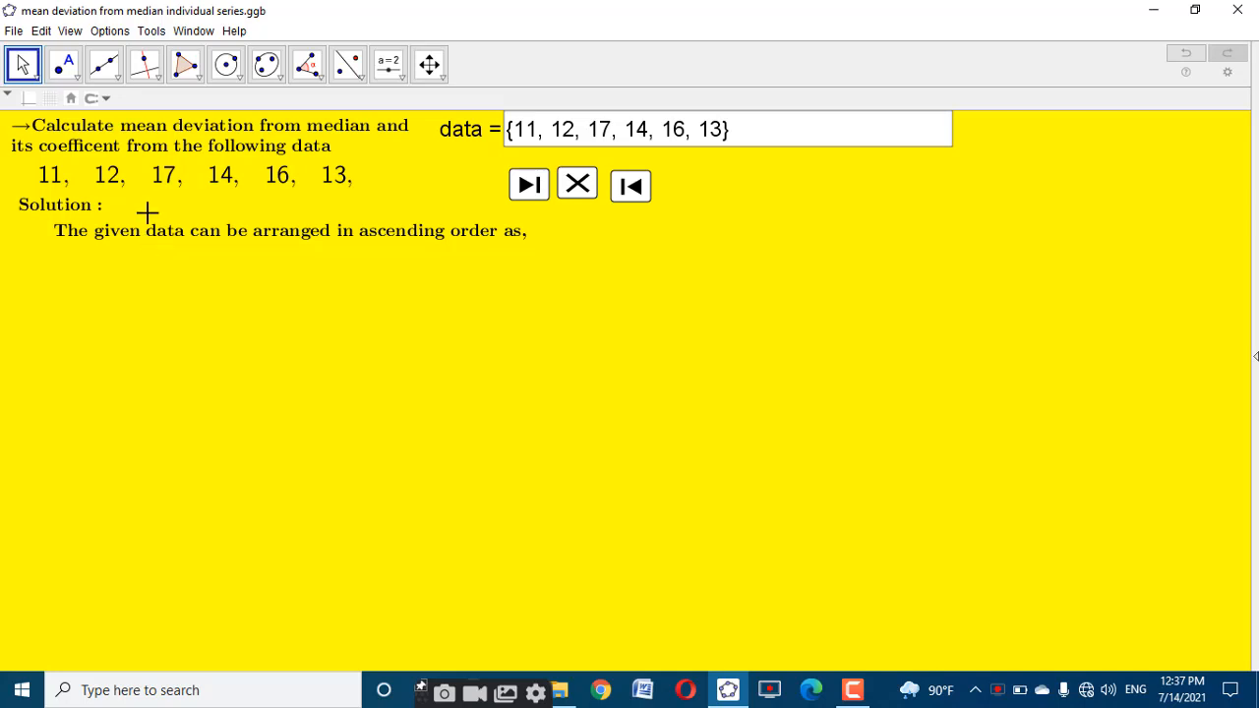
click(530, 192)
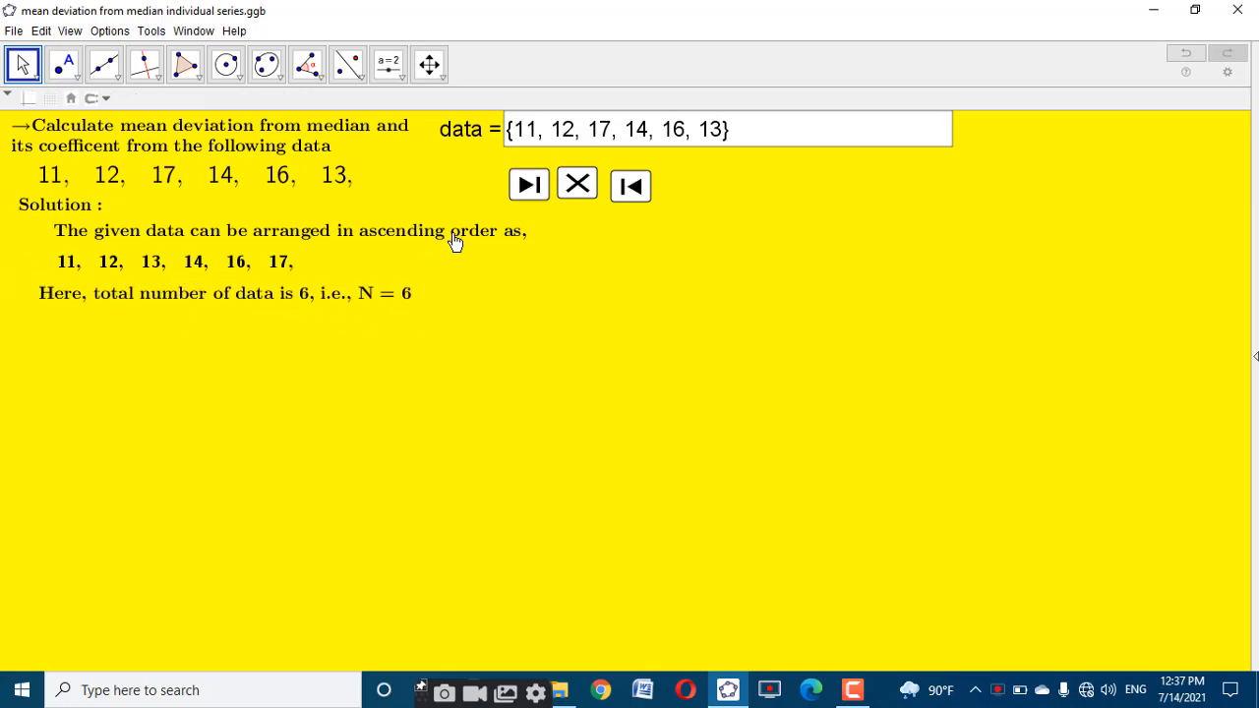
click(527, 189)
click(529, 189)
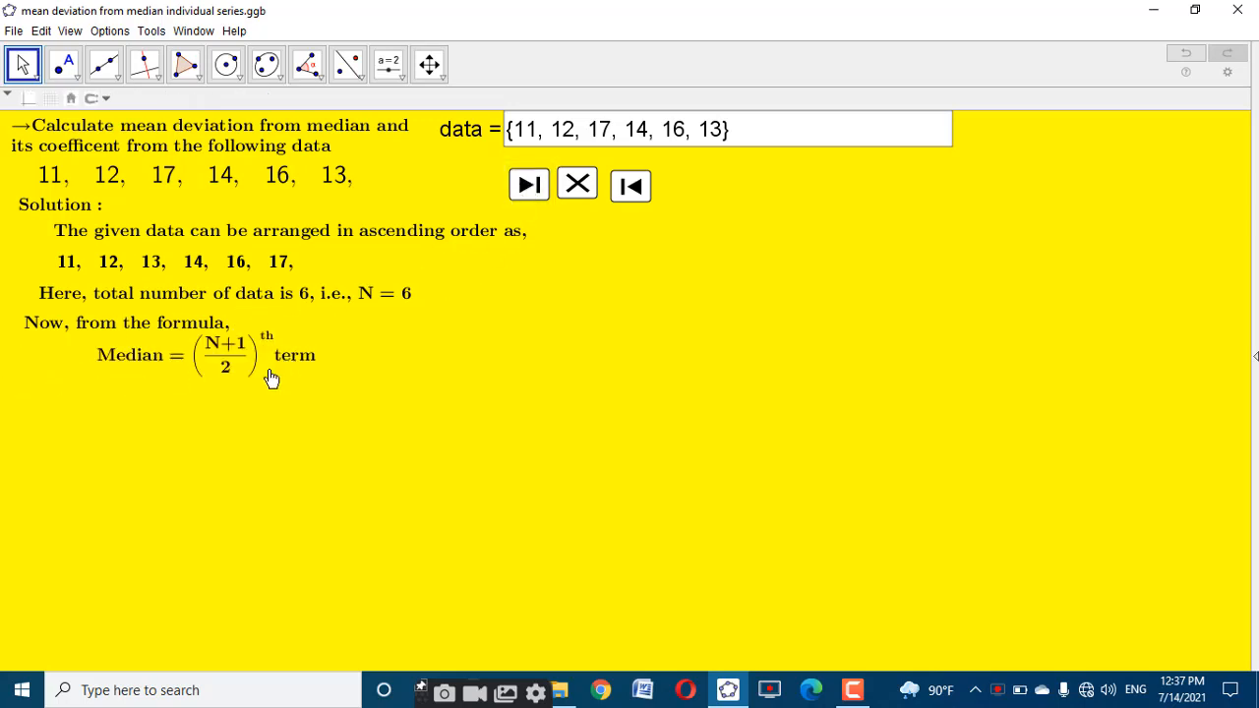
Reveal the median calculation from the substitution down to its final value, and nudge that result line slightly lower
click(519, 192)
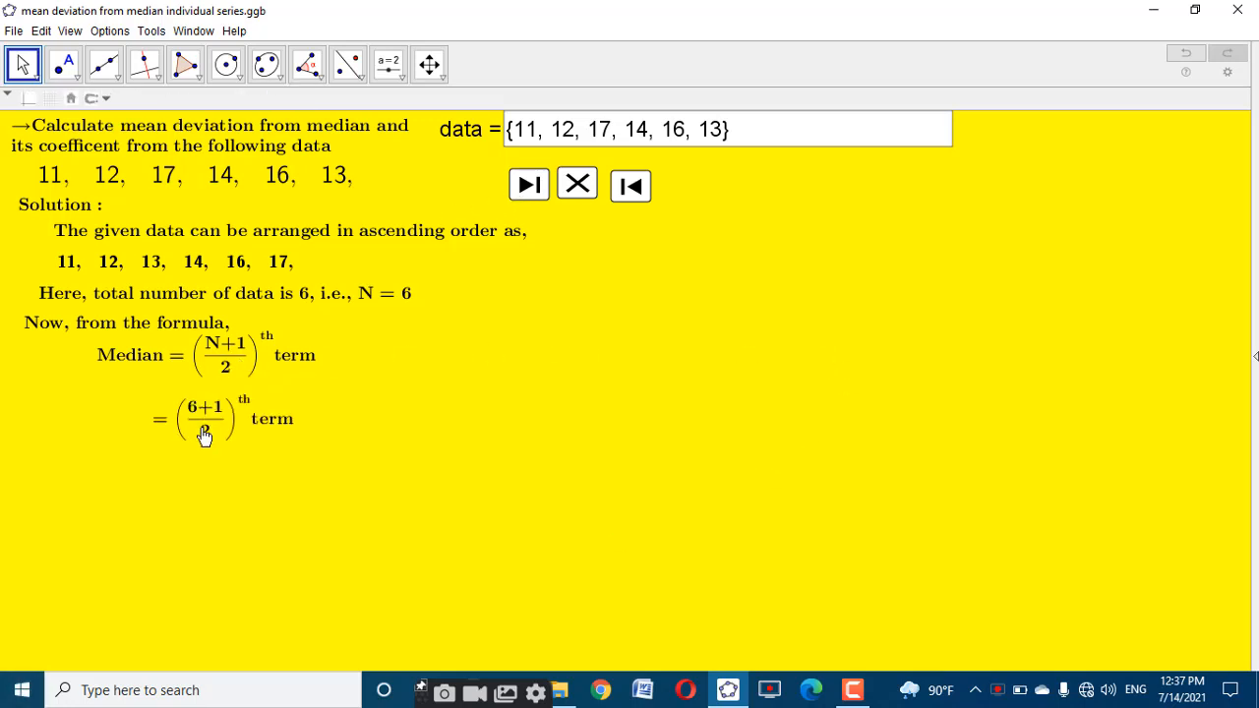
click(536, 189)
click(521, 187)
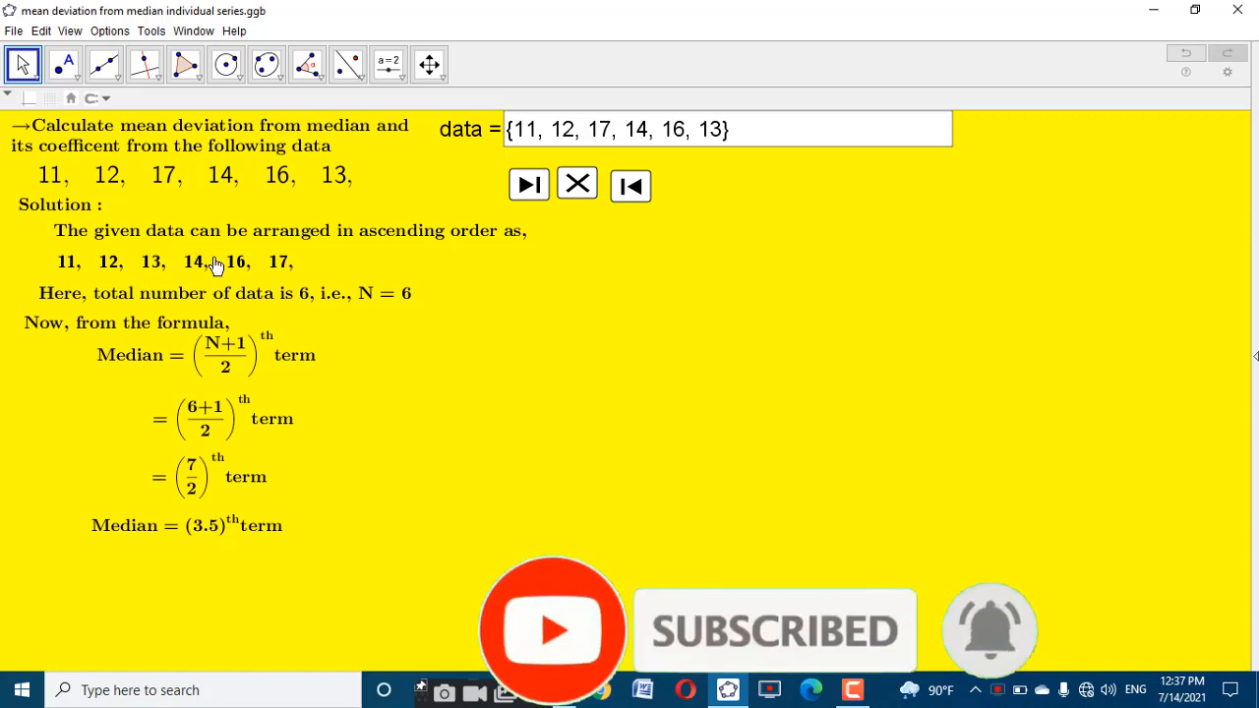
click(528, 187)
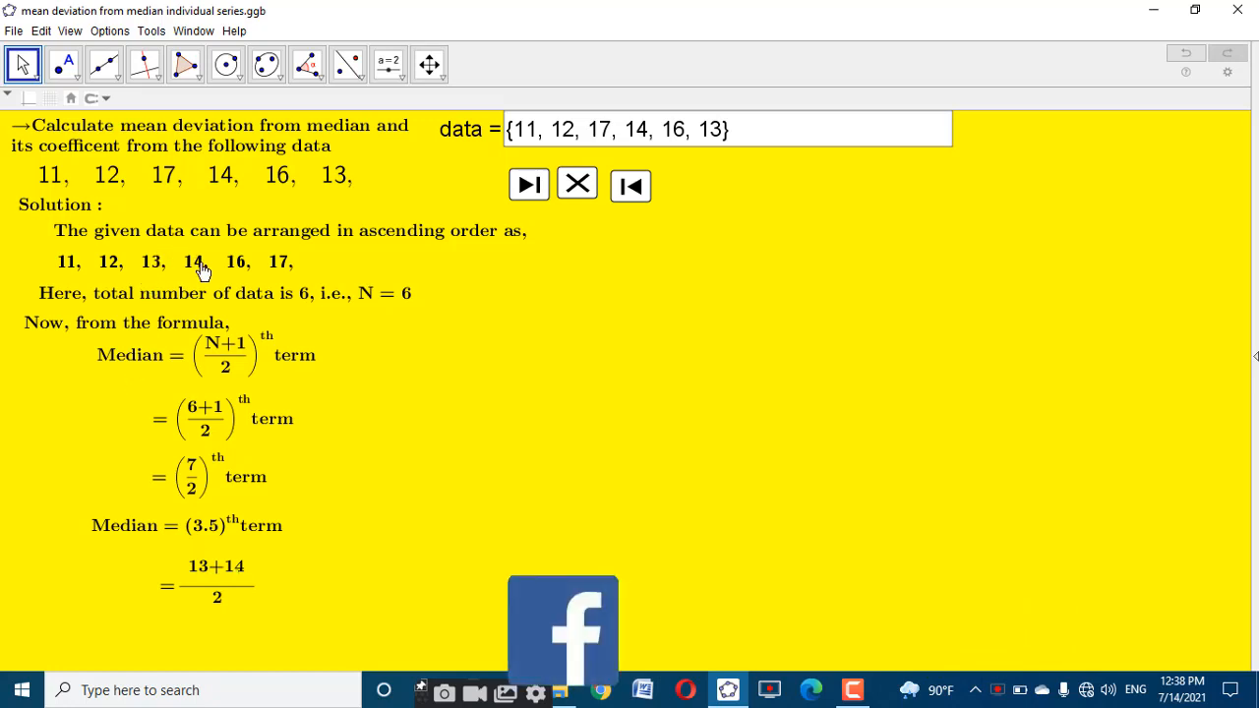
click(528, 187)
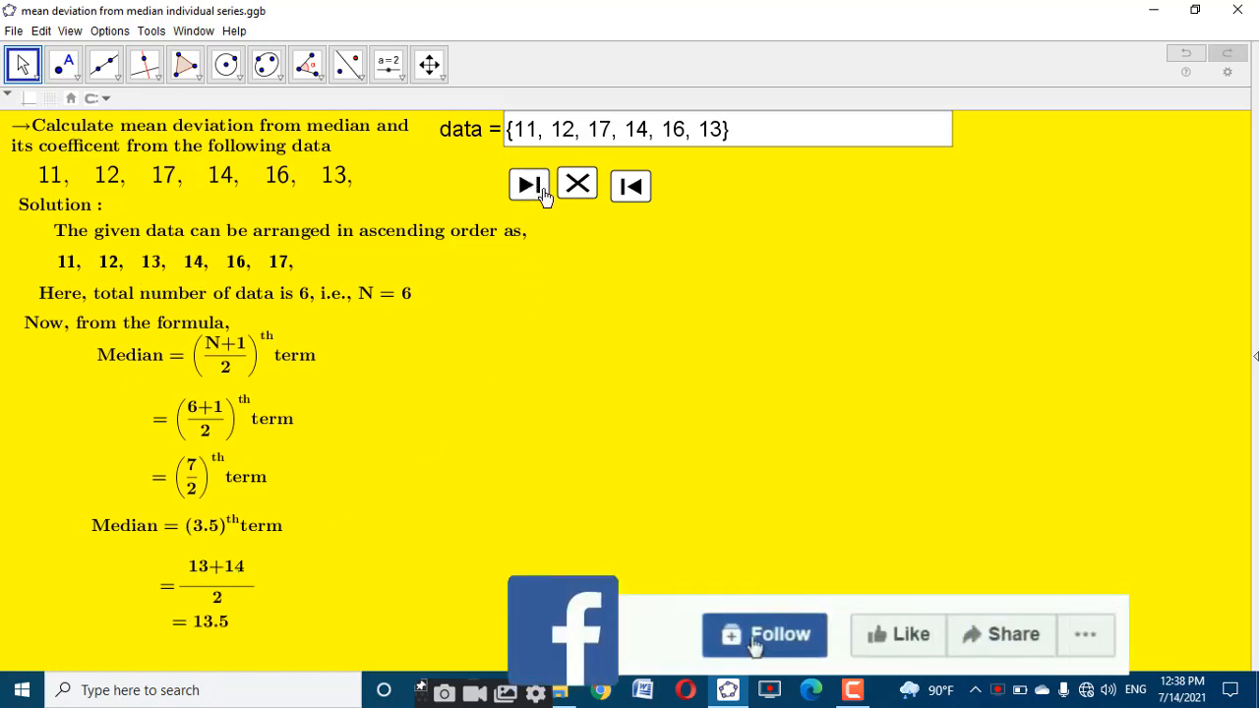
click(202, 626)
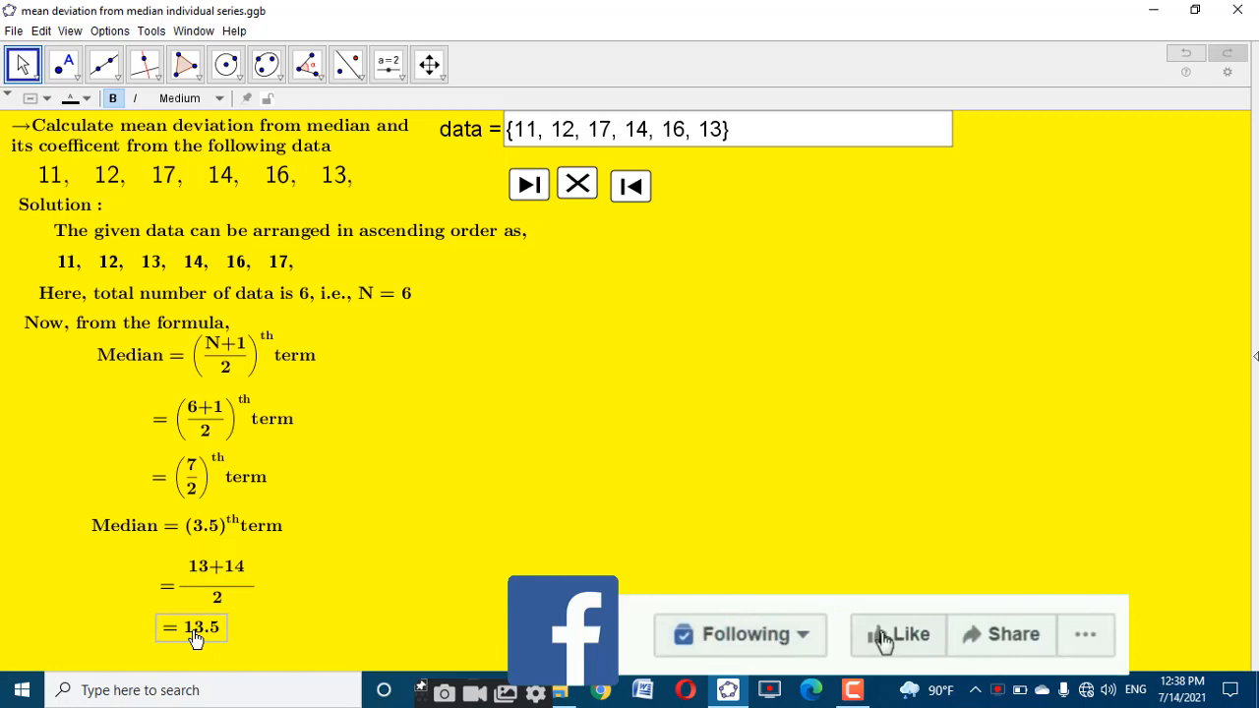
click(380, 568)
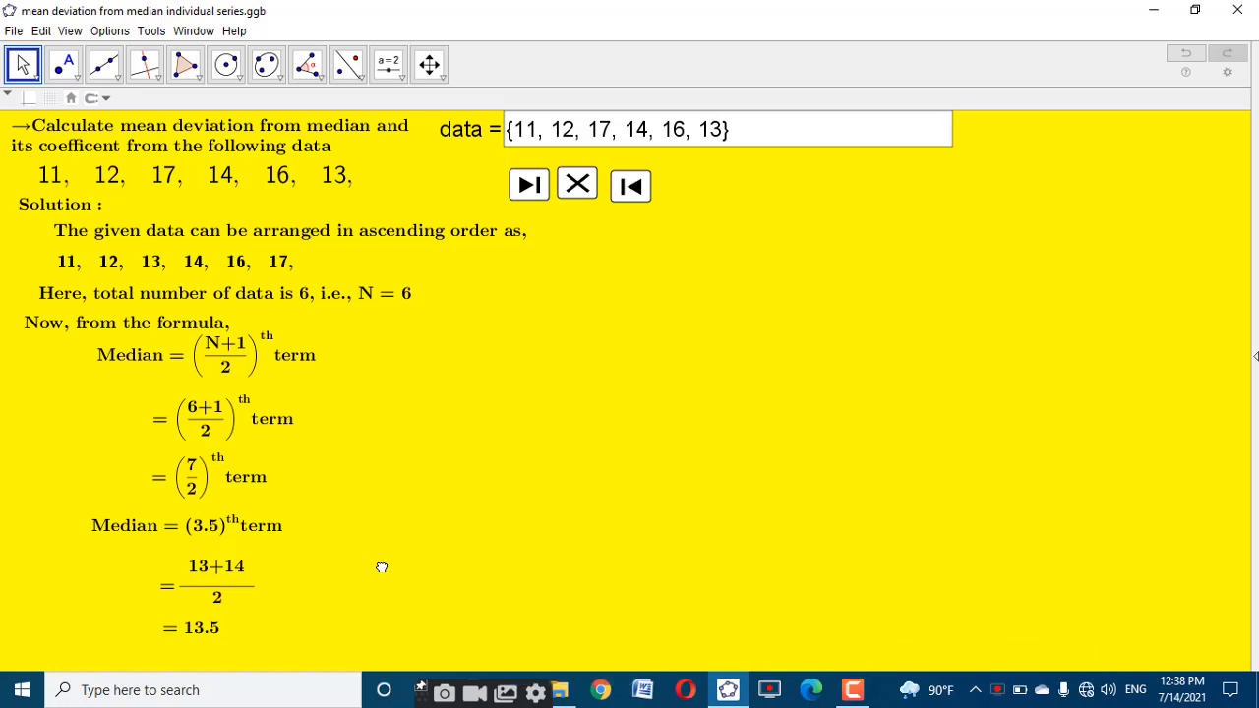
Show the mean deviation from median heading and the table header with X and |x − Md|
click(529, 186)
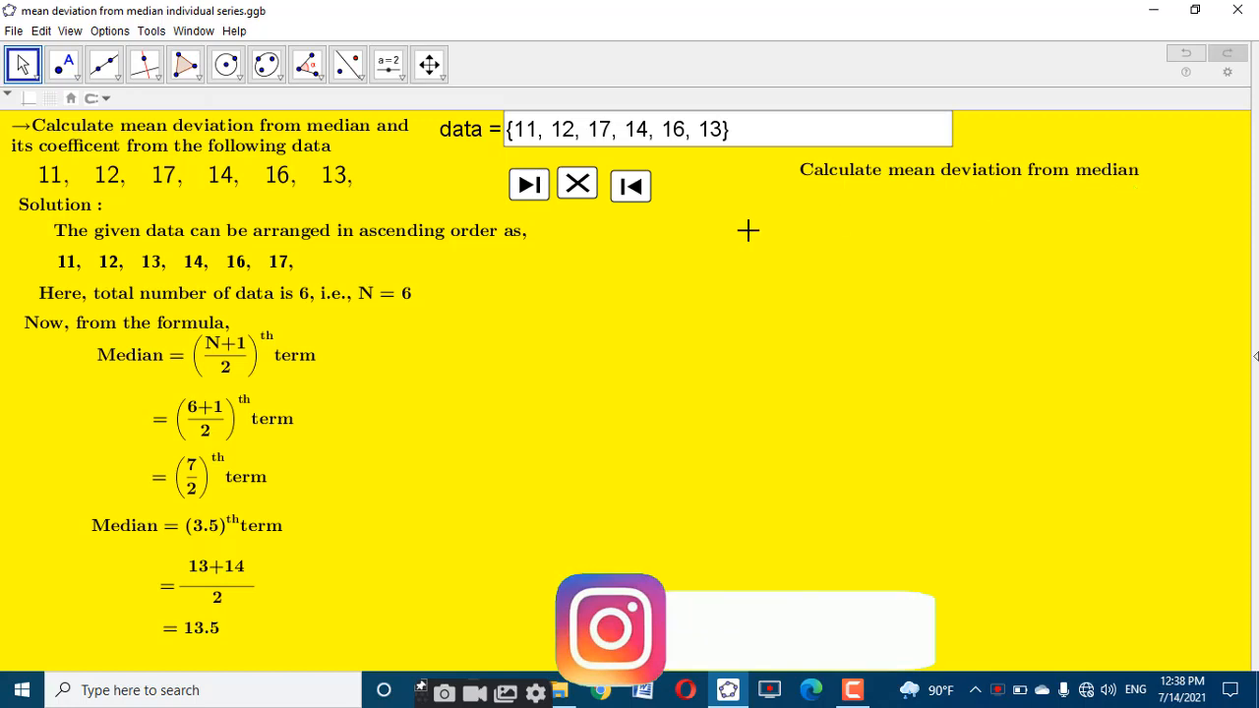
click(531, 189)
click(983, 137)
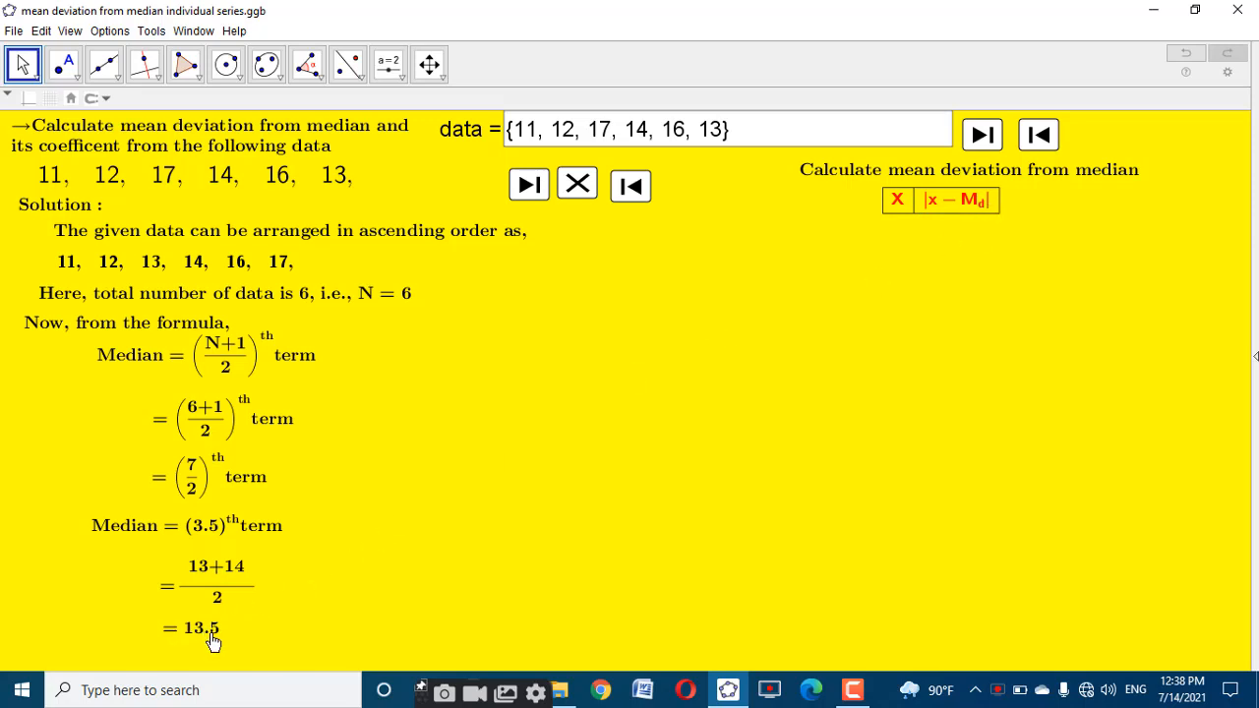
Fill the deviation table row by row for every data value, ending with the Σ|x − Md| total row
click(984, 137)
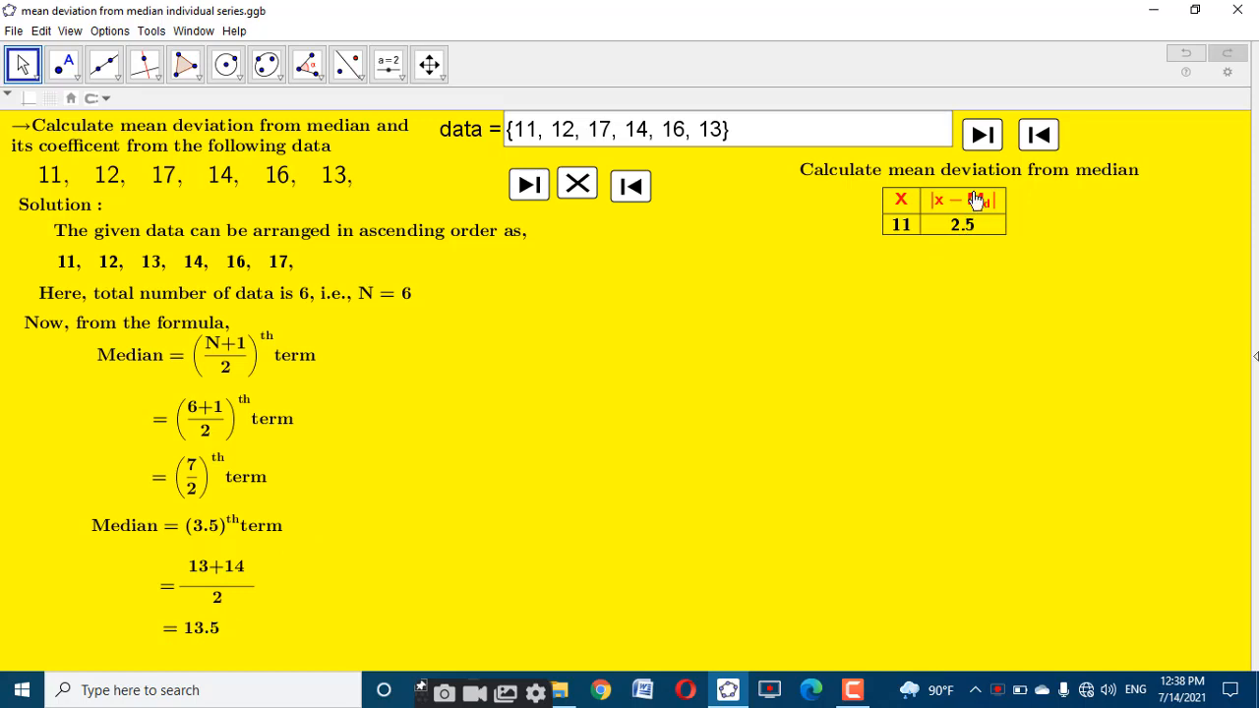
click(982, 134)
click(983, 135)
click(983, 135)
click(983, 134)
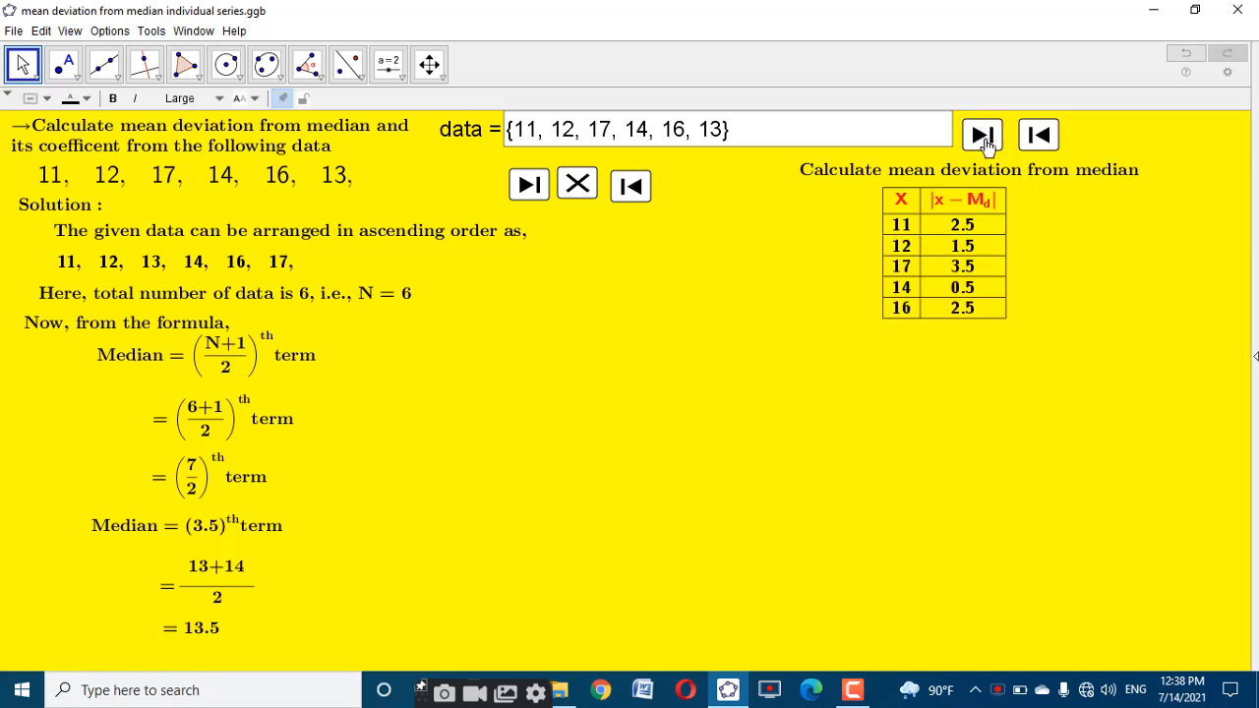
click(982, 135)
click(983, 134)
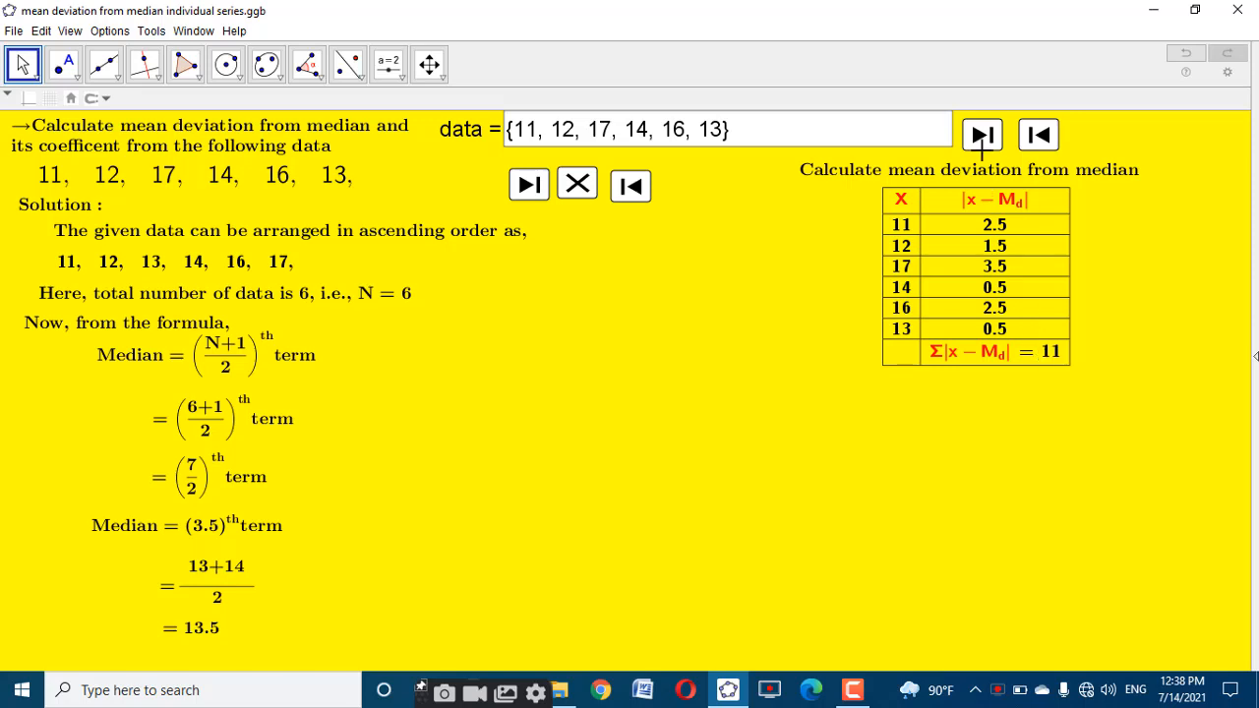
click(983, 138)
click(984, 138)
Reveal the mean deviation from median calculation and the coefficient of M.D. calculation down to the final percentage
click(515, 190)
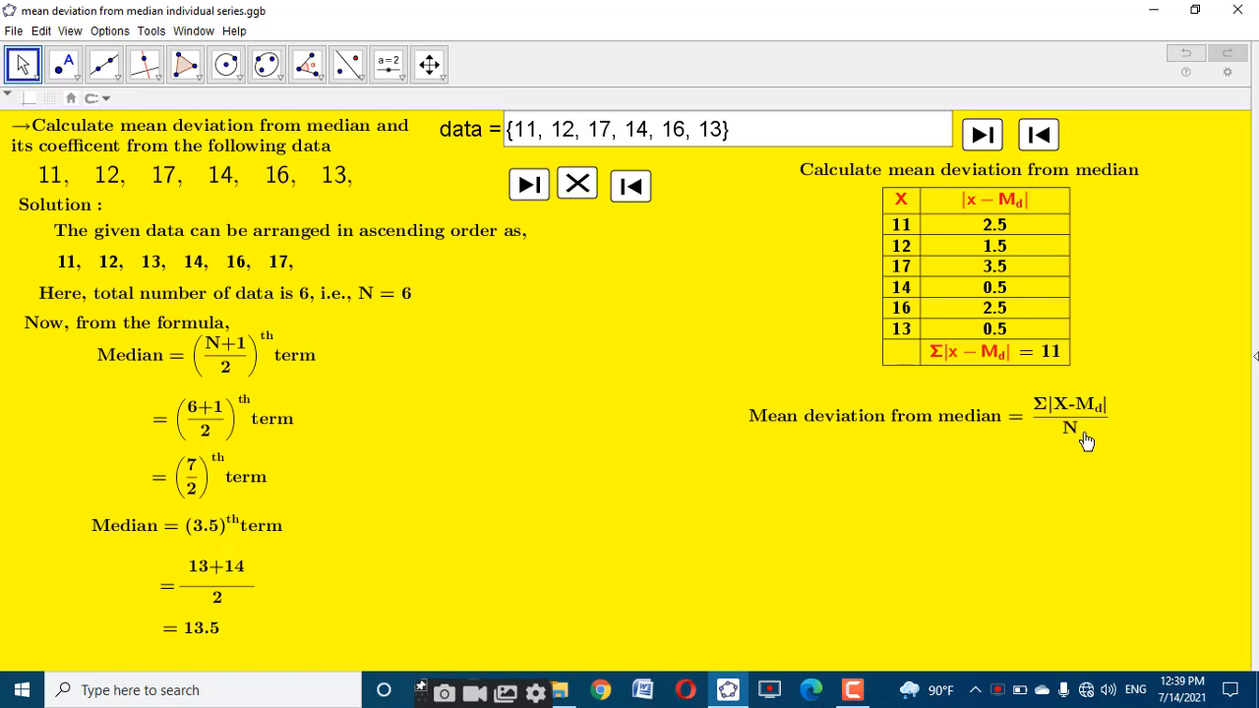
click(528, 193)
click(531, 190)
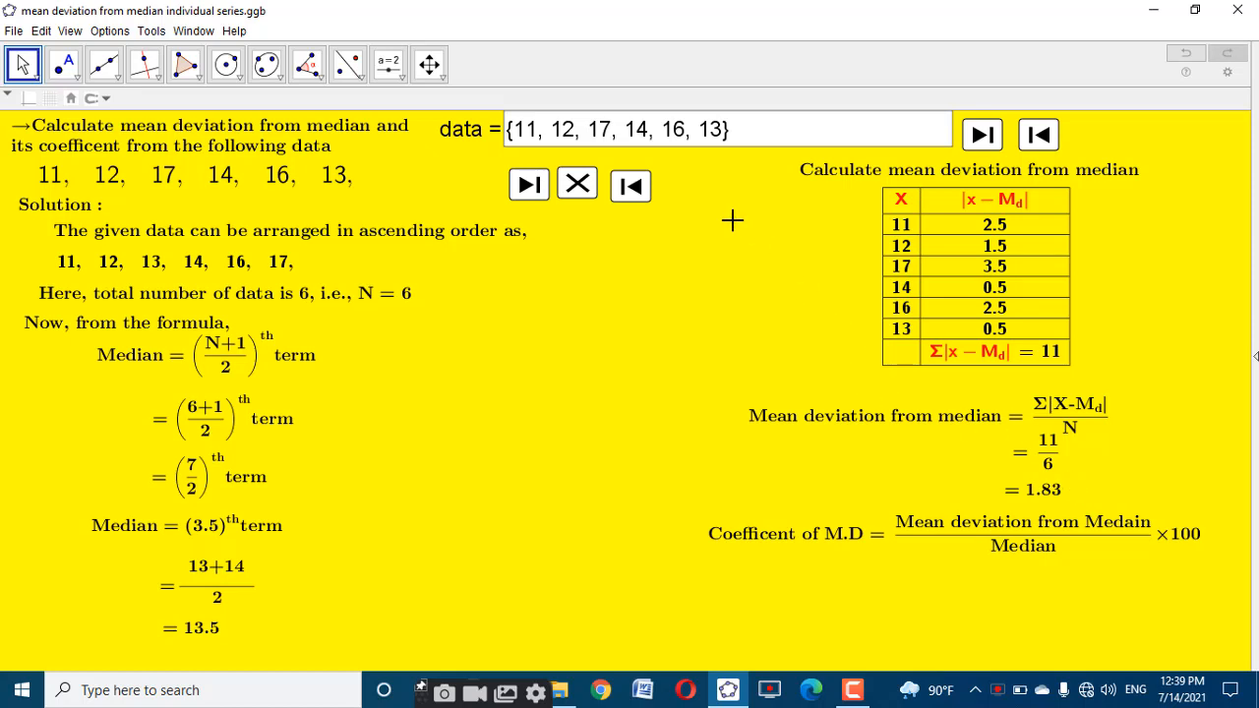
click(528, 186)
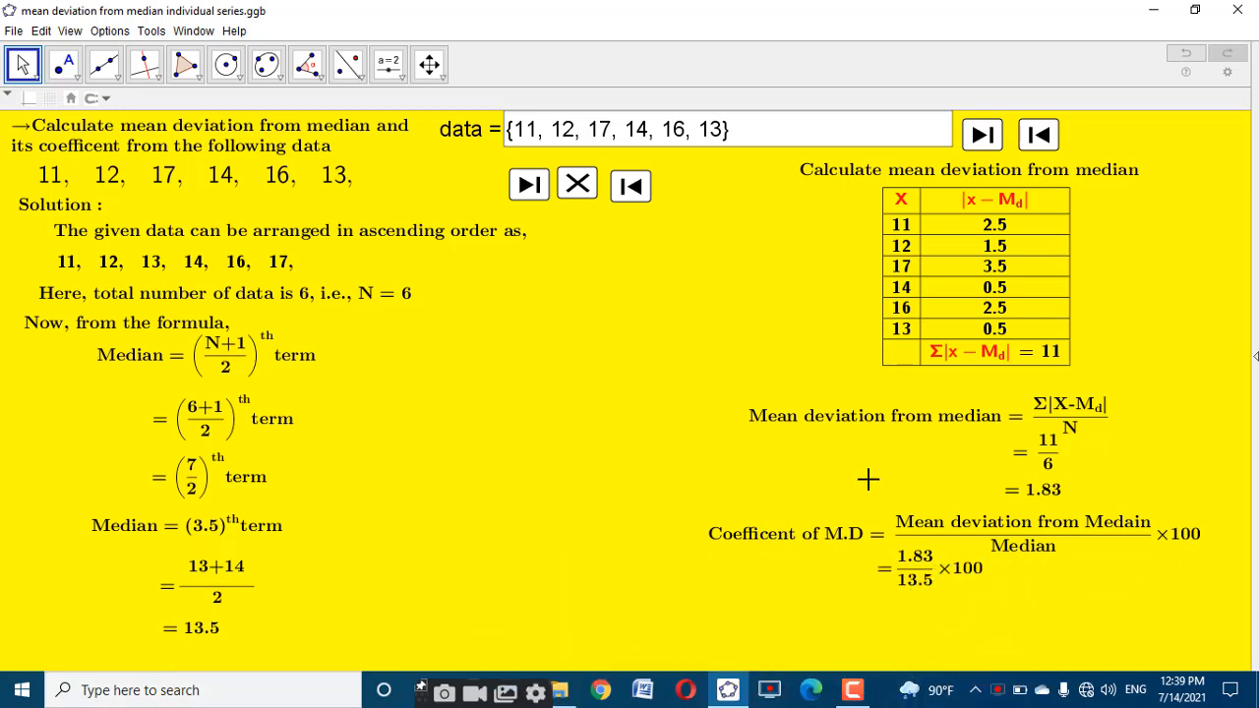
click(531, 187)
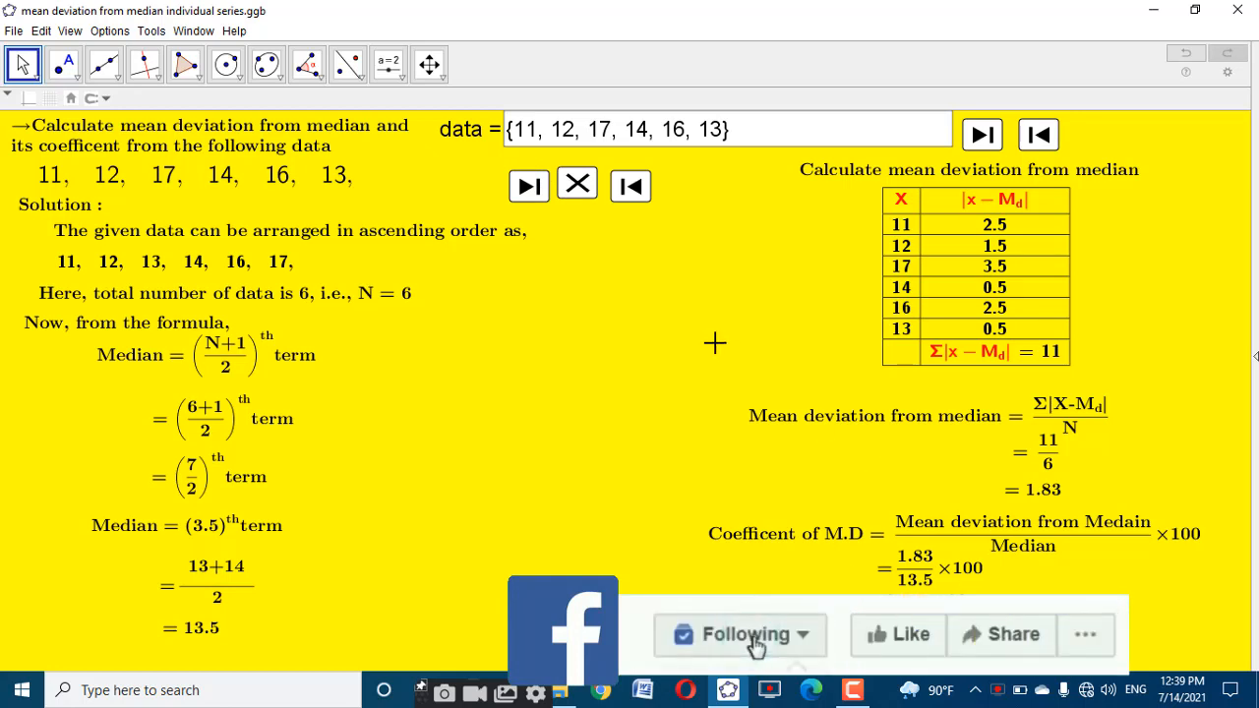
Replace the whole data list with {2, 5, 6, 8, 9, 12, 14}
click(713, 129)
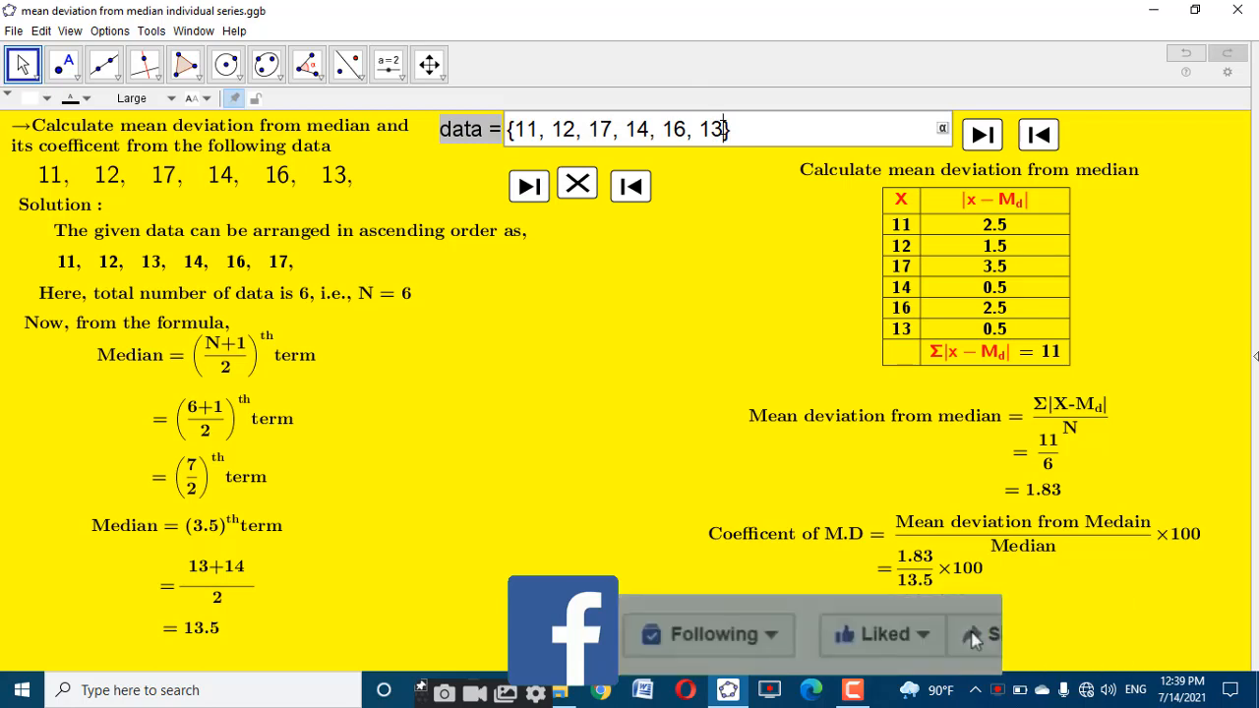
key(BackSpace)
key(BackSpace)
key(BackSpace)
key(BackSpace)
key(BackSpace)
key(BackSpace)
key(BackSpace)
key(BackSpace)
key(BackSpace)
key(BackSpace)
key(BackSpace)
key(BackSpace)
key(BackSpace)
key(BackSpace)
key(BackSpace)
key(BackSpace)
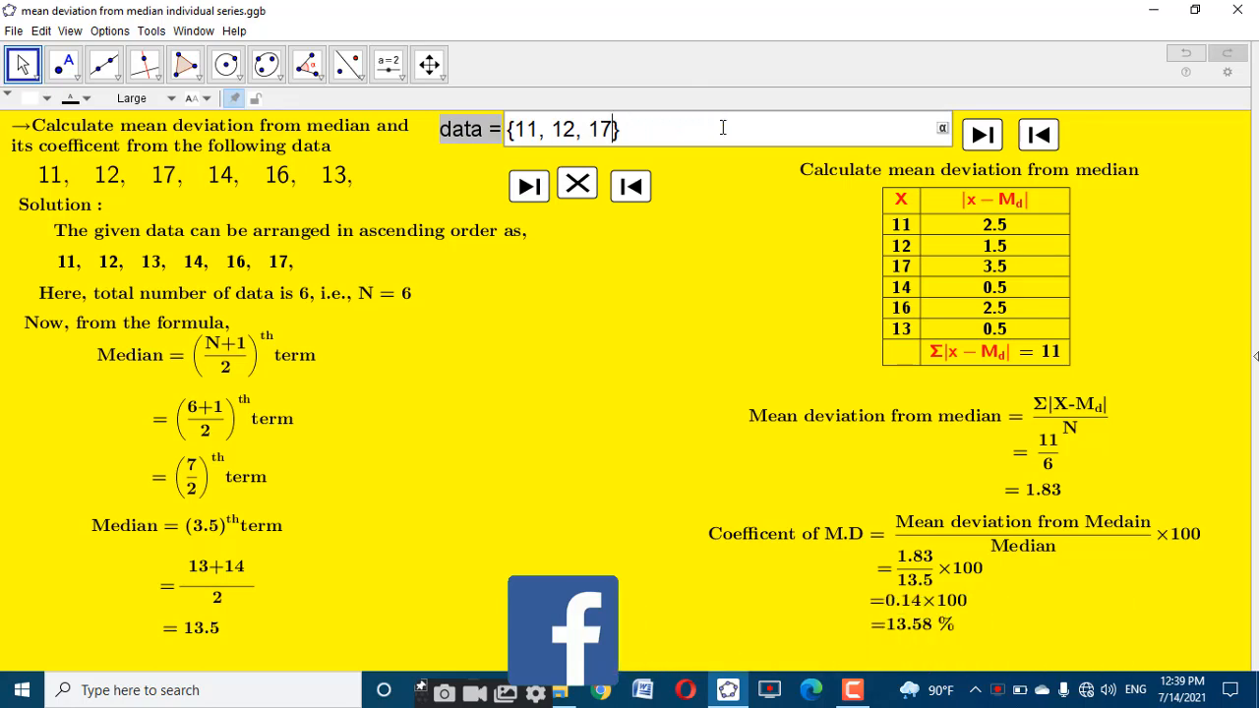
key(BackSpace)
key(BackSpace)
key(BackSpace)
key(BackSpace)
key(BackSpace)
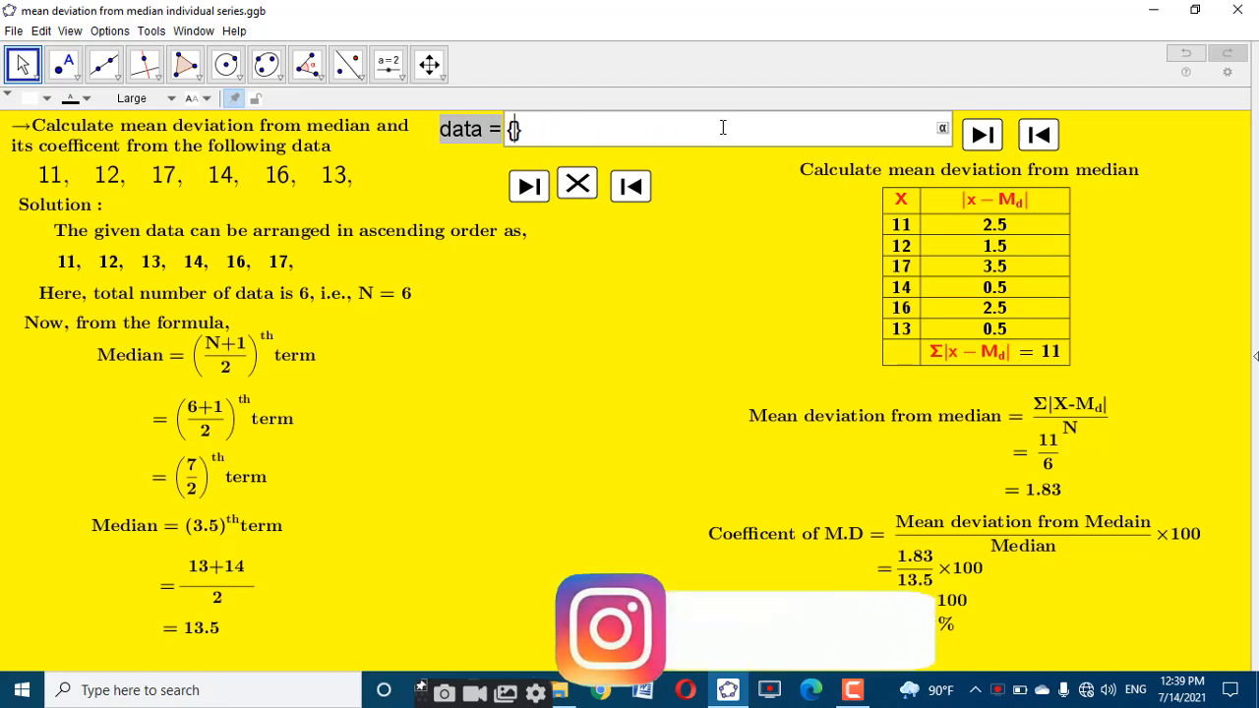
text(2,5,6,8,9,12)
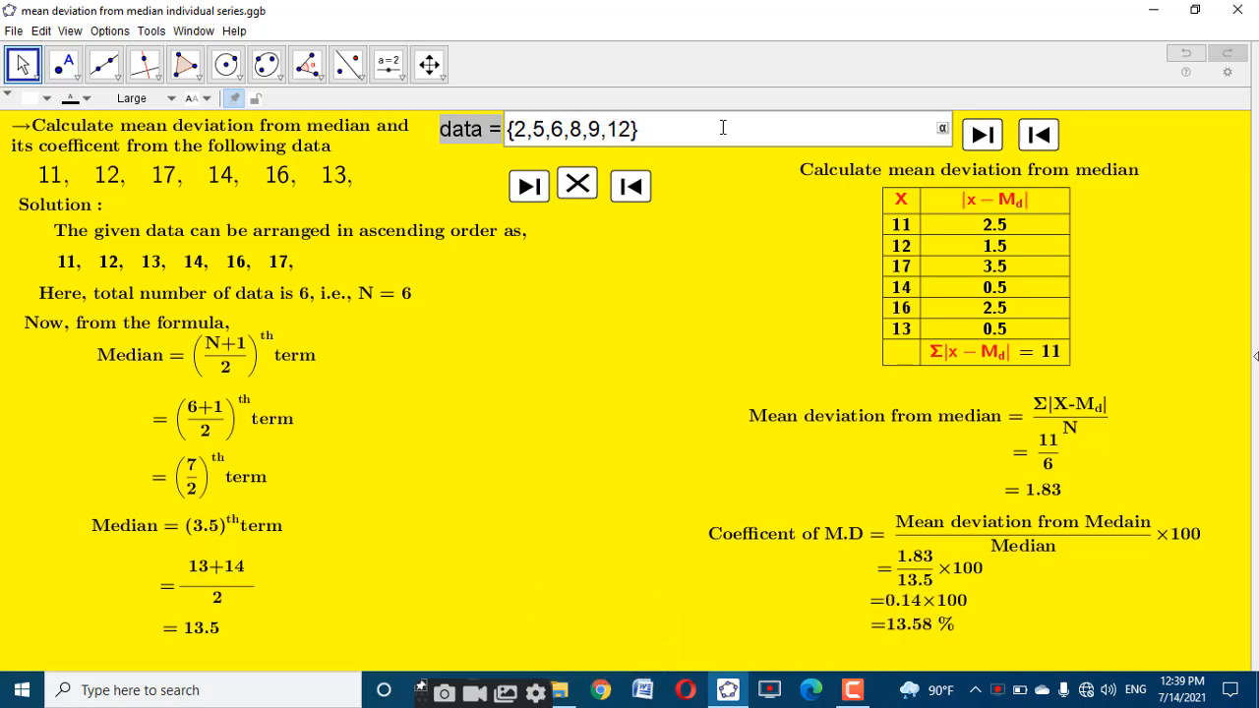
text(.)
key(BackSpace)
text(,14)
key(Return)
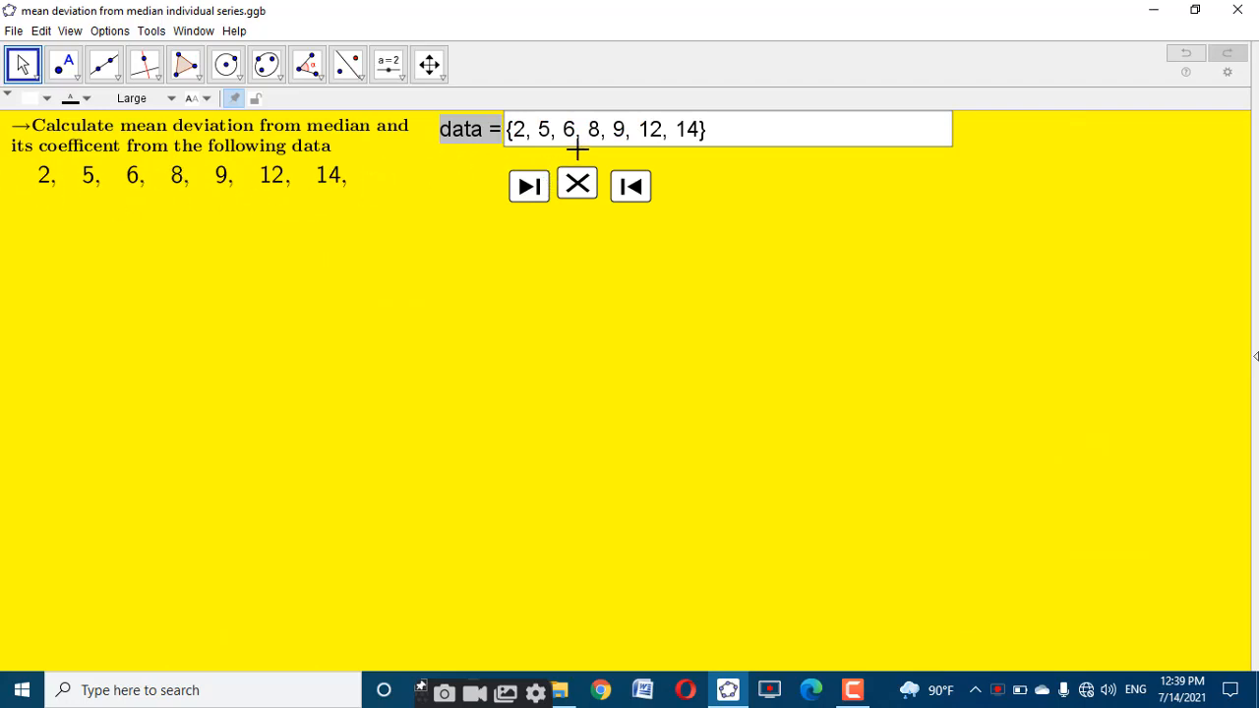
Reveal the worked median solution for the new data, from the ascending order through to the mean deviation from median heading
click(539, 200)
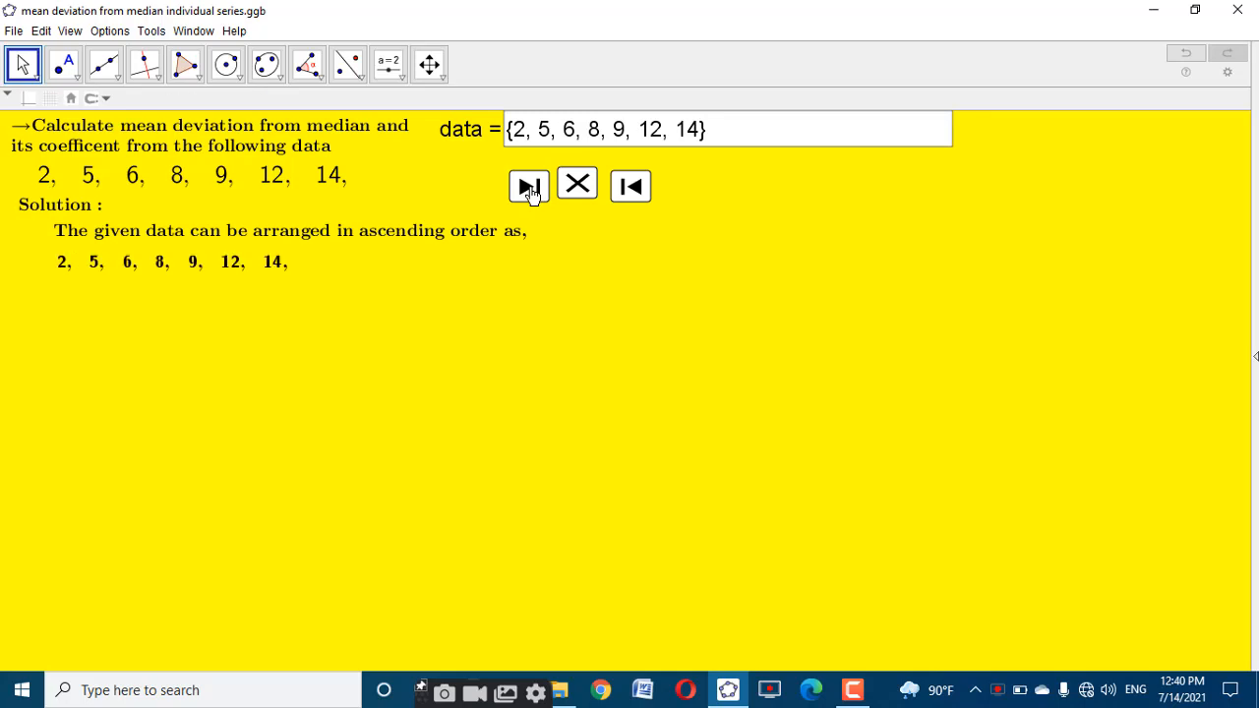
click(531, 193)
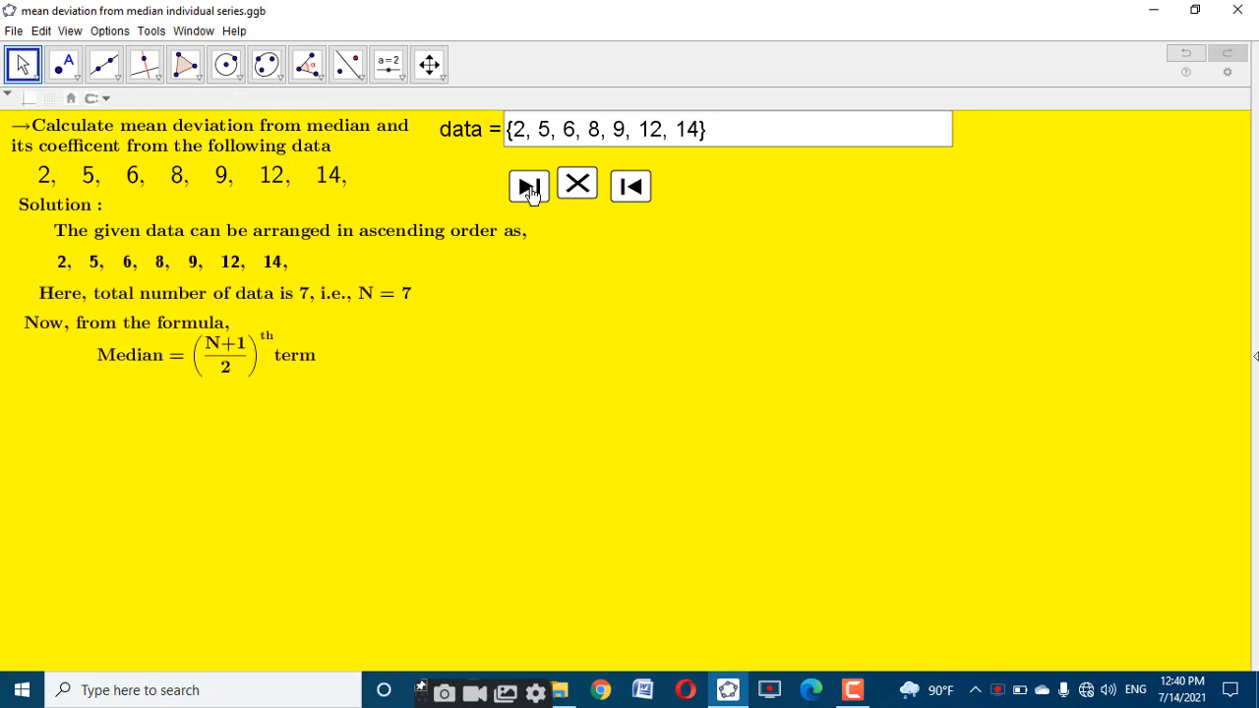
click(530, 192)
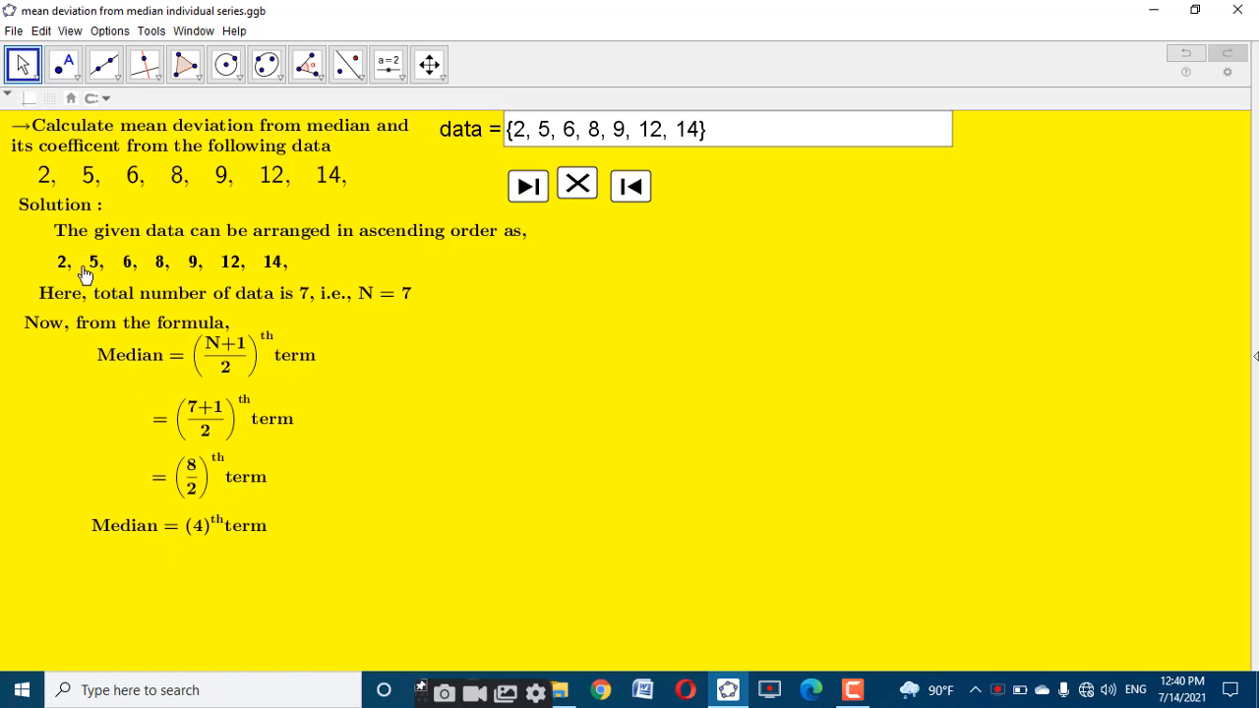
click(530, 187)
click(528, 187)
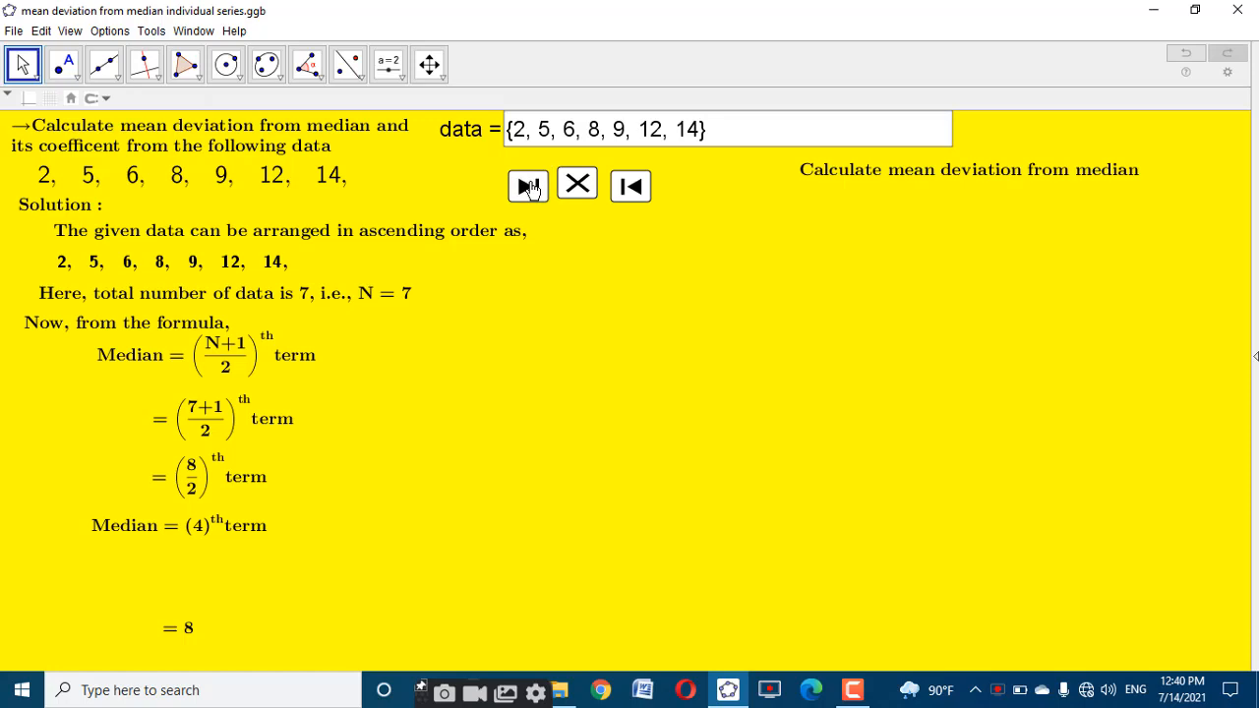
click(528, 187)
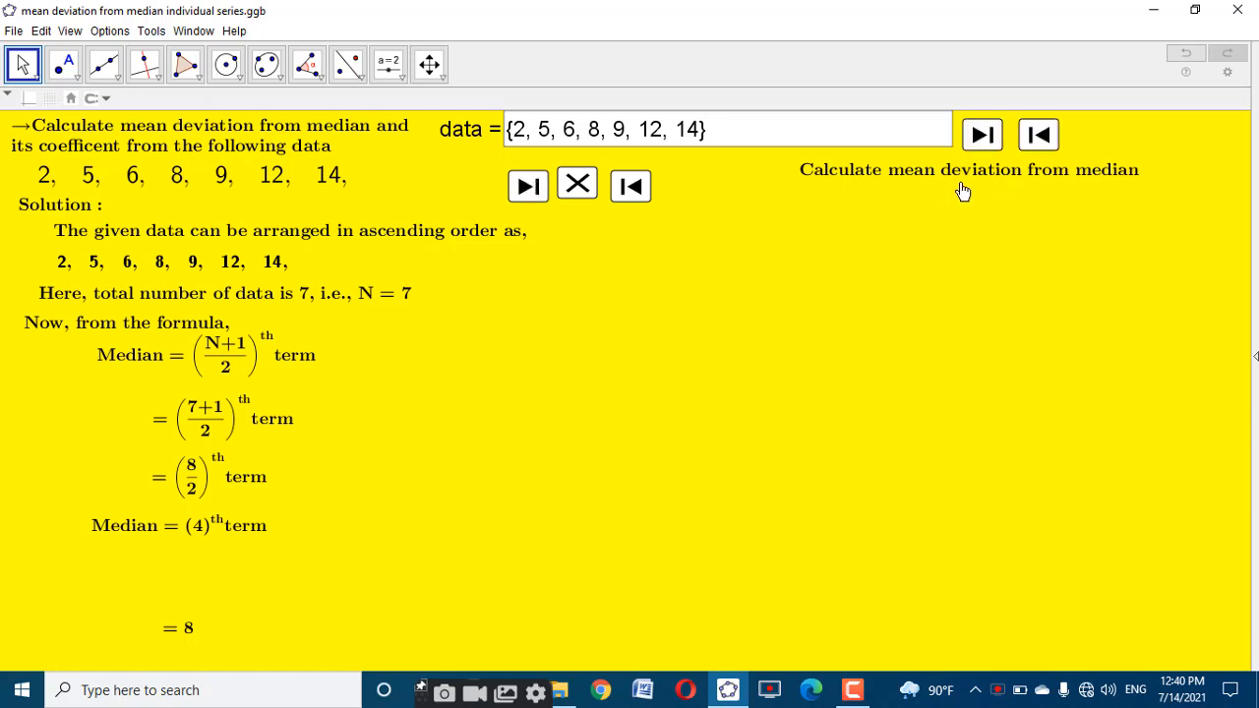
Fill the deviation table down to the Σ|x − Md| row and reveal the mean deviation and coefficient calculations
click(983, 133)
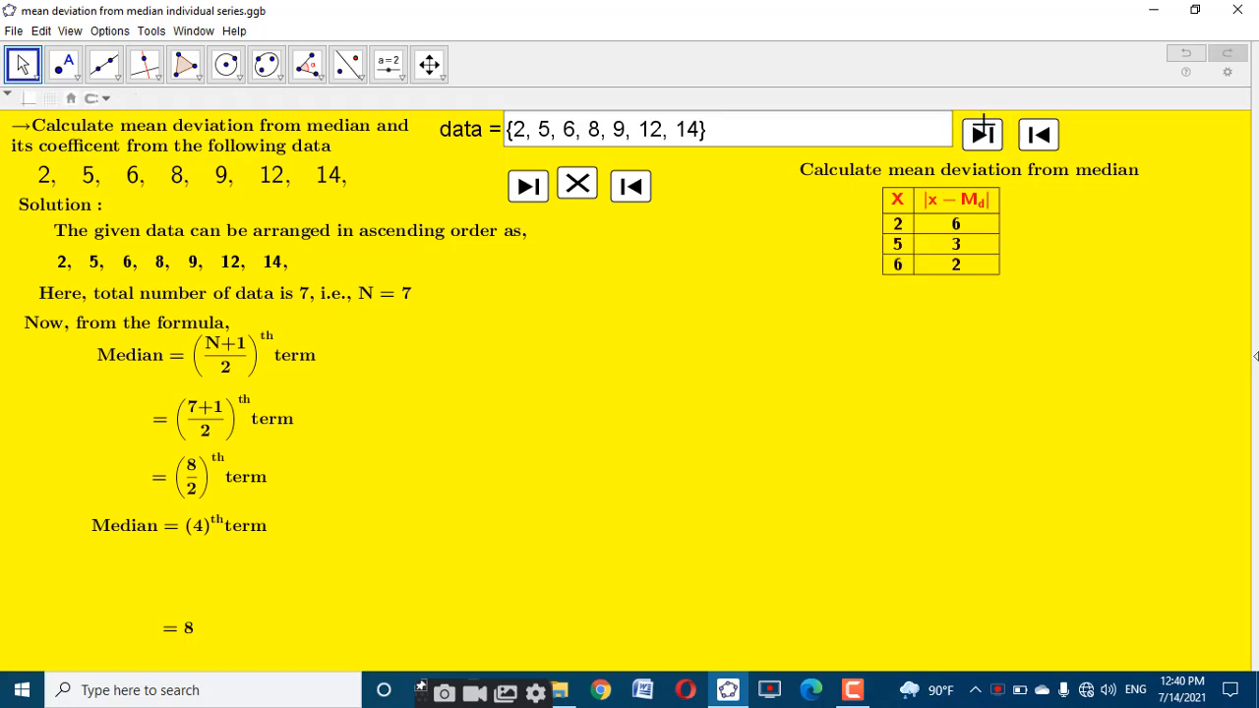
click(987, 134)
click(987, 134)
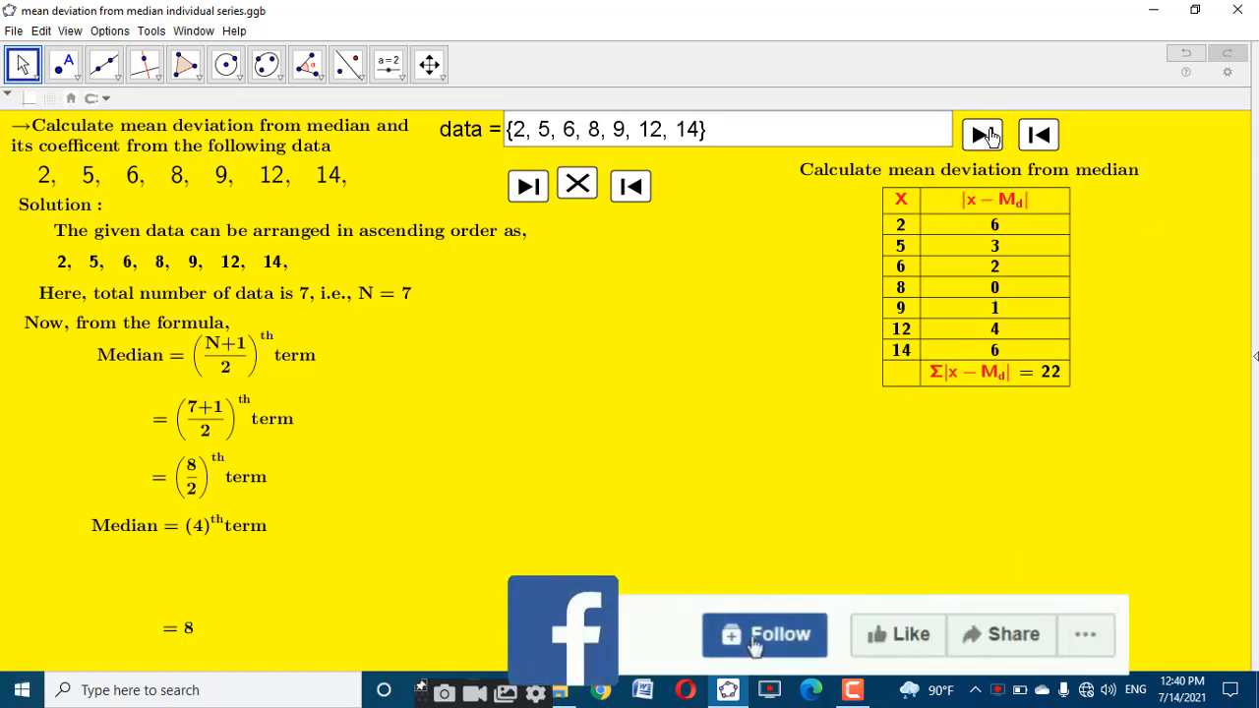
click(542, 193)
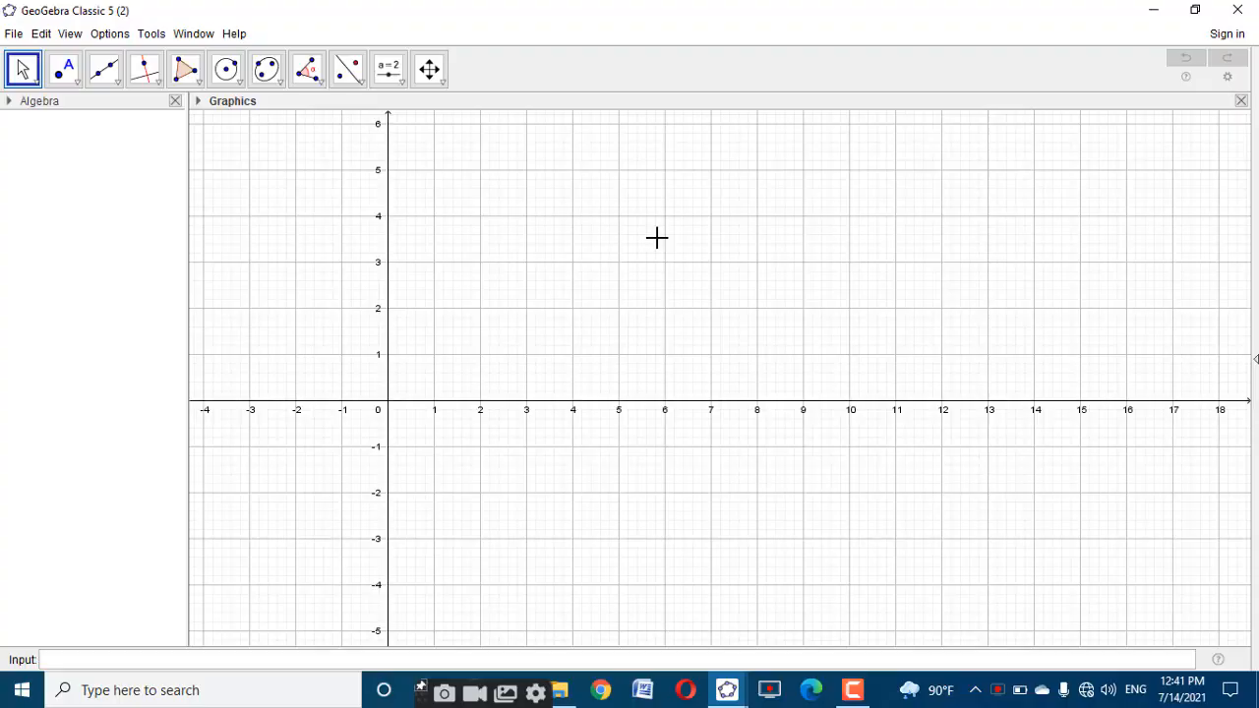
Set the layout preferences of the blank GeoGebra file to show the input bar above the views, and close the preferences
click(1226, 78)
click(1202, 140)
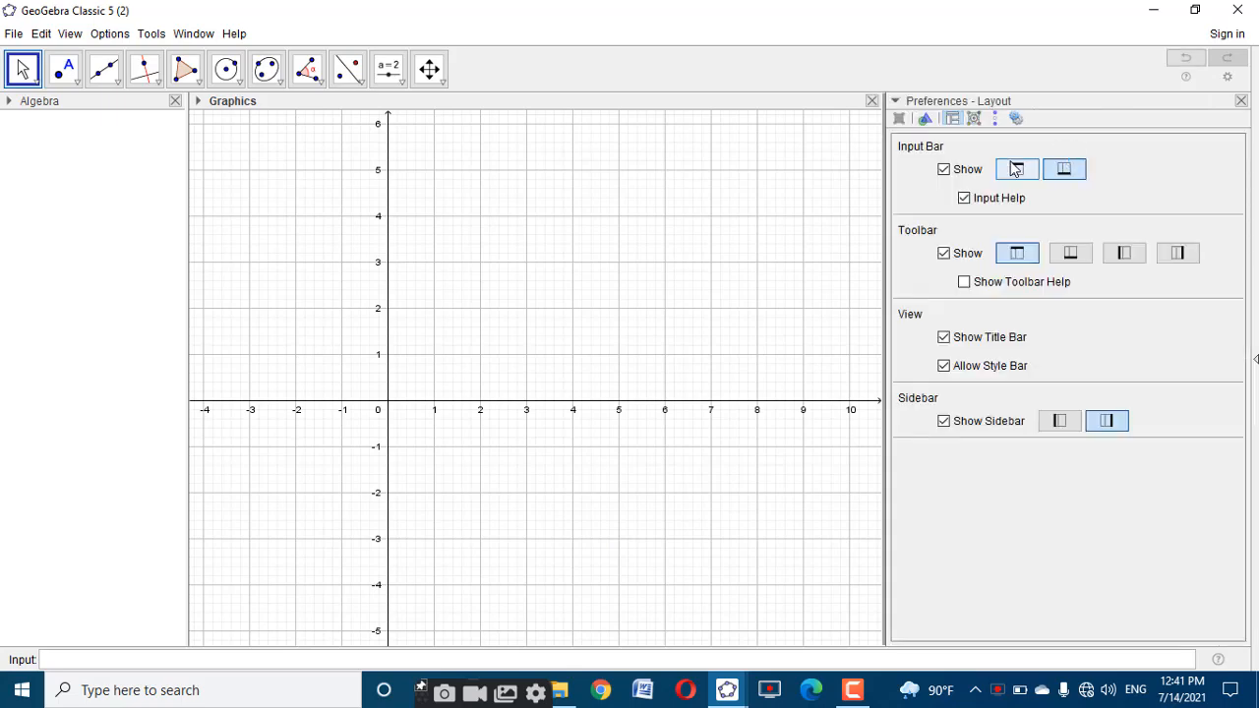
click(1017, 168)
click(1240, 125)
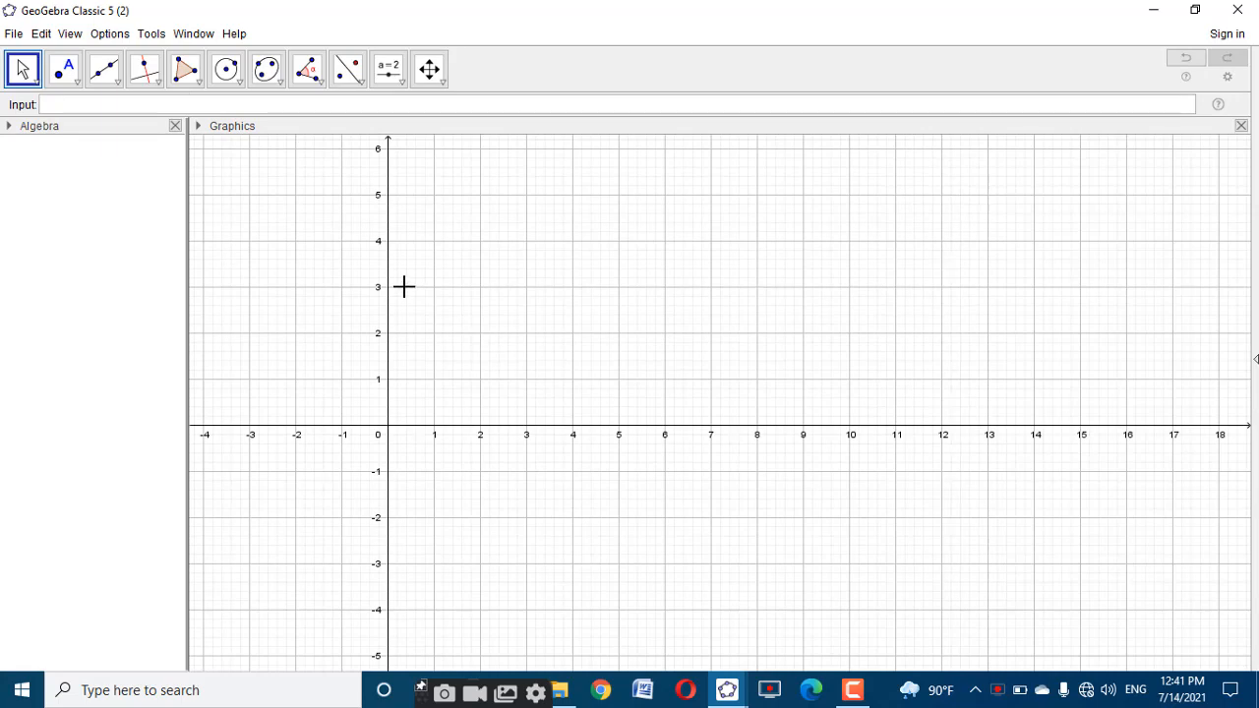
Create the data list {13, 1, 8, 9, 12, 14}
click(434, 109)
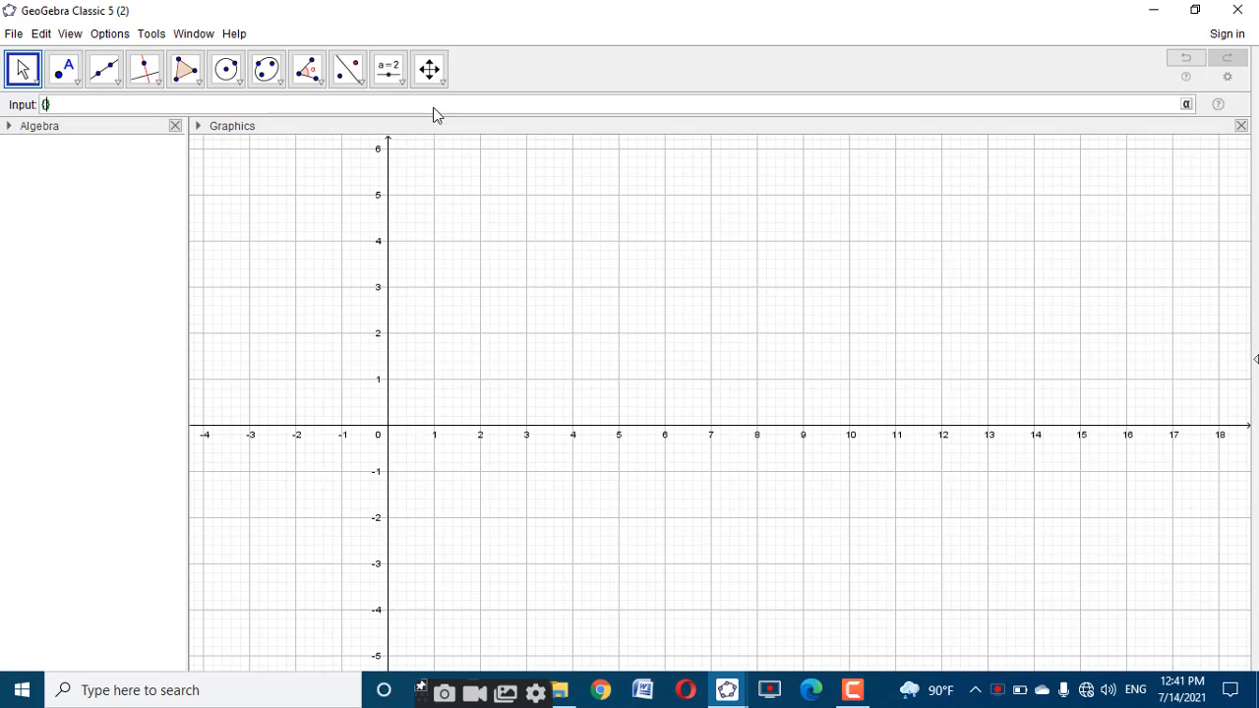
text((13,)
text(13,1,)
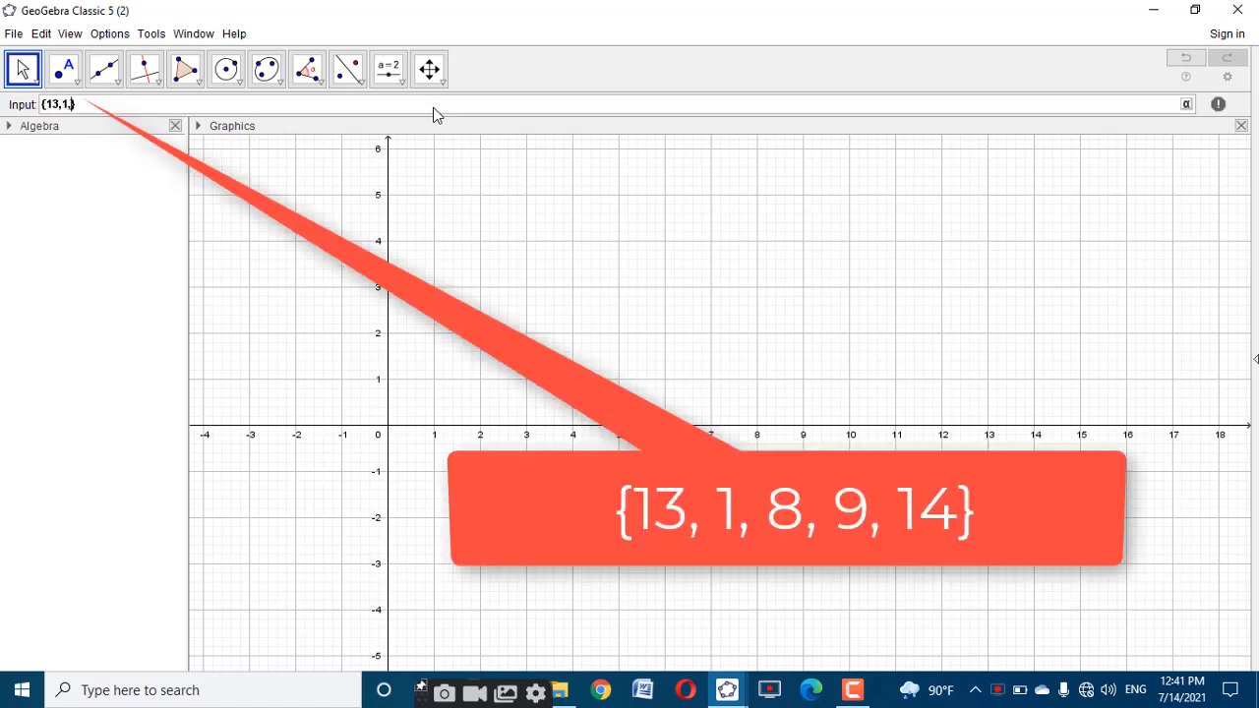
key(BackSpace)
key(BackSpace)
text(1)
text(,)
text(8,)
text(9,)
text(14)
text(,)
text(1)
text(4,)
key(BackSpace)
key(Return)
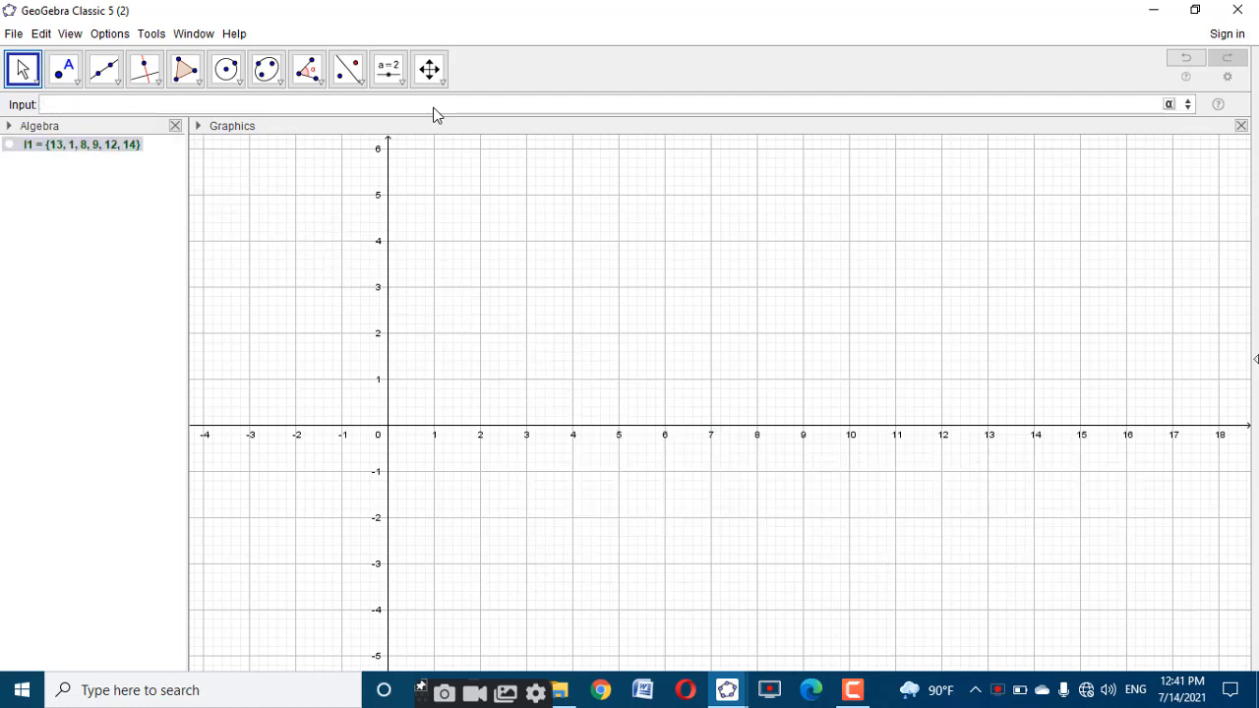
Rename the data list as d1
right_click(102, 149)
click(152, 192)
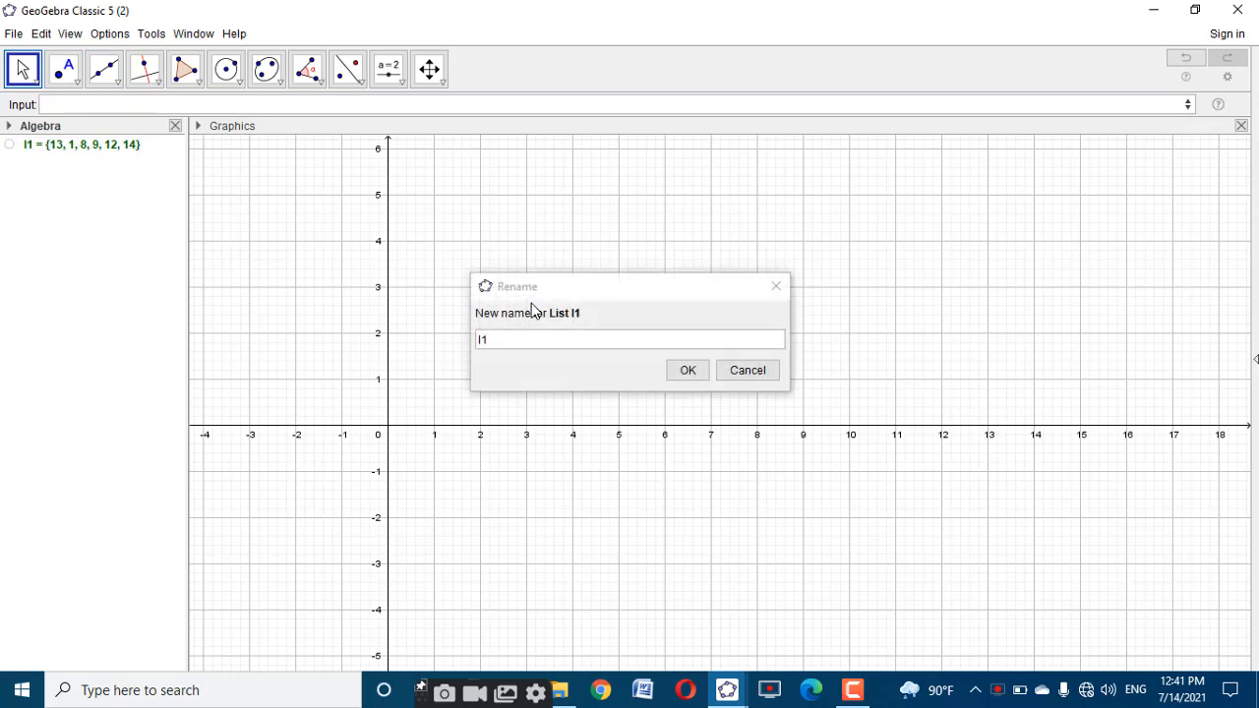
text(d1)
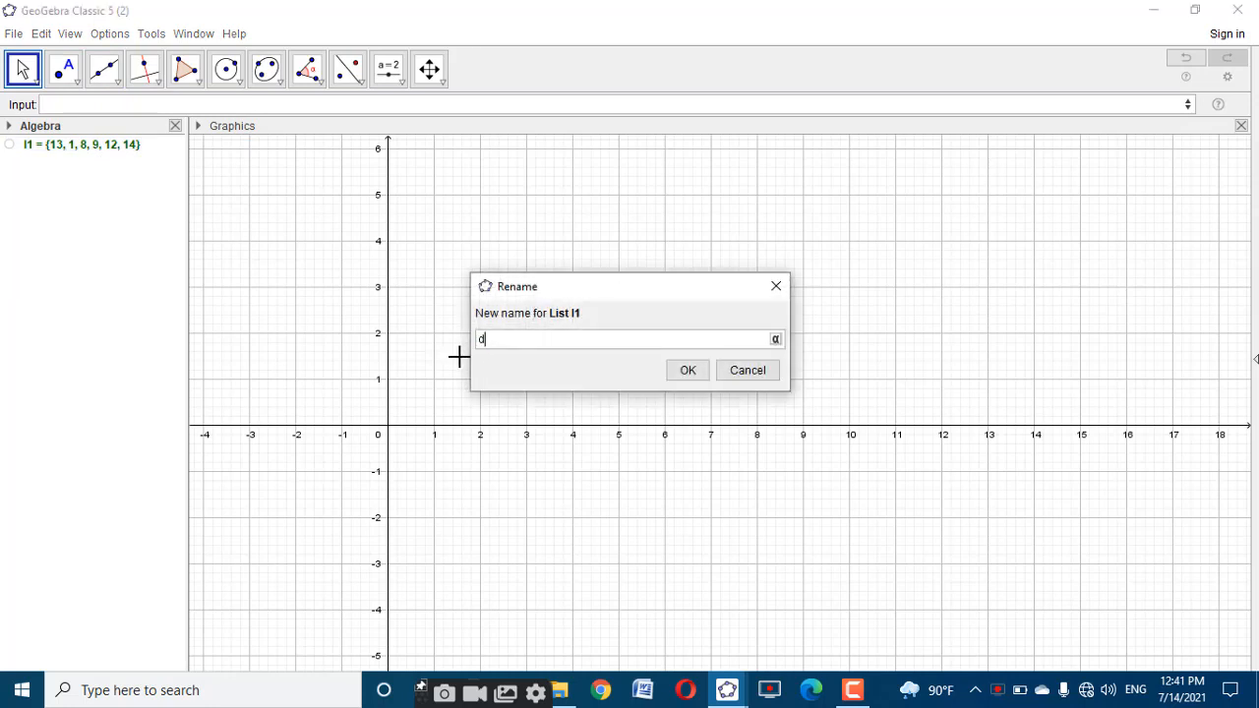
click(688, 371)
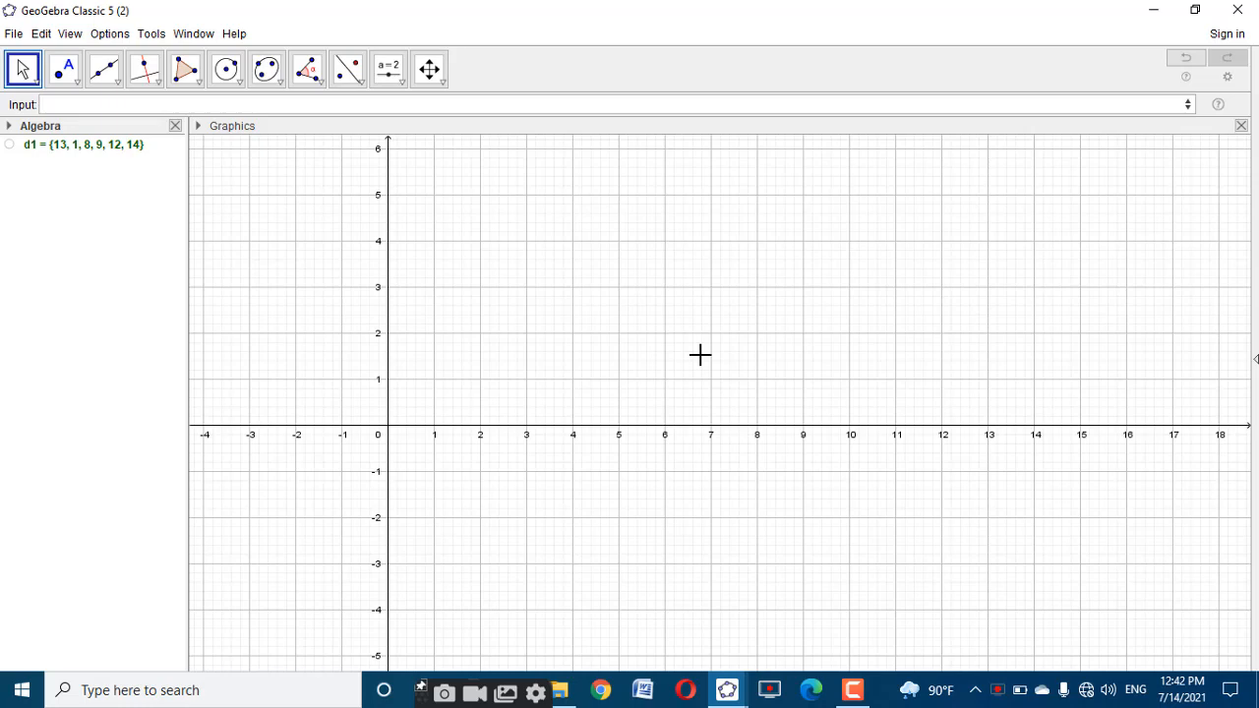
Create a number for the count of data values with the command Length(d1)
click(392, 81)
click(289, 105)
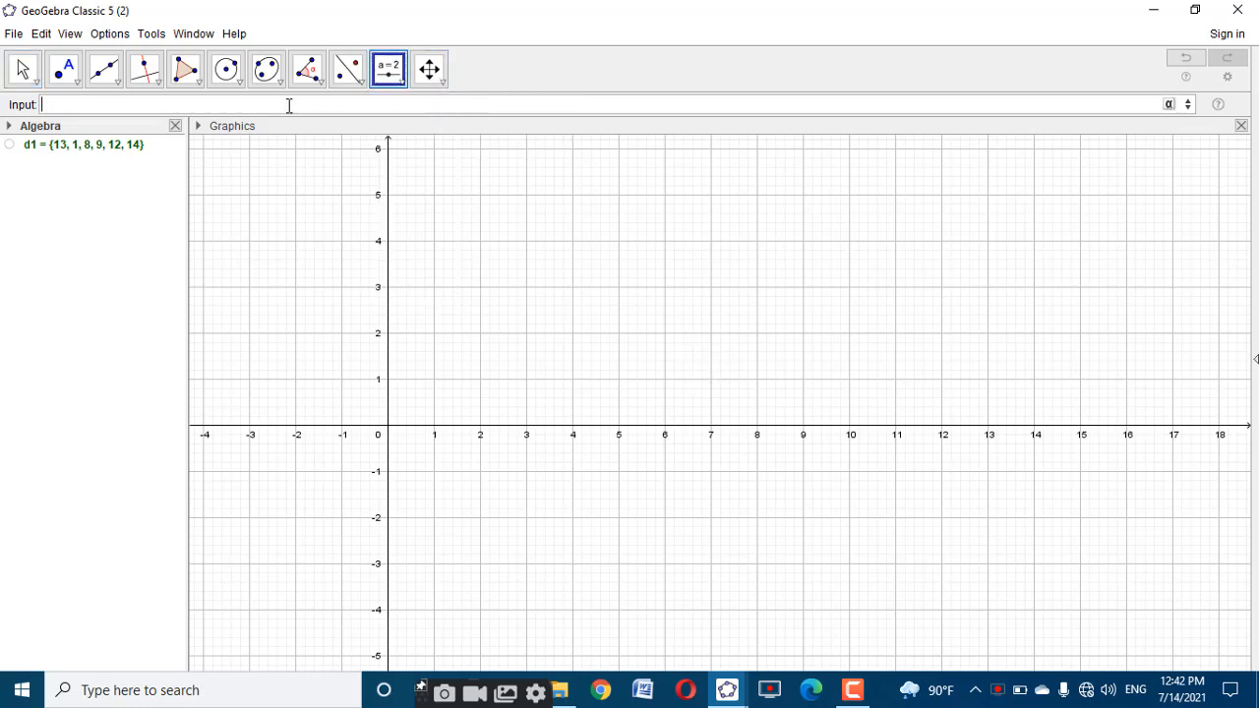
text(length)
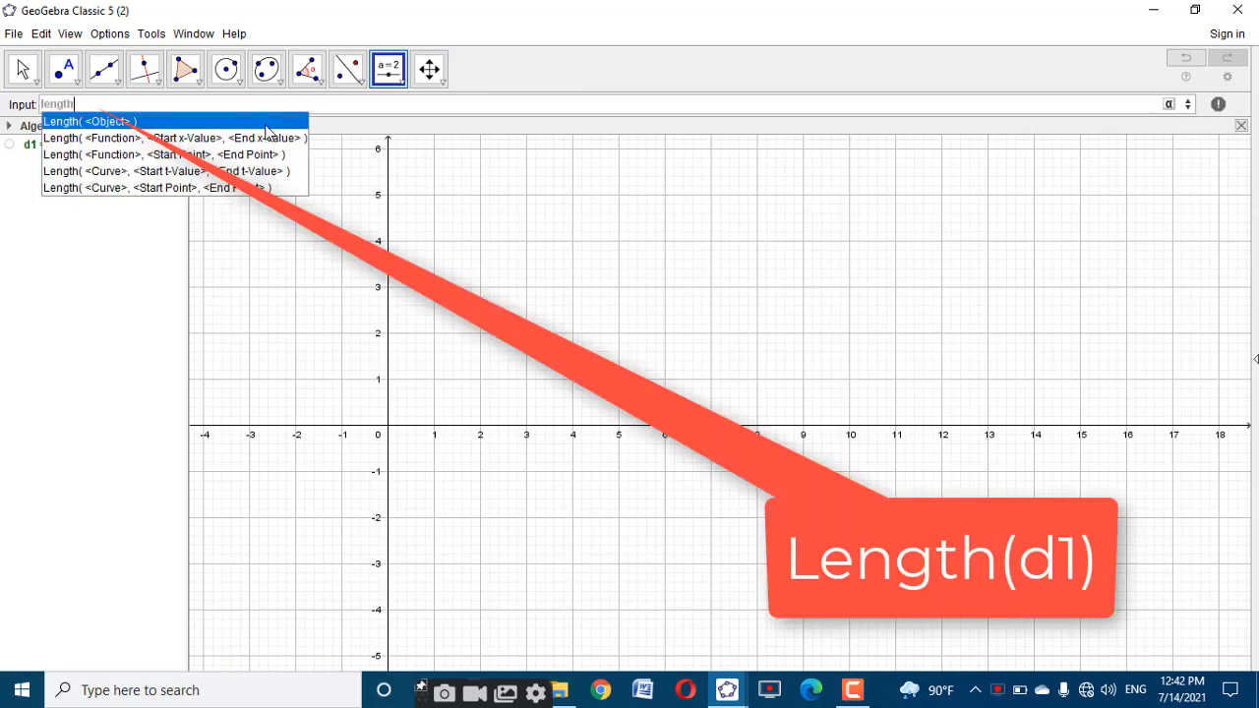
click(265, 126)
text(d)
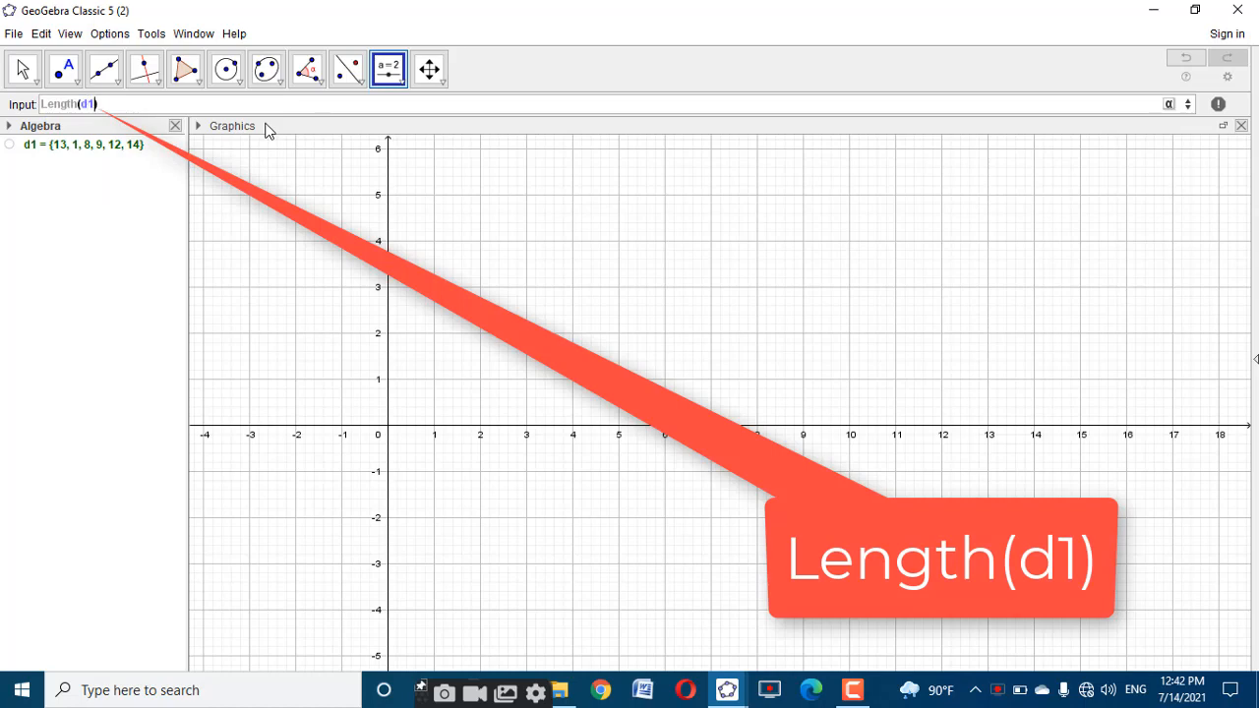
text(1)
key(Return)
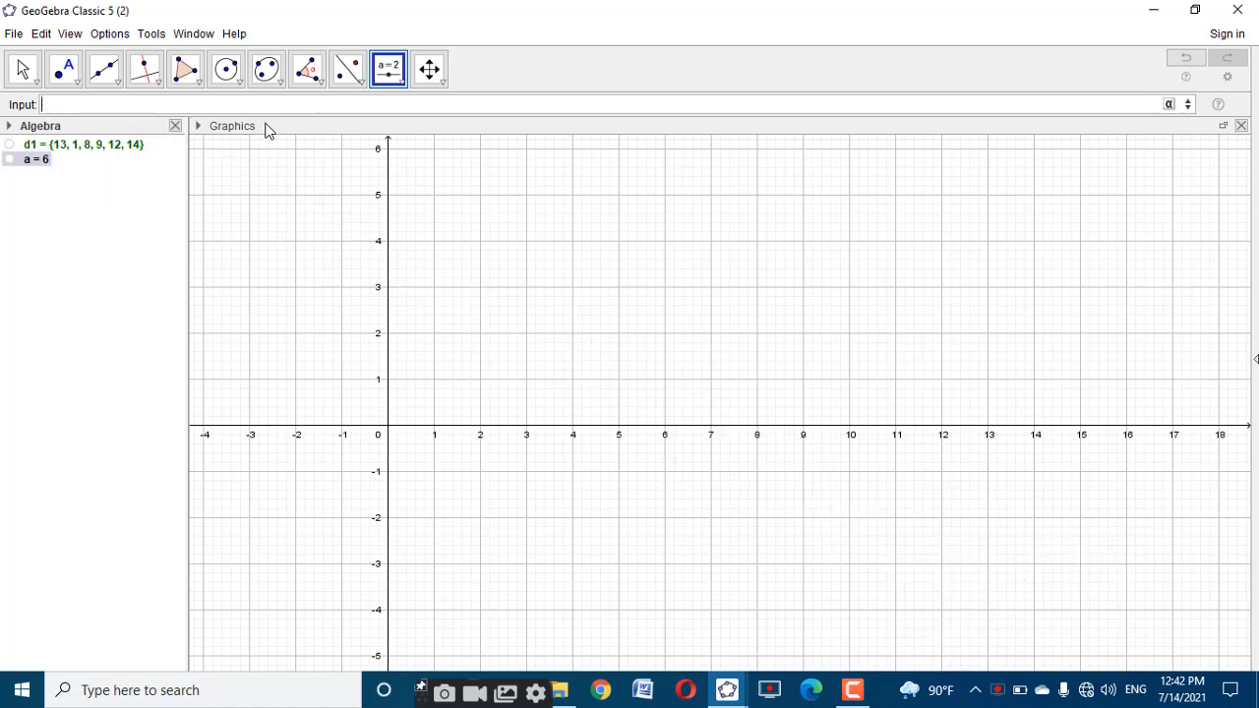
Rename the number holding the list's length as n1
right_click(30, 162)
click(61, 206)
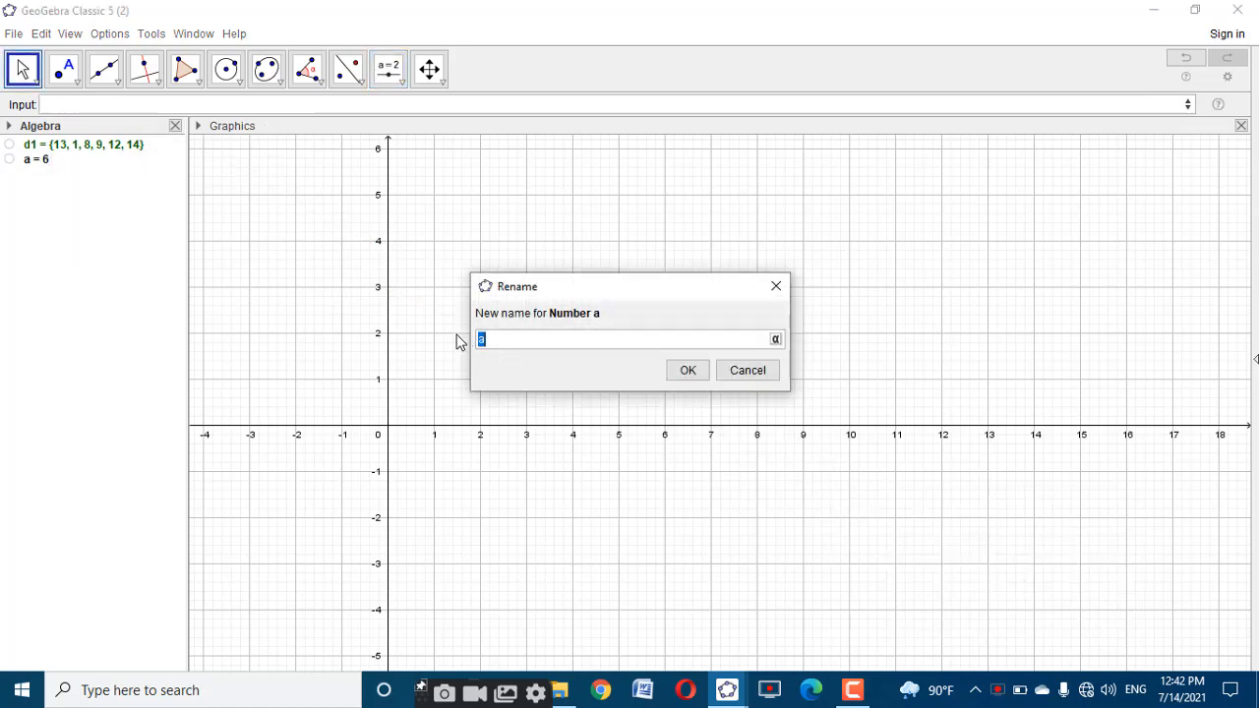
text(n1)
click(679, 370)
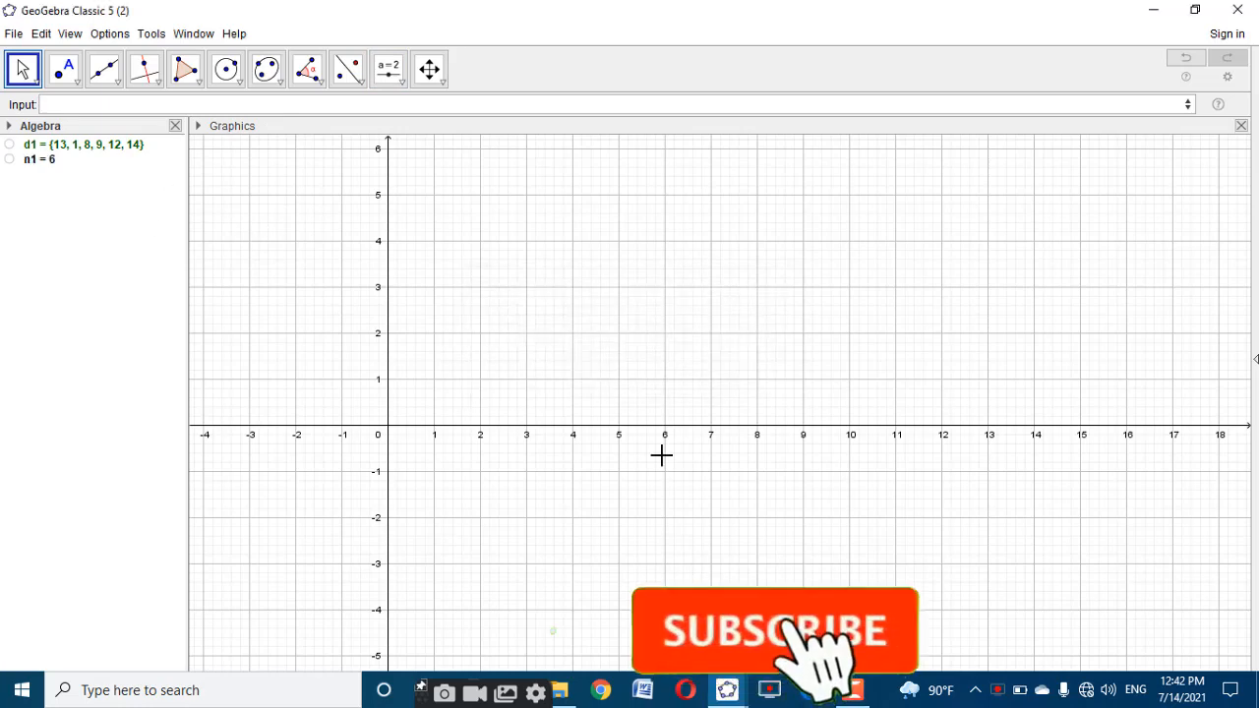
Switch to the finished mean deviation worksheet to examine its question text and return to the new file
click(728, 690)
click(624, 565)
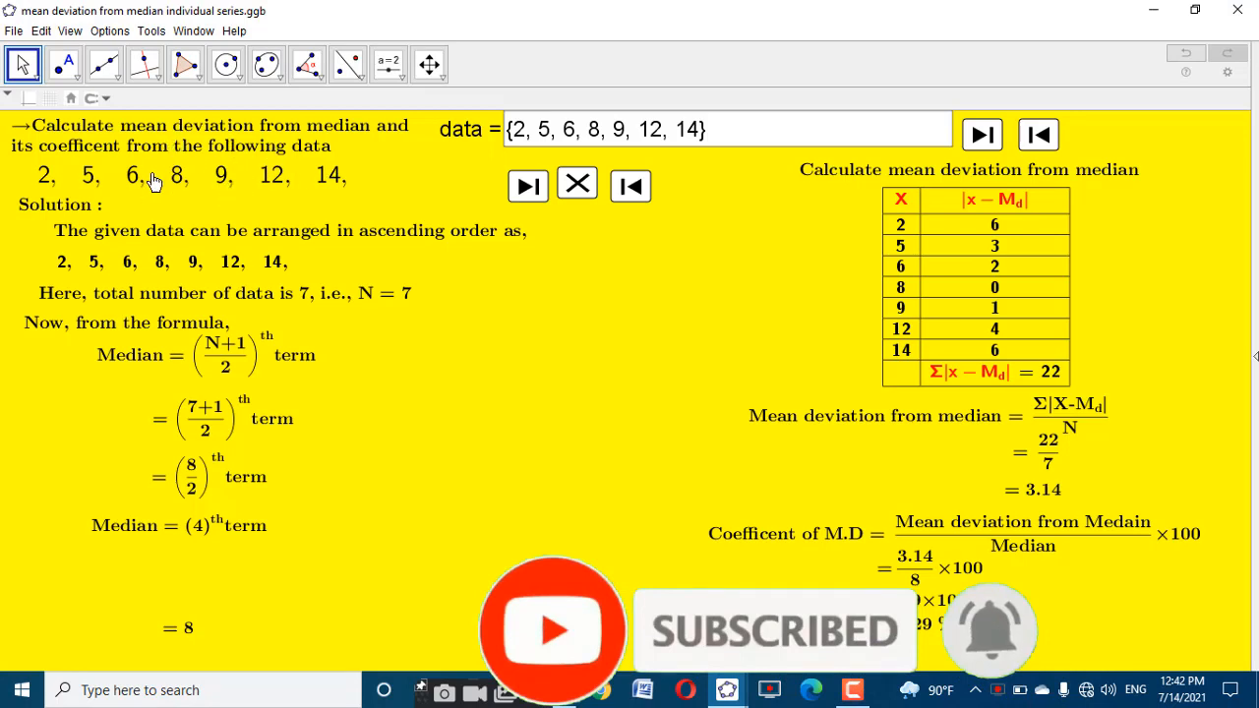
click(728, 690)
click(787, 619)
Start a LaTeX formula text in the graphics view, opening with \text{ followed by the → symbol
click(389, 70)
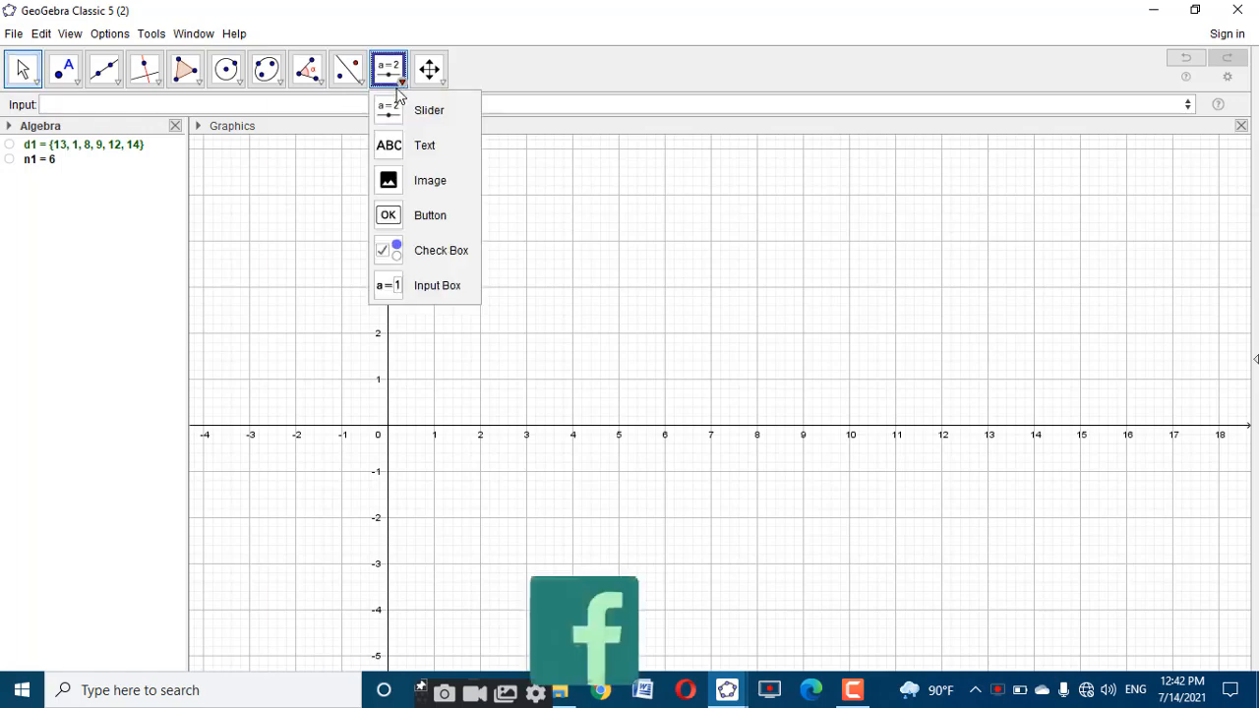
click(413, 143)
click(496, 311)
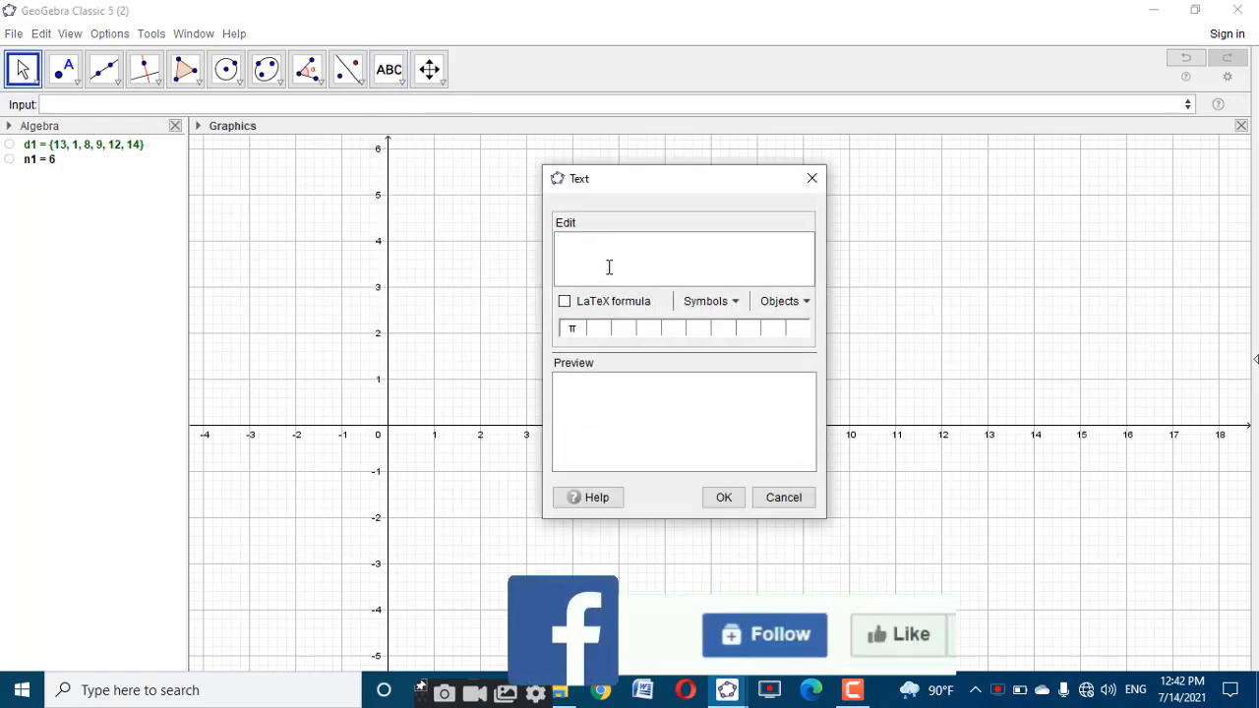
text(\tex)
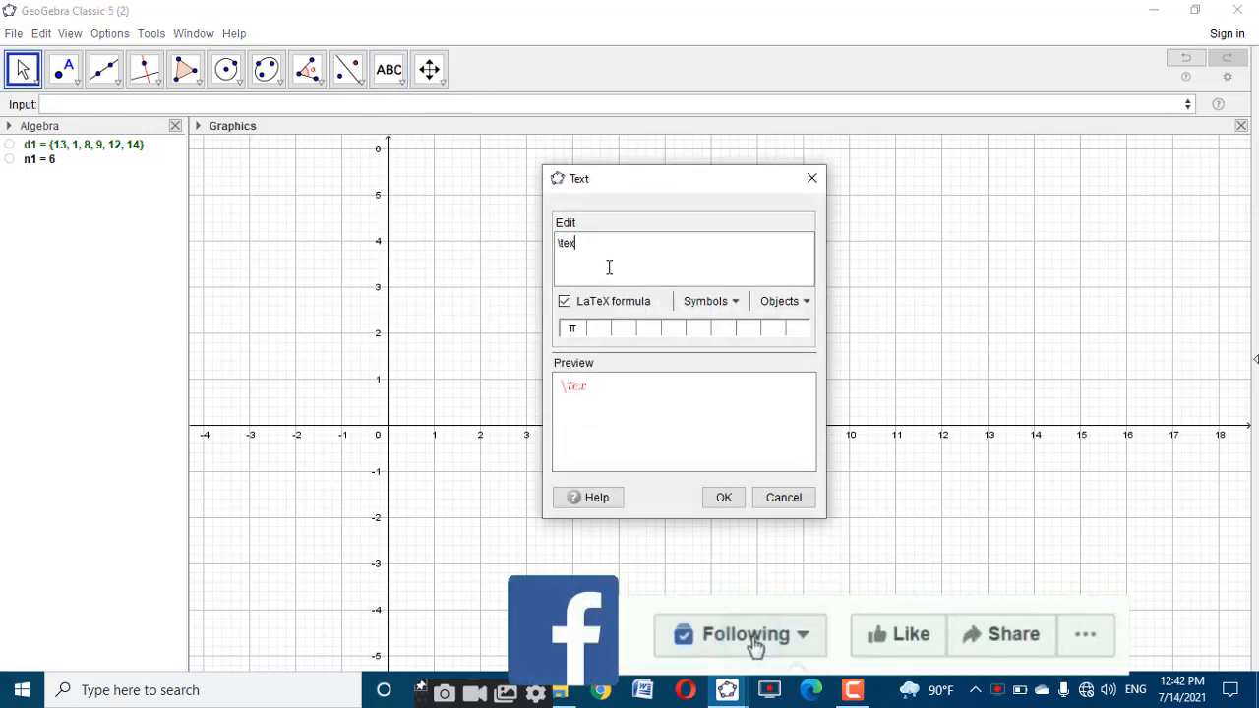
text(t{)
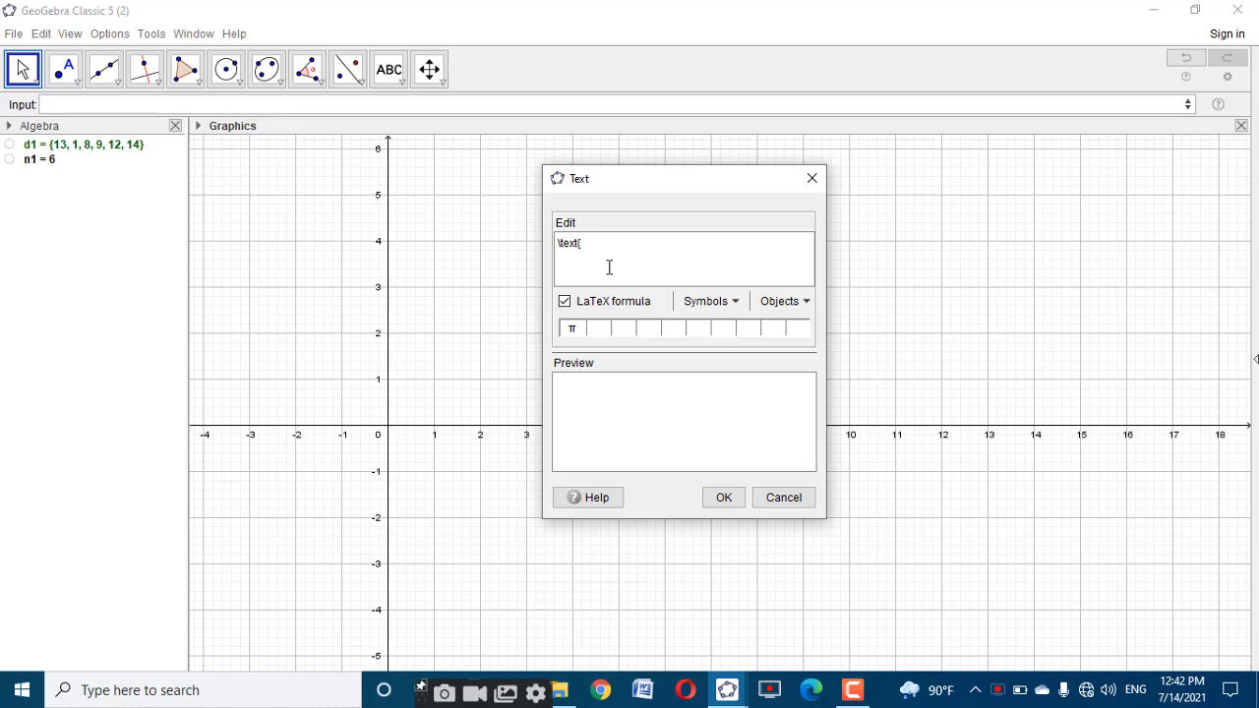
click(732, 303)
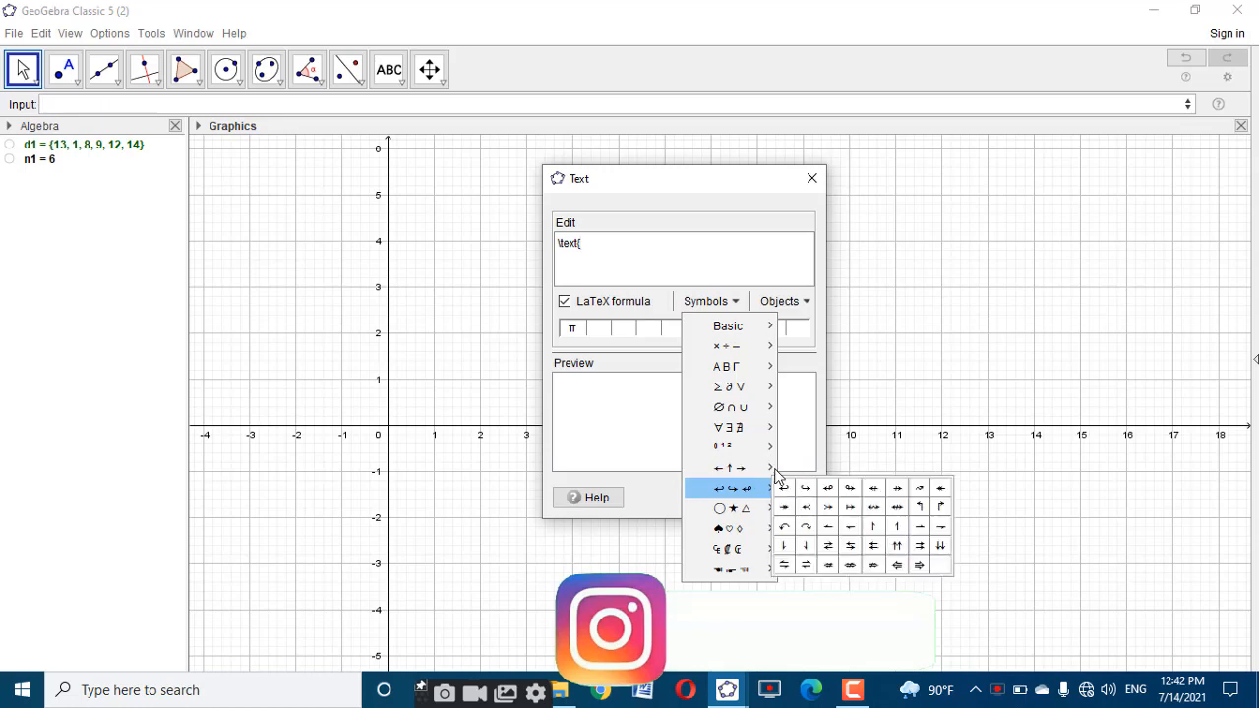
click(821, 467)
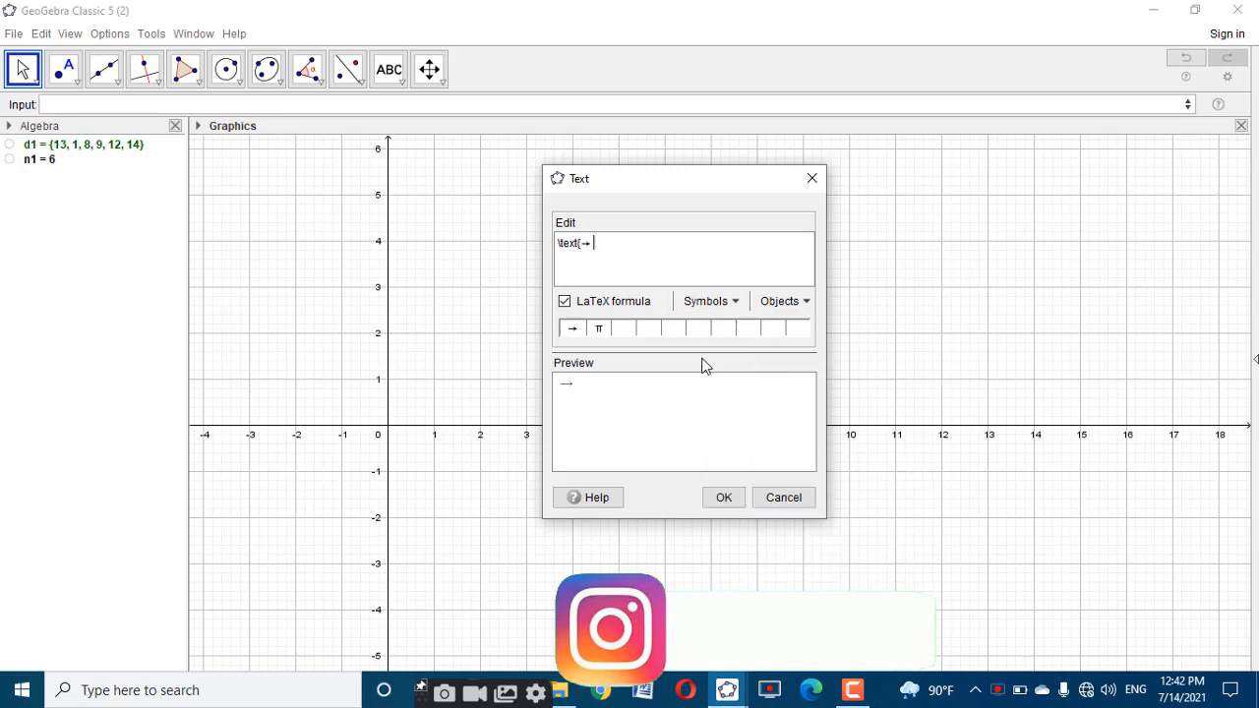
Continue the formula text with "Calculate mean deviation from median and" followed by the line break \\
text(Calculat)
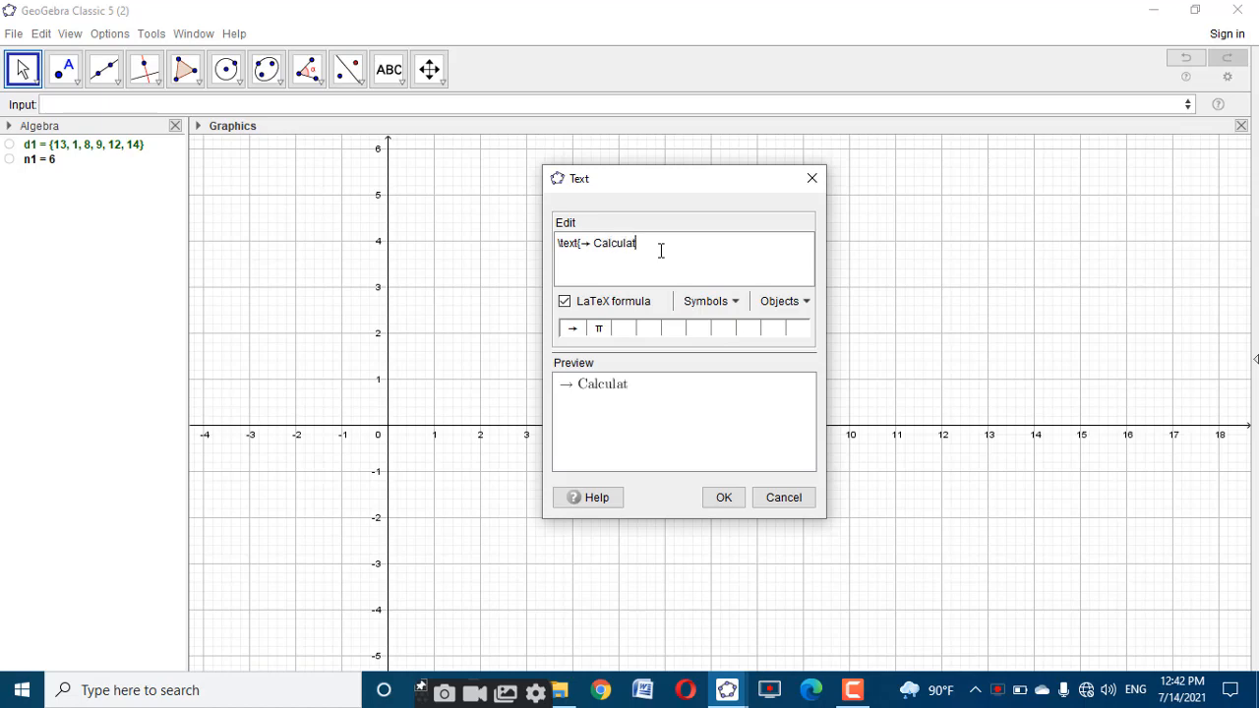
text(e mean deviation)
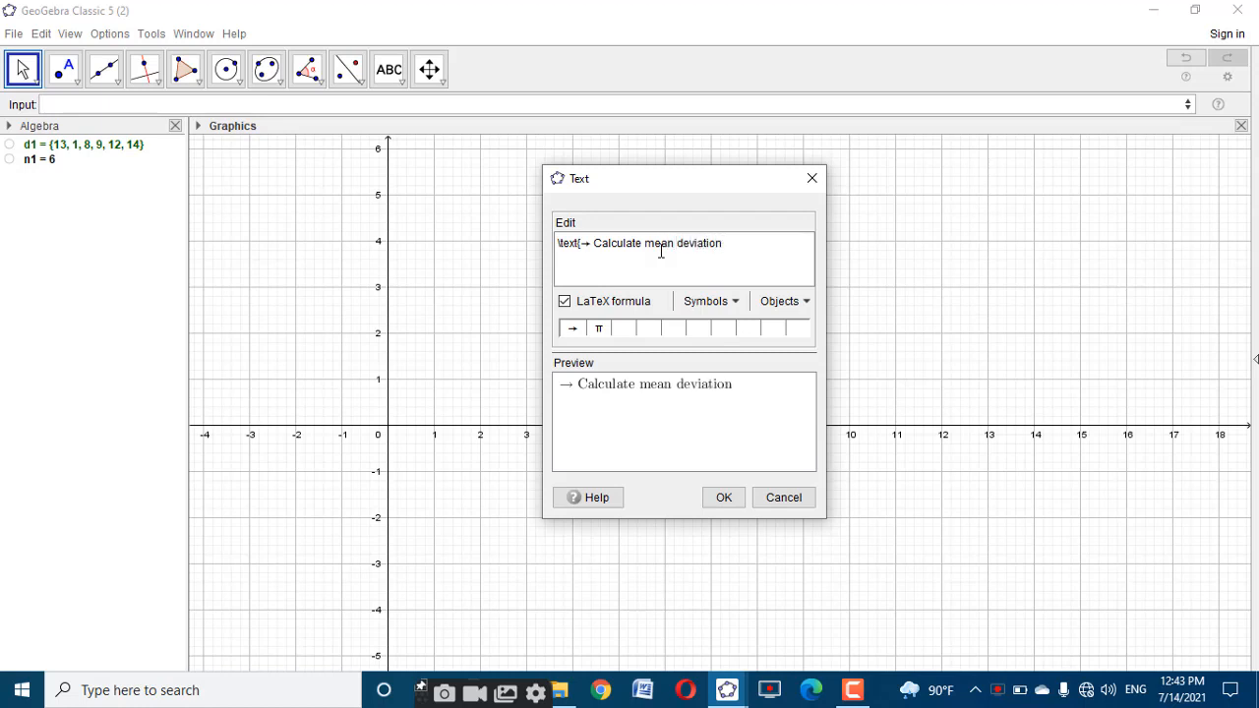
text( from med)
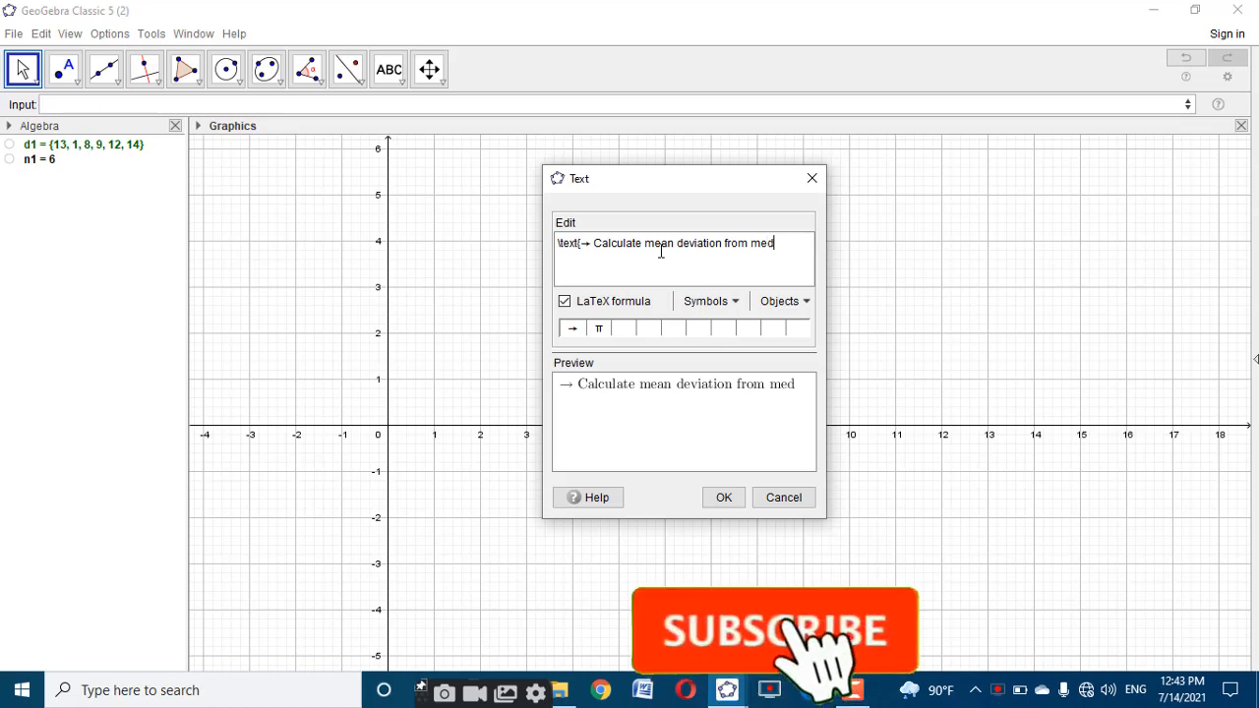
text(ian )
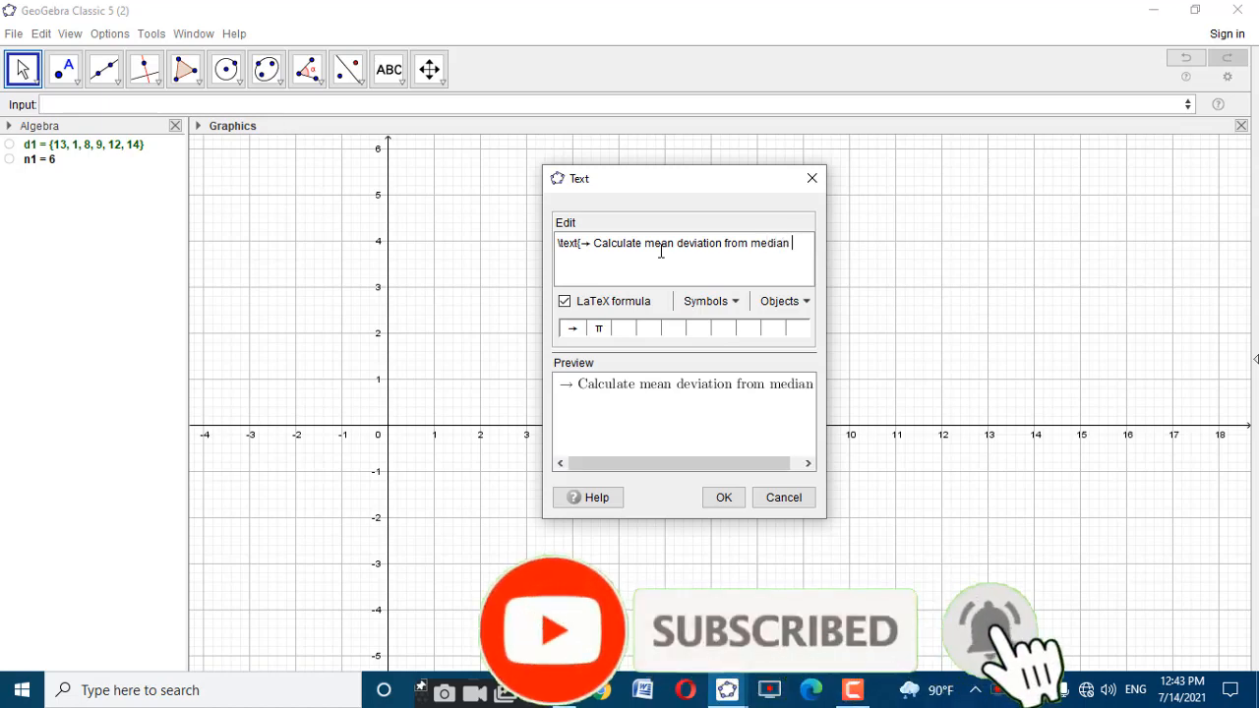
text(and)
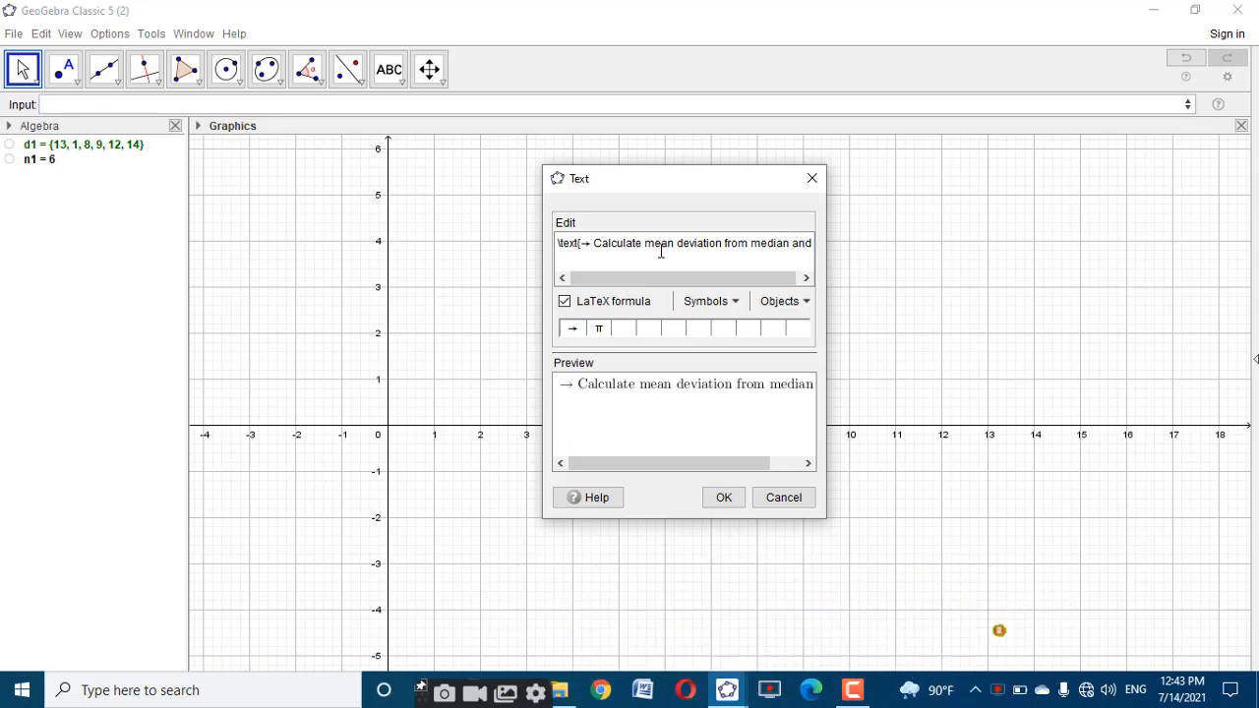
text( \\)
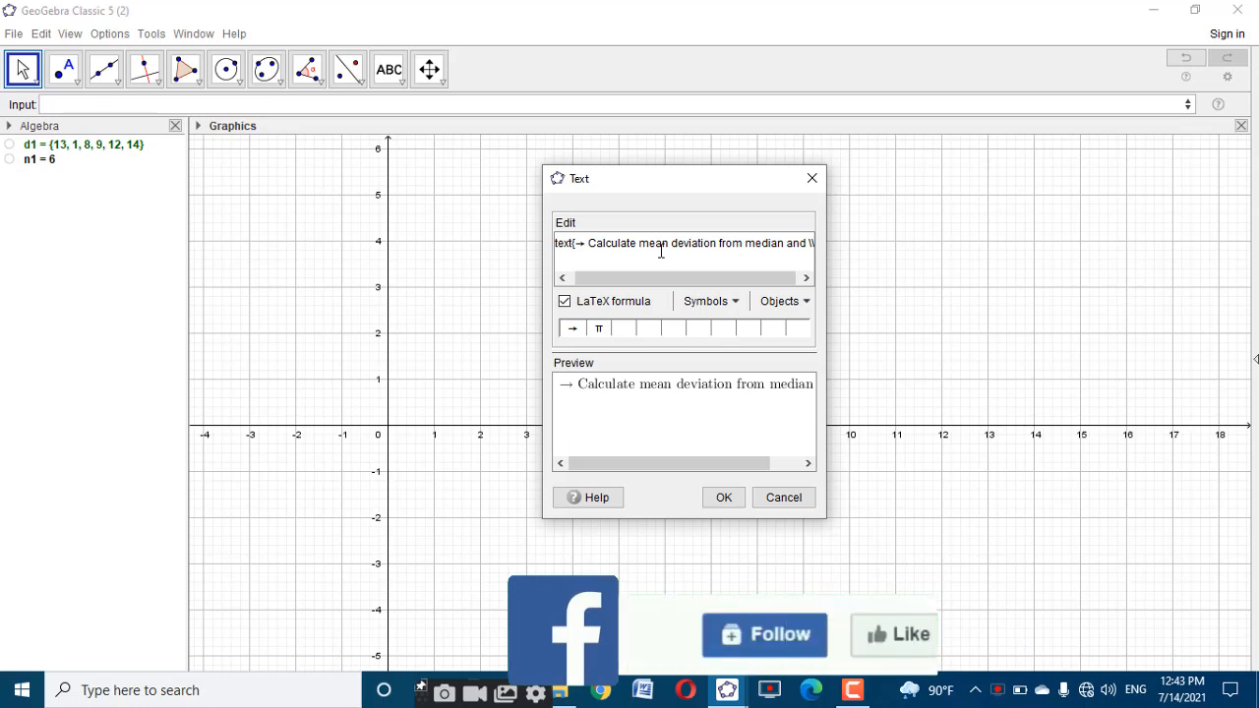
Add the second line "its coefficent from the following data." to the formula text and create it
text(ites)
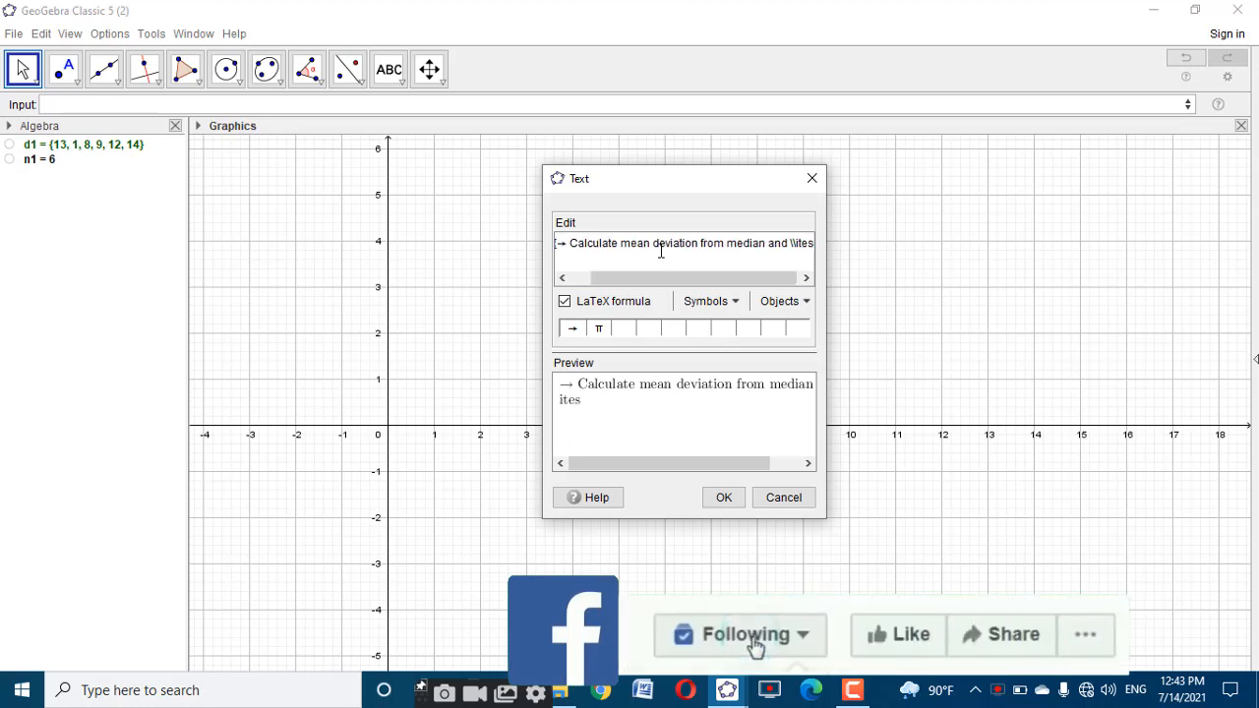
key(BackSpace)
key(BackSpace)
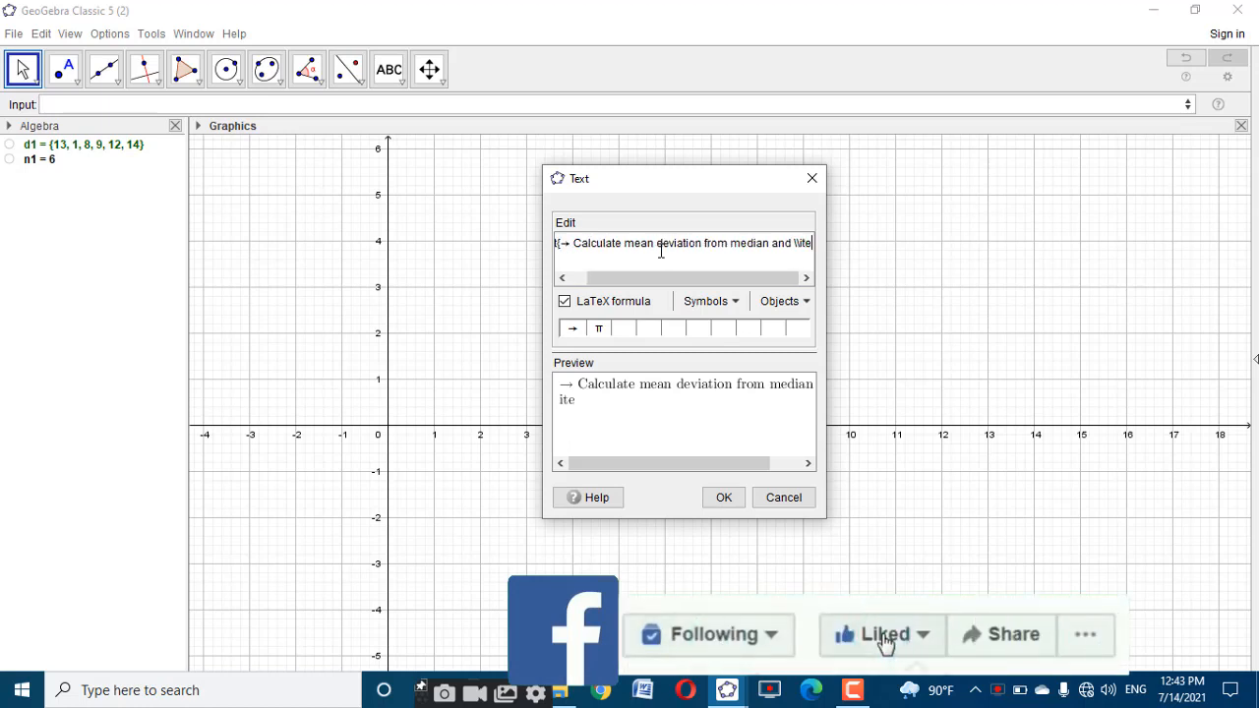
text(s)
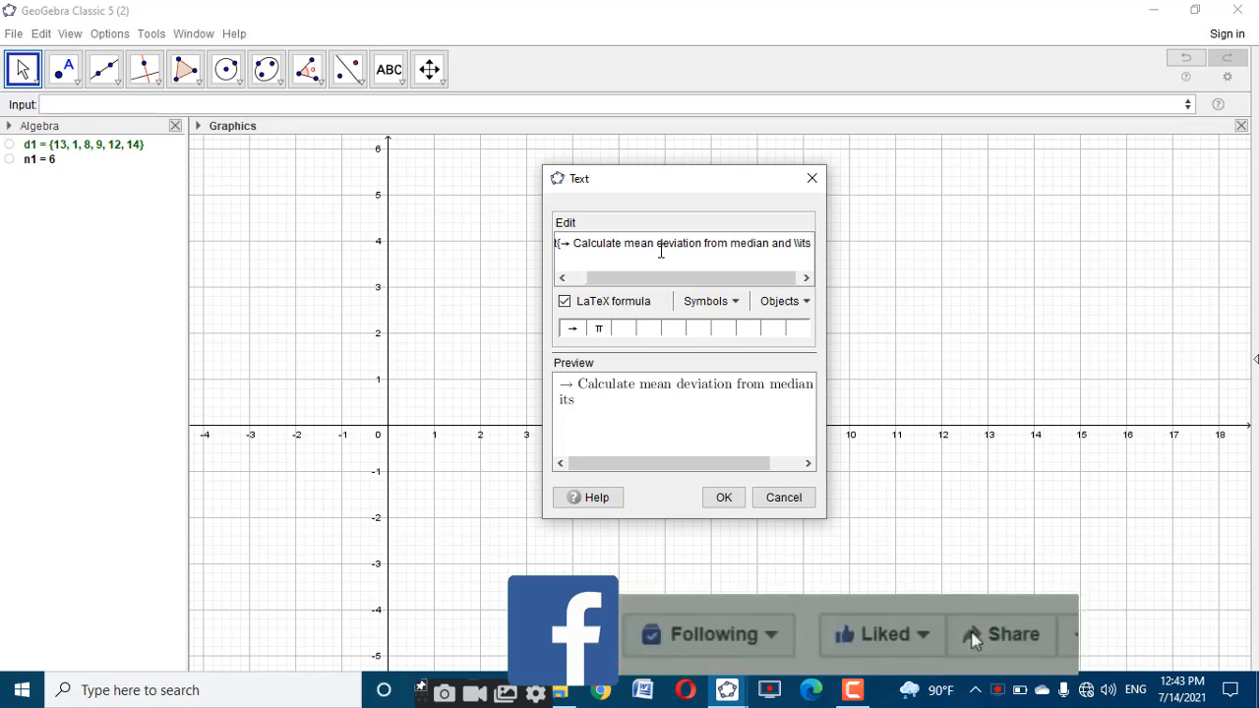
text( c)
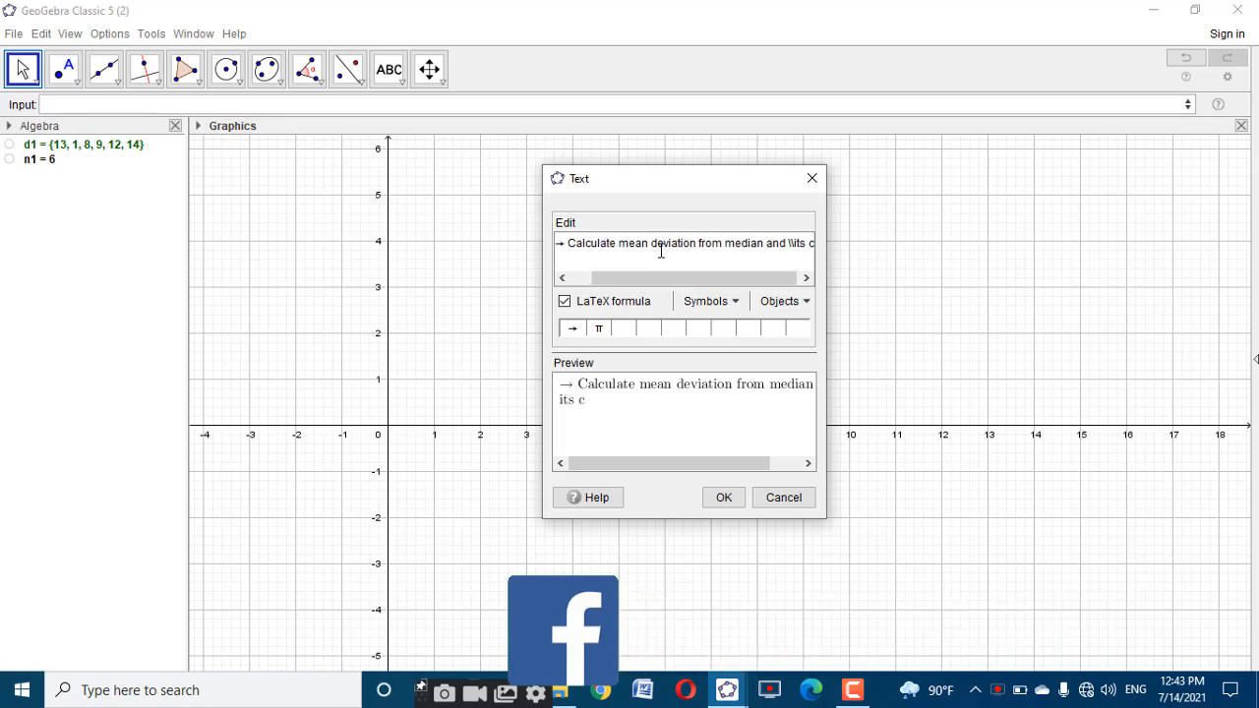
text(oeffice)
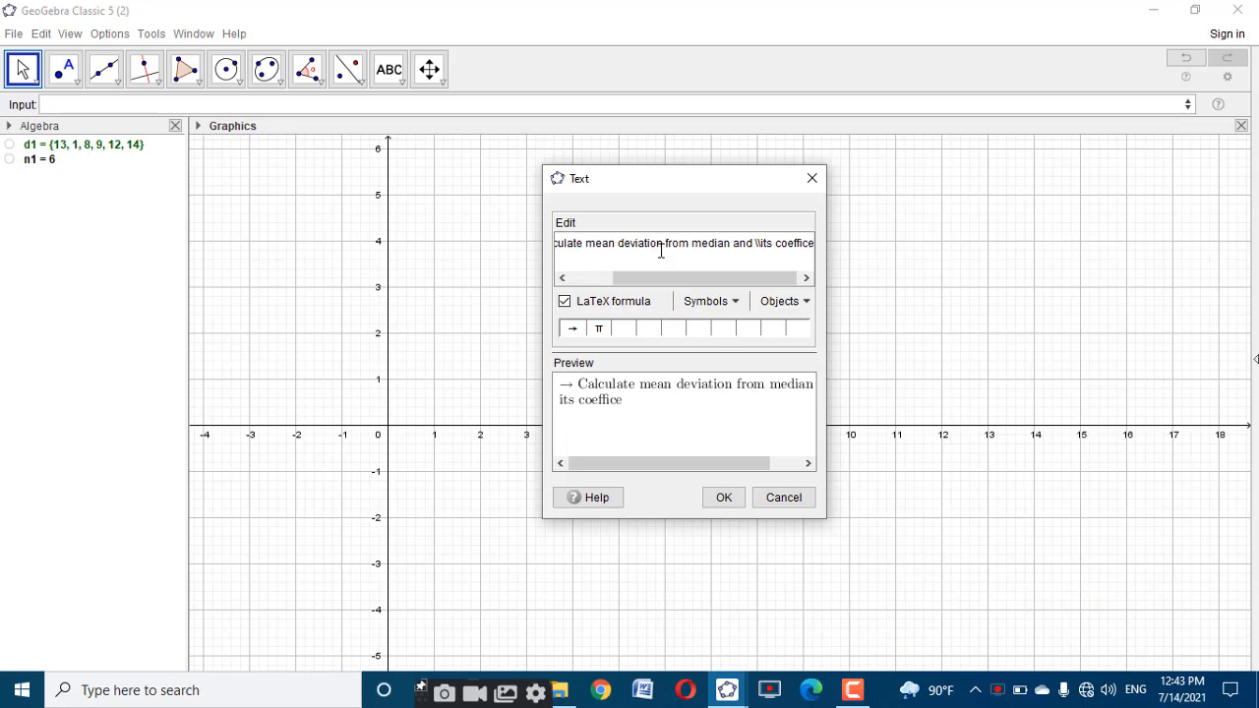
text(nt fr)
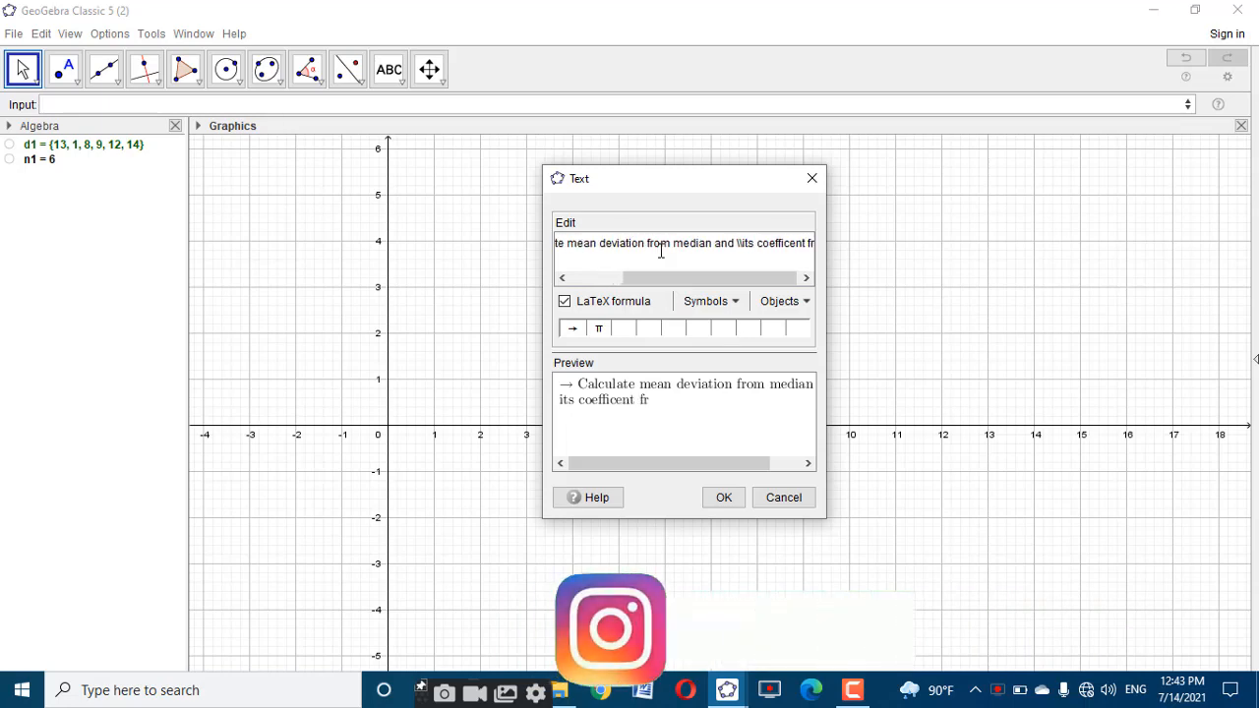
text(om the f)
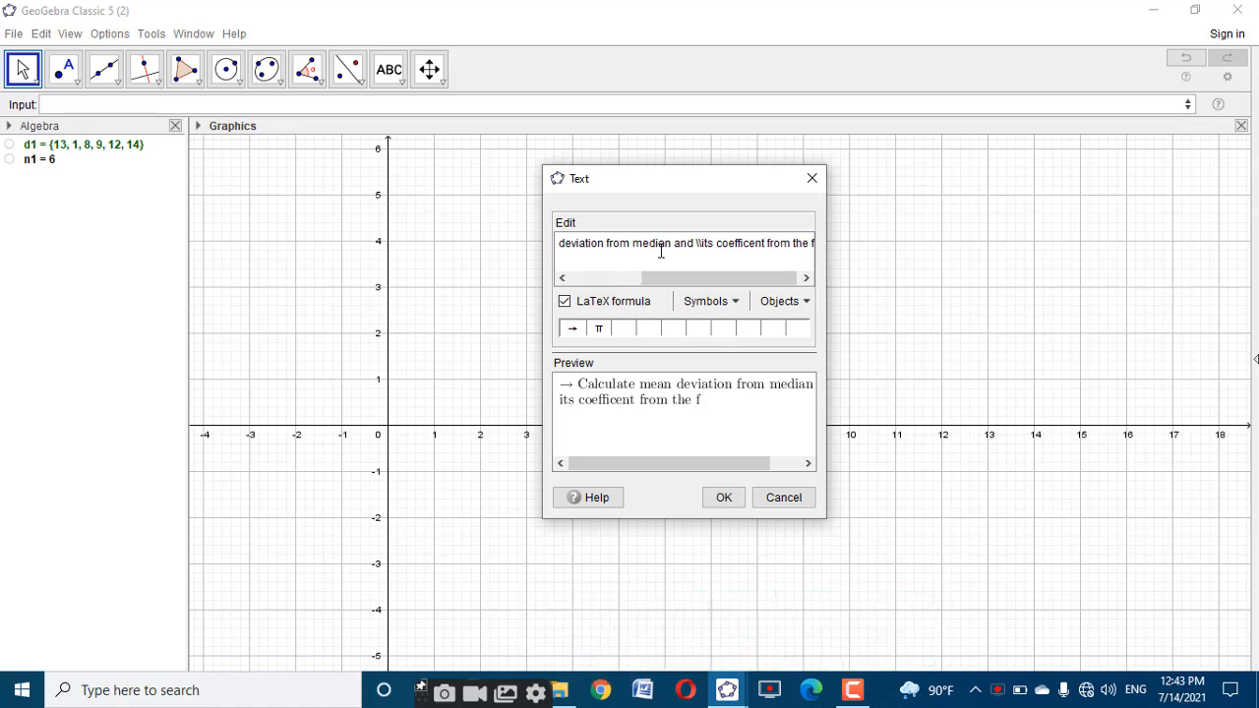
text(olloe)
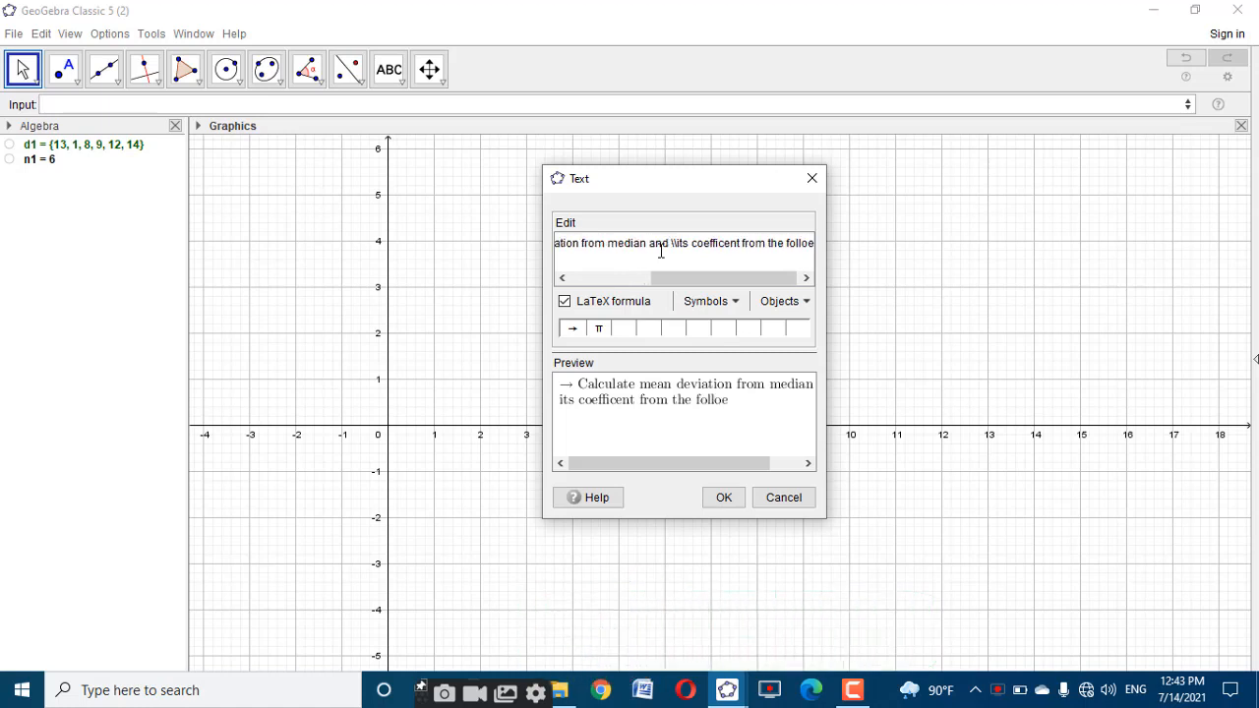
key(BackSpace)
text(wing)
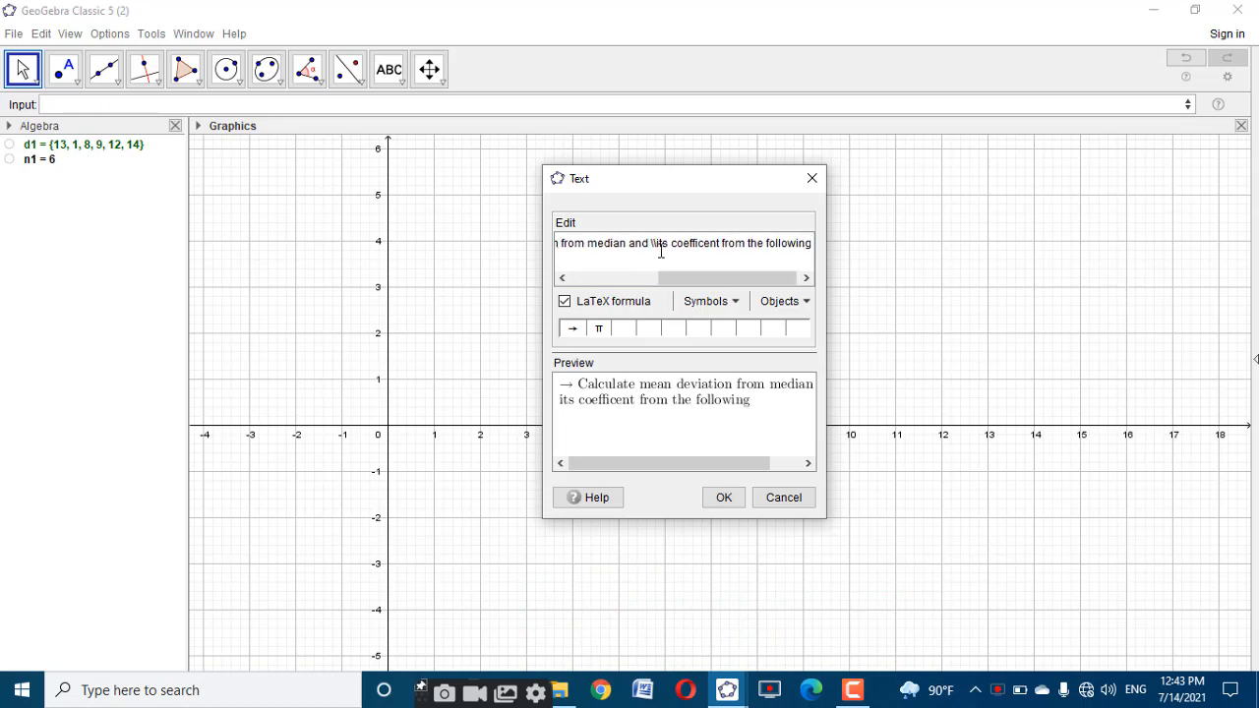
text( data)
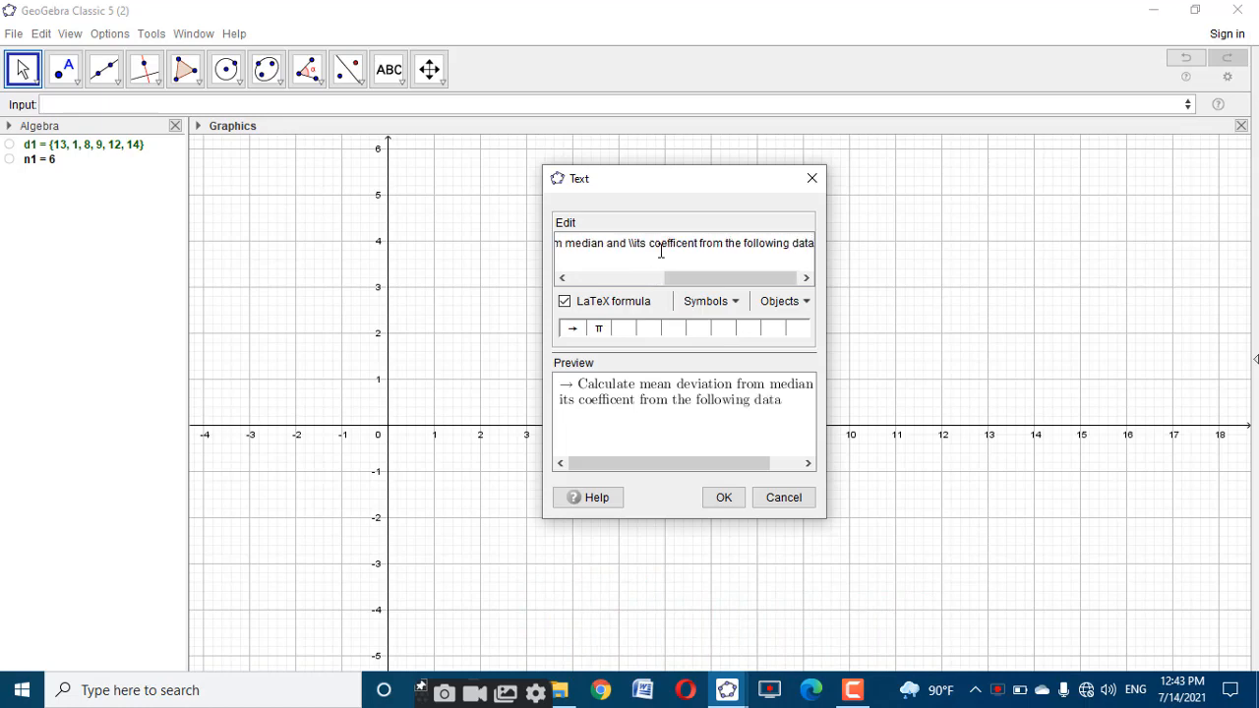
text(.)
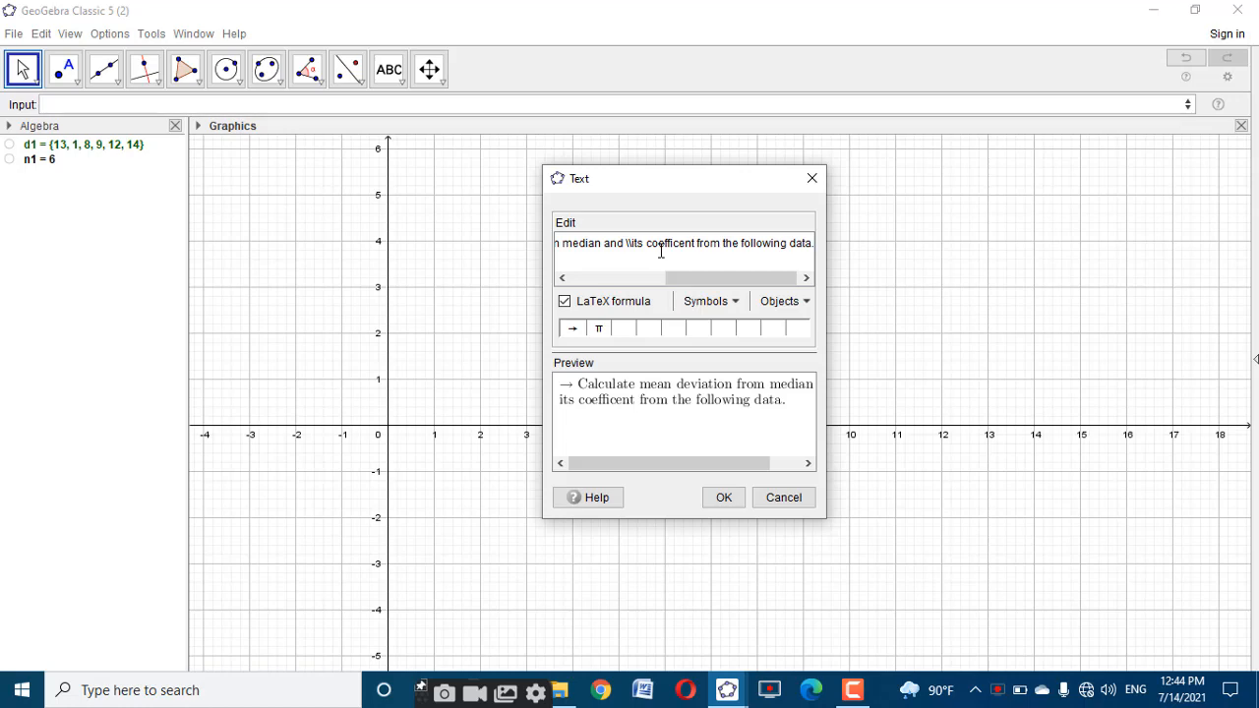
click(722, 500)
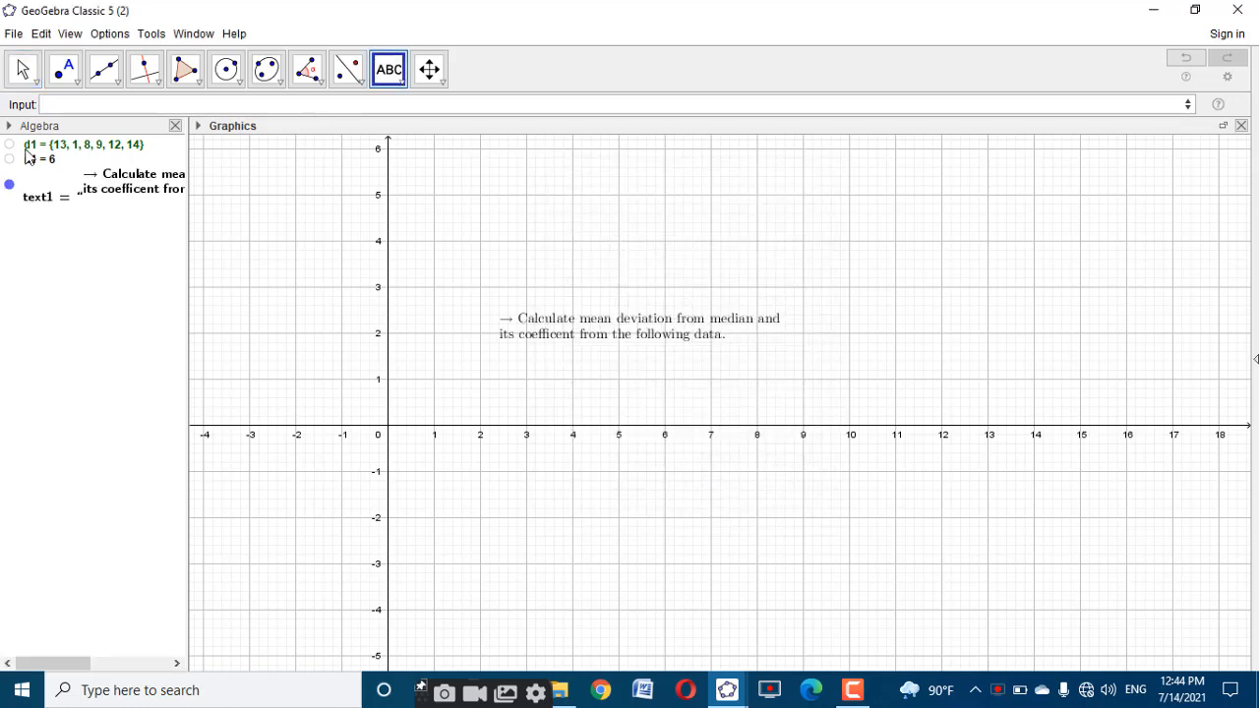
Make the question text Medium size and bold, and move it to the upper-left corner of the graphics view
click(23, 69)
click(593, 352)
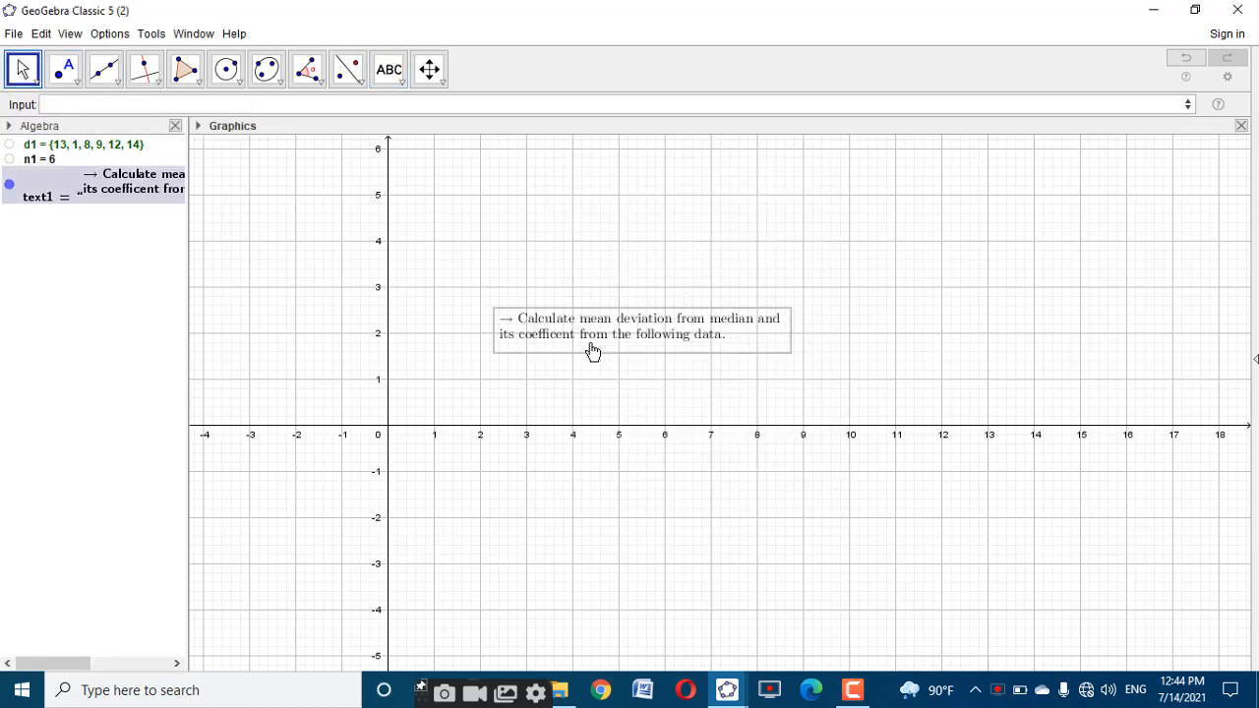
click(196, 127)
click(374, 144)
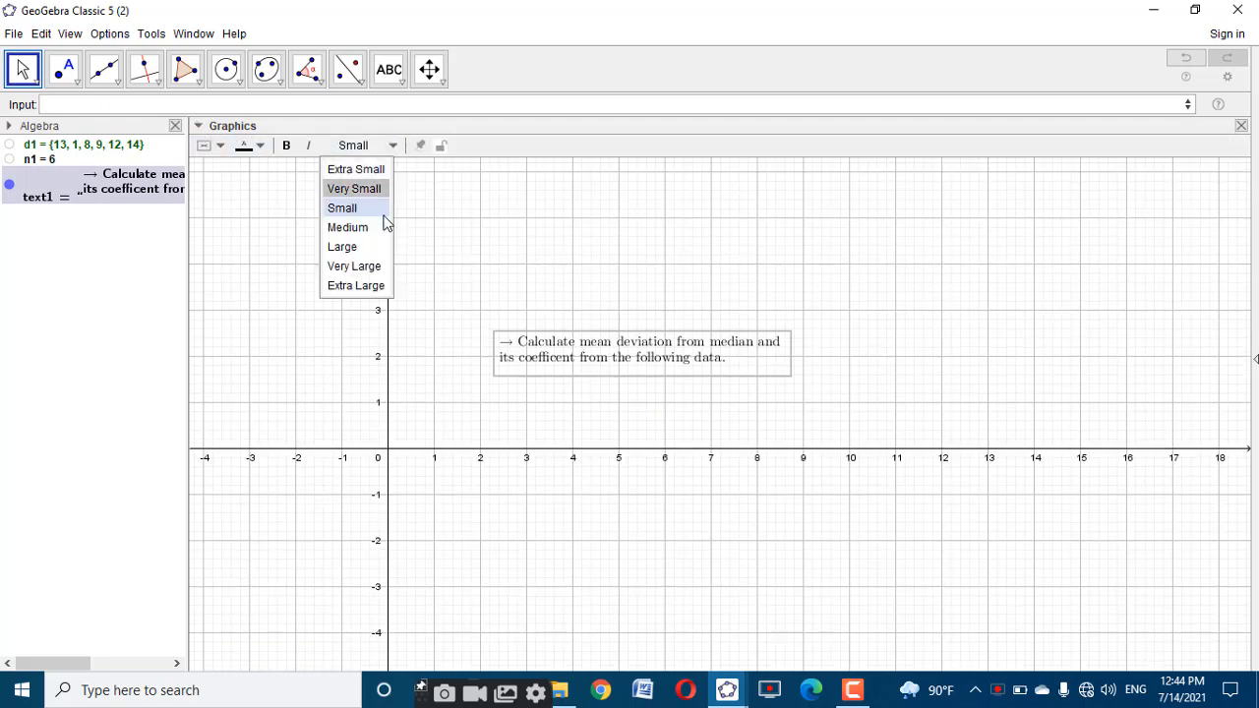
click(368, 236)
click(286, 145)
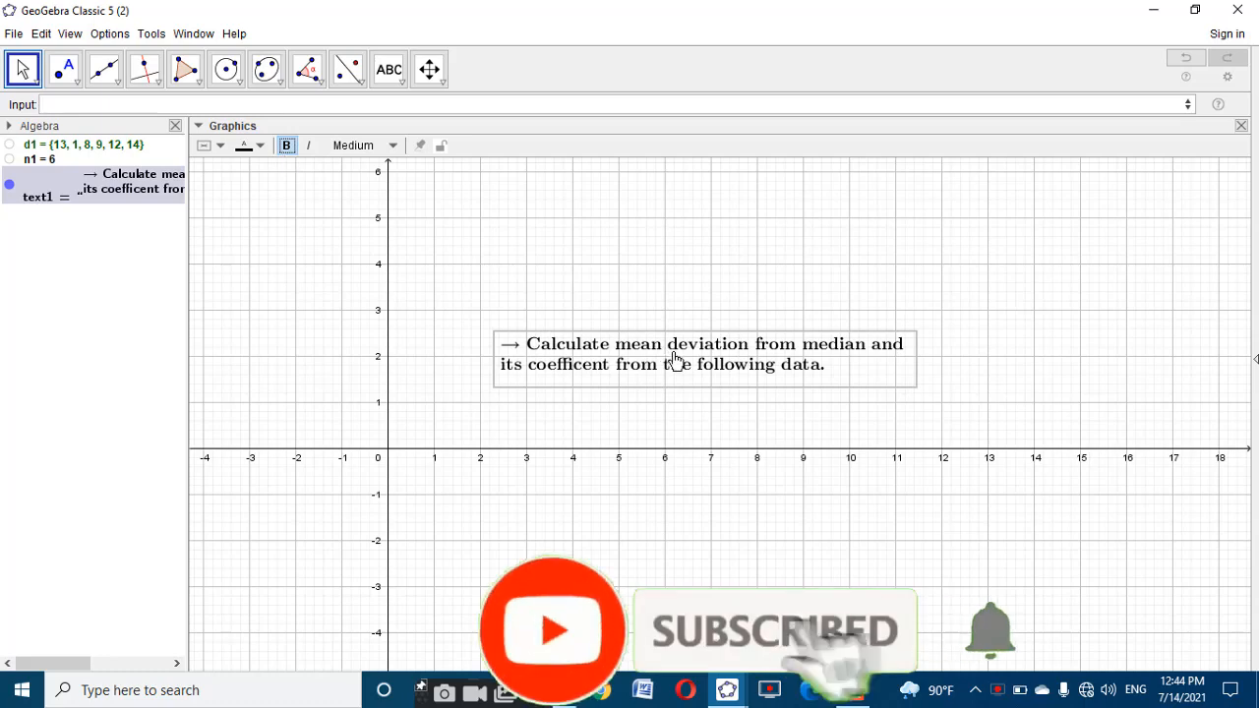
drag(675, 360, 382, 212)
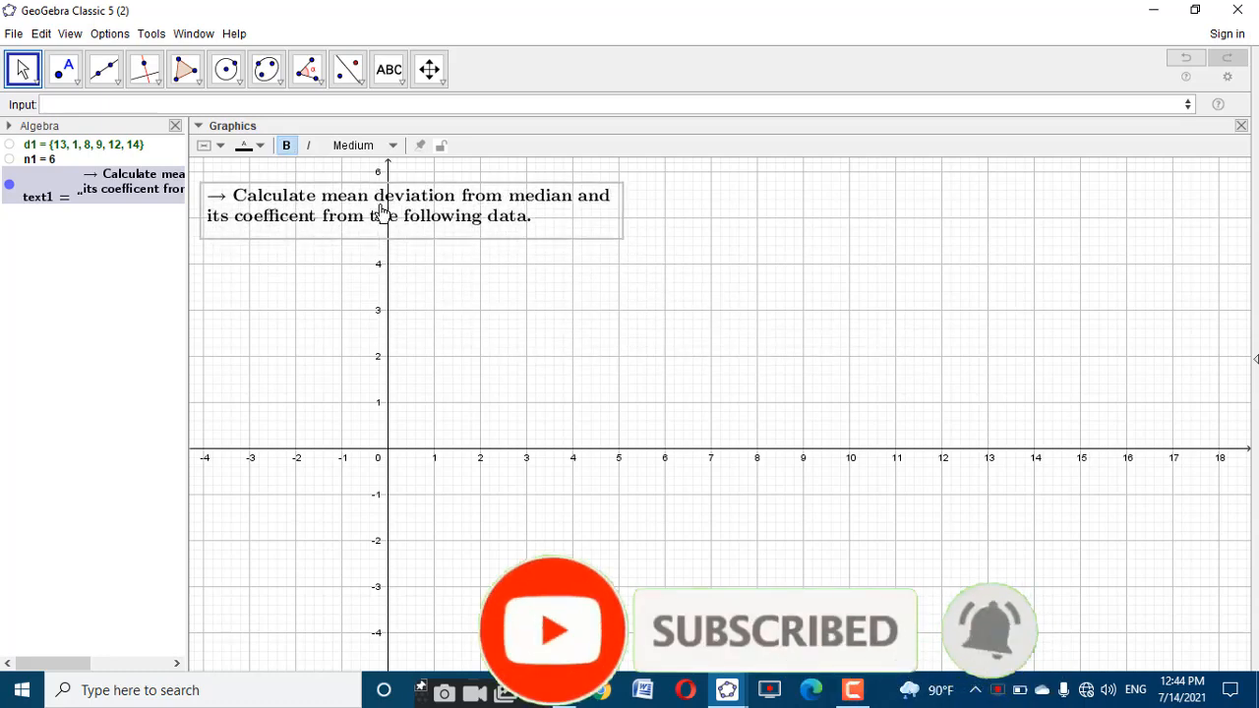
Hide the axes and grid of the graphics view and shift the question text slightly right and up
click(758, 432)
right_click(636, 341)
click(620, 333)
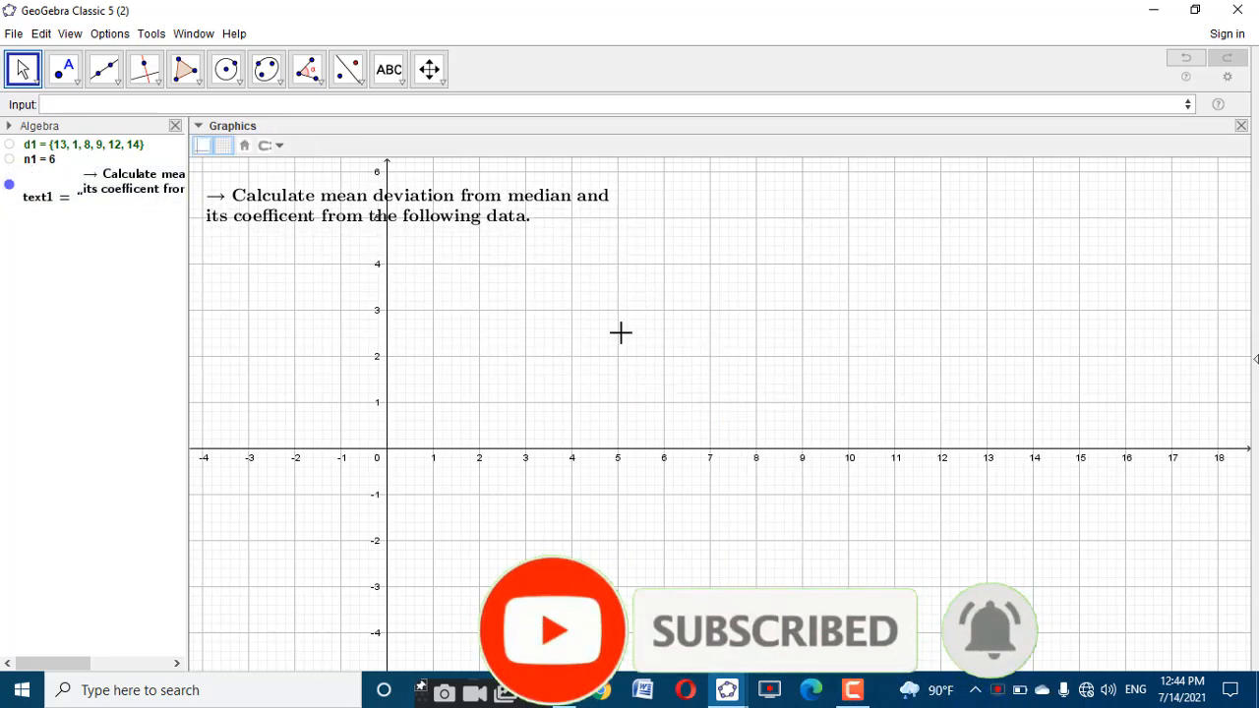
right_click(621, 333)
click(630, 370)
click(312, 221)
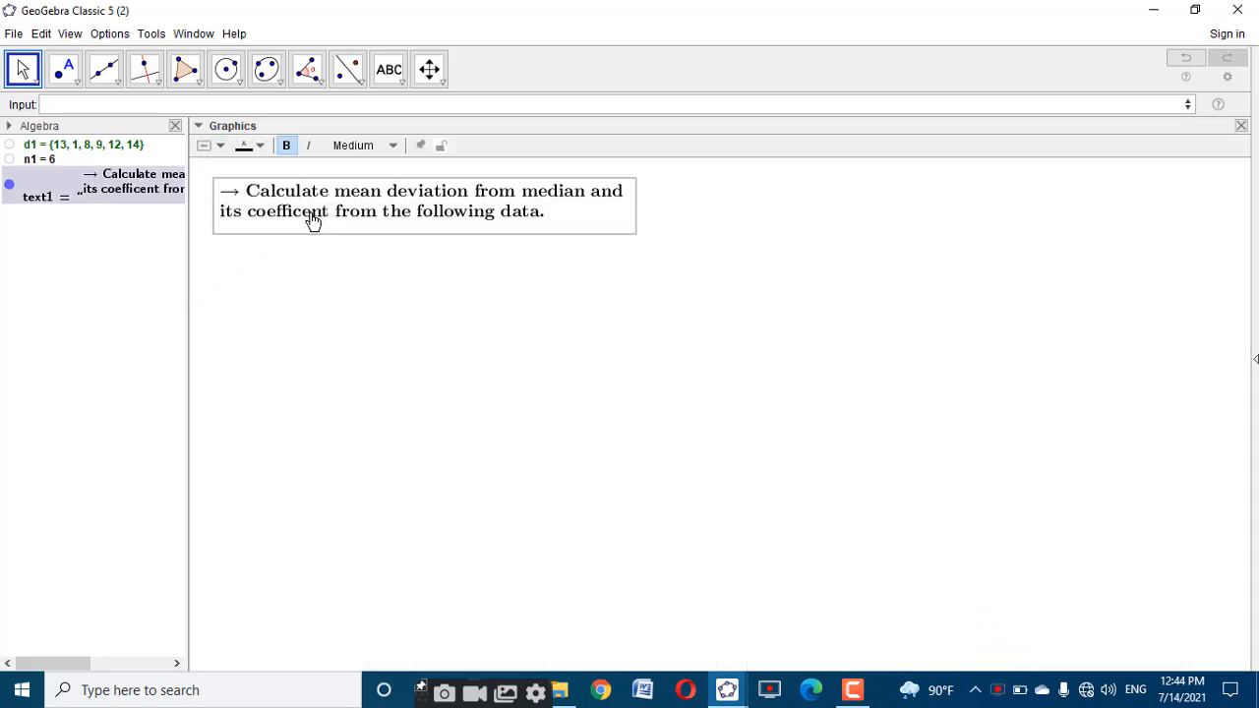
click(442, 357)
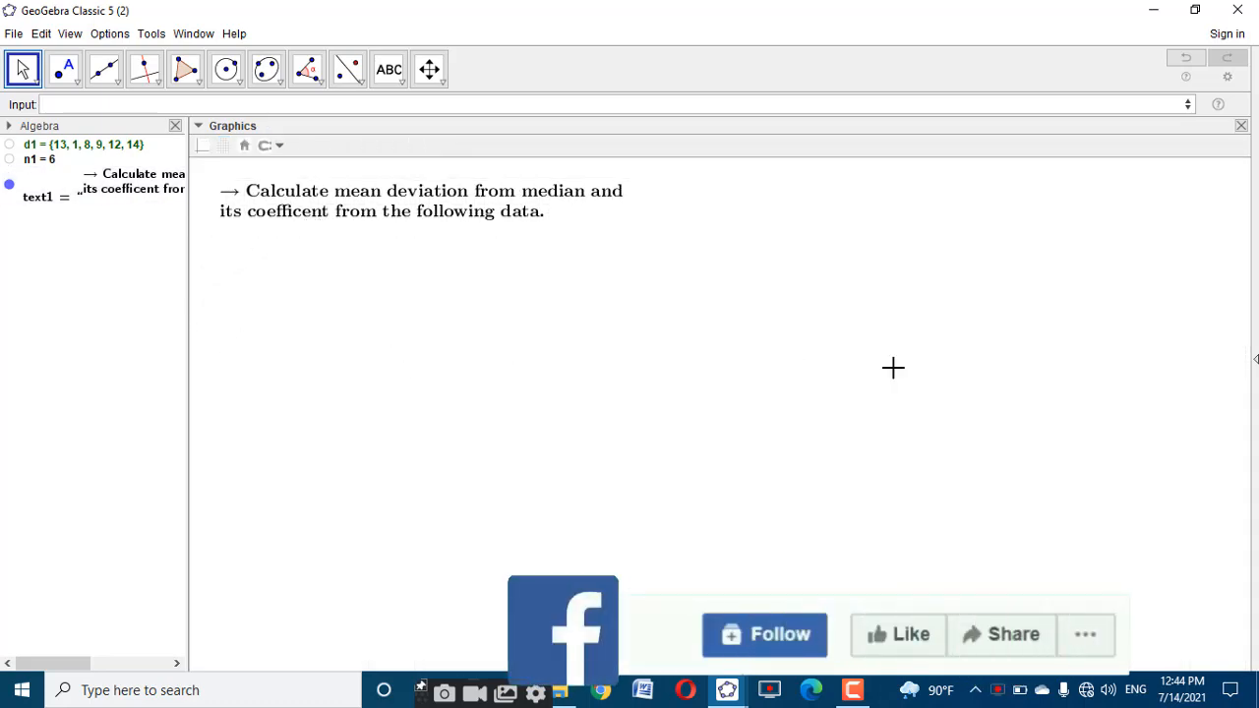
Switch to the finished mean deviation worksheet to examine its data input box and return to the new file
mouse_move(727, 689)
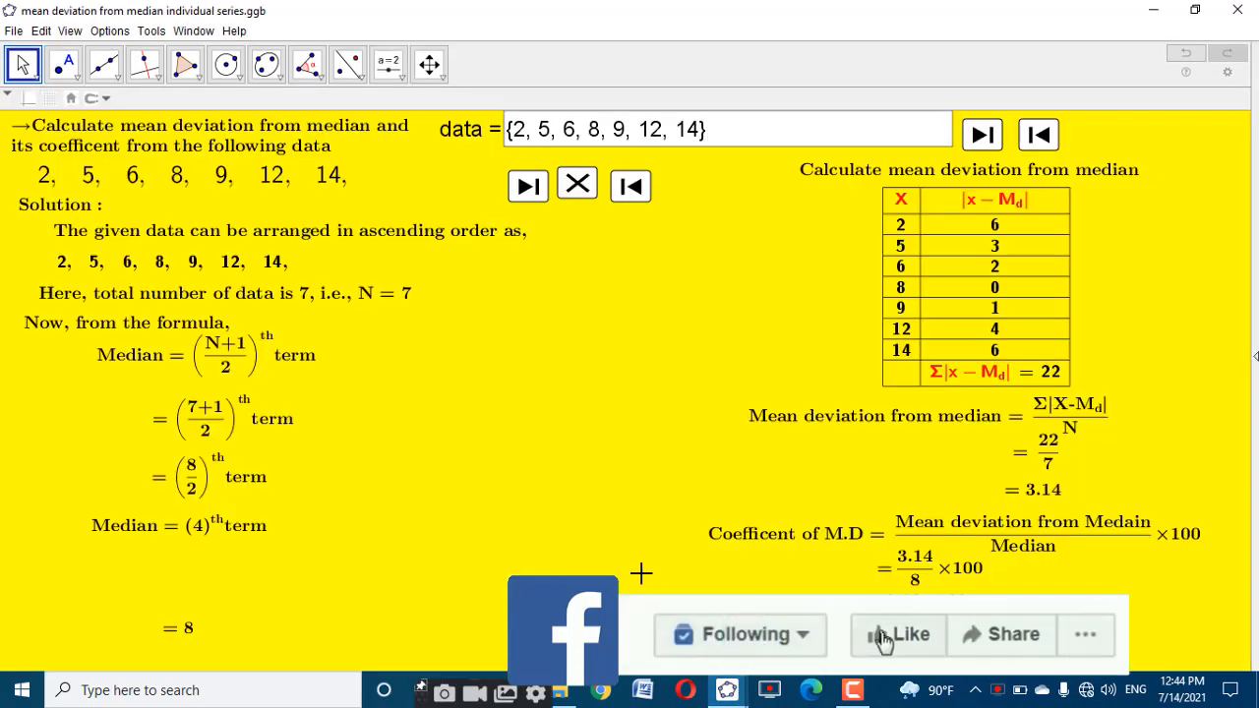
click(629, 575)
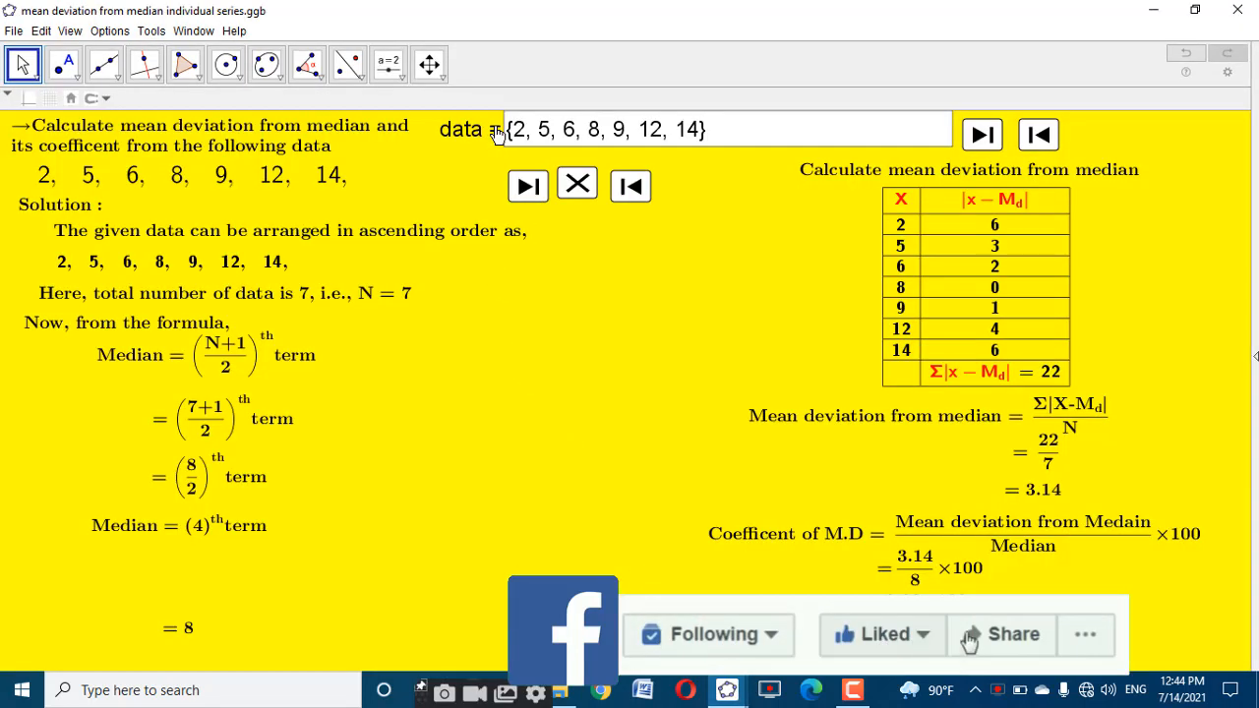
mouse_move(726, 689)
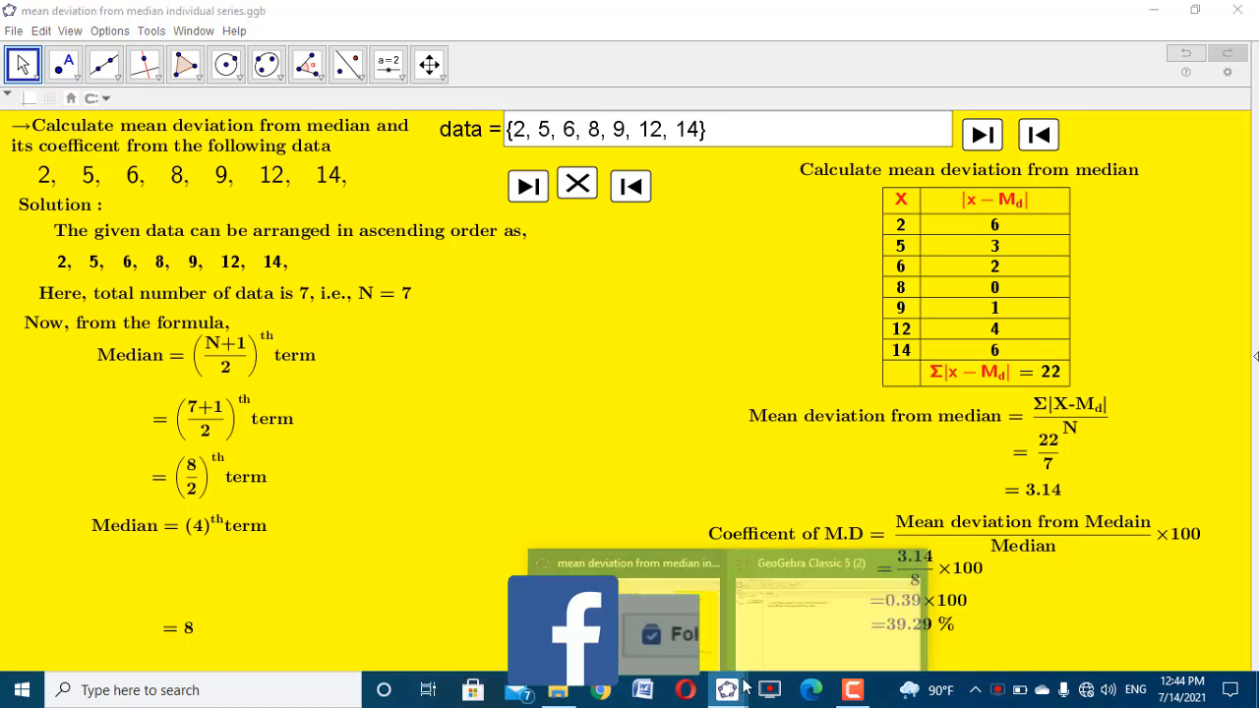
click(777, 625)
Insert an input box below the question text with the caption "Data =" linked to the list d1
click(389, 70)
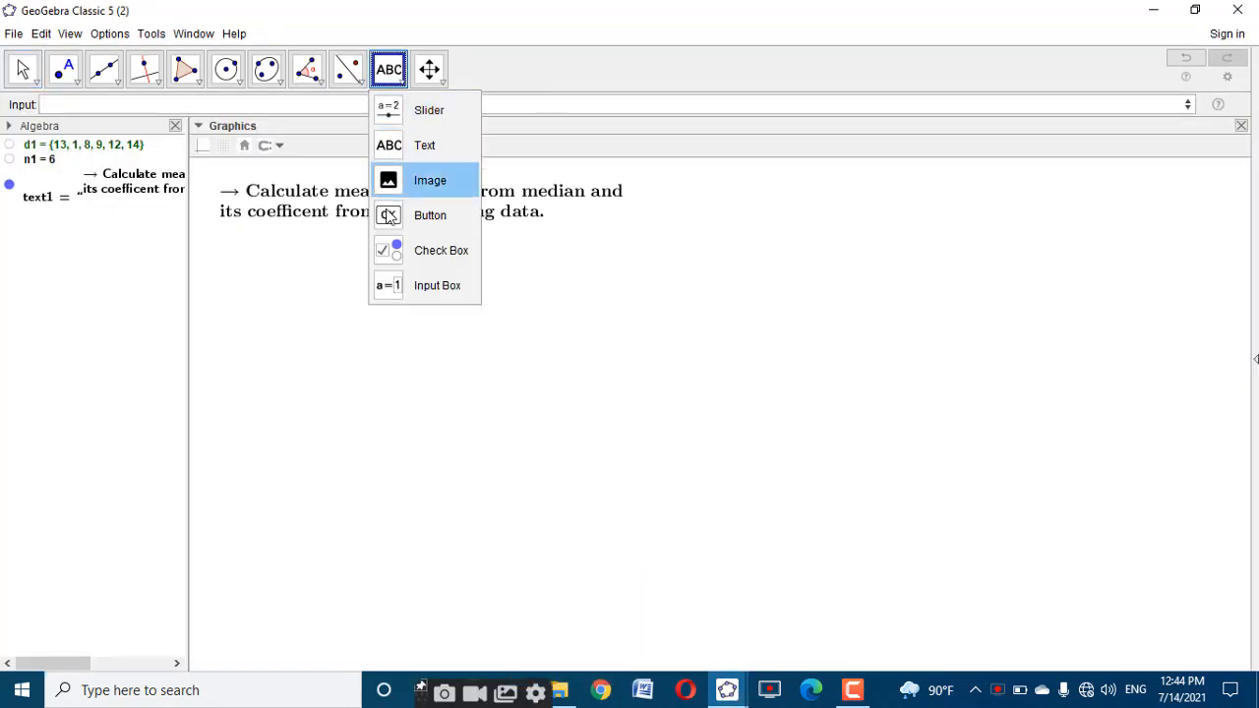
click(400, 295)
click(469, 389)
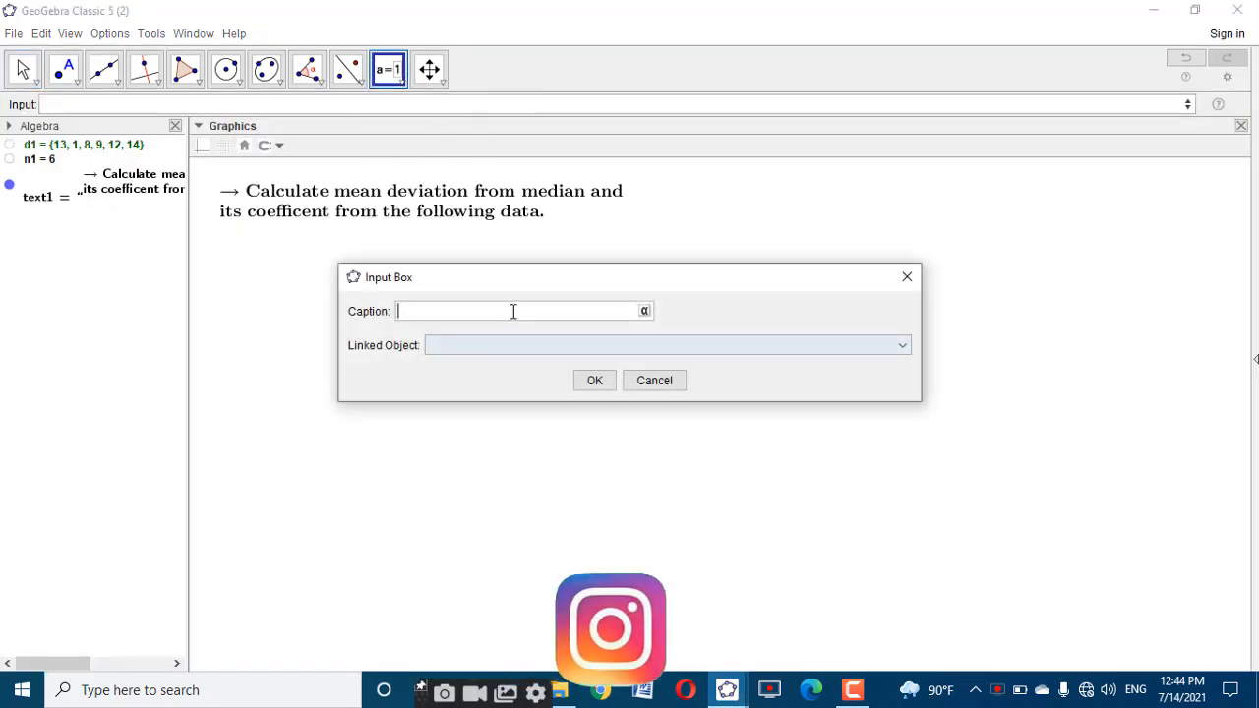
text(Data =)
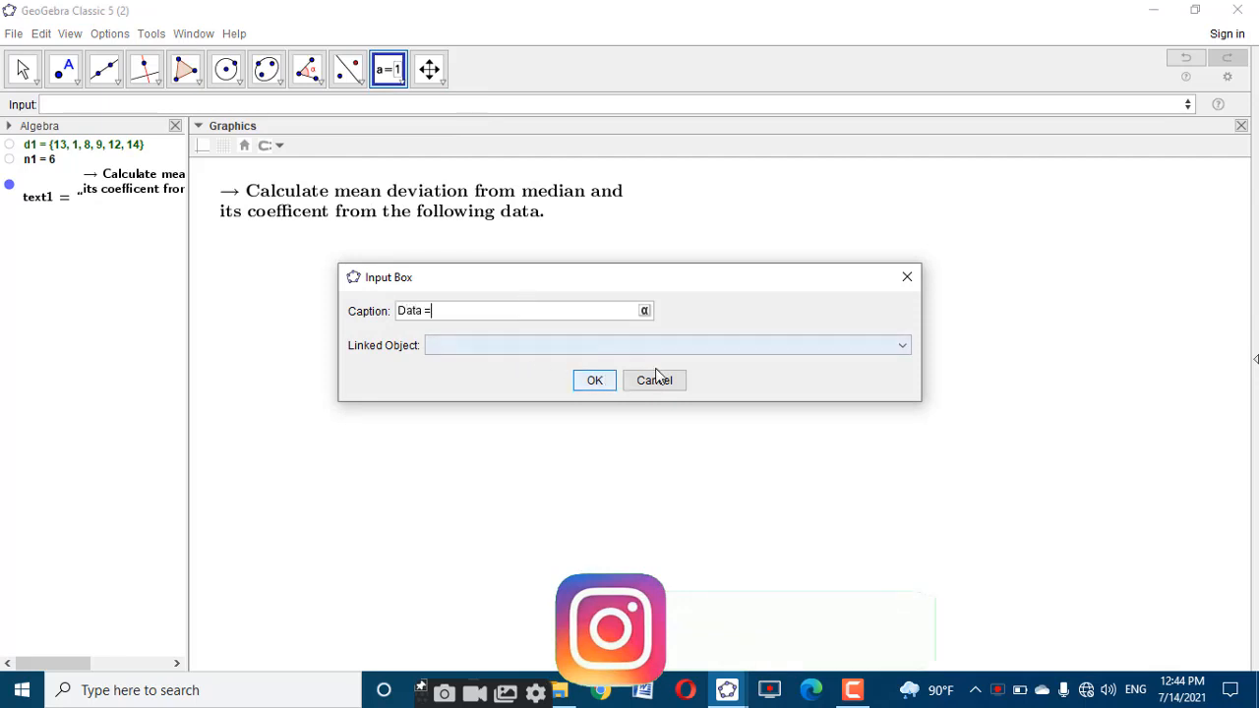
click(901, 346)
click(802, 373)
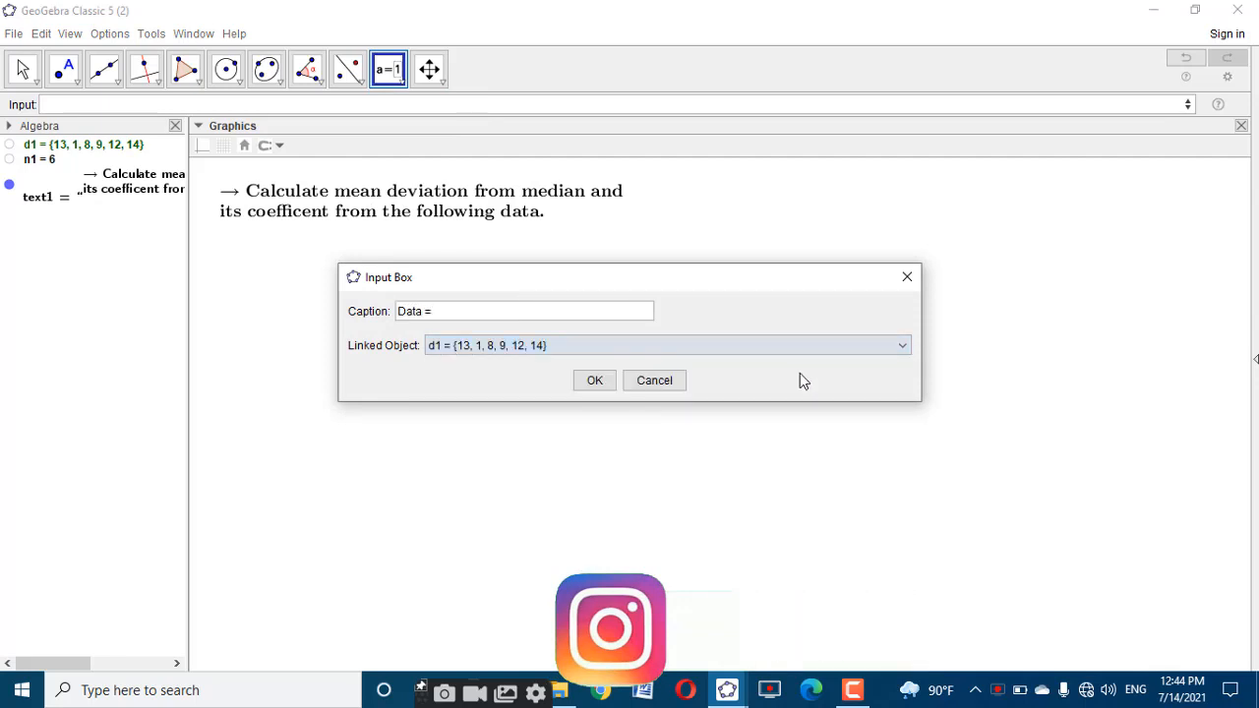
click(591, 381)
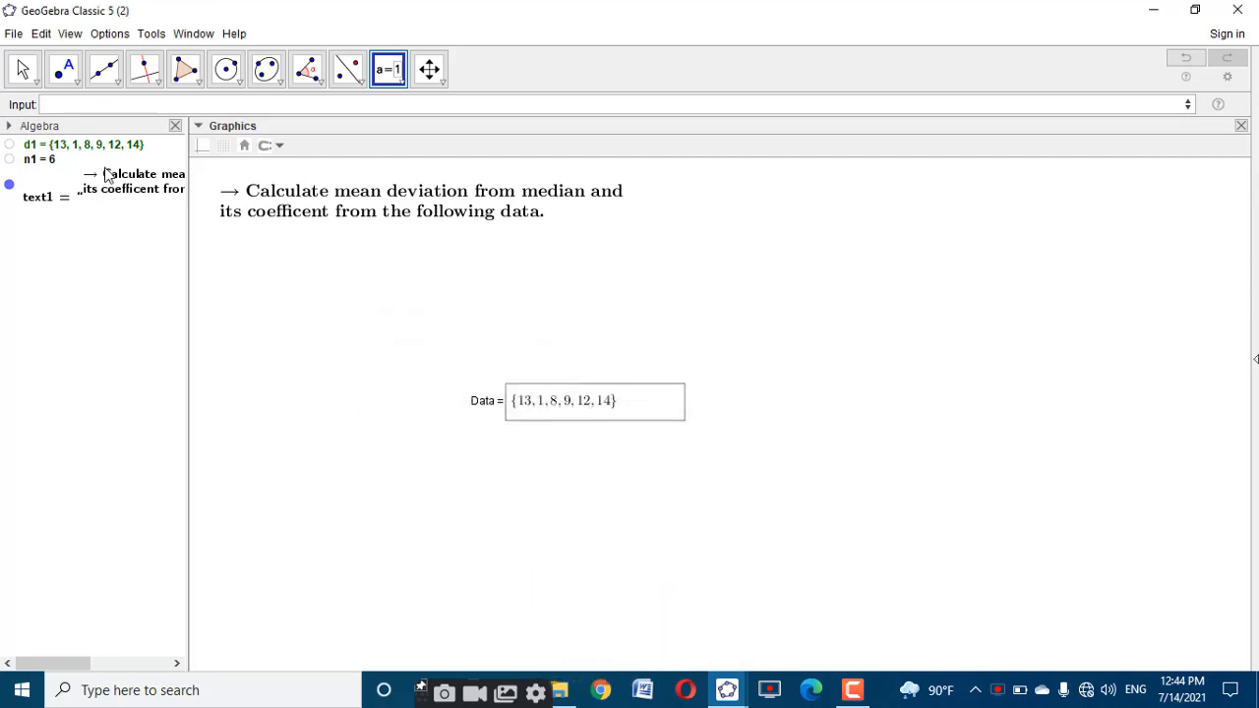
Set the data input box's text size to Large and turn off its Symbolic display
click(23, 68)
right_click(499, 407)
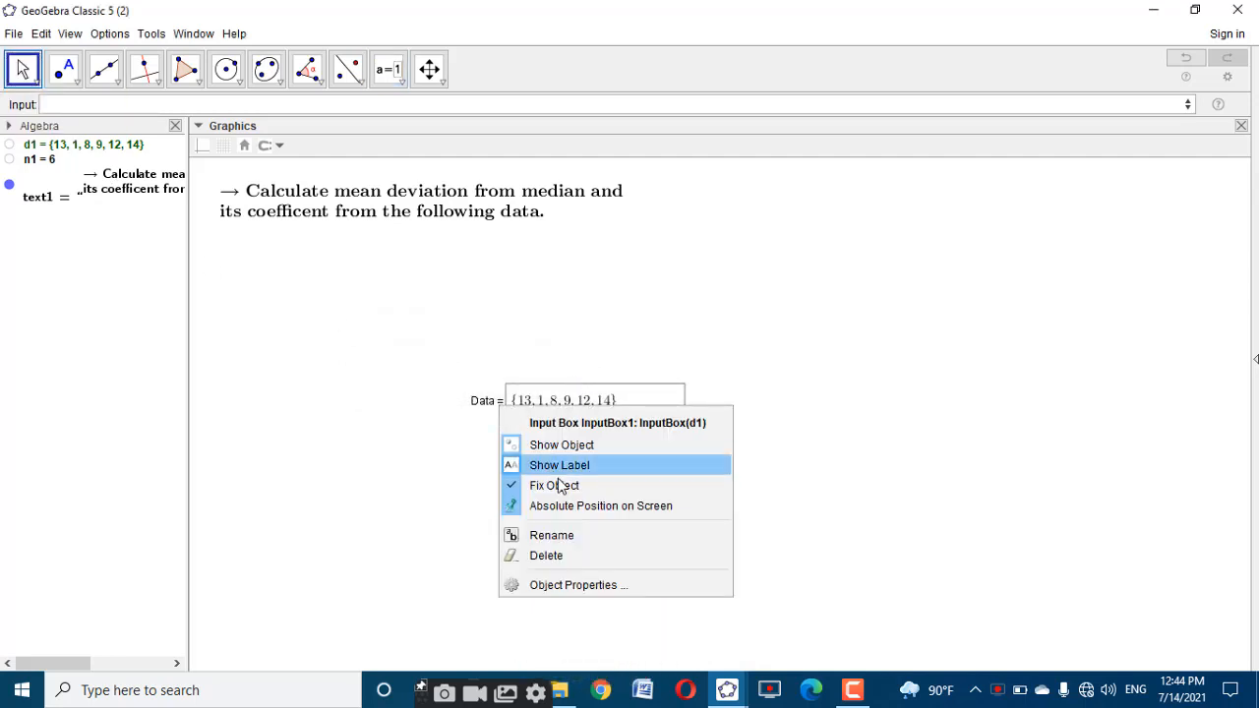
click(642, 585)
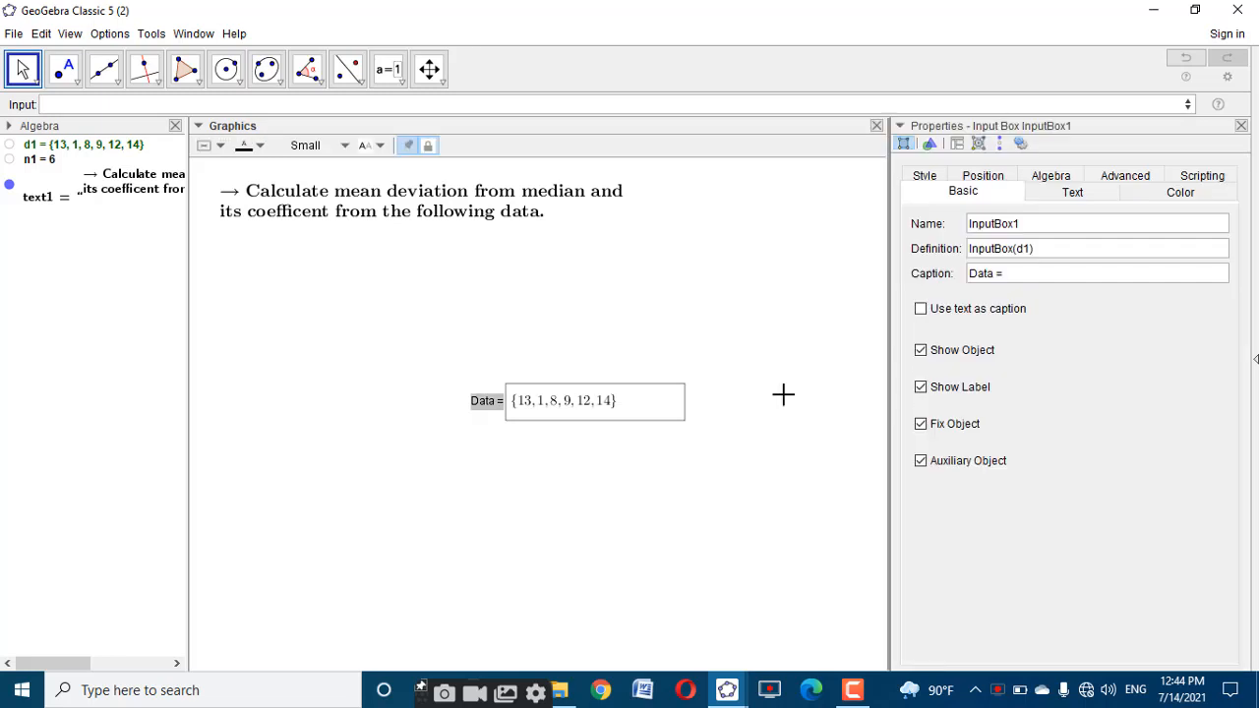
click(1054, 190)
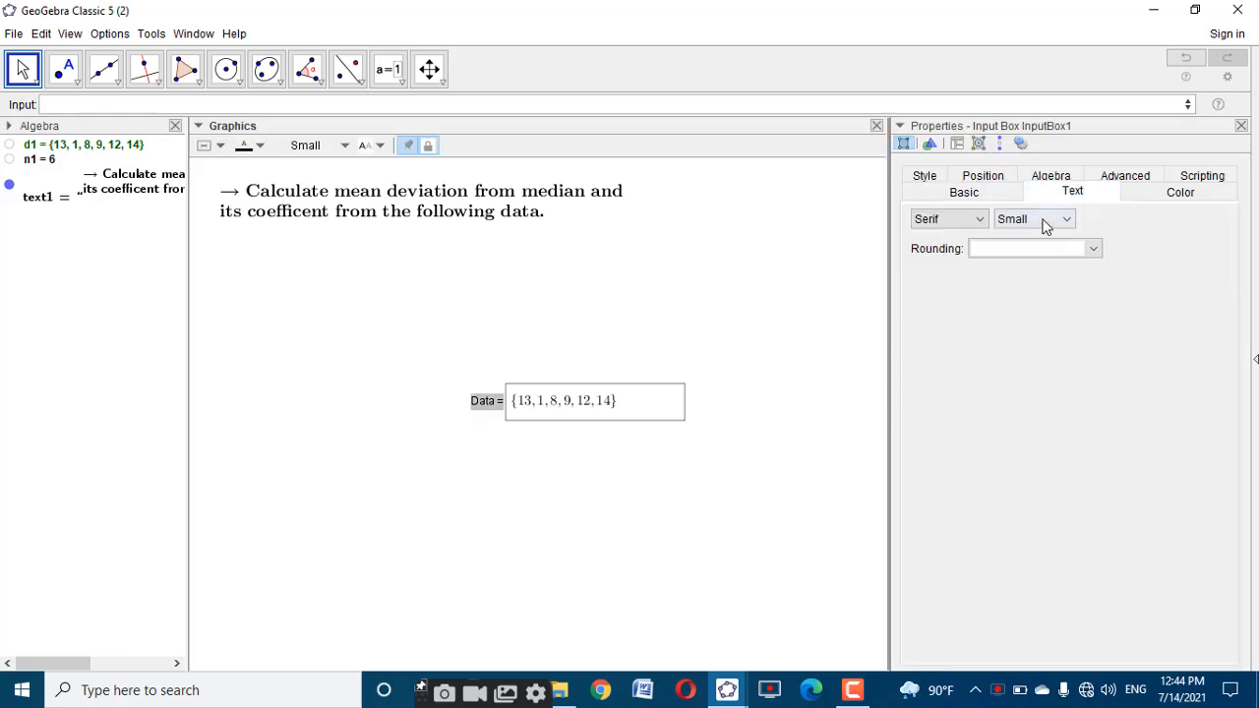
click(1040, 222)
click(1030, 307)
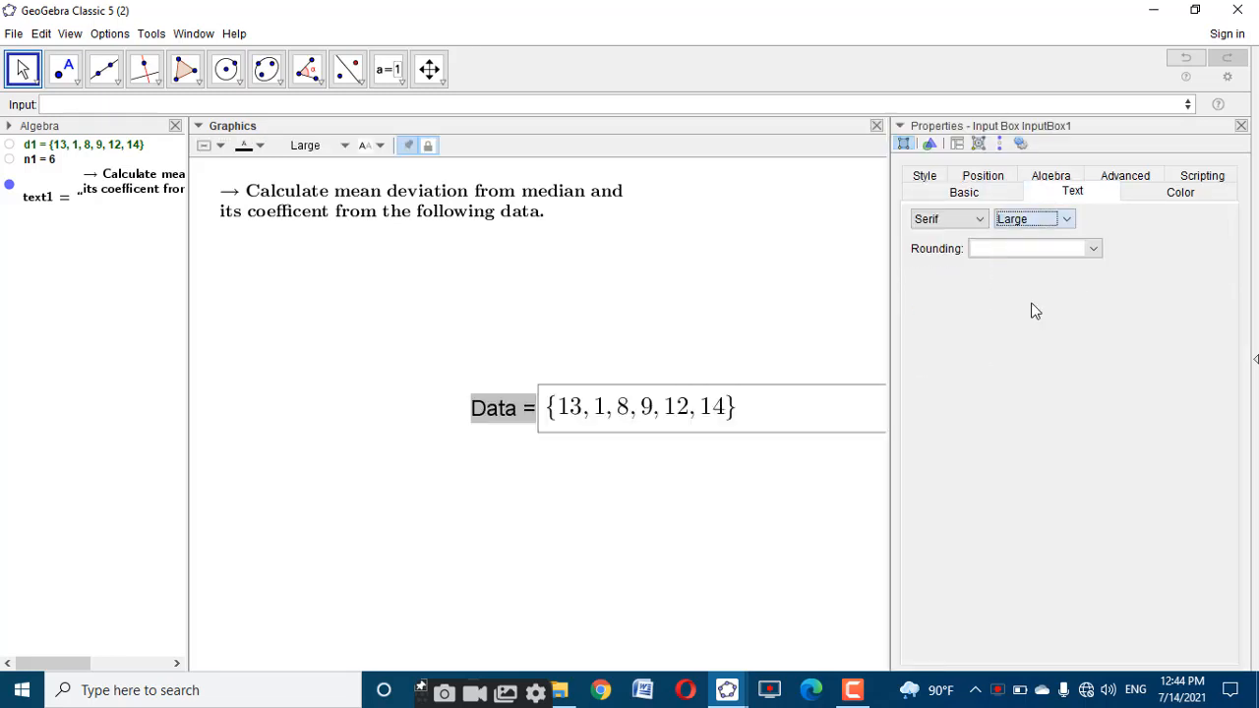
click(1050, 175)
click(920, 230)
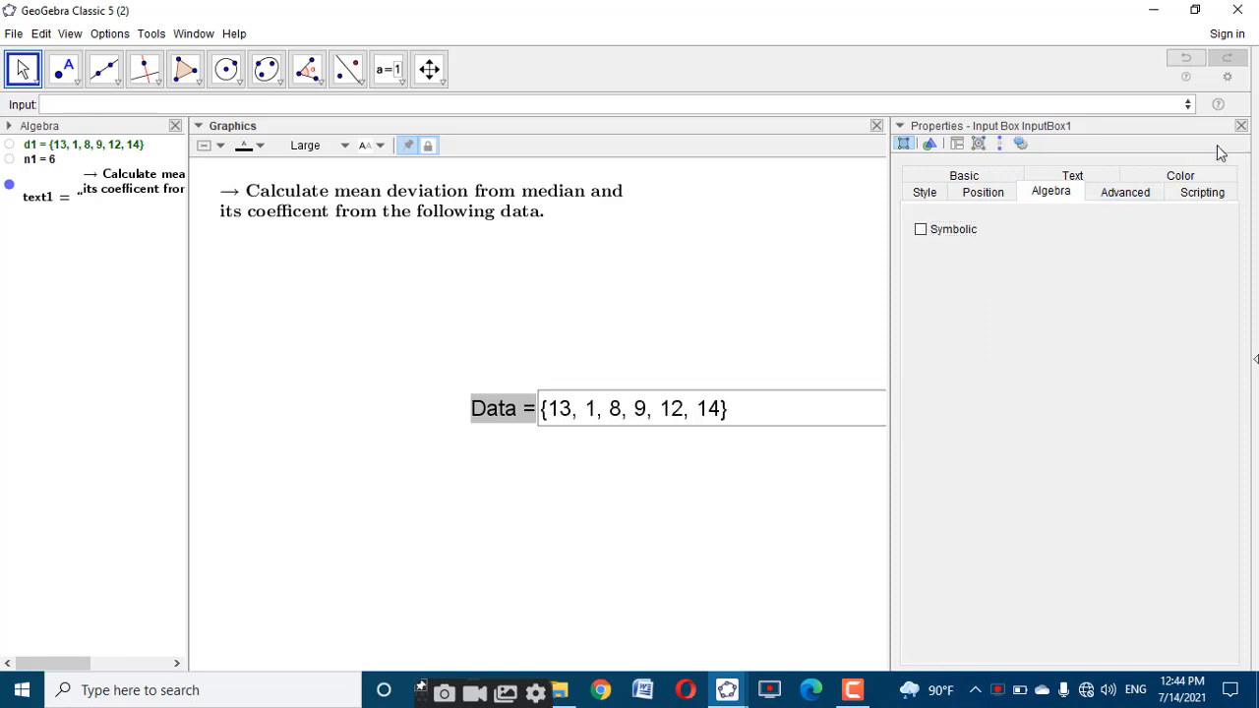
click(1241, 126)
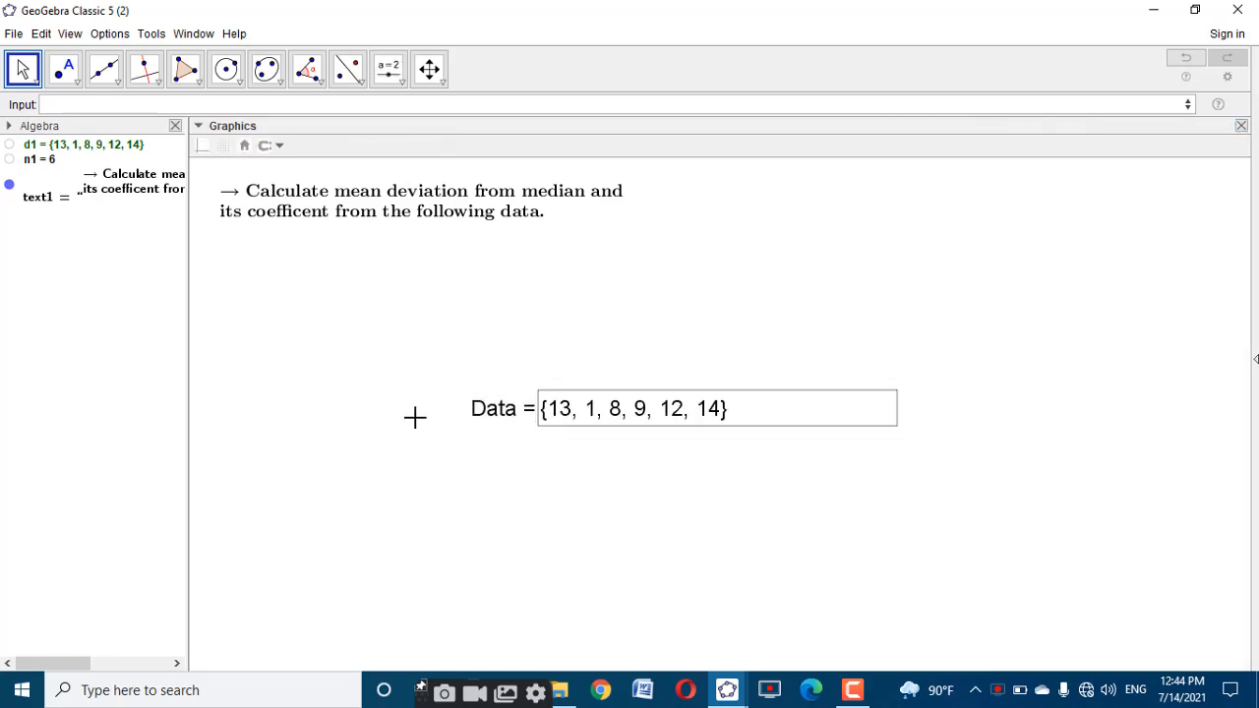
Unfix the data input box and move it beside the question text, to its right
right_click(510, 416)
click(540, 495)
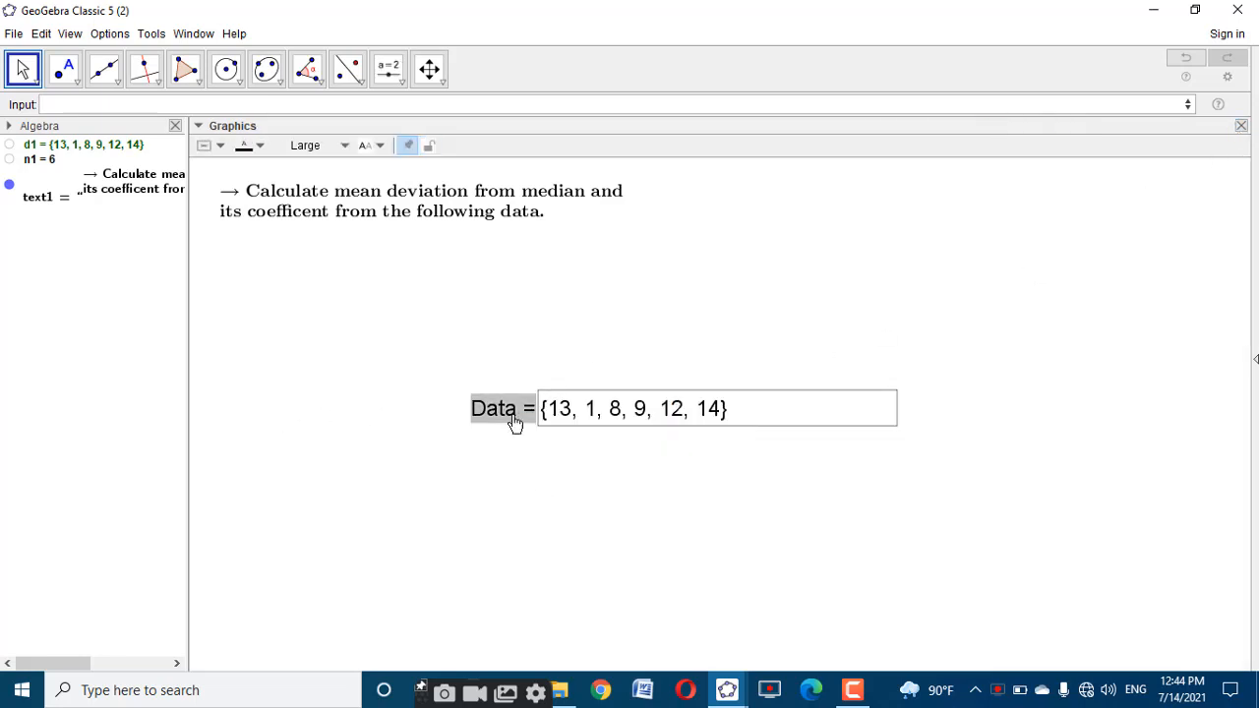
drag(514, 424, 739, 163)
drag(693, 256, 711, 200)
click(773, 348)
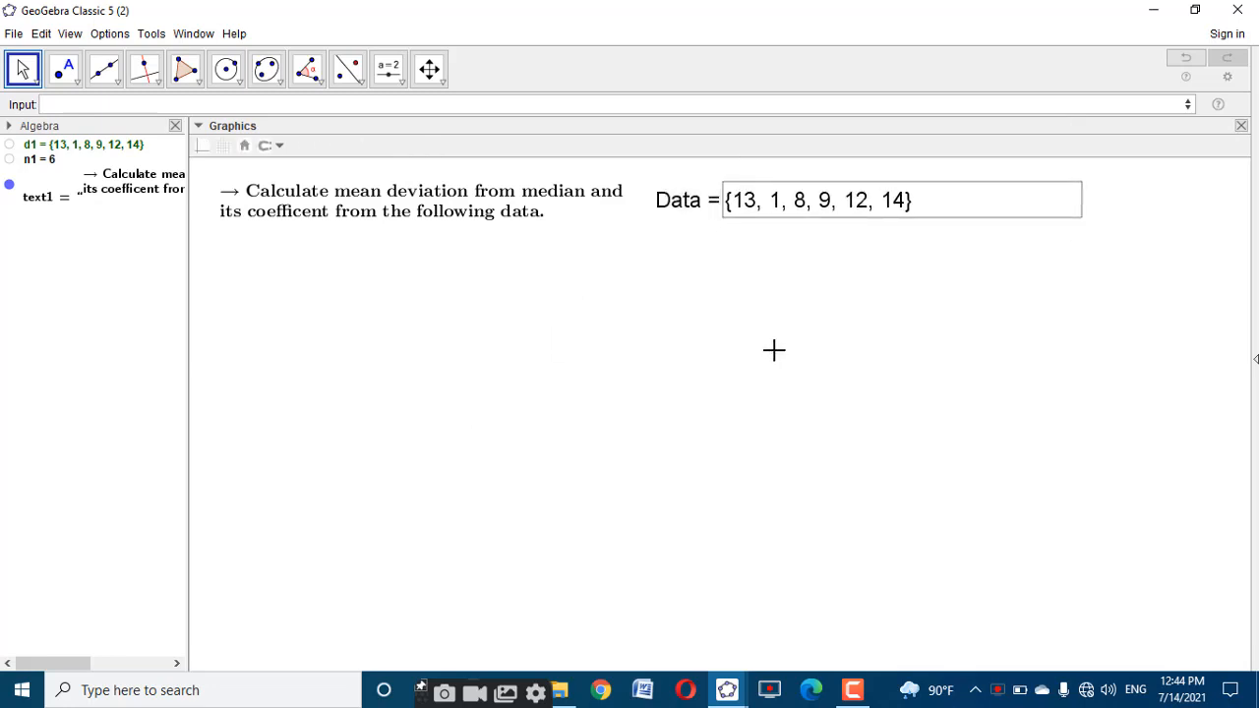
Switch to the finished mean deviation worksheet to examine the row of data values under the question, and return to the new file
click(725, 689)
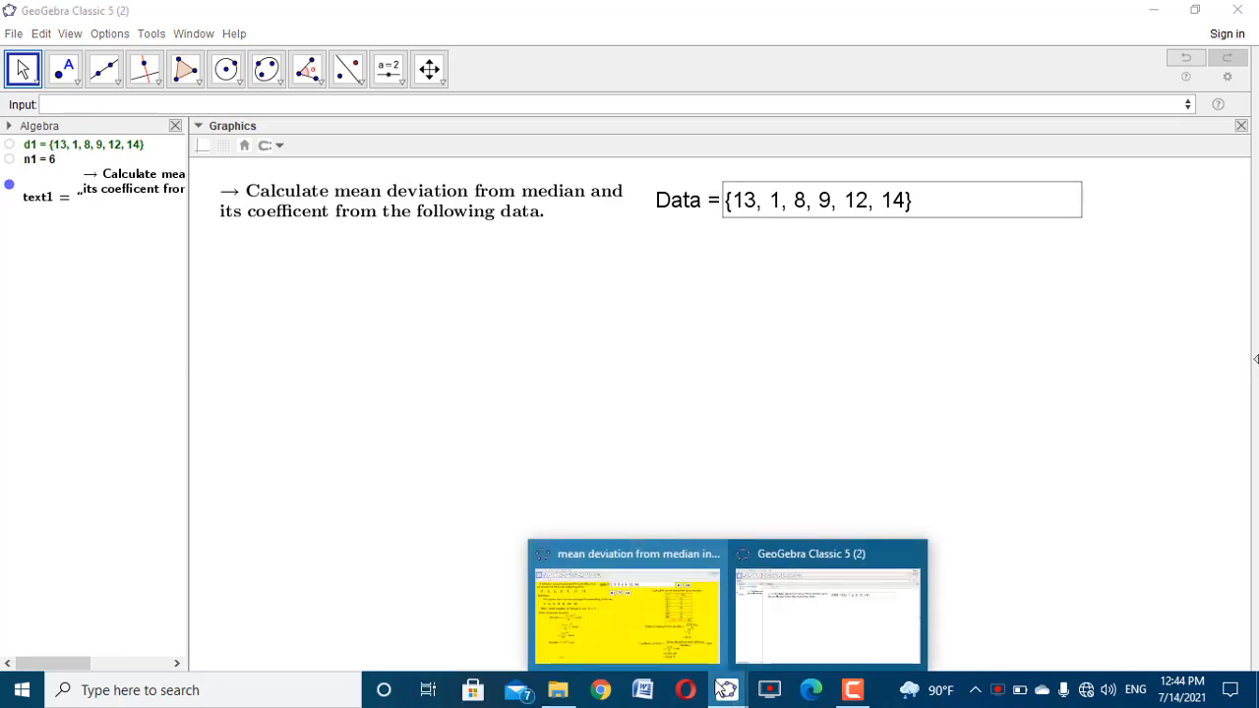
click(673, 615)
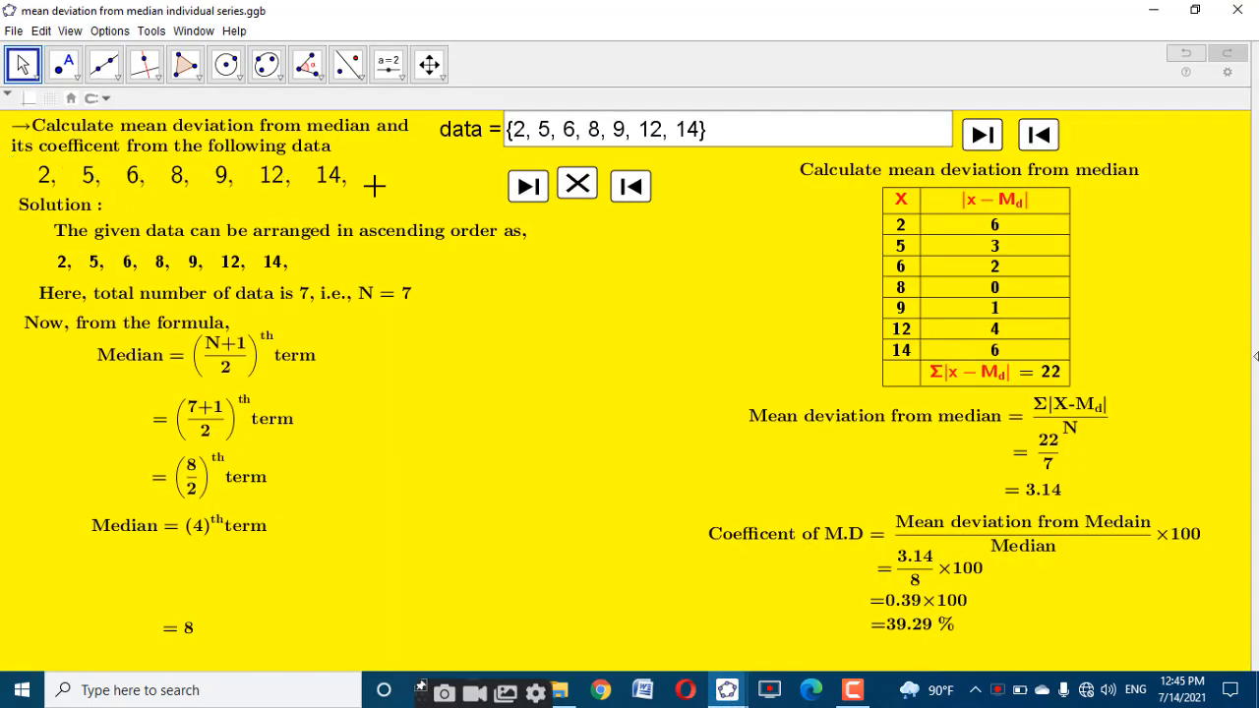
click(733, 688)
click(763, 653)
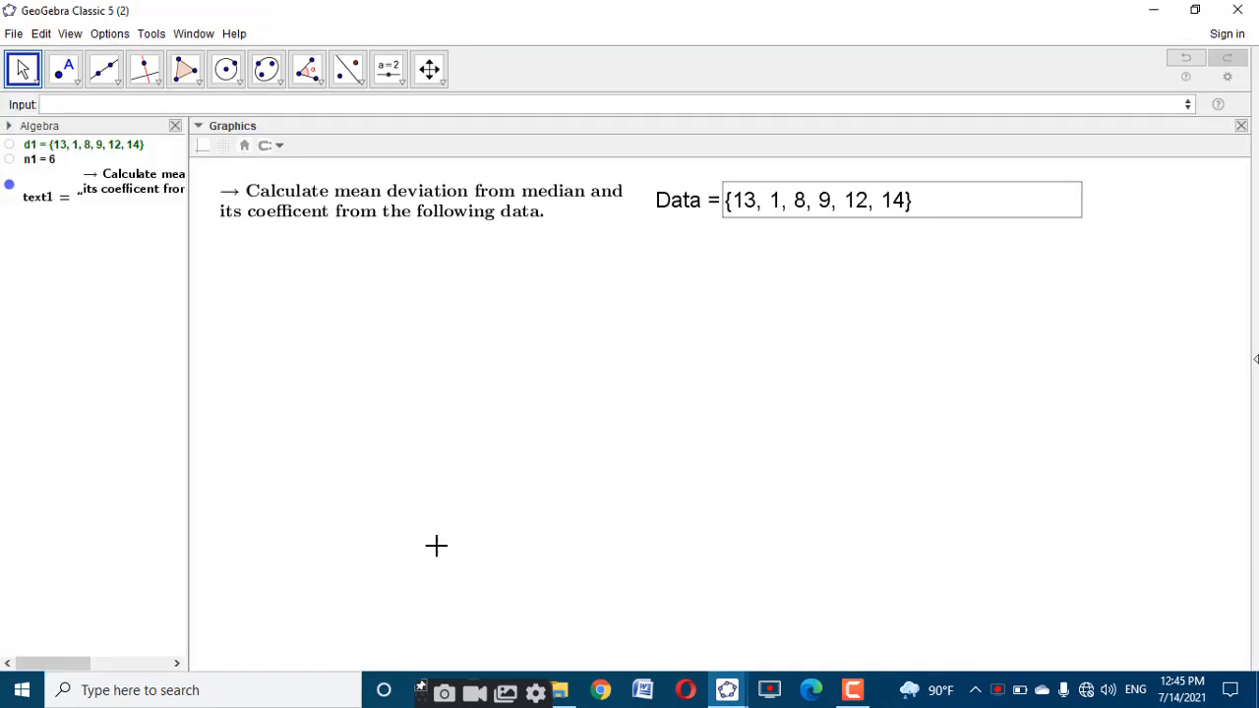
Write a tabletext command containing Element(d1, i)"," followed by the arguments i, 1, n1
click(307, 102)
text(ta)
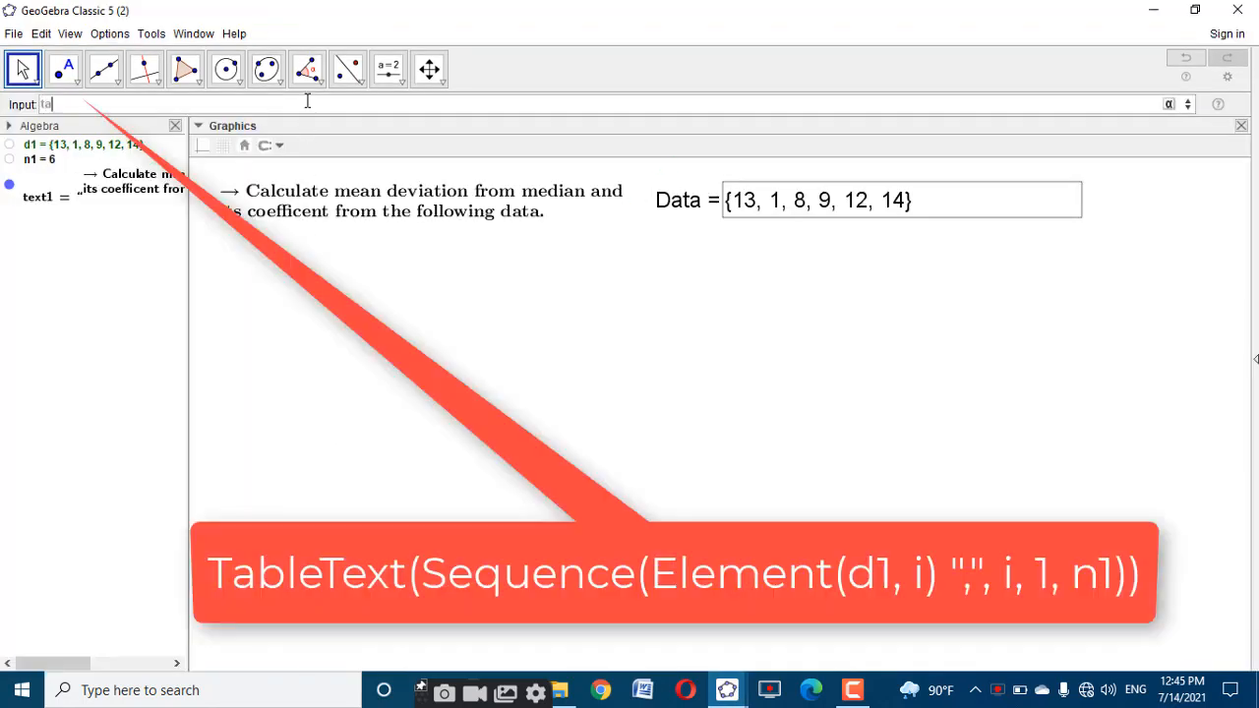
text(ble)
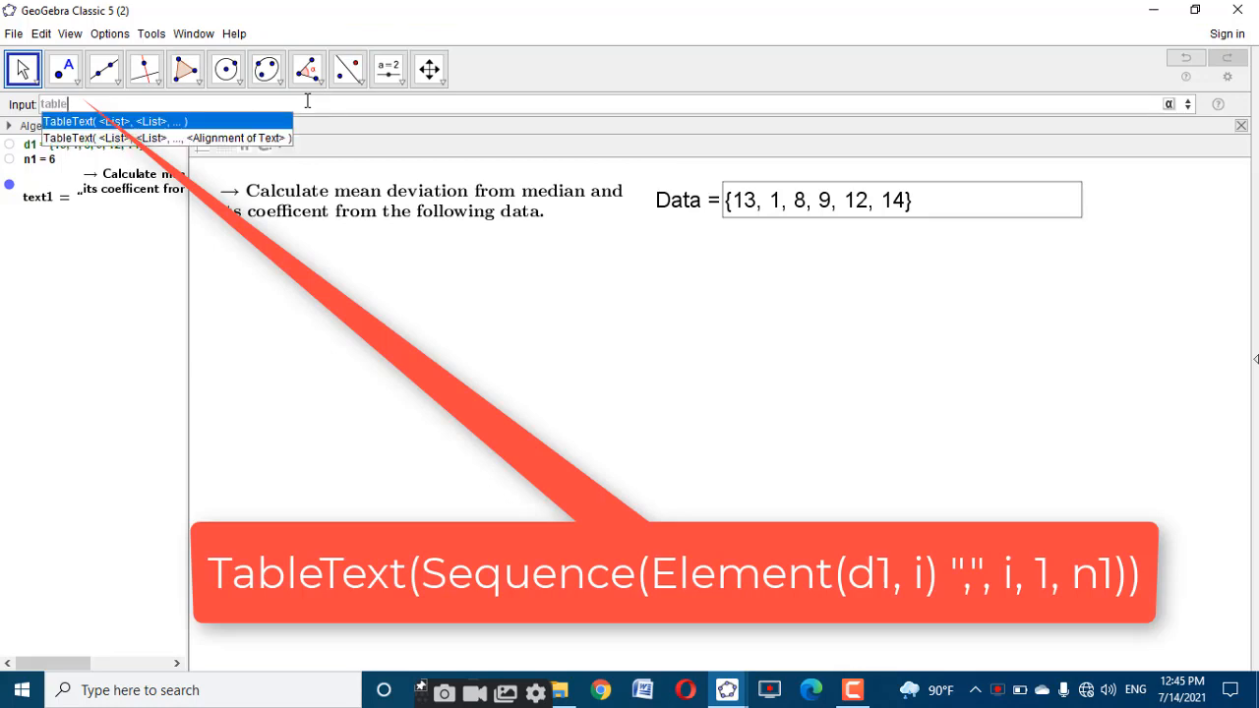
text(text)
key(Escape)
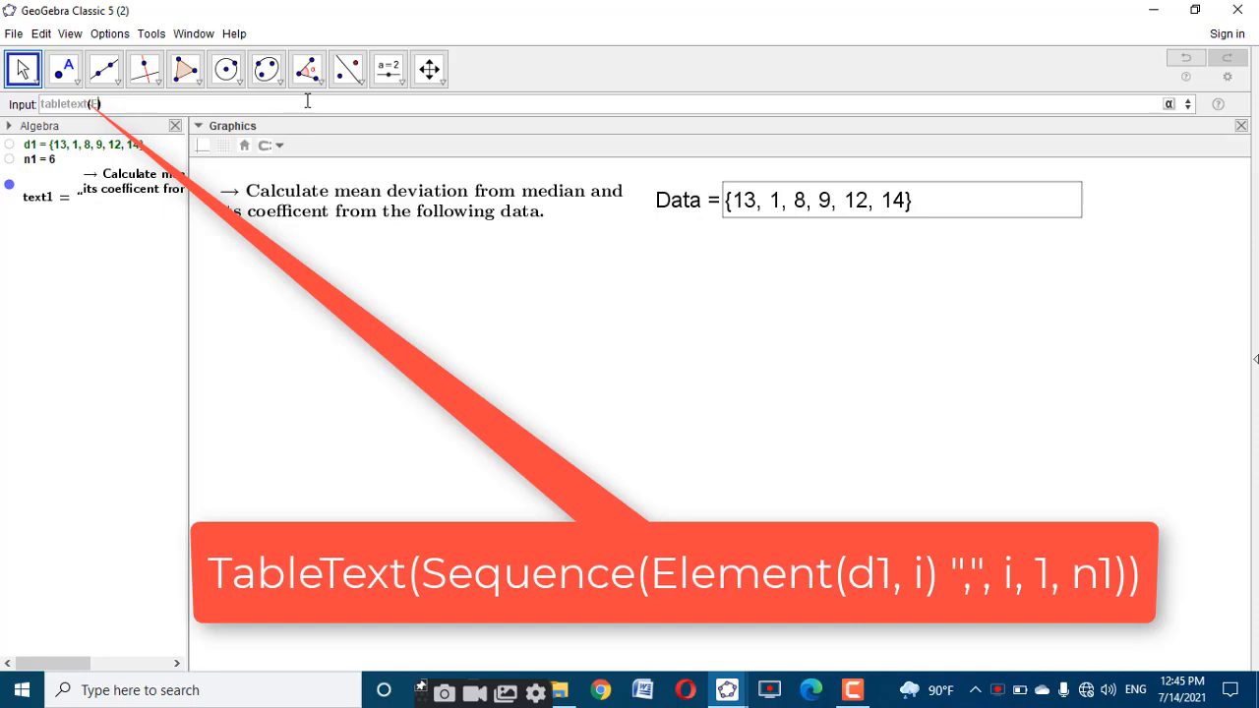
text((Elem)
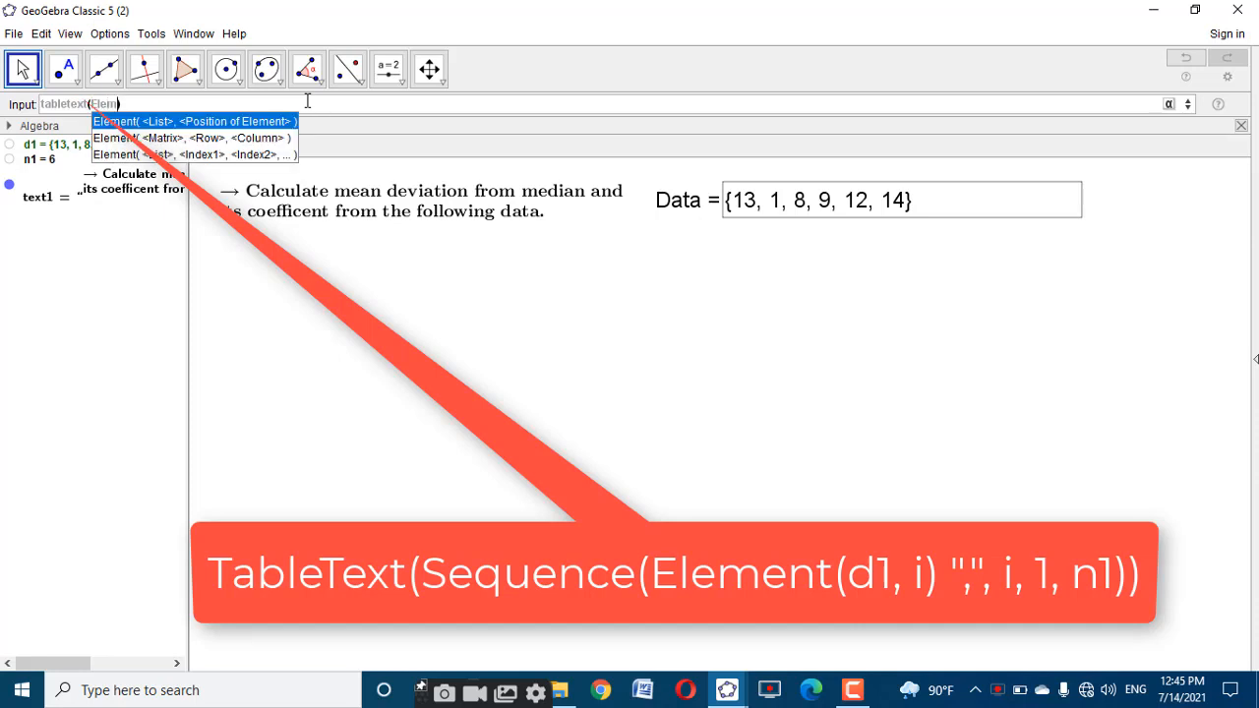
click(252, 122)
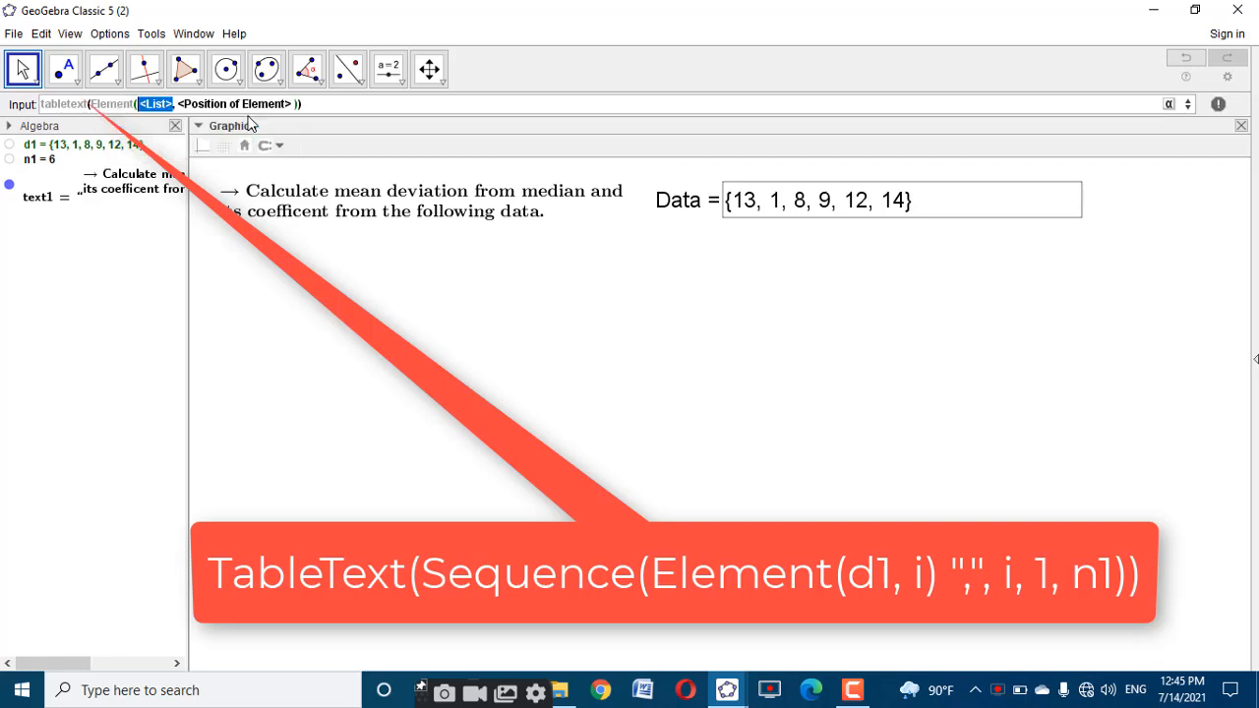
text(d1)
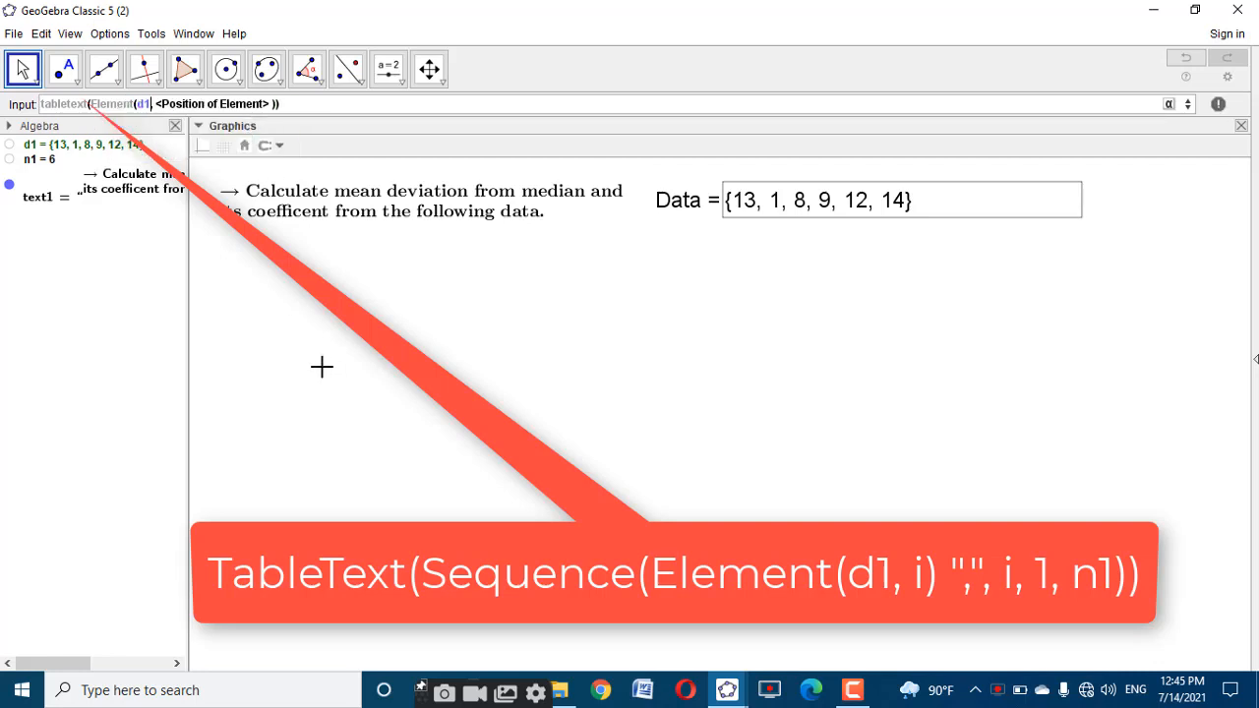
key(Tab)
text(i)
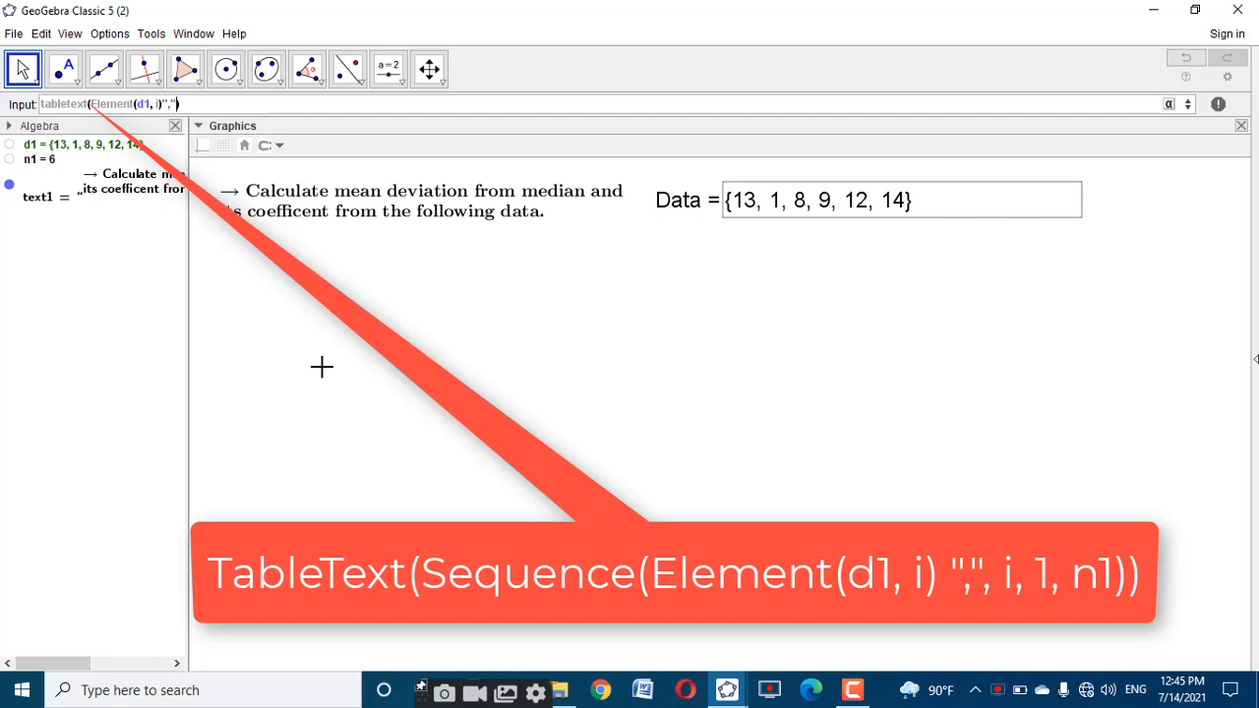
text(",",i,1,n1)
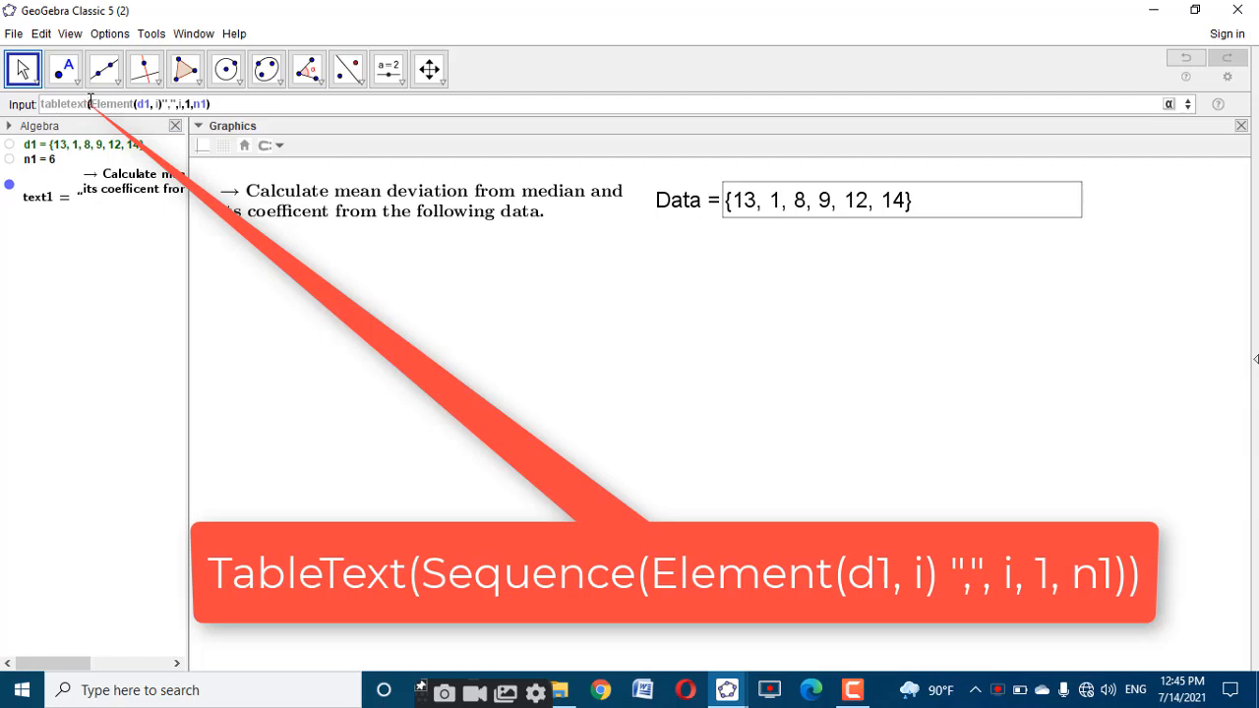
Wrap the Element expression and its range in a Sequence and create the text tabletext(Sequence(Element(d1, i)",",i,1,n1))
click(90, 103)
text(sequ)
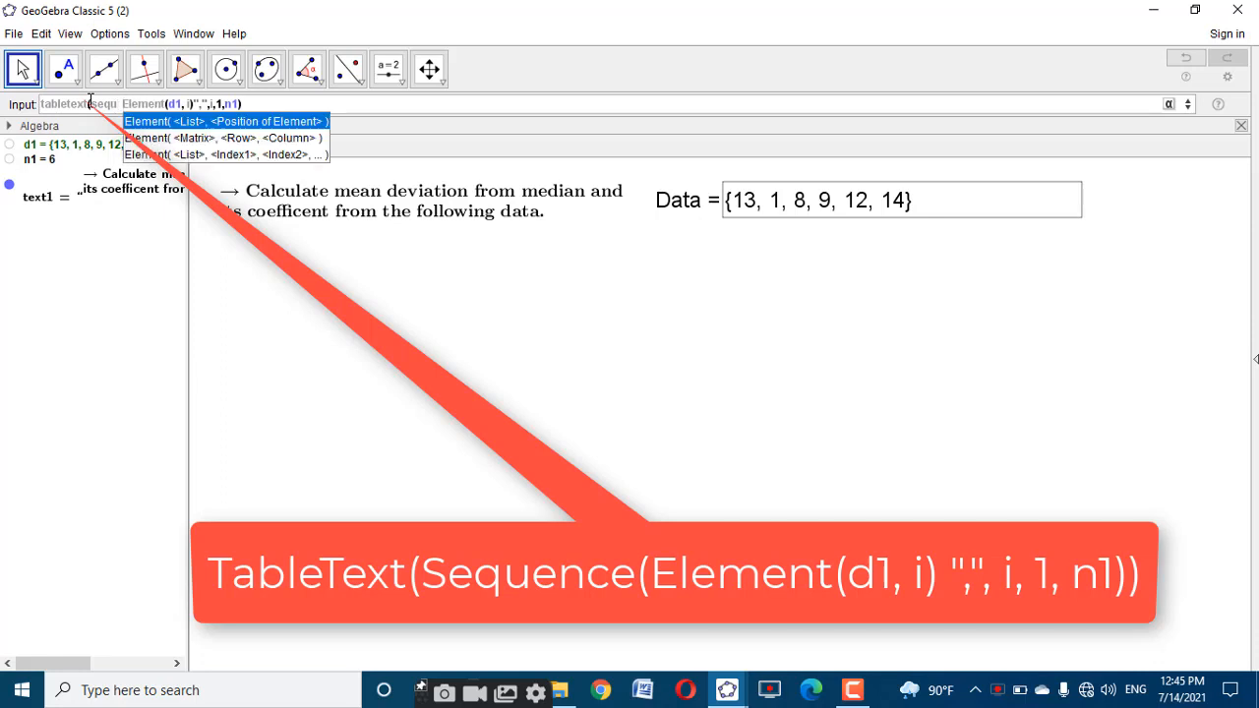
key(Escape)
key(BackSpace)
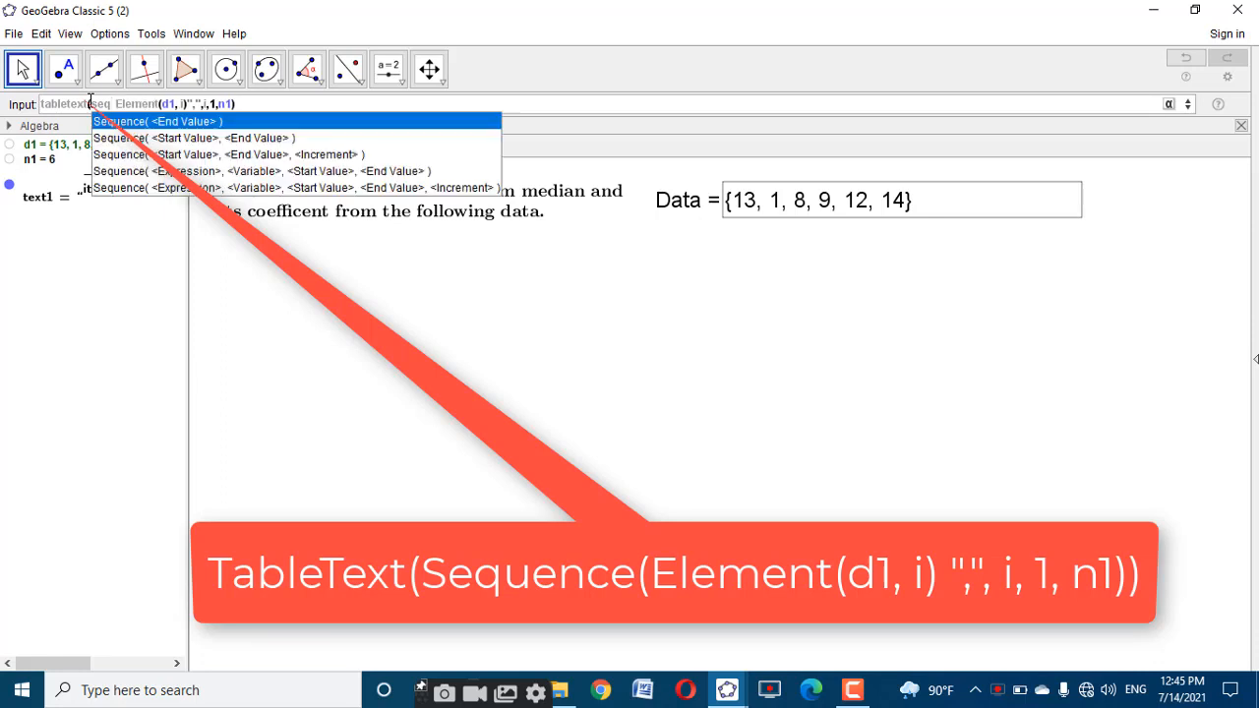
click(159, 171)
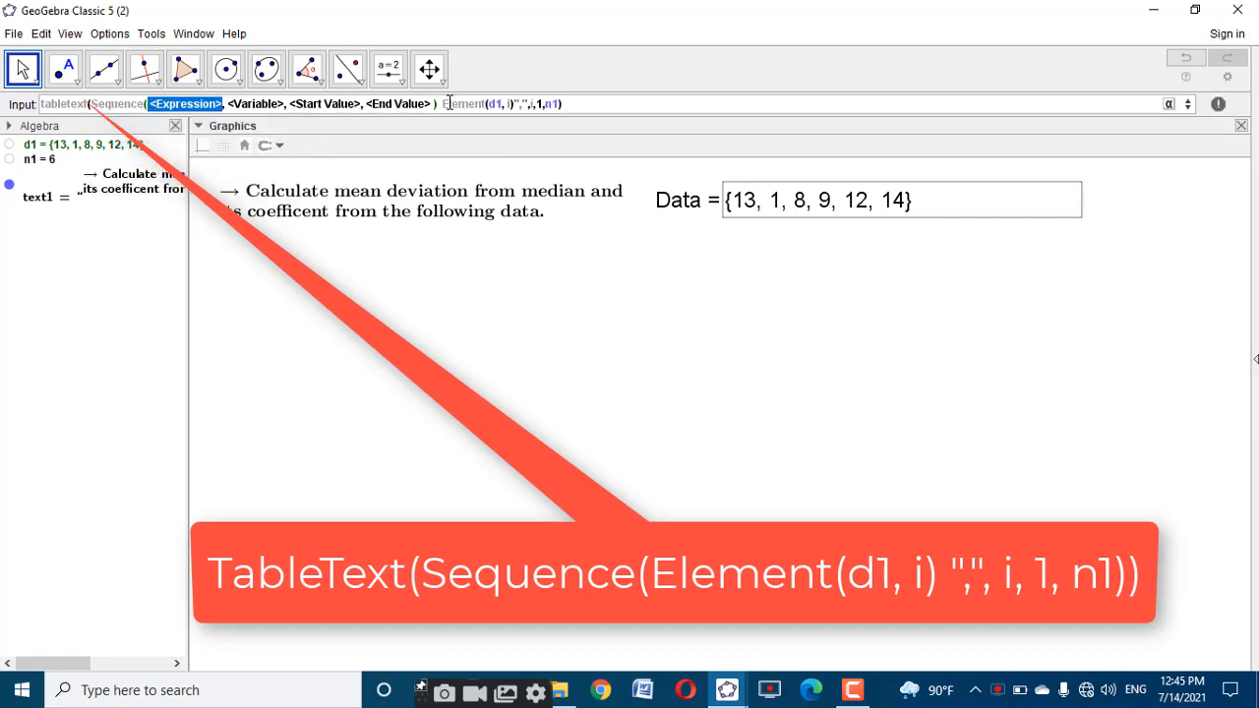
drag(444, 106, 152, 106)
key(Delete)
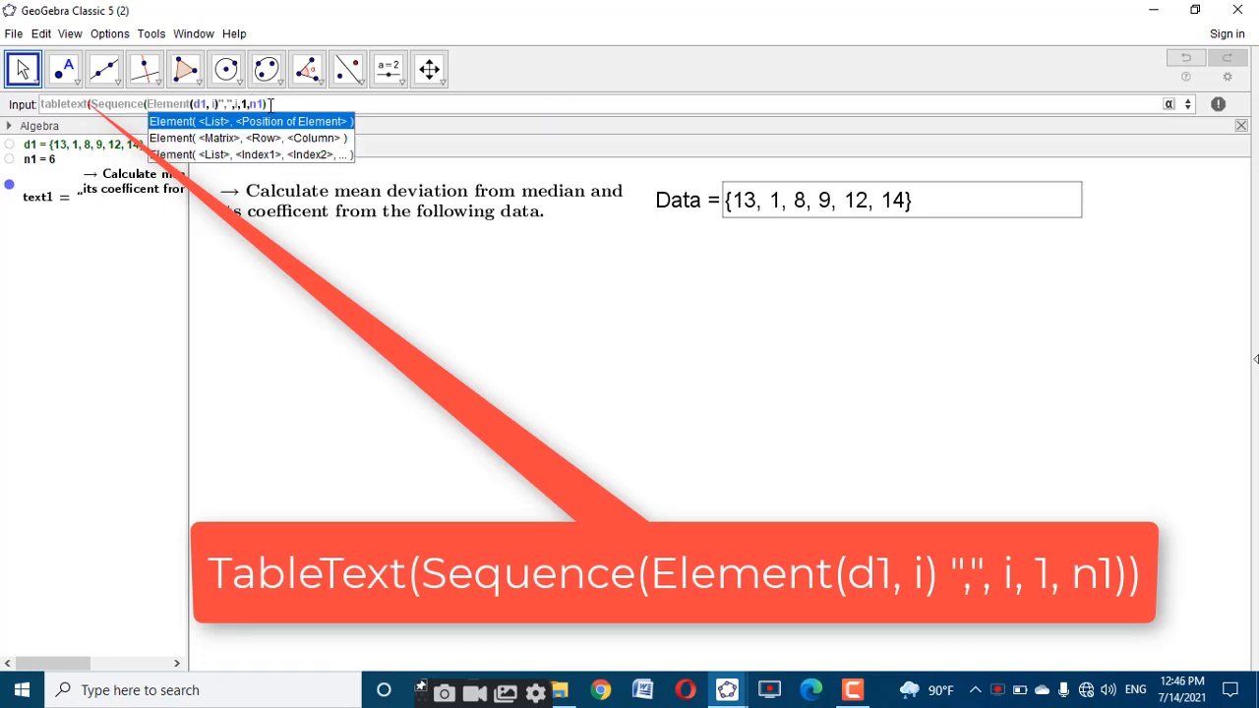
key(Escape)
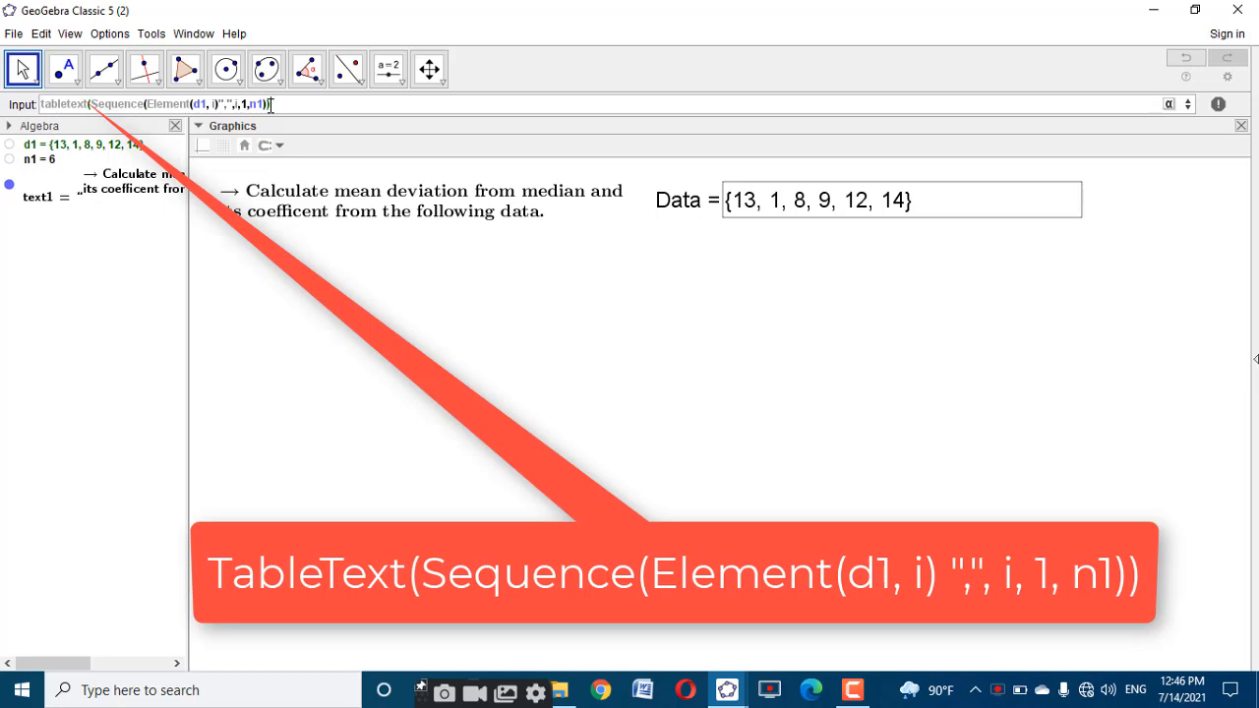
key(Return)
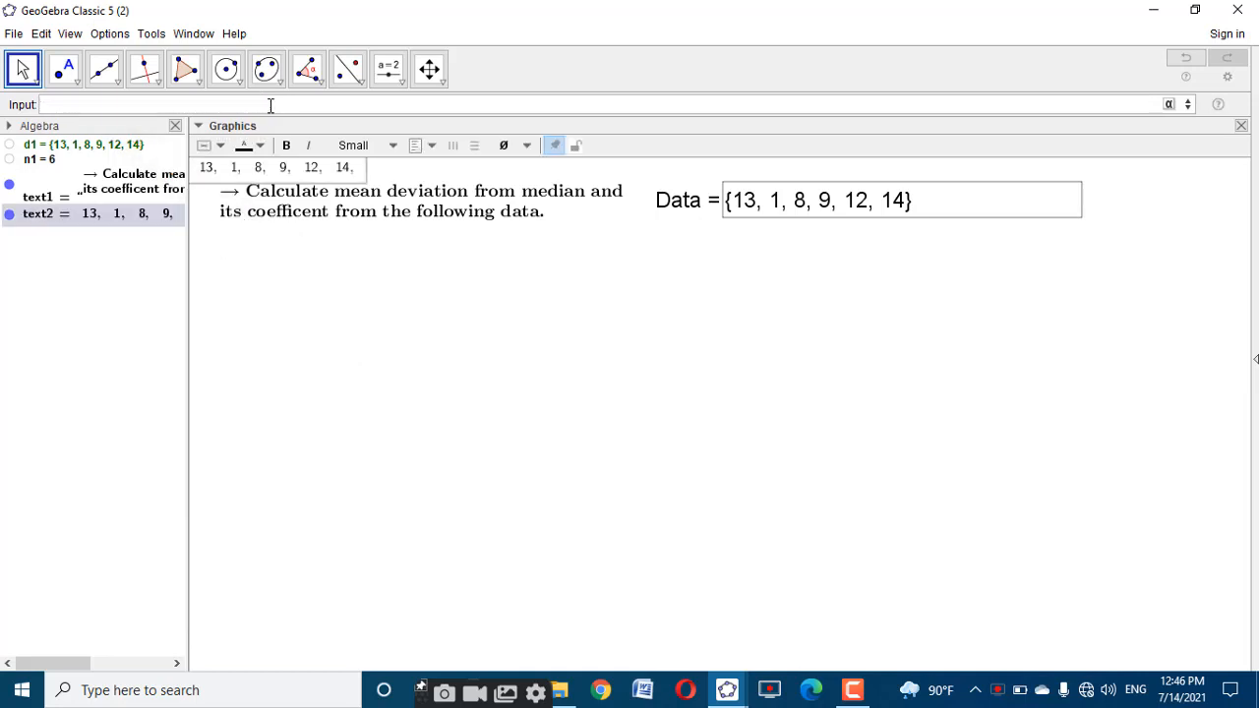
Make the data row text Medium size and bold, and place it beneath the question text
click(356, 146)
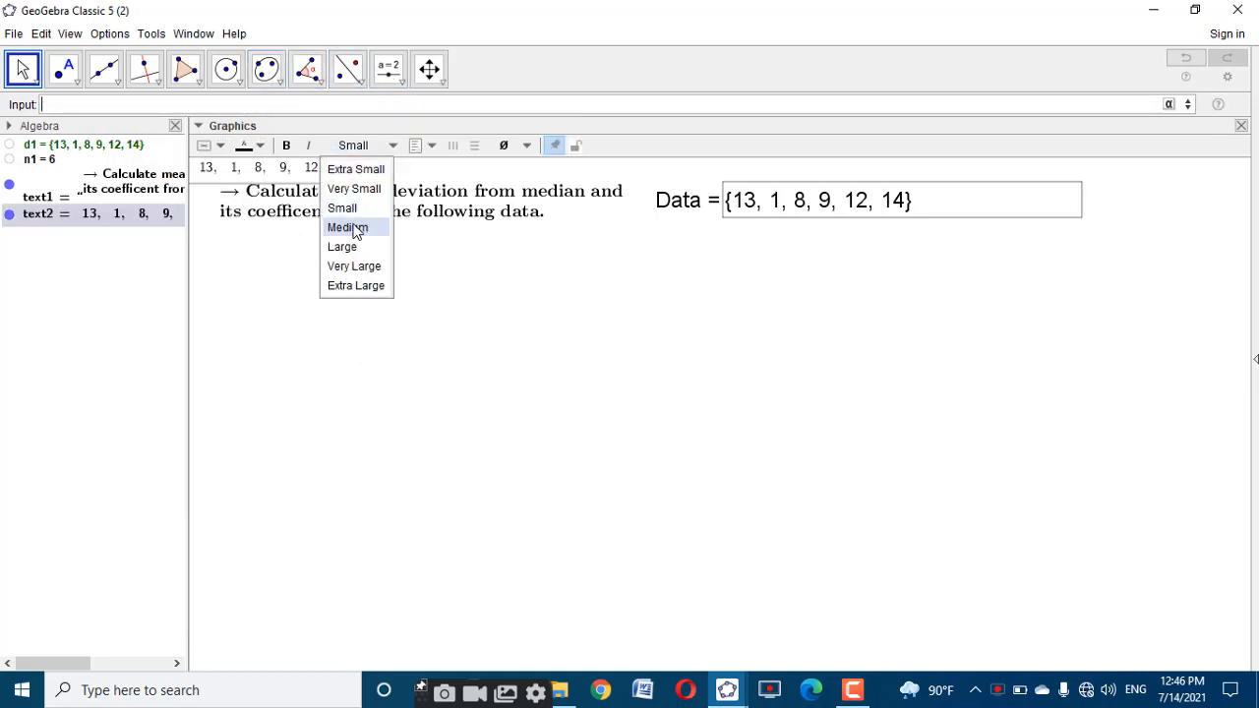
click(356, 227)
click(286, 146)
drag(319, 169, 369, 248)
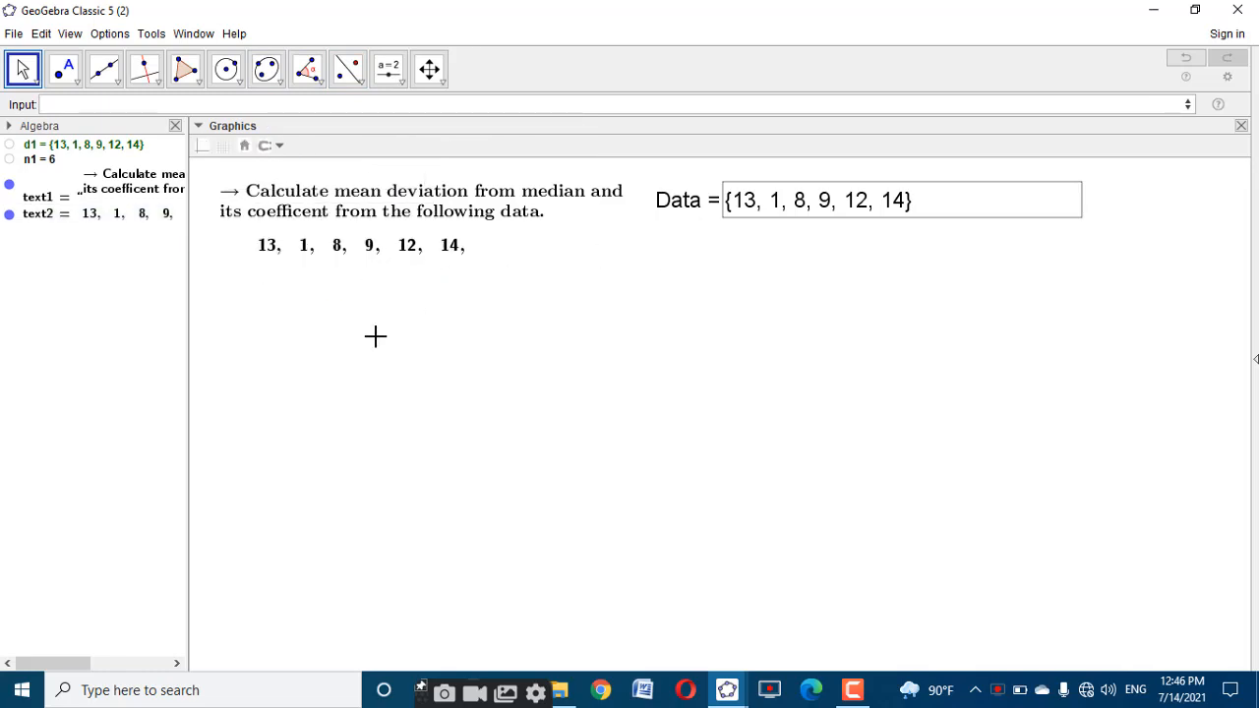
Switch to the finished worksheet to examine the solution lines below the data row, and return to the new file
click(727, 689)
click(668, 630)
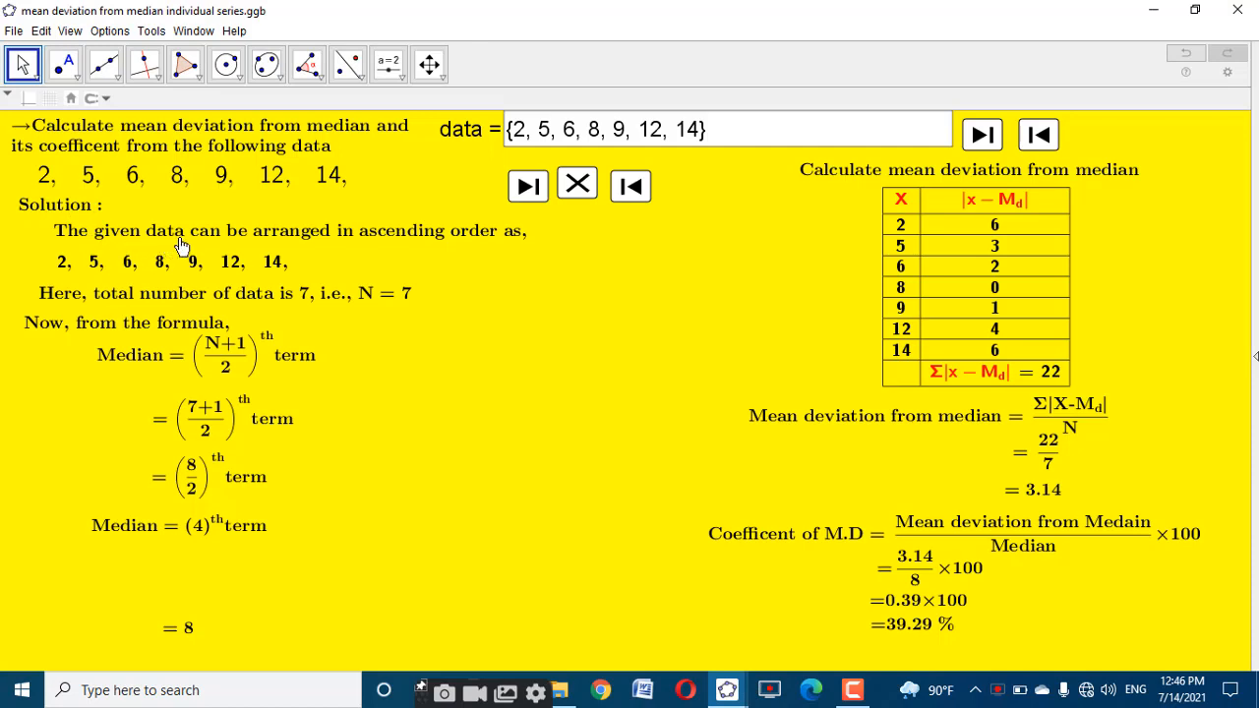
click(726, 689)
click(779, 634)
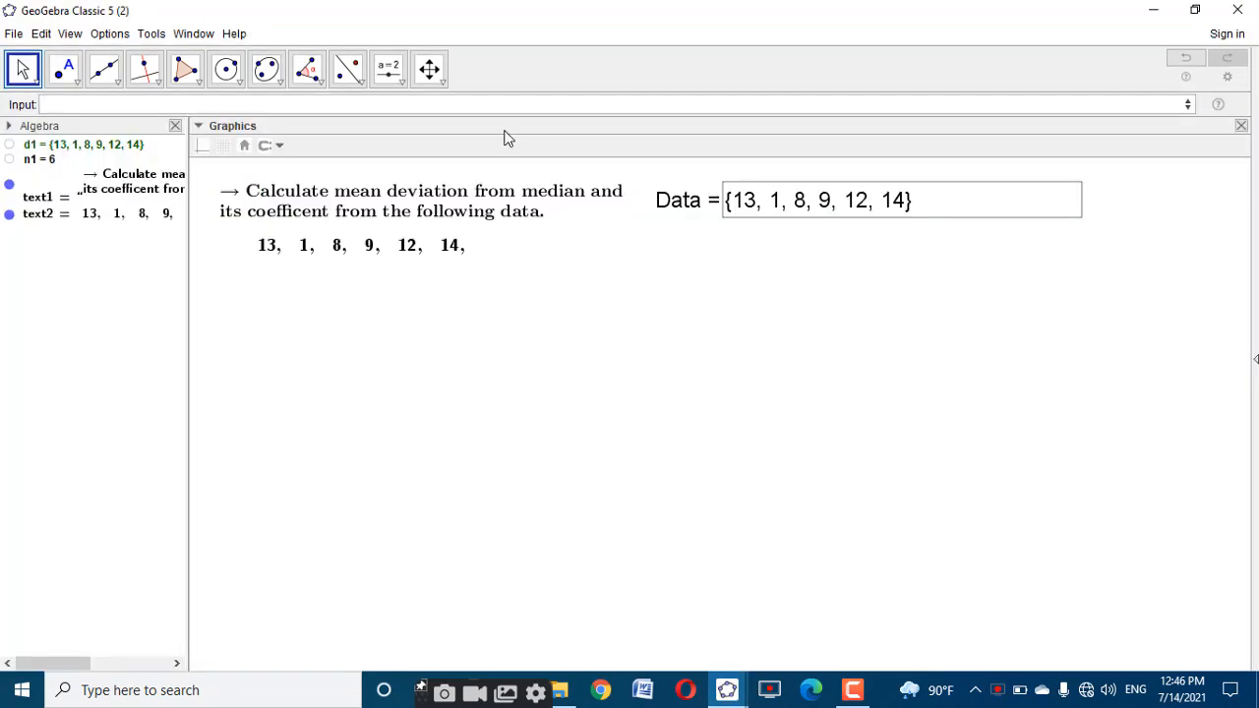
Insert a LaTeX text reading "Solution;" in the graphics view, clearing the sentence started in the text editor
click(388, 68)
click(424, 146)
click(551, 399)
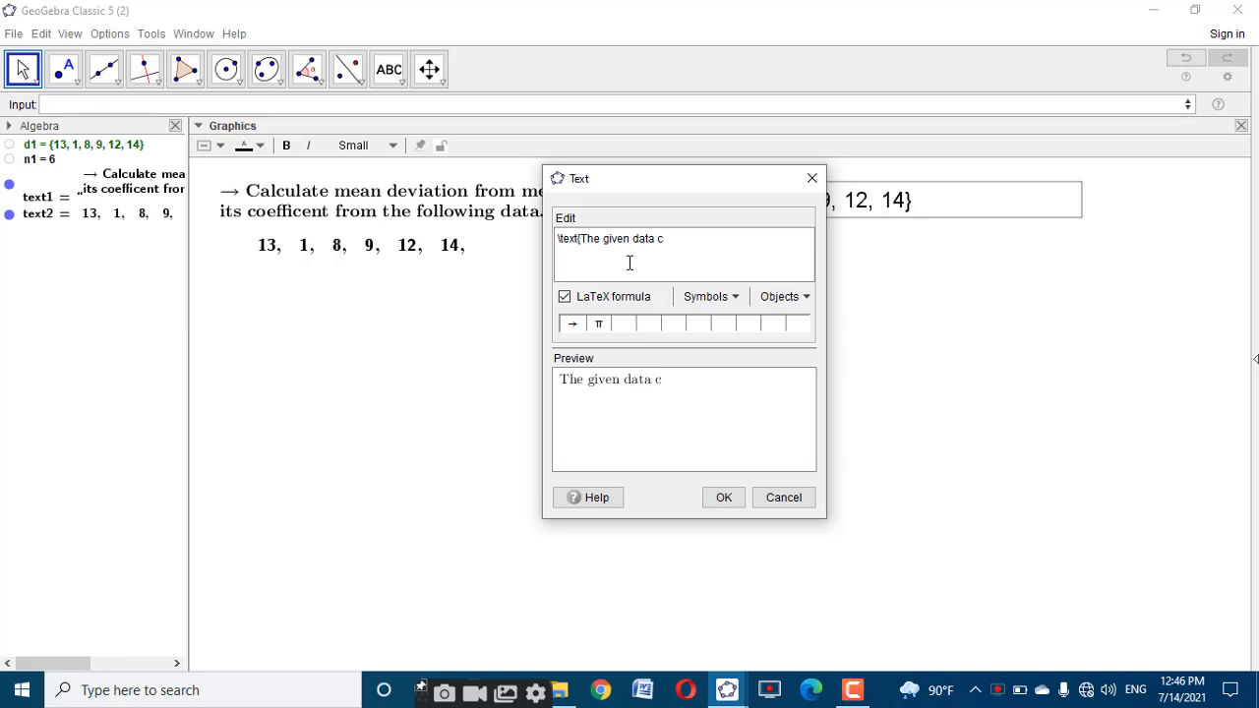
key(ctrl+a)
key(BackSpace)
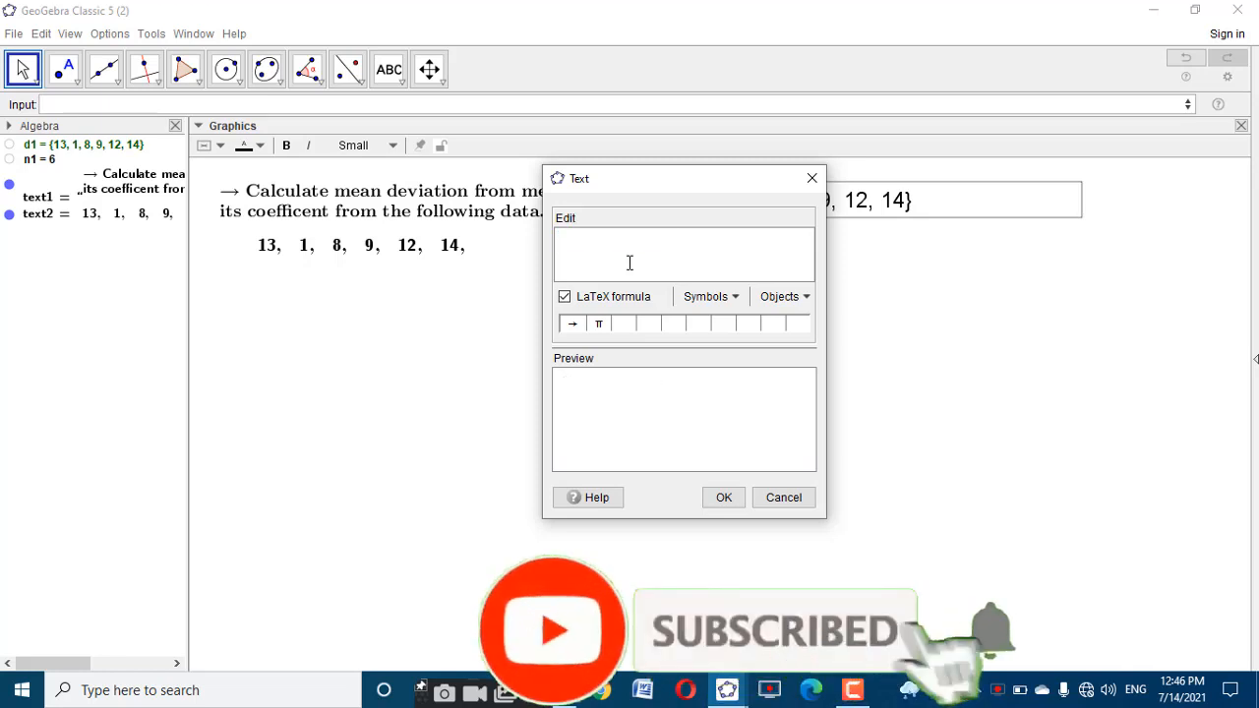
text(ext)
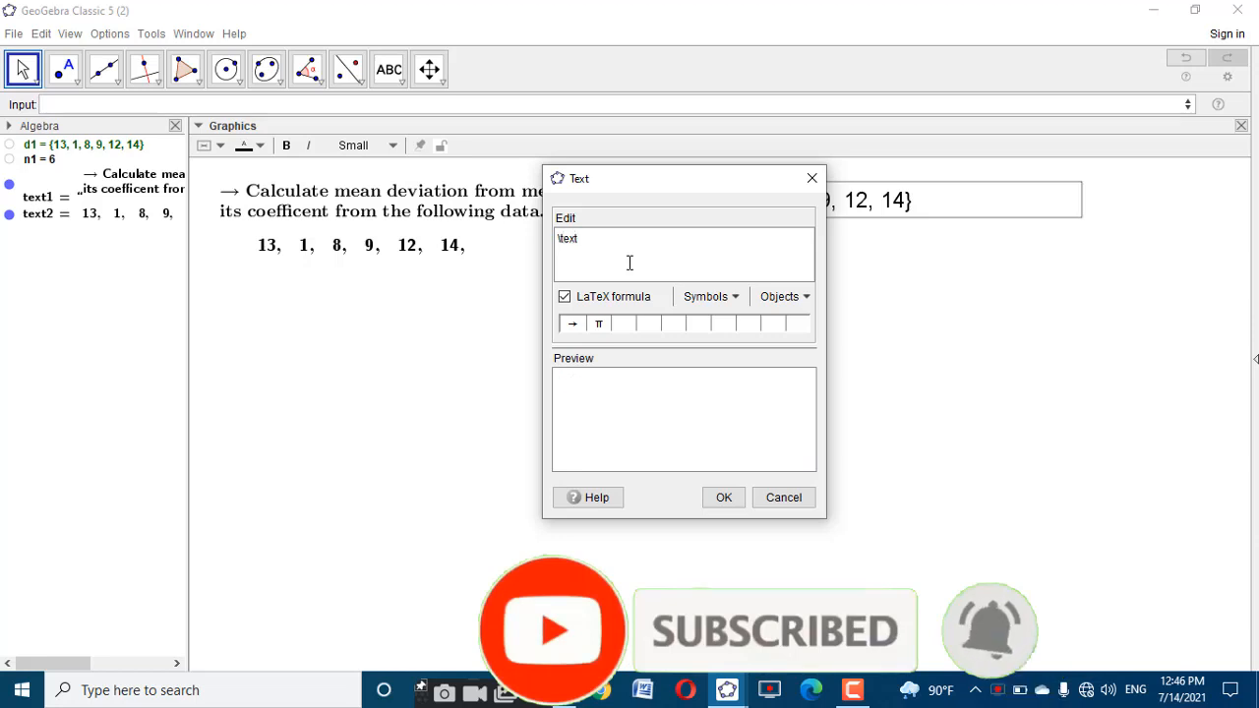
text({Solu)
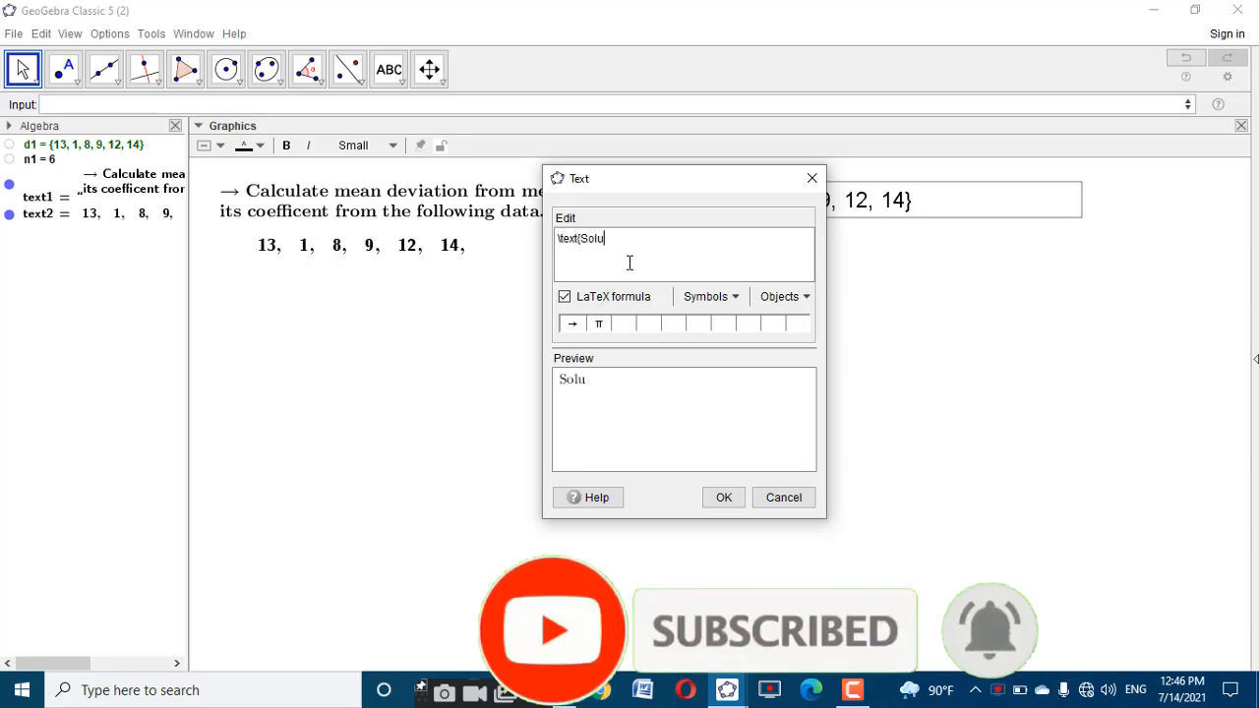
text(tion;)
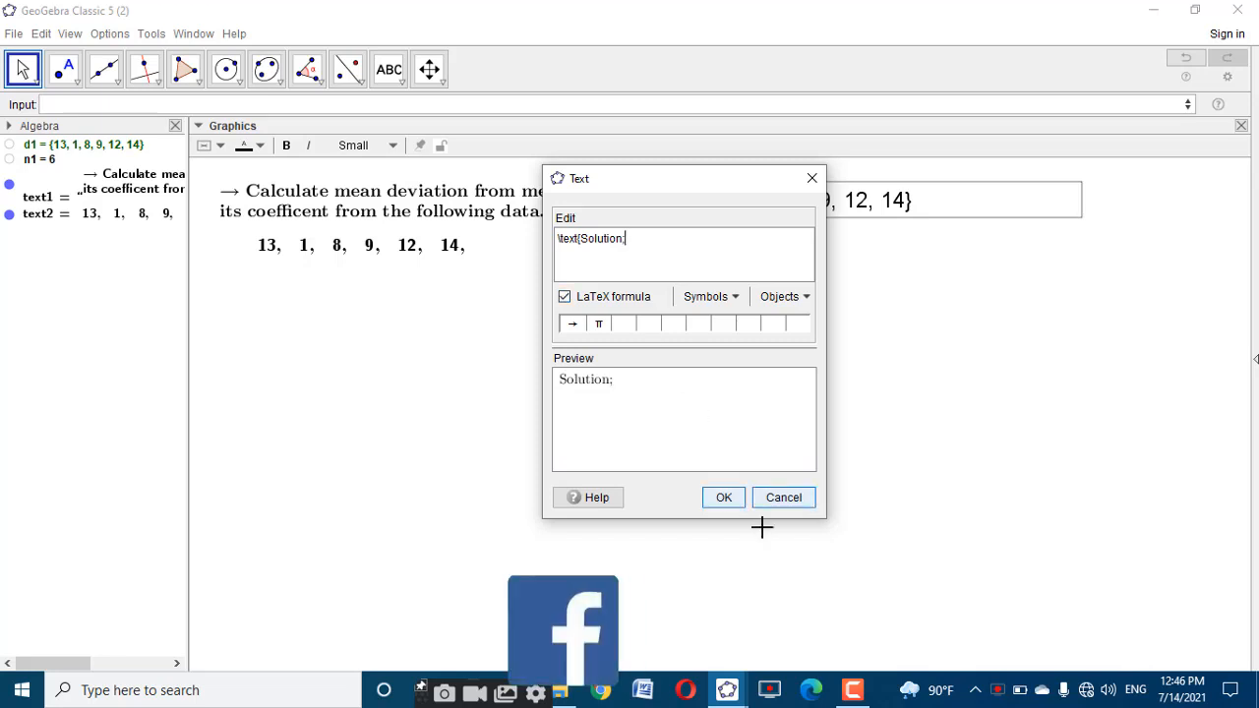
click(723, 496)
Move the "Solution;" text beneath the data row and make it Medium size and bold
drag(575, 395, 237, 284)
click(381, 146)
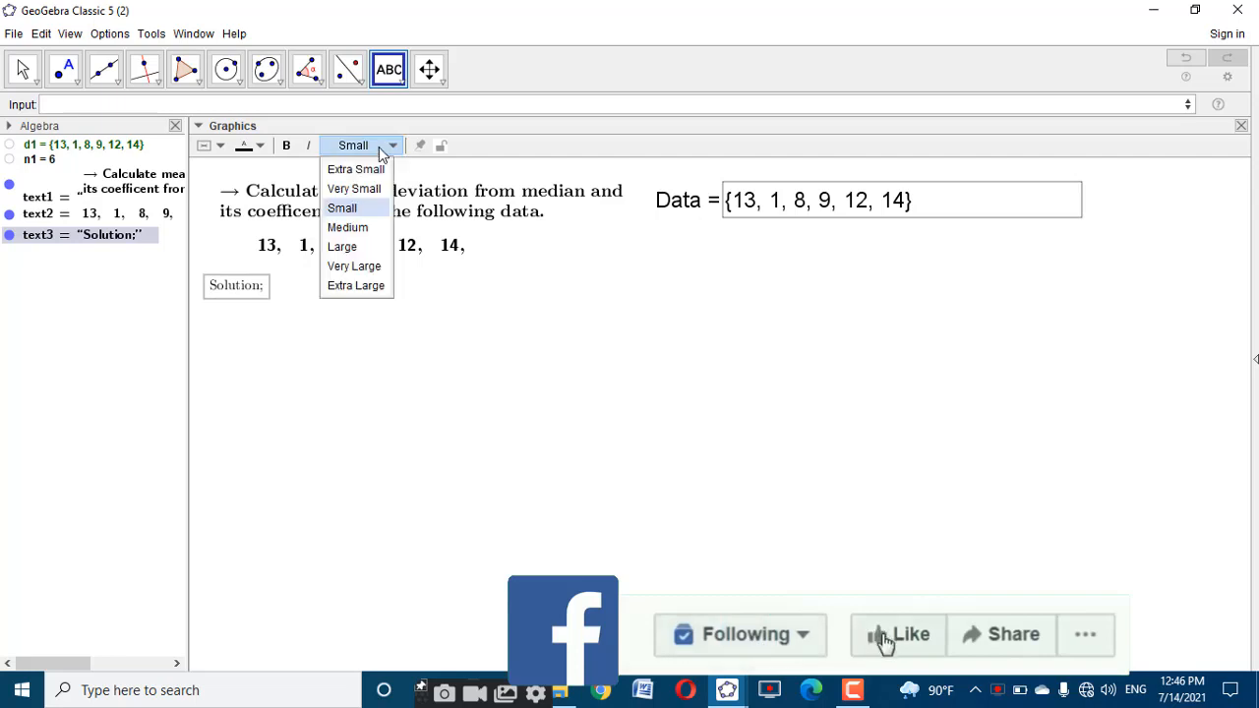
click(360, 227)
click(287, 146)
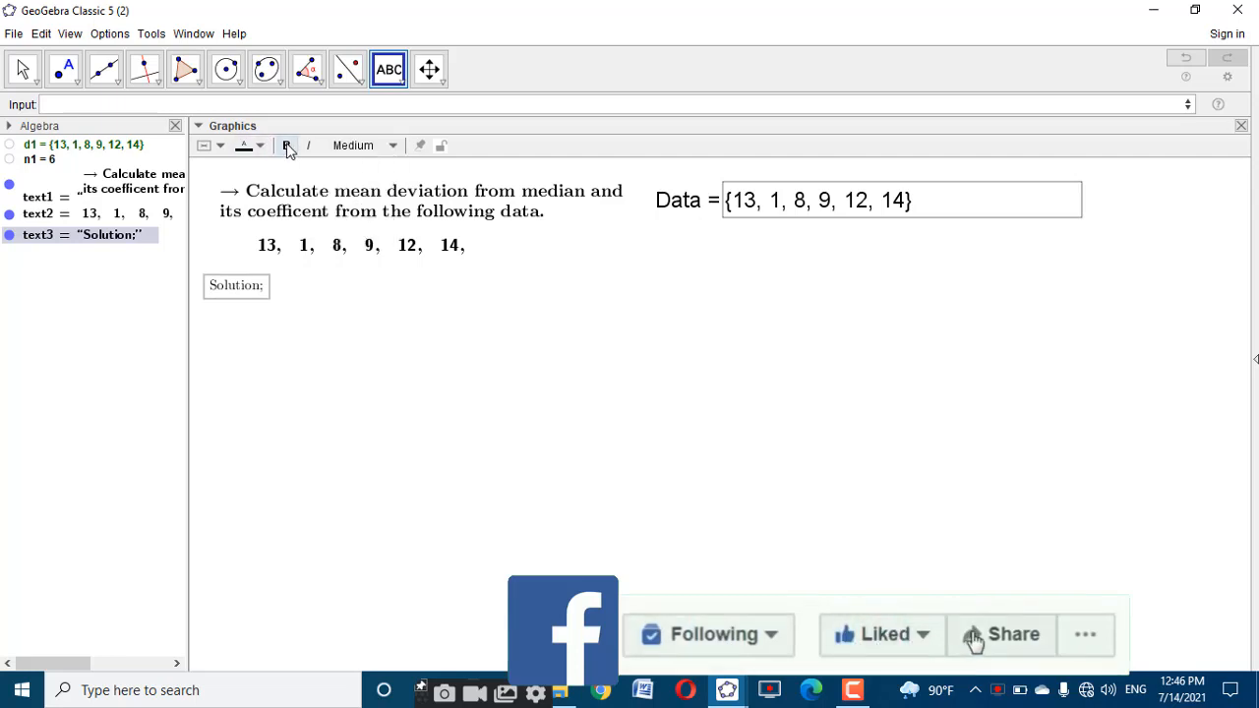
click(442, 366)
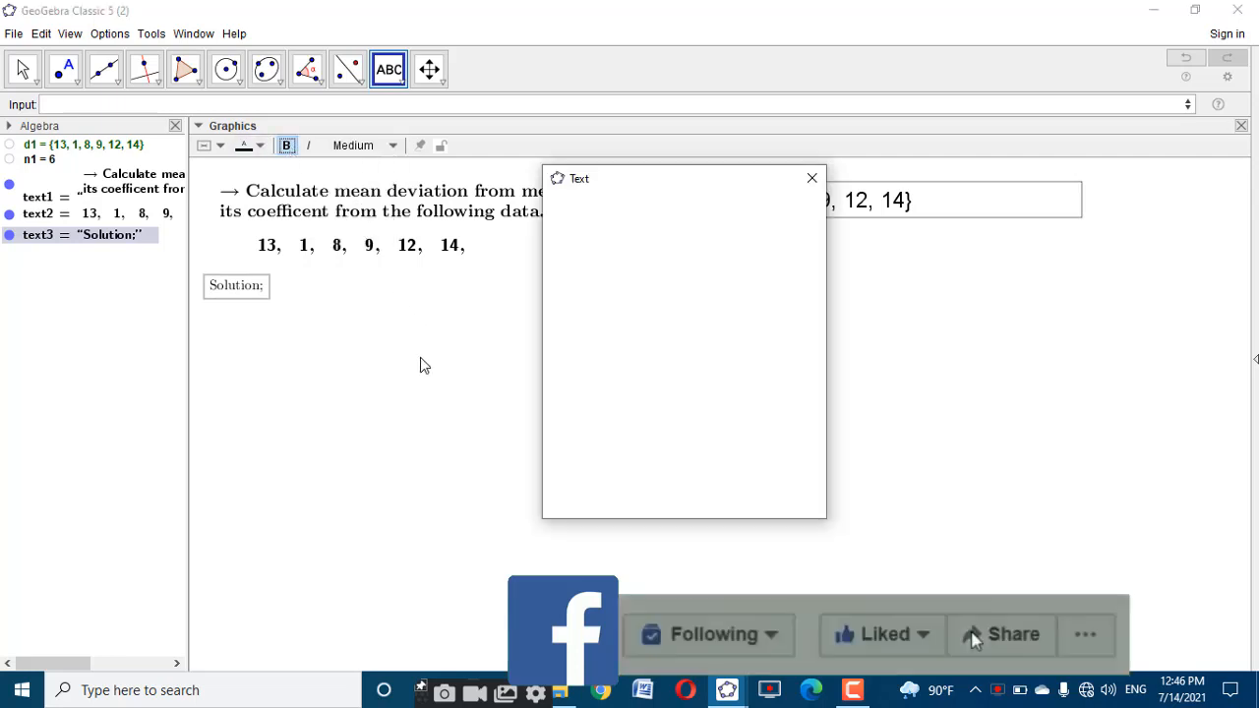
click(812, 178)
click(246, 294)
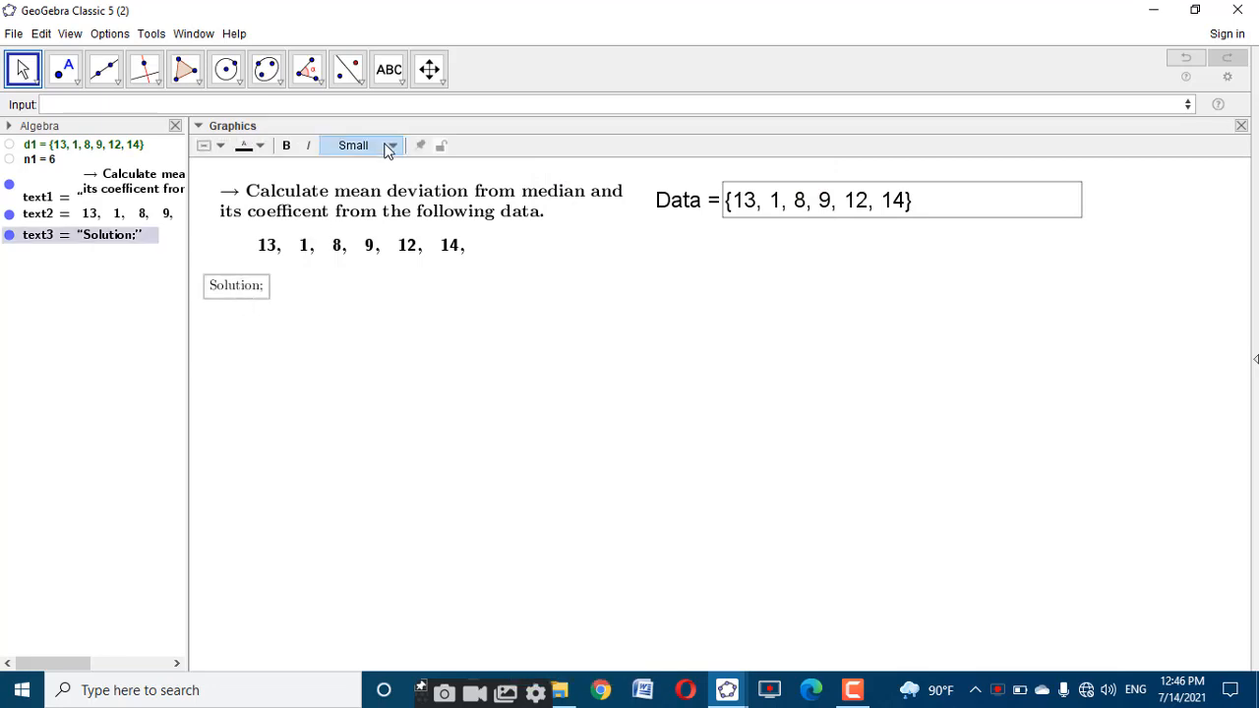
click(385, 146)
click(371, 236)
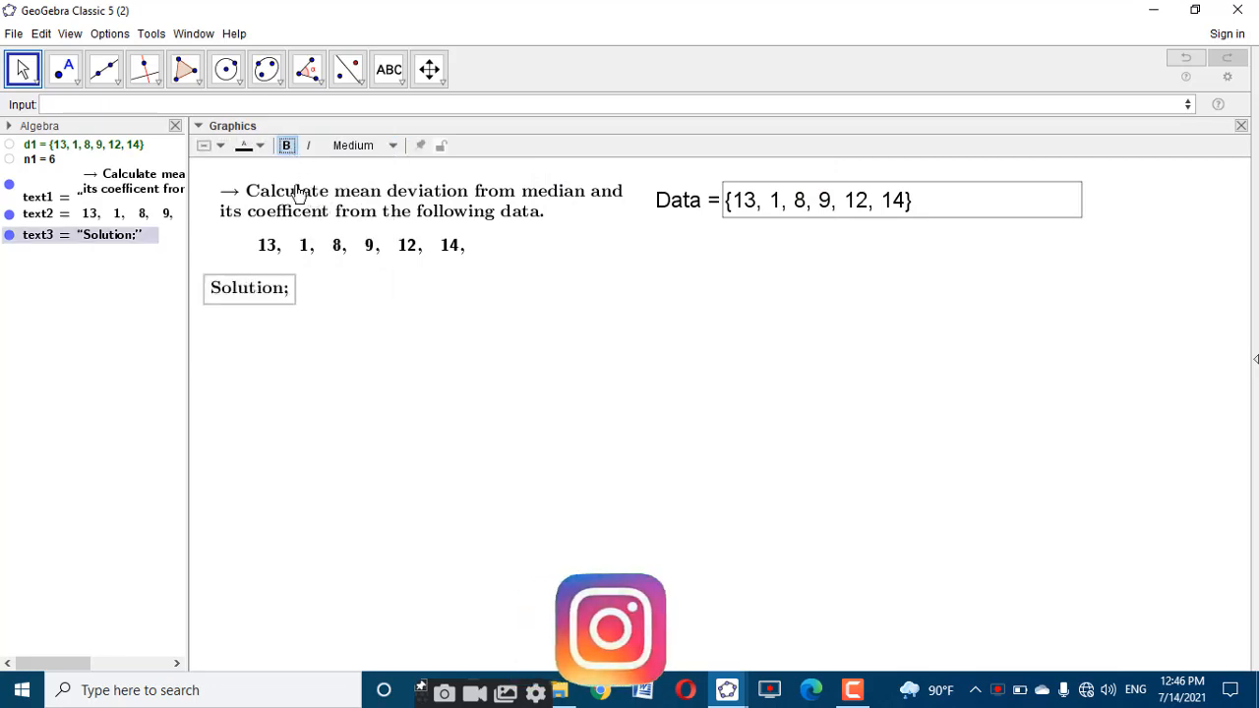
click(445, 335)
Insert the LaTeX text "The given data can be arranged in ascending order as," and place it beneath the "Solution;" heading
click(388, 69)
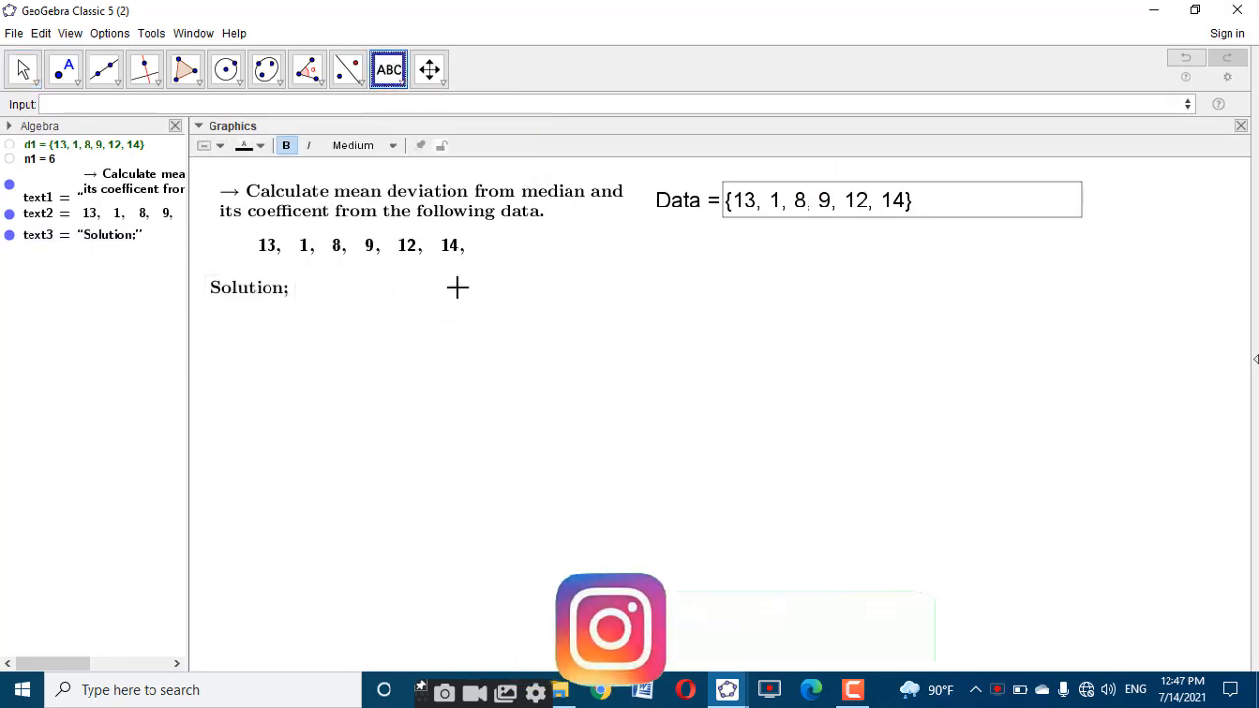
click(455, 284)
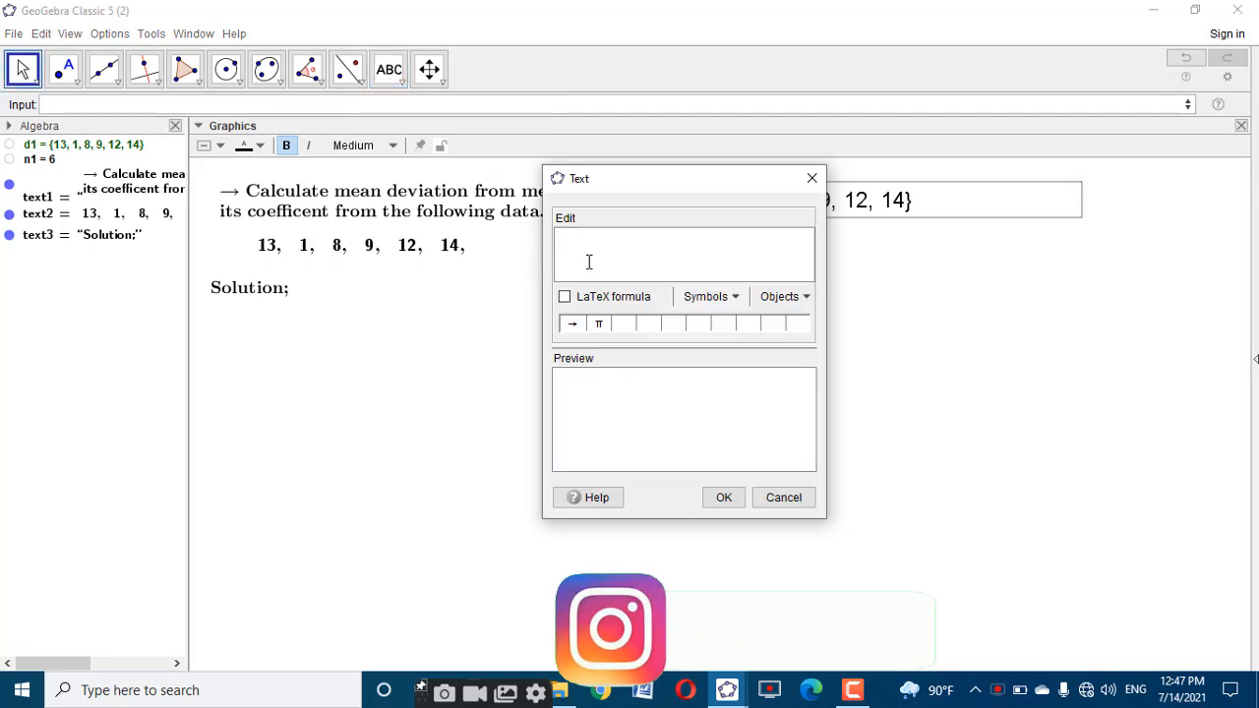
text(\text{The given data can be arrange)
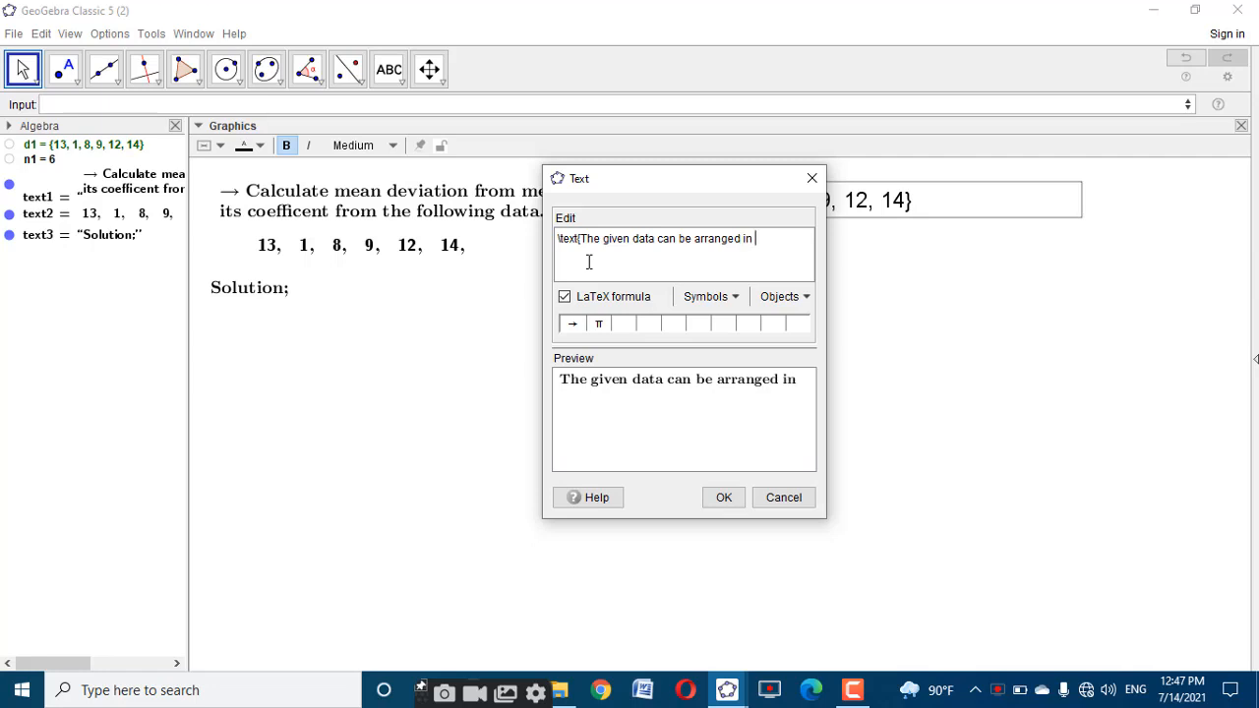
text(di)
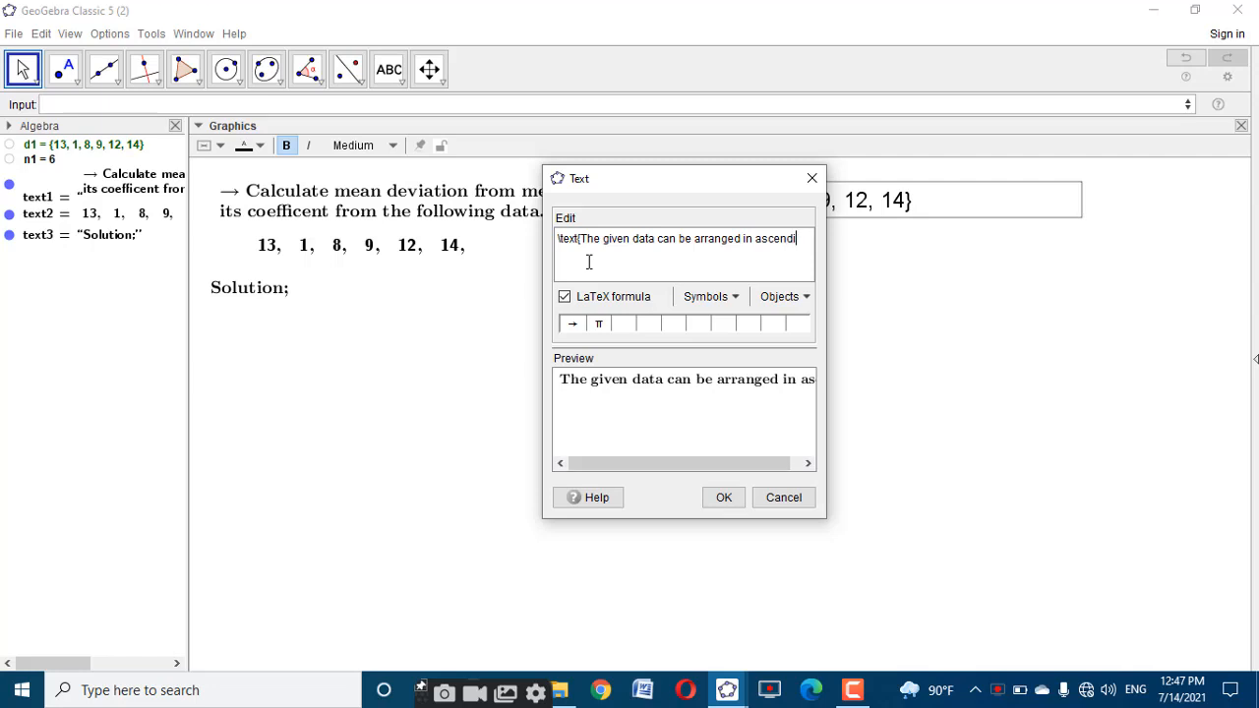
text(ng or)
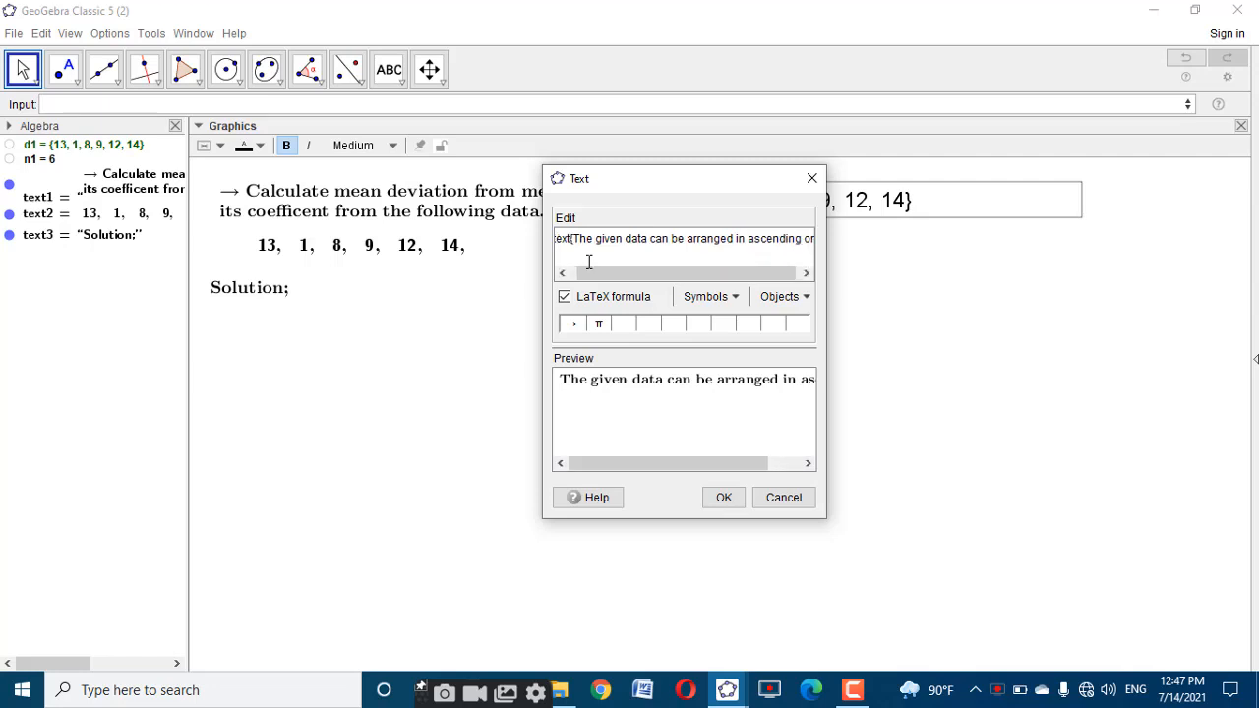
text(der)
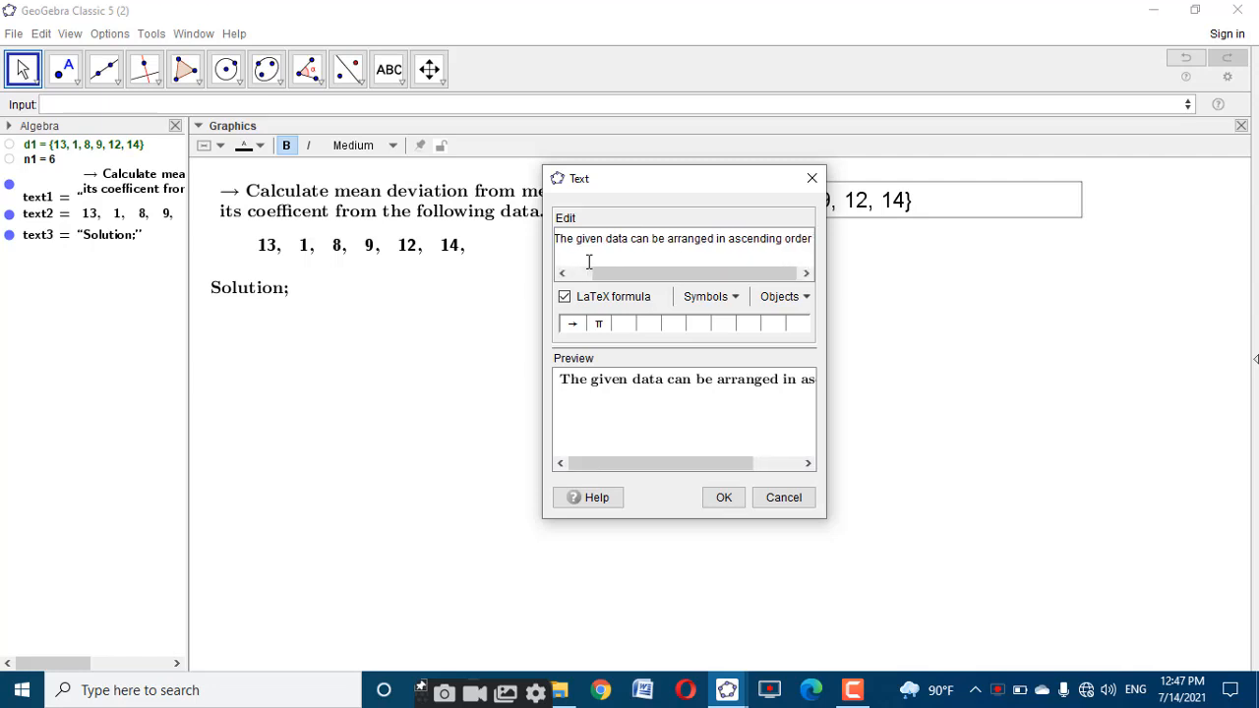
text( as,)
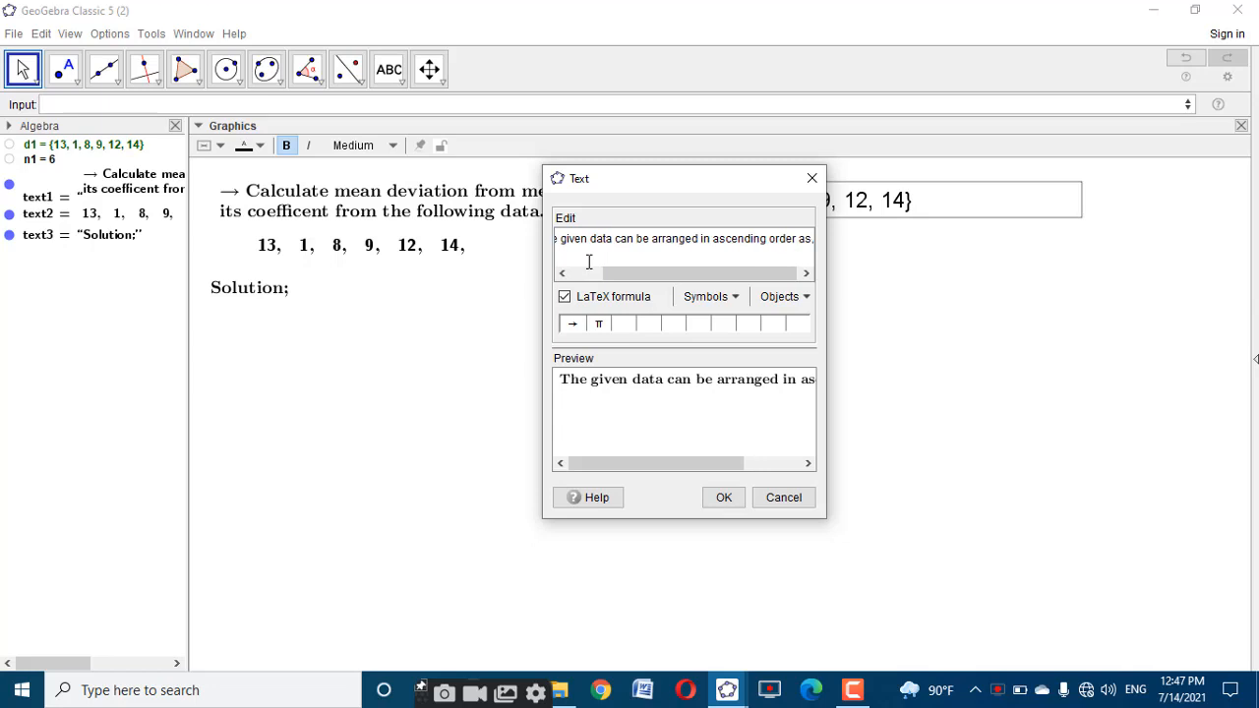
click(723, 497)
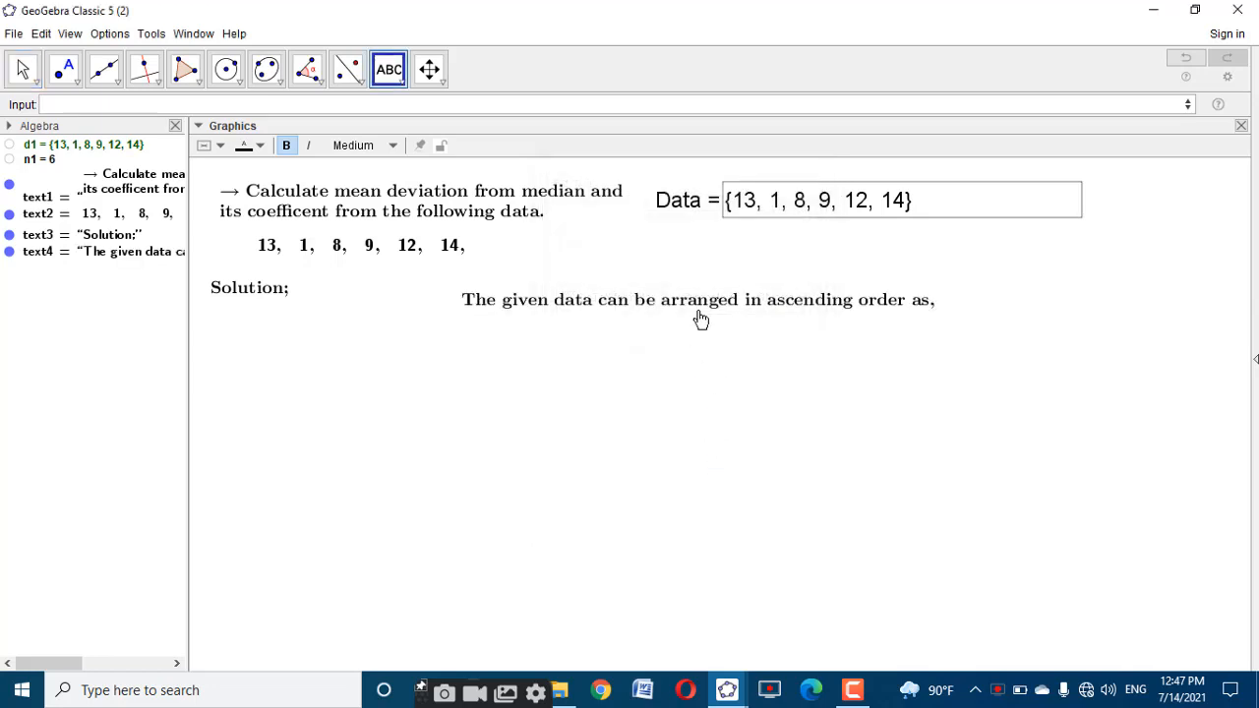
drag(700, 320, 450, 340)
click(481, 385)
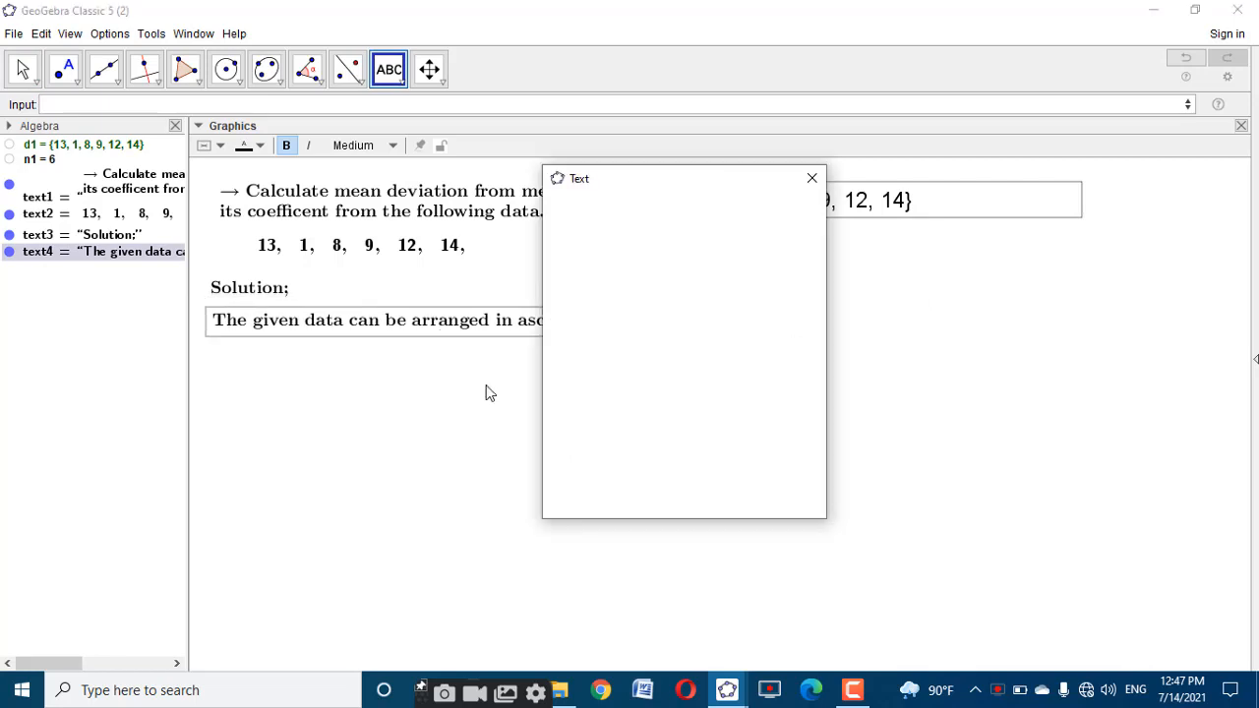
click(811, 178)
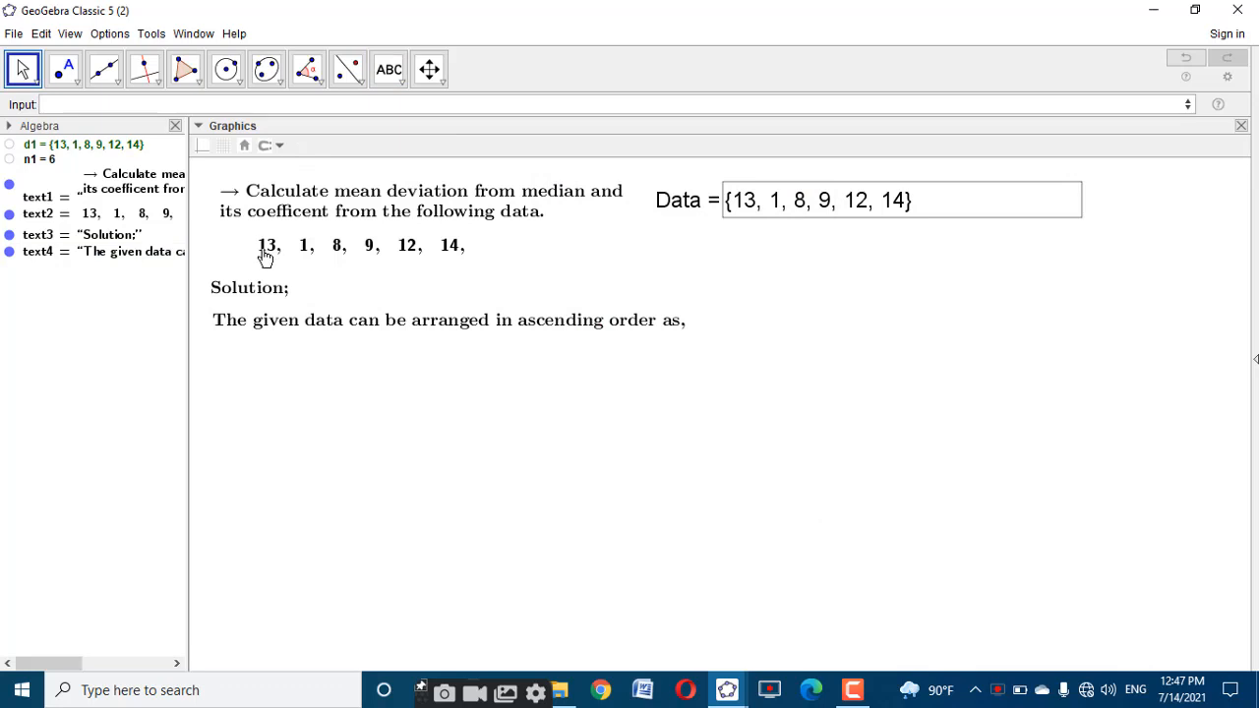
Create an ascending list of the data with the command Sort(d1)
click(276, 103)
text(so)
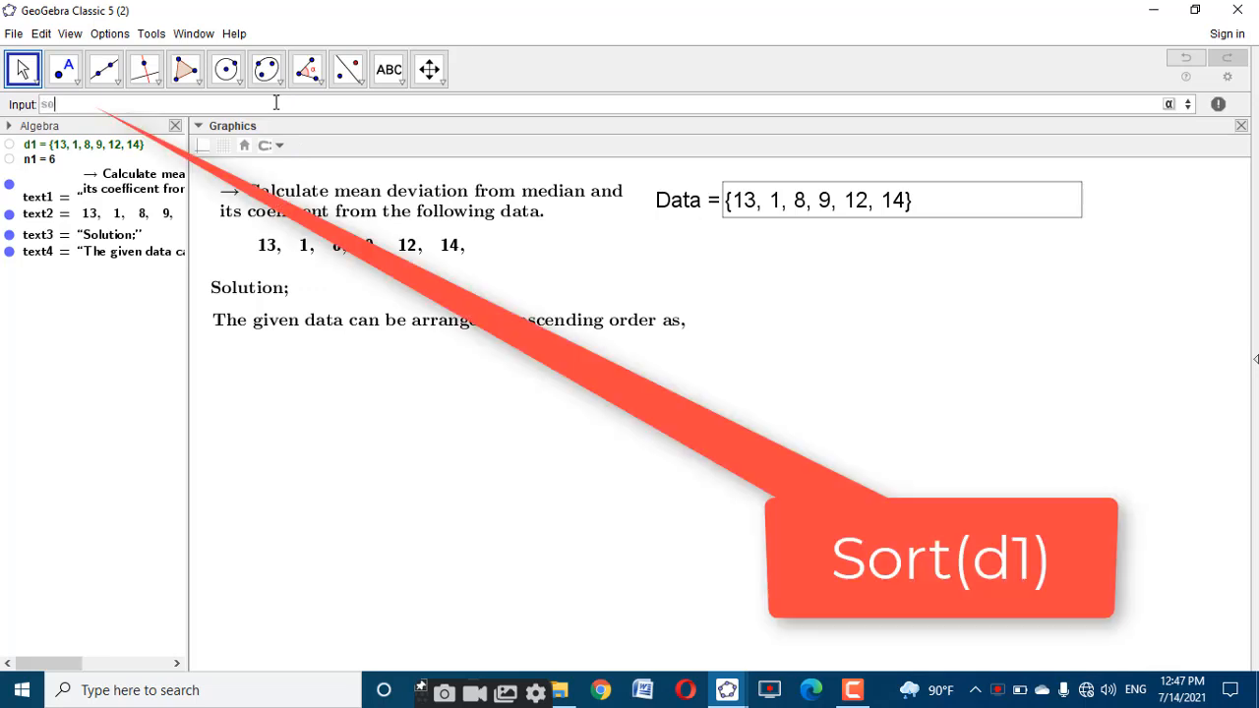
text(rt)
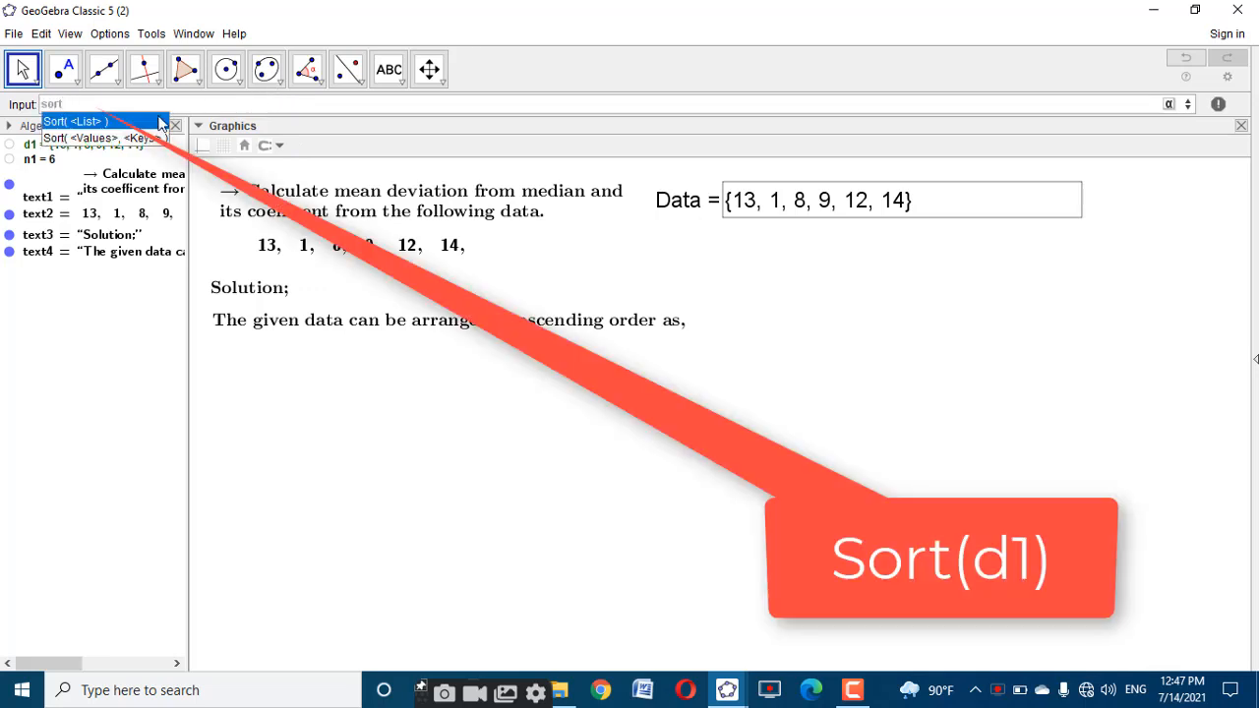
click(128, 128)
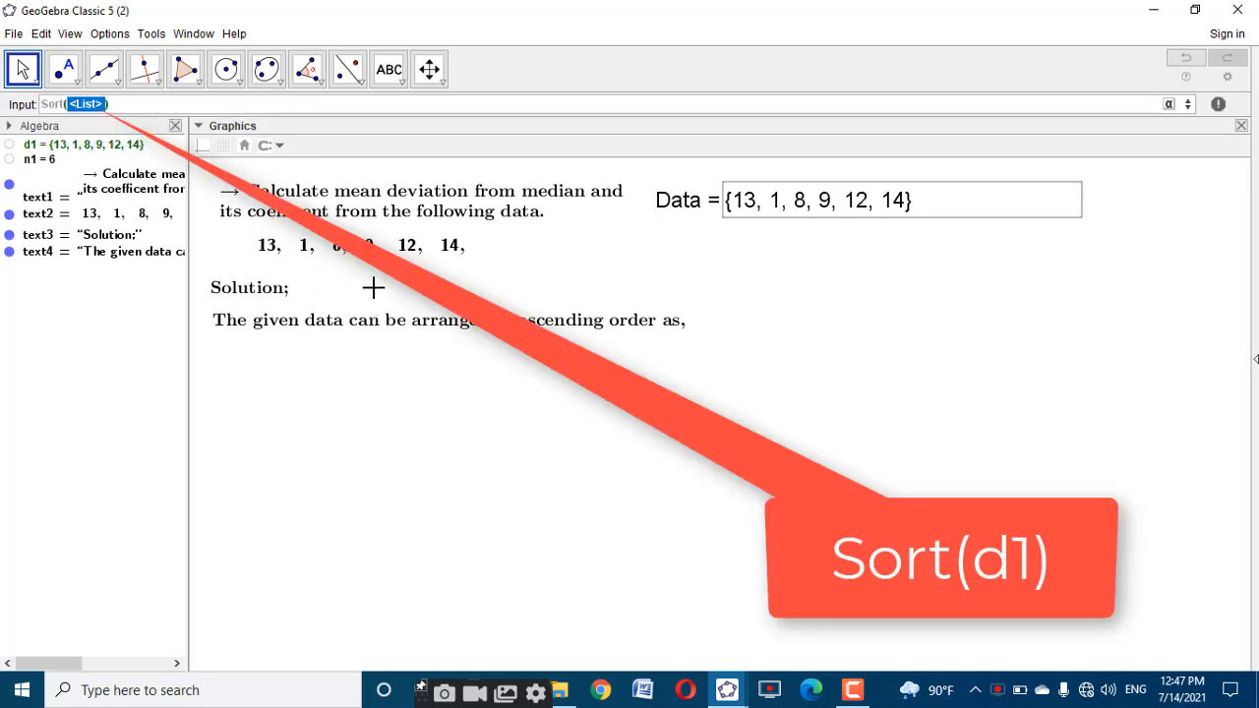
text(d1)
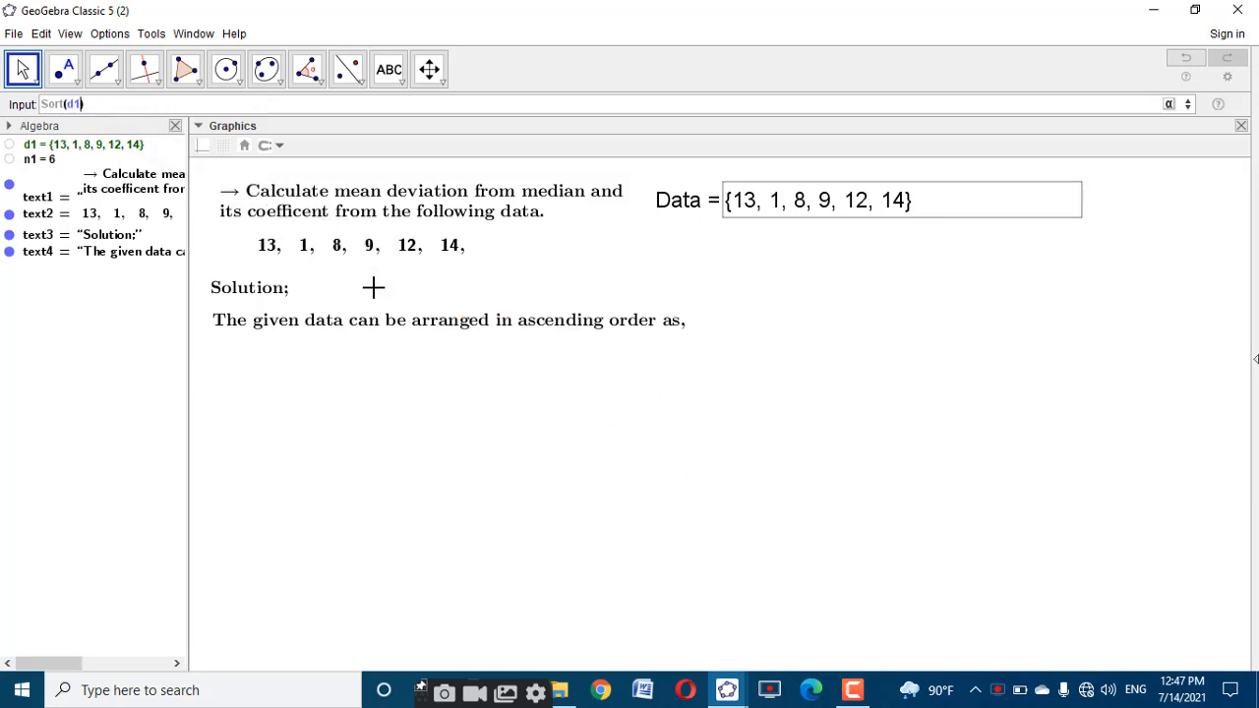
key(Return)
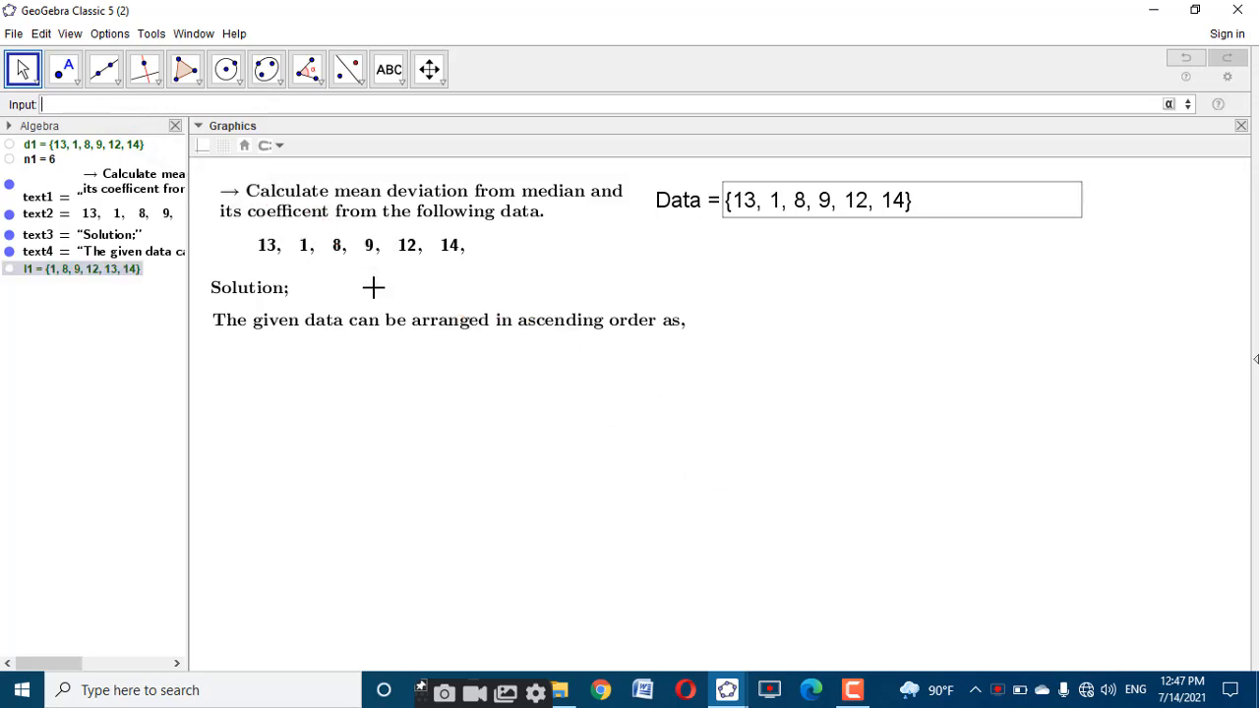
Rename the sorted list as d1
right_click(126, 270)
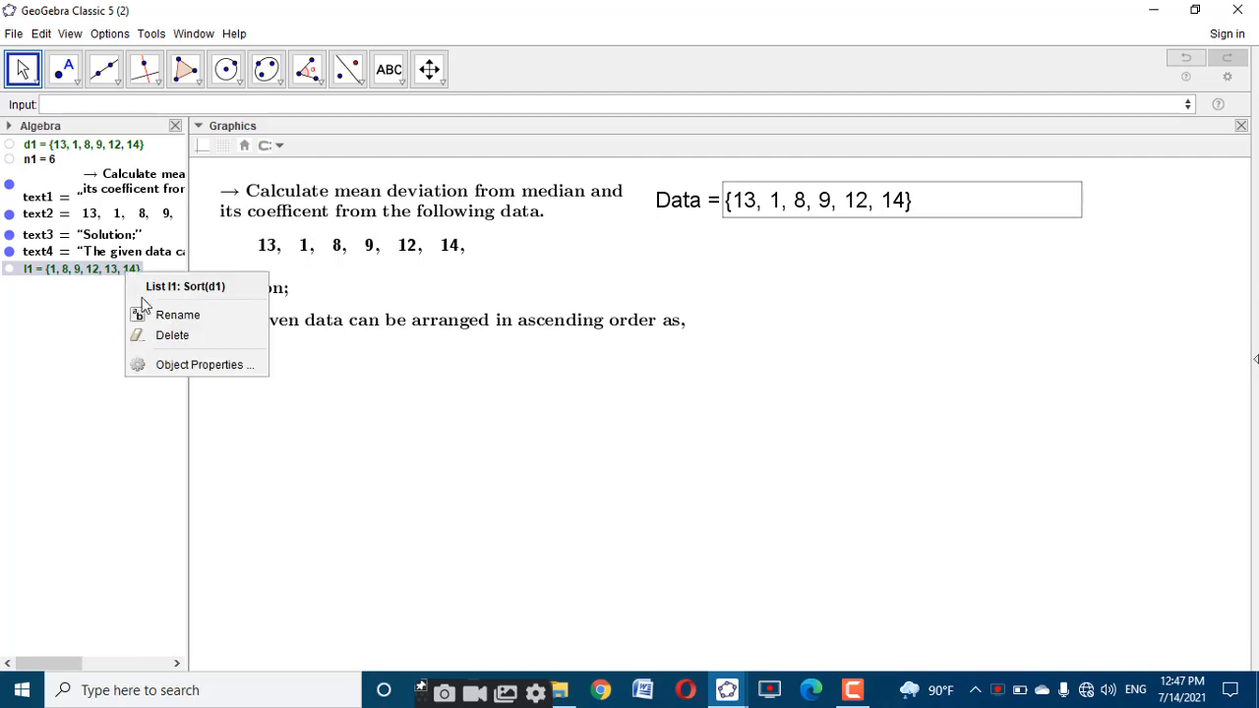
click(161, 315)
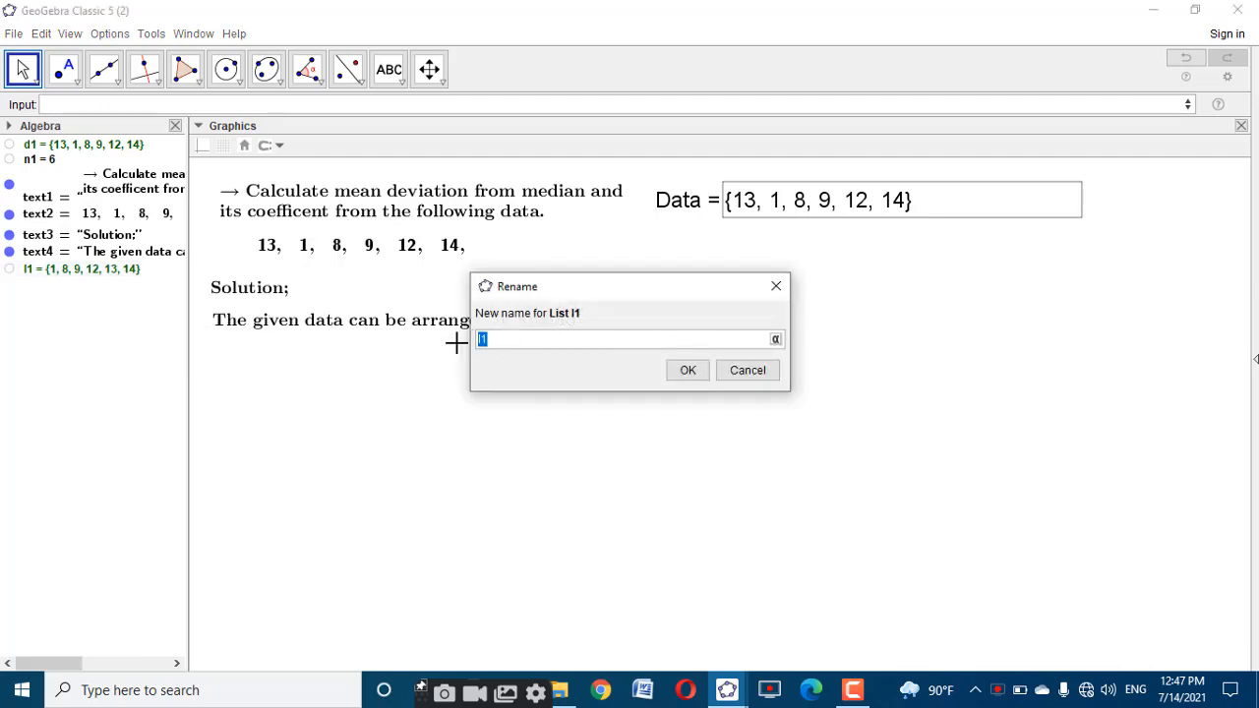
text(d1)
click(687, 370)
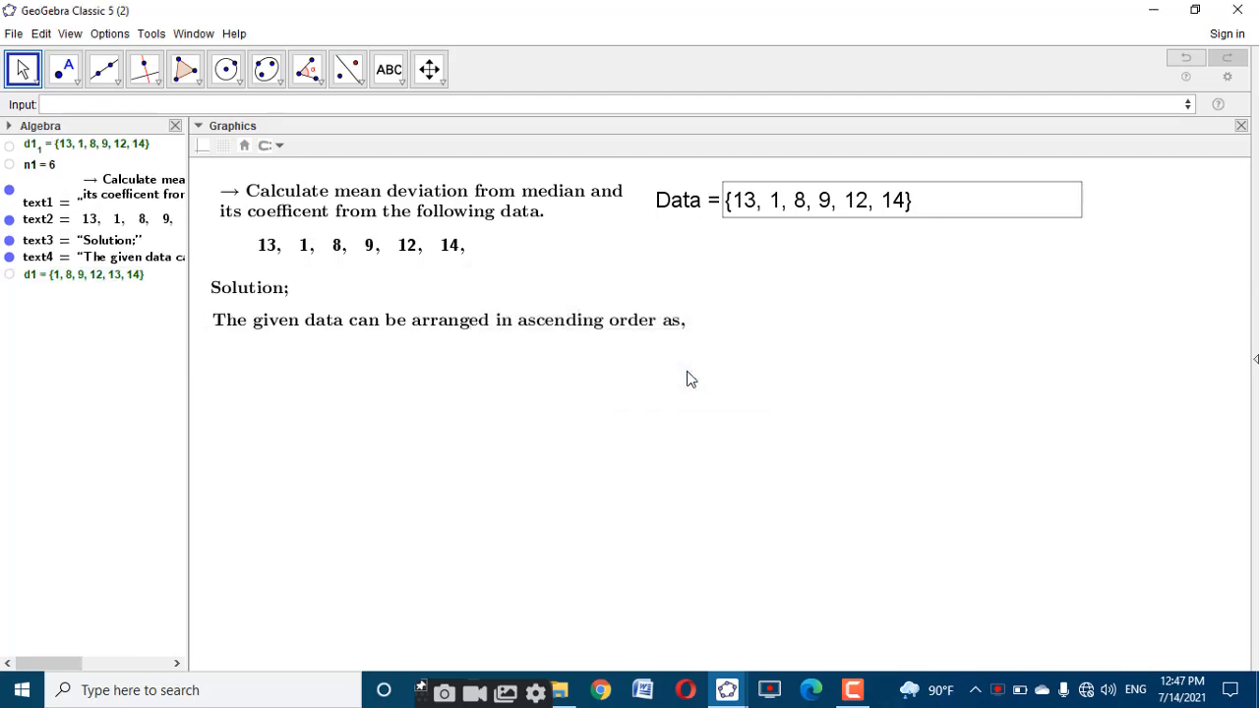
Rename the original, unsorted data list back to d1
right_click(59, 144)
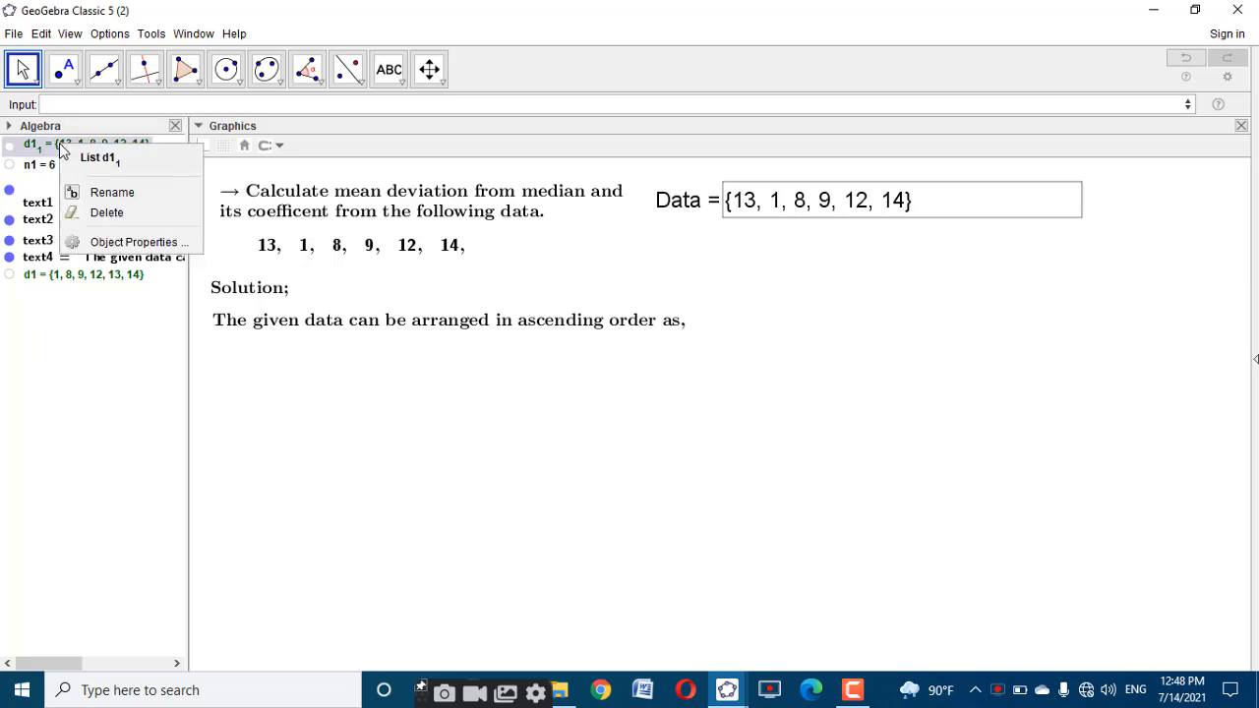
click(103, 192)
drag(525, 337, 504, 339)
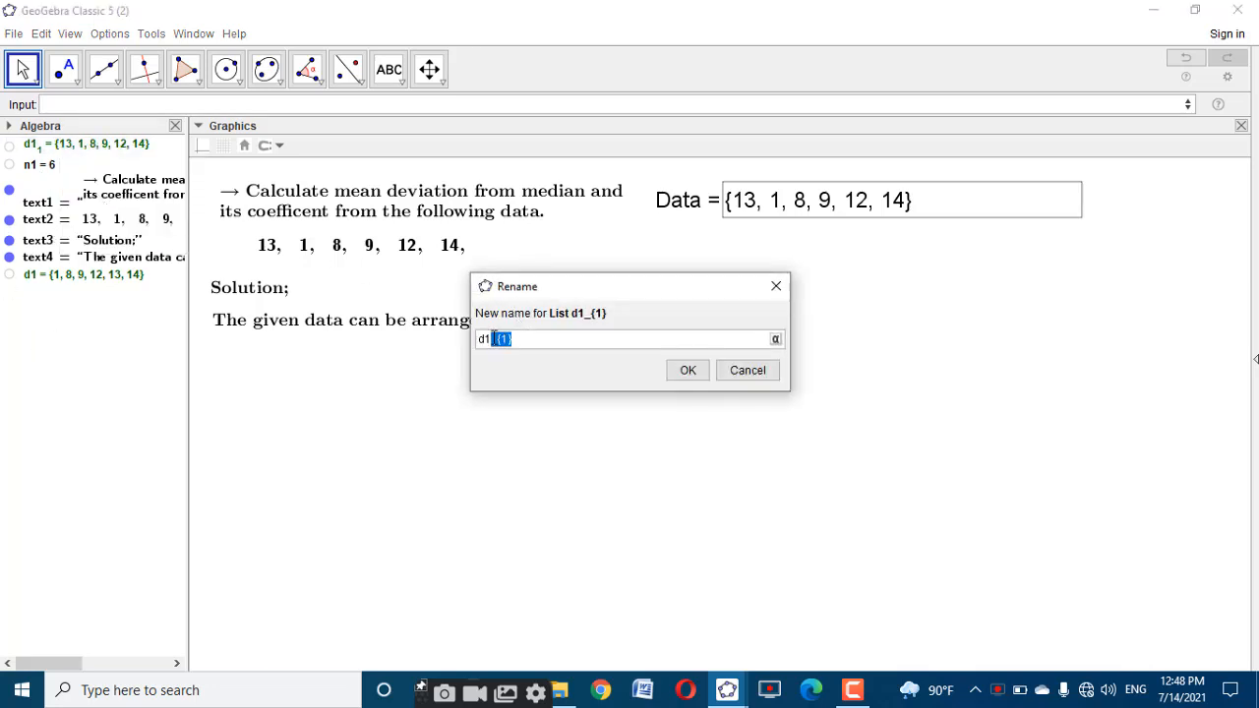
key(BackSpace)
click(687, 370)
Rename the sorted list as d11
right_click(99, 273)
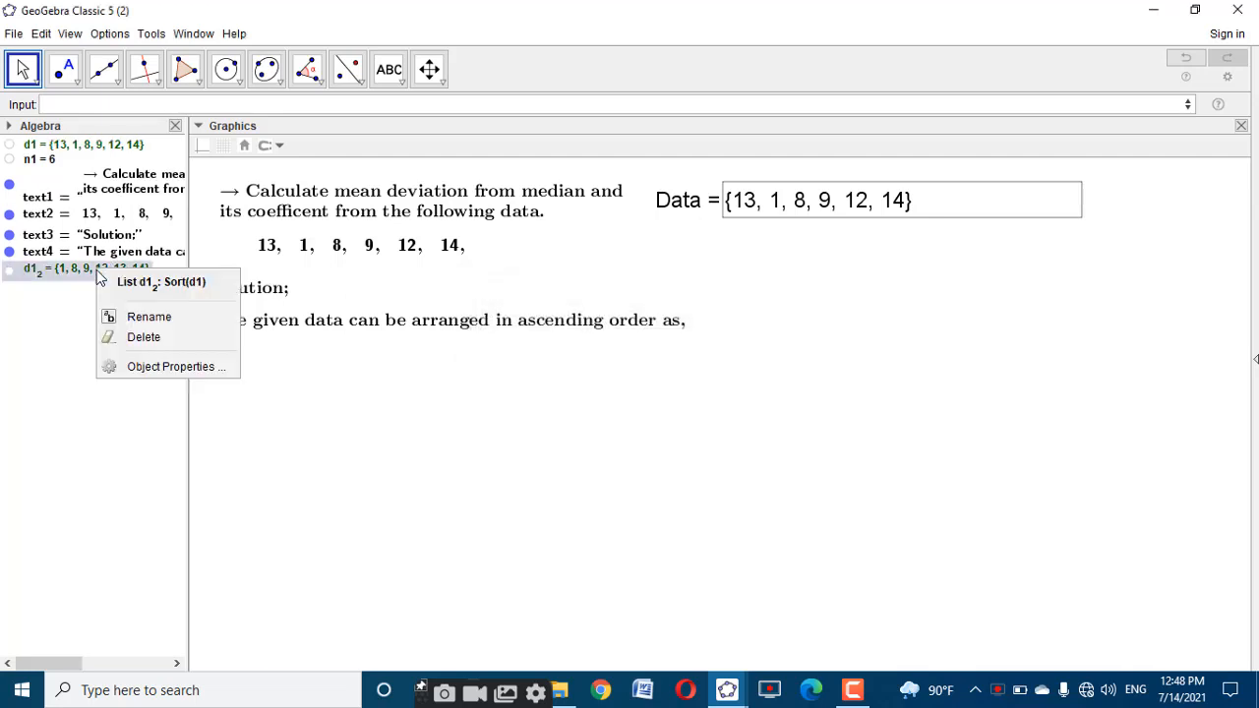
click(145, 317)
drag(527, 342, 485, 339)
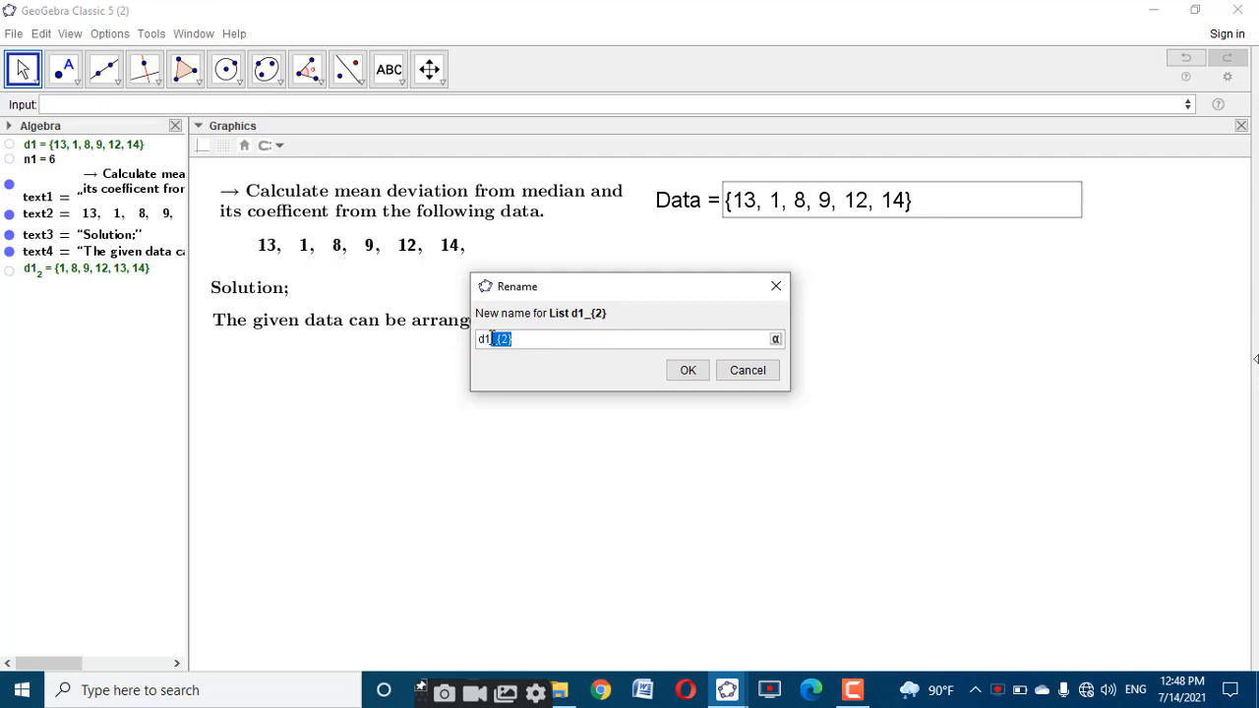
text(11)
click(693, 369)
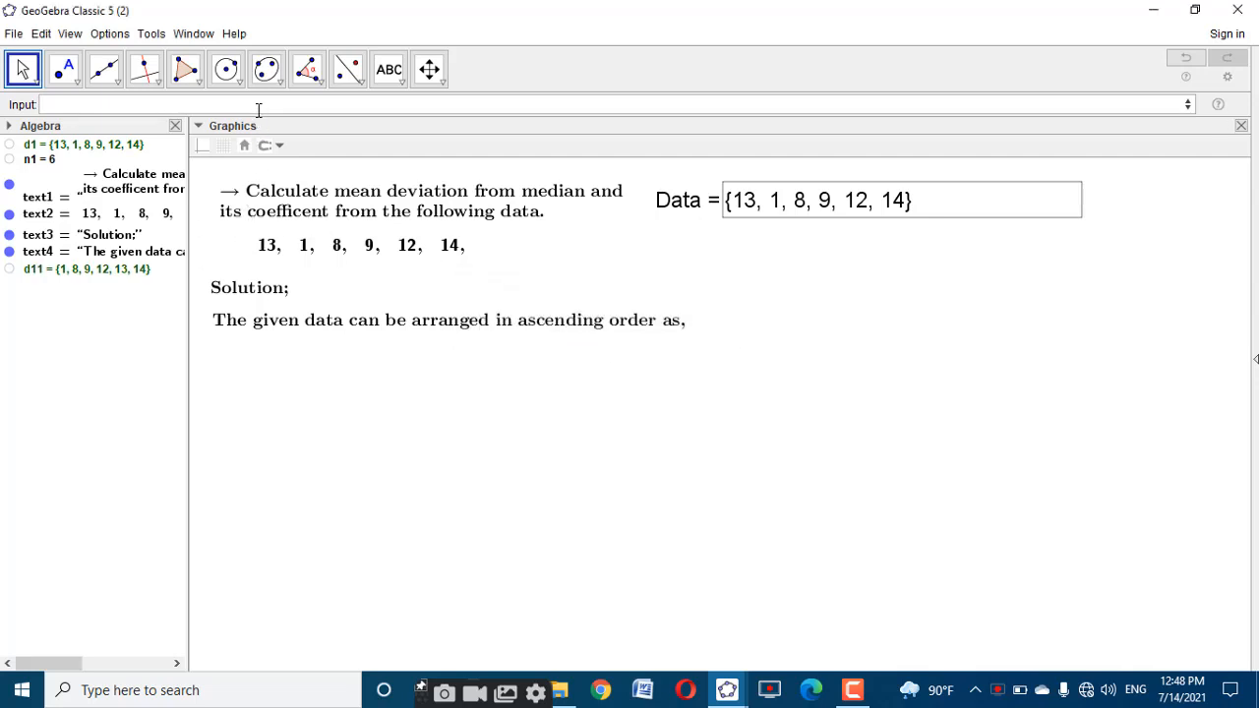
Switch to the finished worksheet to examine its sorted data row, and return to the new file
mouse_move(730, 685)
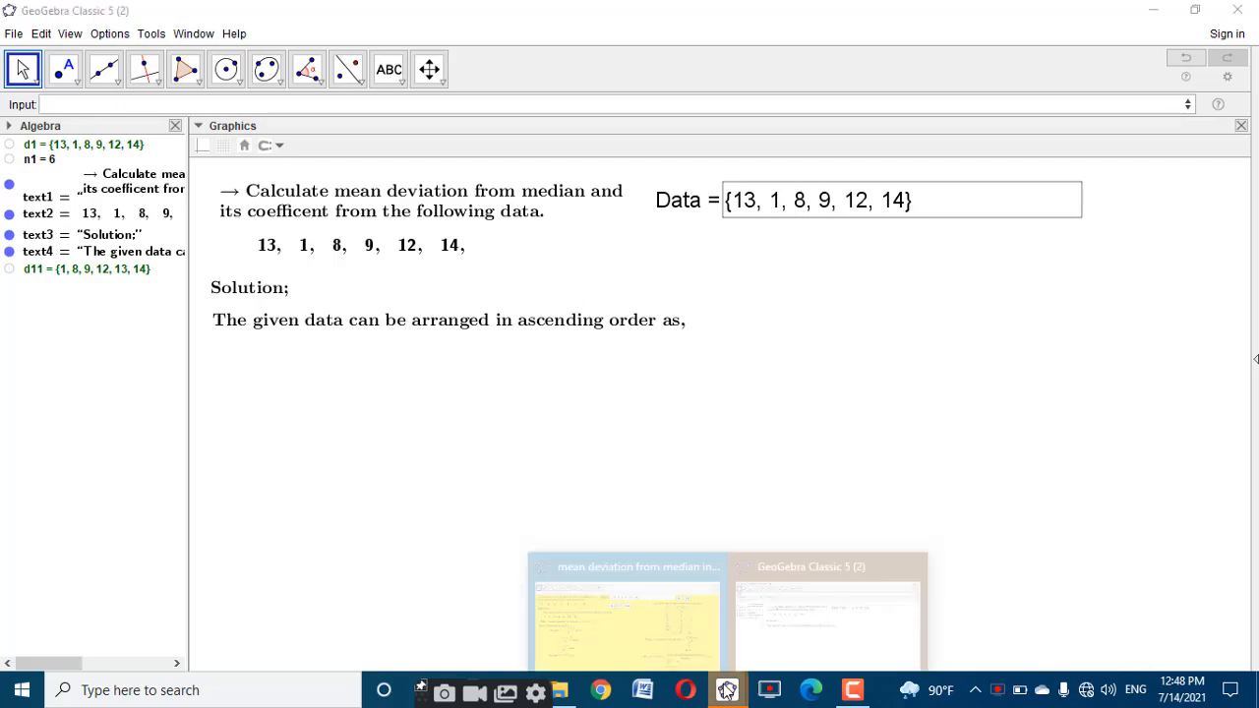
click(577, 584)
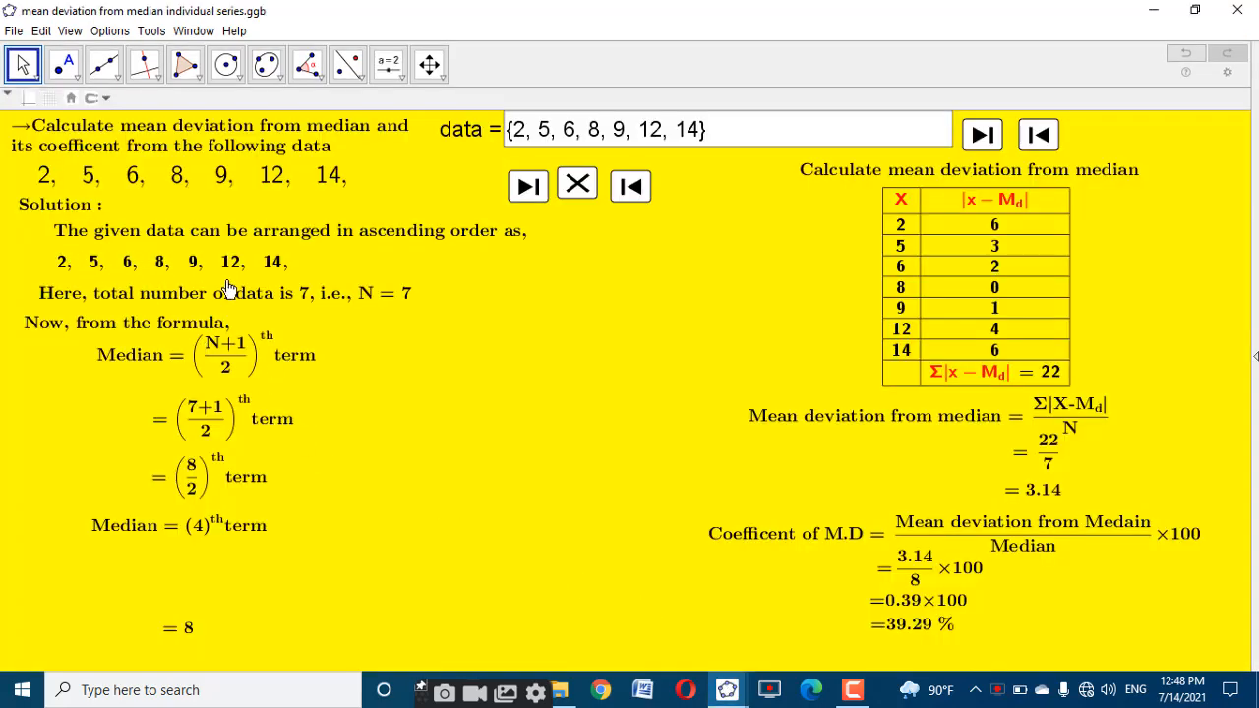
mouse_move(729, 688)
click(813, 629)
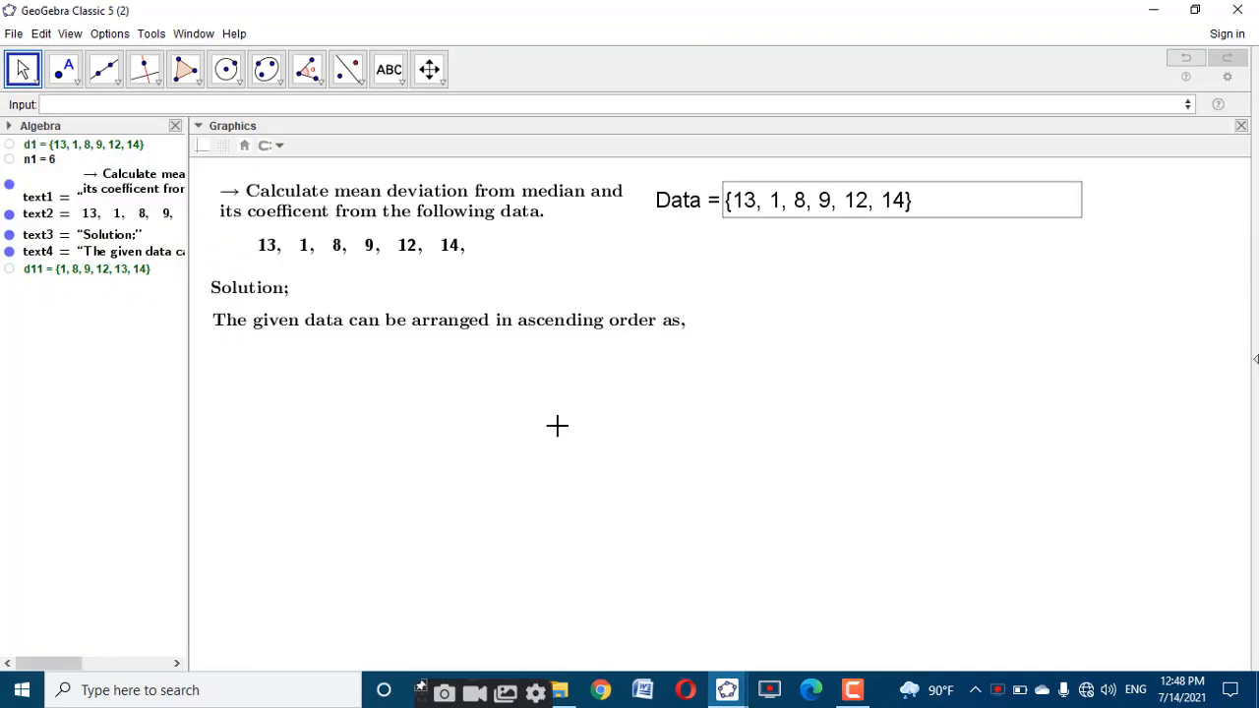
Start a TableText formula containing a Sequence whose expression is Element(d11, i)
click(369, 104)
text(tablete)
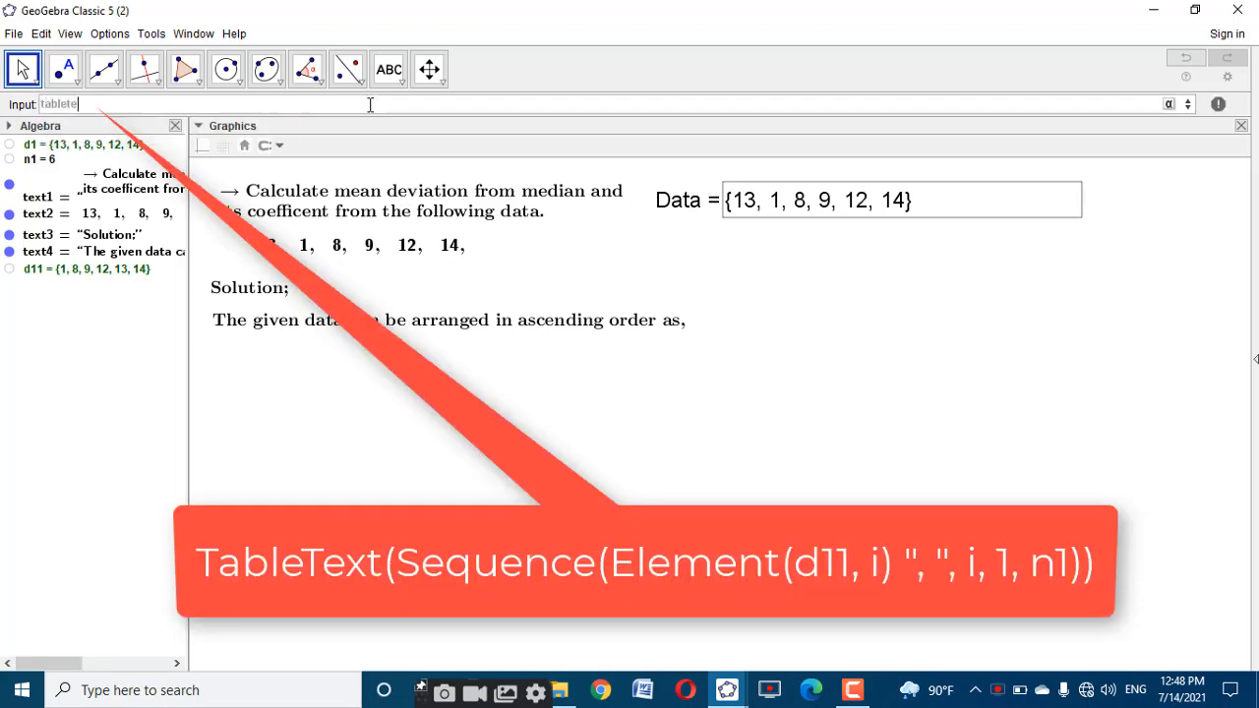
text(xt)
key(Escape)
text((seq)
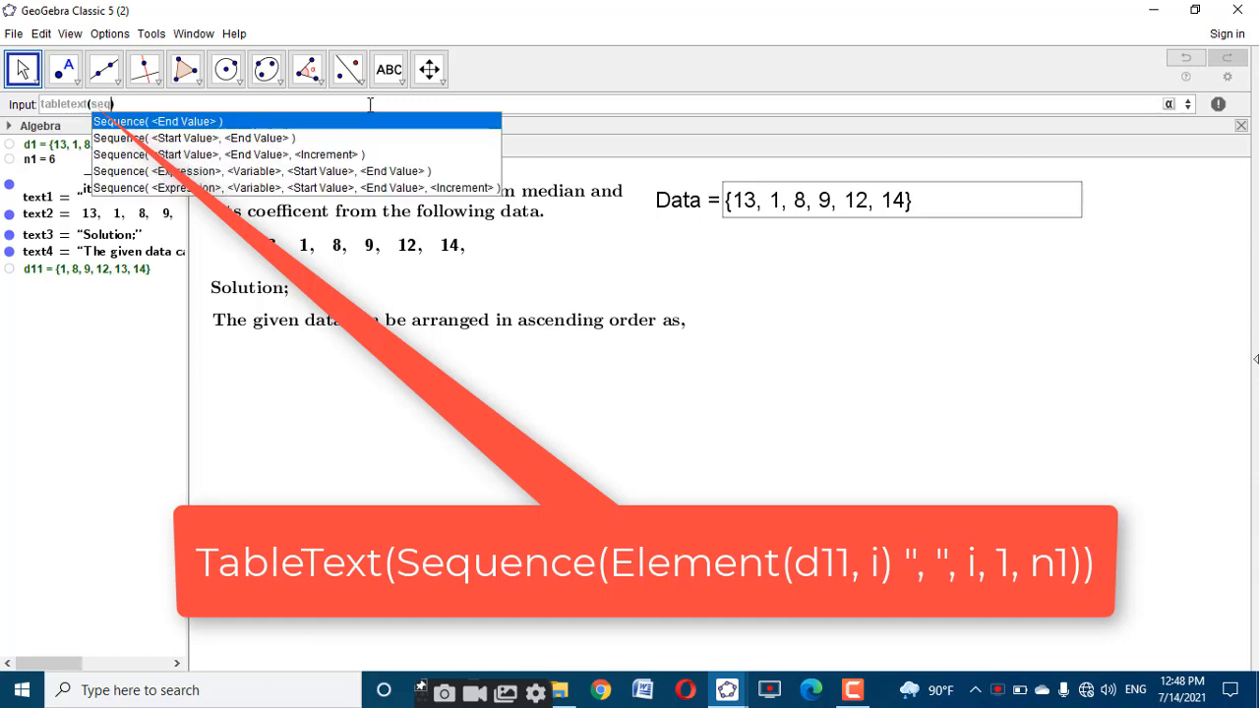
click(398, 172)
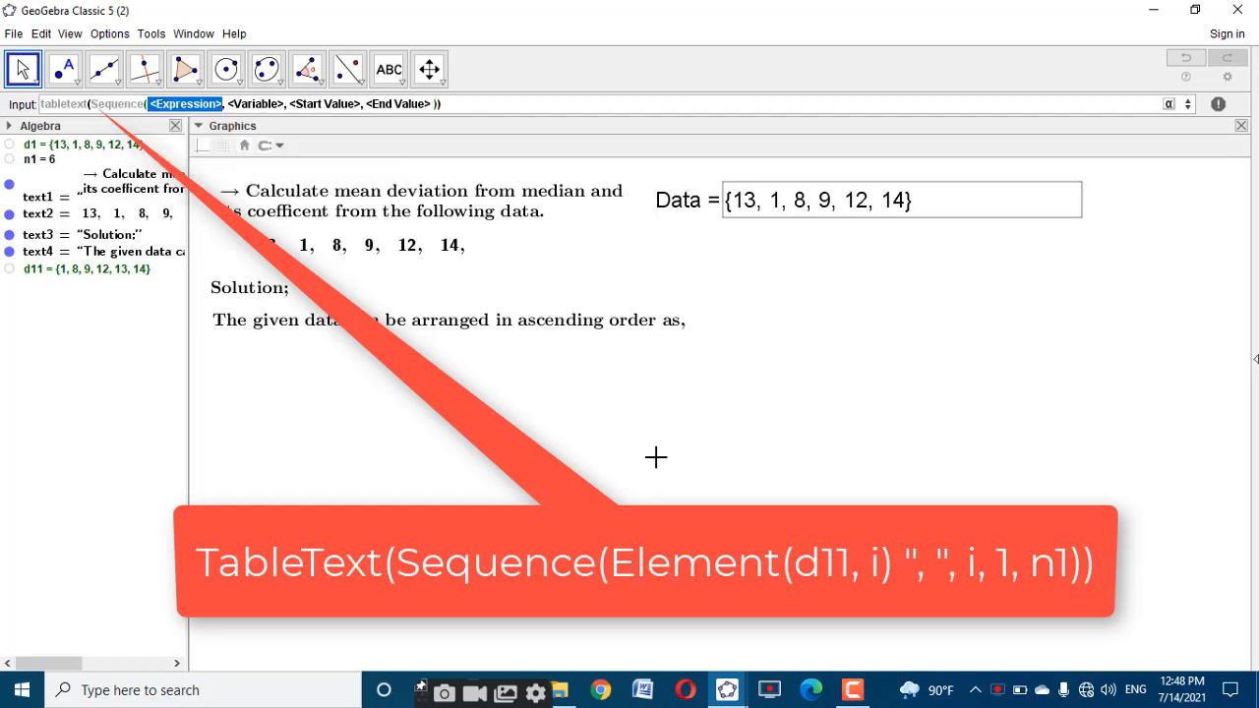
text(Elem)
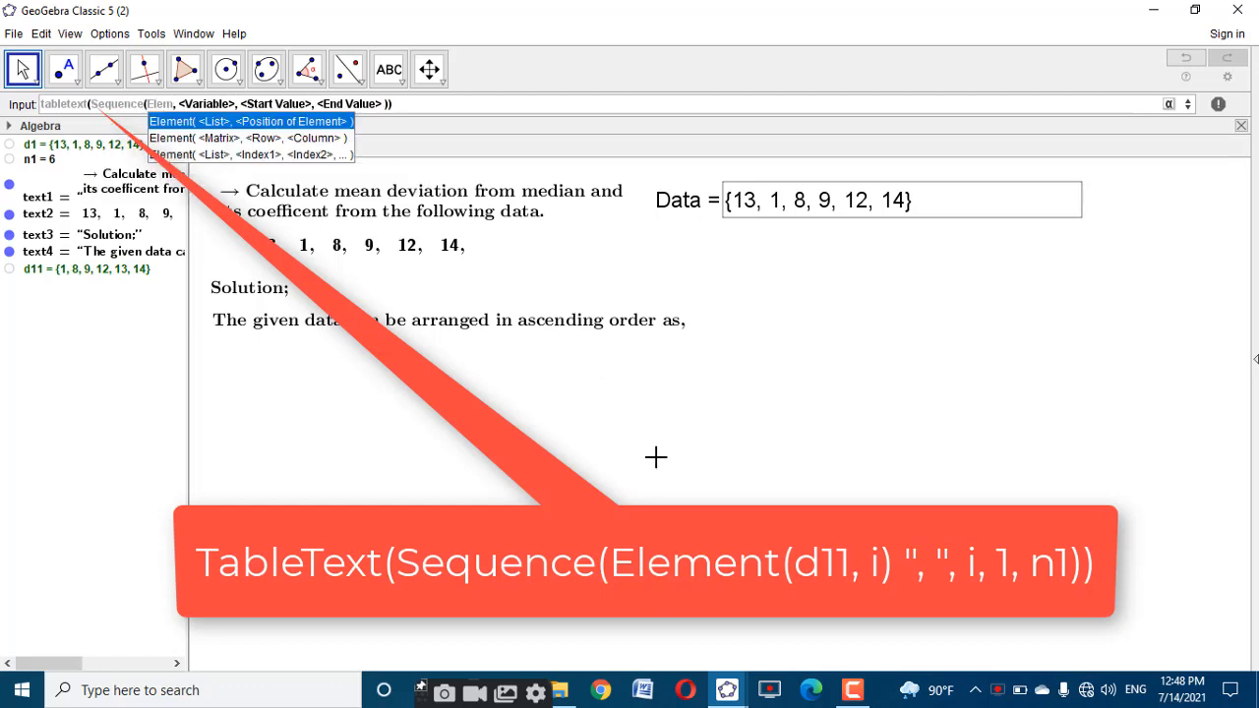
click(316, 121)
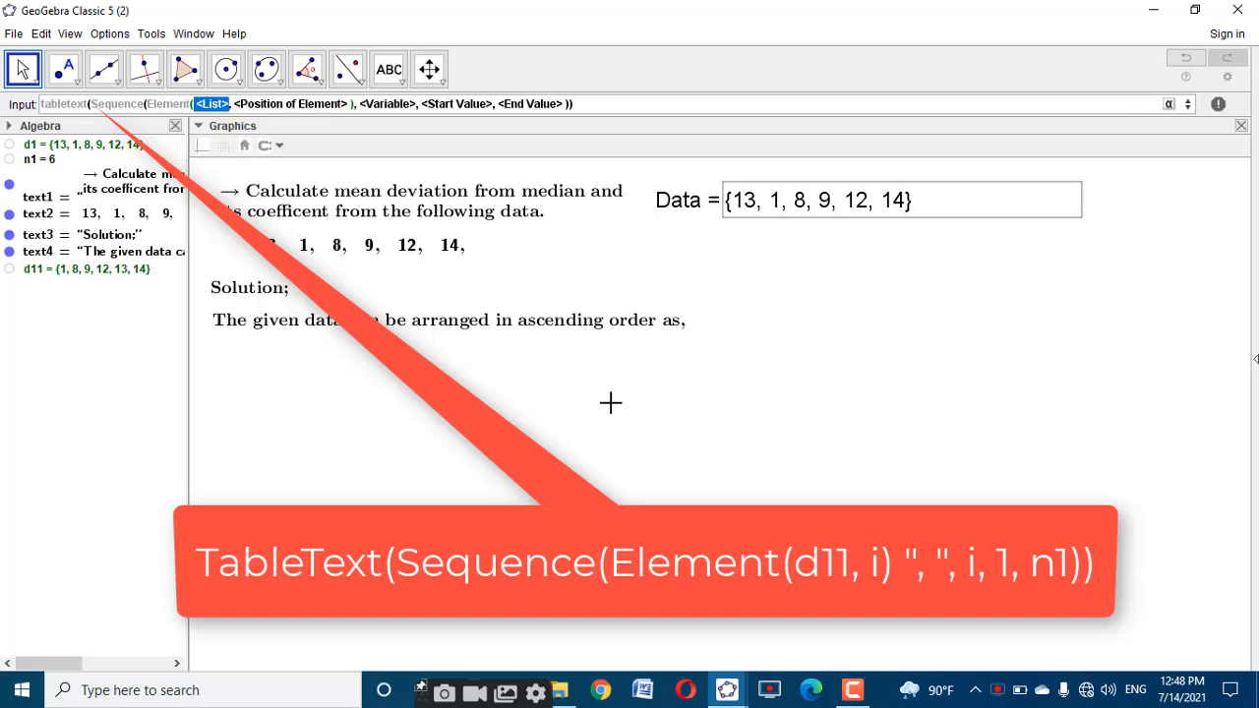
text(d11)
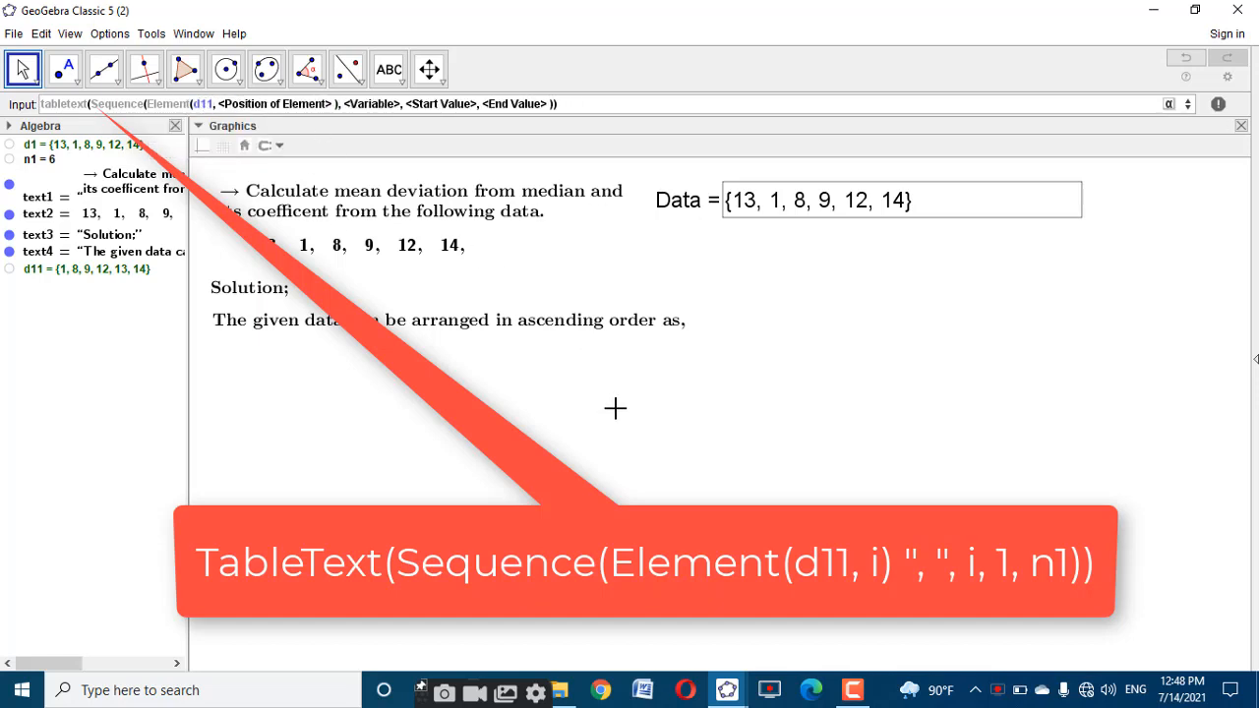
key(Tab)
text(i))
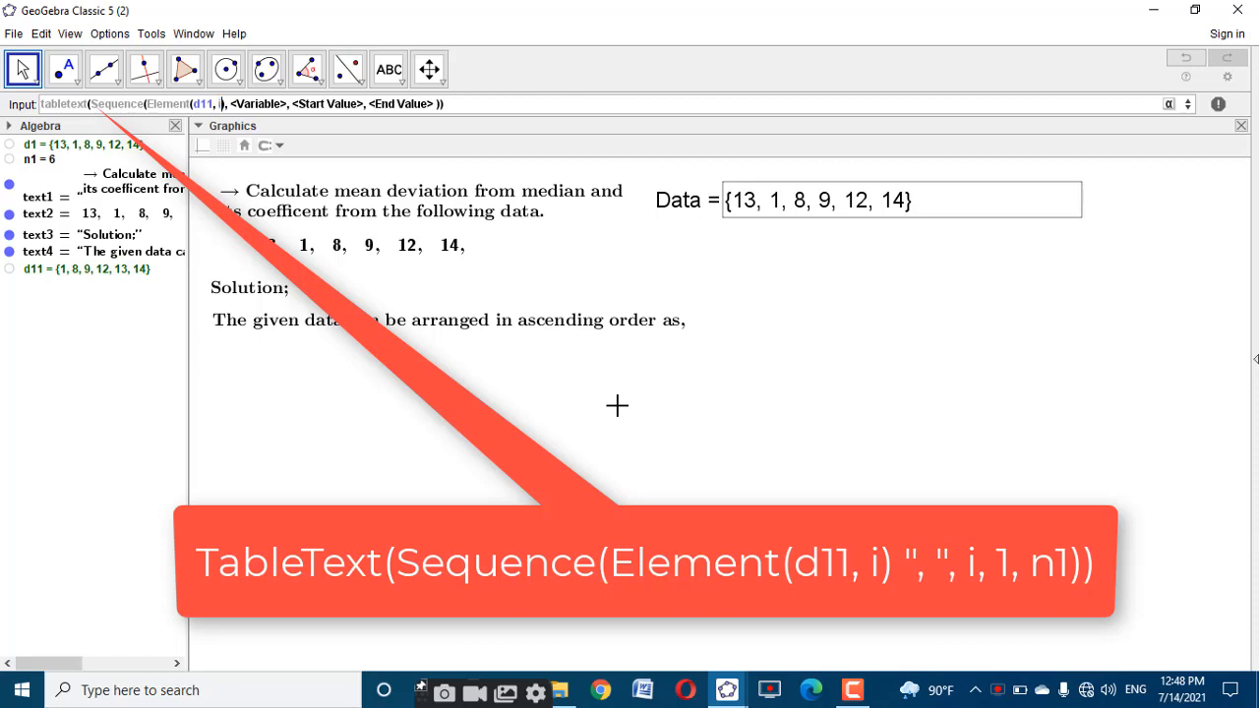
Complete the formula with the separator ", " and variable i from 1 to n1, and place the resulting row below the ascending-order sentence
text(")
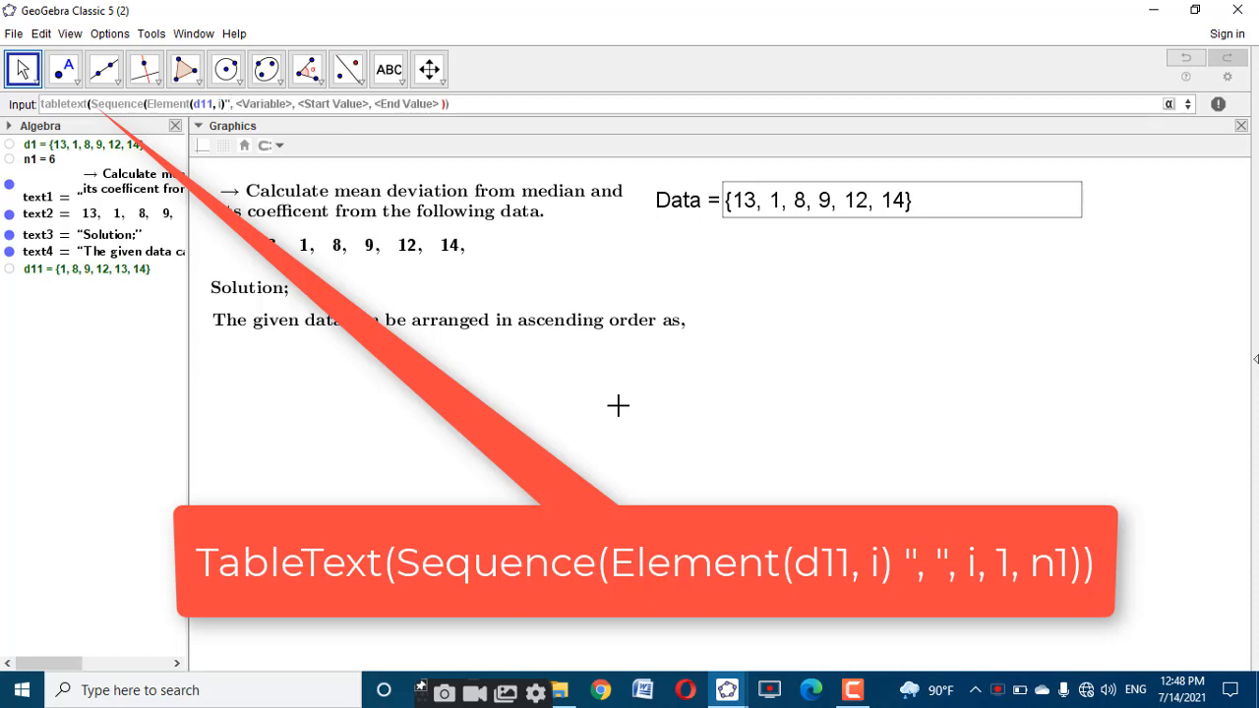
key(Tab)
text(")
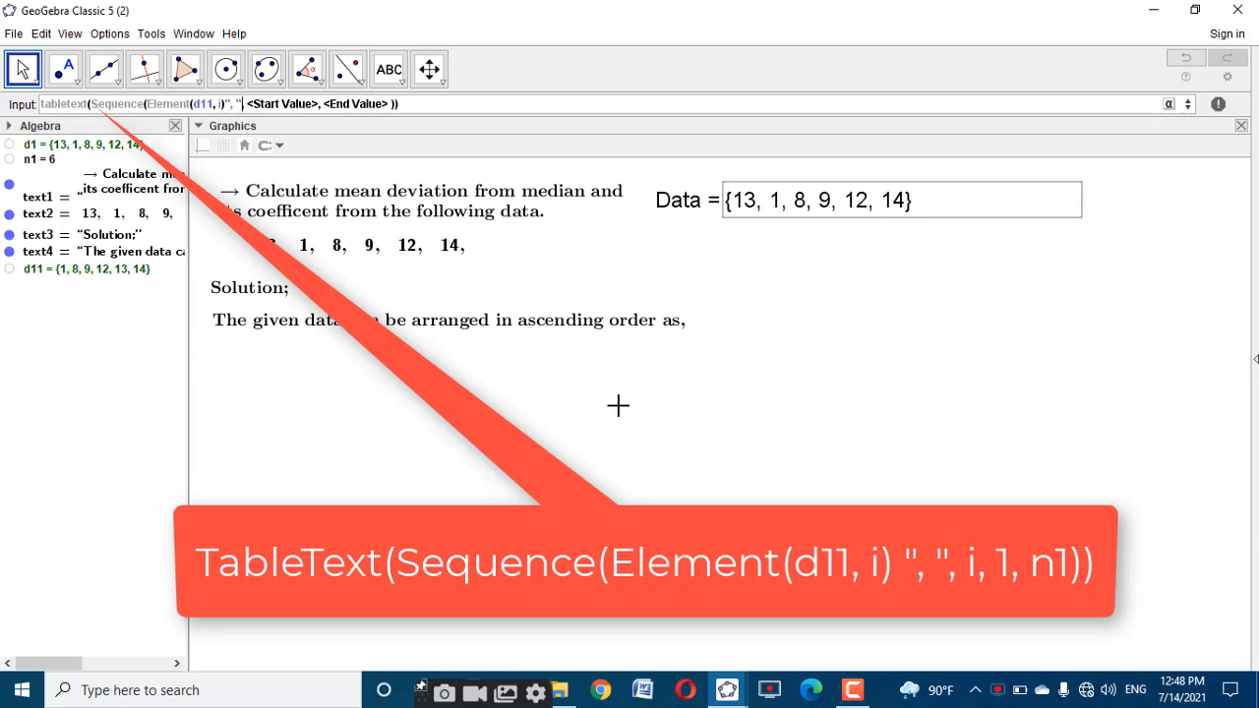
key(Tab)
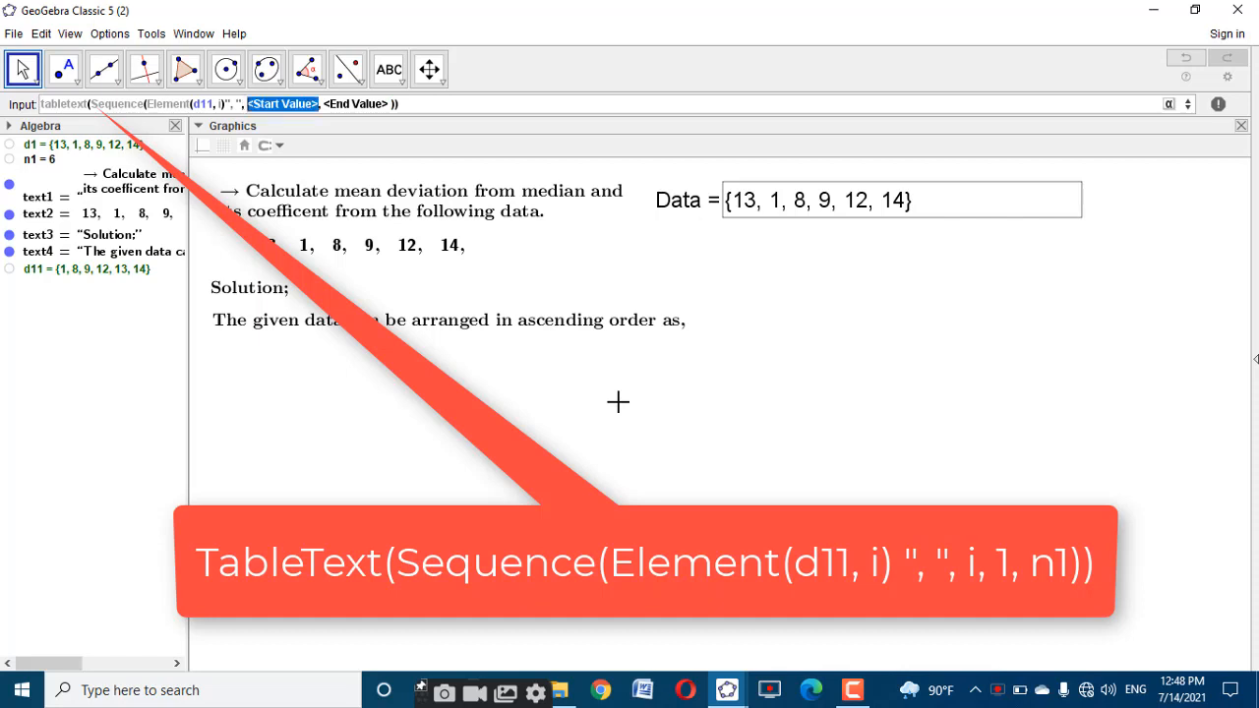
text(i)
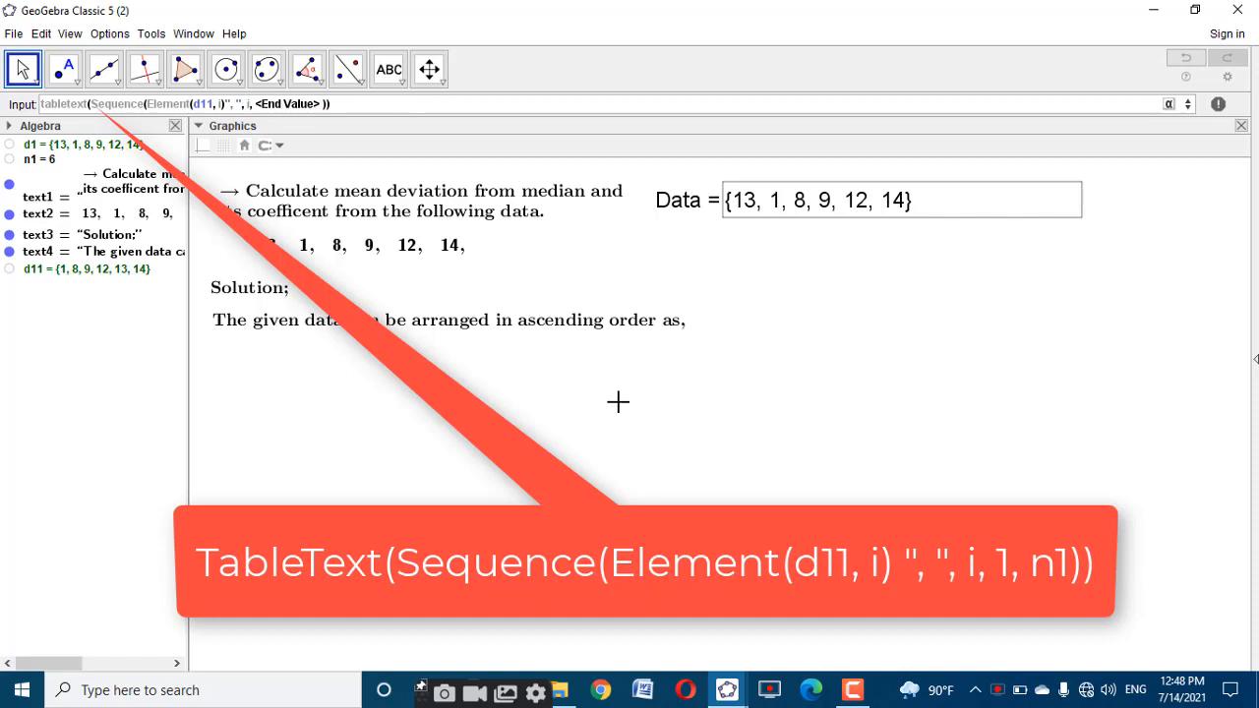
key(Tab)
text(1,n1)
key(Return)
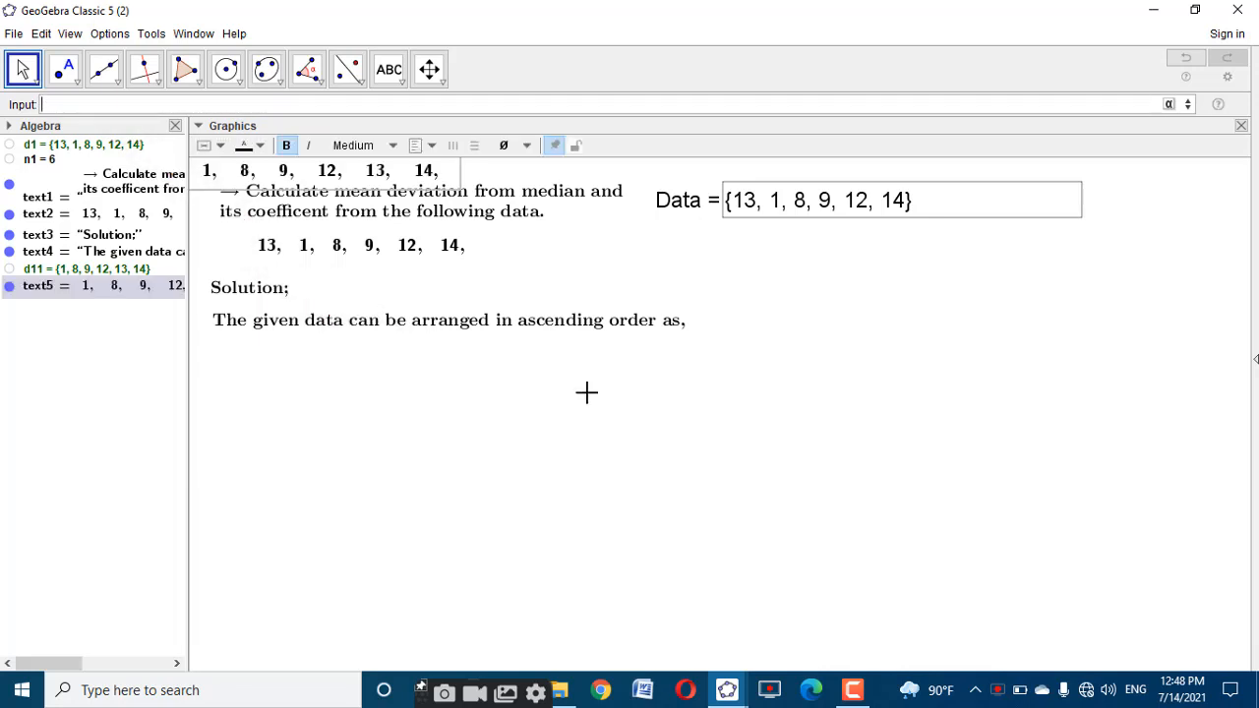
drag(444, 180, 474, 359)
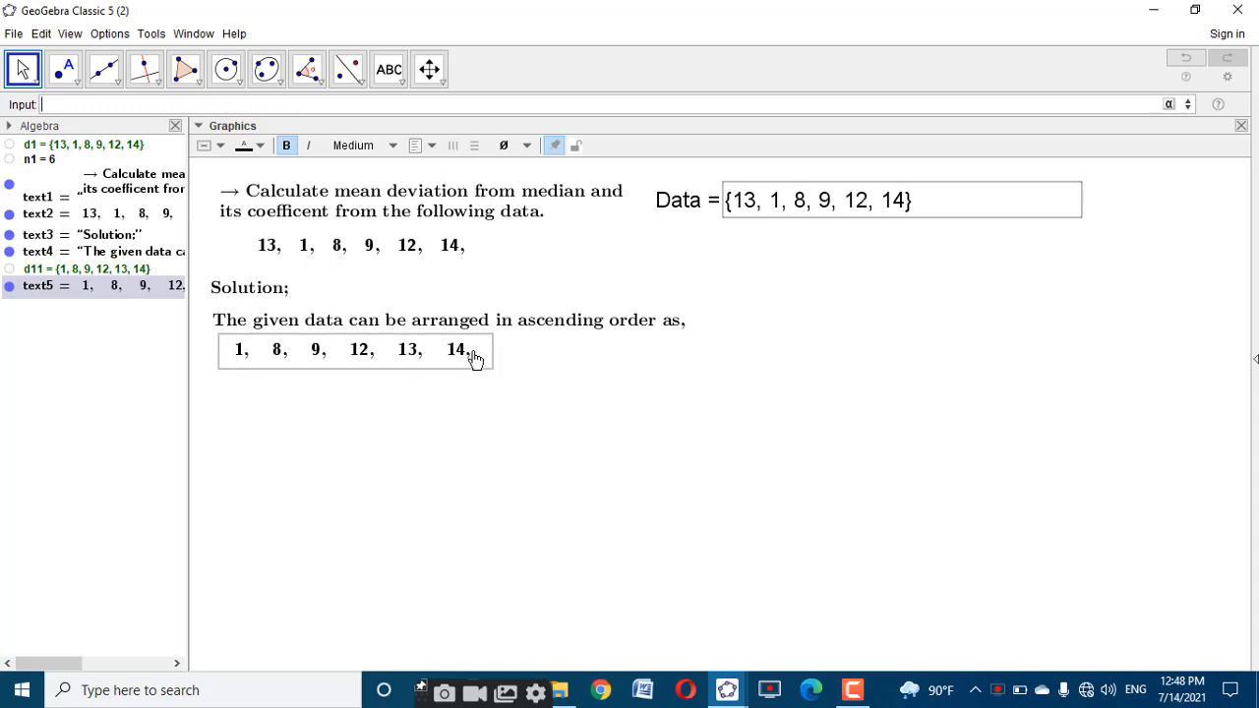
click(541, 514)
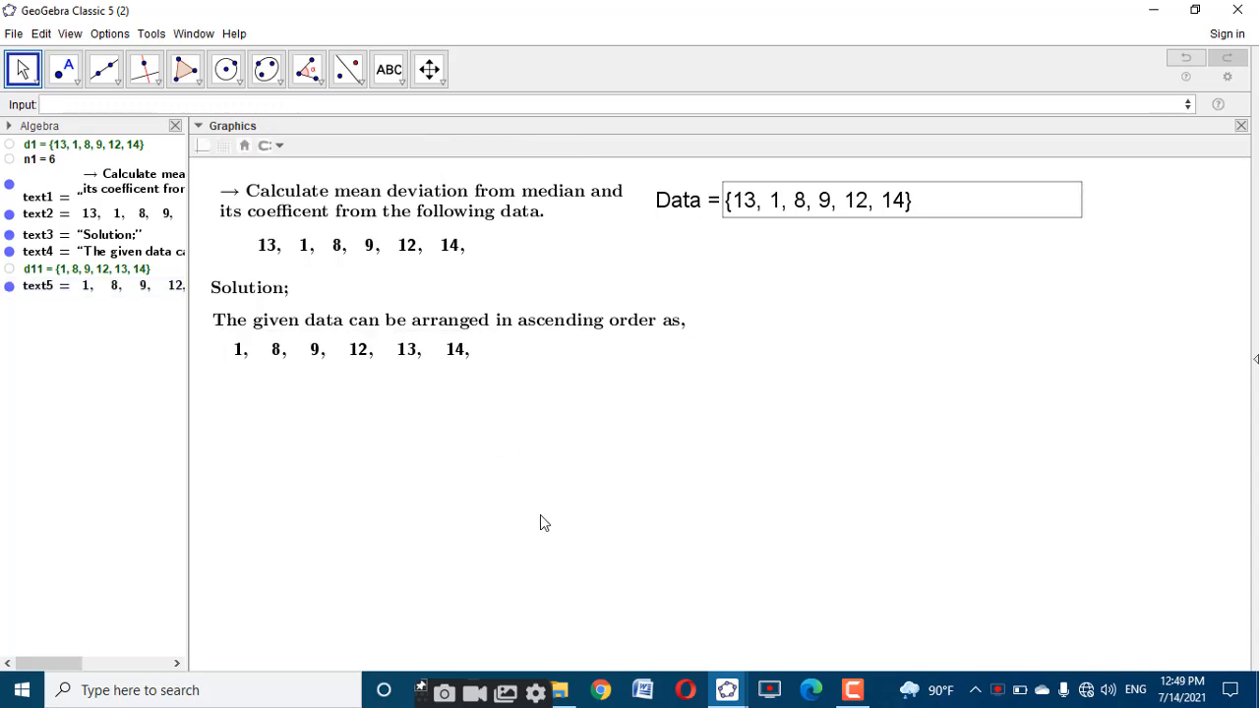
Switch to the finished worksheet to examine the line following its sorted data, and return to the new file
click(726, 690)
click(670, 631)
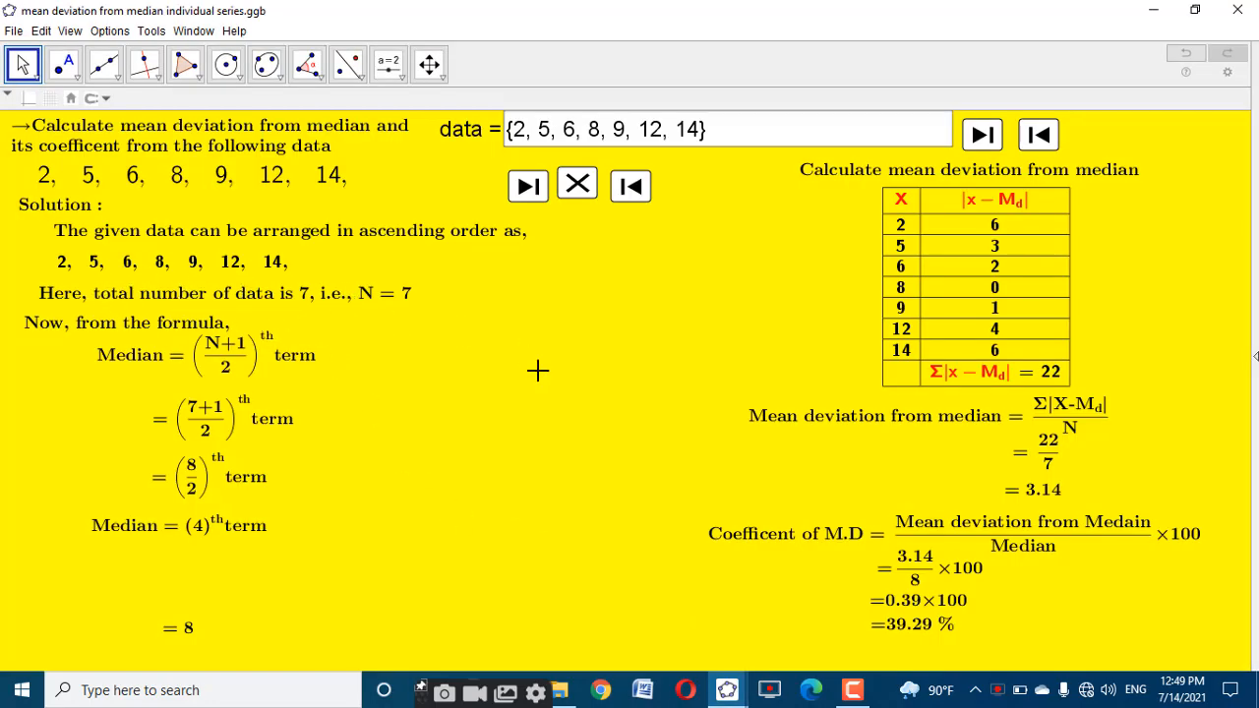
mouse_move(733, 693)
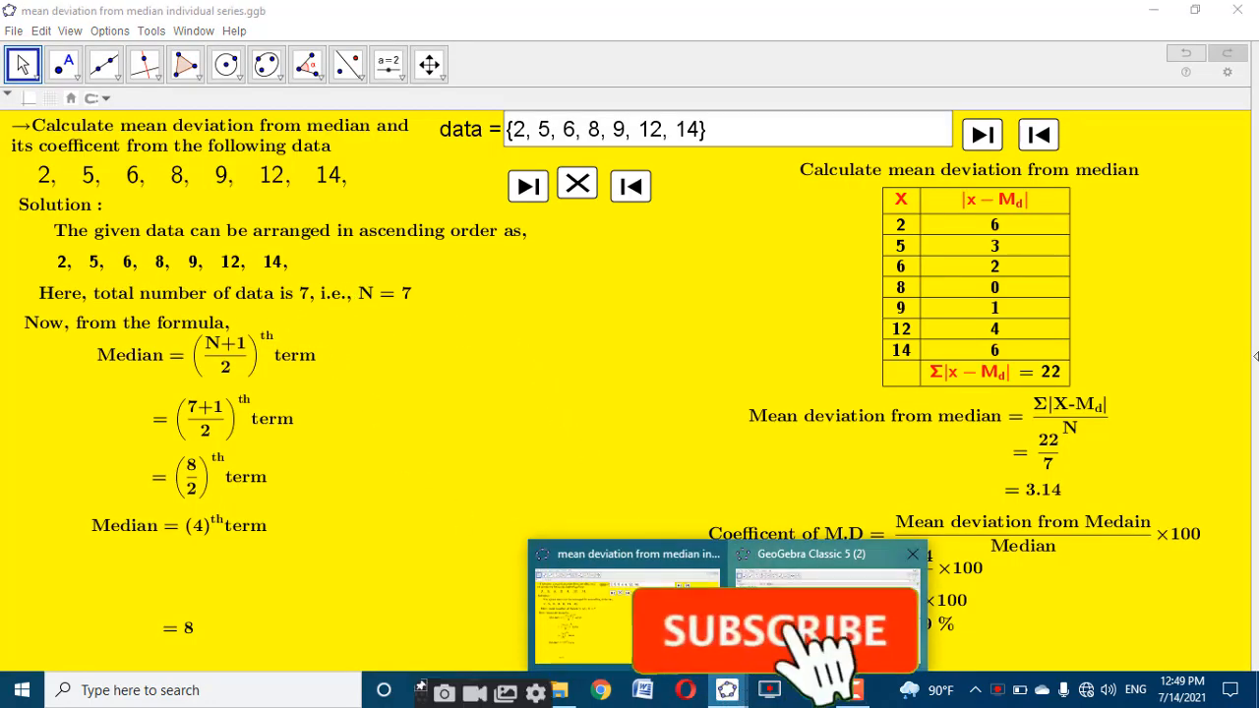
click(826, 605)
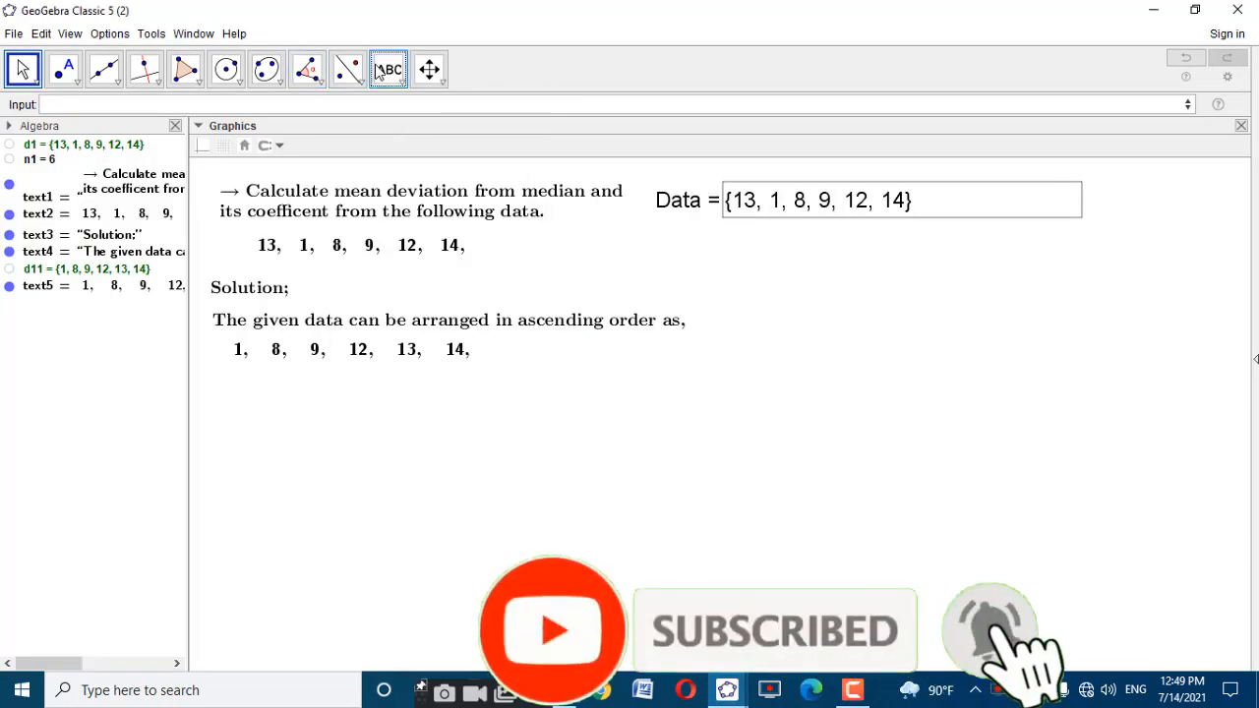
Add the LaTeX text "here,total nuber of data is n1 i.e. N=n1", with n1 inserted as a linked object, and place it below the sorted row
click(385, 70)
click(537, 458)
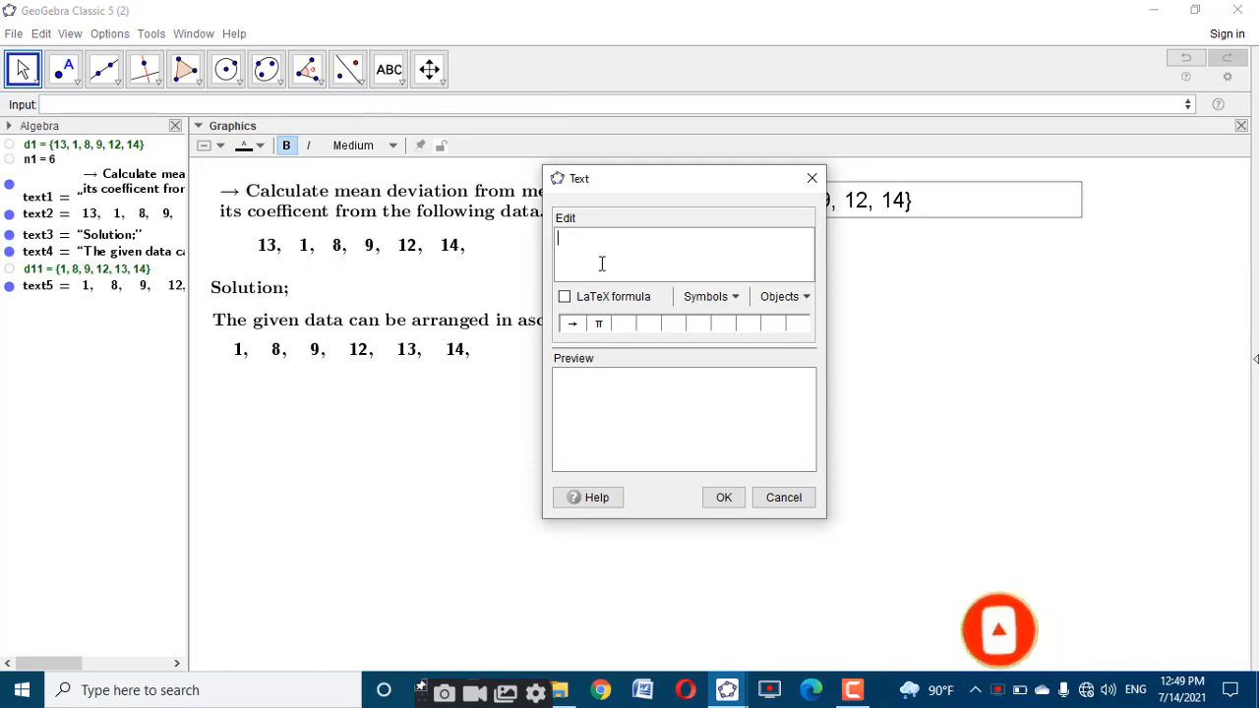
text(\te)
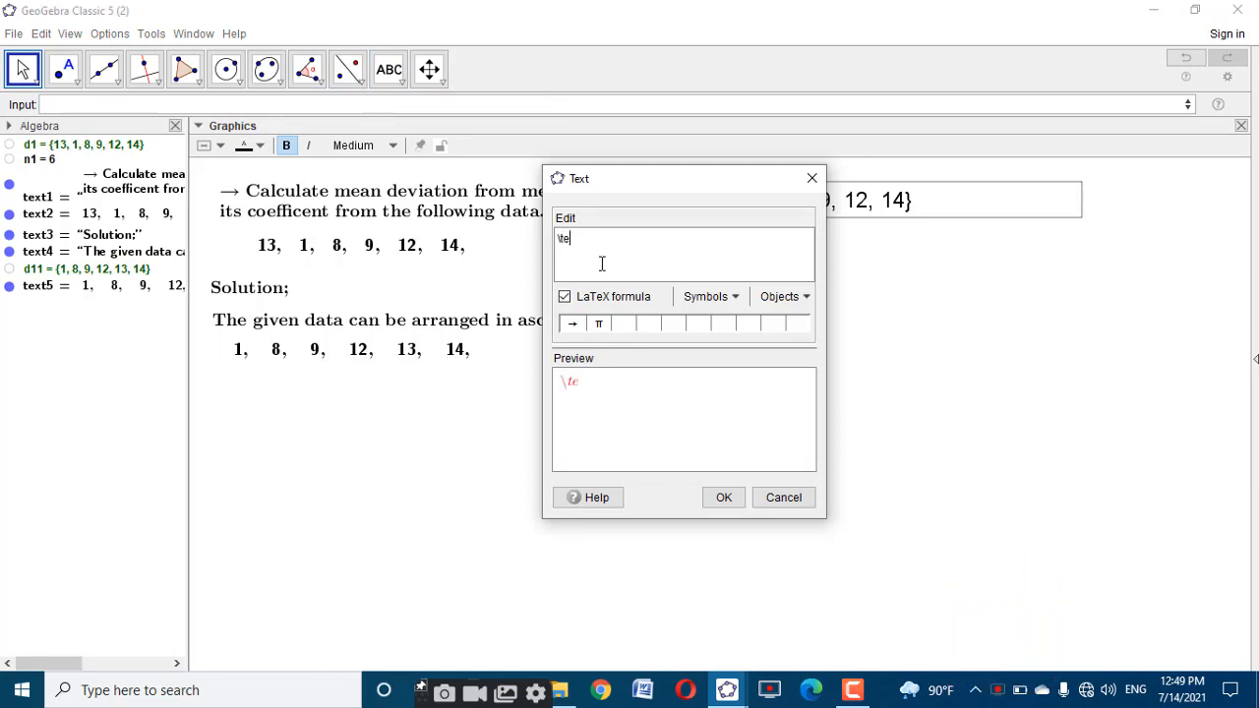
text(xt(here,)
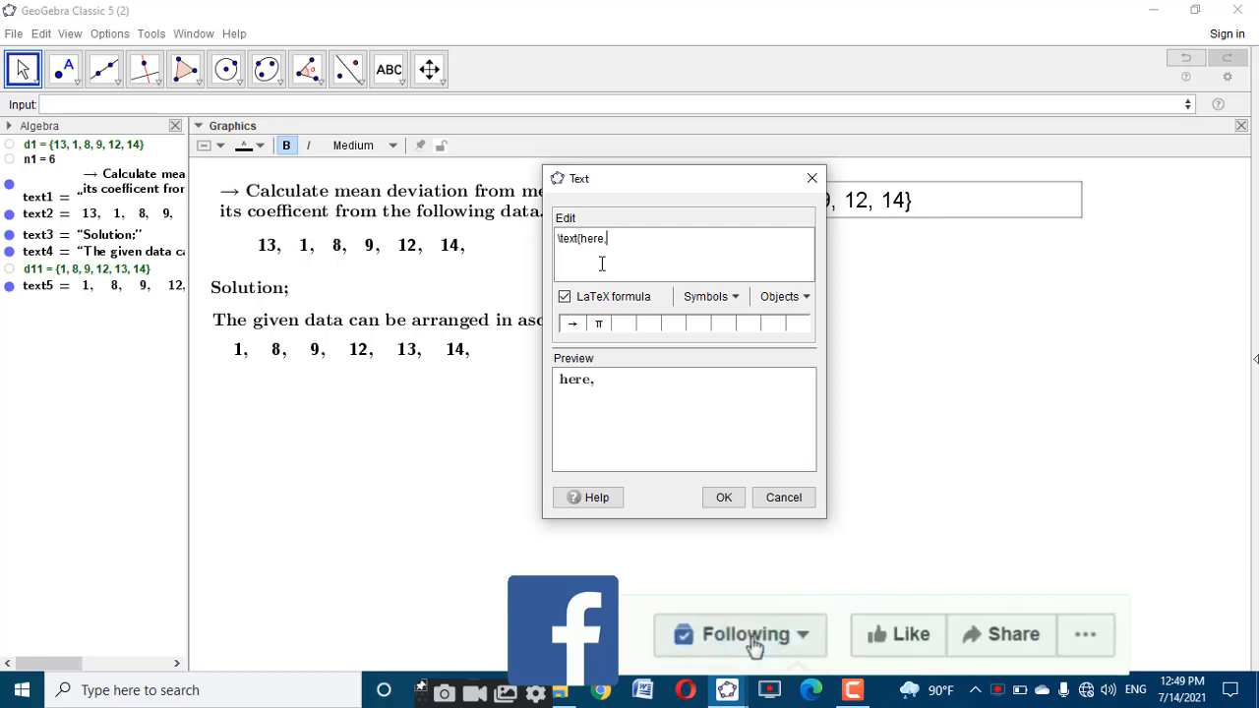
text(tota)
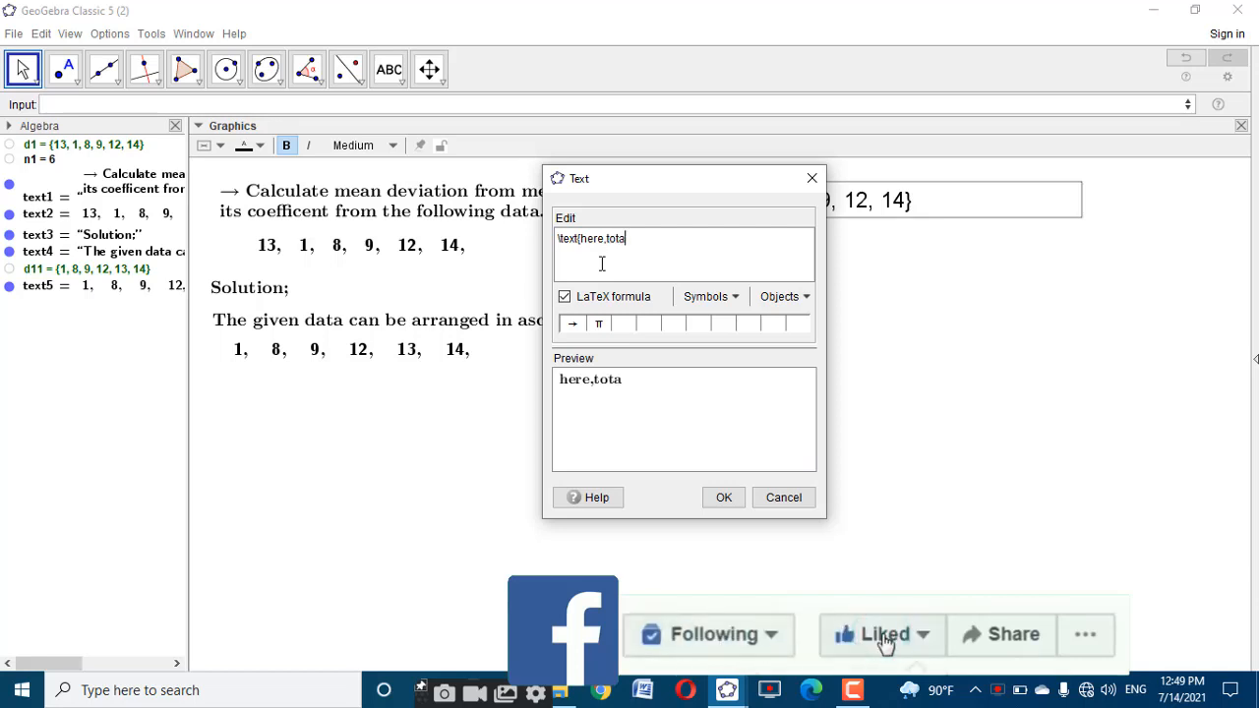
text(l nuber of)
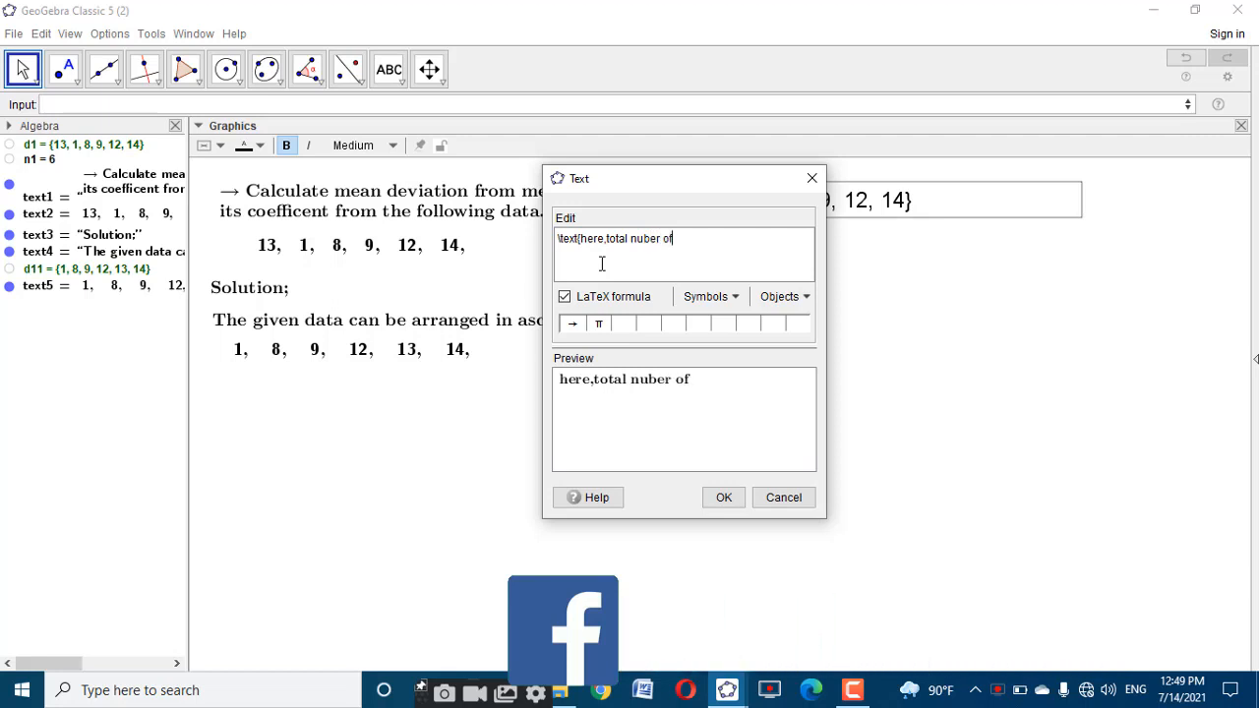
text( data)
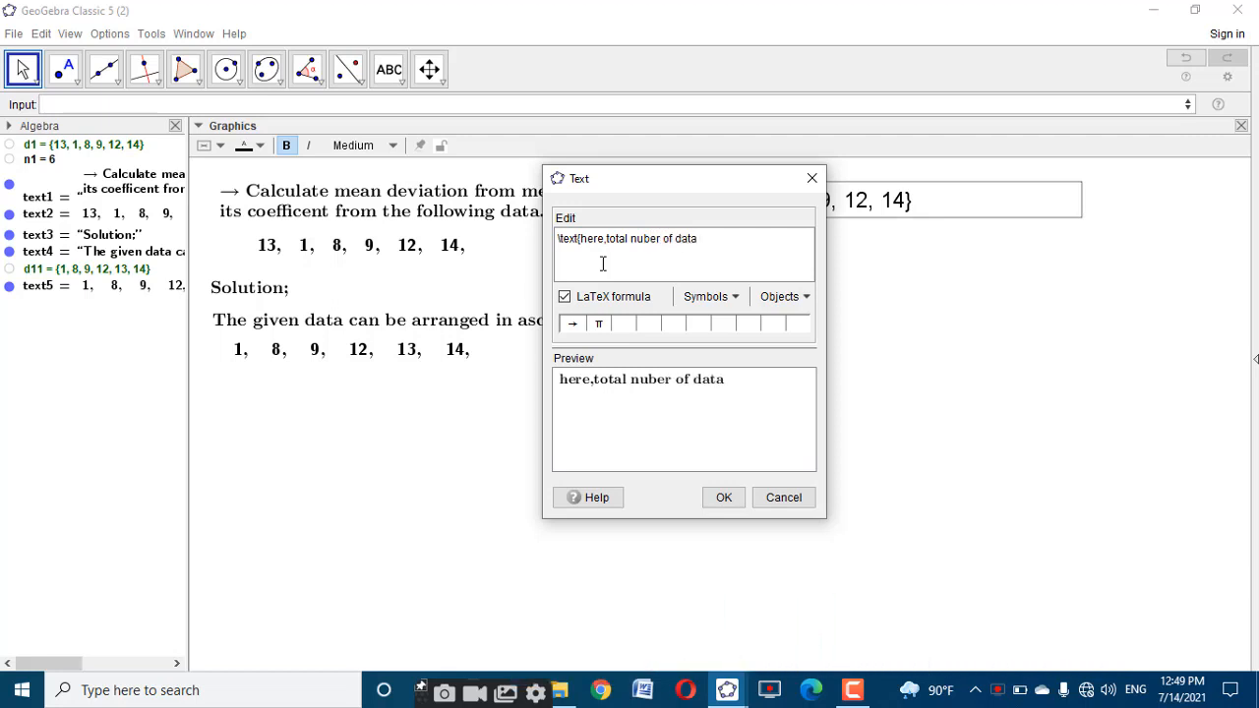
text( is)
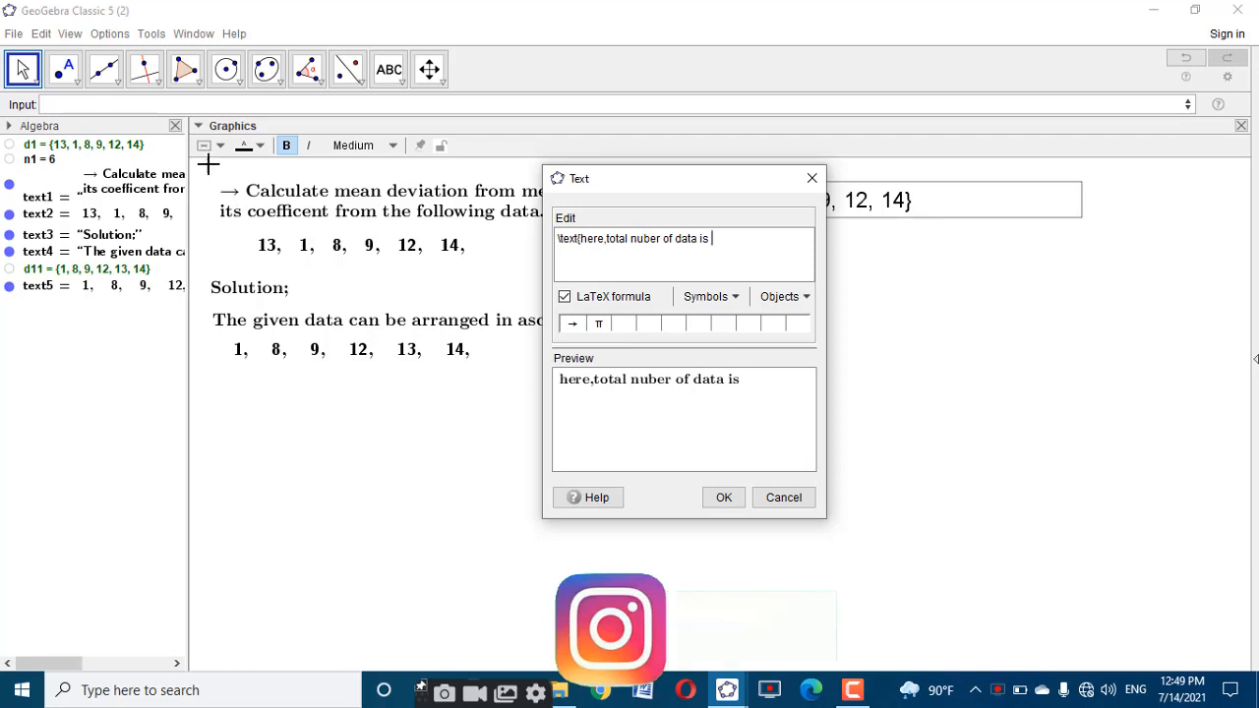
click(40, 159)
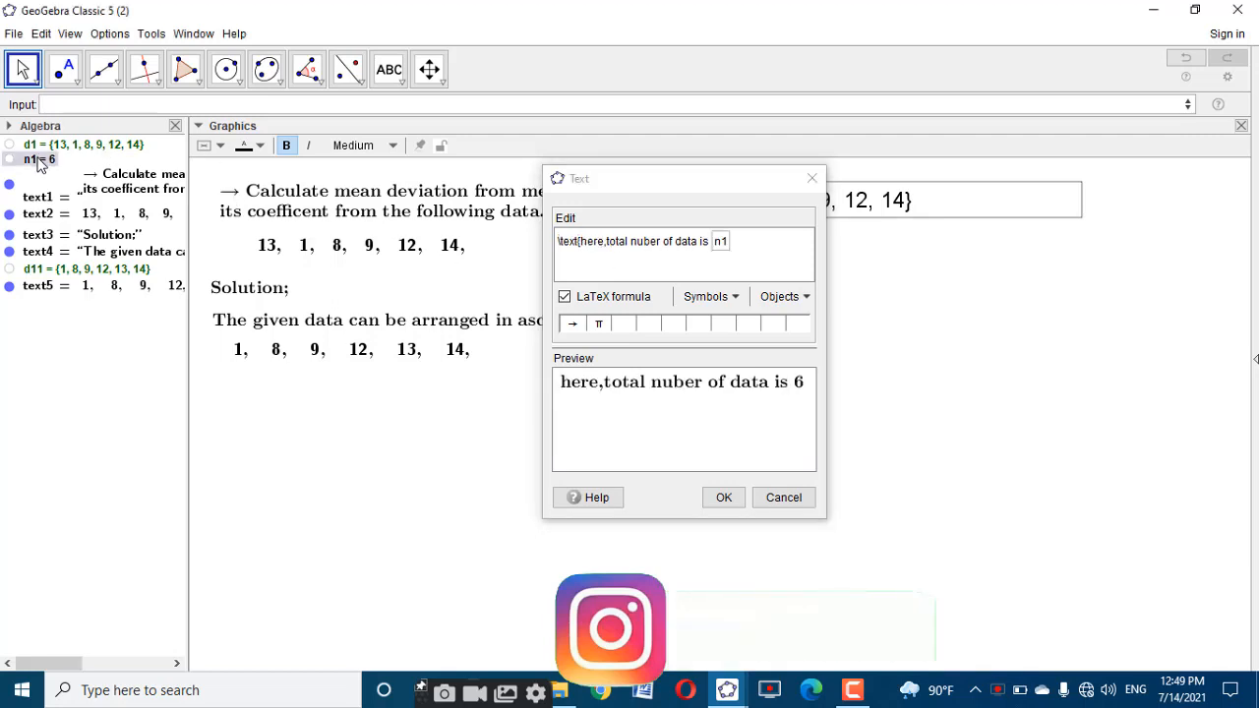
click(753, 244)
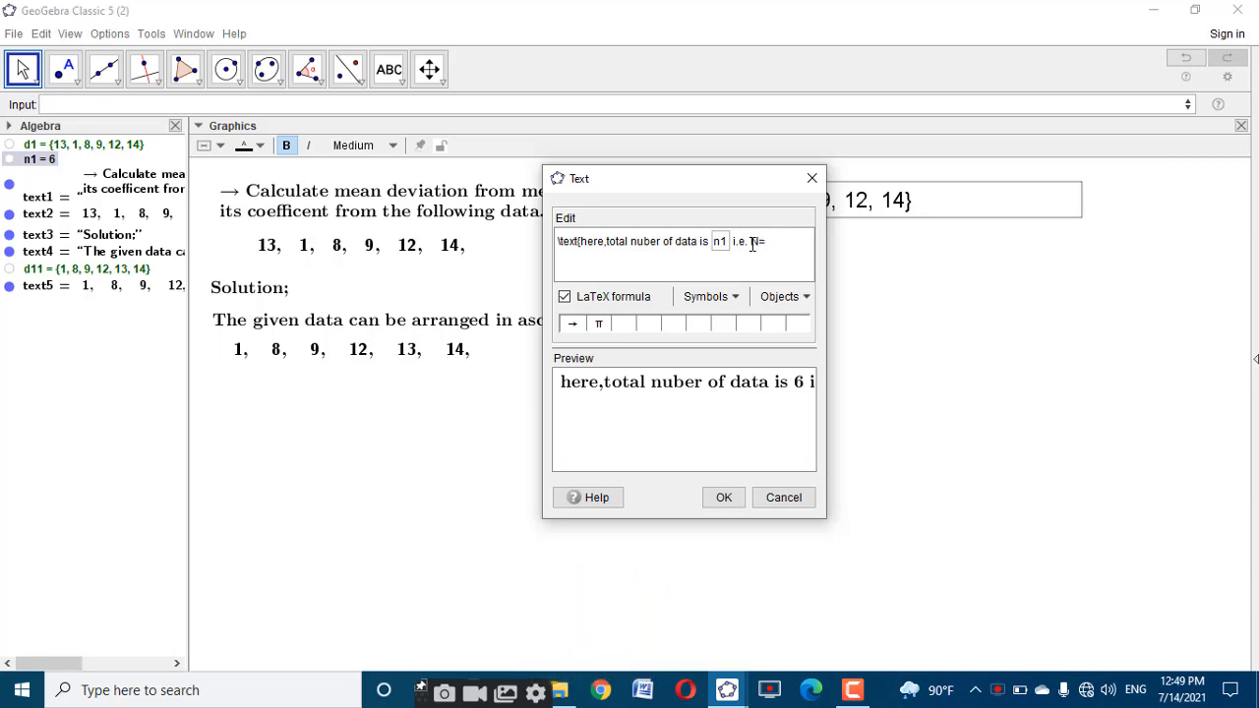
click(29, 159)
click(724, 496)
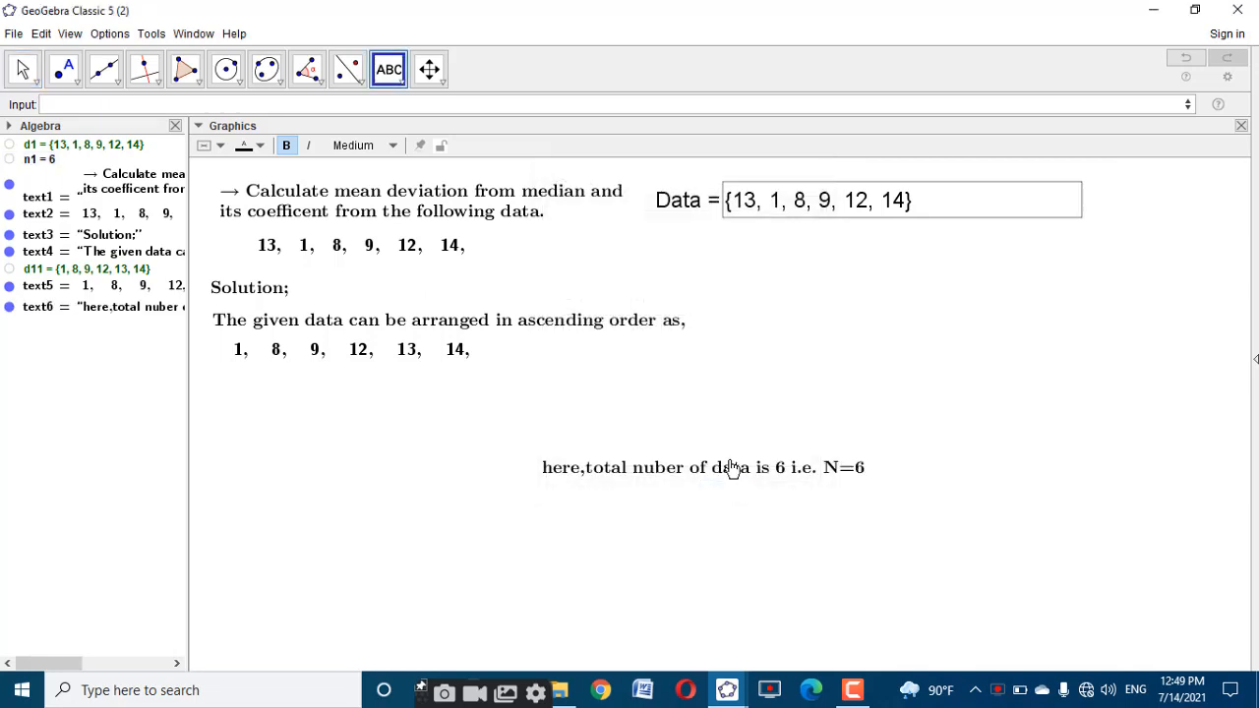
drag(727, 548, 401, 391)
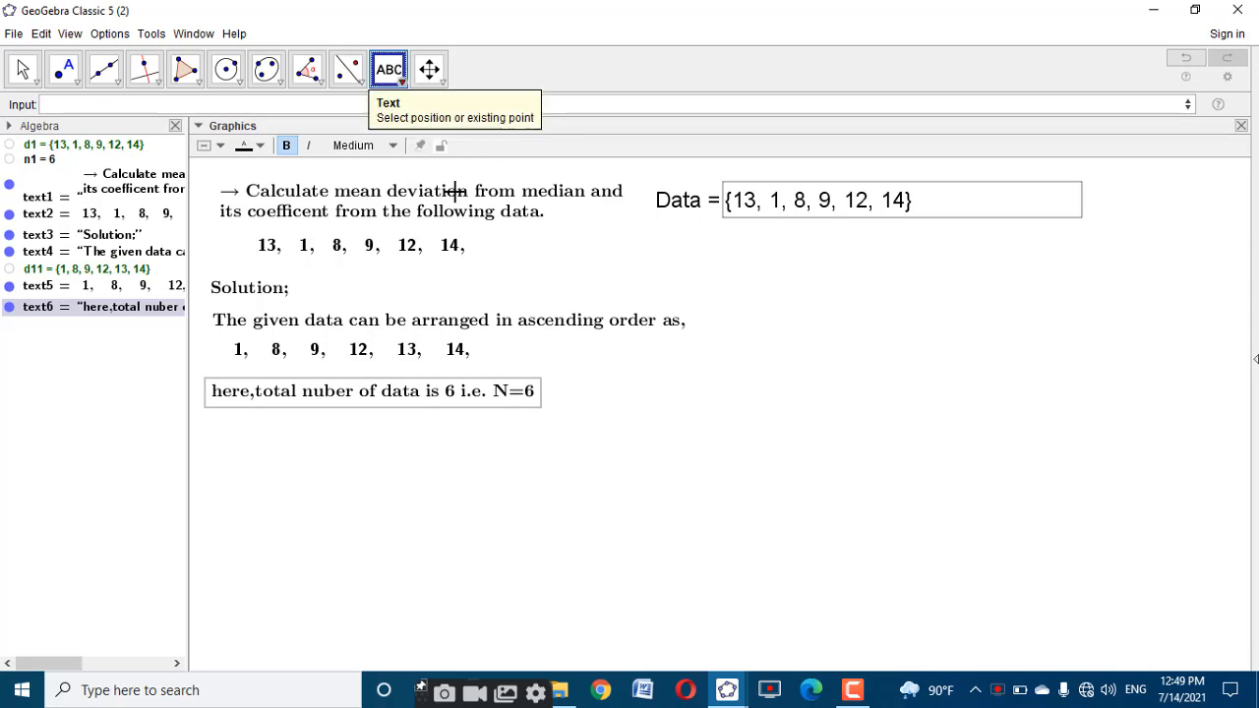
Add the LaTeX text "We Know that" and place it below the total number of data line
click(613, 441)
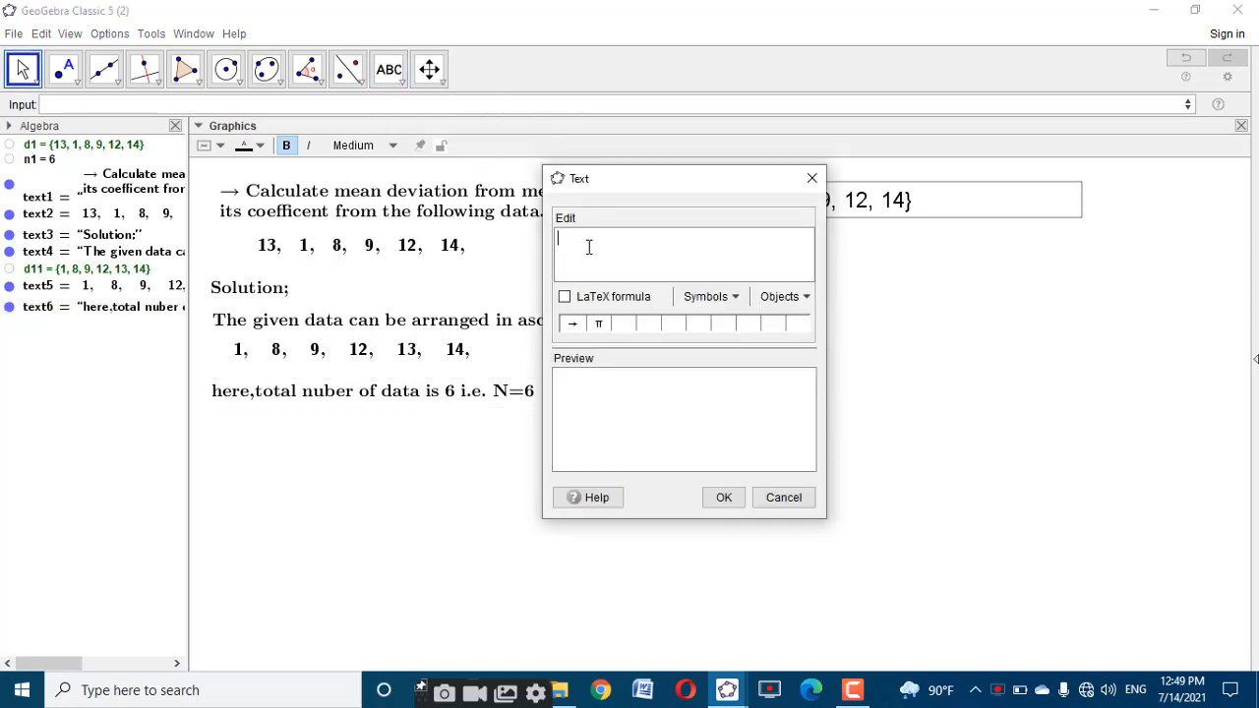
text(\text{We Know that)
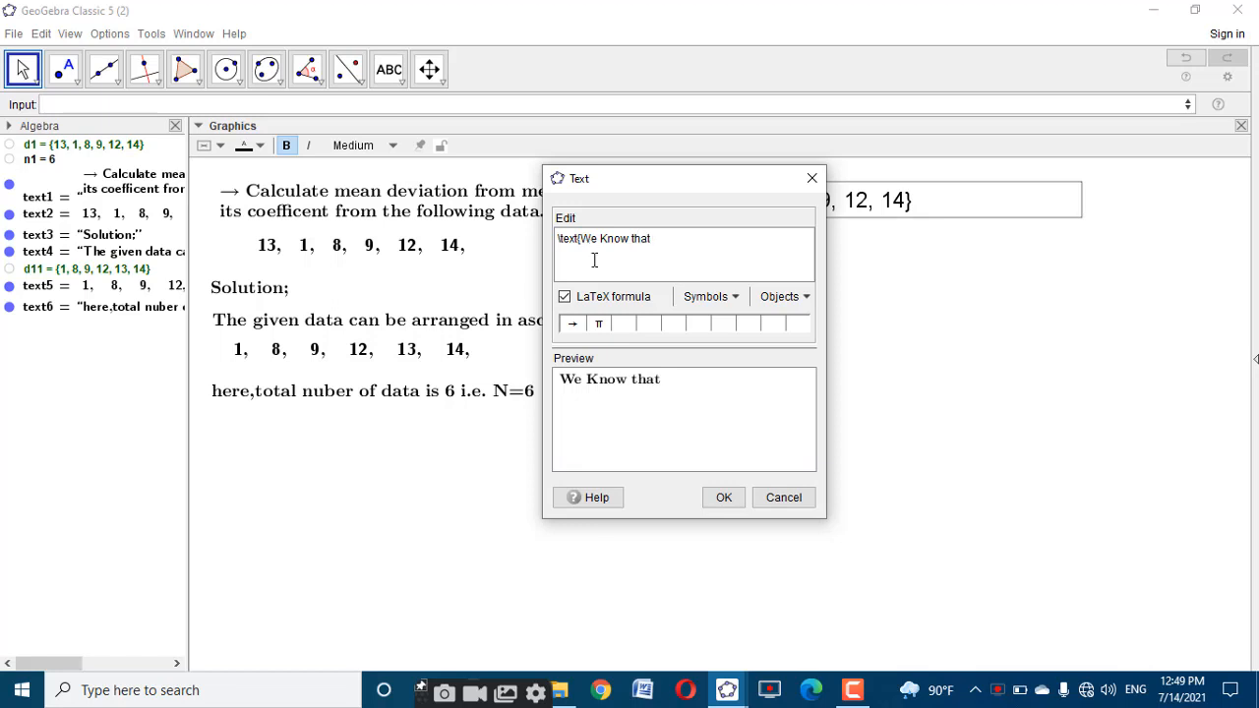
click(724, 498)
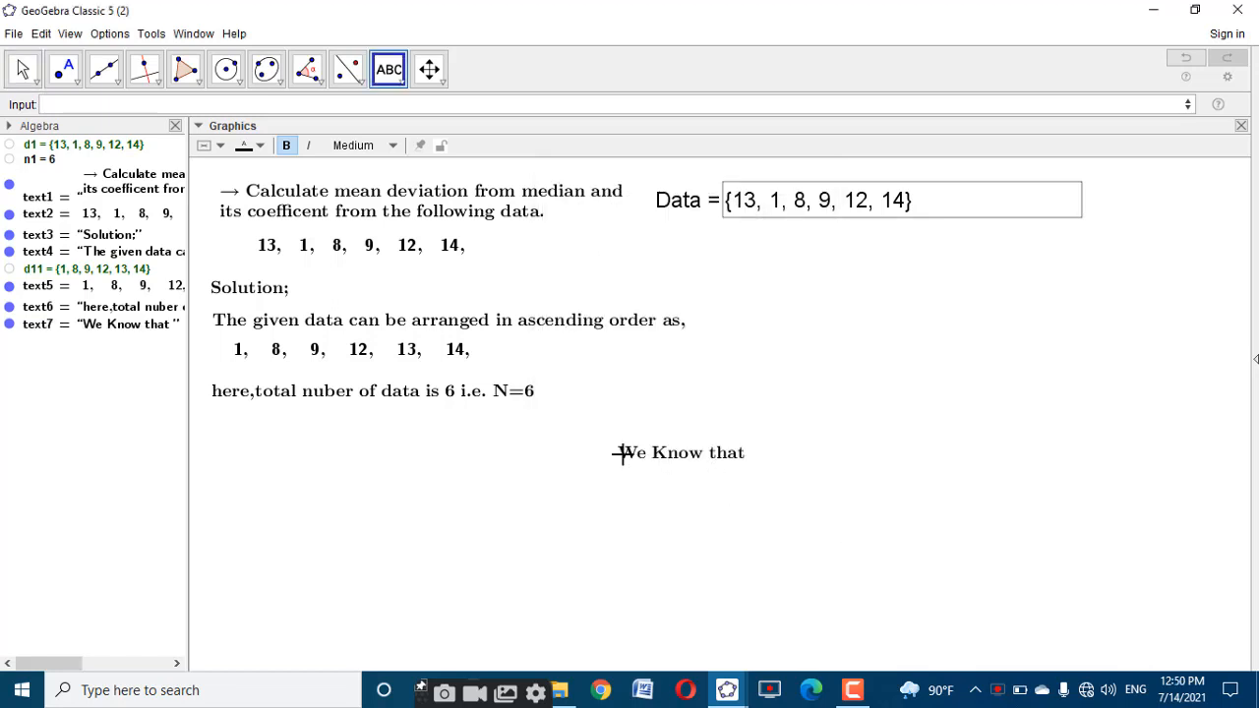
drag(623, 449, 364, 447)
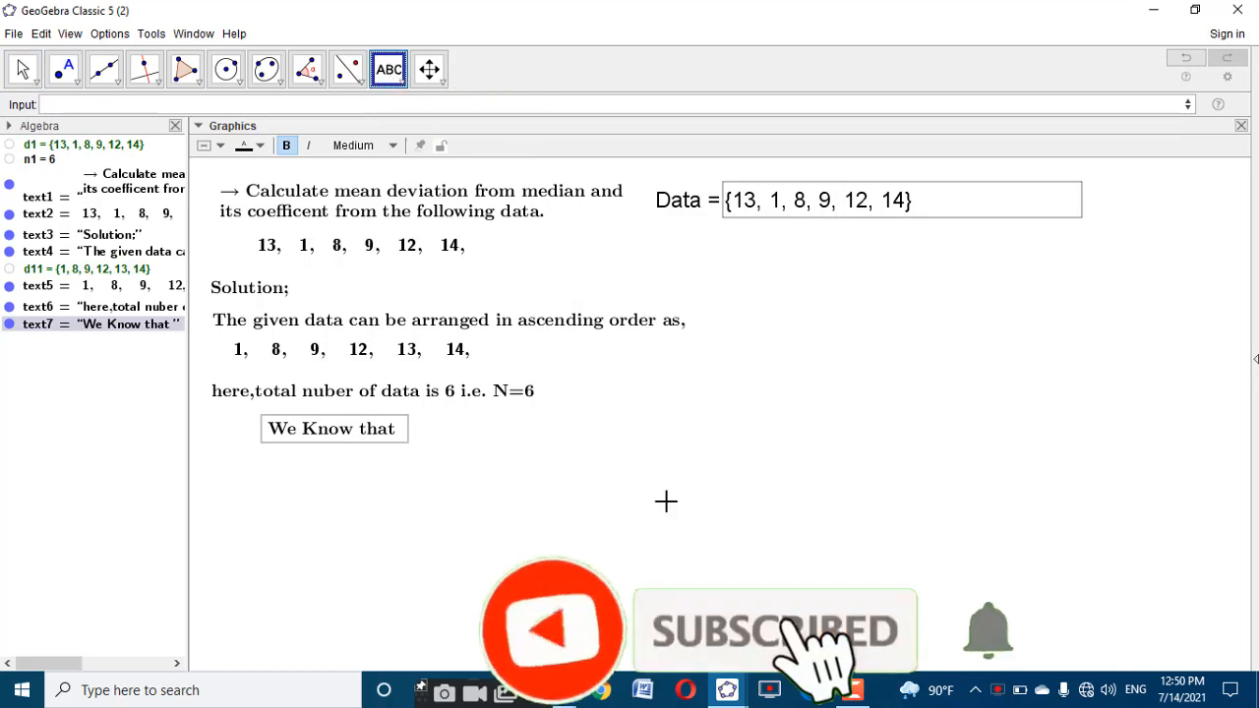
Start a new LaTeX text for the median formula with "\text{Median(M_d) ="
click(676, 411)
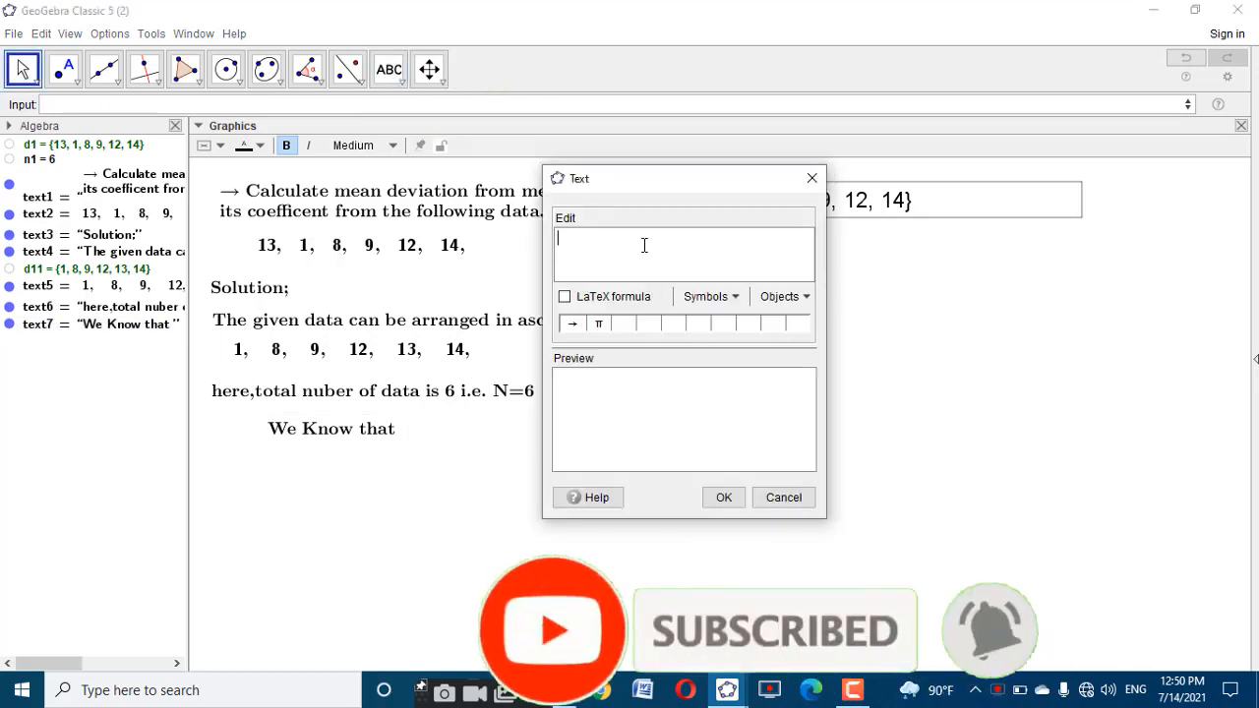
text(\)
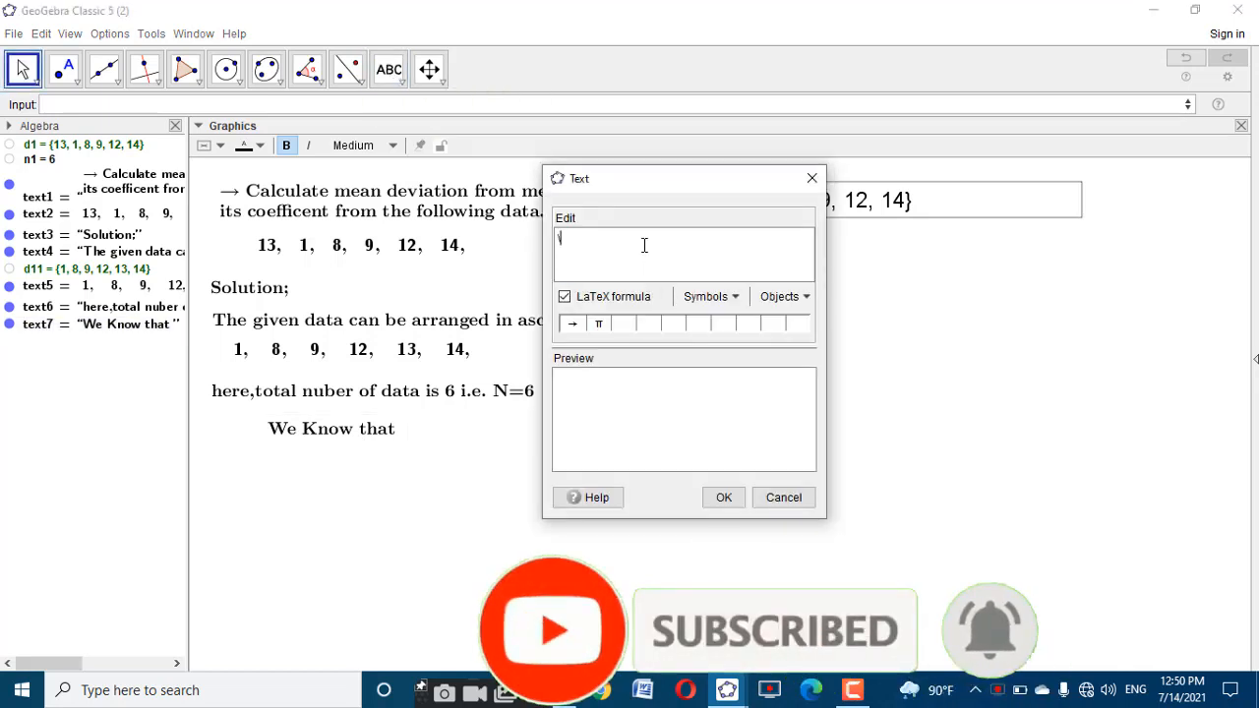
text(text)
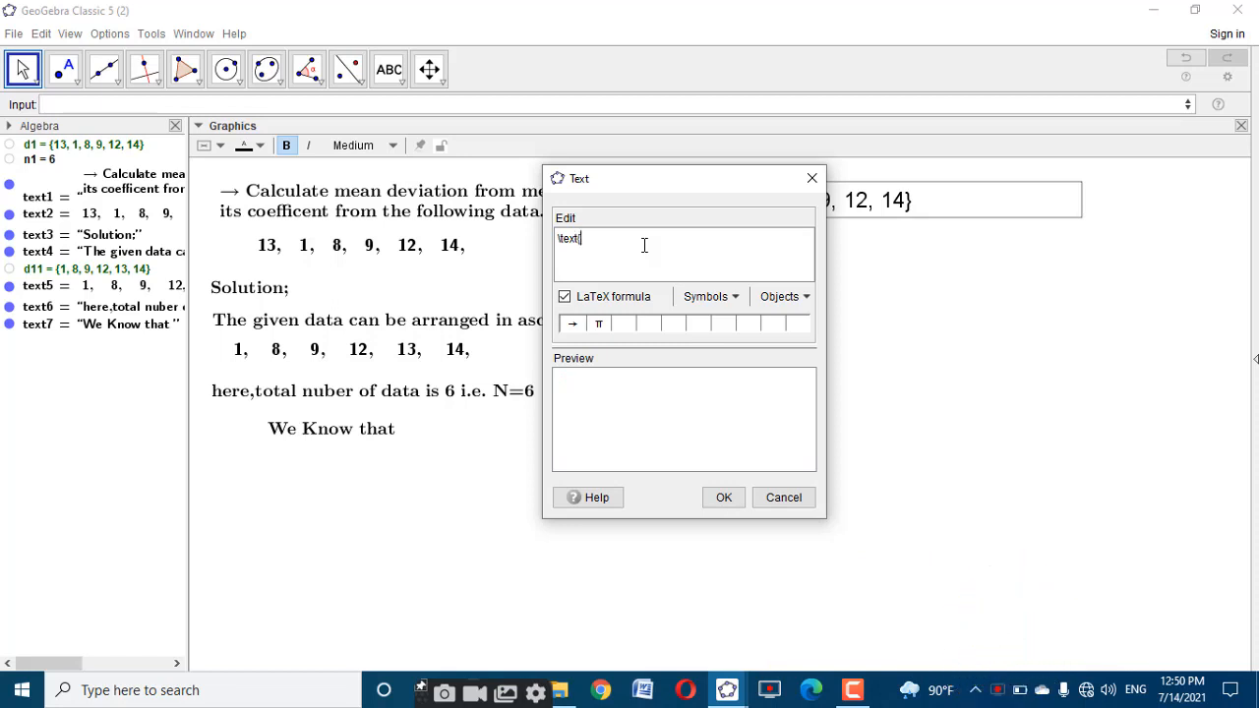
text({Med)
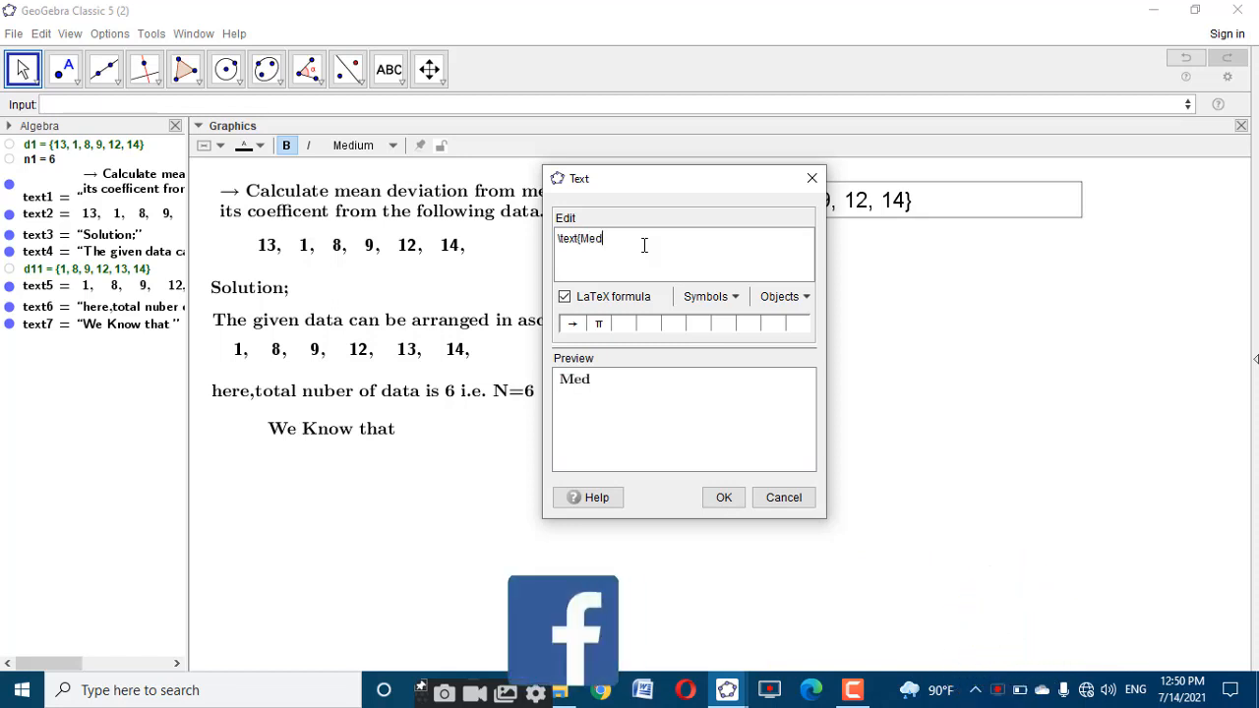
text(ian)
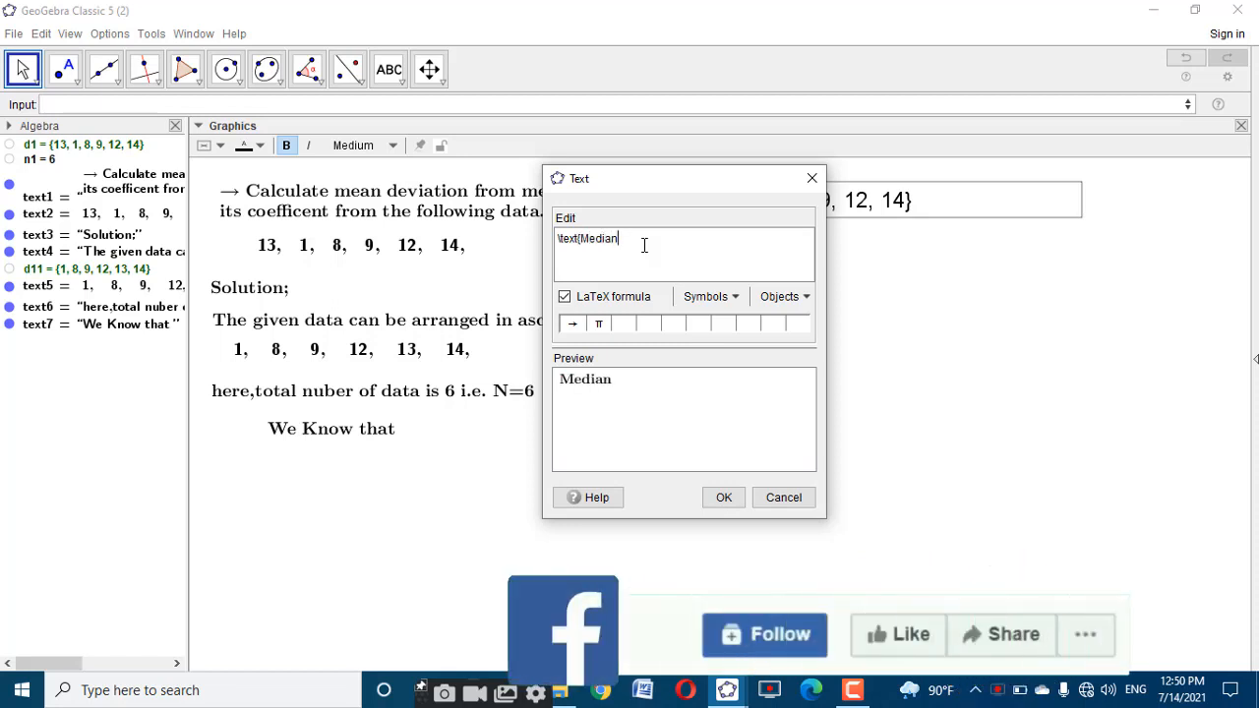
text((M)
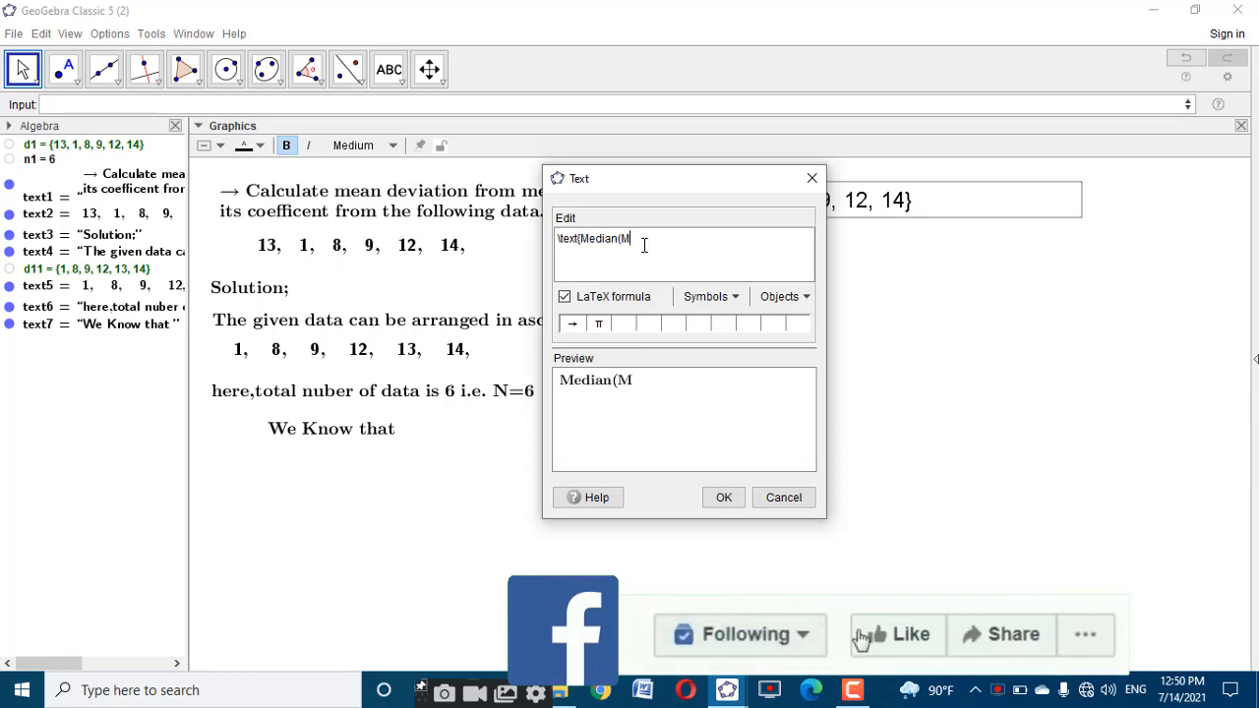
text(_d)=)
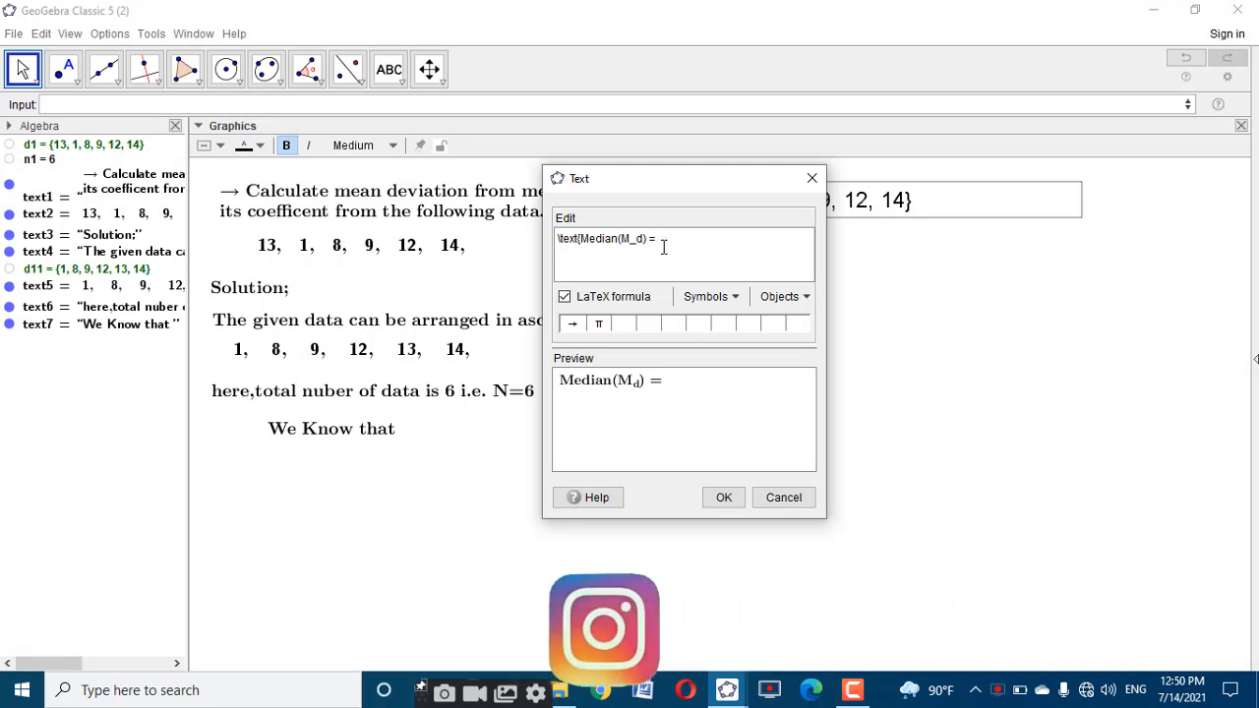
Complete the formula with "\left(\frac{N+1}{2}\right)^{th} term", copy its code, and place the text below "We Know that"
text(\left()
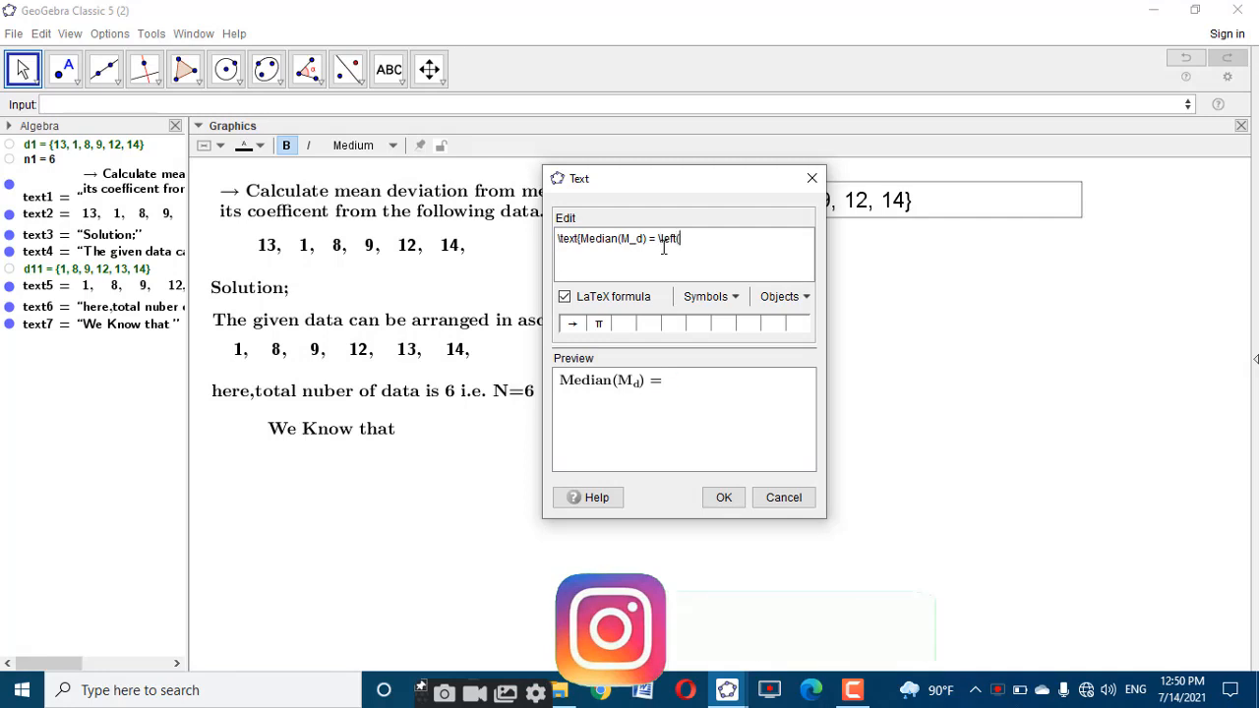
text(\frac{N+1}{2}\right)^{th} term)
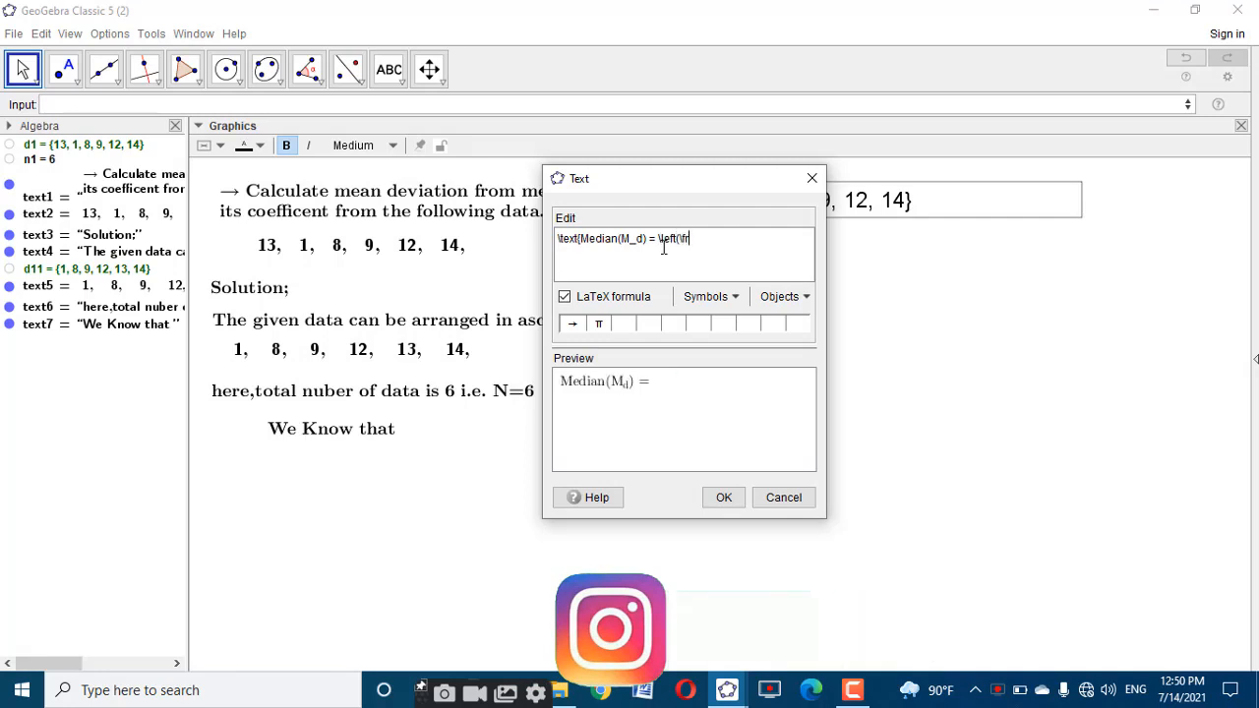
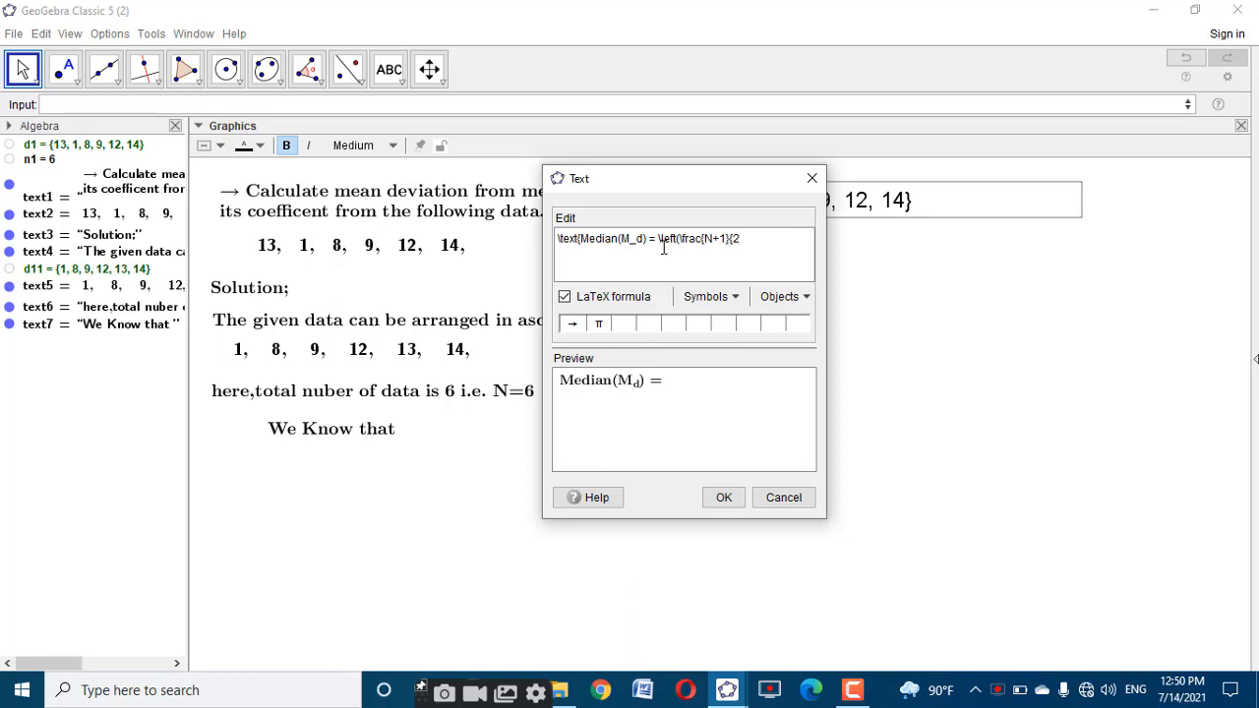
text(i)
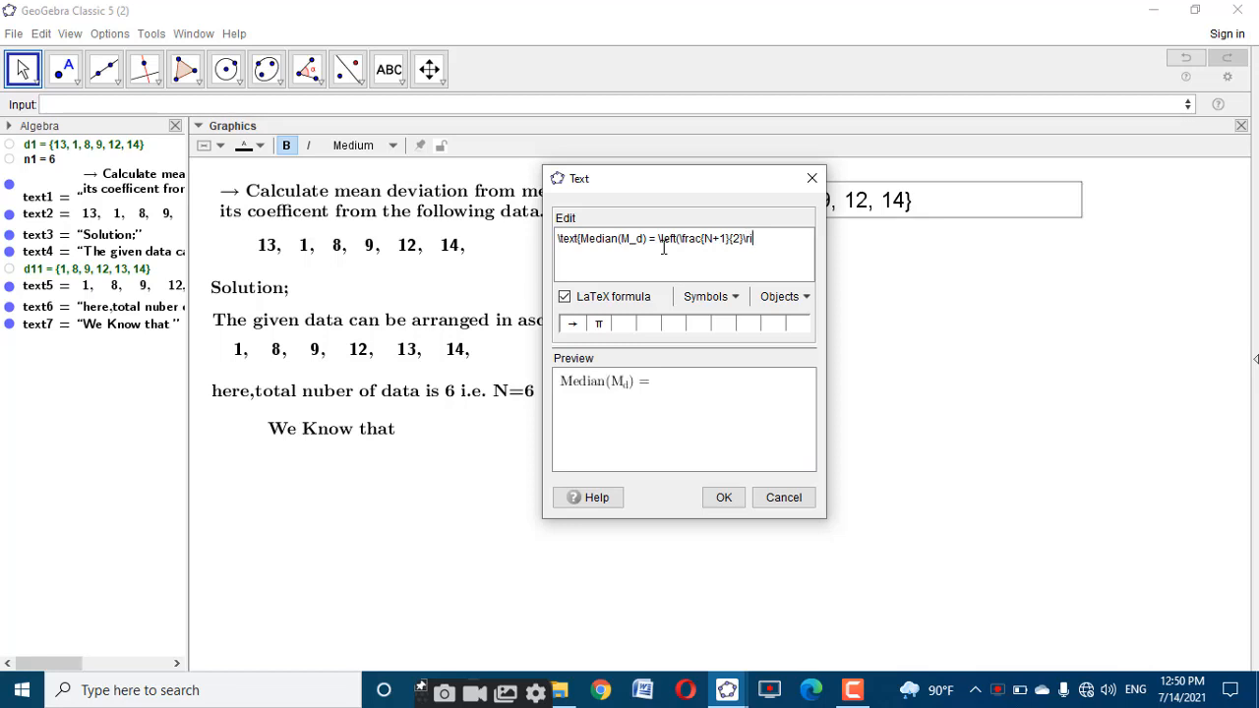
text(ght))
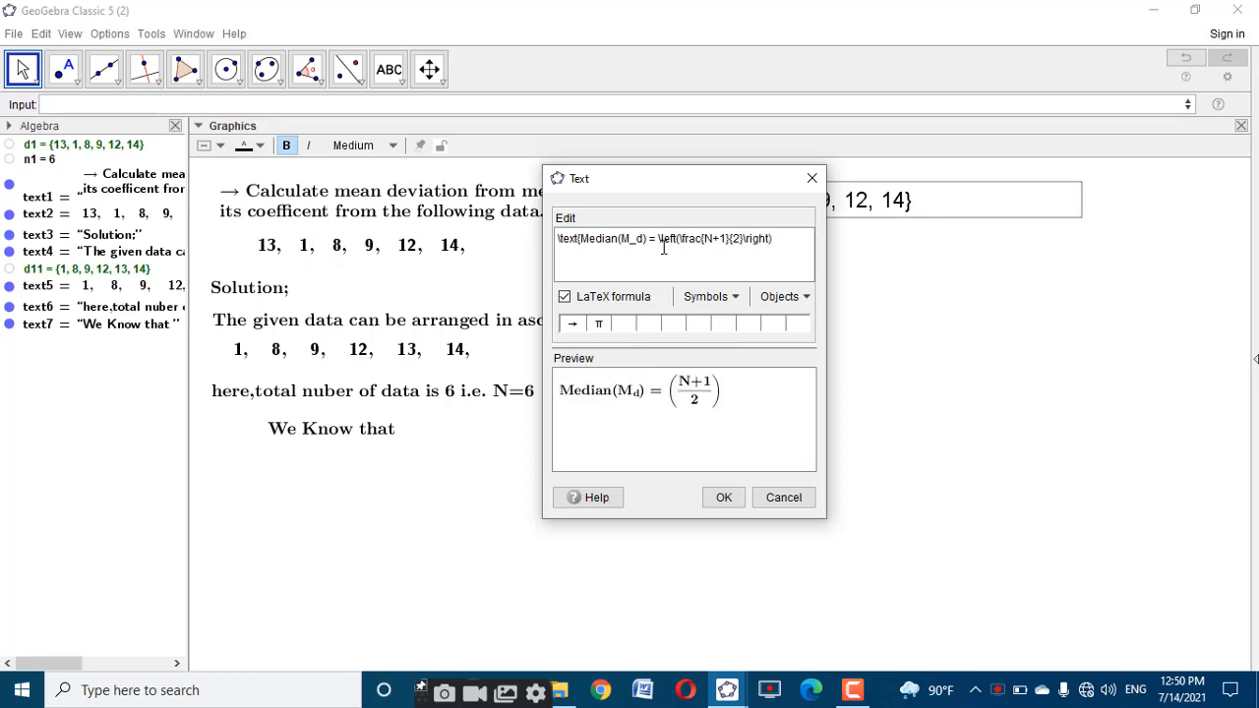
text(^{th})
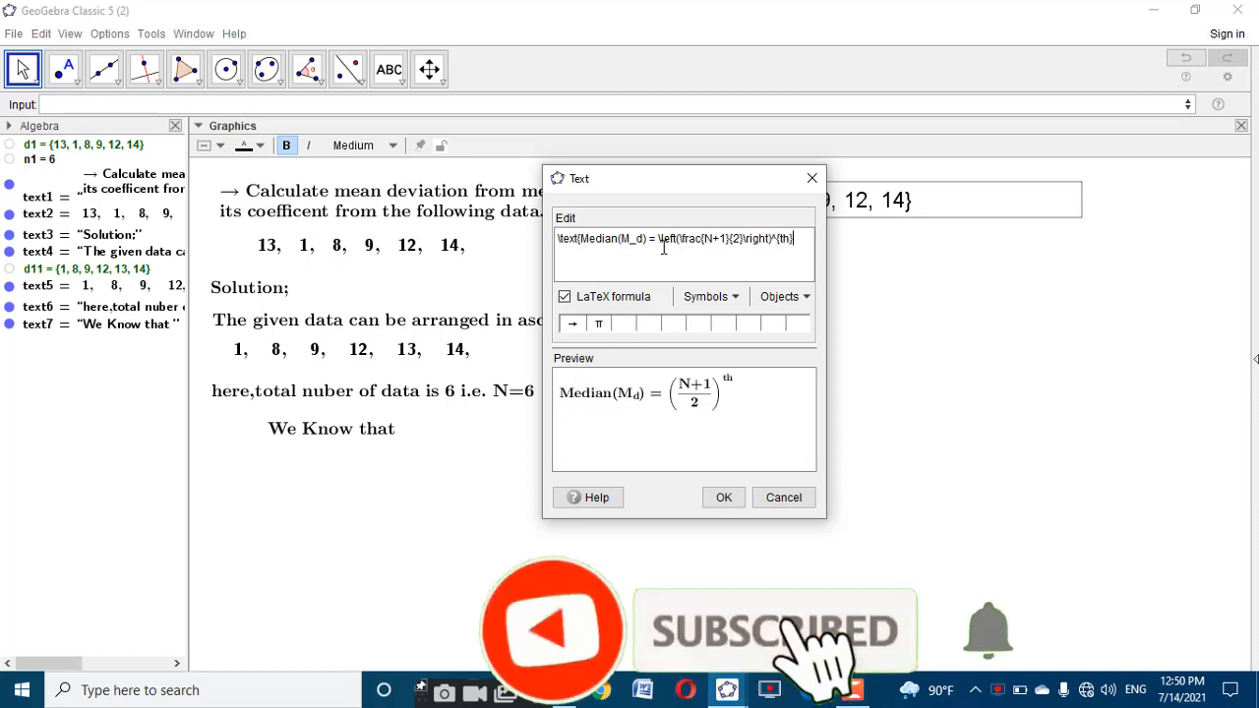
text( term)
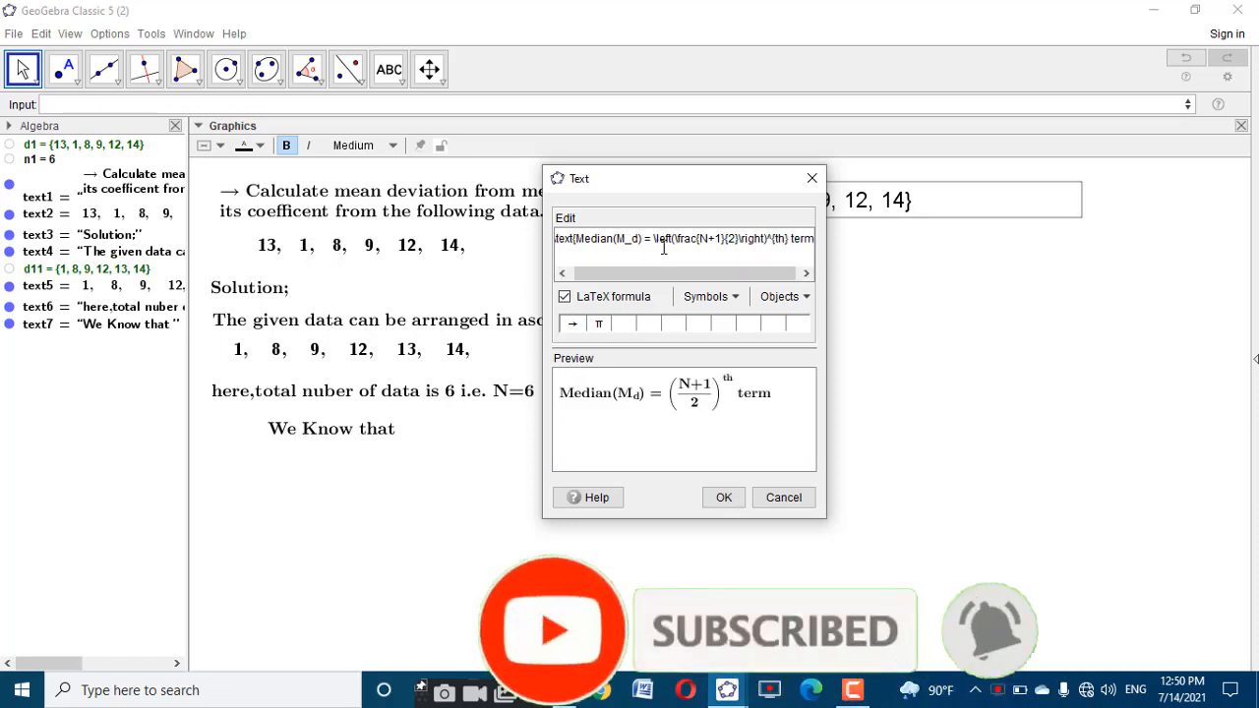
key(ctrl+a)
key(ctrl+c)
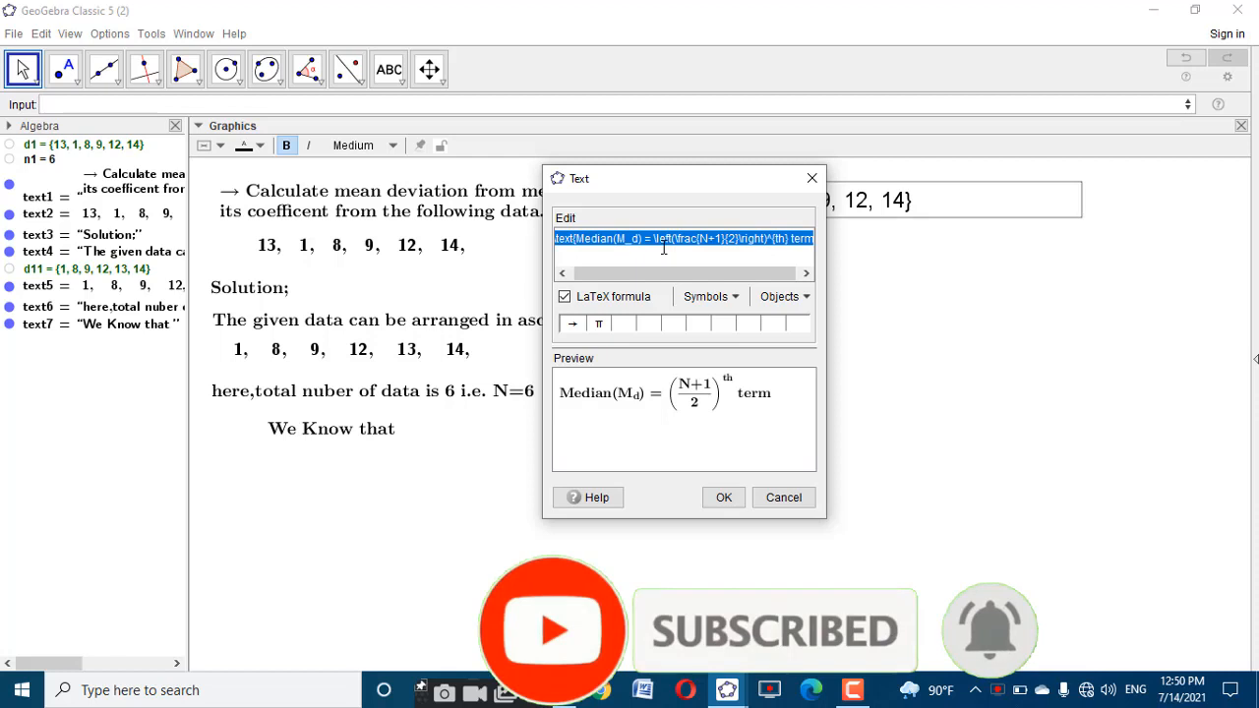
click(710, 498)
drag(817, 570, 354, 480)
Add a copy of the formula without "Median(M_d)", replacing N with the linked object n1, and place it below the median formula
click(597, 500)
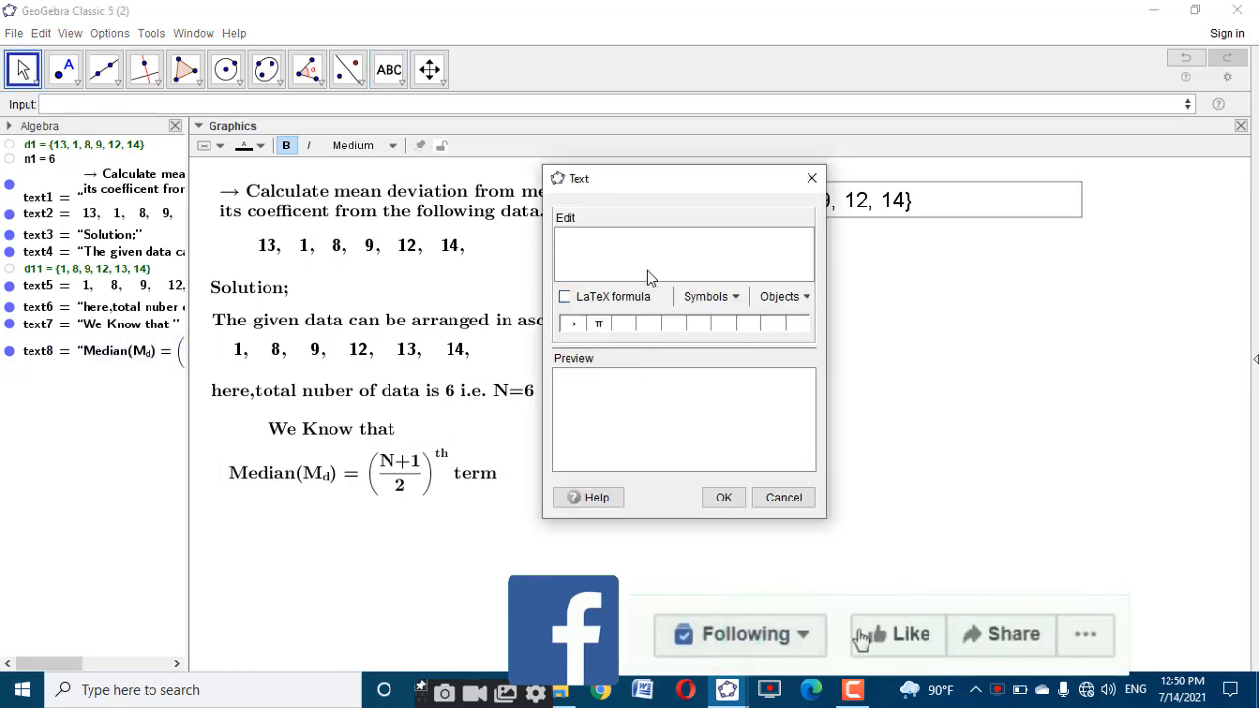
key(ctrl+v)
drag(645, 238, 578, 239)
key(BackSpace)
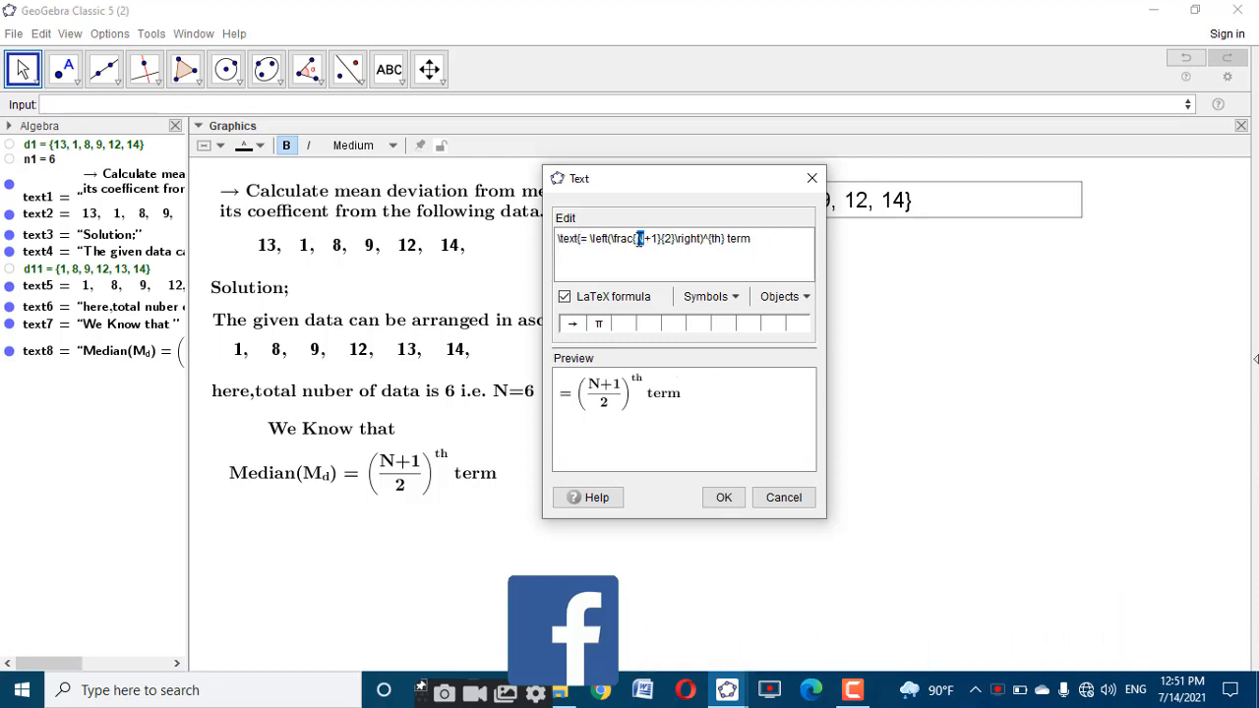
key(BackSpace)
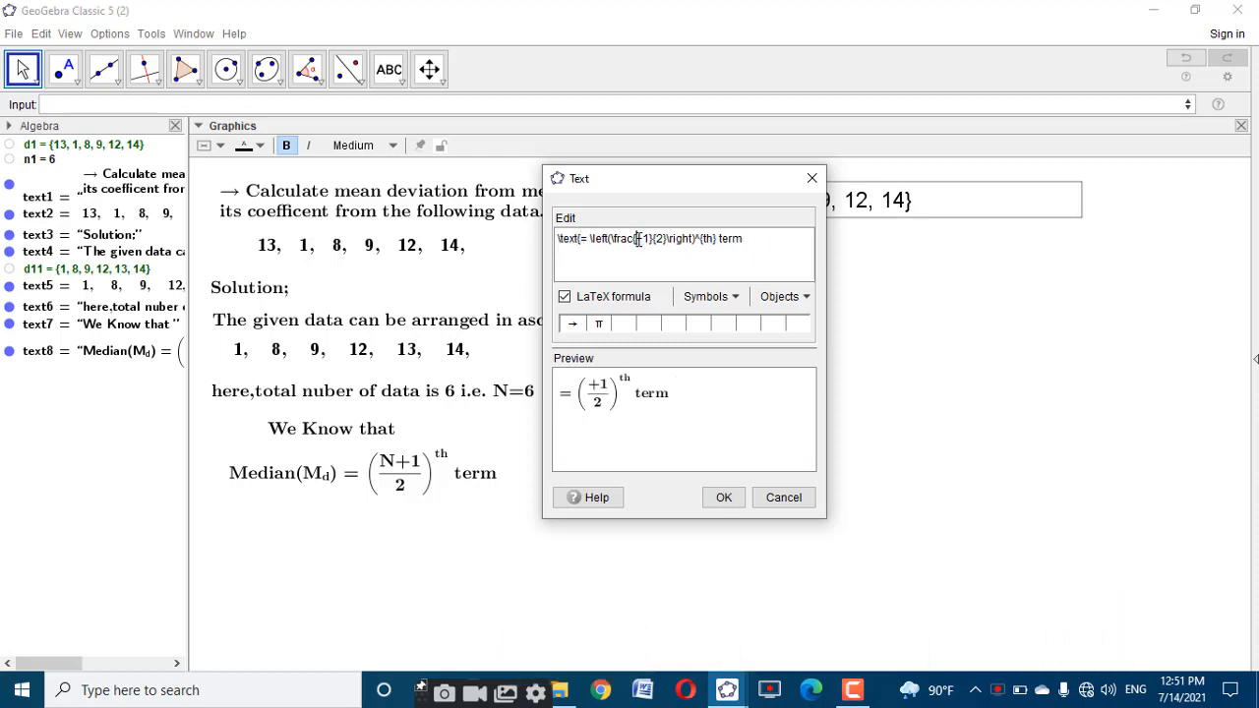
click(46, 160)
click(724, 497)
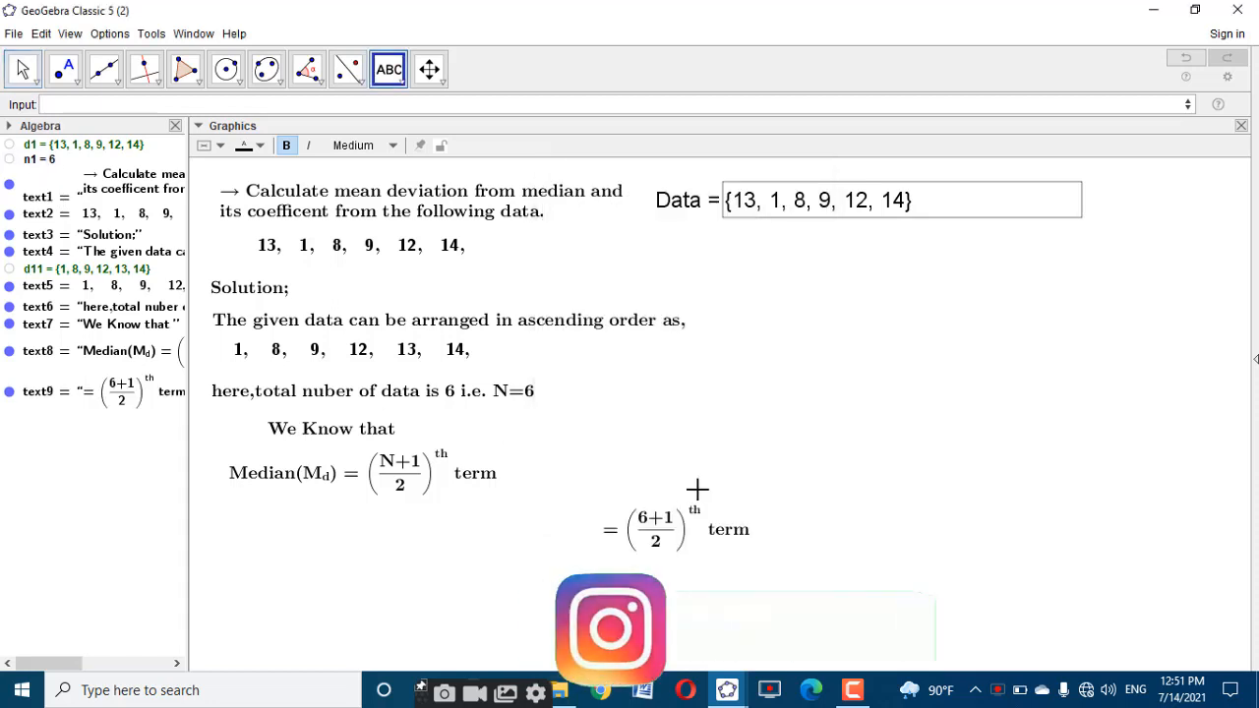
drag(681, 557, 433, 563)
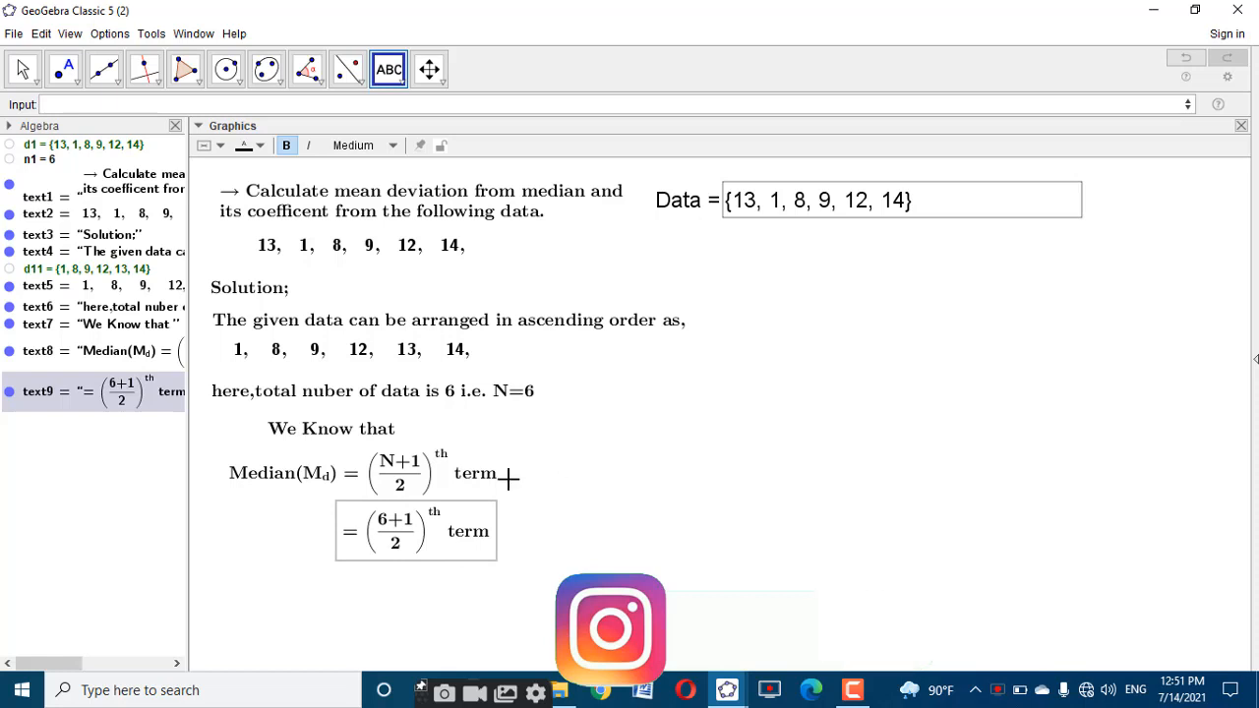
Define a new number as n1+1 and rename it n11
click(705, 514)
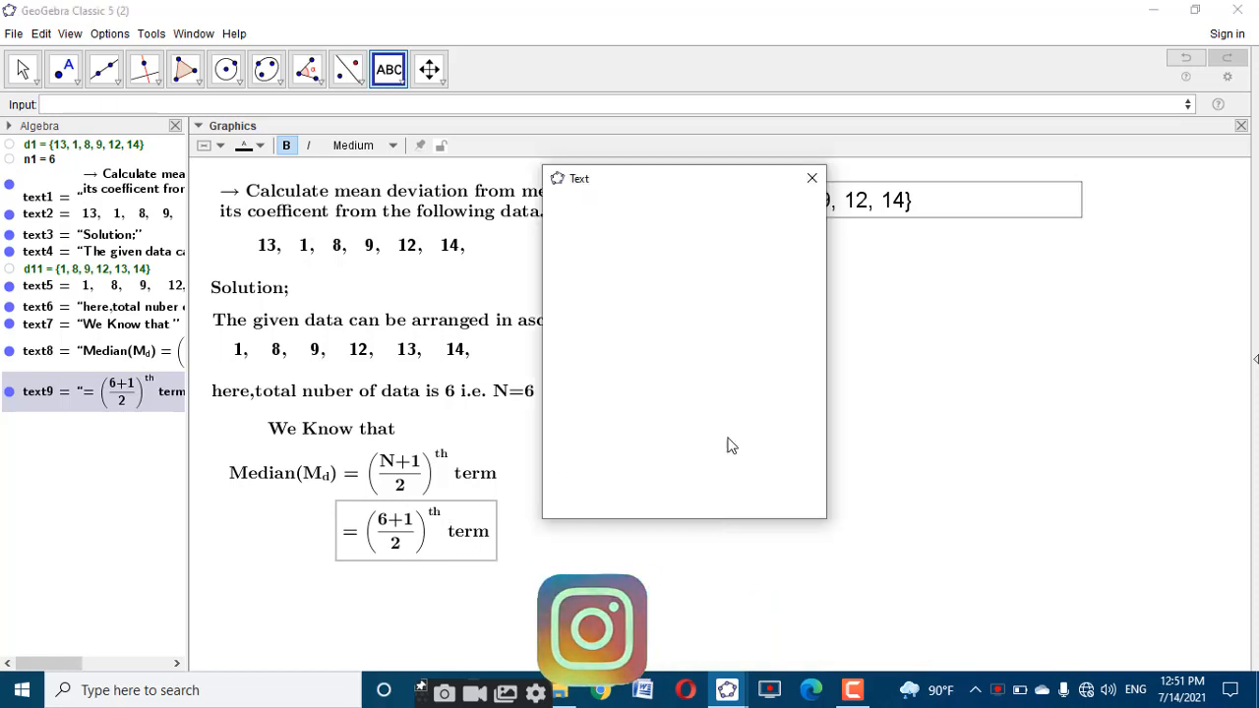
click(812, 178)
click(279, 107)
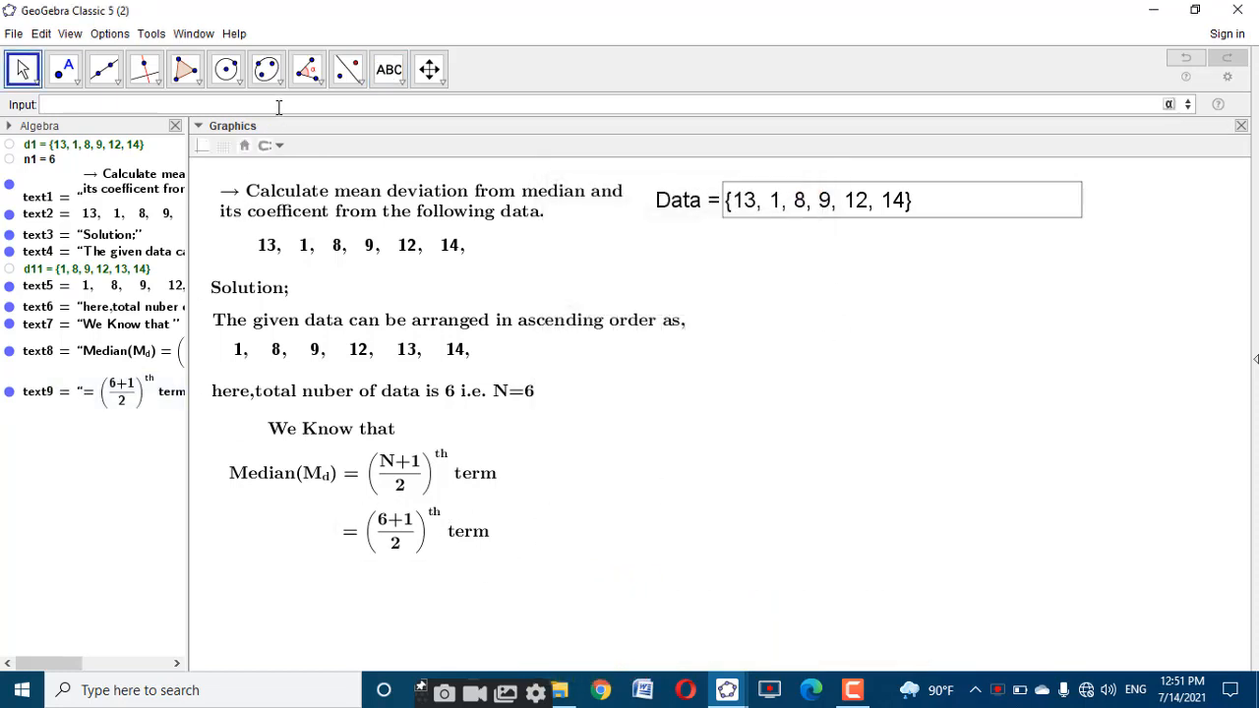
text(n1)
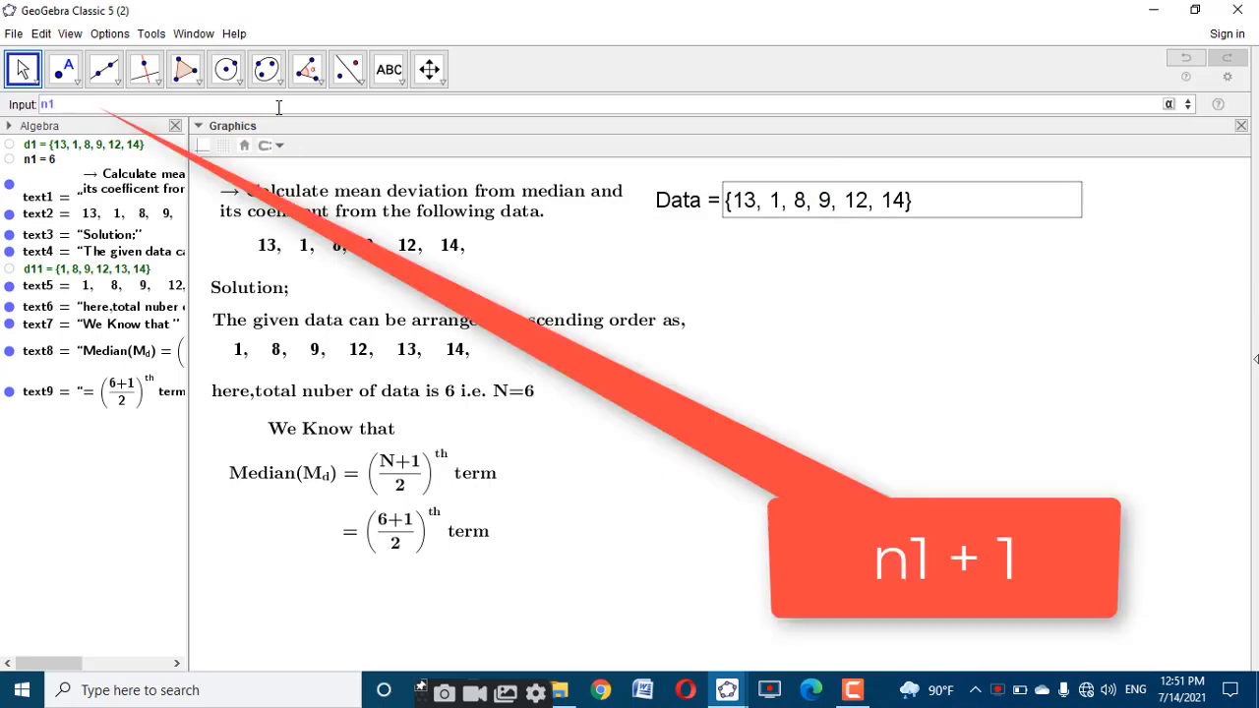
text(+1)
key(Return)
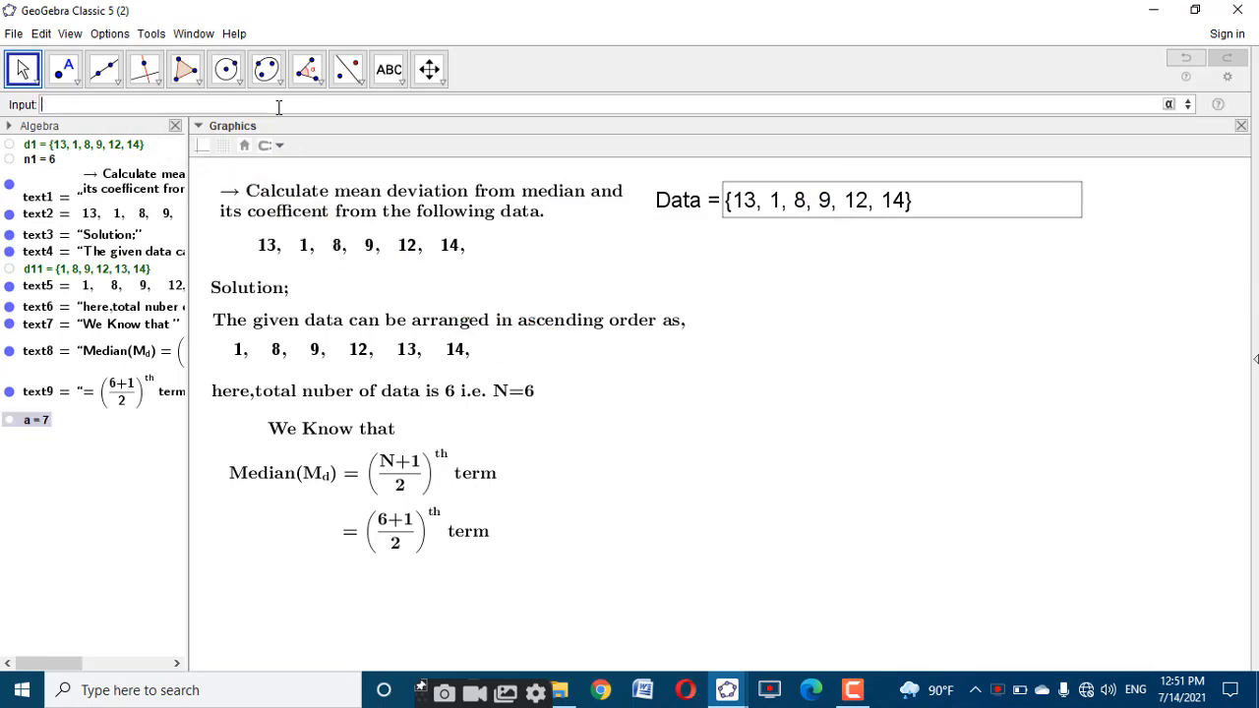
right_click(45, 421)
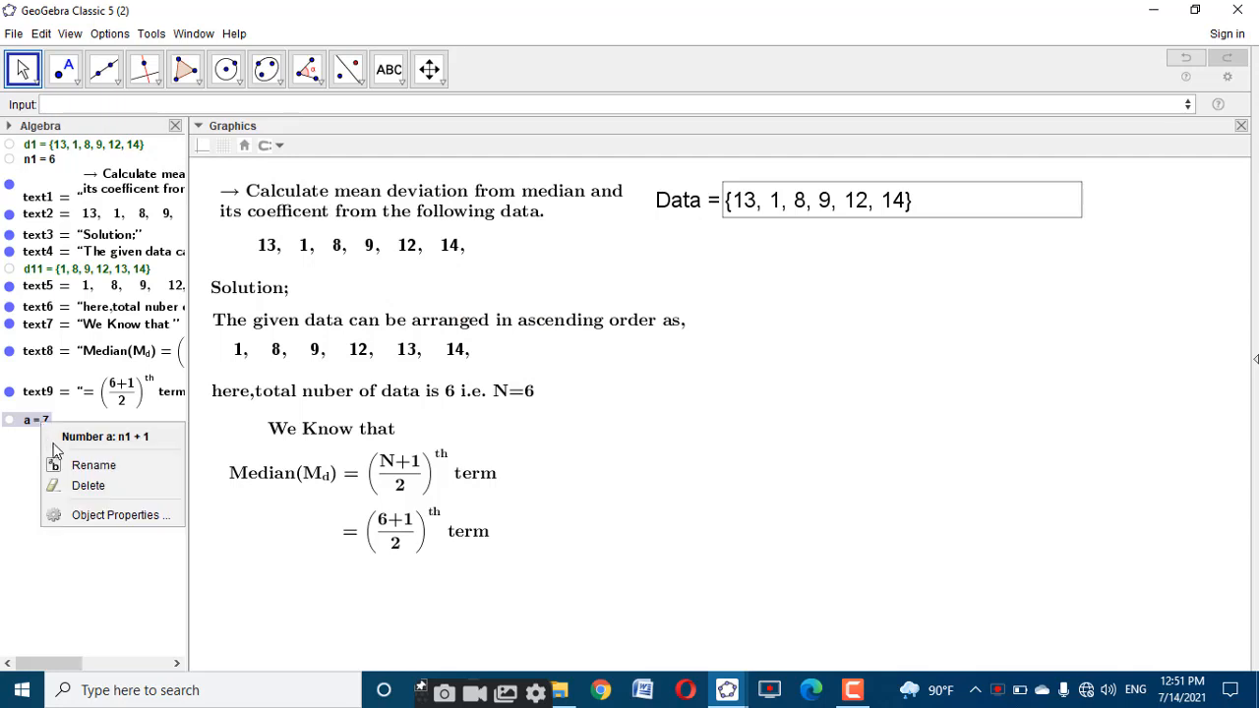
click(59, 463)
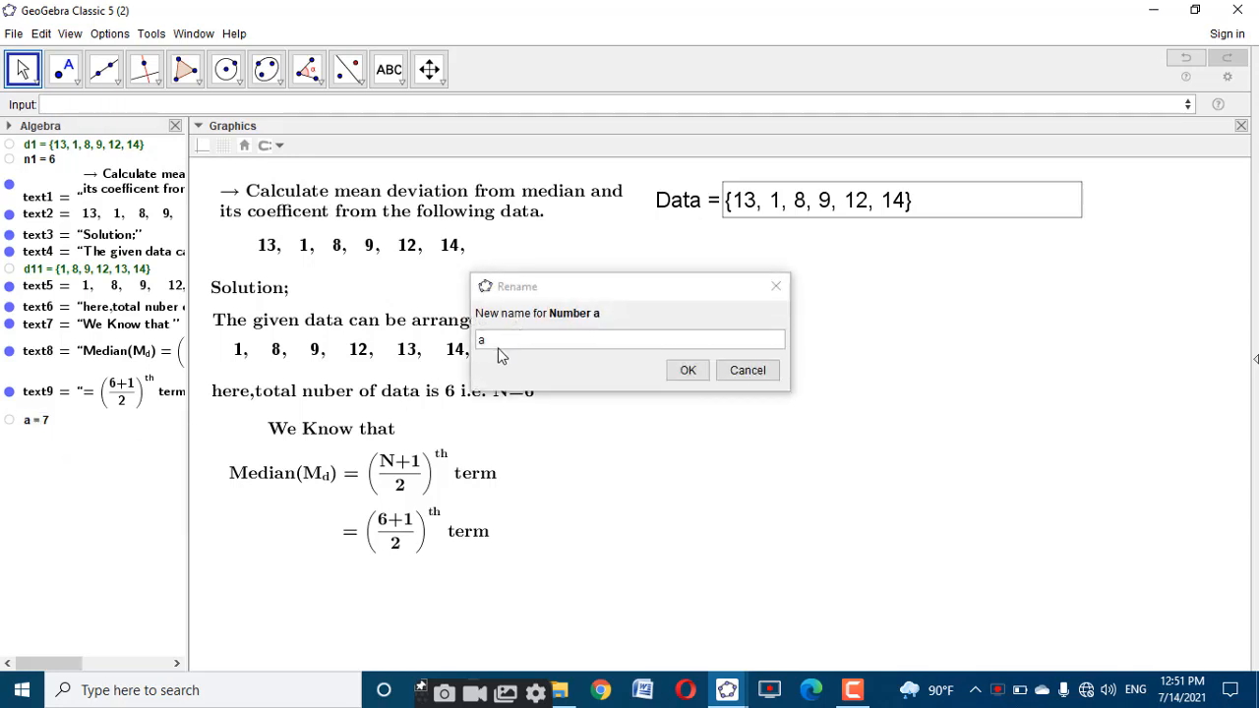
text(n11)
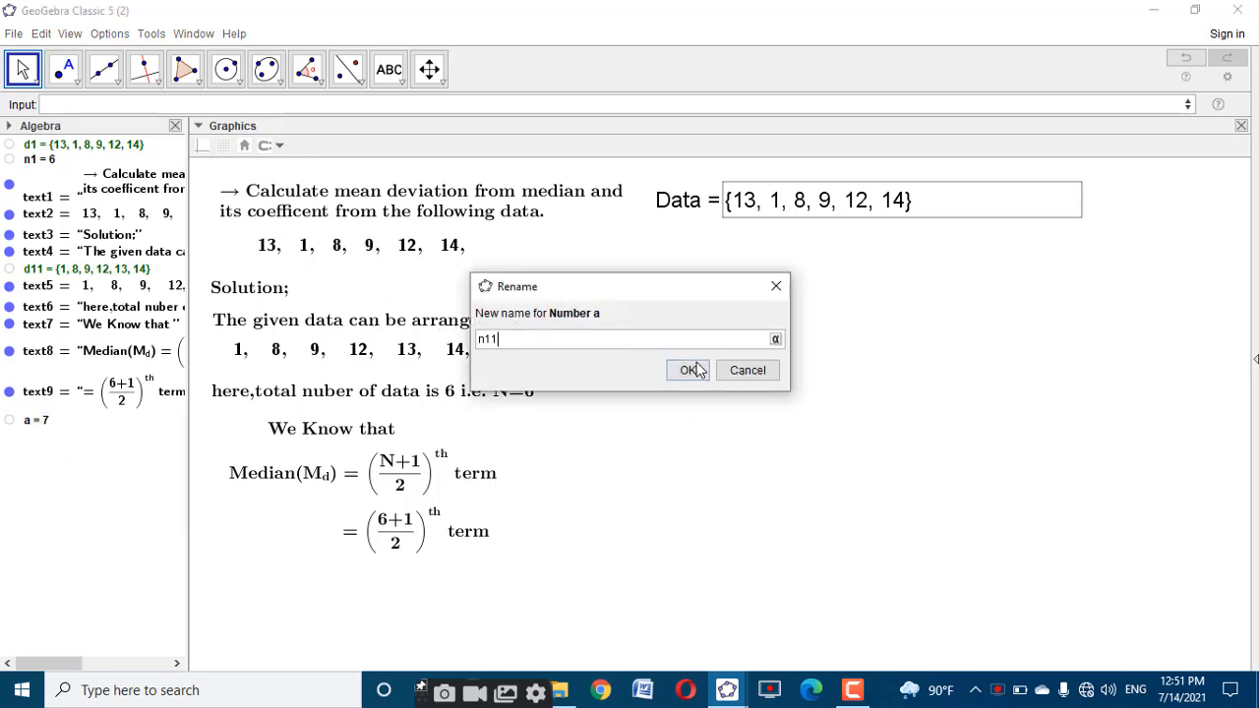
click(687, 370)
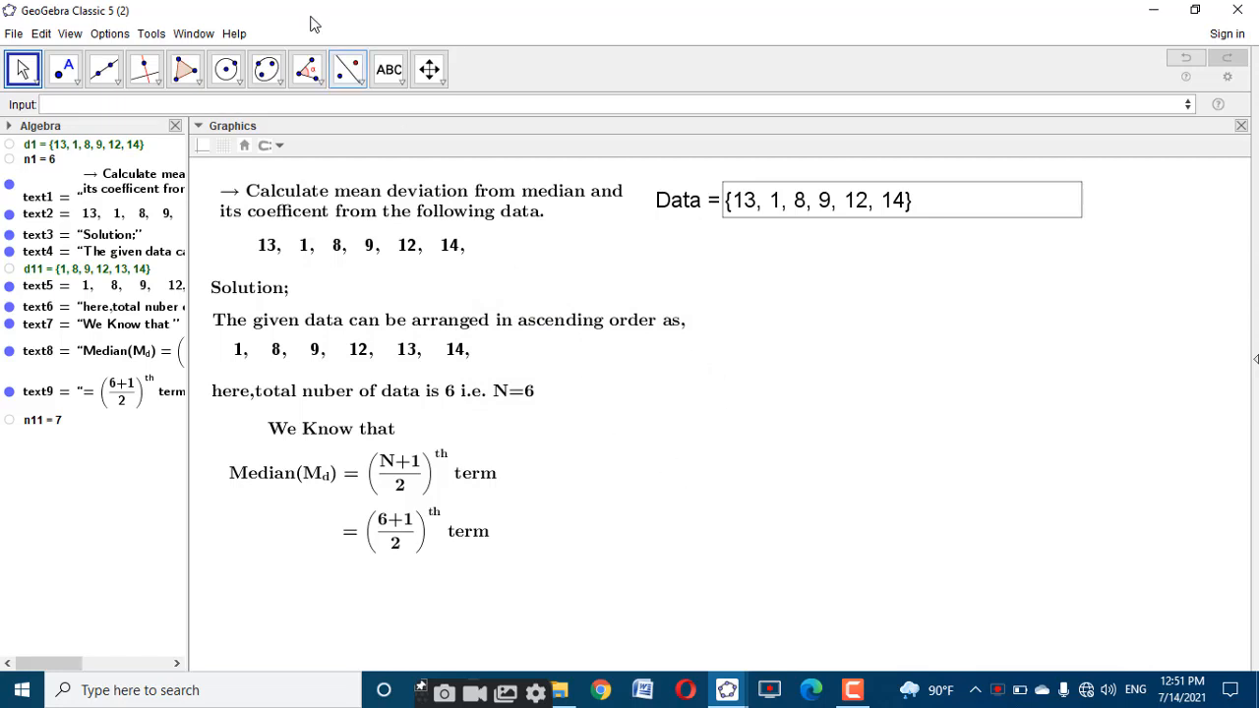
Add another formula copy without "Median(M_d)", with linked object n11 replacing the numerator N+1, and place it below the substituted n1 line
click(390, 68)
click(651, 531)
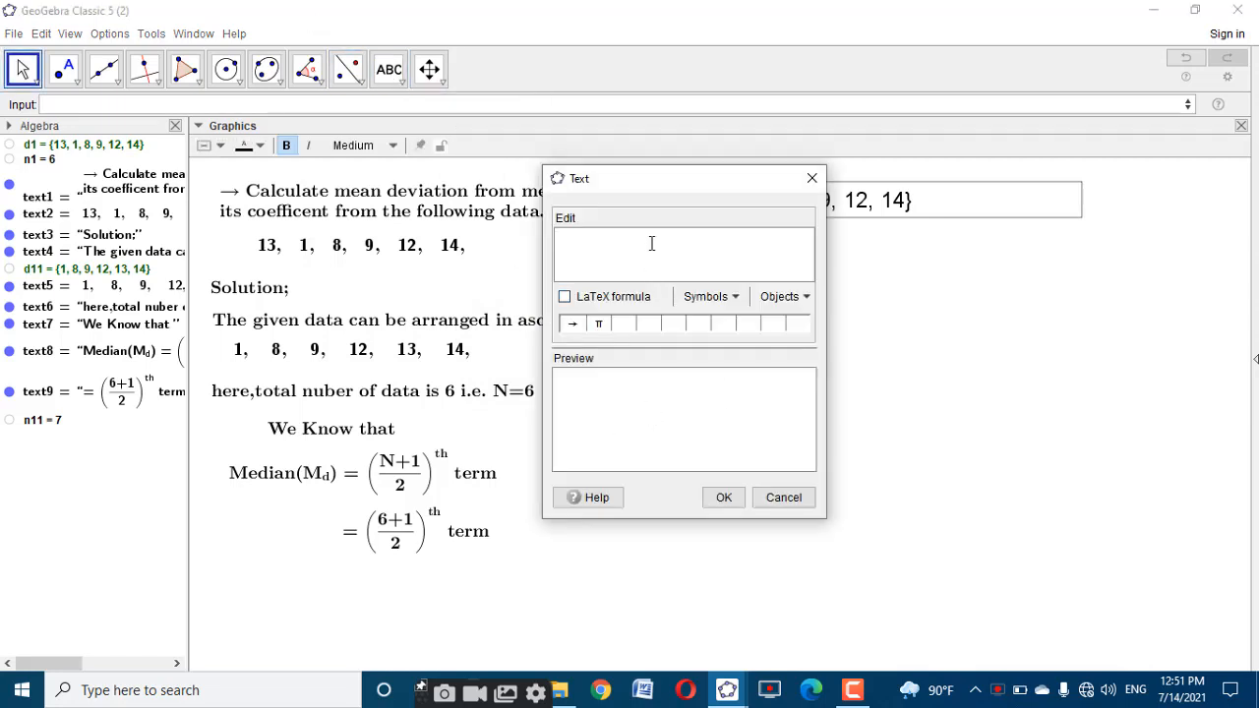
text(\text{Median(M_d) =\left(\frac{N+1}{2}\right)^{th} term})
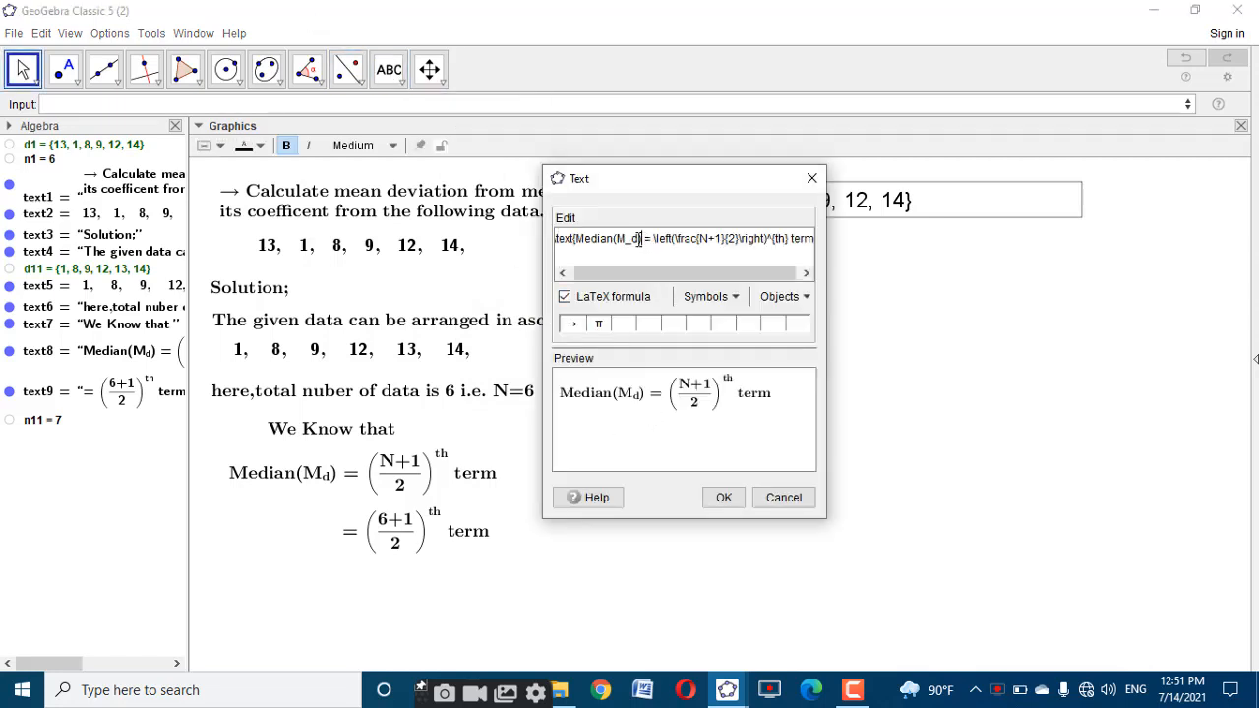
drag(639, 238, 598, 243)
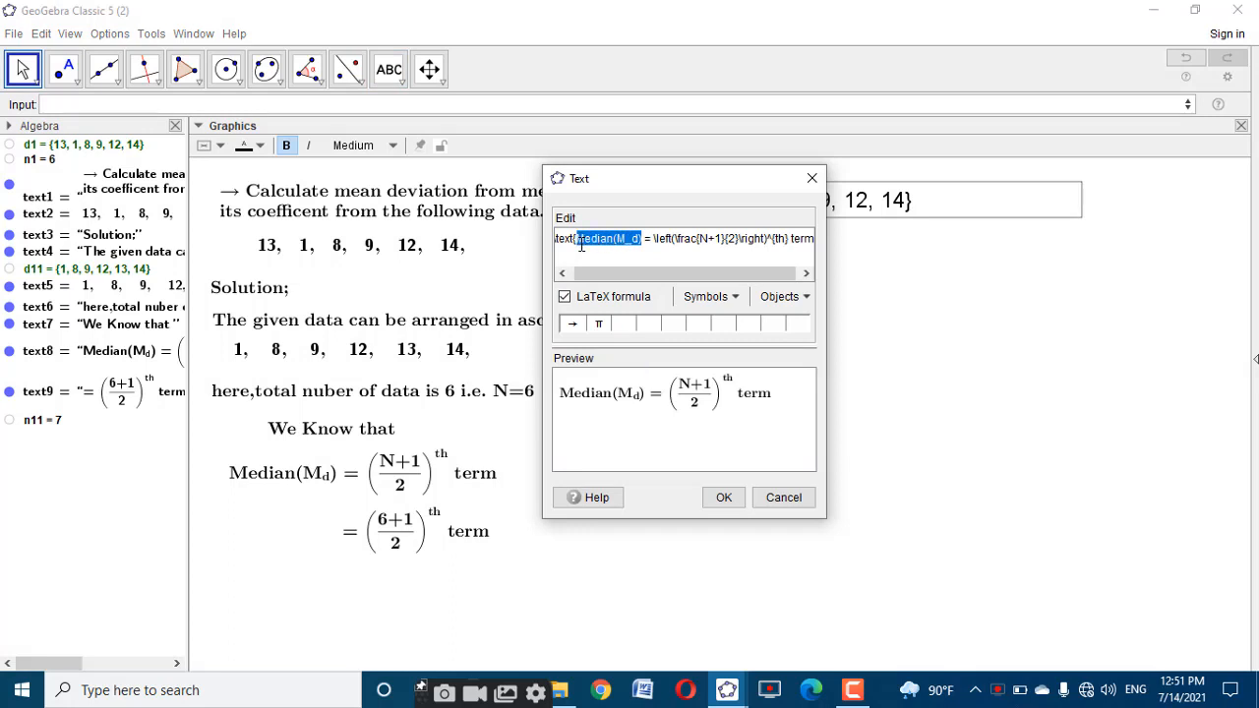
key(BackSpace)
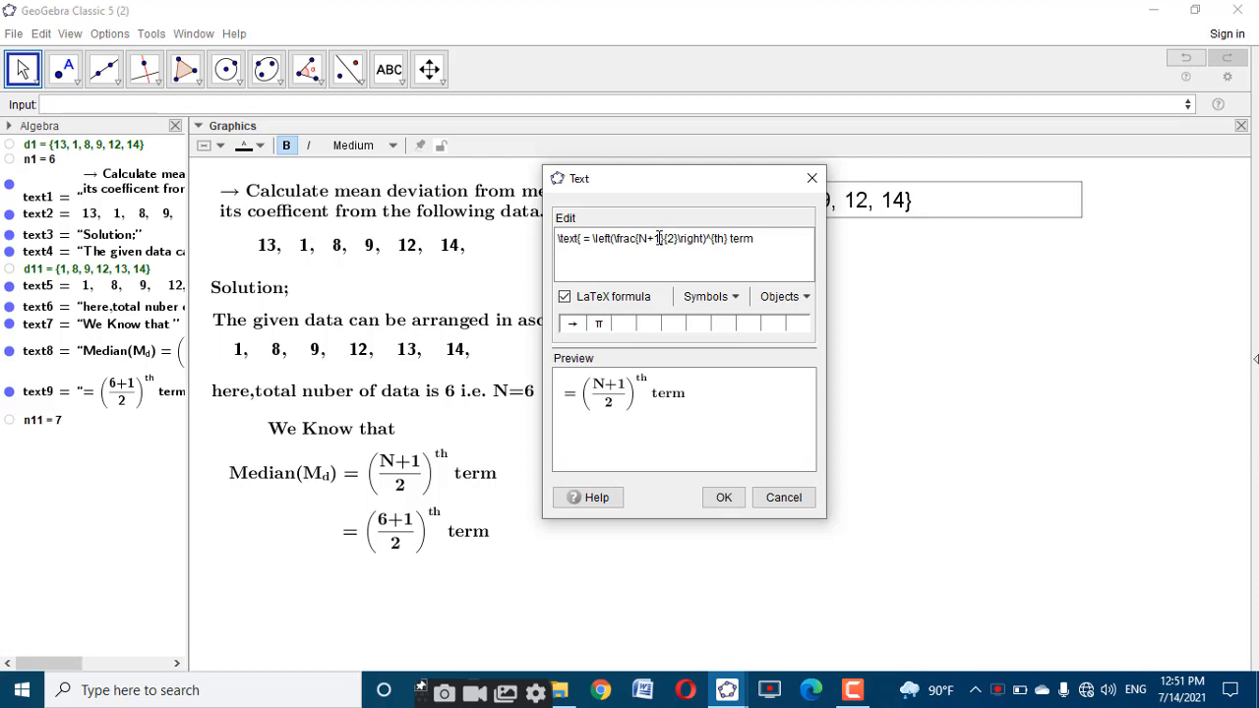
key(BackSpace)
key(BackSpace)
key(BackSpace)
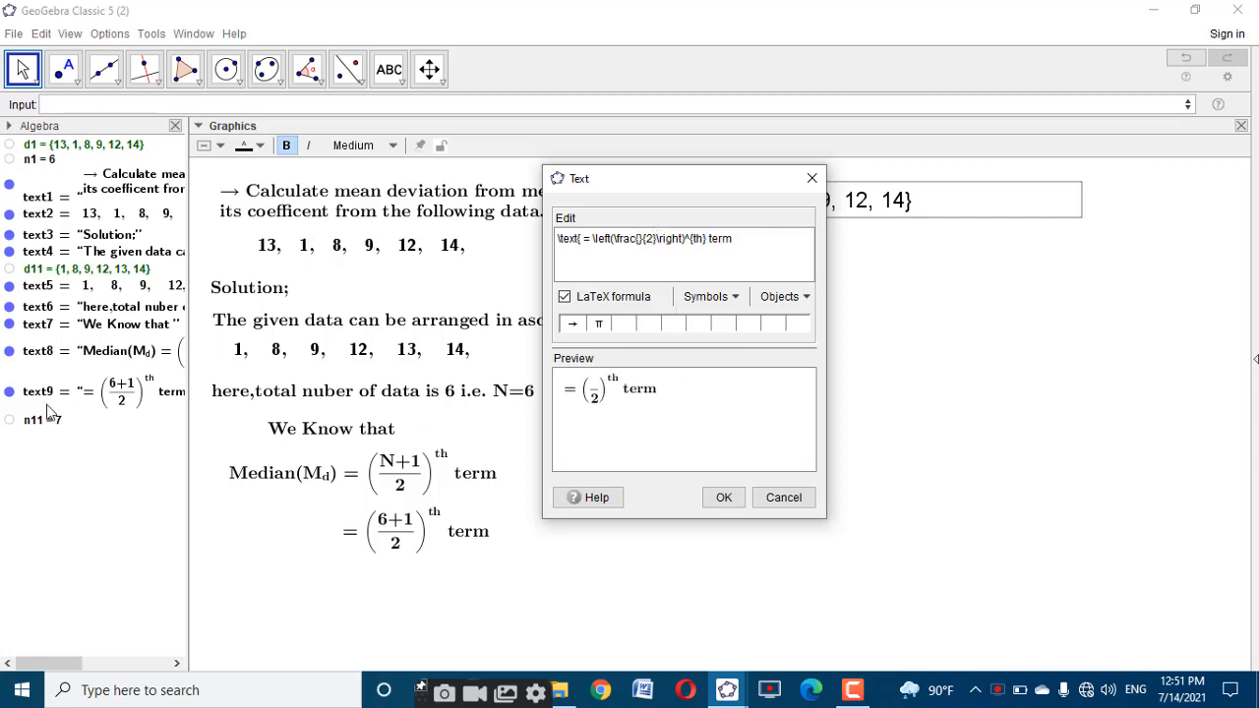
click(44, 419)
click(723, 498)
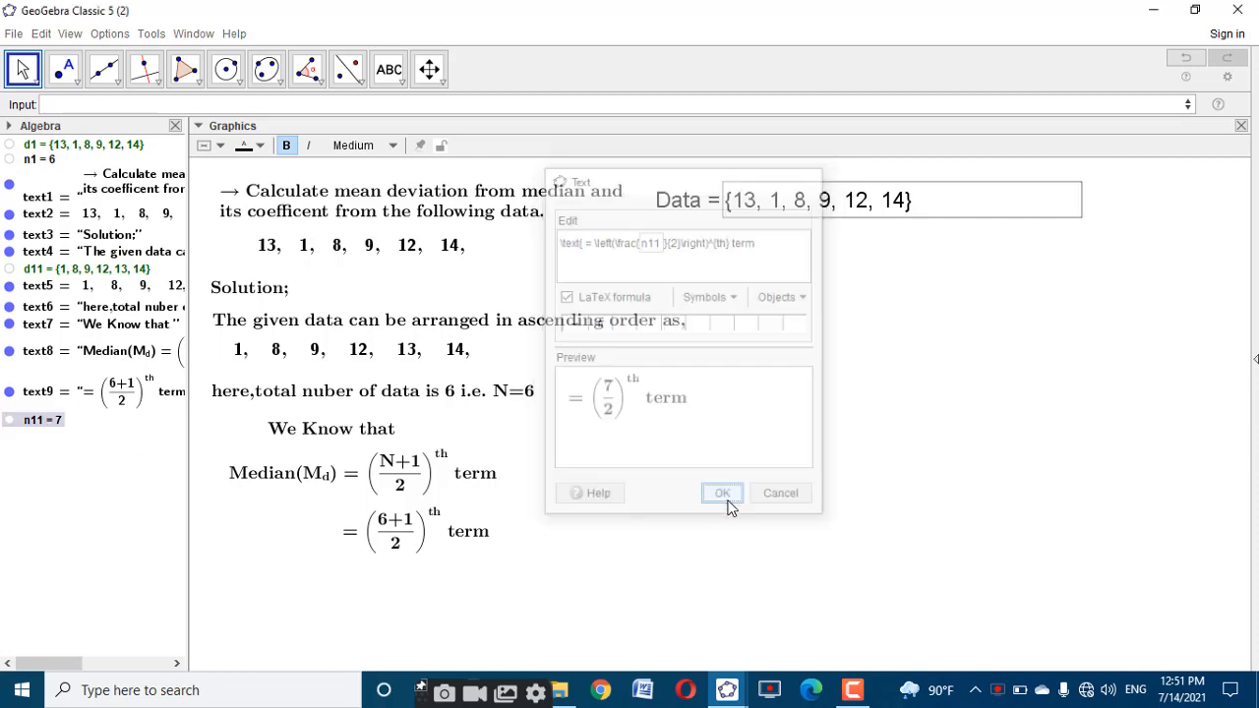
drag(728, 458, 407, 586)
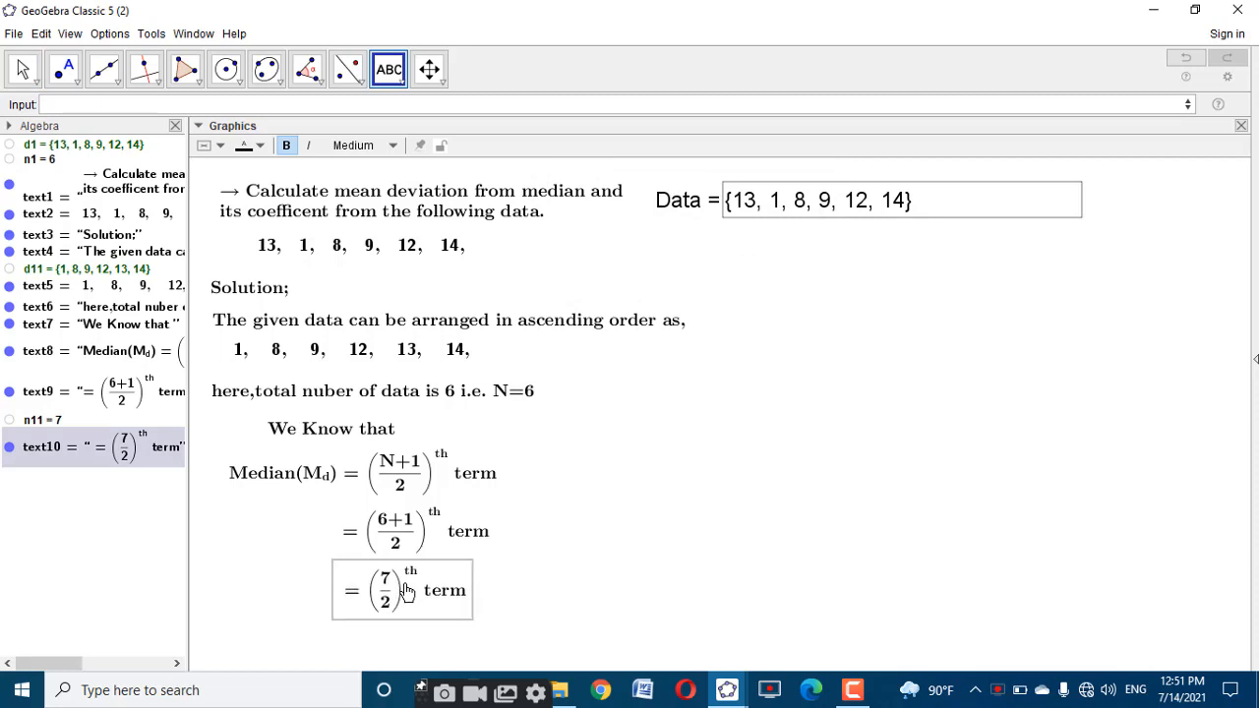
Define a new number as n11/2 and rename it n111
click(24, 71)
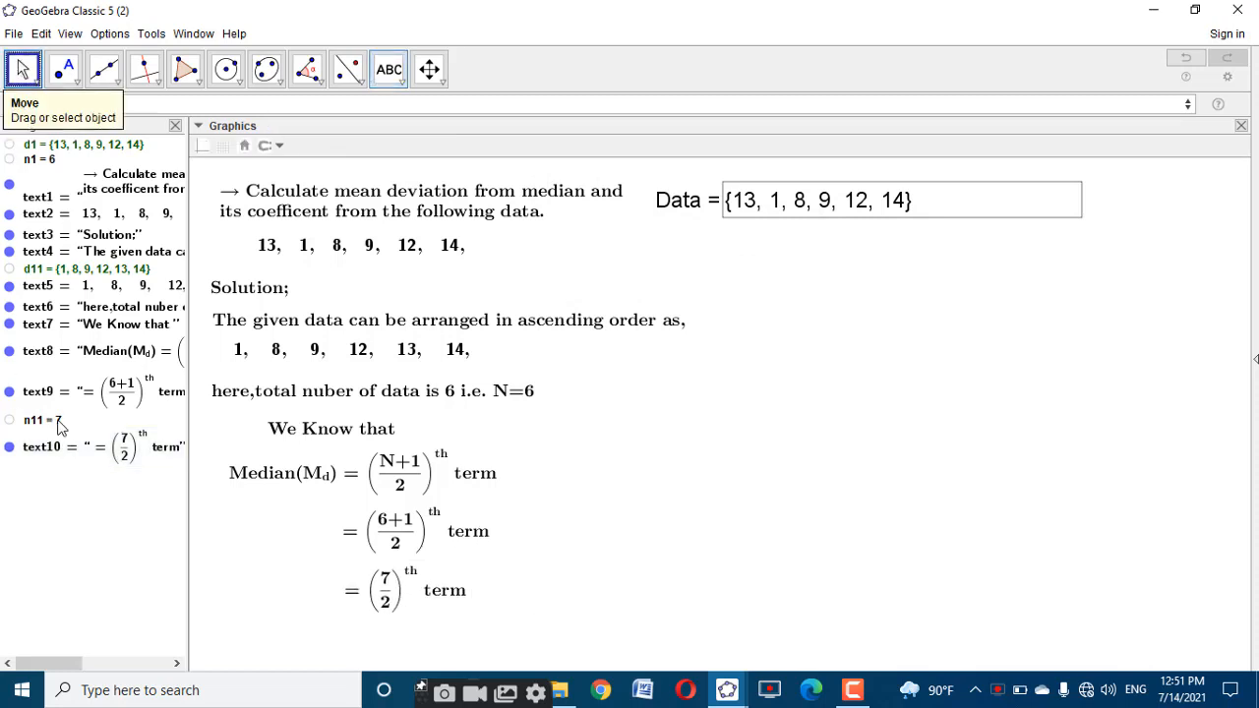
click(141, 105)
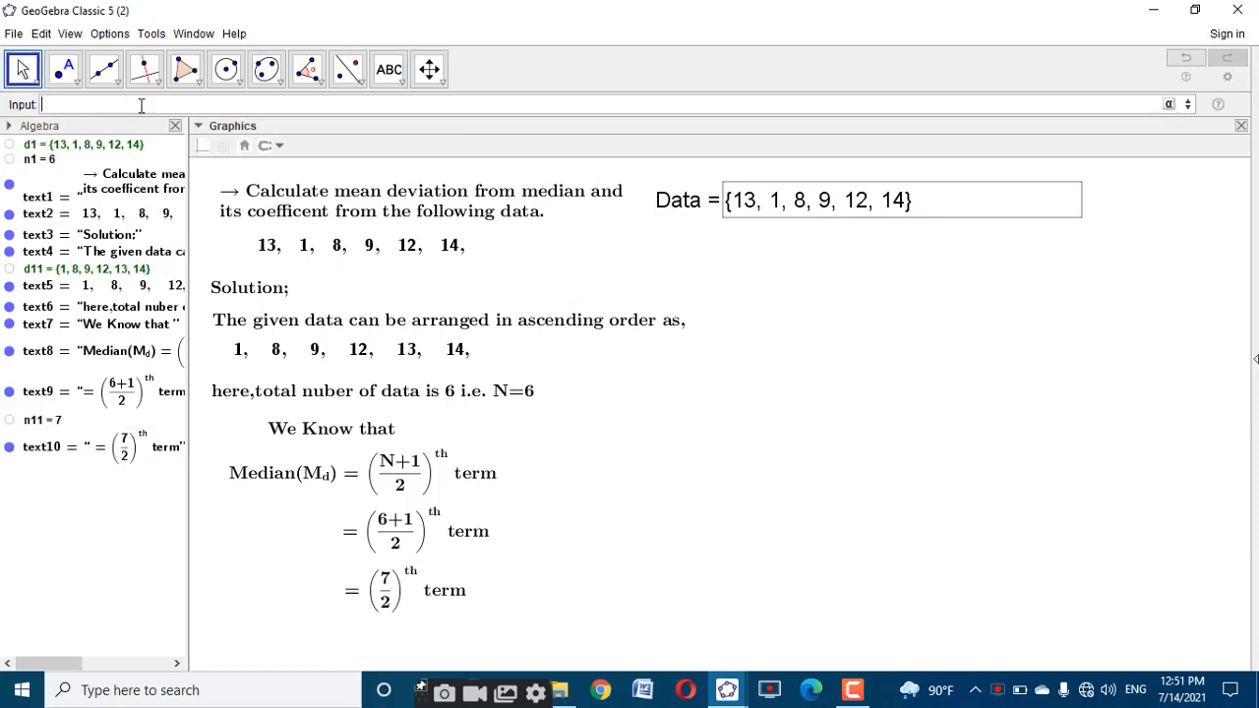
text(n11)
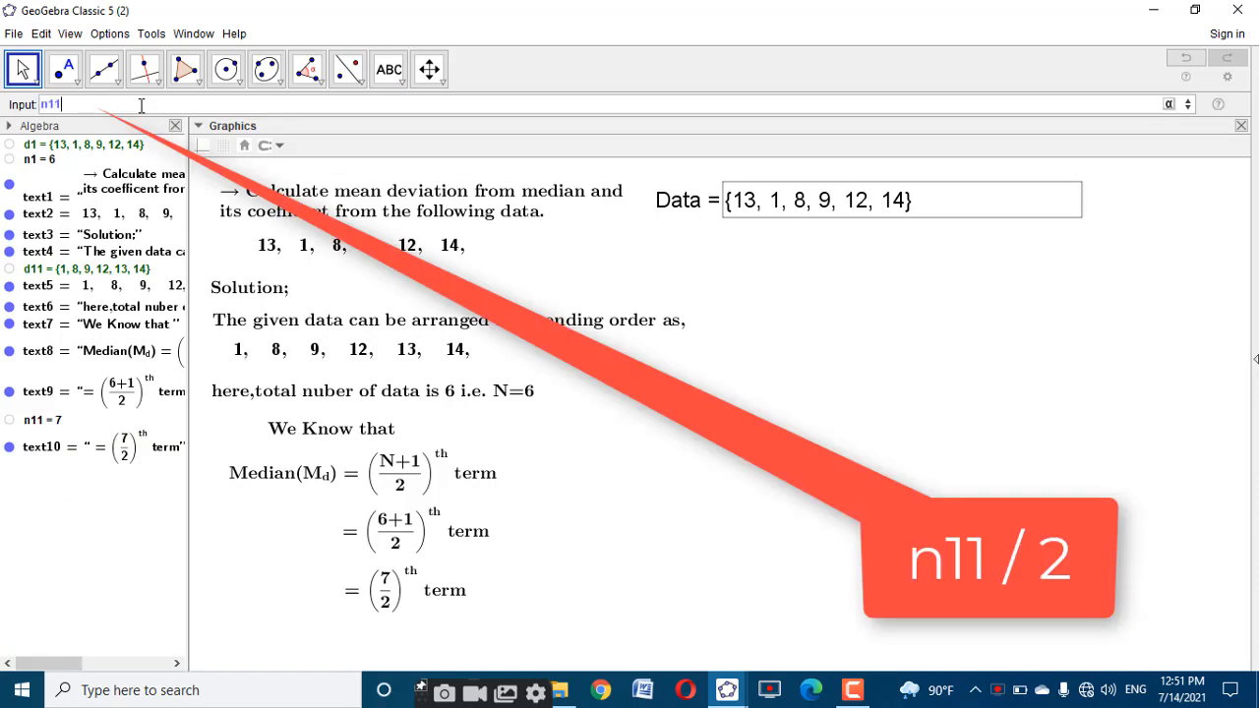
text(/2)
key(Return)
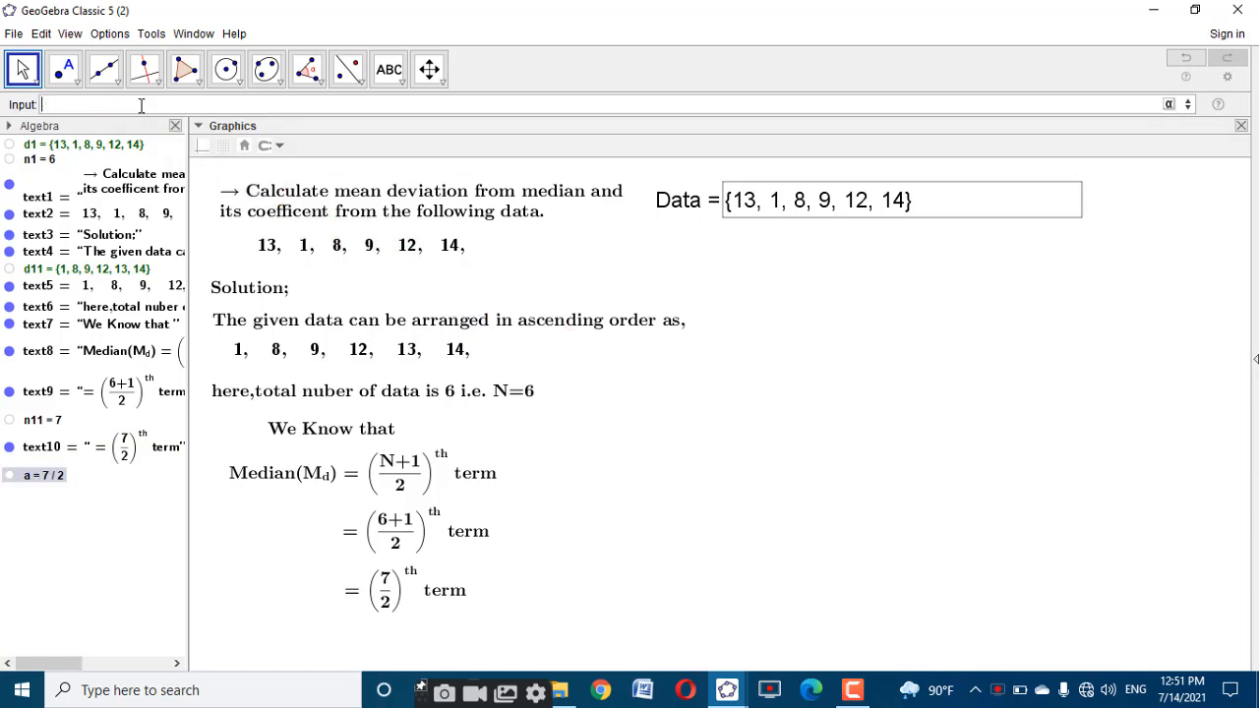
right_click(60, 484)
click(103, 522)
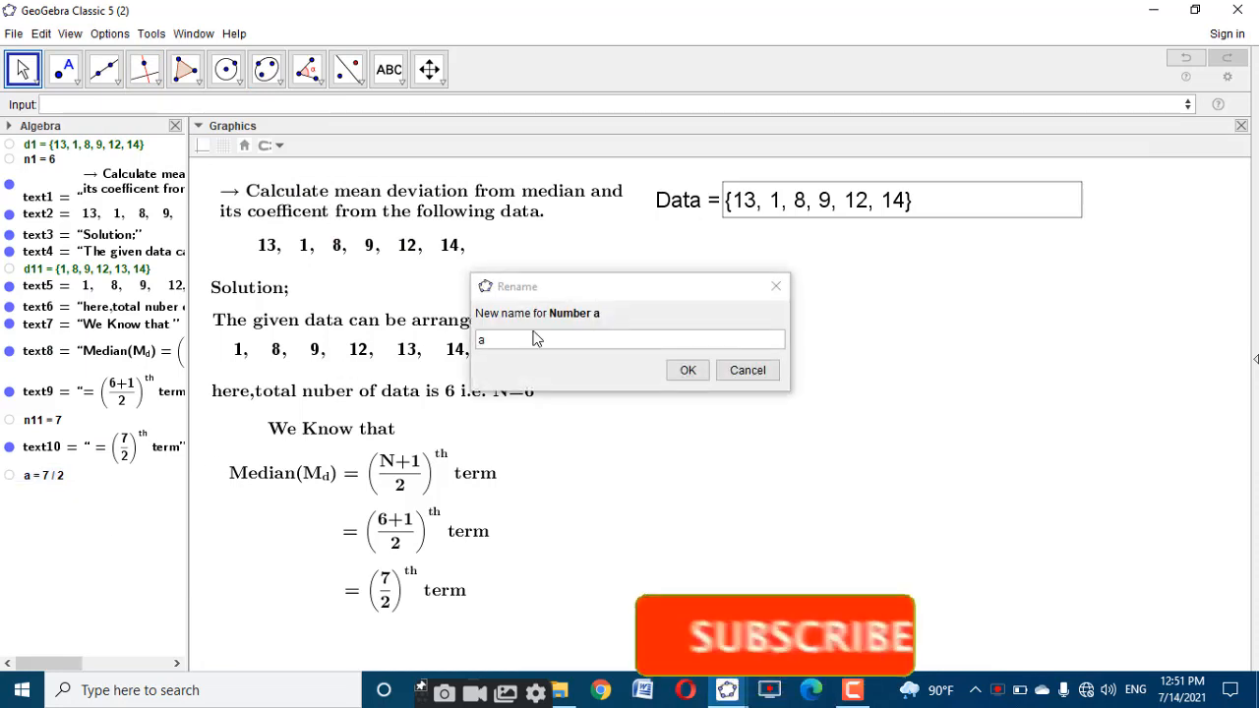
text(n)
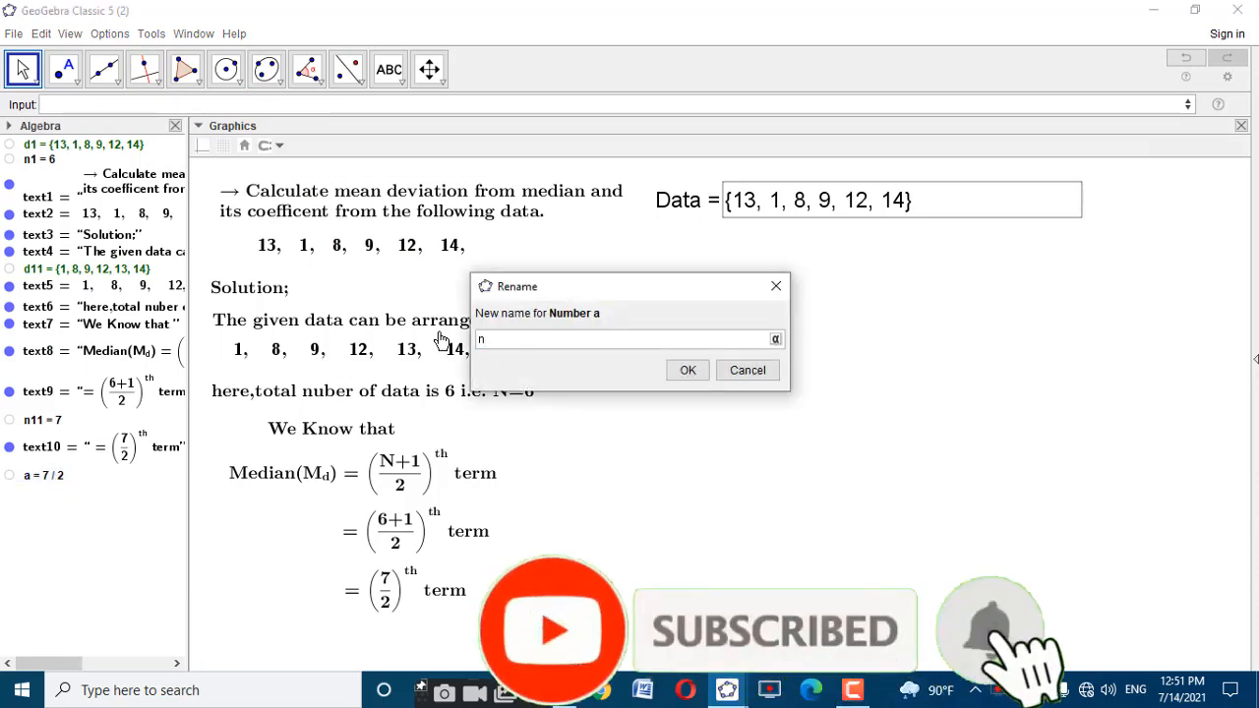
text(111)
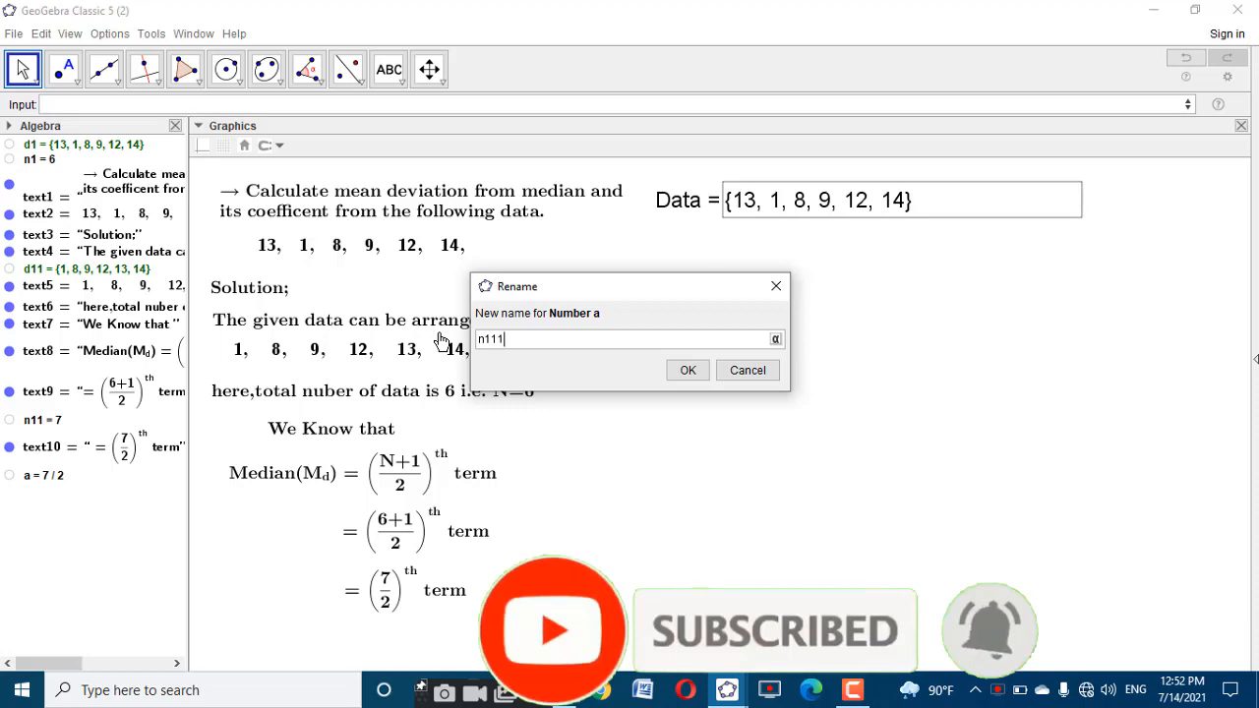
click(685, 371)
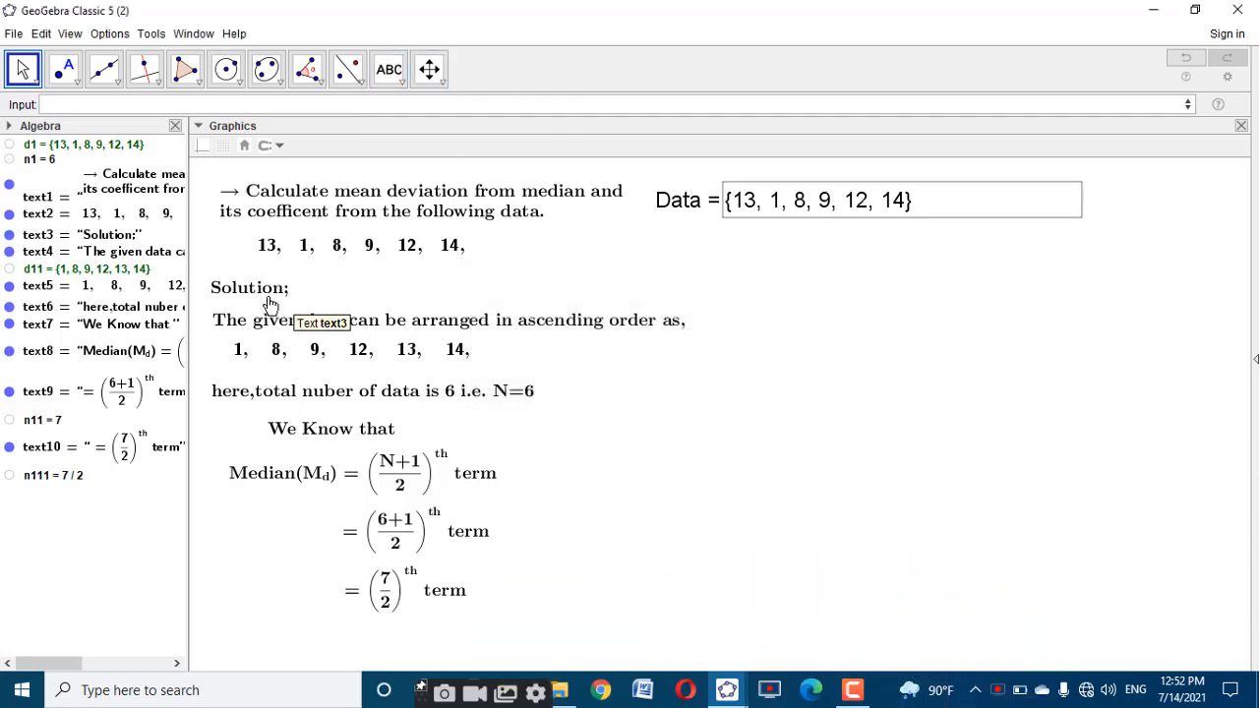
Move the question, data list, "Solution;", ascending-order sentence, sorted data and data-count line upward so they sit closer together
drag(269, 304, 256, 290)
mouse_move(286, 211)
mouse_down()
mouse_move(290, 183)
mouse_move(283, 192)
mouse_up()
drag(308, 260, 315, 240)
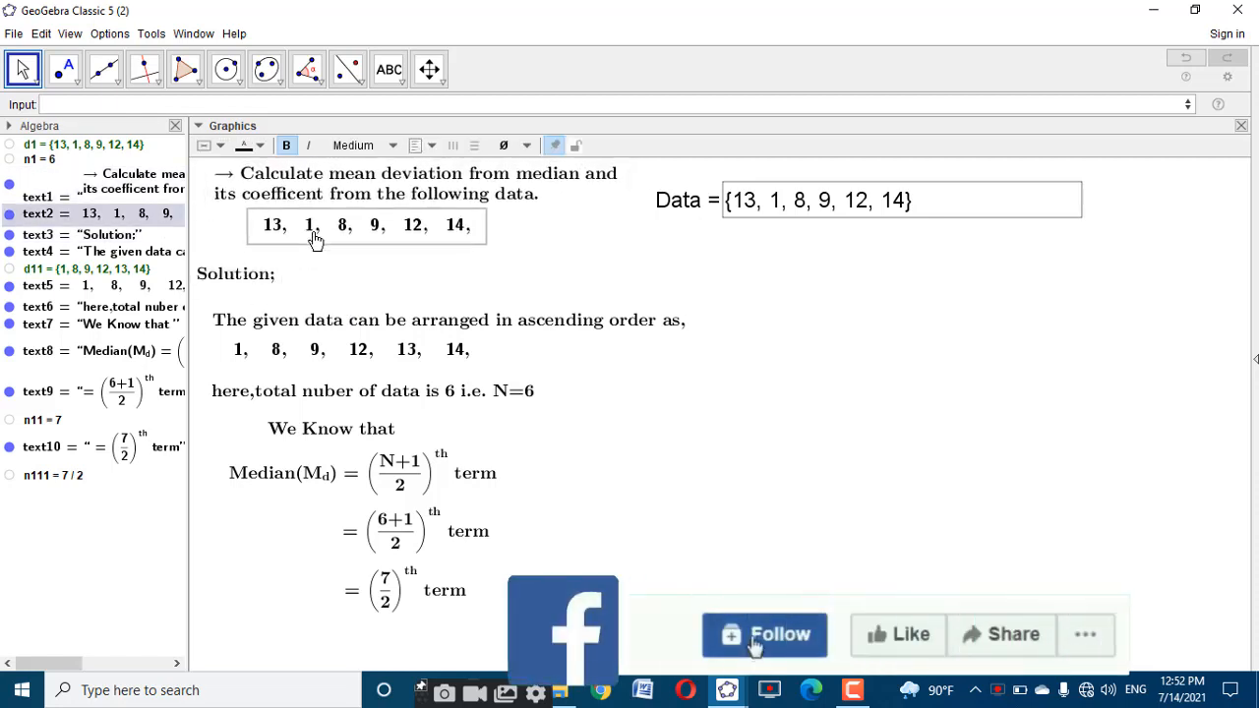
drag(246, 285, 242, 267)
drag(328, 313, 338, 273)
drag(332, 351, 346, 313)
drag(356, 400, 358, 343)
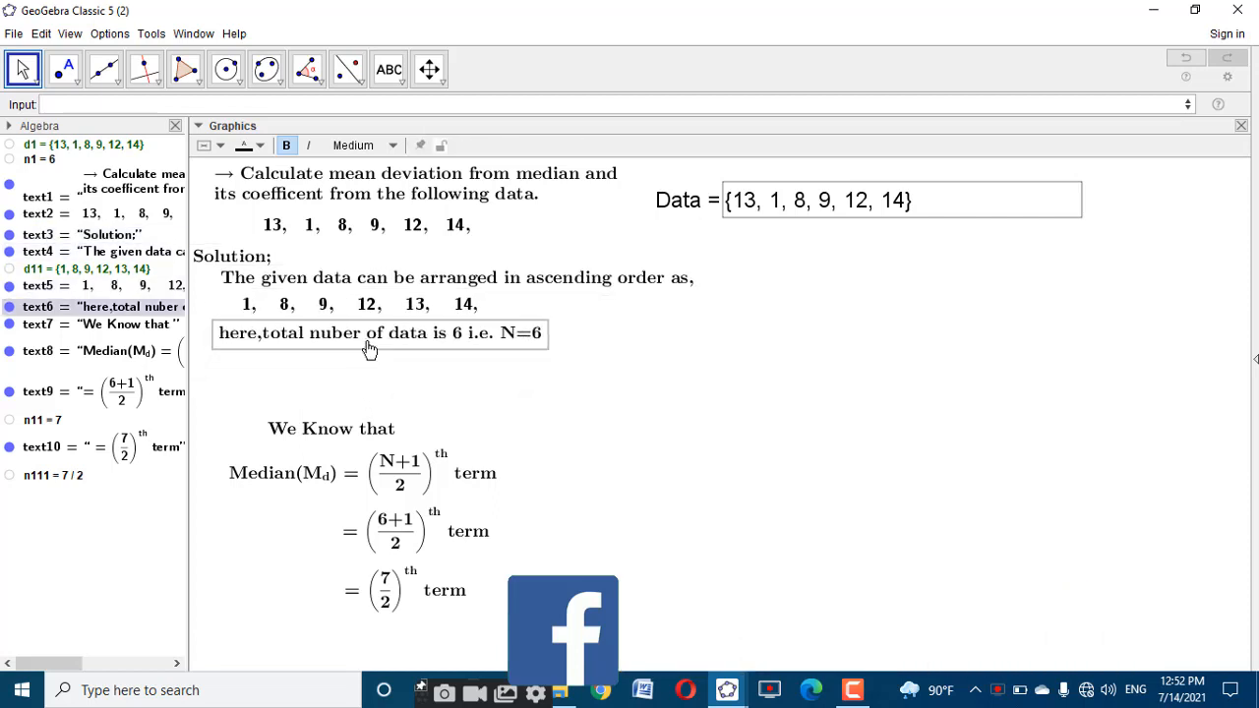
Move "We Know that" and the three median formula lines up beneath the data-count line, keeping them closely stacked
drag(340, 429, 341, 364)
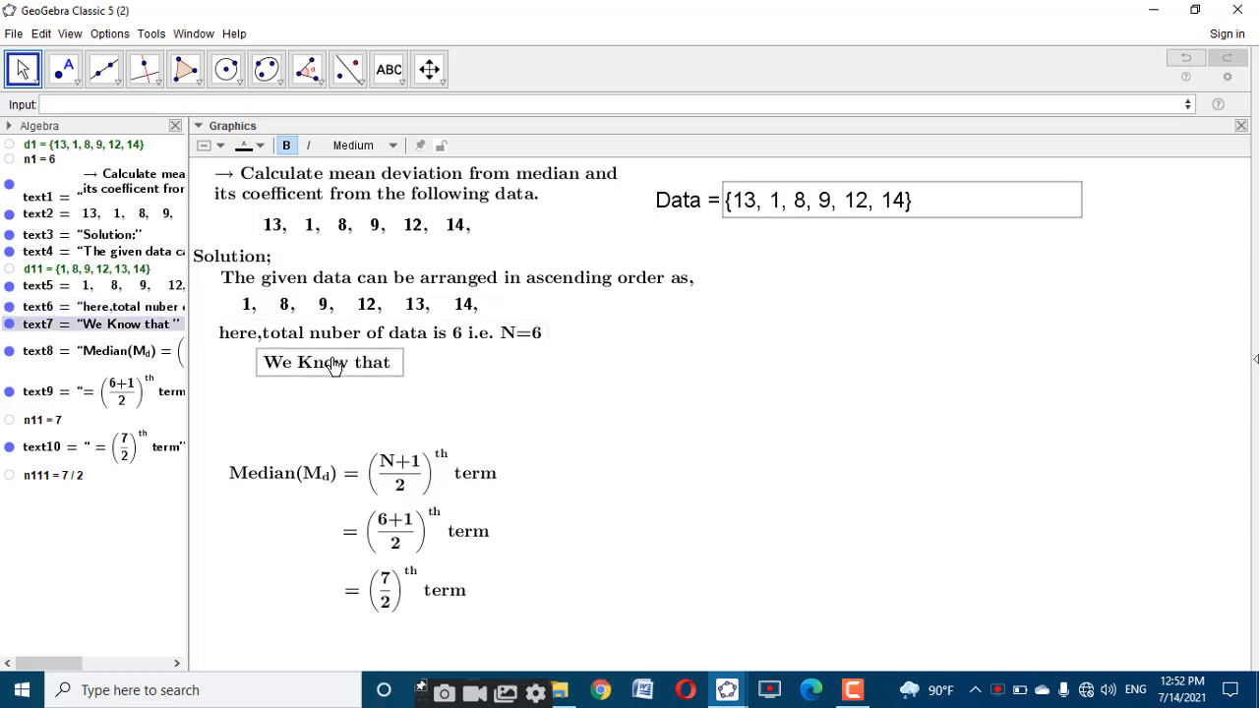
drag(375, 491, 376, 420)
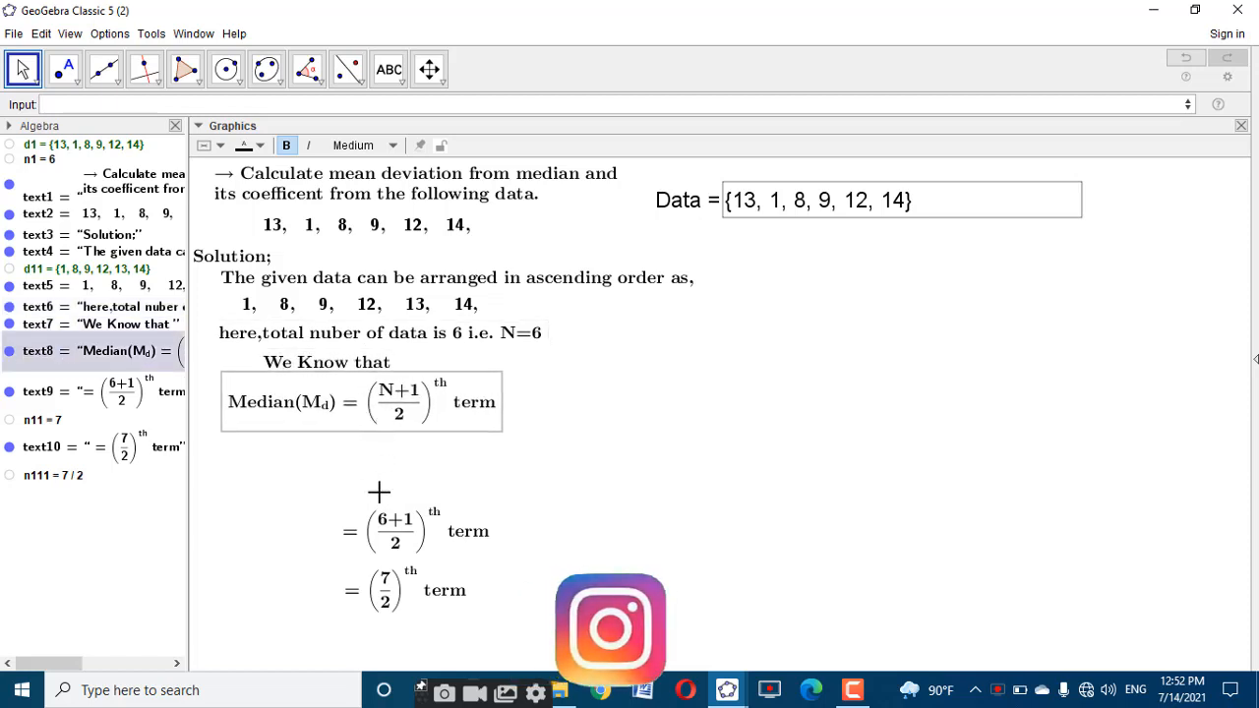
drag(395, 536, 395, 464)
drag(396, 588, 398, 516)
click(625, 475)
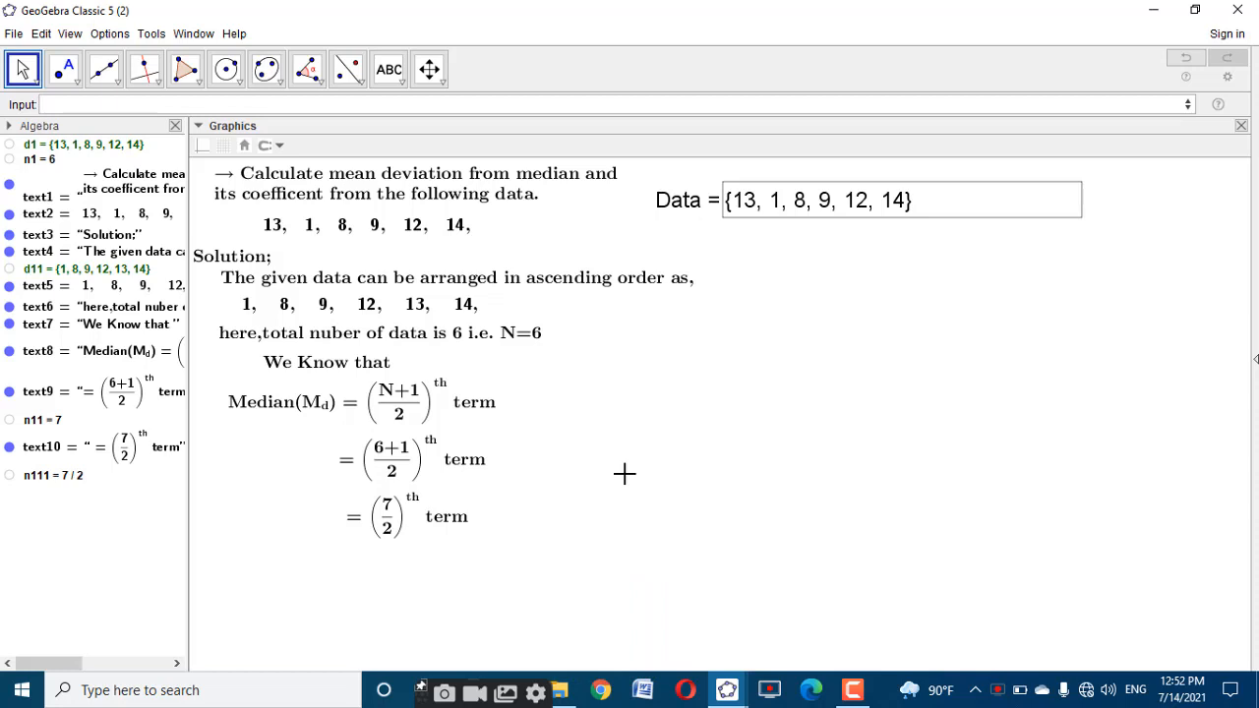
Add the LaTeX text "= \left( n111 \right)^{th} term" with n111 as a linked object, and place it below the last median fraction line
click(388, 69)
click(587, 423)
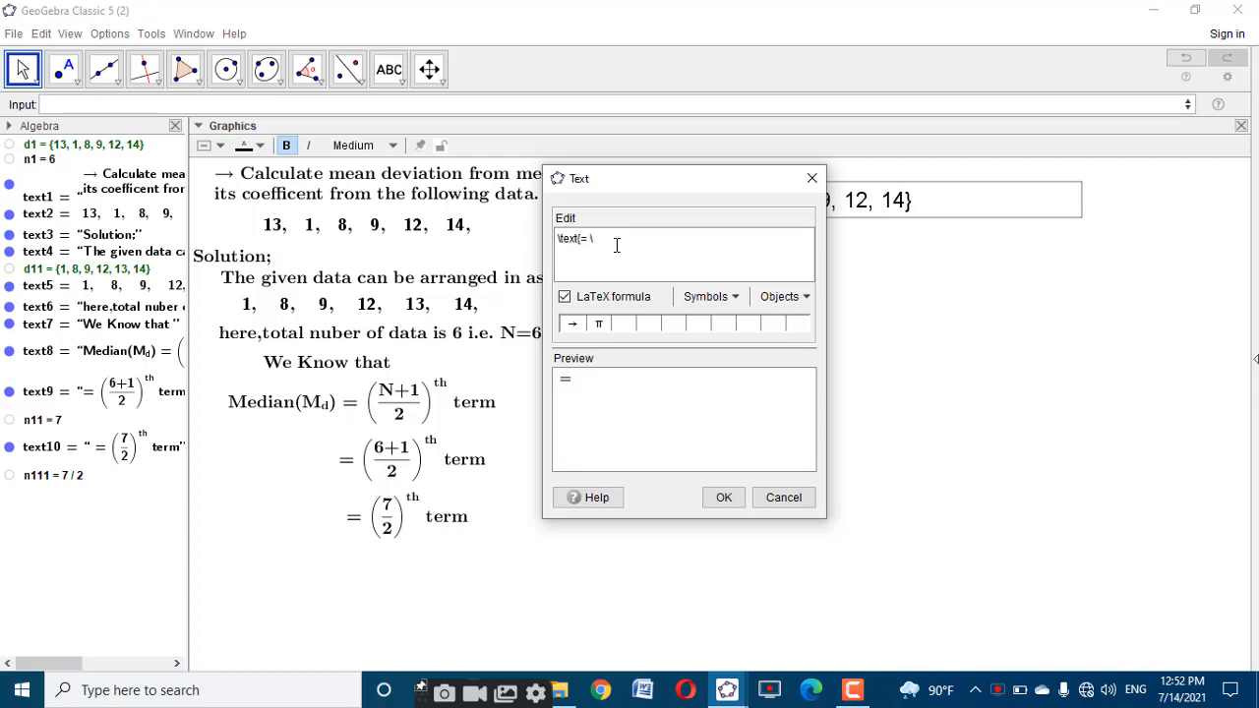
text(\text{= \left()
click(62, 482)
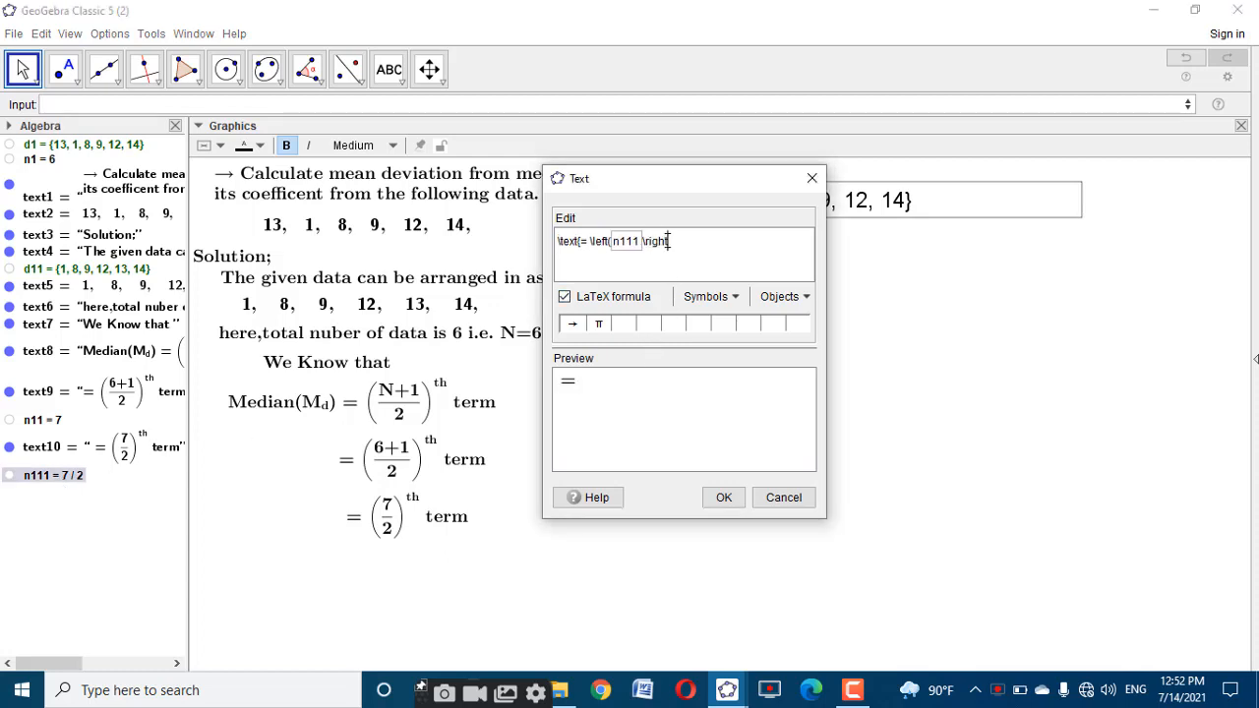
text(ight)^{th)
text(} term)
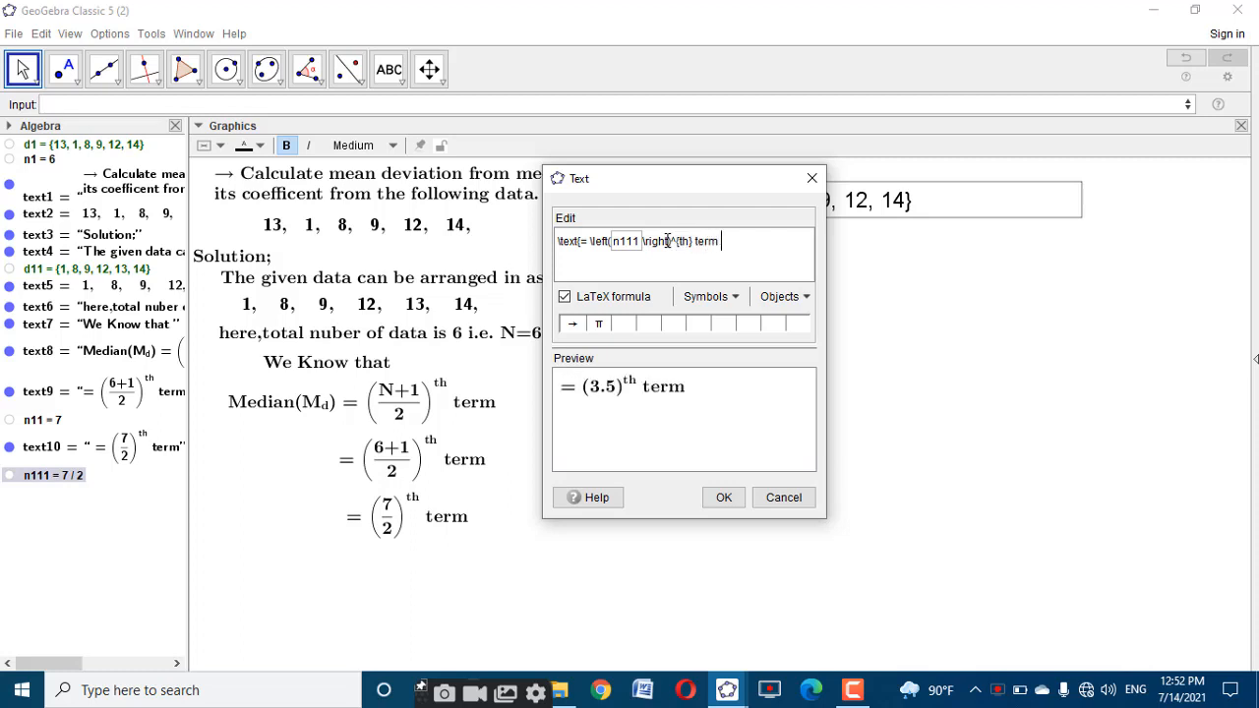
click(724, 497)
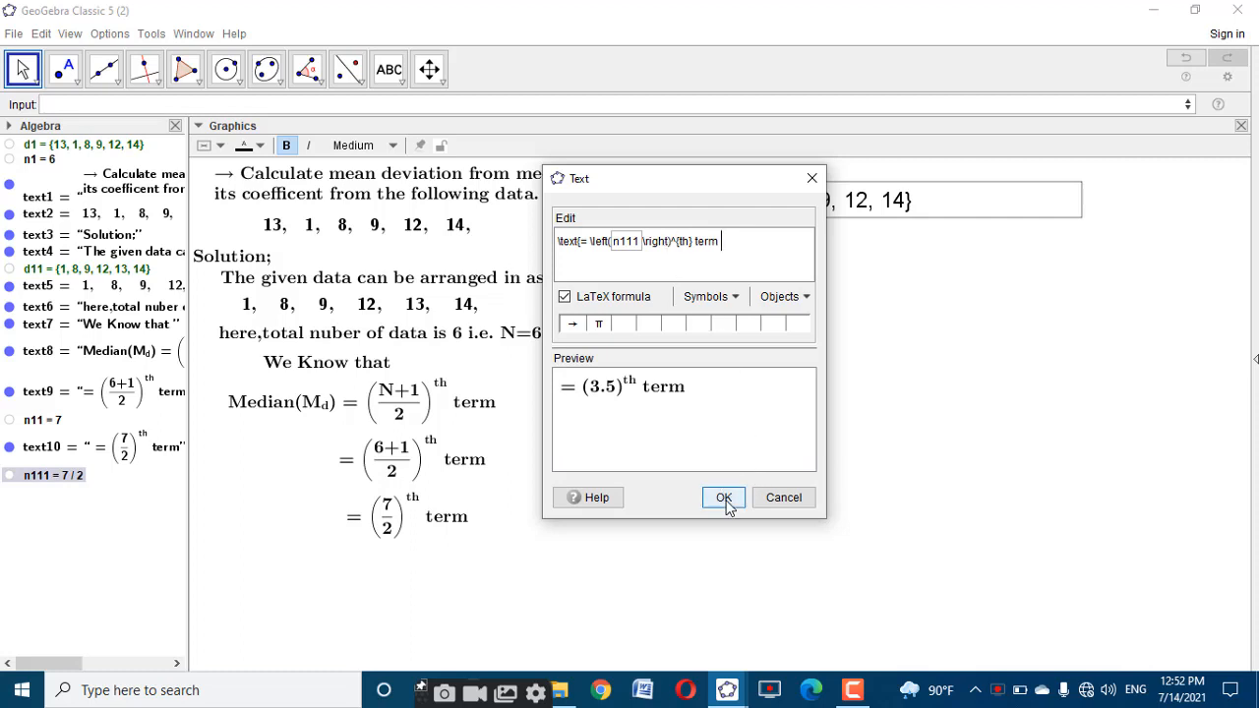
drag(713, 517, 450, 565)
click(22, 69)
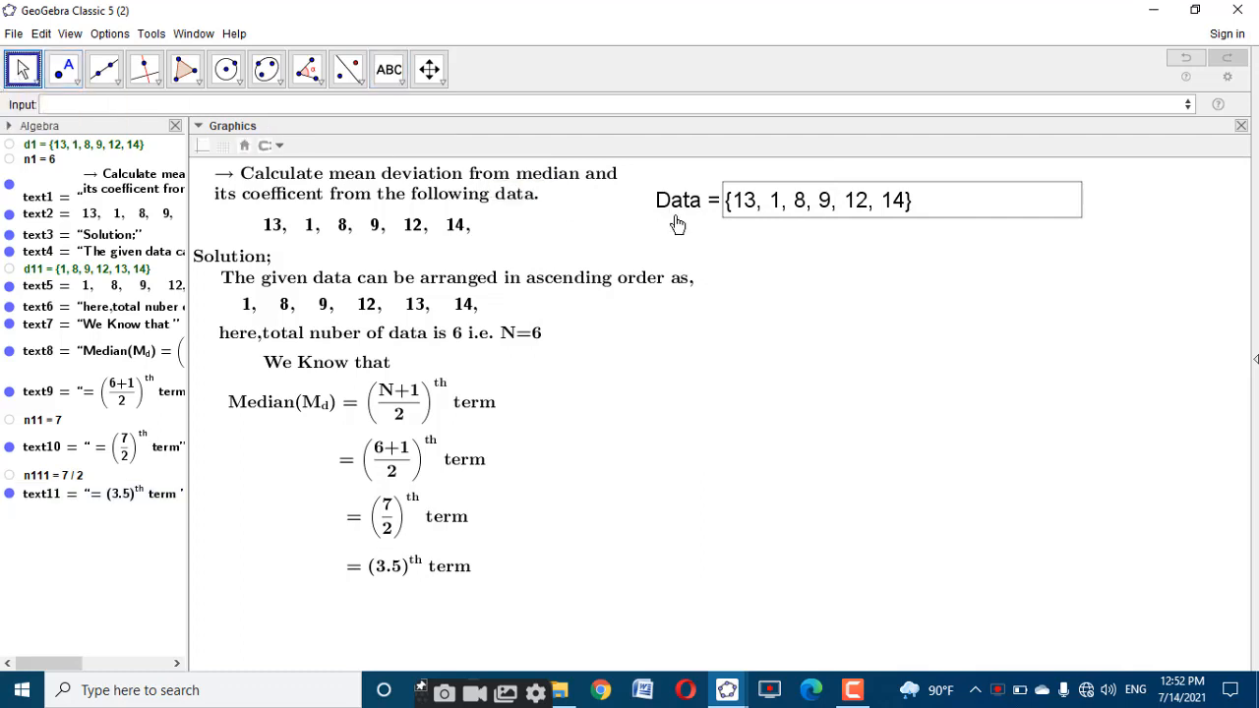
Remove the last value, 14, from the Data input box so the list is {13, 1, 8, 9, 12}
click(907, 202)
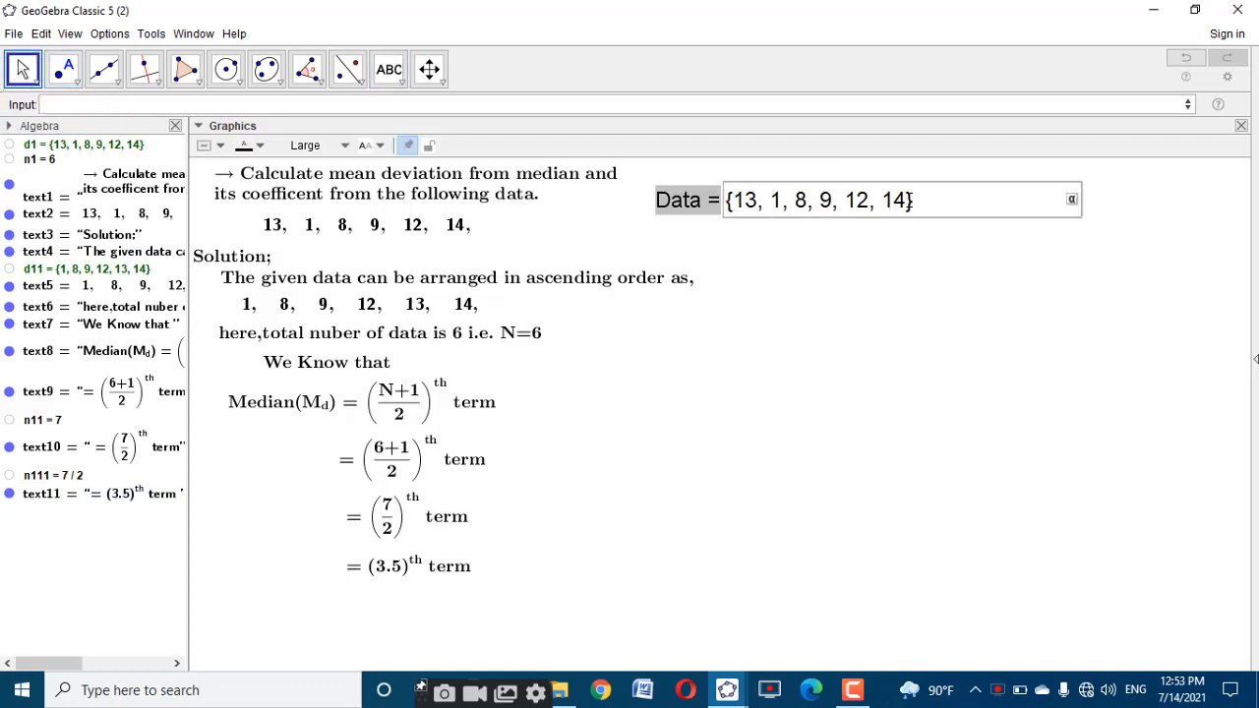
key(BackSpace)
key(BackSpace)
key(BackSpace)
key(BackSpace)
key(Return)
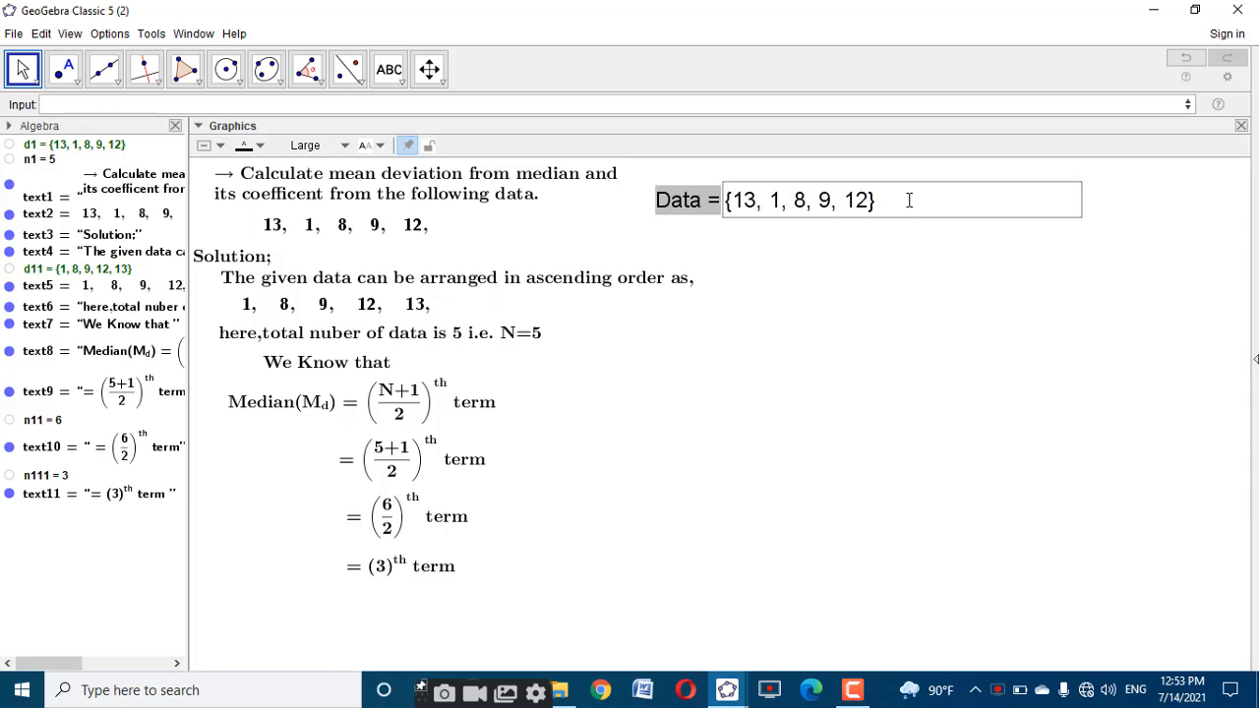
click(863, 203)
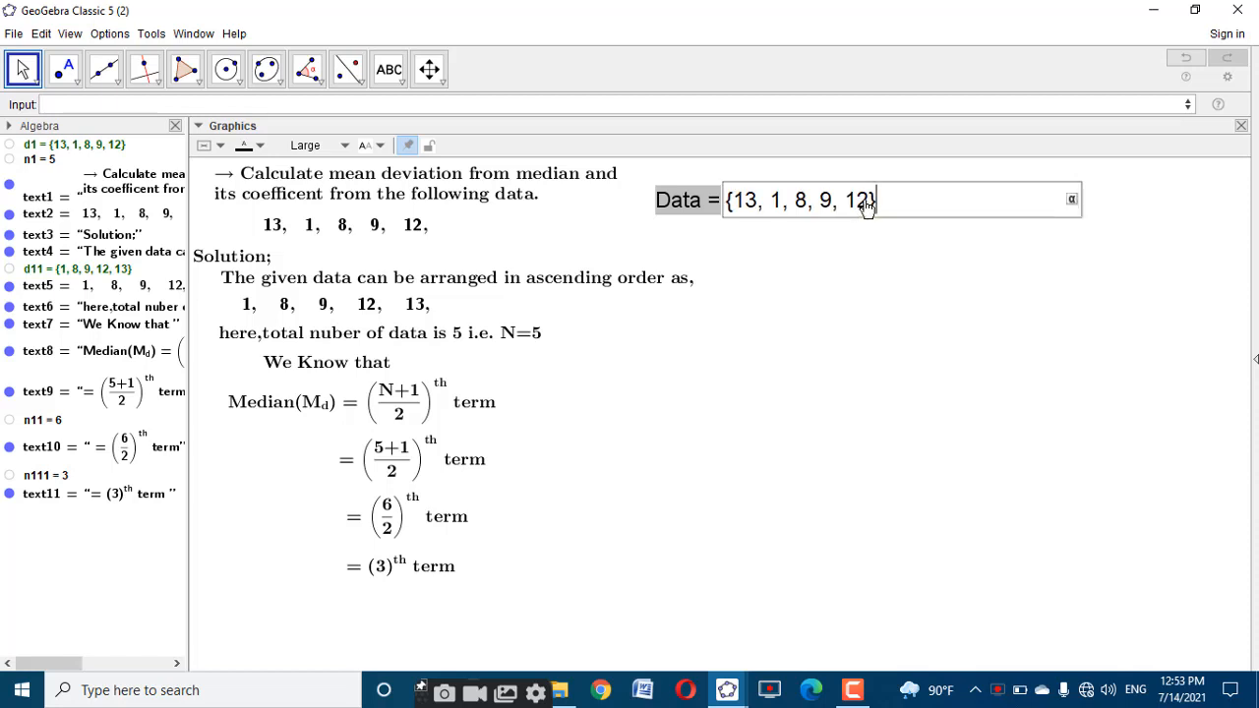
click(871, 303)
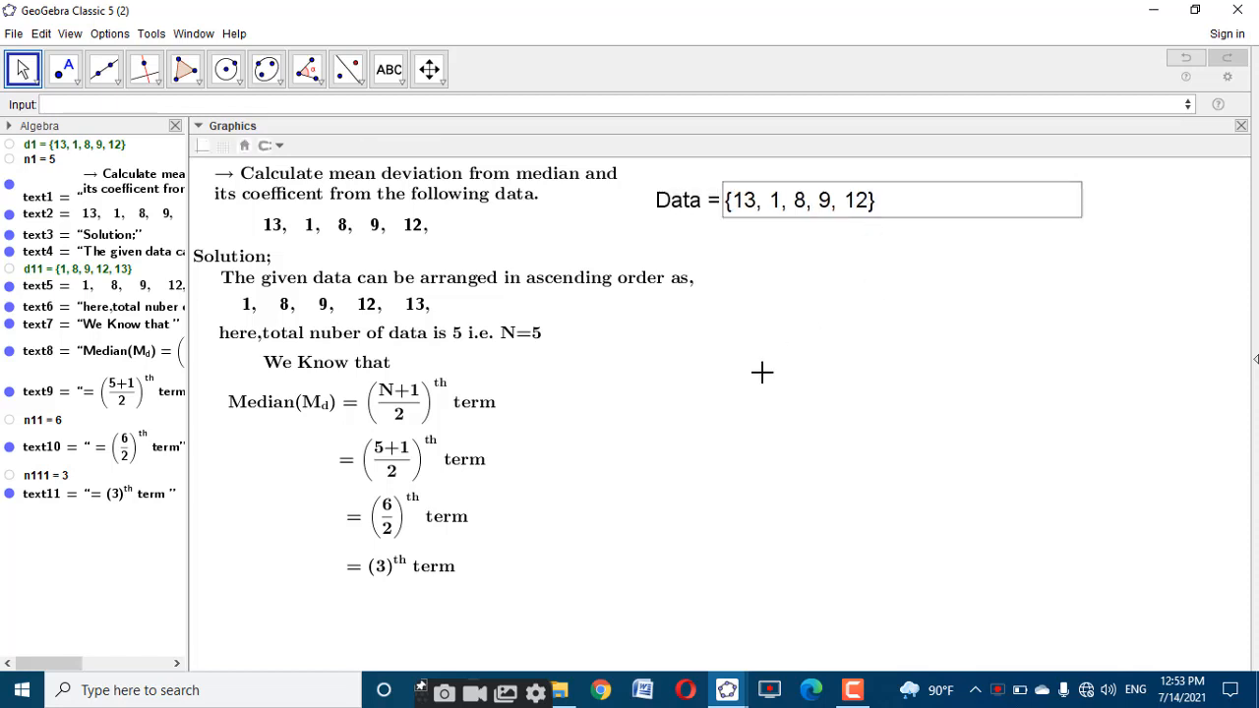
Define a new number as Median(d11) and rename it median1
click(222, 106)
text(med)
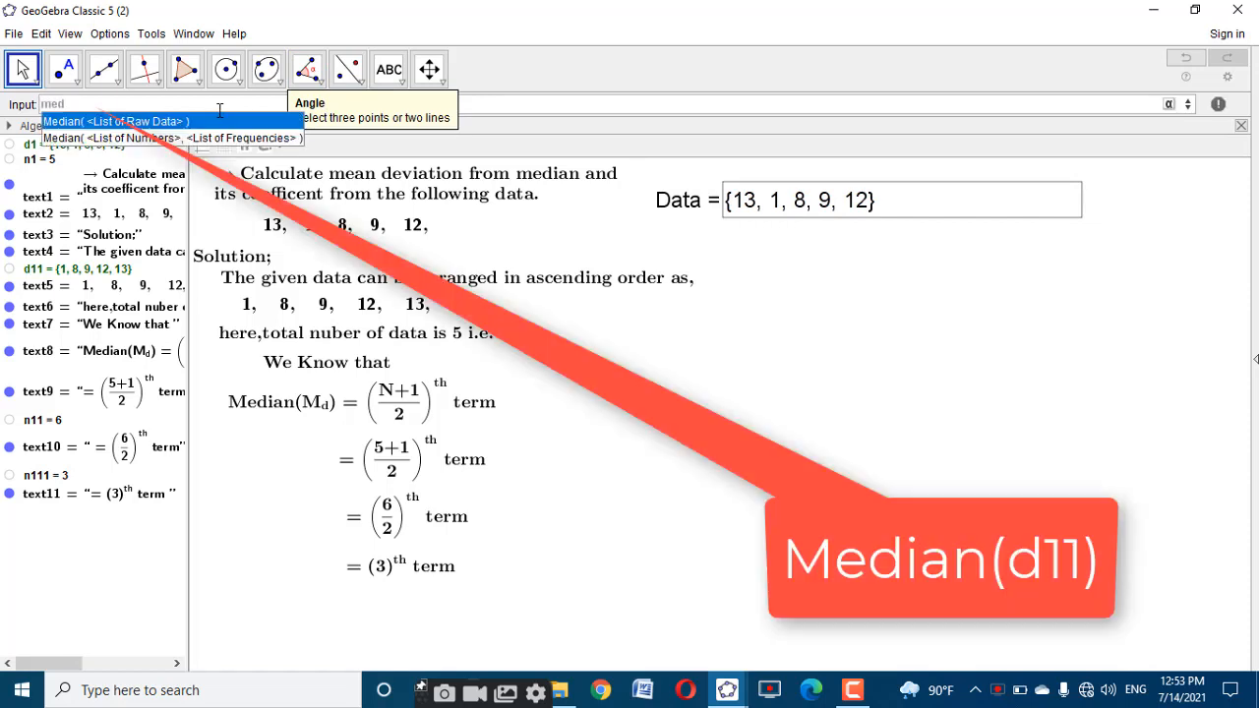
click(203, 122)
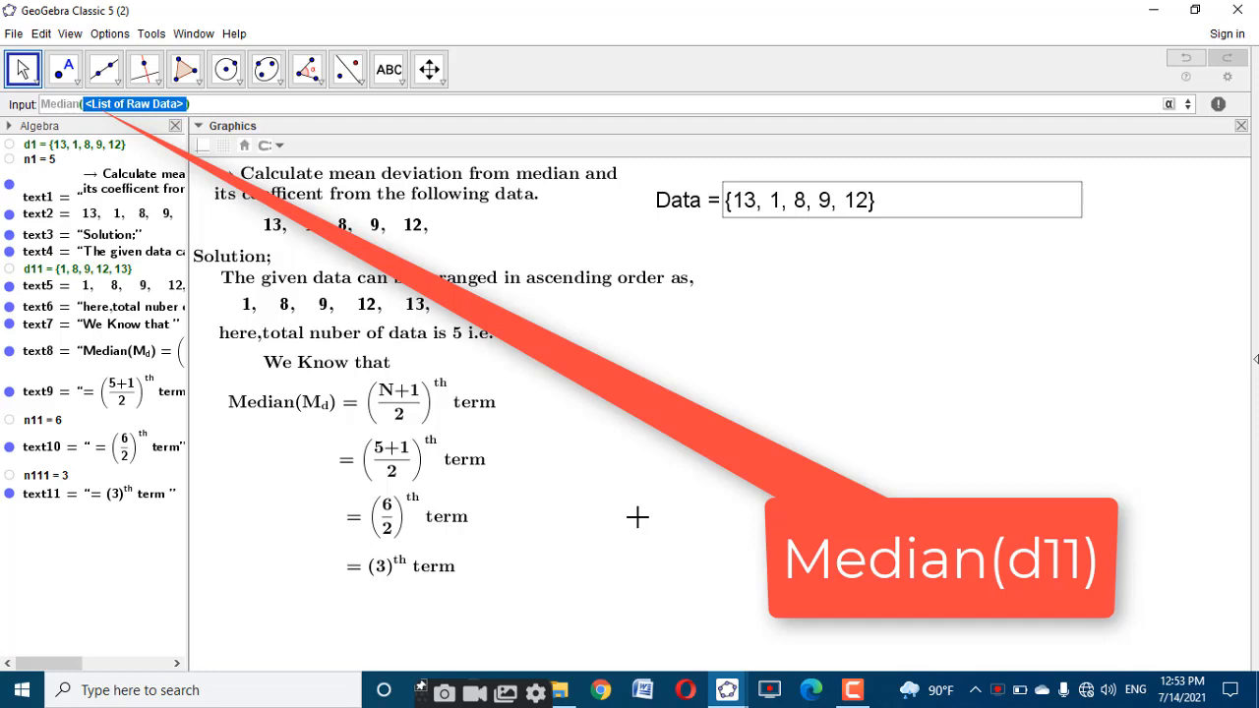
text(d11)
key(Return)
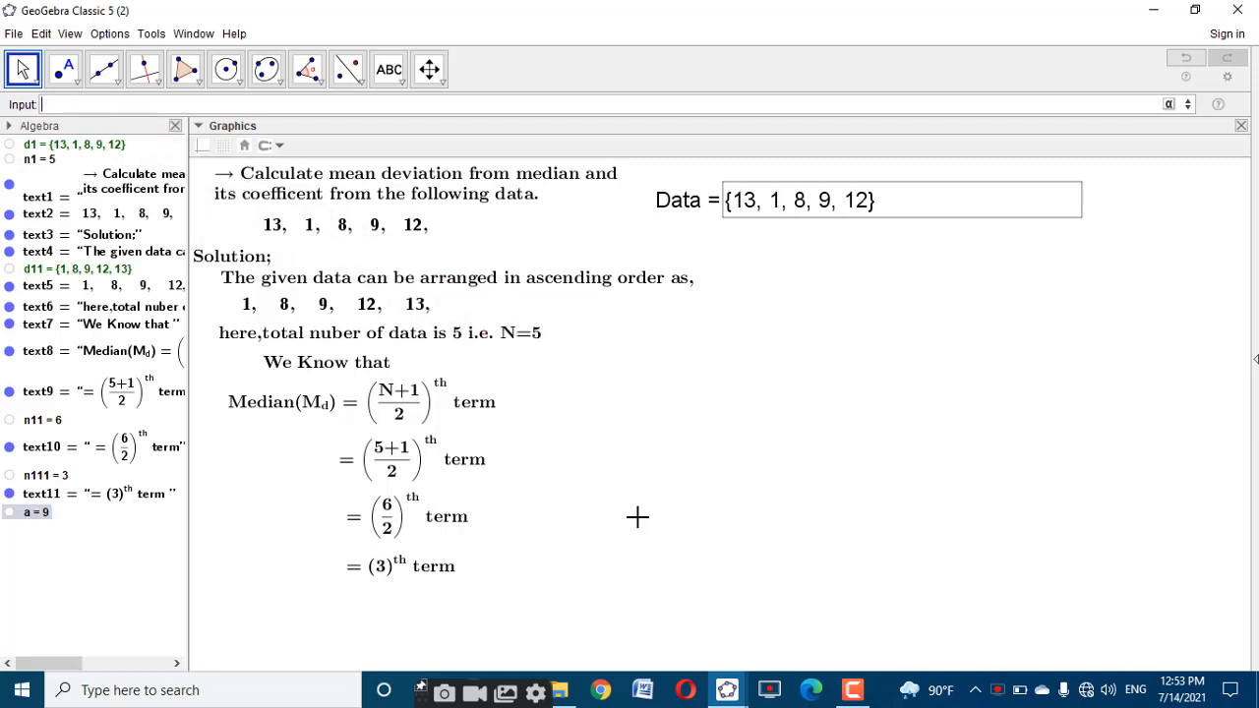
right_click(42, 519)
click(81, 557)
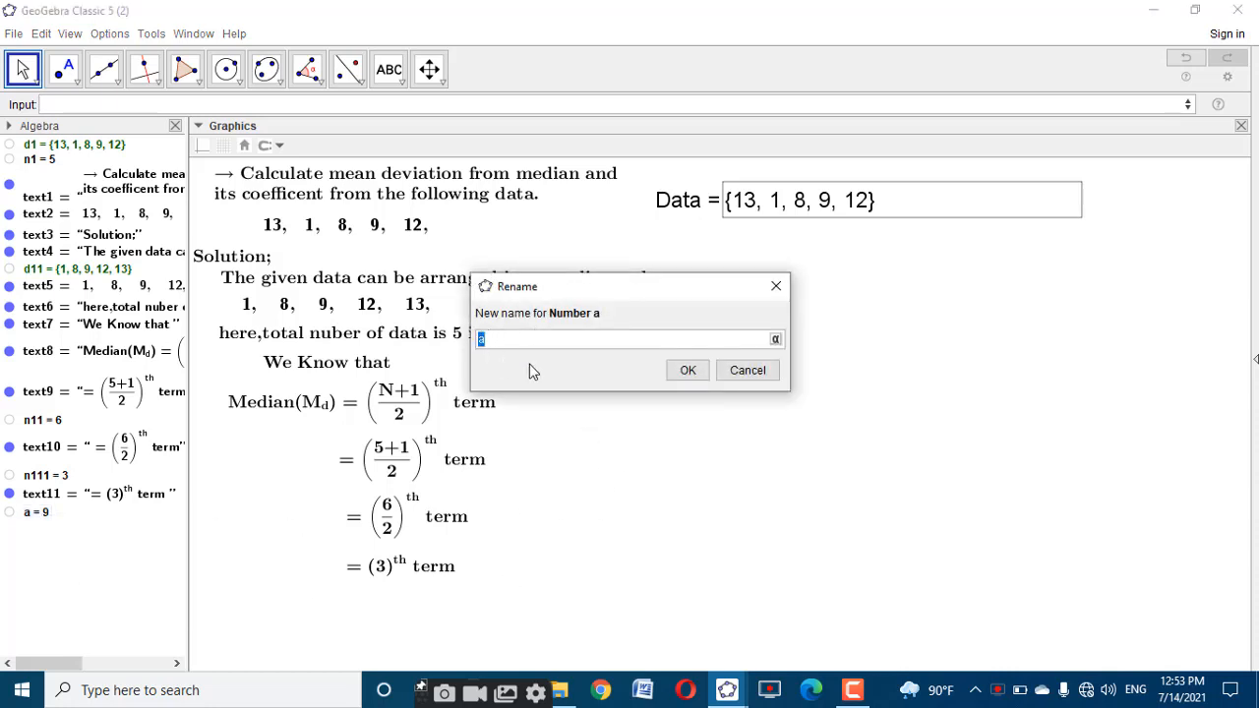
text(median1)
click(689, 370)
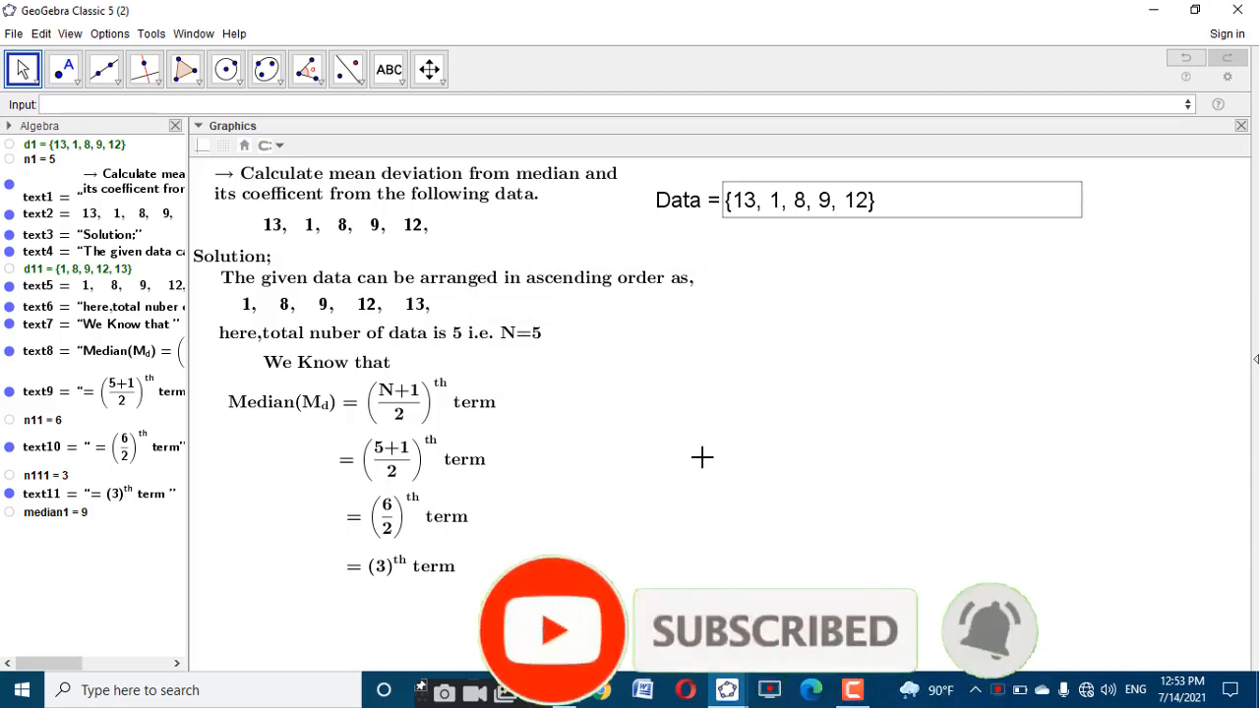
Add a LaTeX text of "=" followed by the linked object median1, and place it below the n111 term line, leaving a gap between them
click(386, 71)
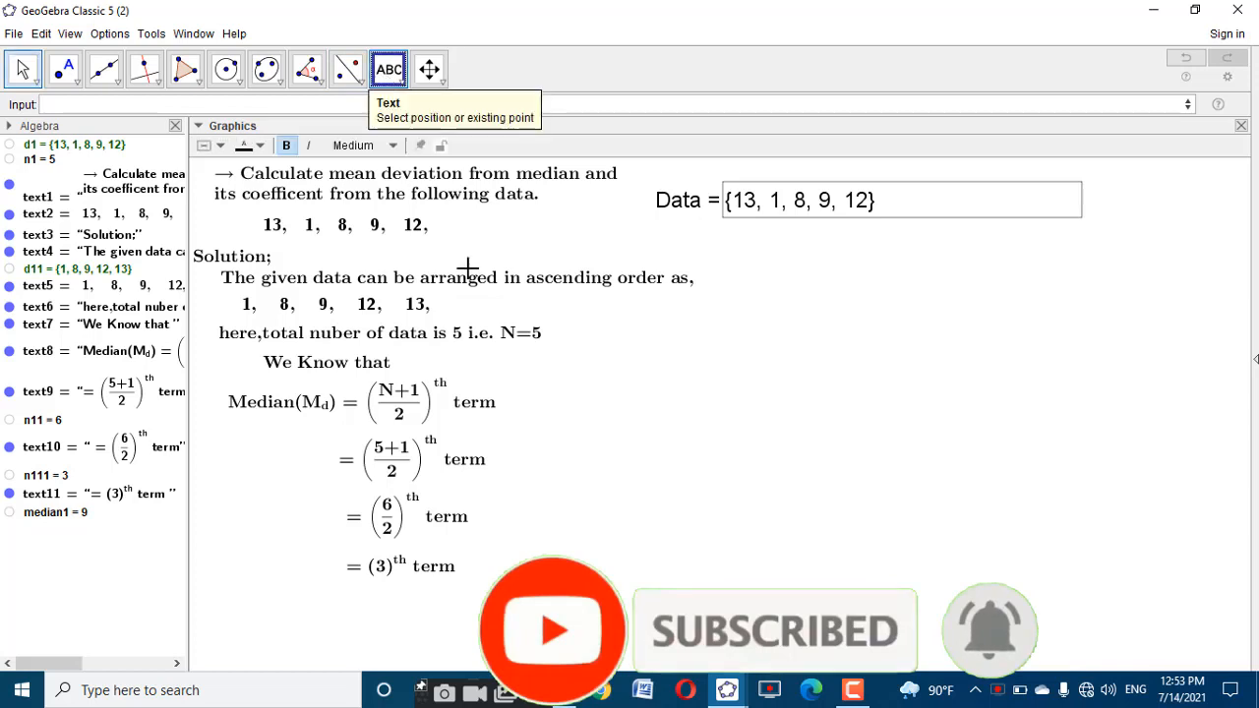
click(612, 483)
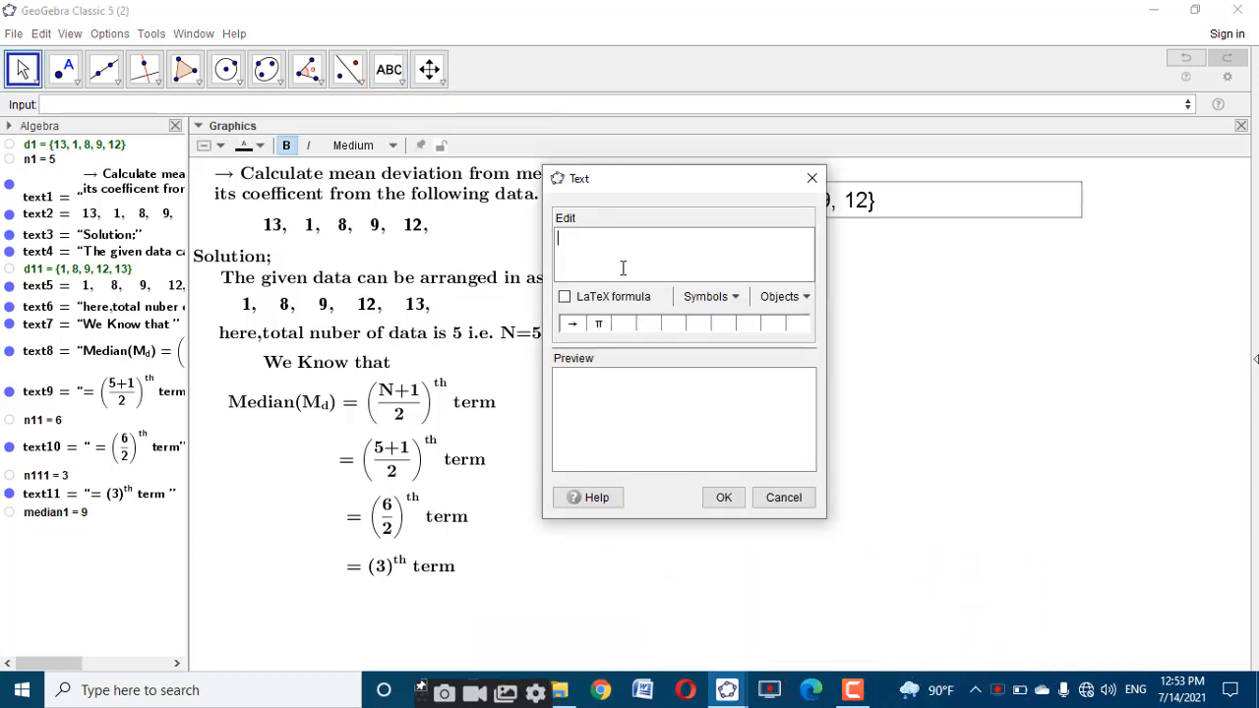
text(ext)
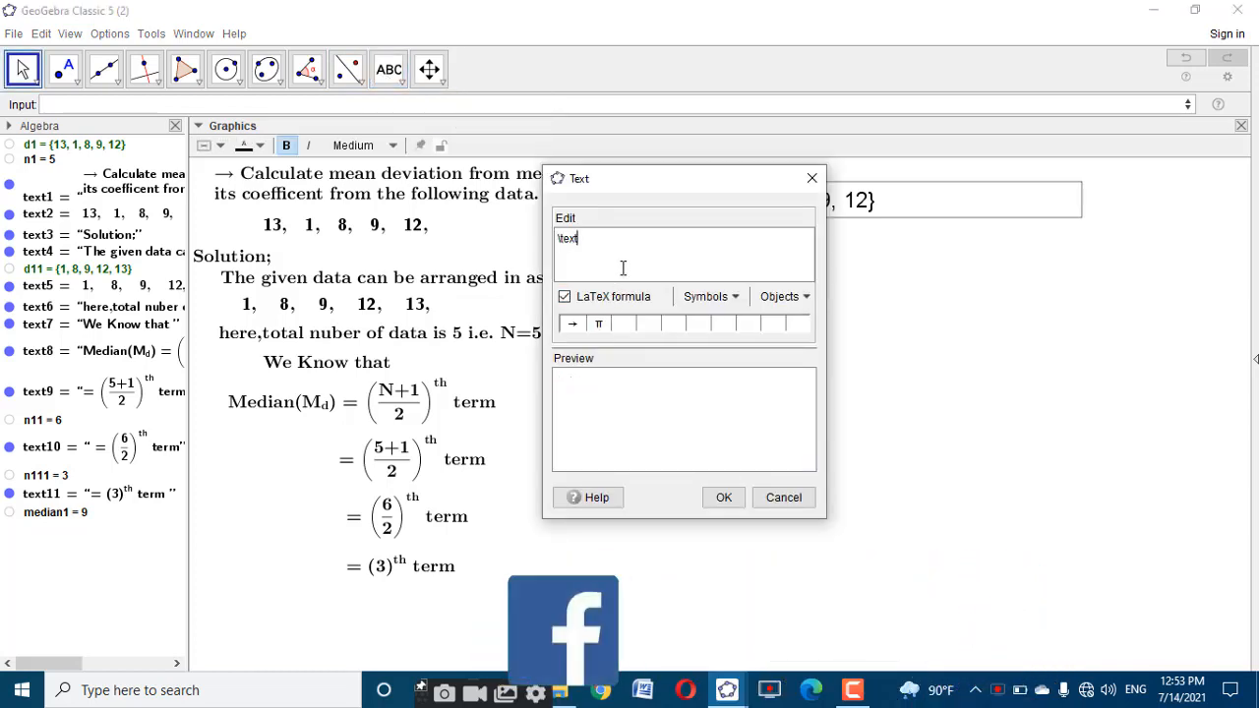
text({=)
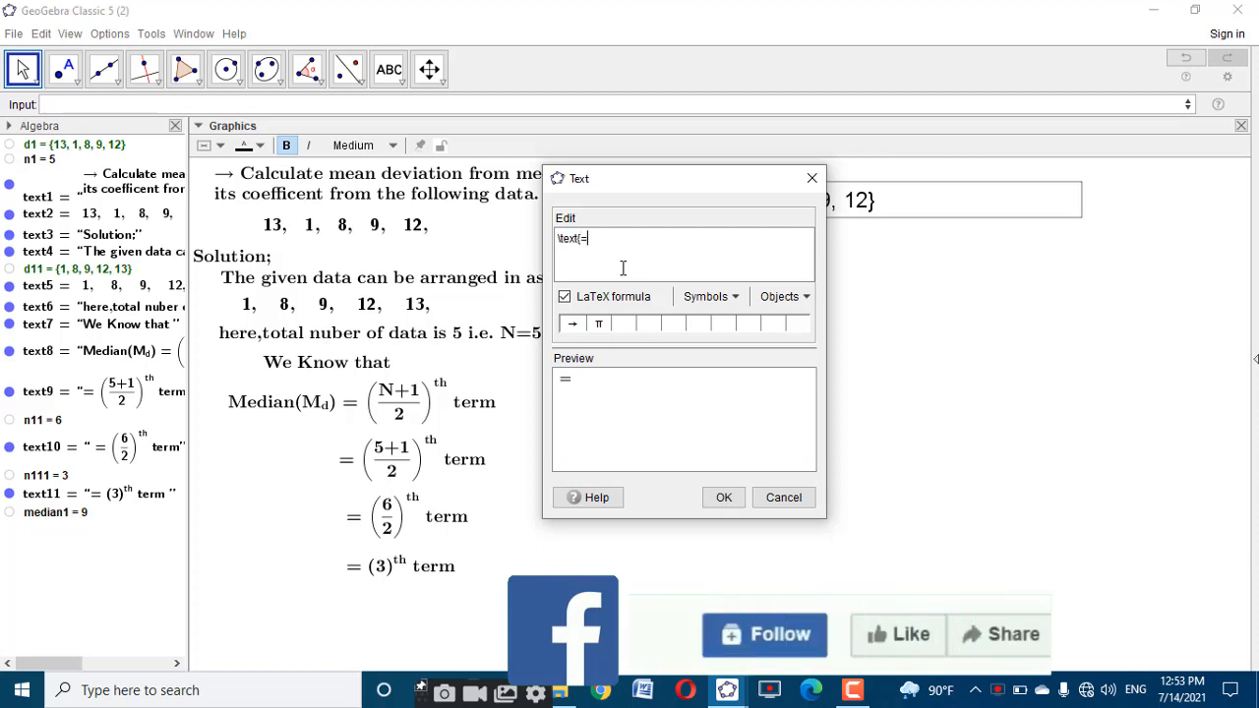
click(59, 514)
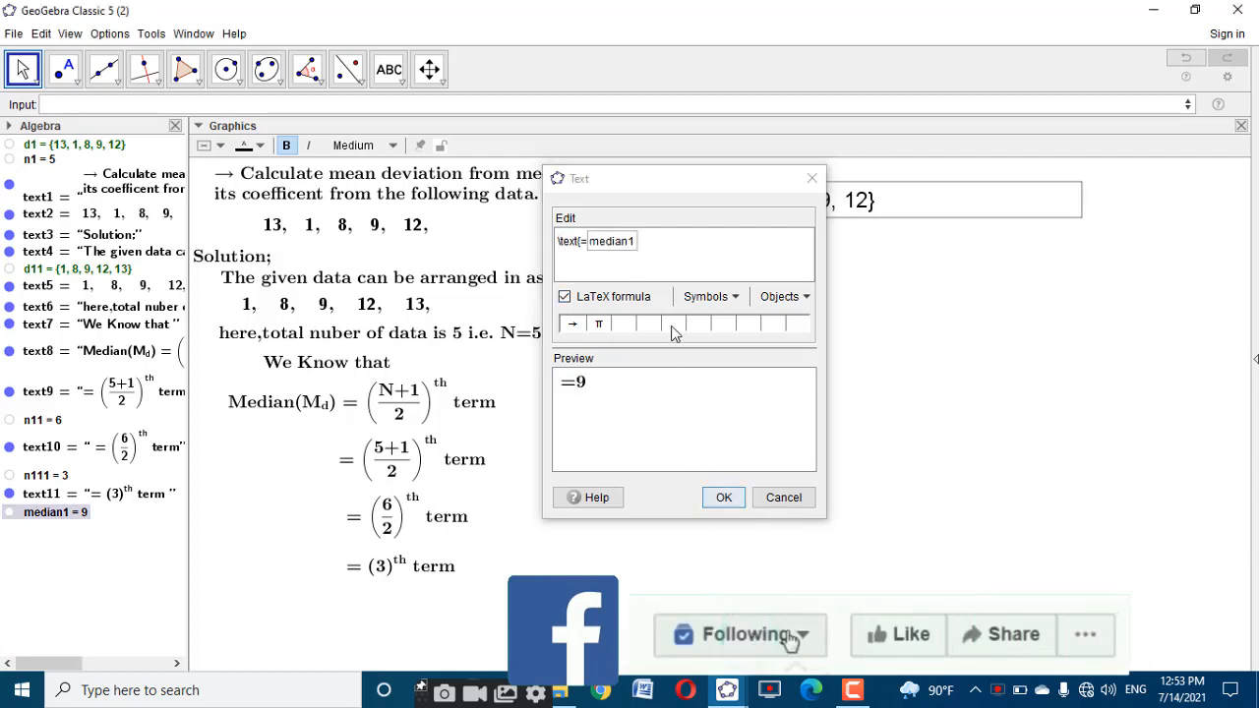
click(587, 244)
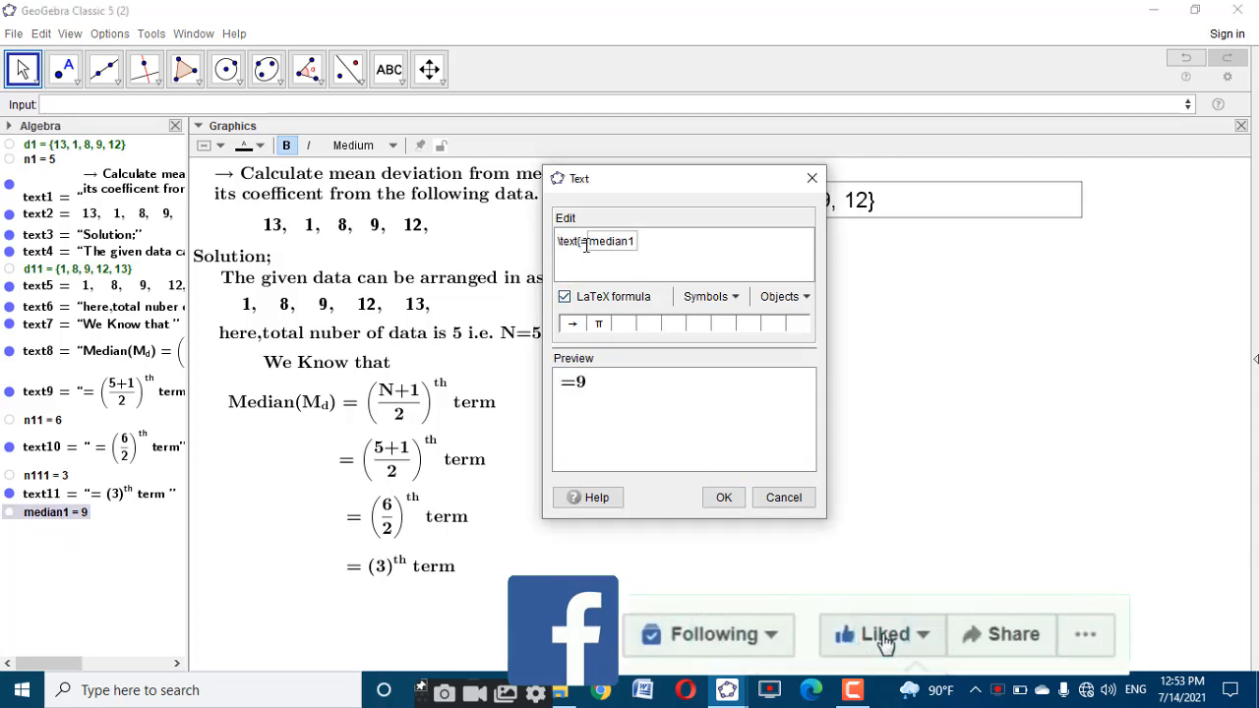
click(723, 497)
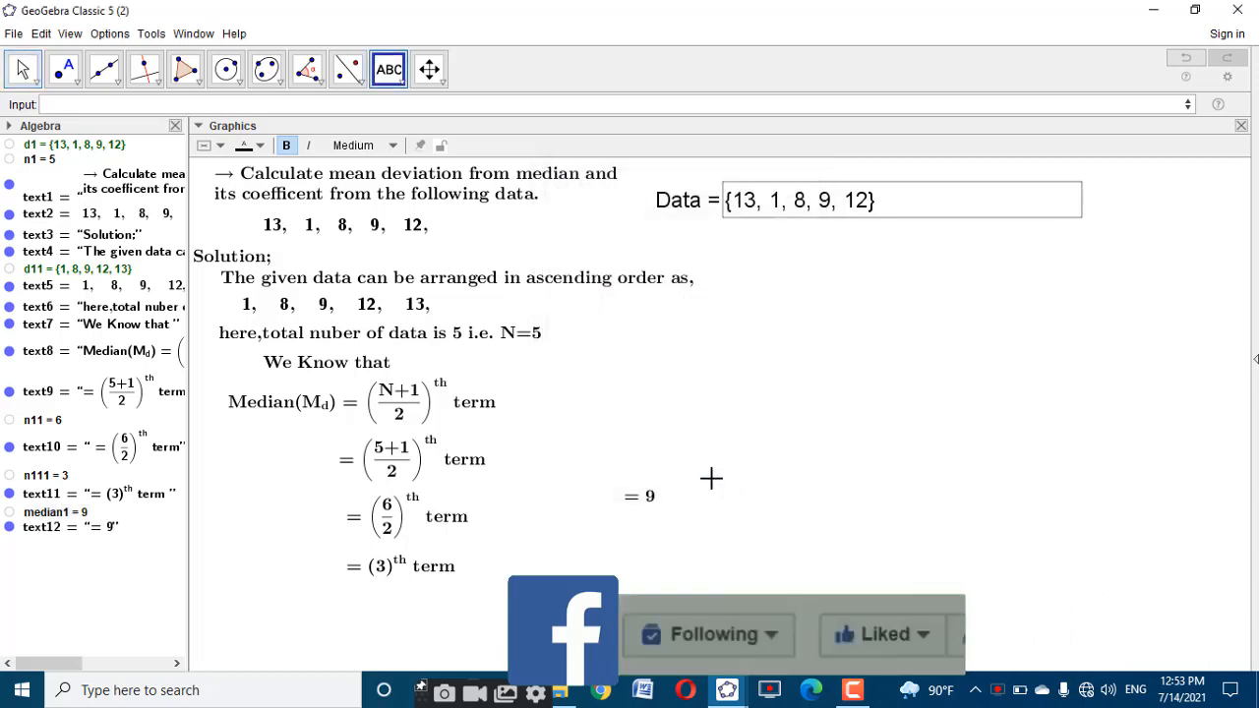
drag(634, 501, 365, 645)
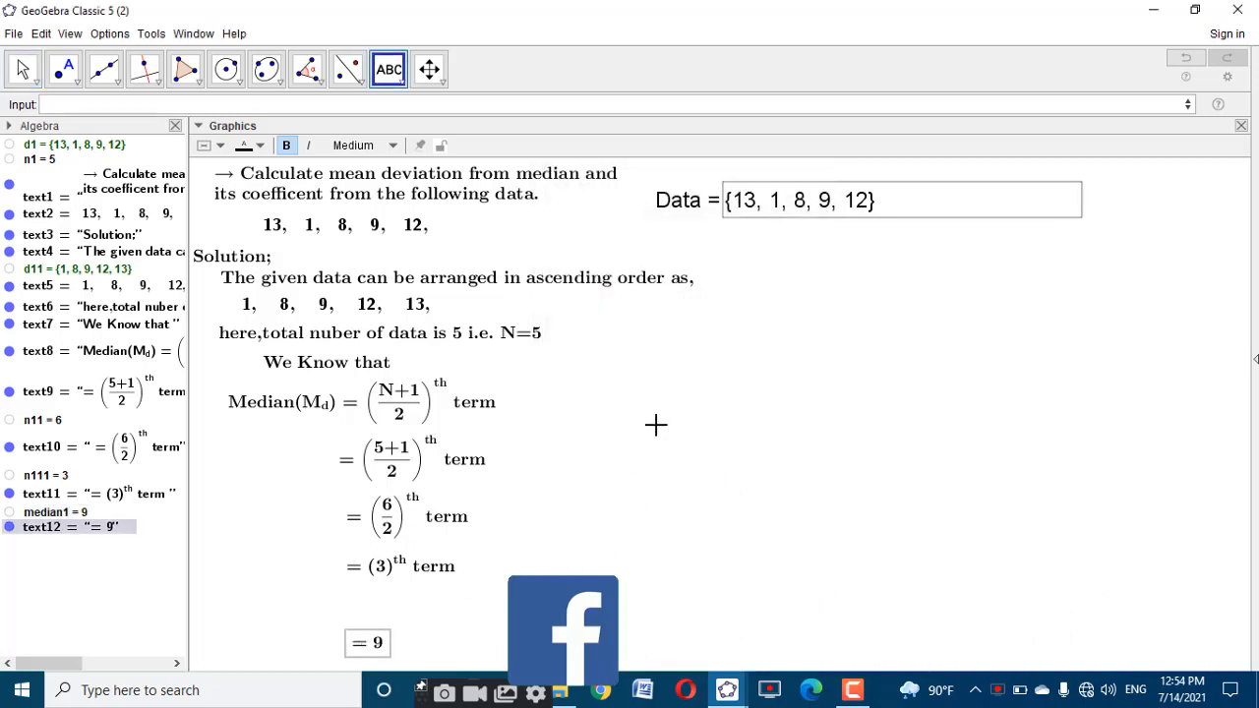
Append the value 16 to the Data input box so the list is {13, 1, 8, 9, 12, 16}
click(866, 208)
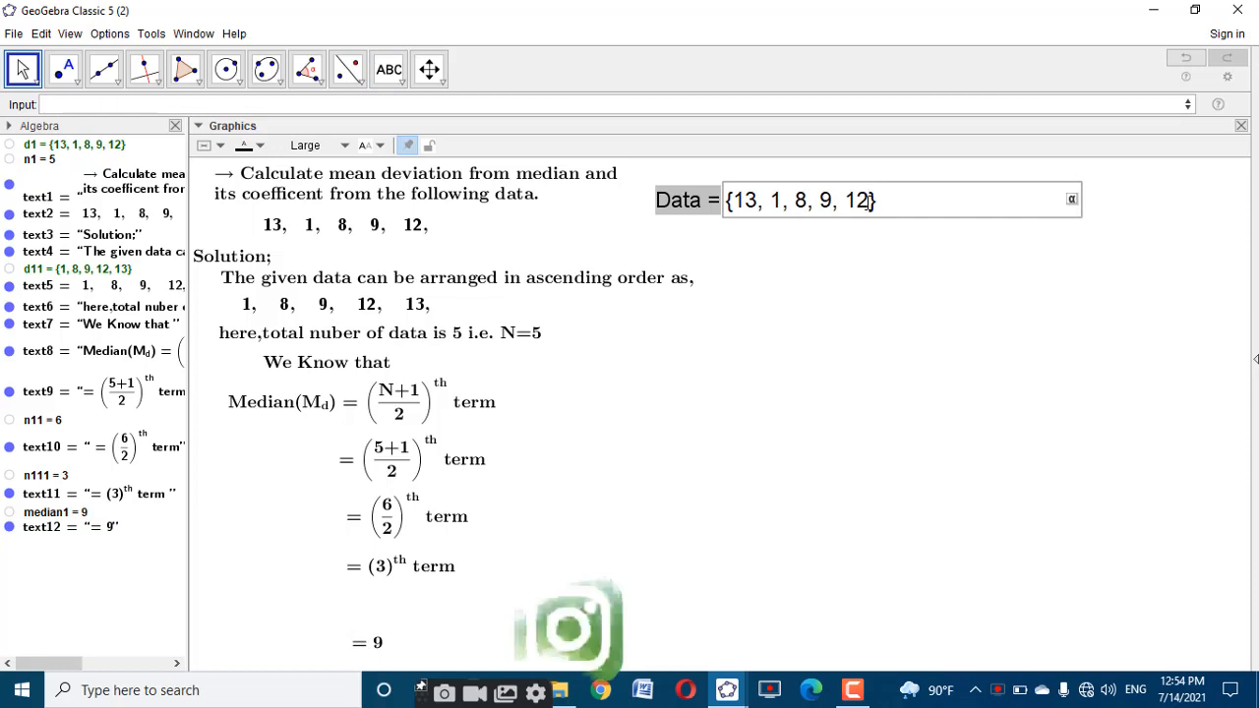
text(,16)
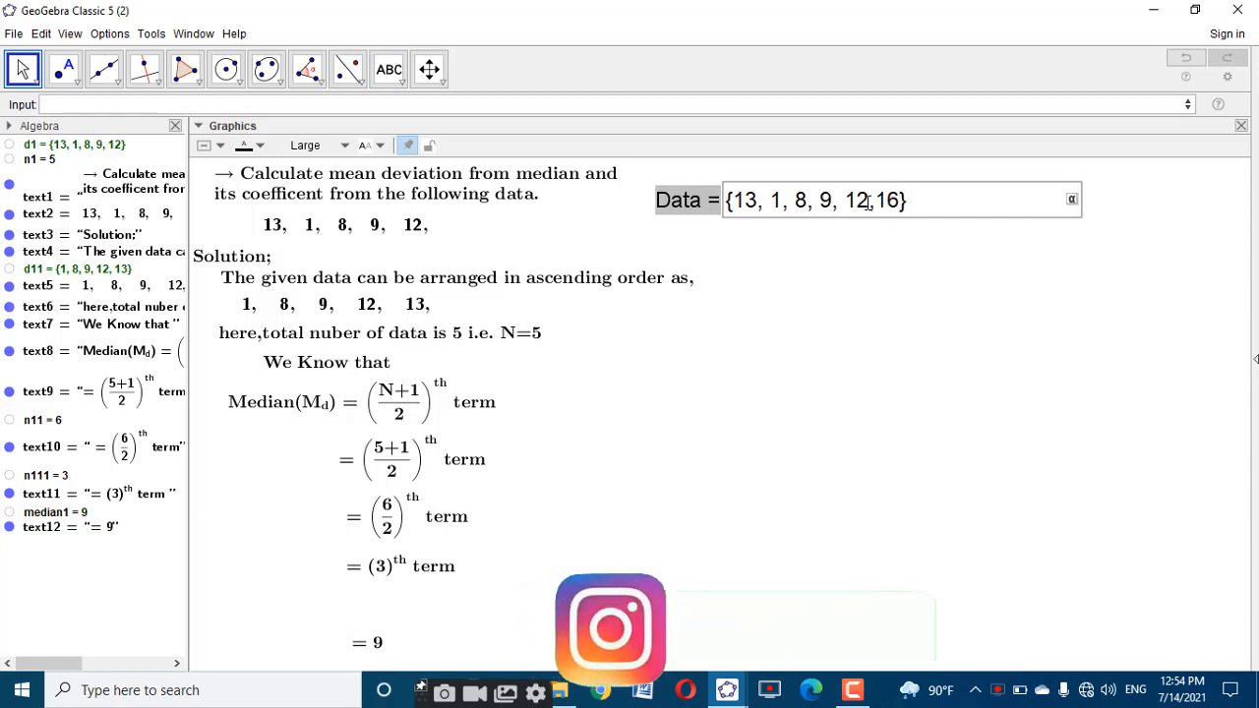
key(Return)
click(916, 410)
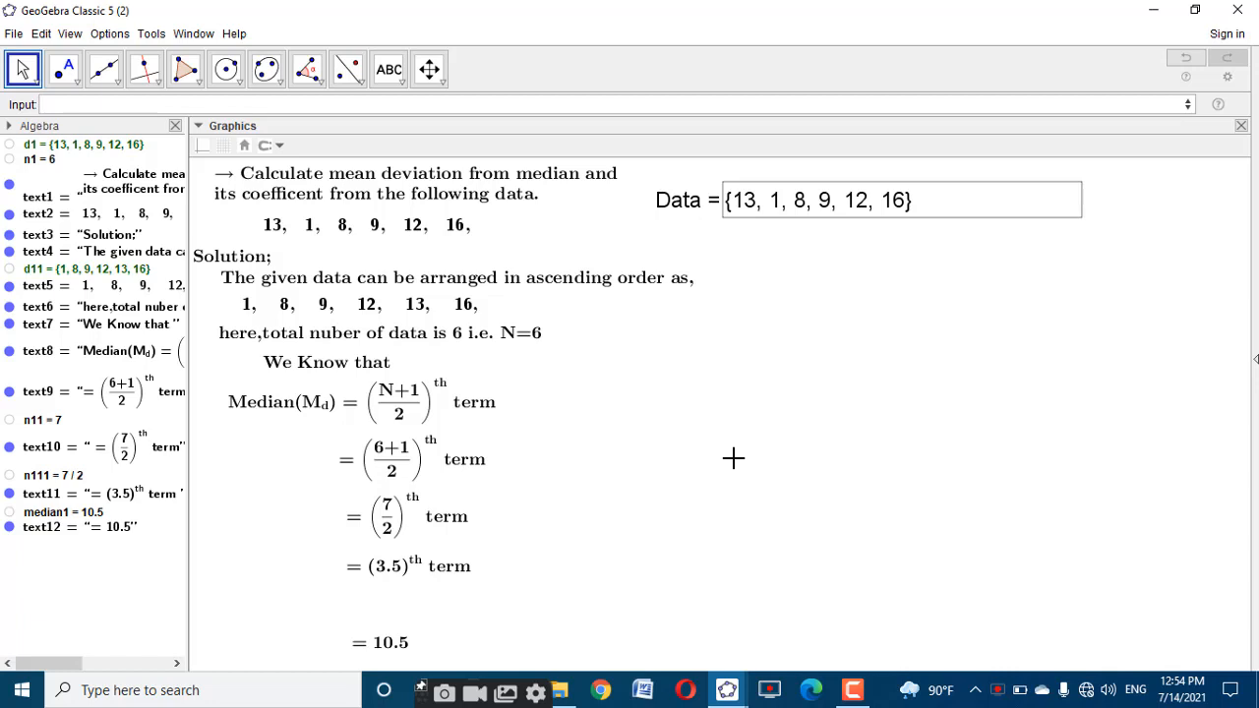
Start a new list definition in the input bar with an If condition nested inside RemoveUndefined(Sequence(...))
click(472, 101)
text(remo)
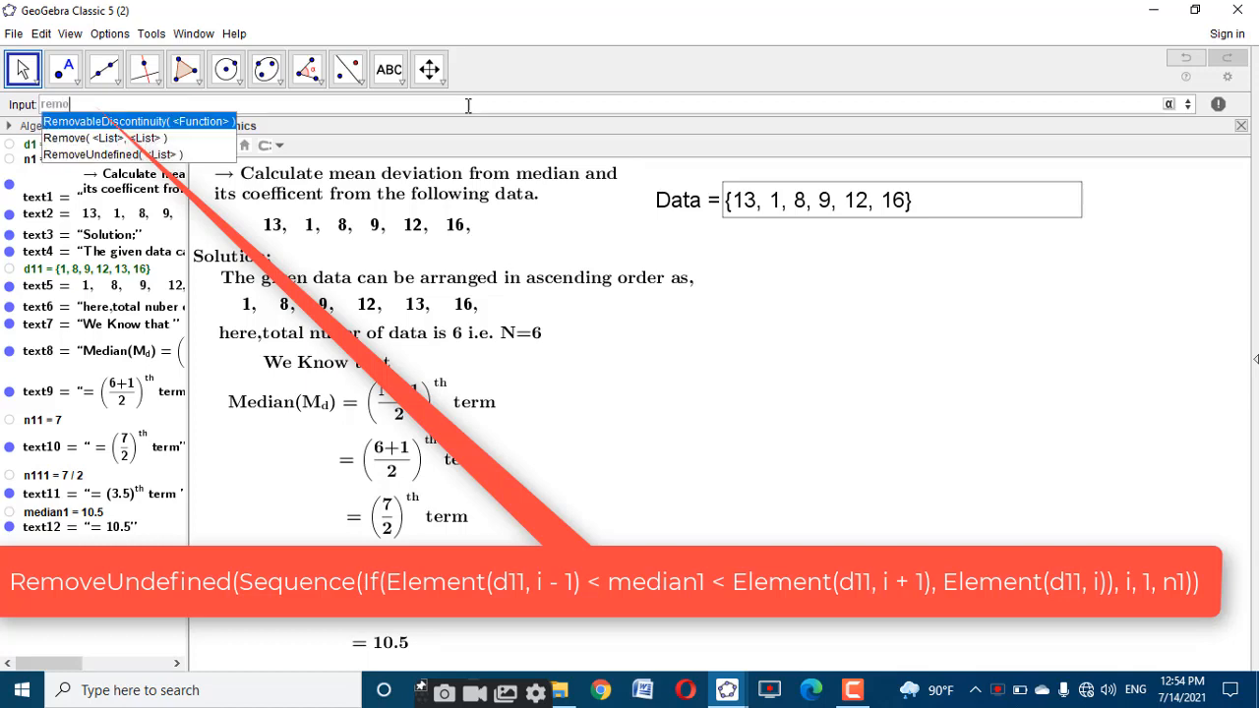
click(120, 155)
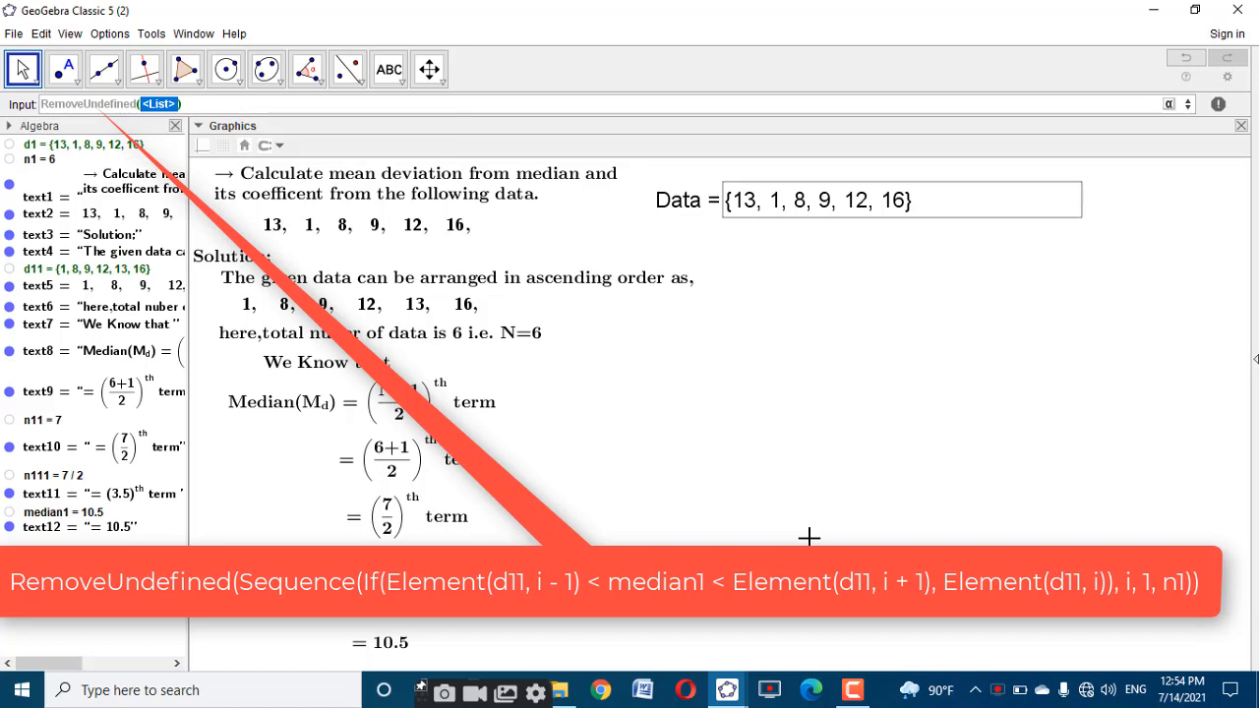
text(seq)
click(376, 180)
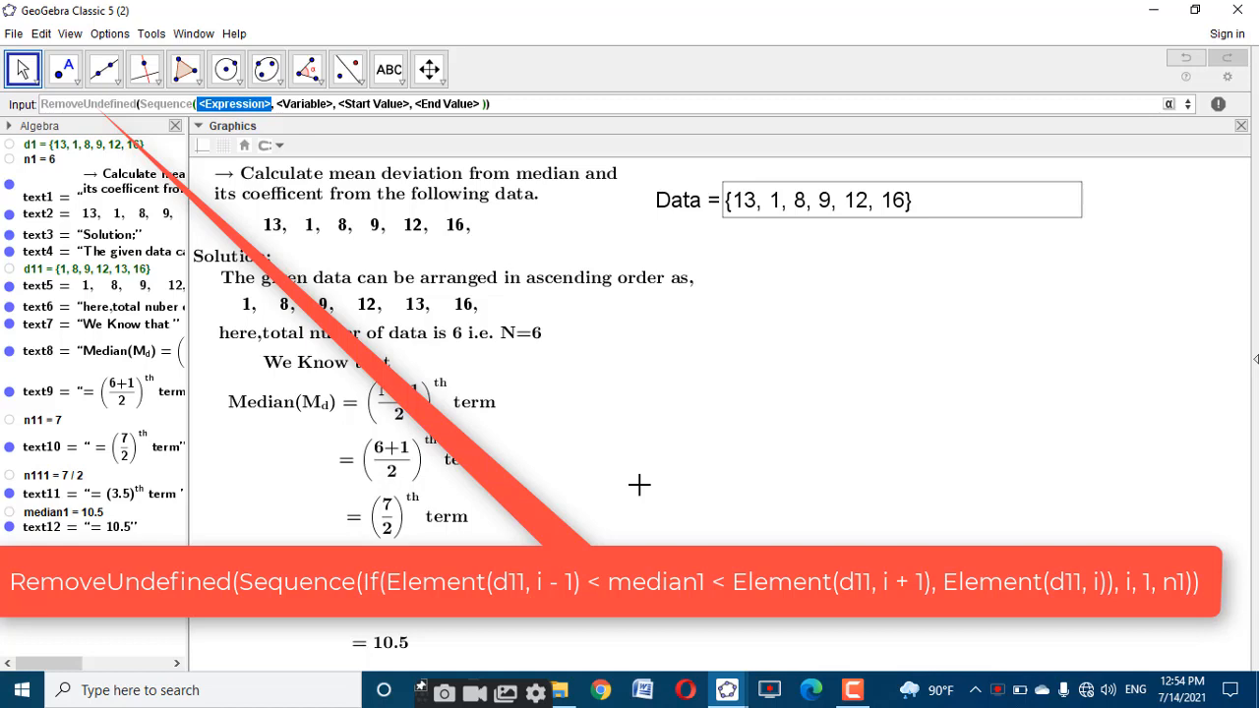
text(If)
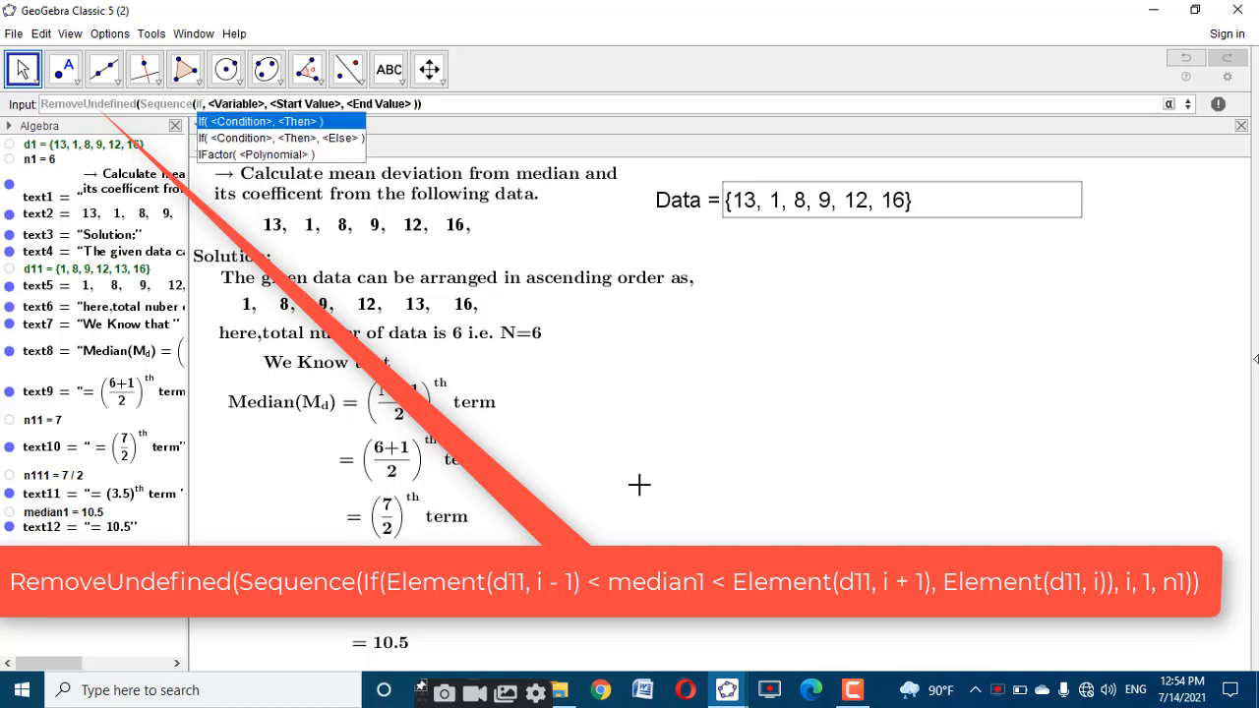
click(327, 122)
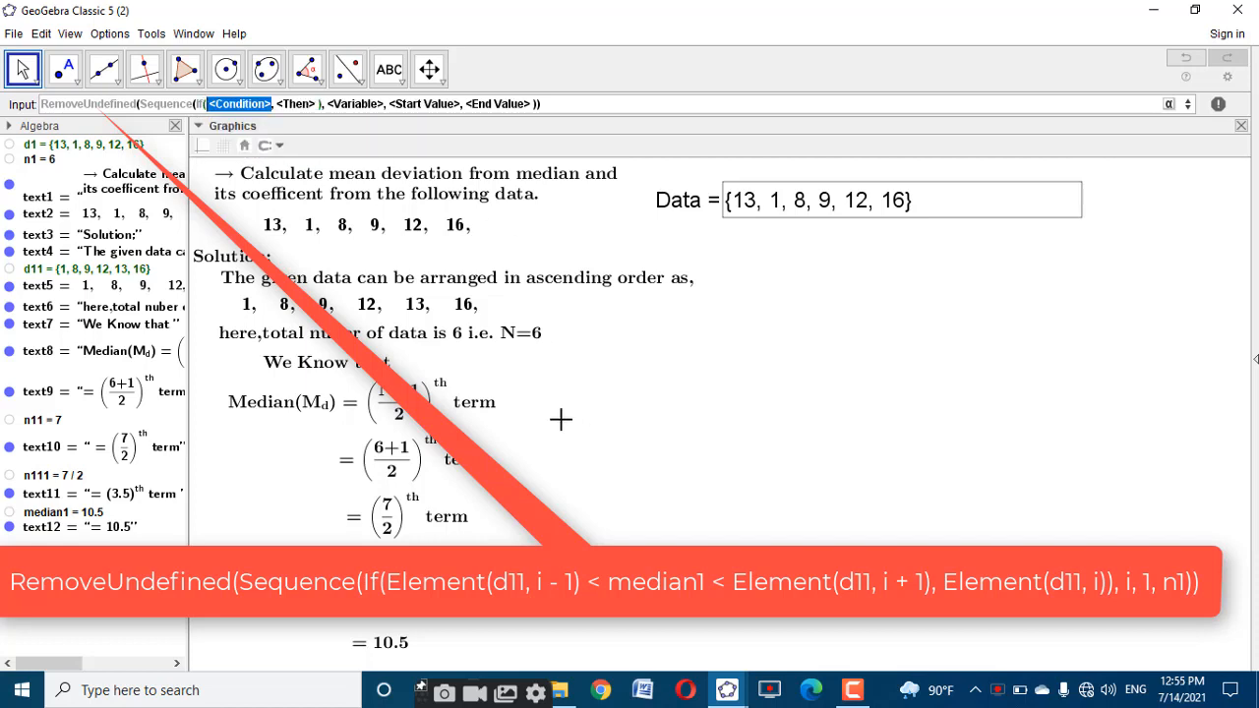
Enter the first part of the If condition as Element(d11, i-1)<median1
text(Elem)
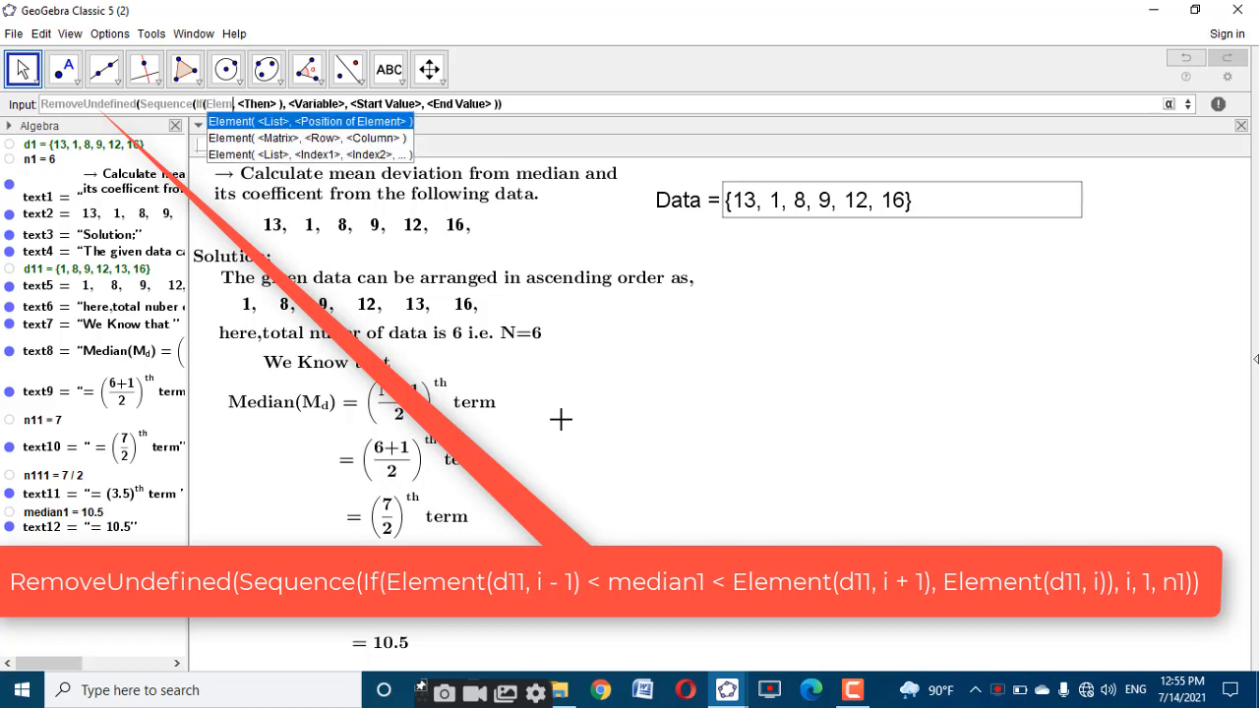
key(Return)
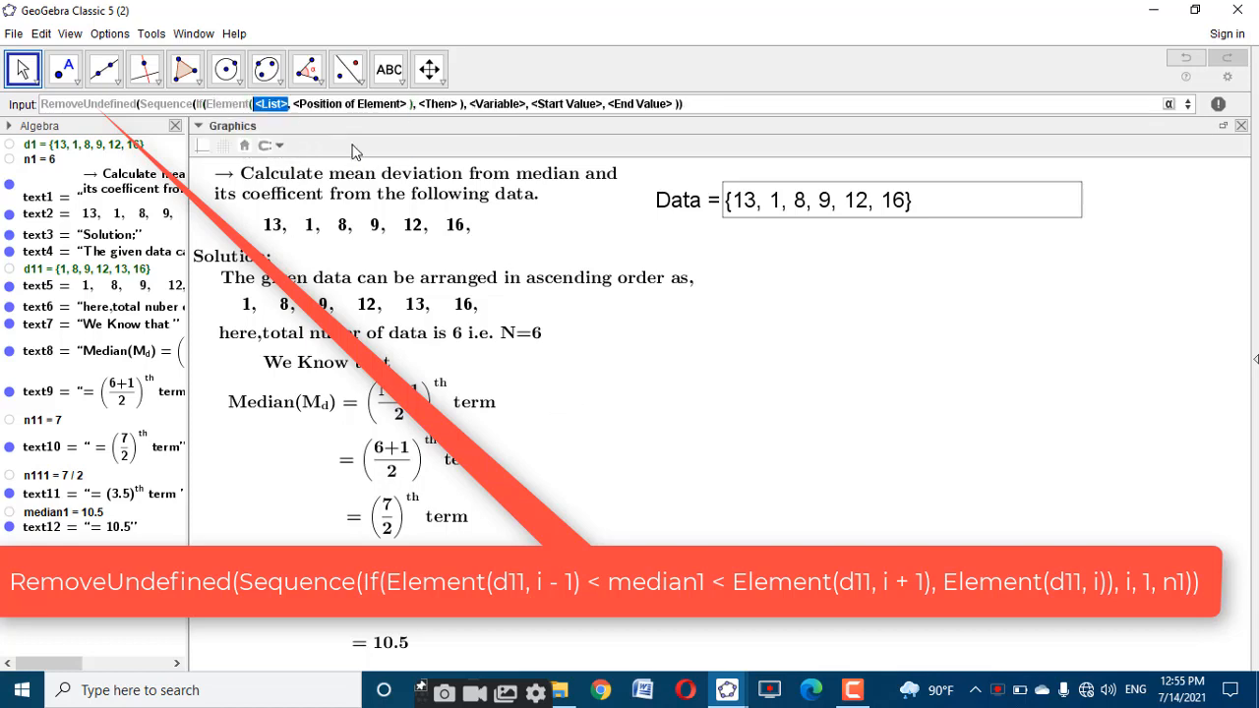
text(d)
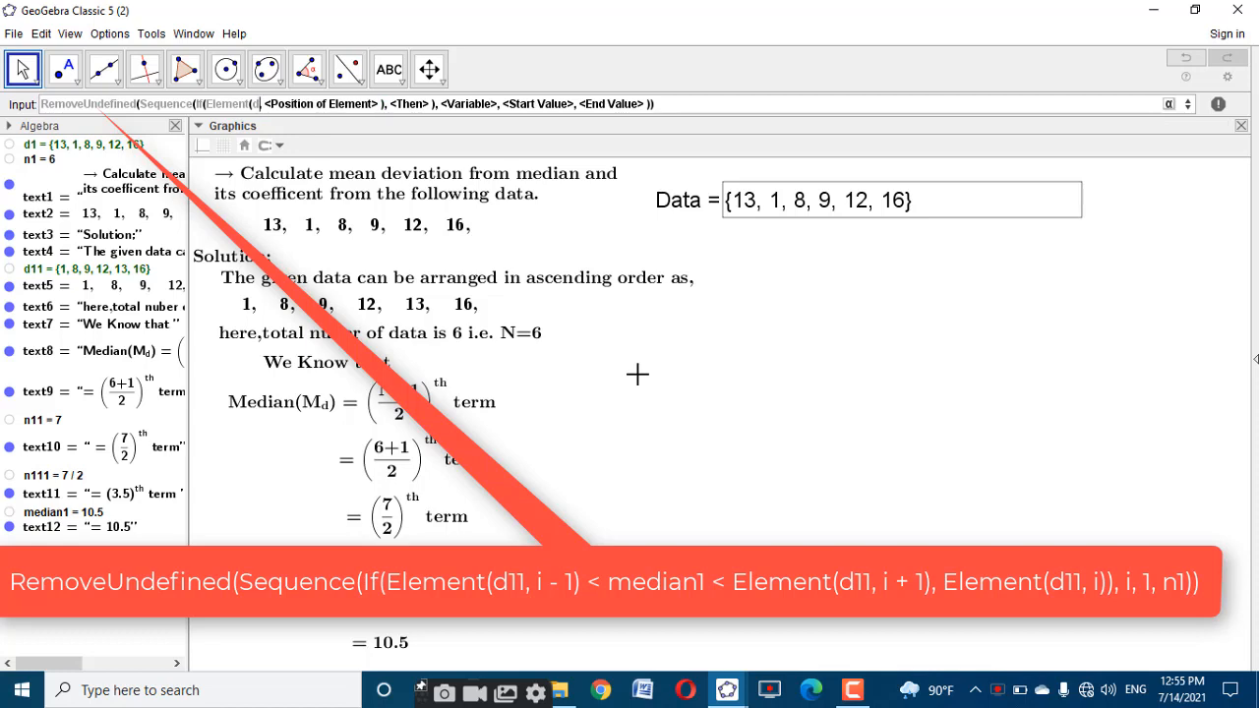
text(11)
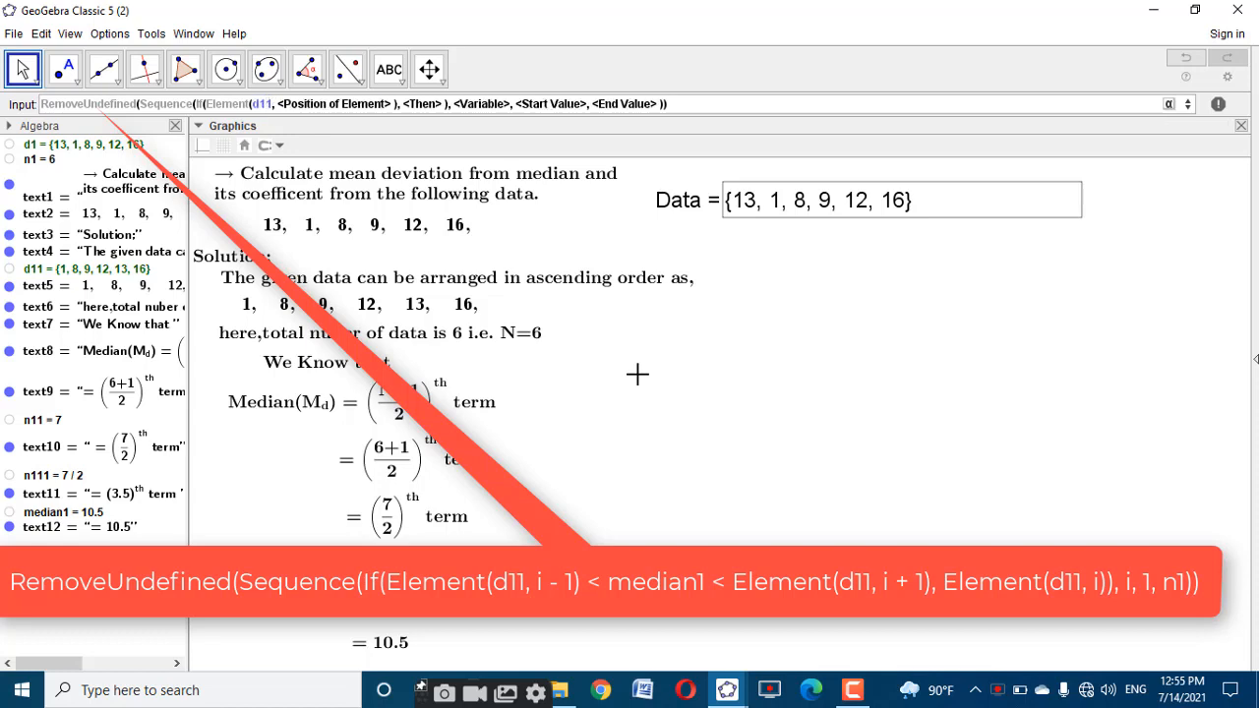
key(Tab)
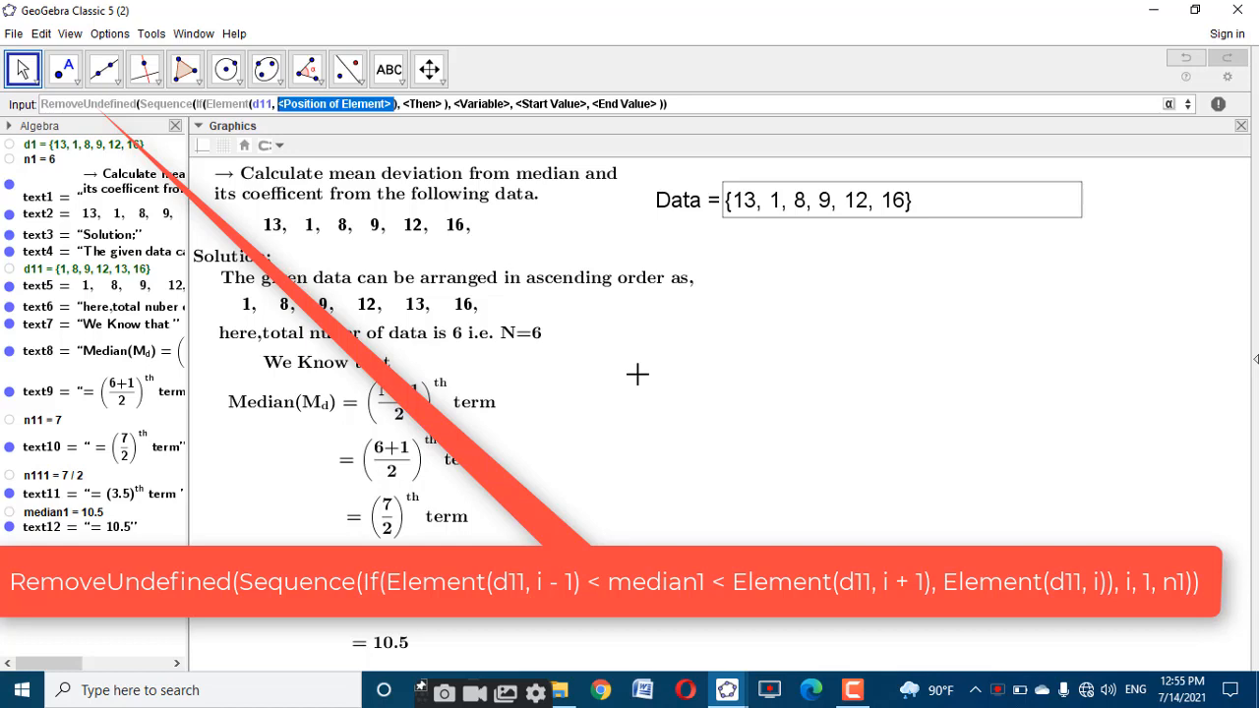
text(i-)
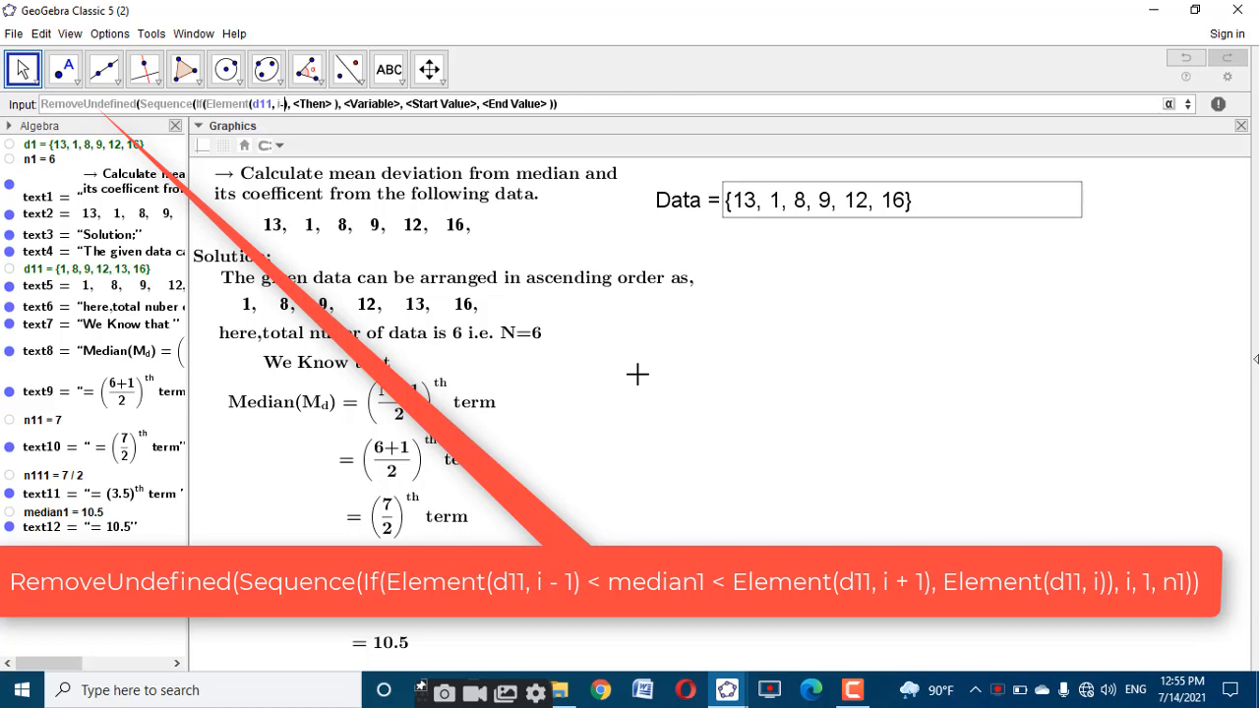
text(1)
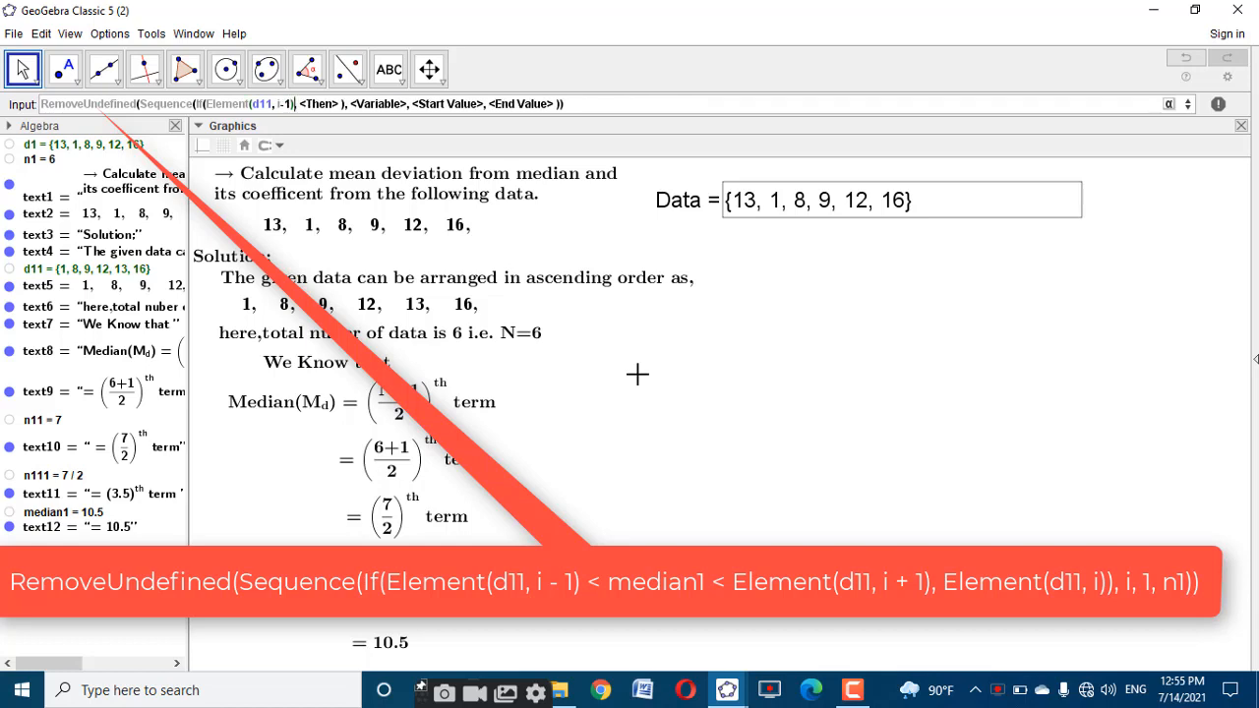
text()<med)
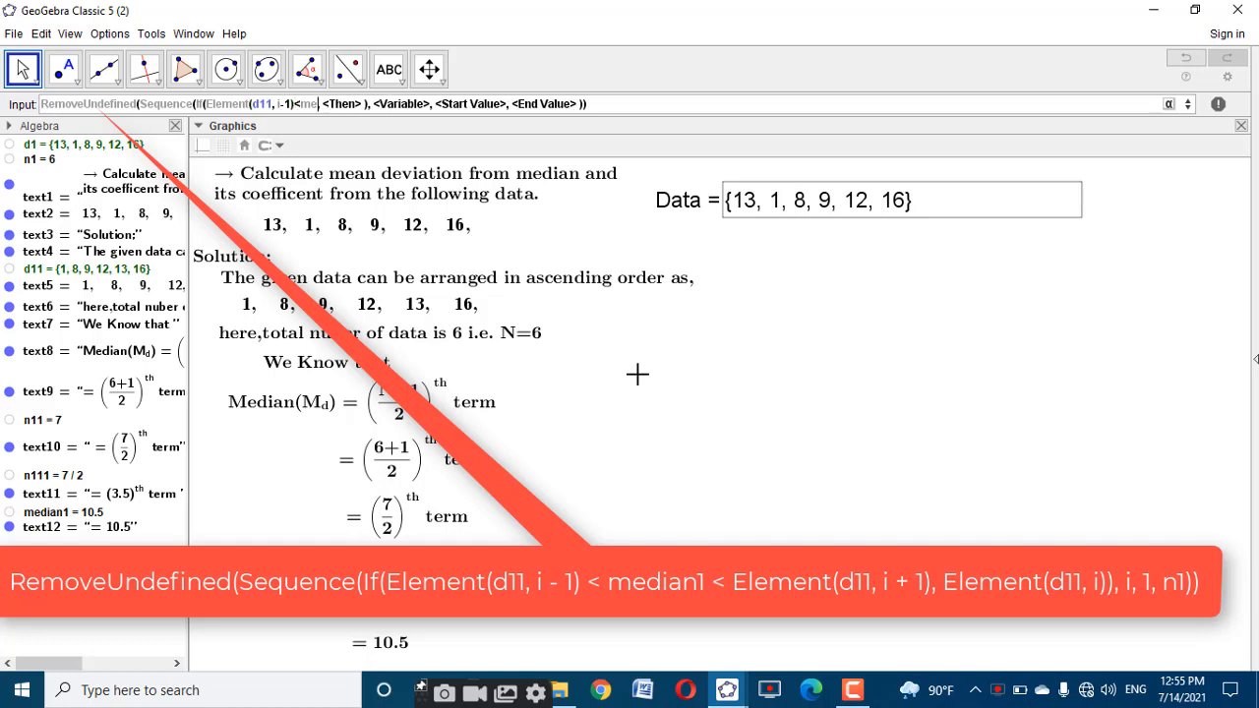
text(ian1)
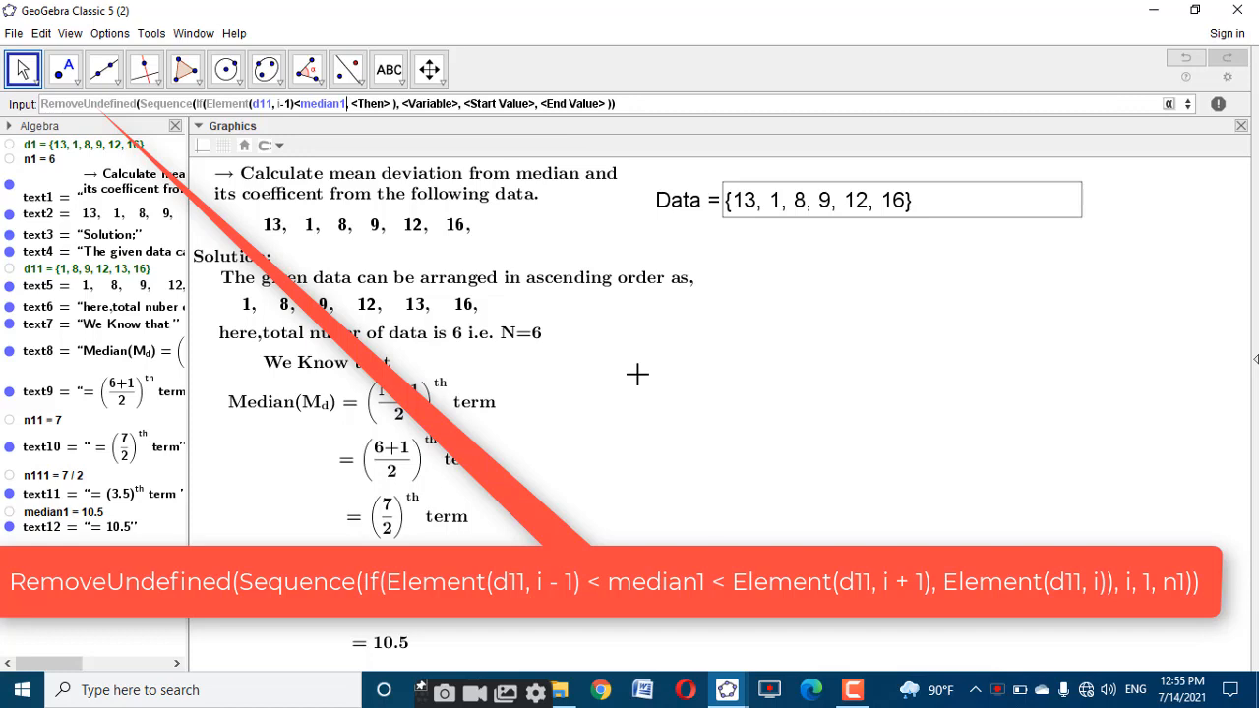
Complete the If condition by requiring median1 to be <=Element(d11, i+1)
text(<)
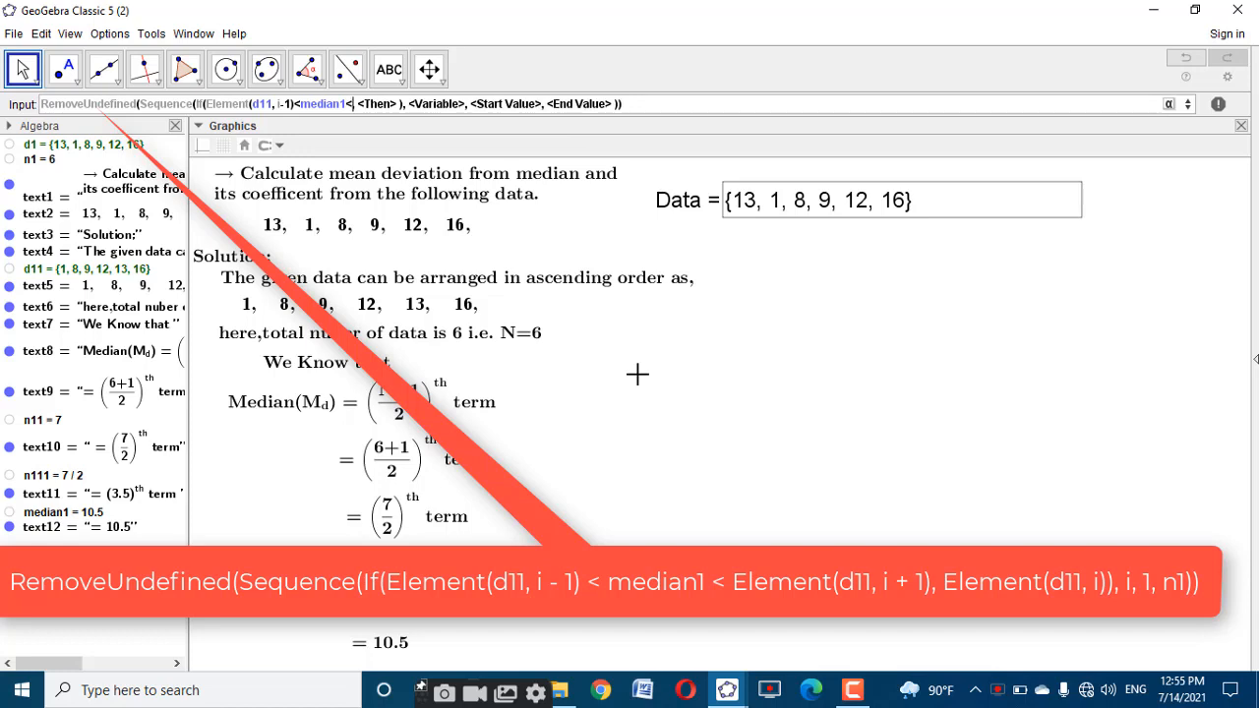
text(=)
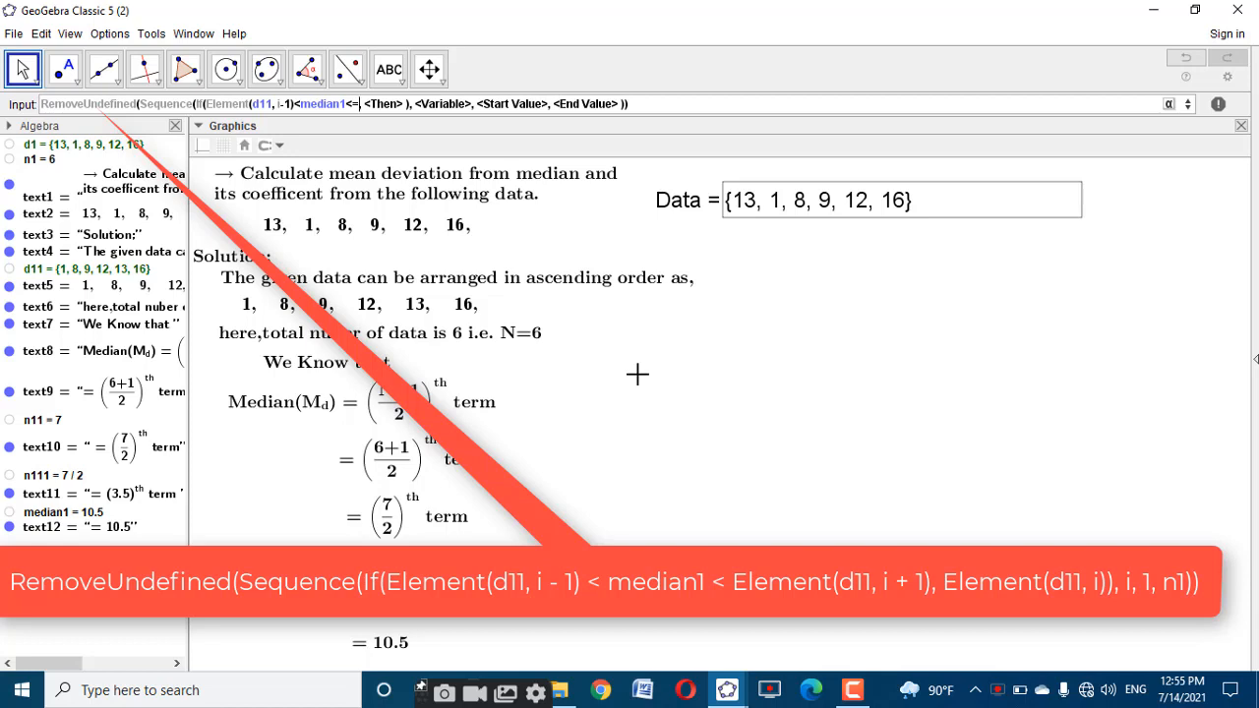
text(Elem)
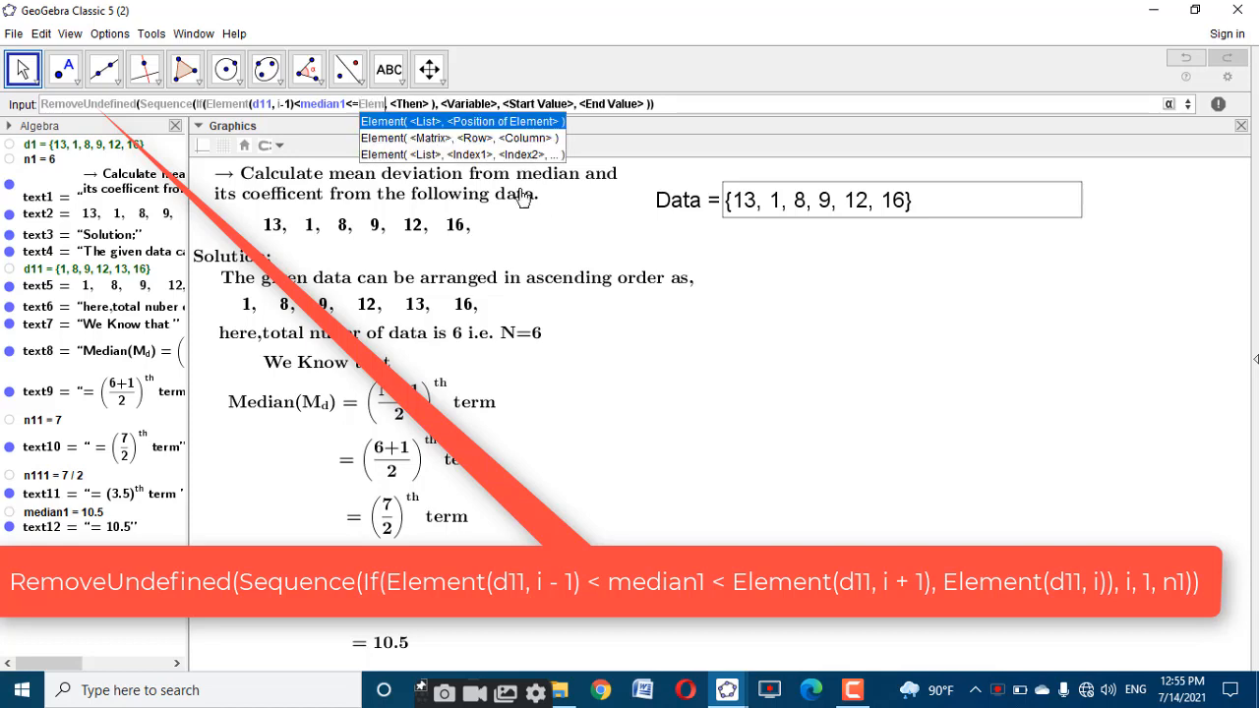
key(Return)
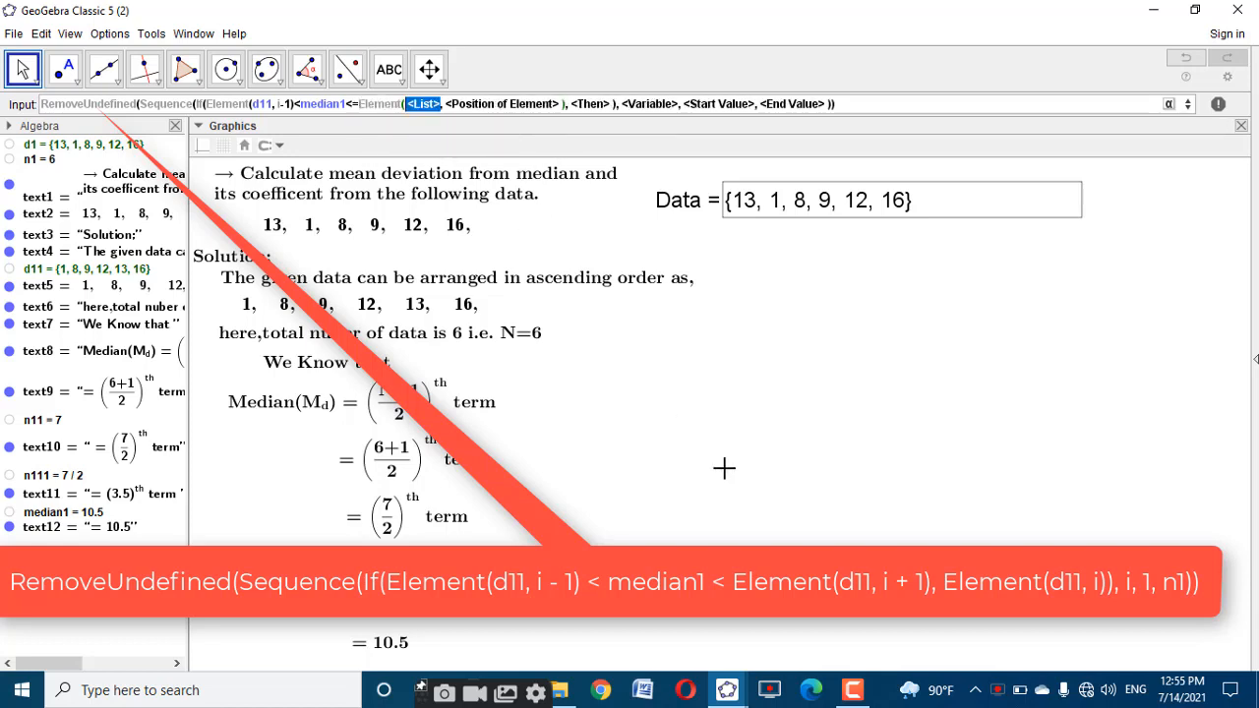
text(d11)
key(Tab)
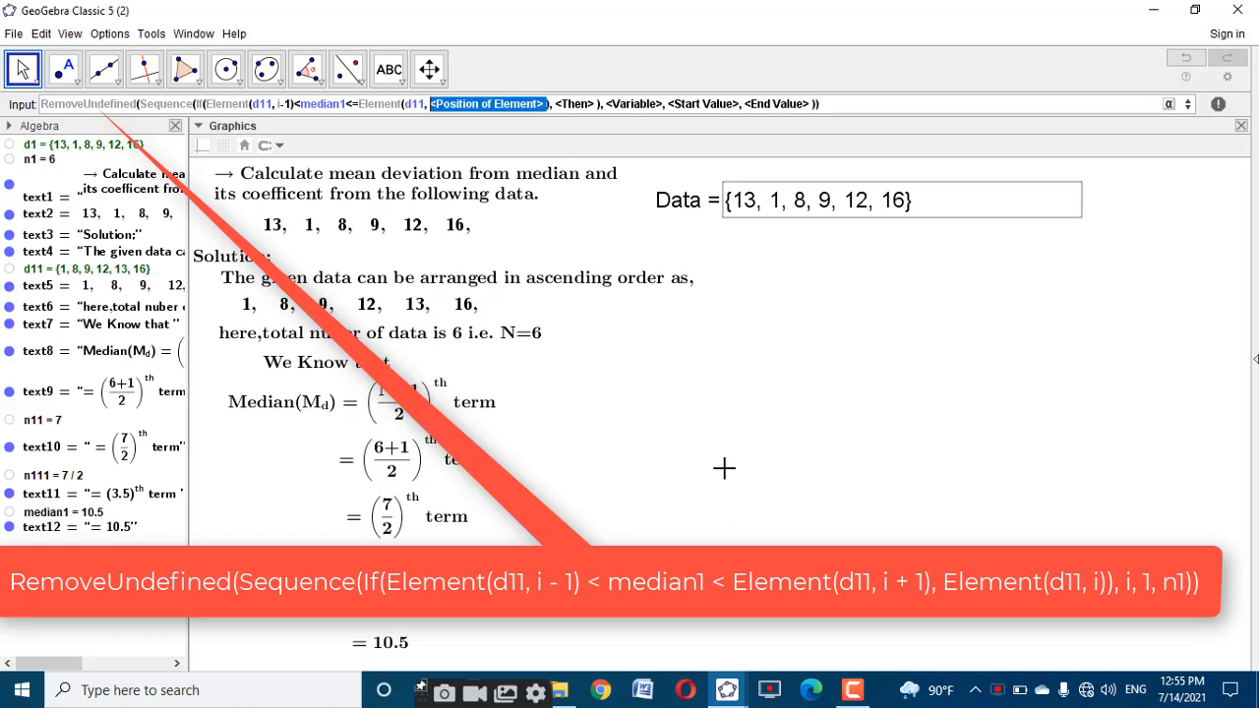
text(i+1)
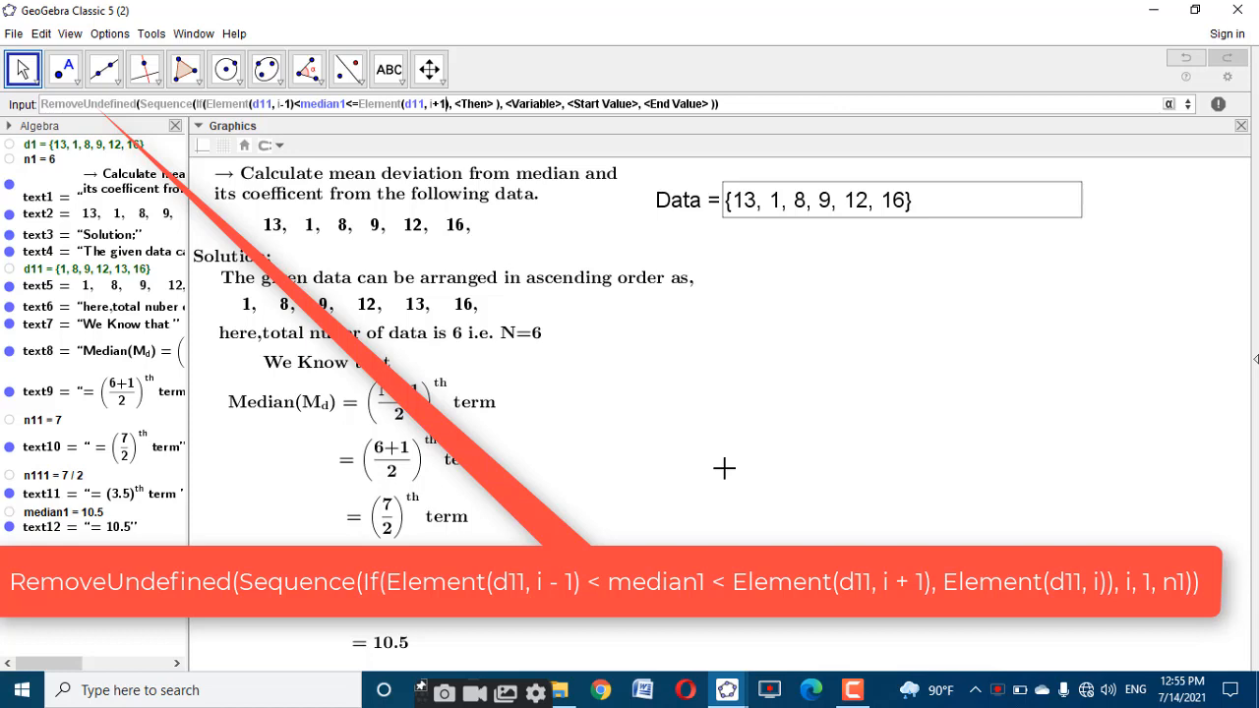
Set the Then result of the If condition to Element(d11, i)
key(Tab)
text(Elem)
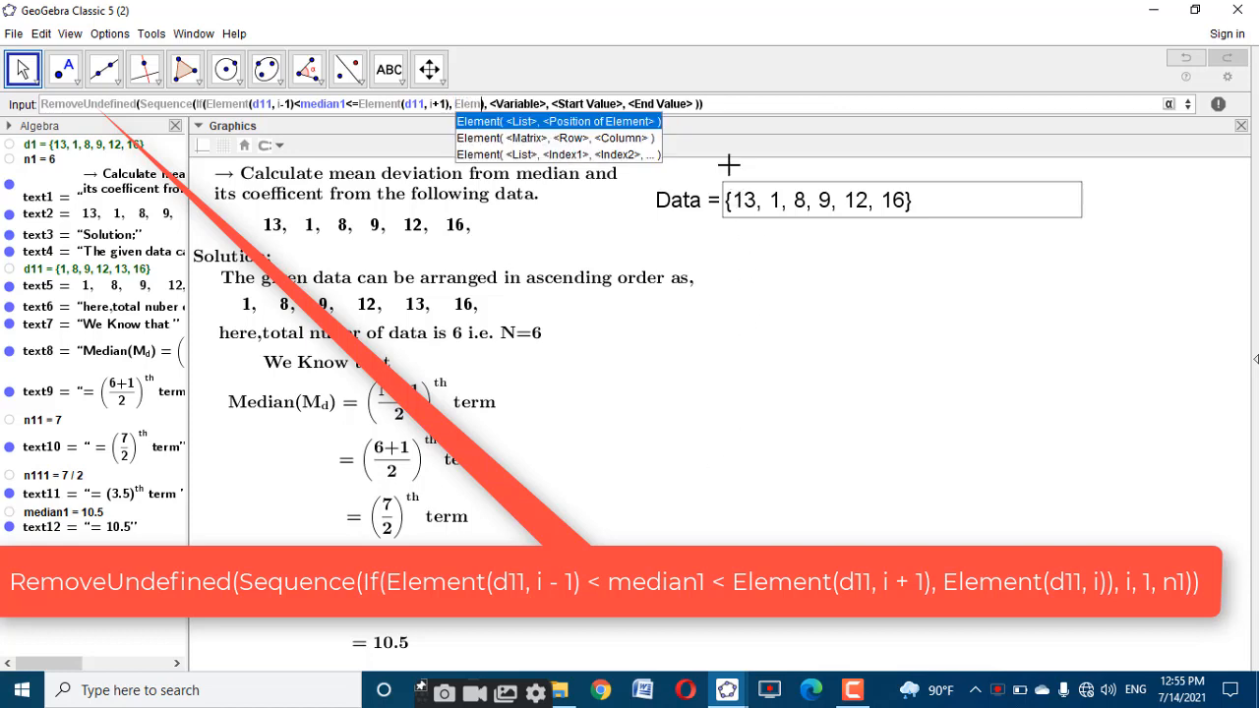
key(Return)
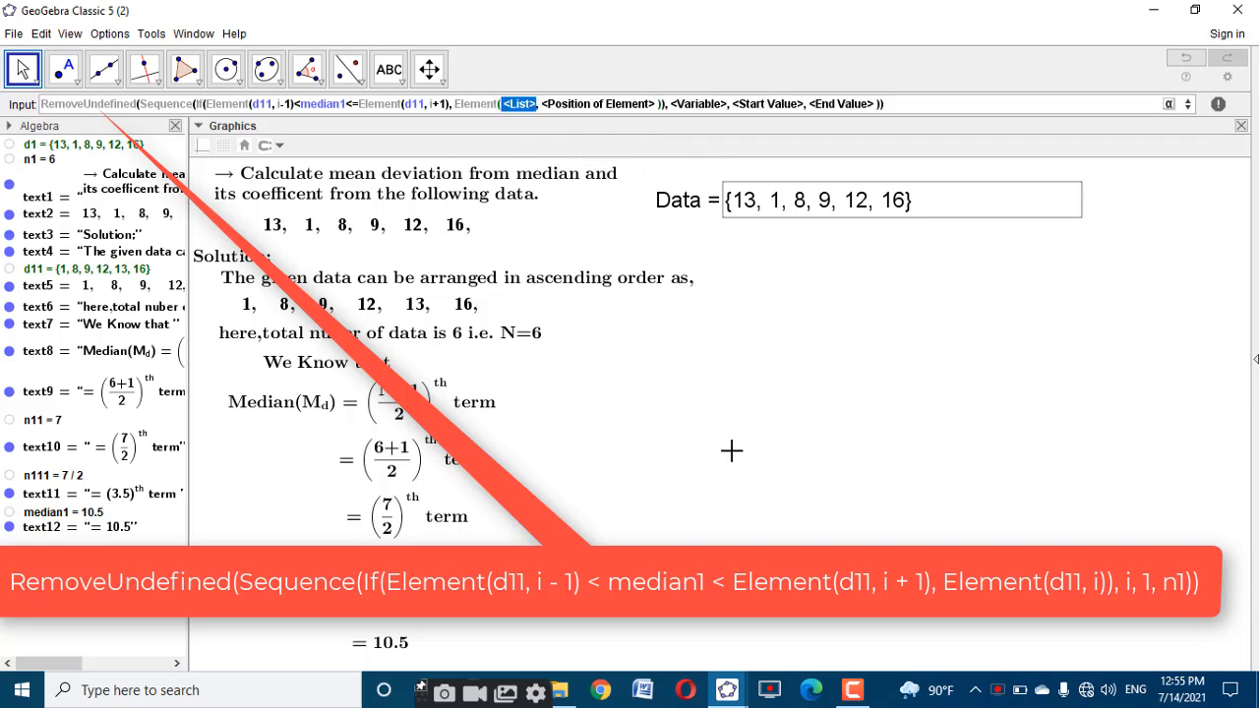
text(d11)
key(Tab)
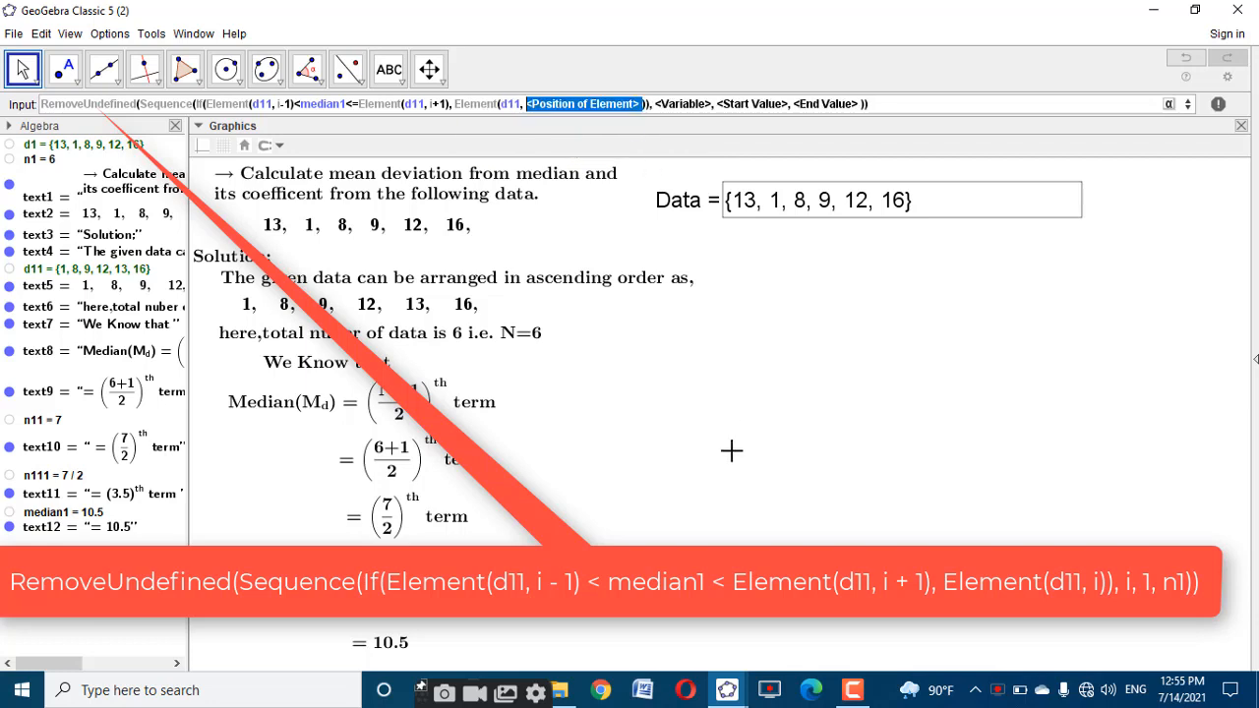
text(i)
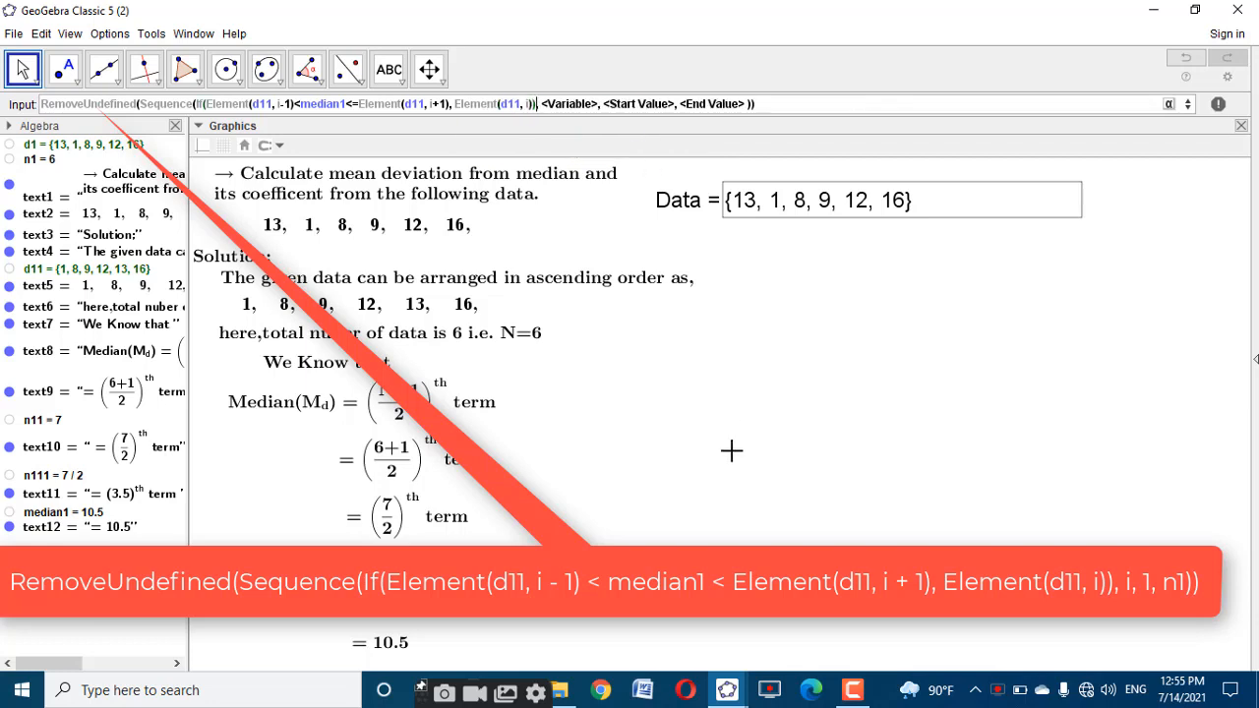
Set the sequence variable to i, running from 1 to n1, and create the list
key(Tab)
text(i)
key(Tab)
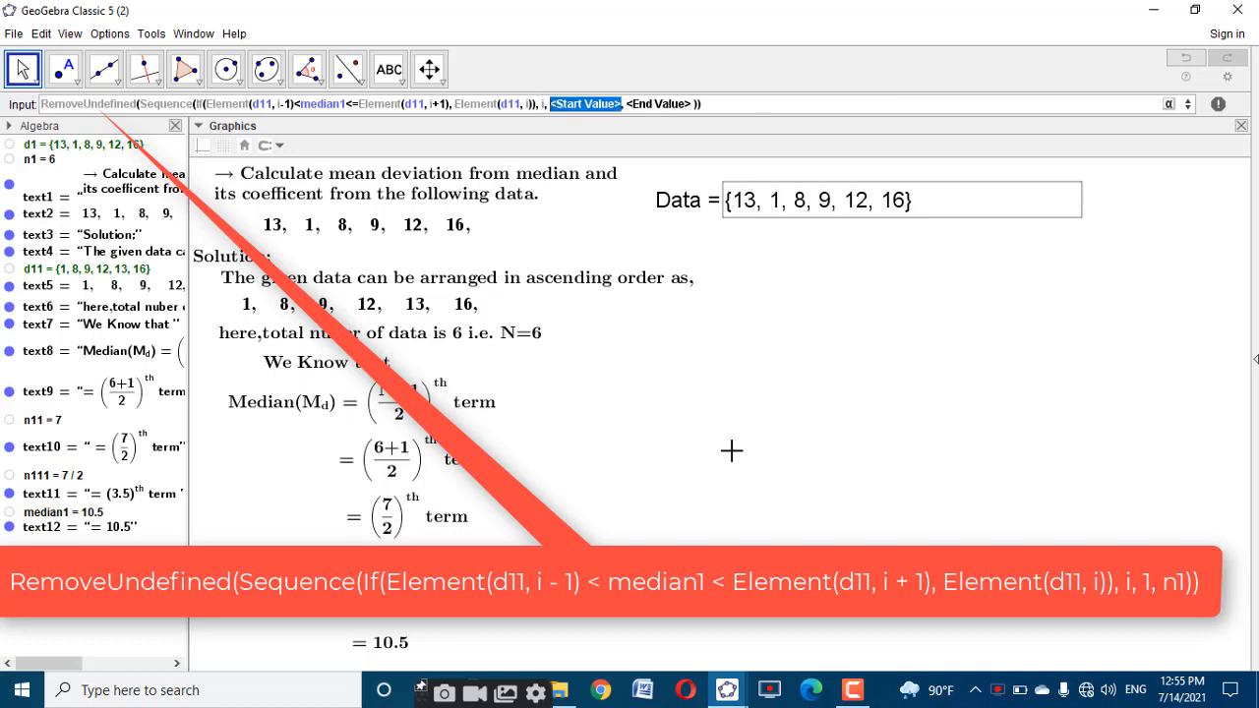
text(1)
key(Tab)
text(n1)
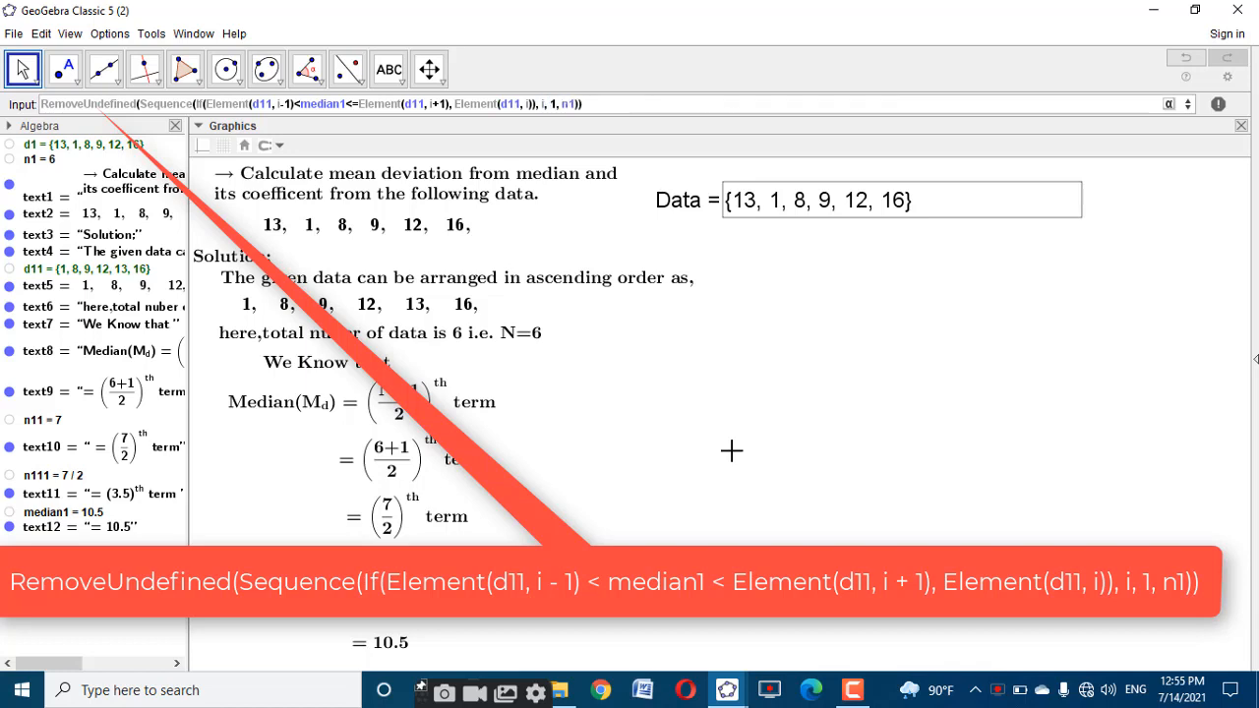
key(Return)
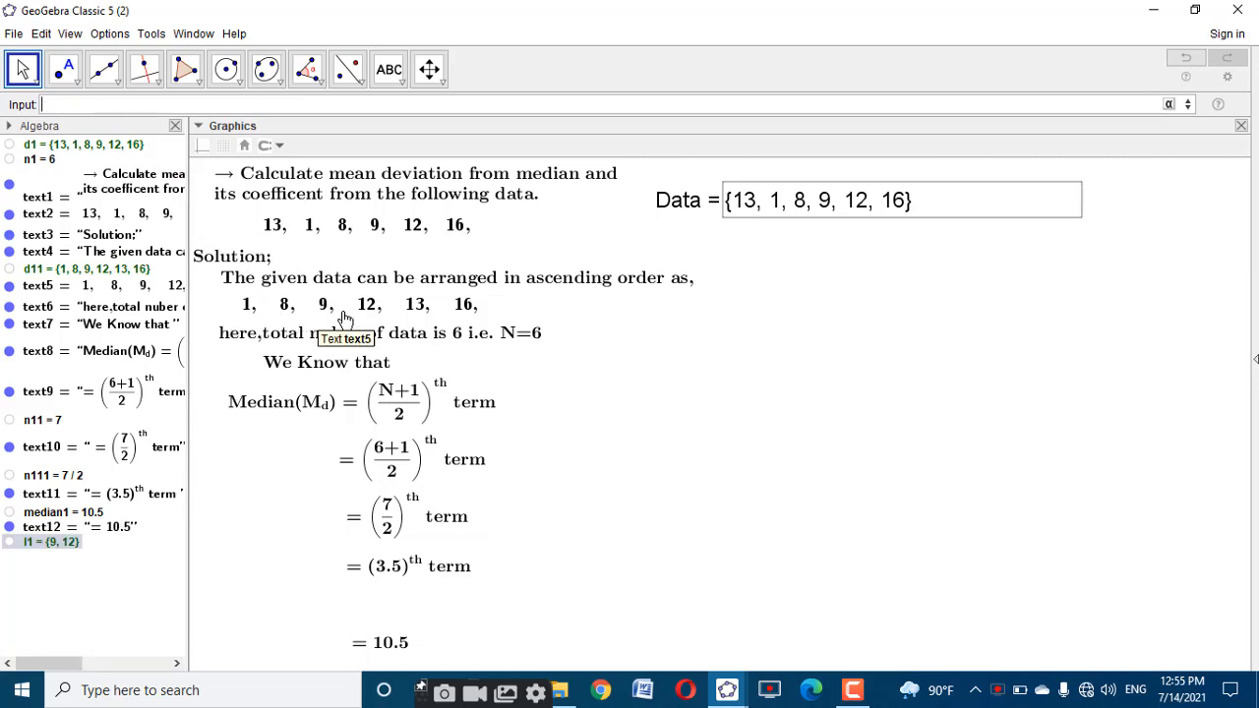
Start a Sequence command with an expression, variable, start and end value, and begin its expression with Element(l1, i)
mouse_move(72, 544)
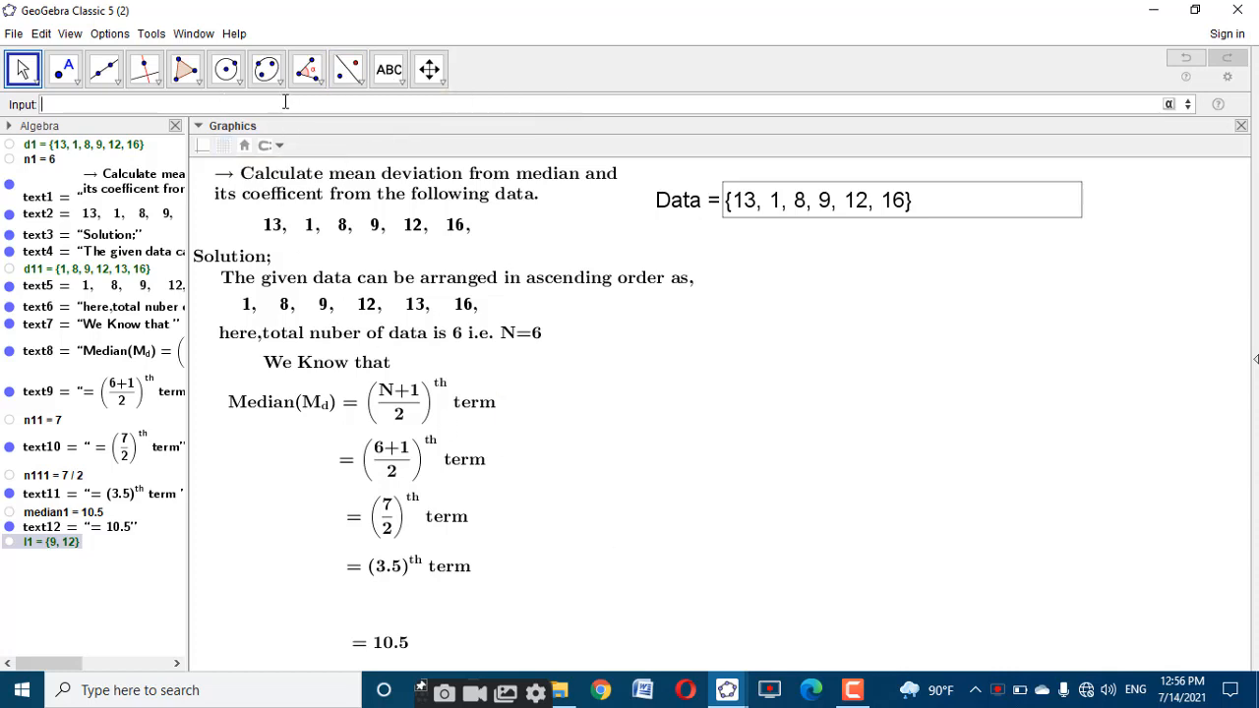
text(seq)
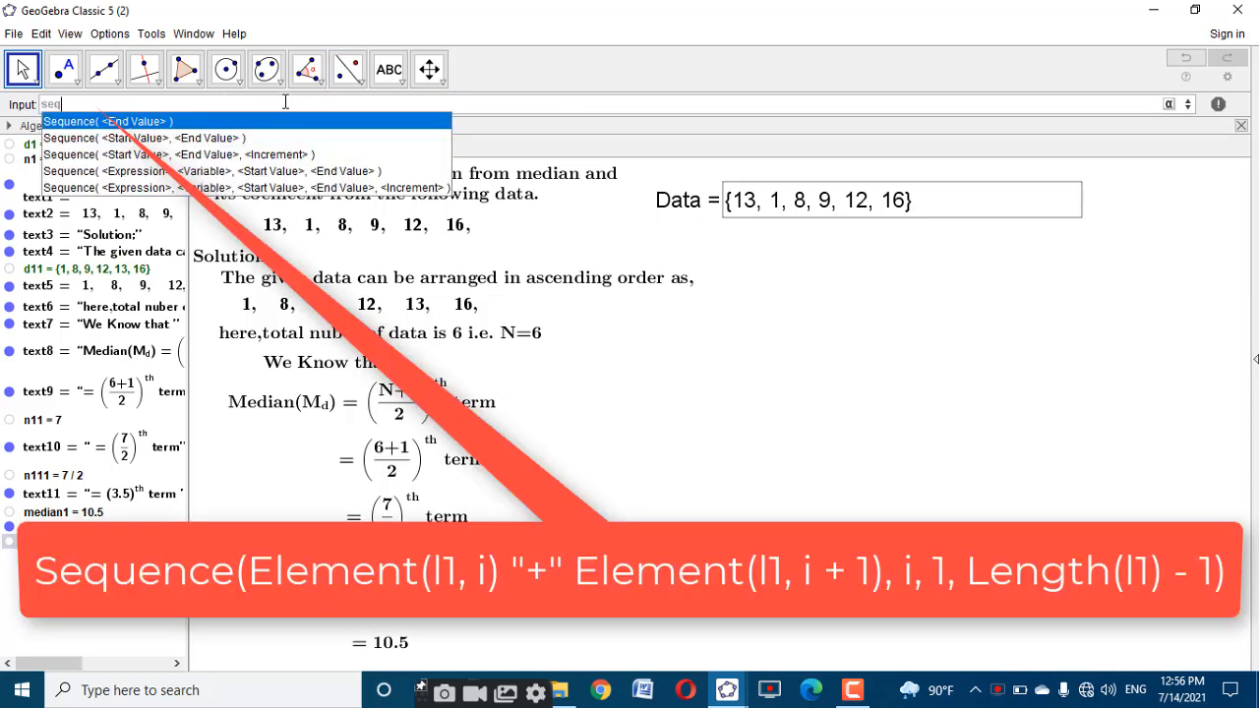
click(281, 175)
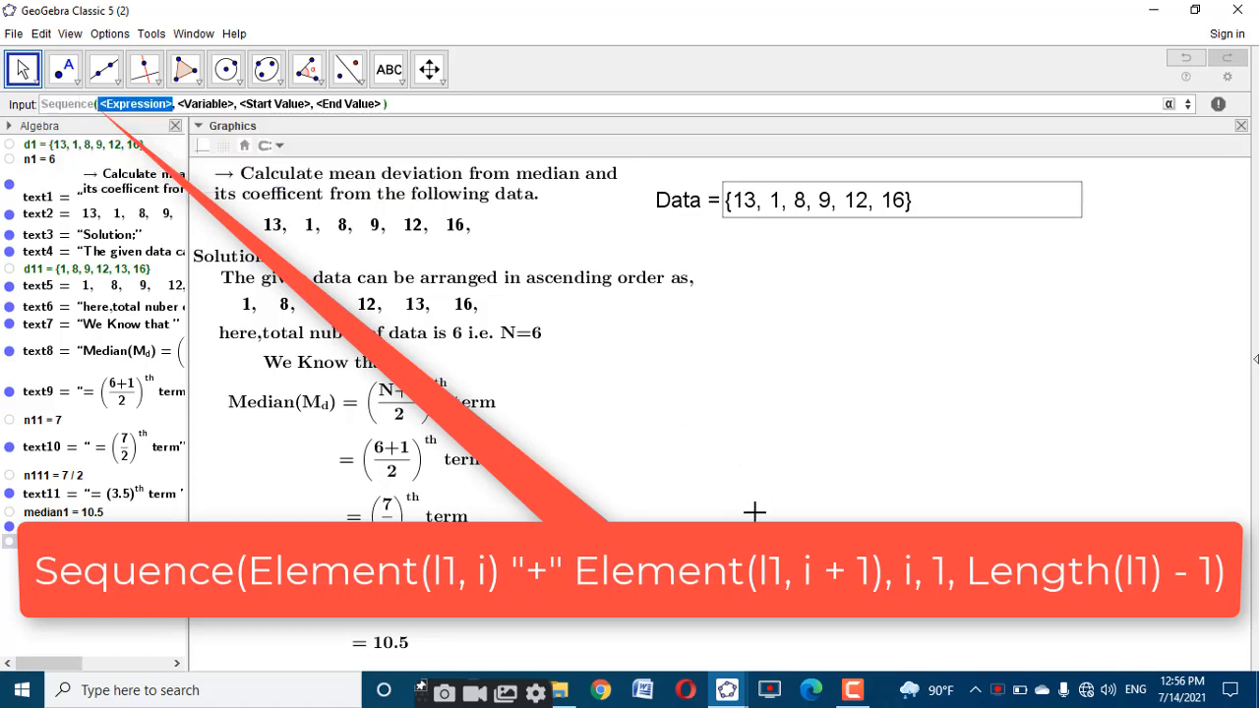
text(Elem)
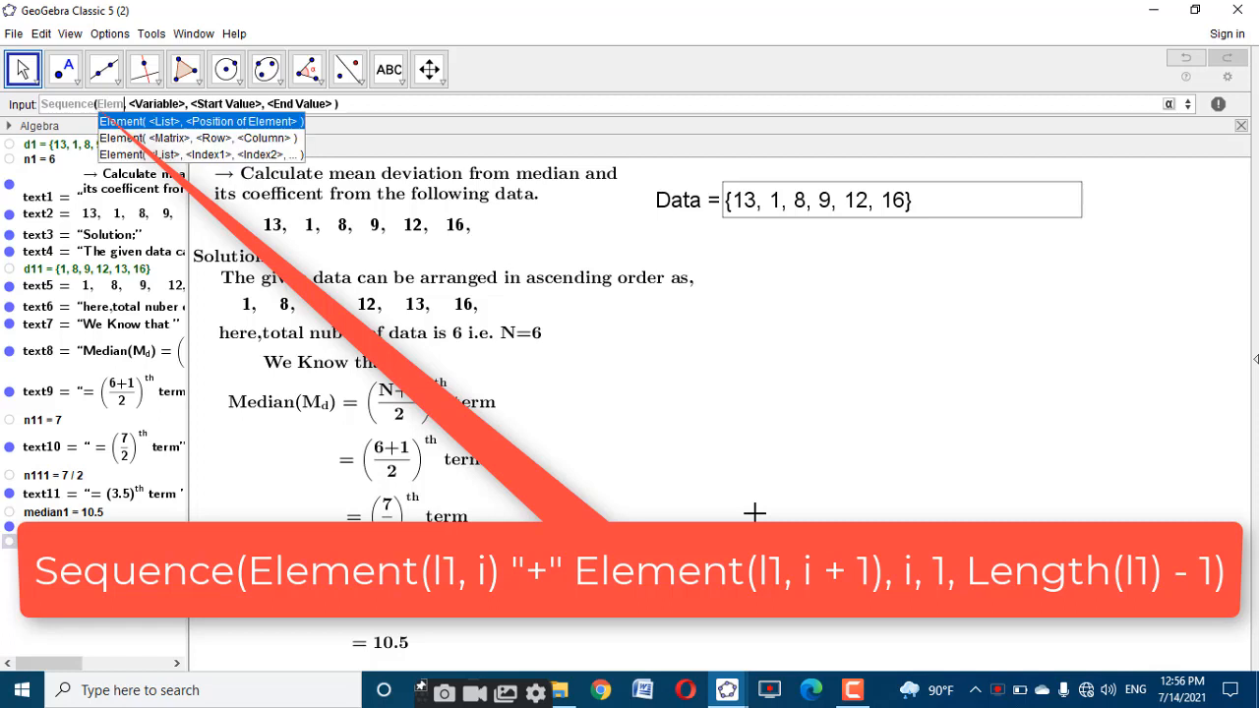
click(292, 122)
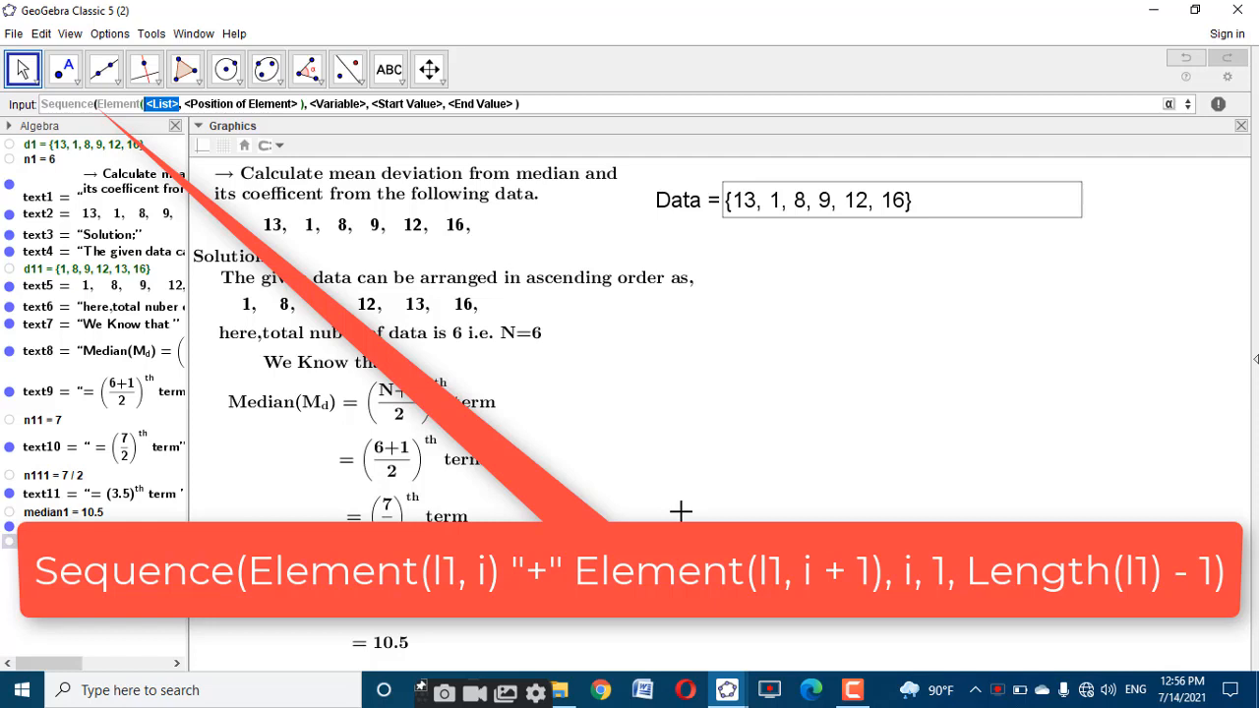
text(l1)
key(Tab)
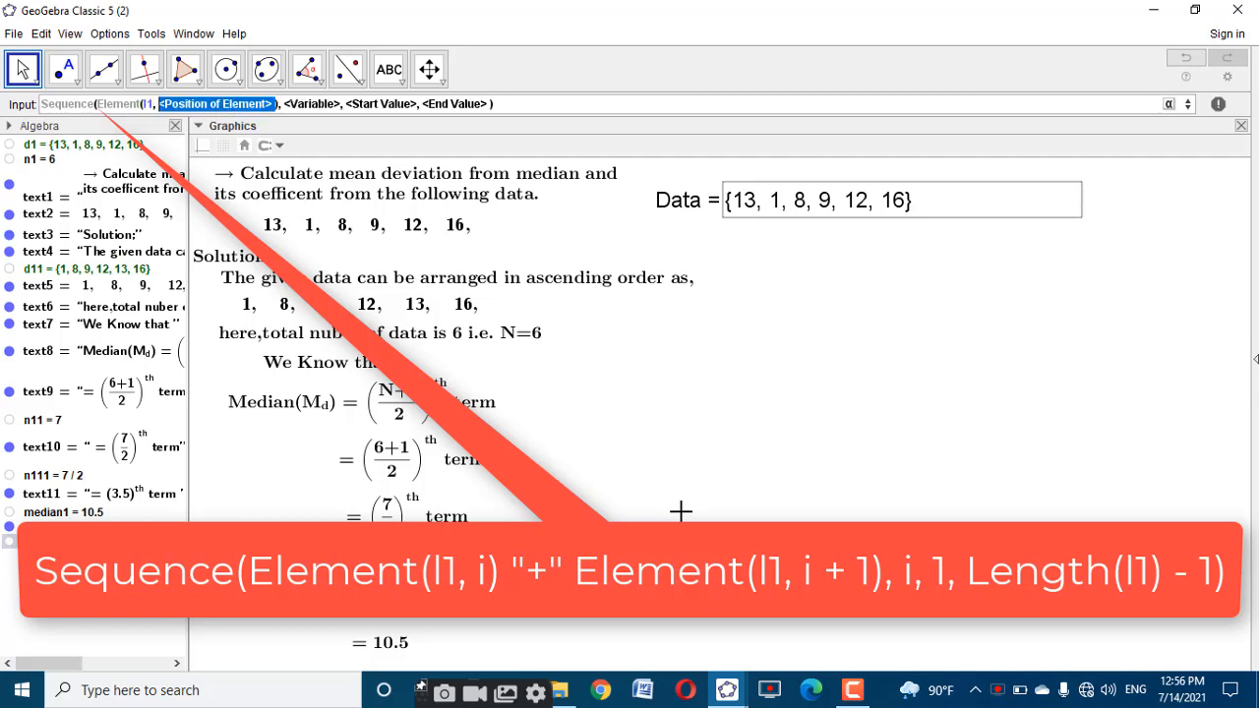
text(i))
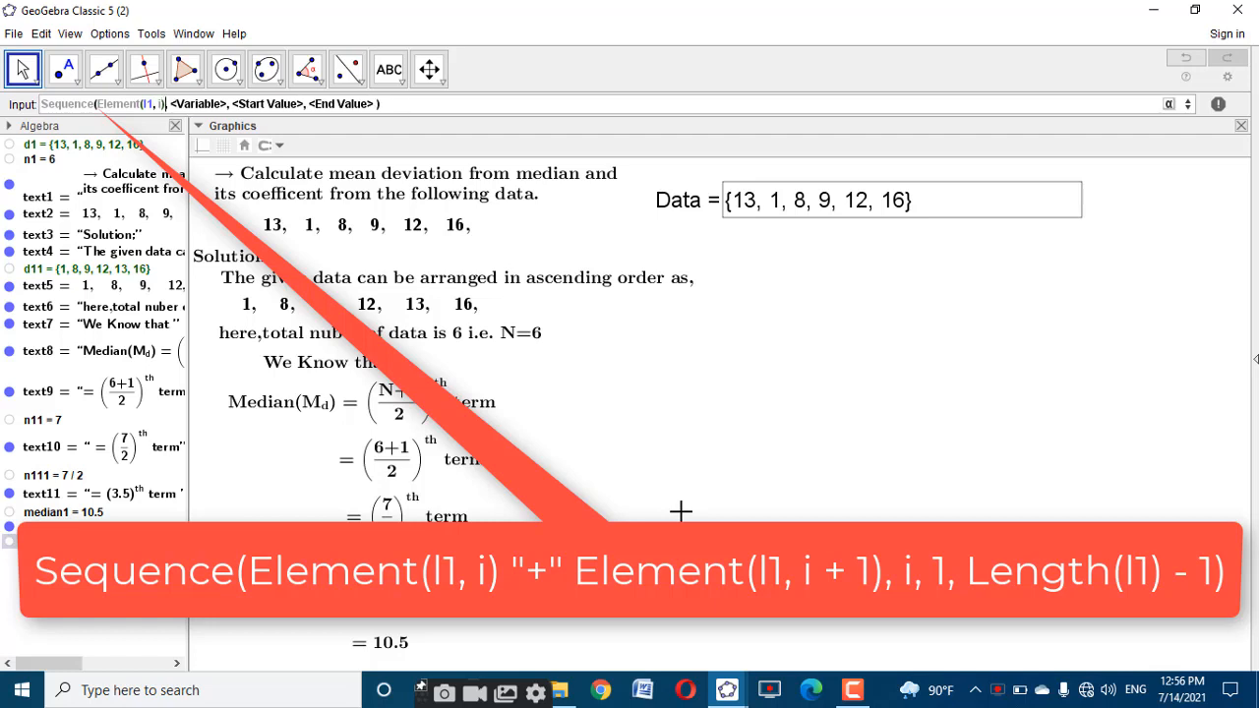
Extend the sequence expression with the text "+" followed by Element(l1, i+1)
text("+")
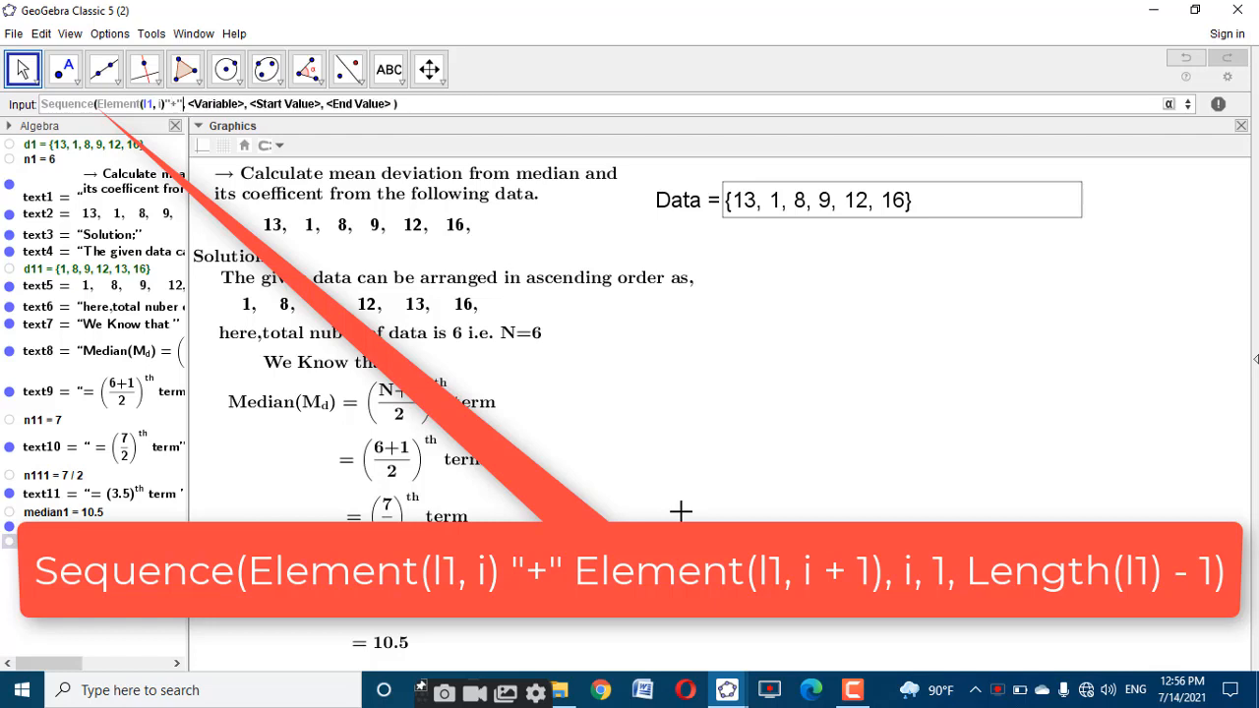
text(Elem)
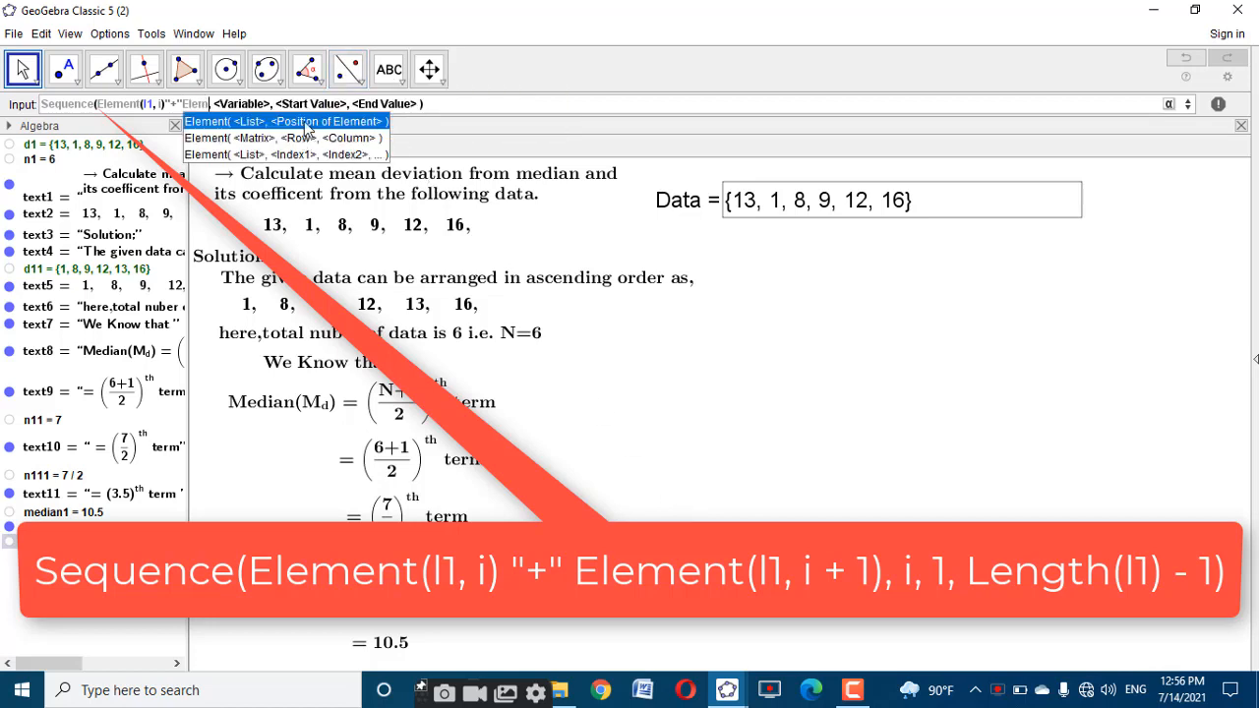
click(308, 129)
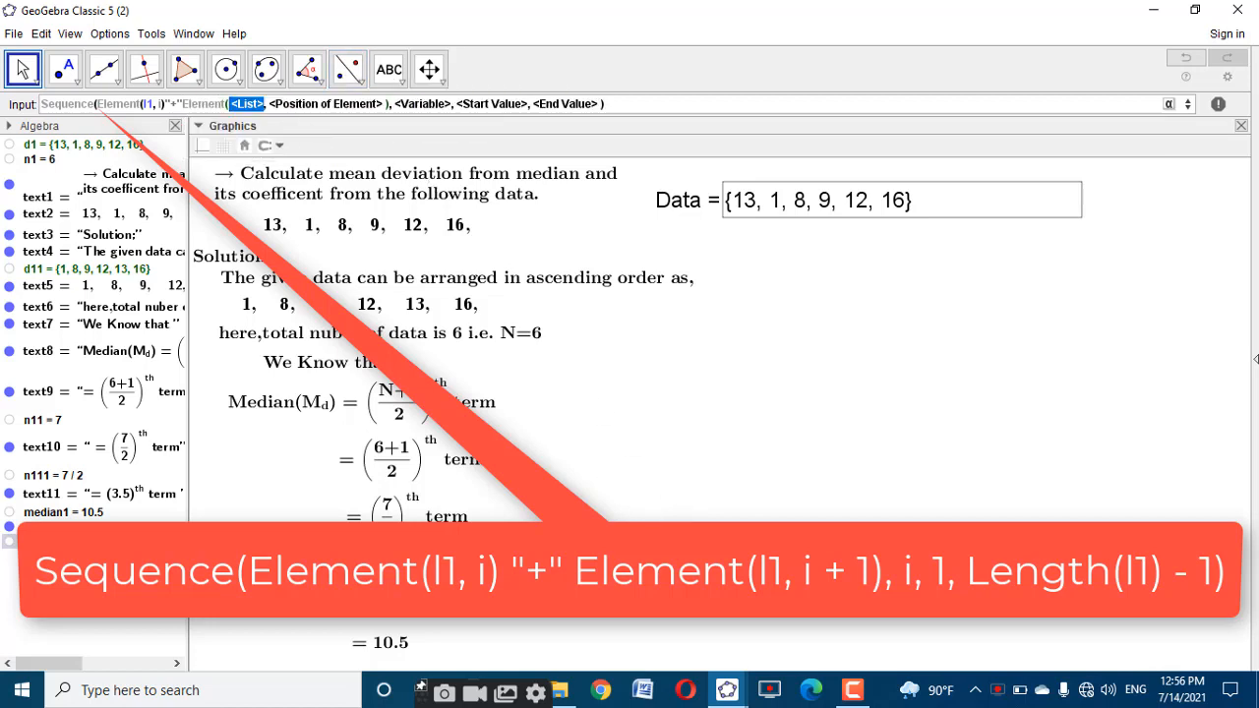
text(l1)
key(Tab)
text(i)
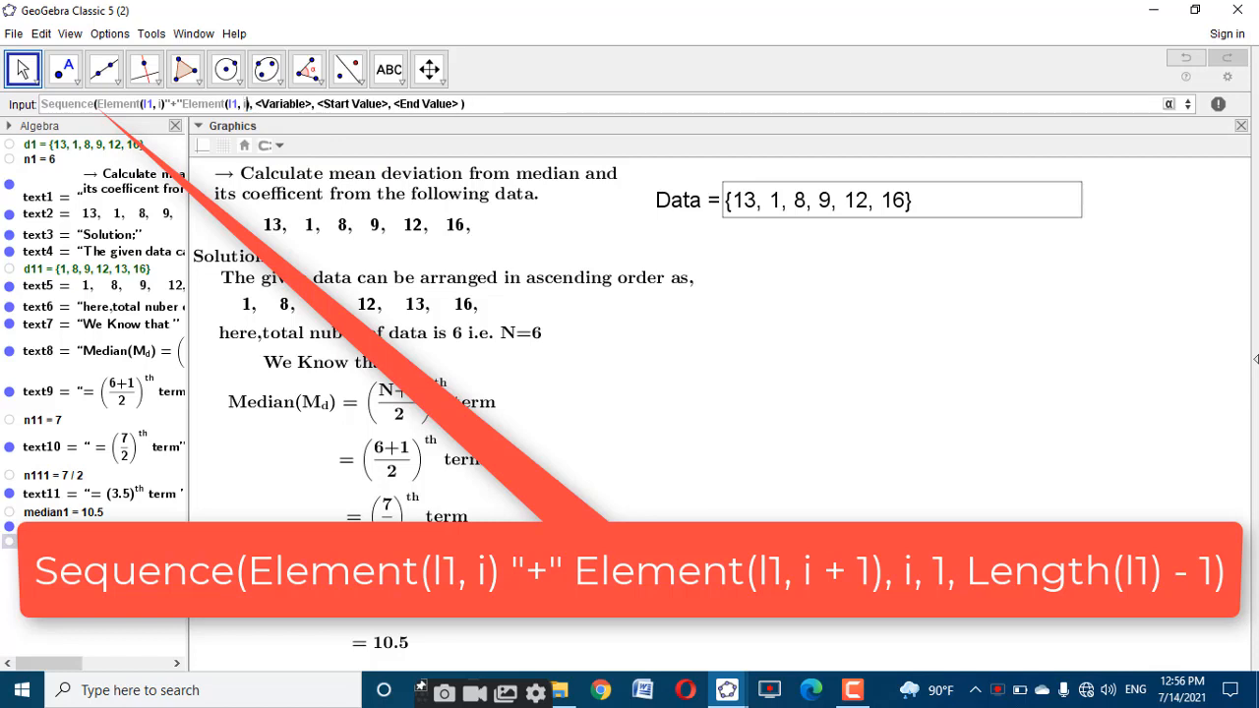
text(+1)
key(Tab)
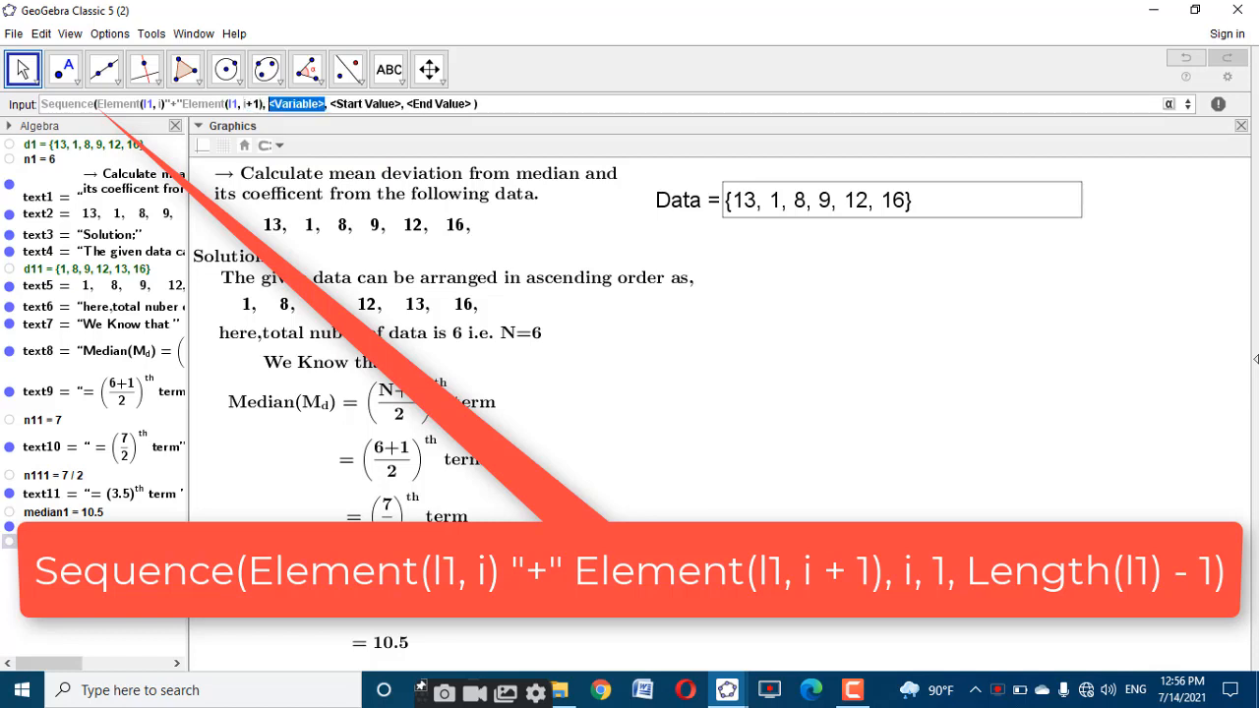
Set the sequence variable to i, running from 1 to Length(l1)-1, create the list and hide it in the graphics view
text(i)
key(Tab)
text(1)
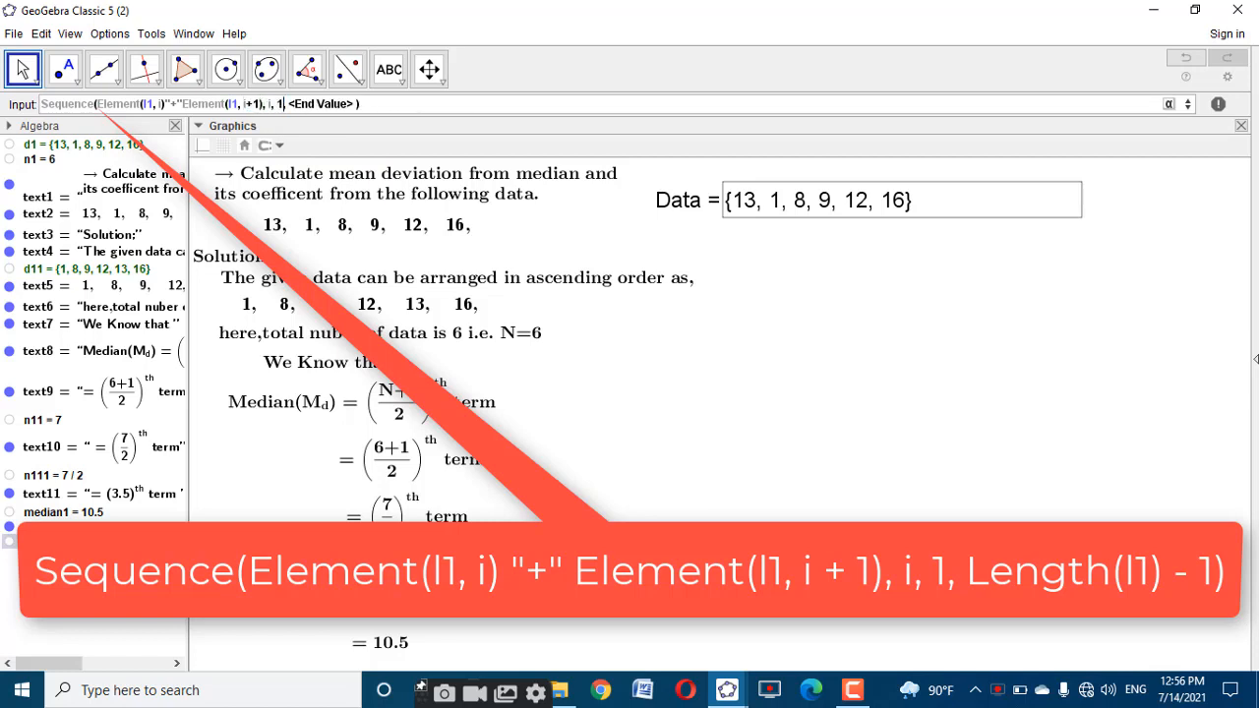
key(Tab)
text(length)
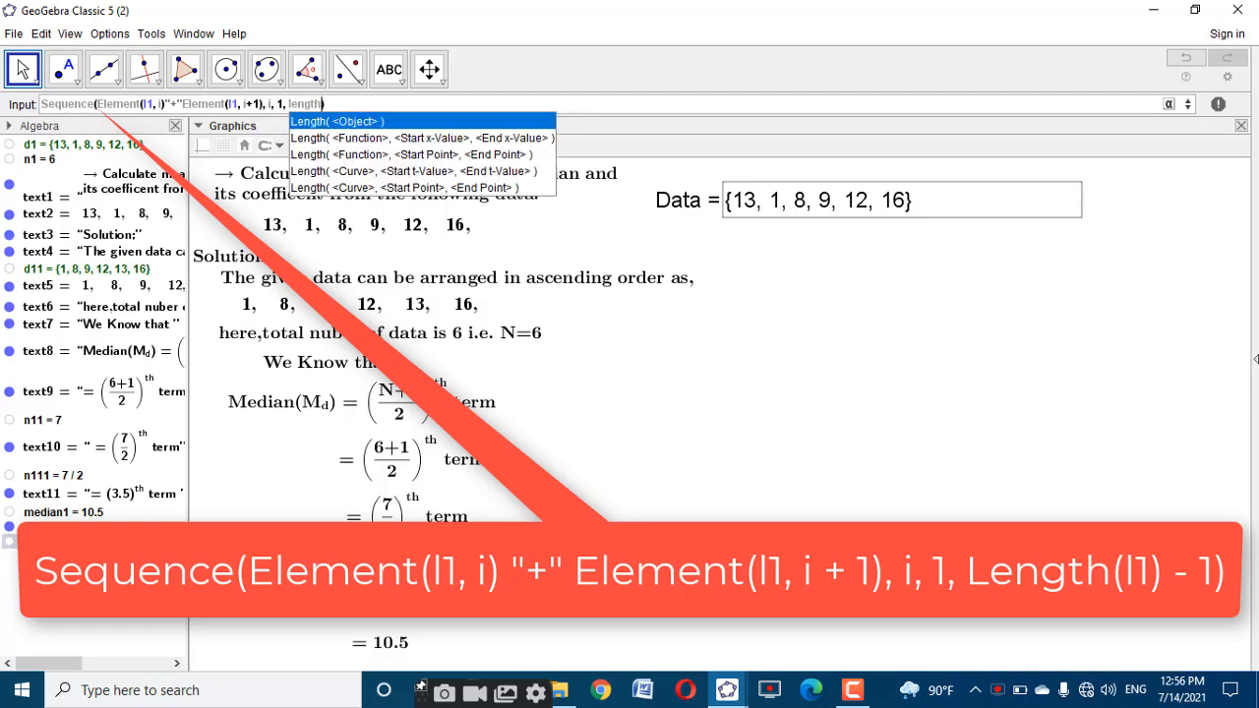
click(357, 131)
text(l1))
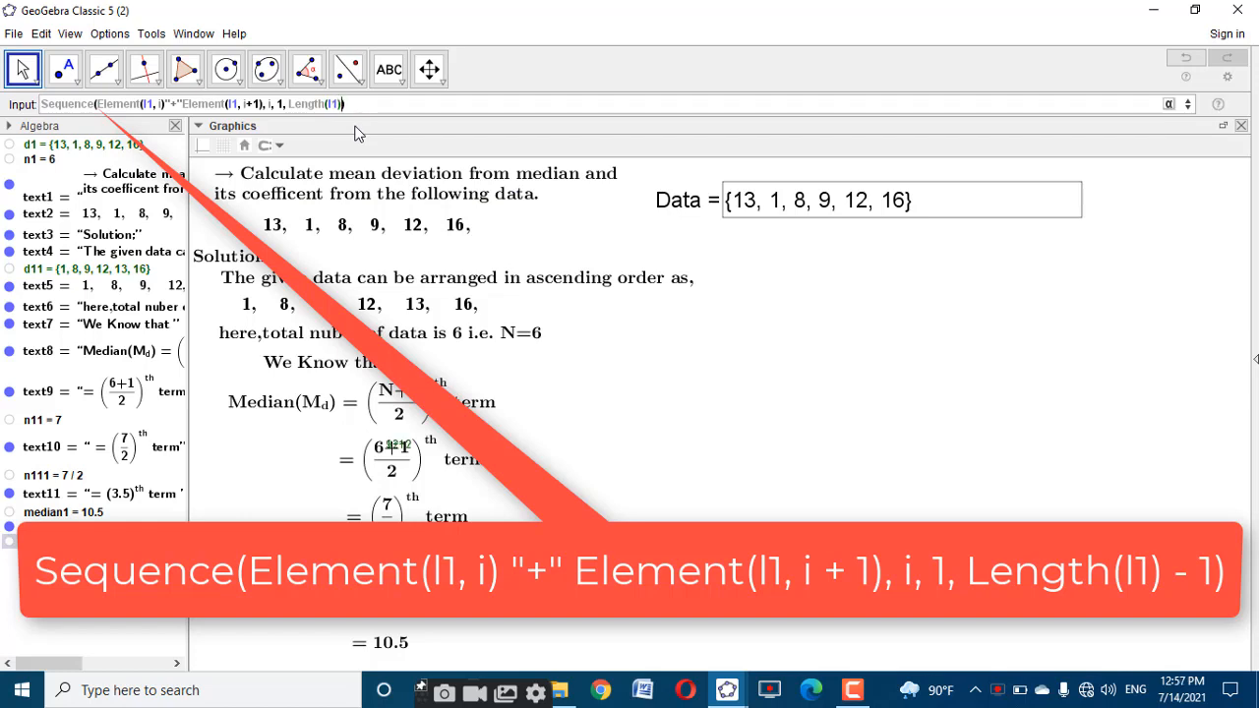
text(-1)
key(Return)
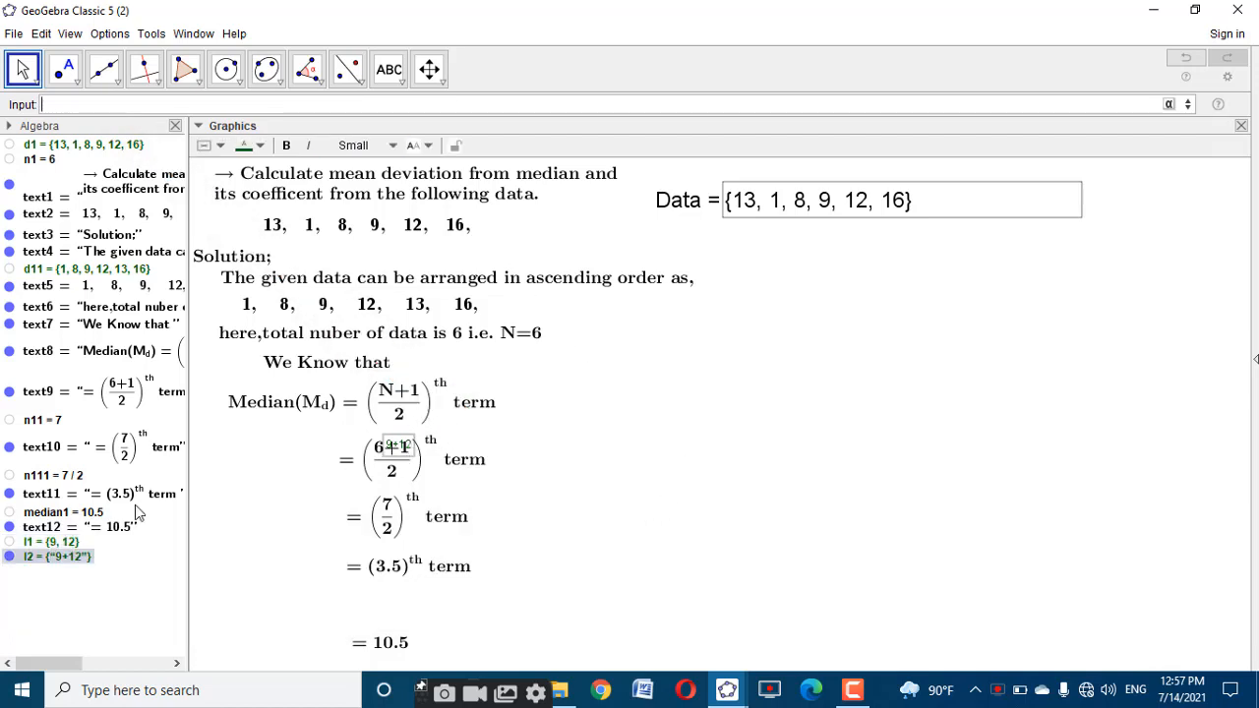
click(8, 557)
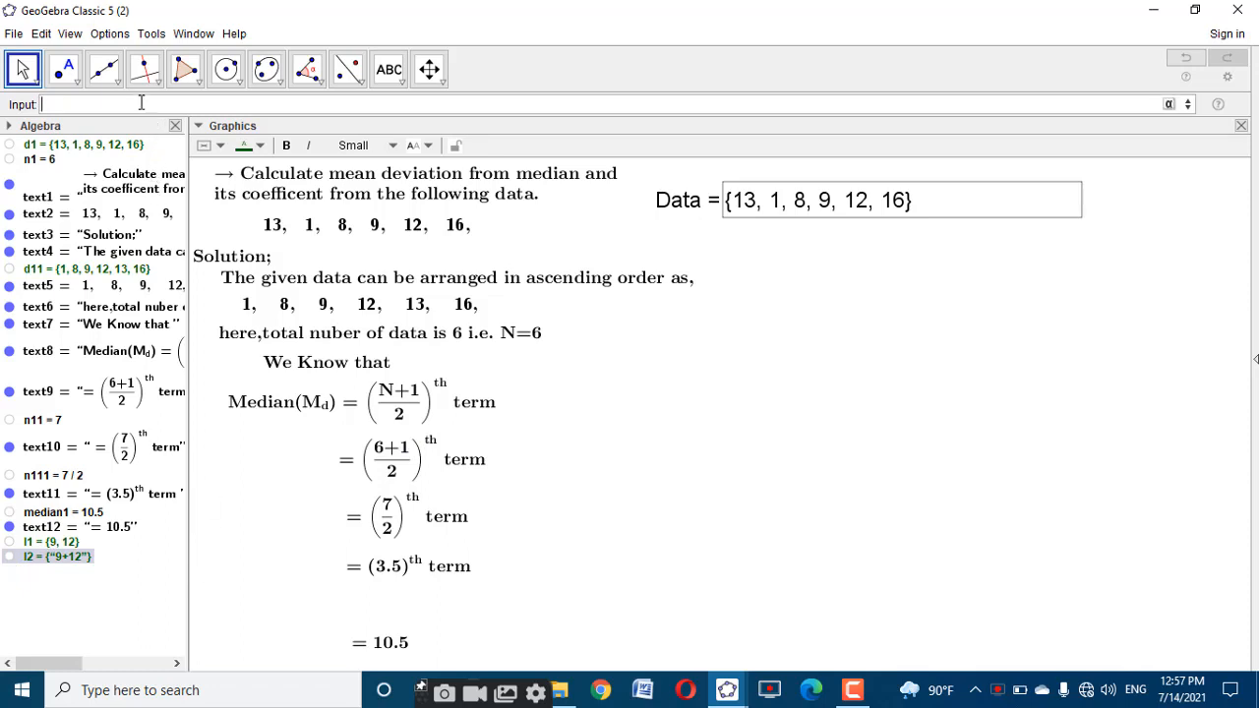
Create a number defined as Length(l2)+1
text(length)
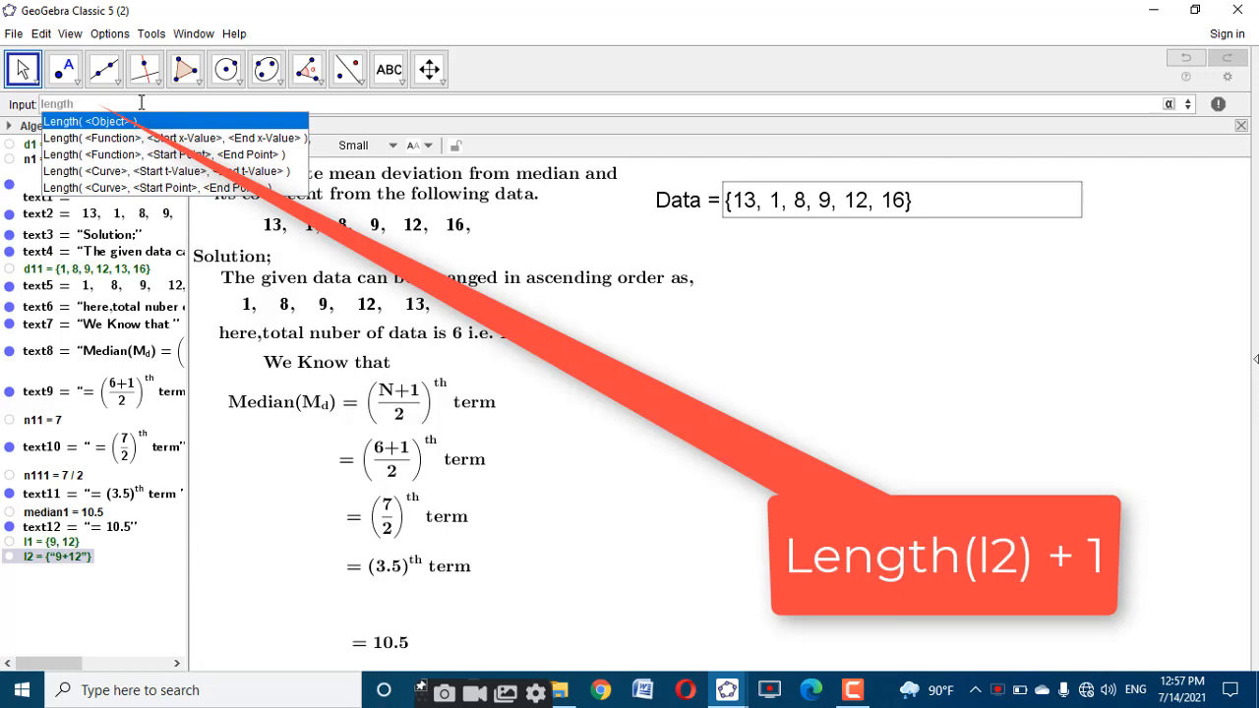
click(143, 122)
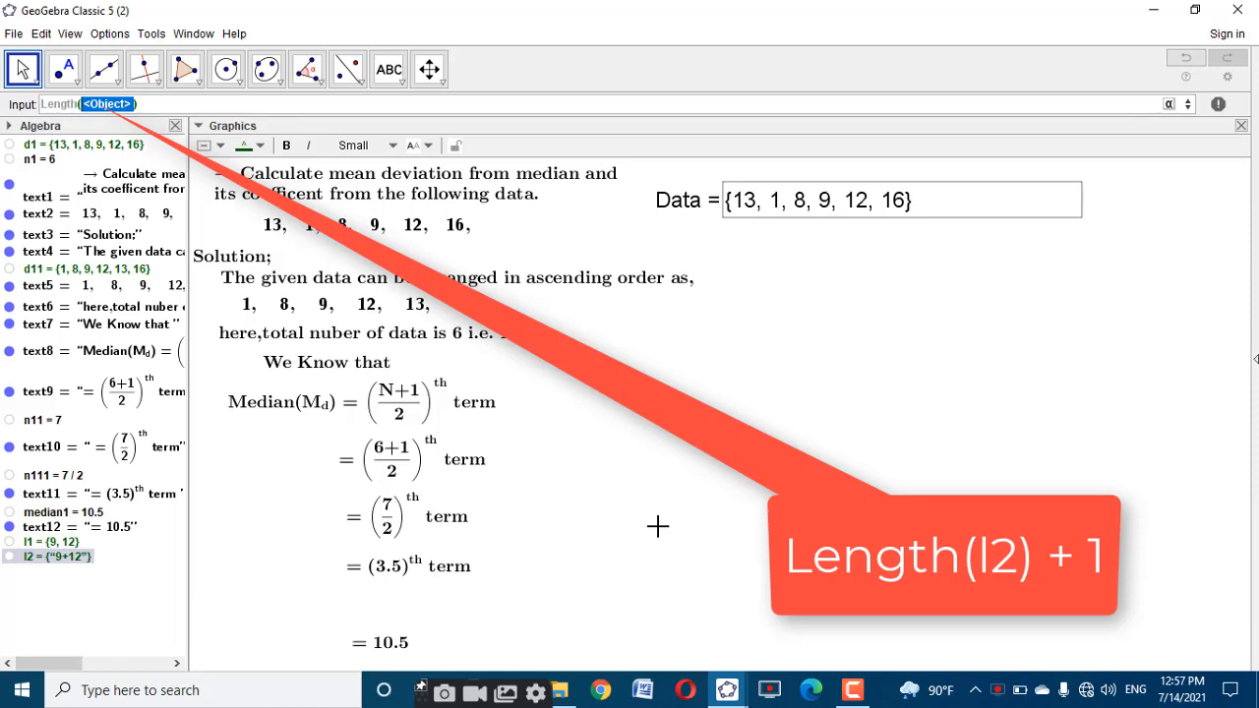
text(l2)
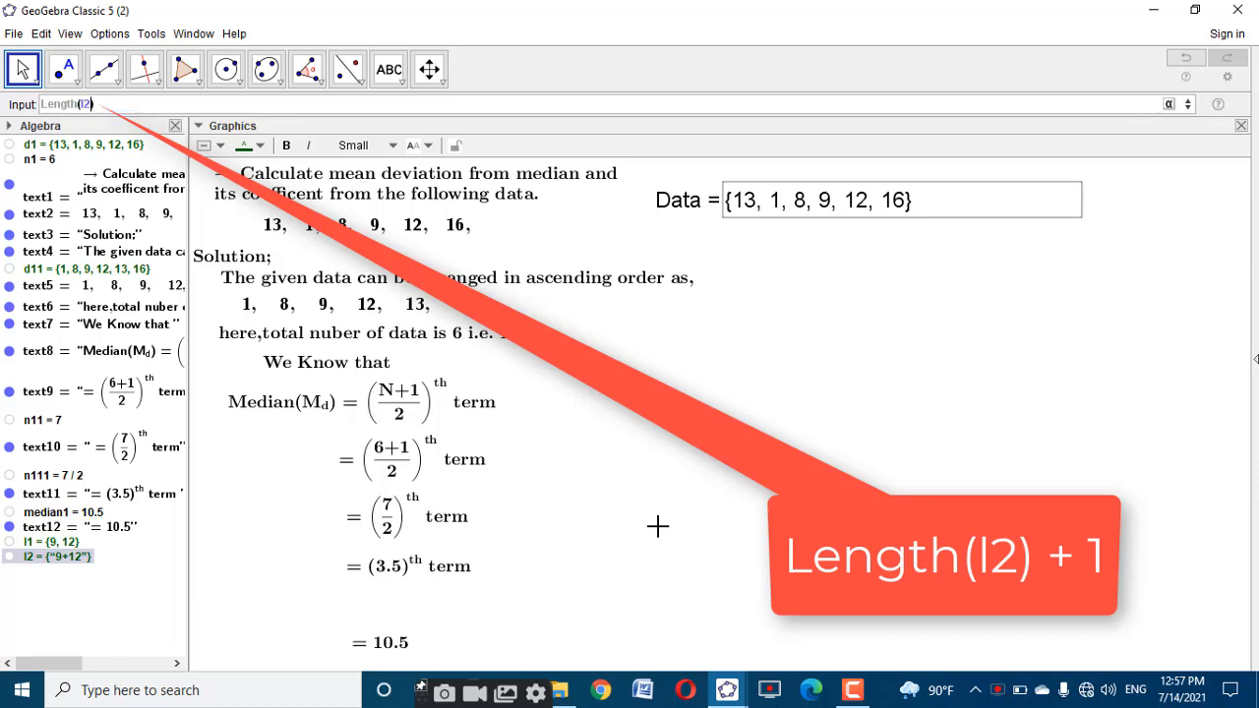
text(+1)
key(Return)
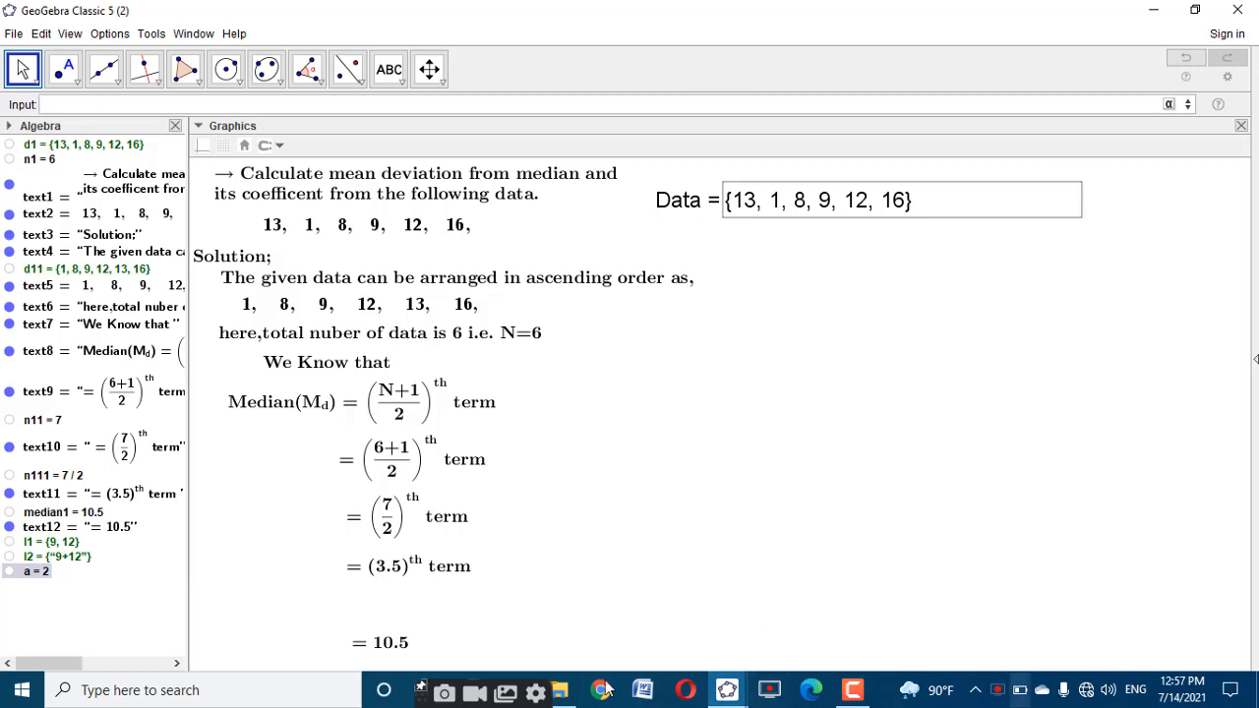
Create a table text from list l2 with tabletext(l2) and hide it in the graphics view
click(113, 104)
text(tab)
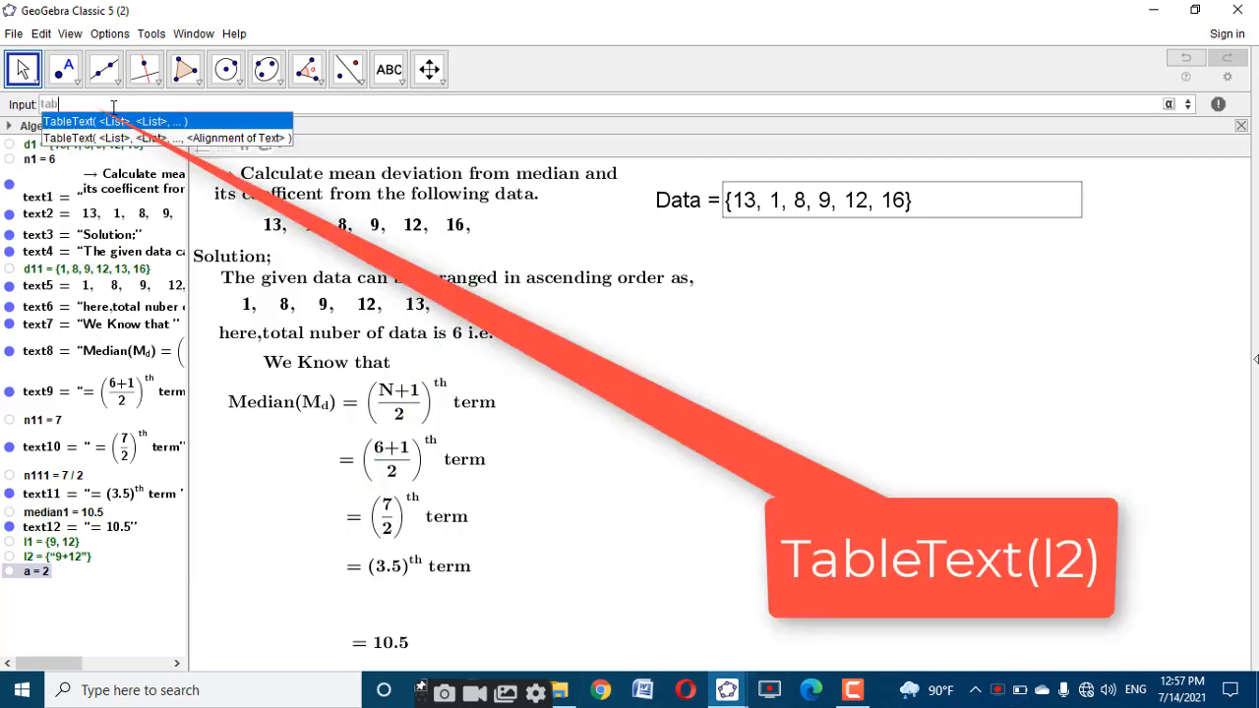
text(letext(l2)
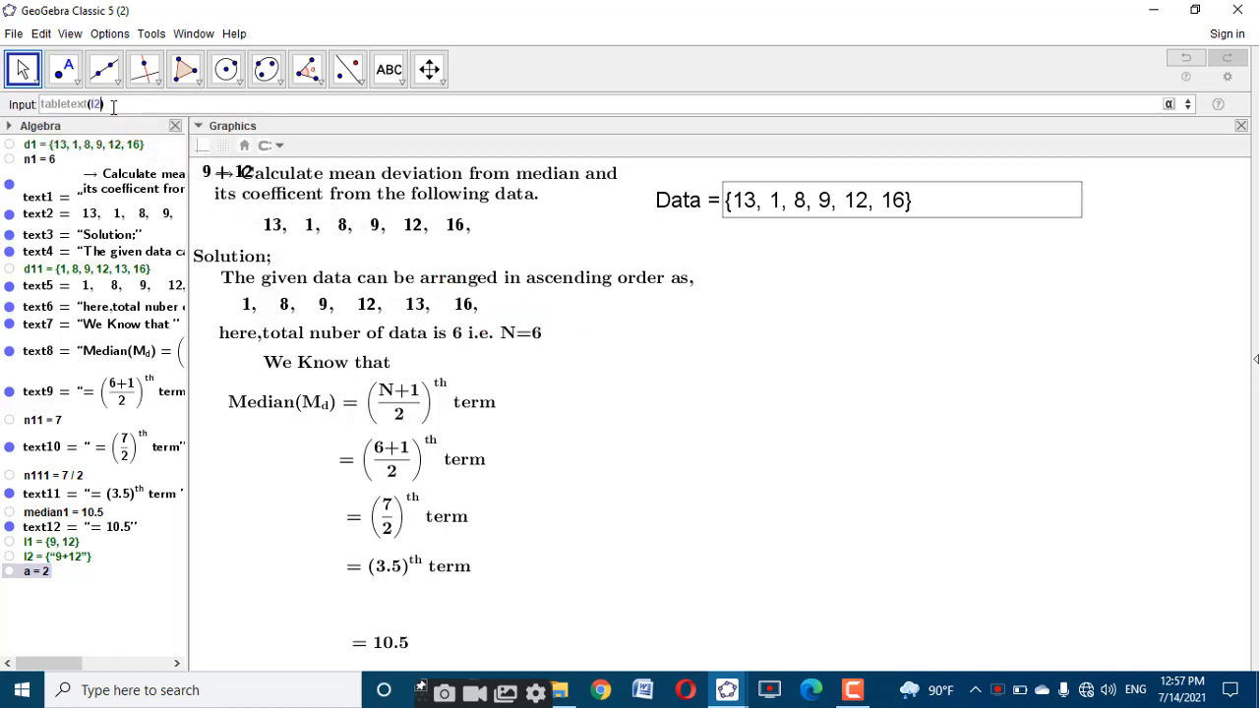
key(Return)
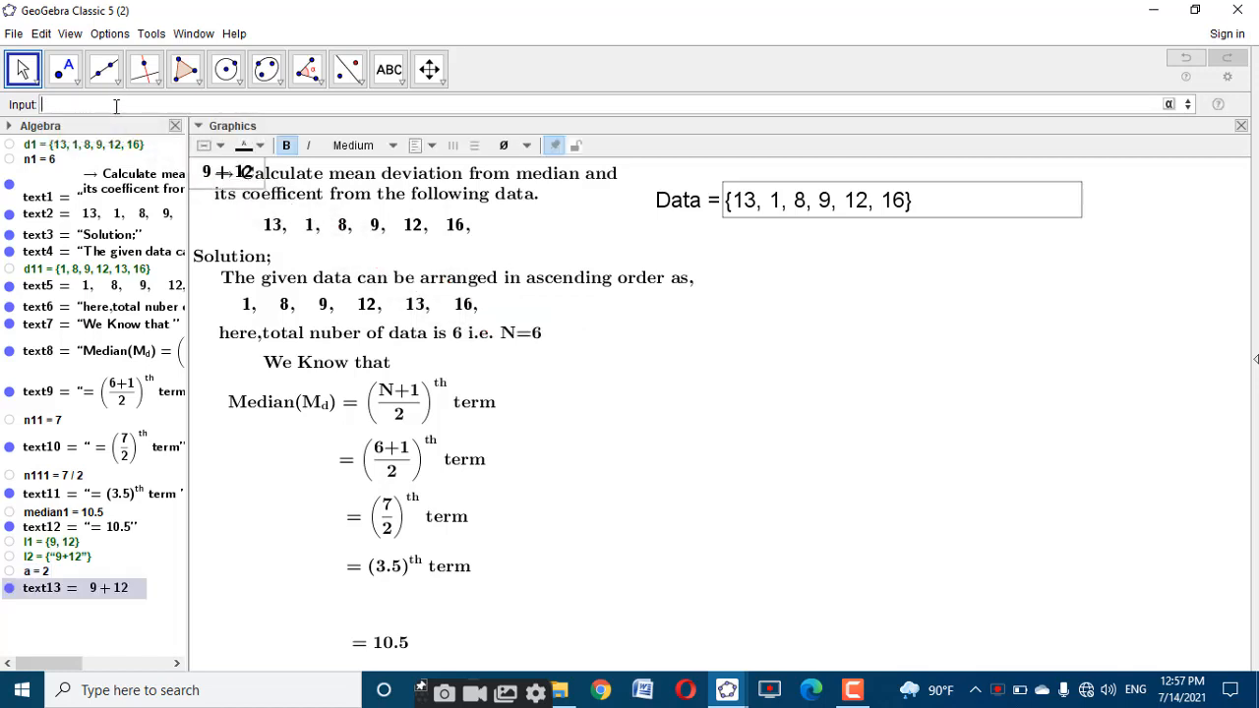
click(8, 587)
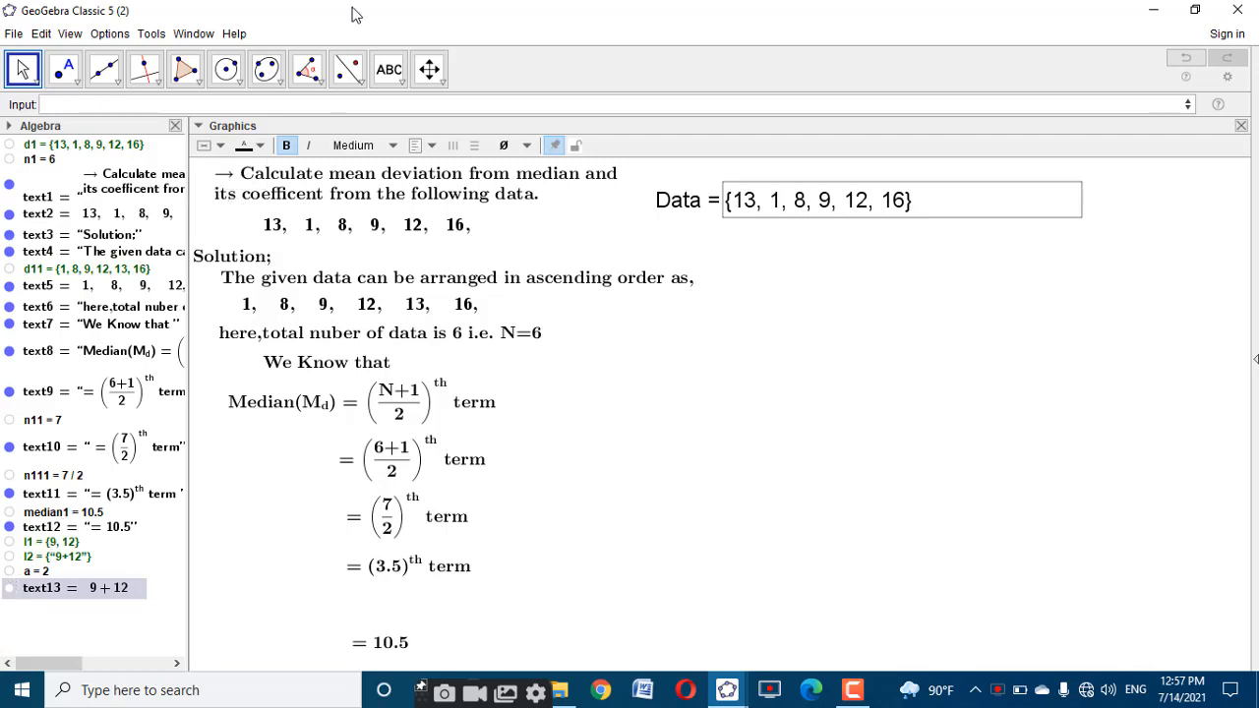
Add a LaTeX text right of the median formulas showing "=" and a \frac with text13 as numerator and a as denominator
click(393, 84)
click(612, 363)
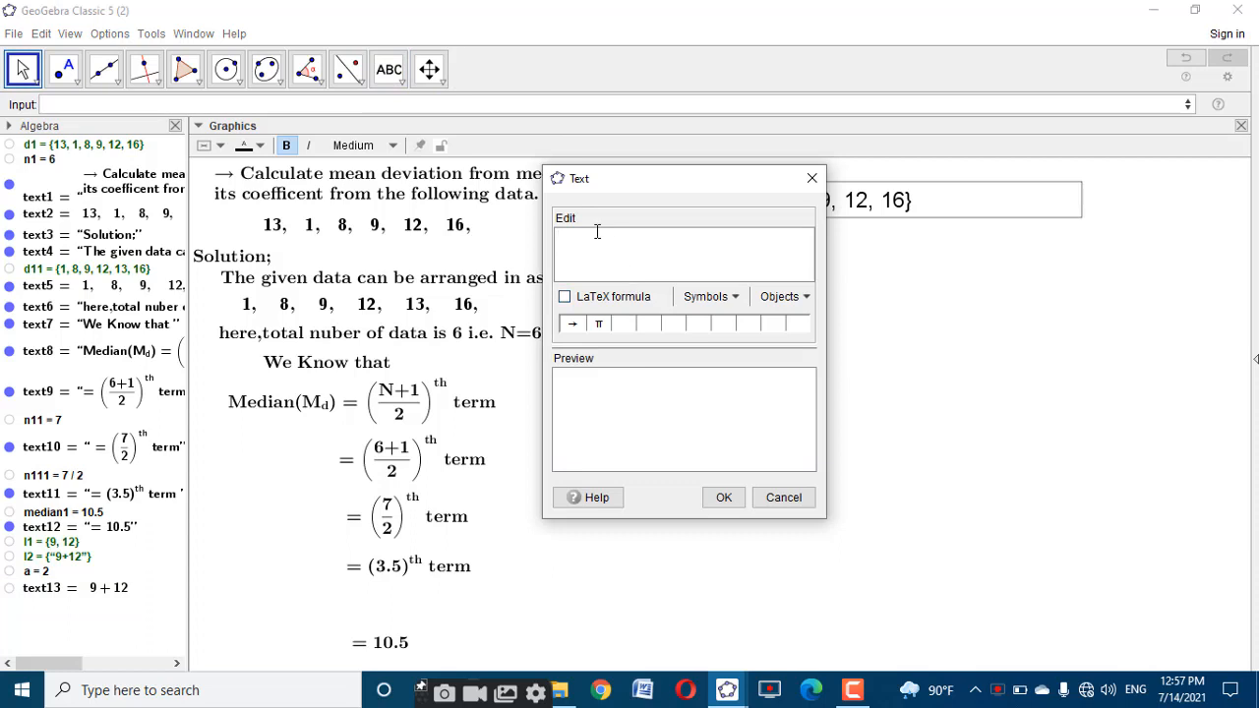
text(\text)
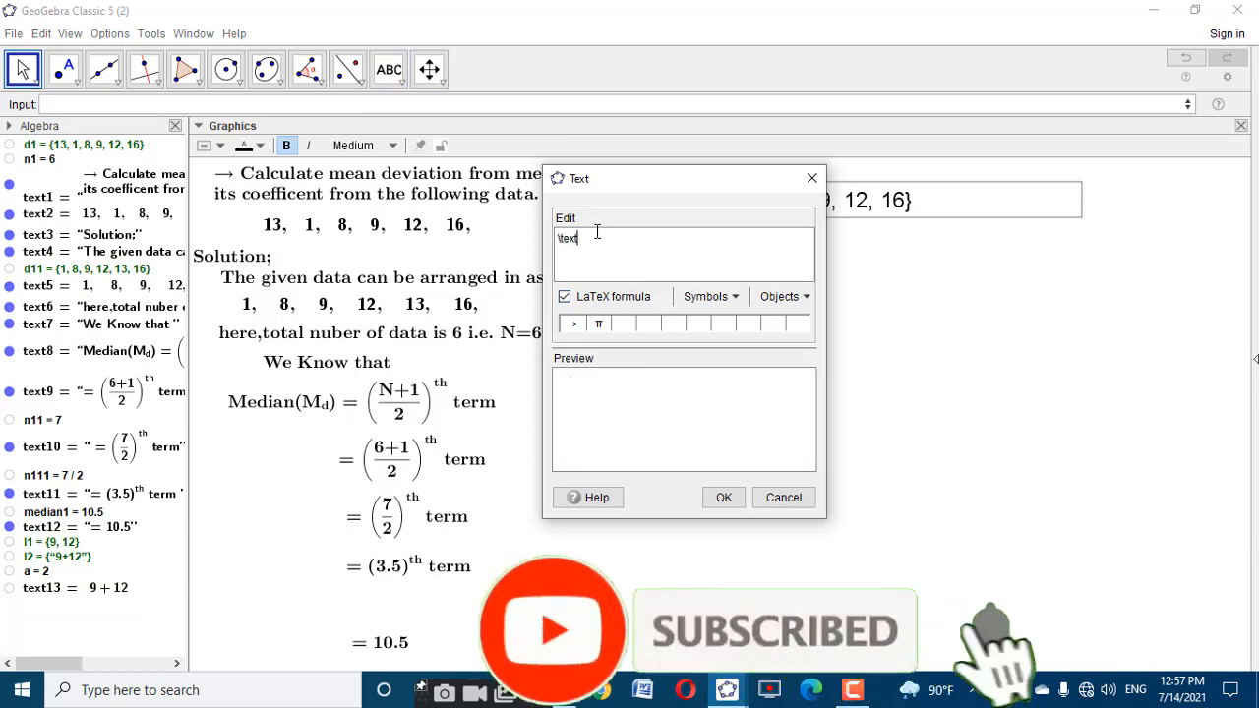
text({=)
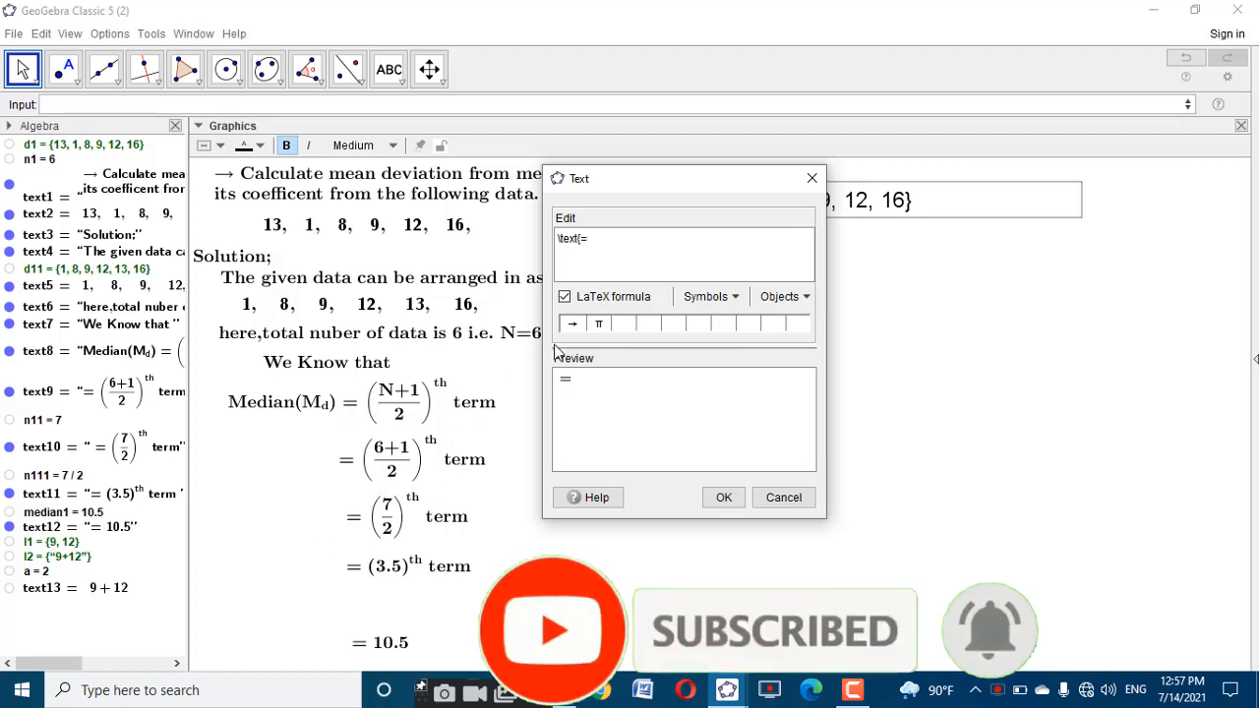
text(\f)
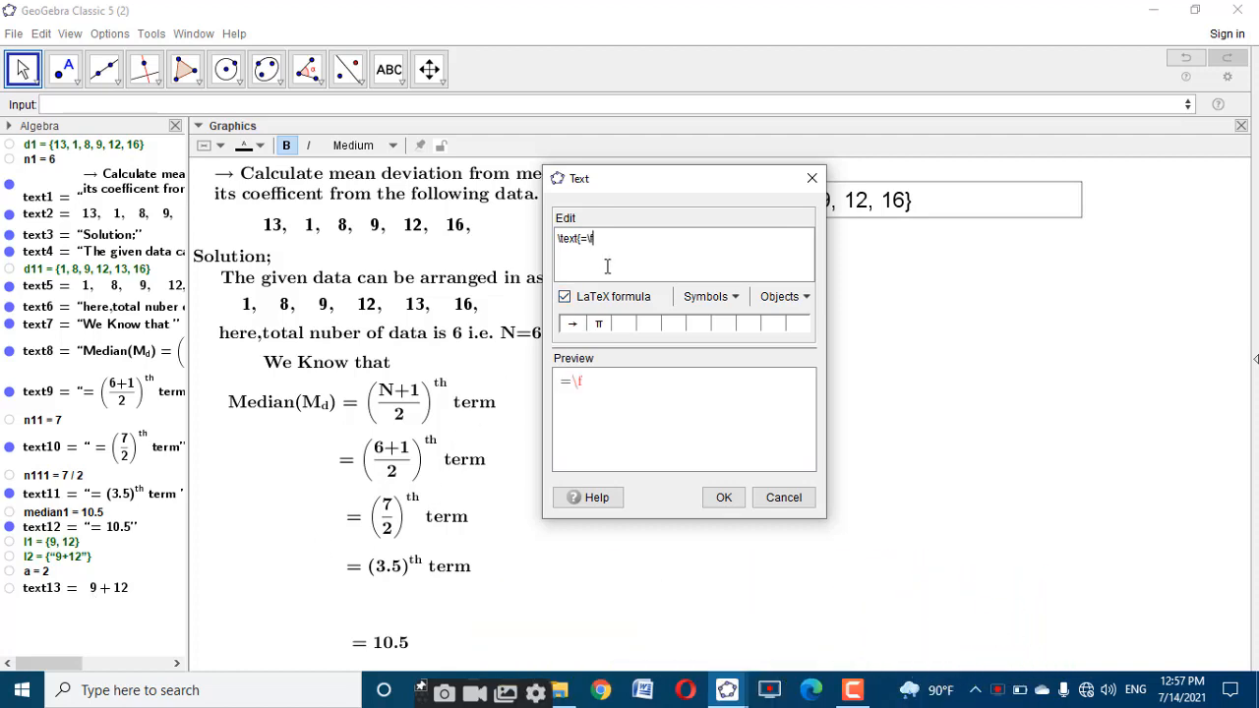
text(rac{)
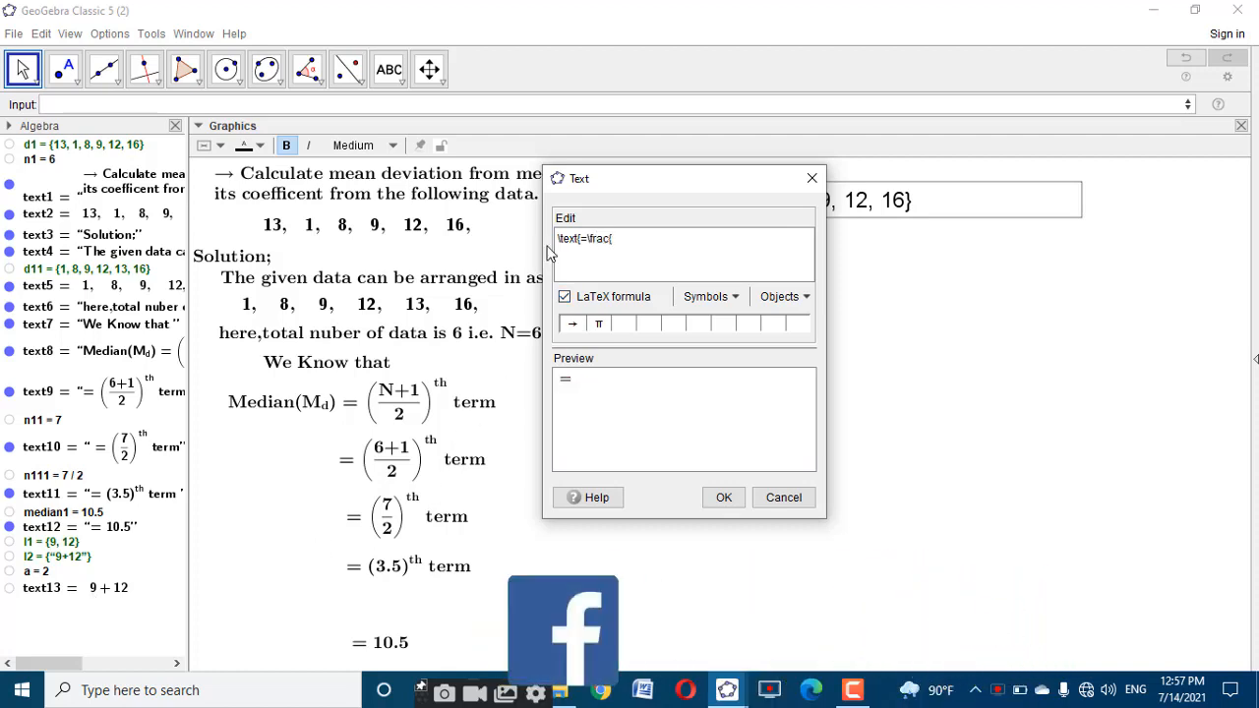
click(118, 587)
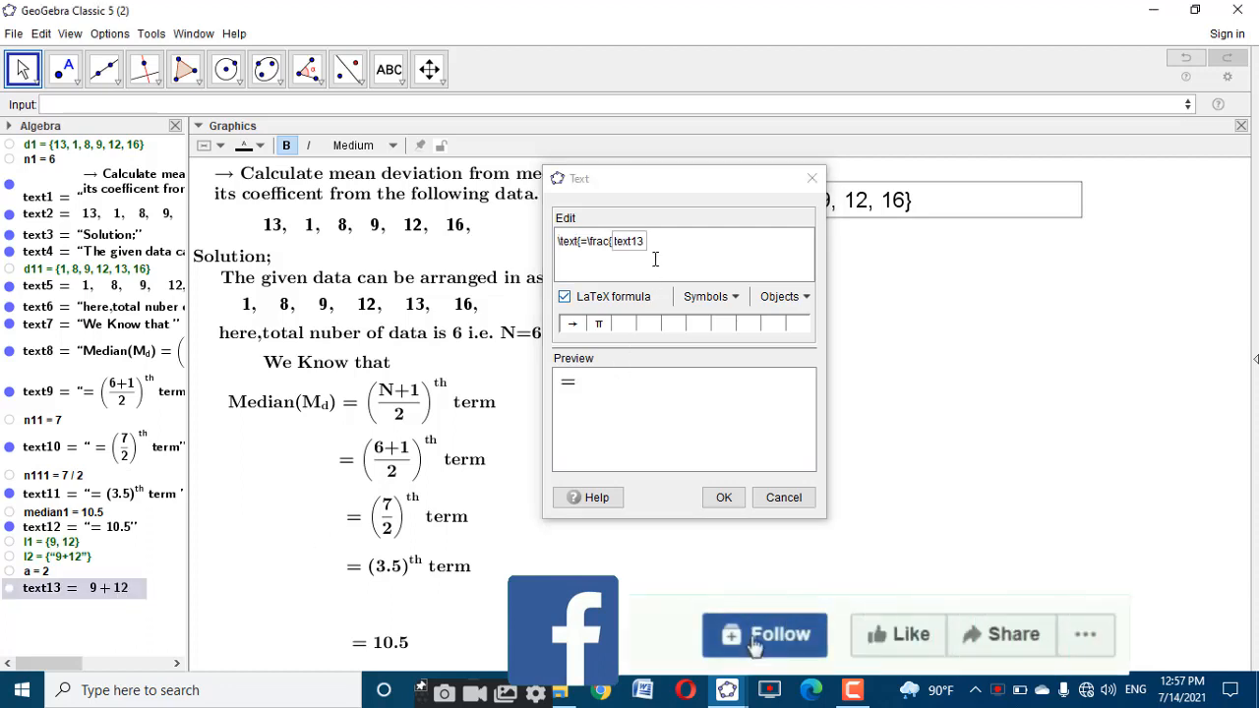
text(}{)
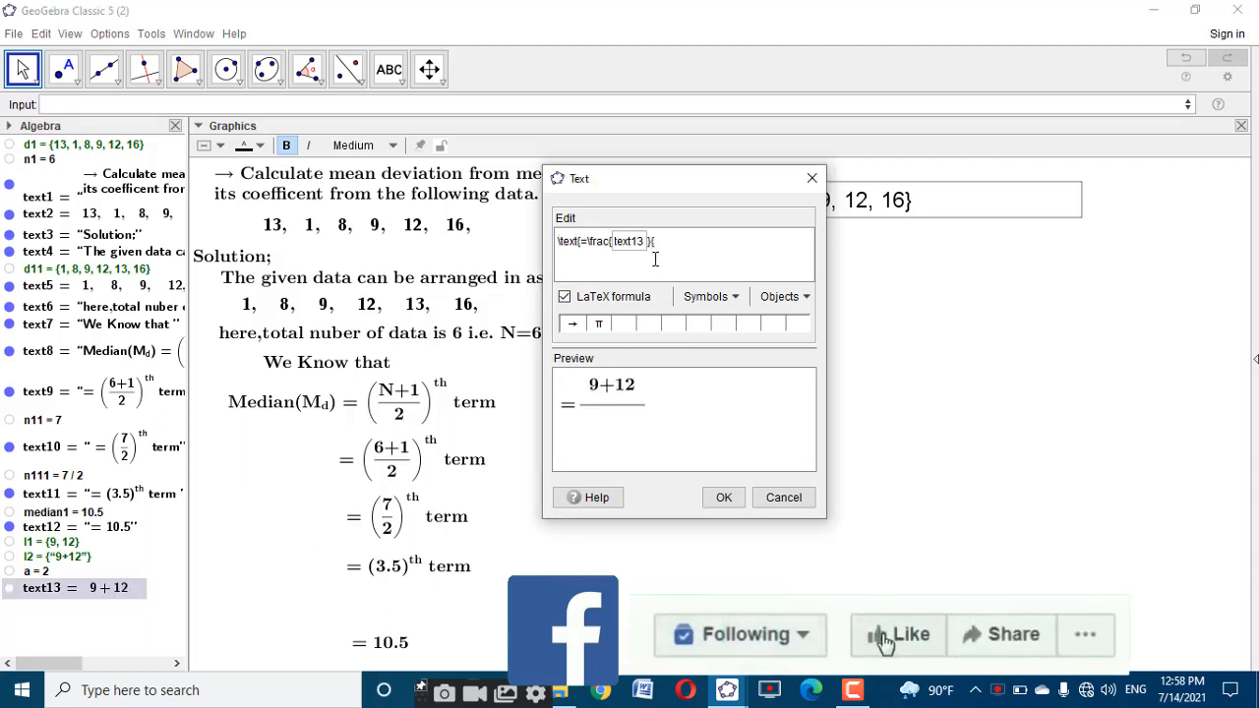
click(41, 572)
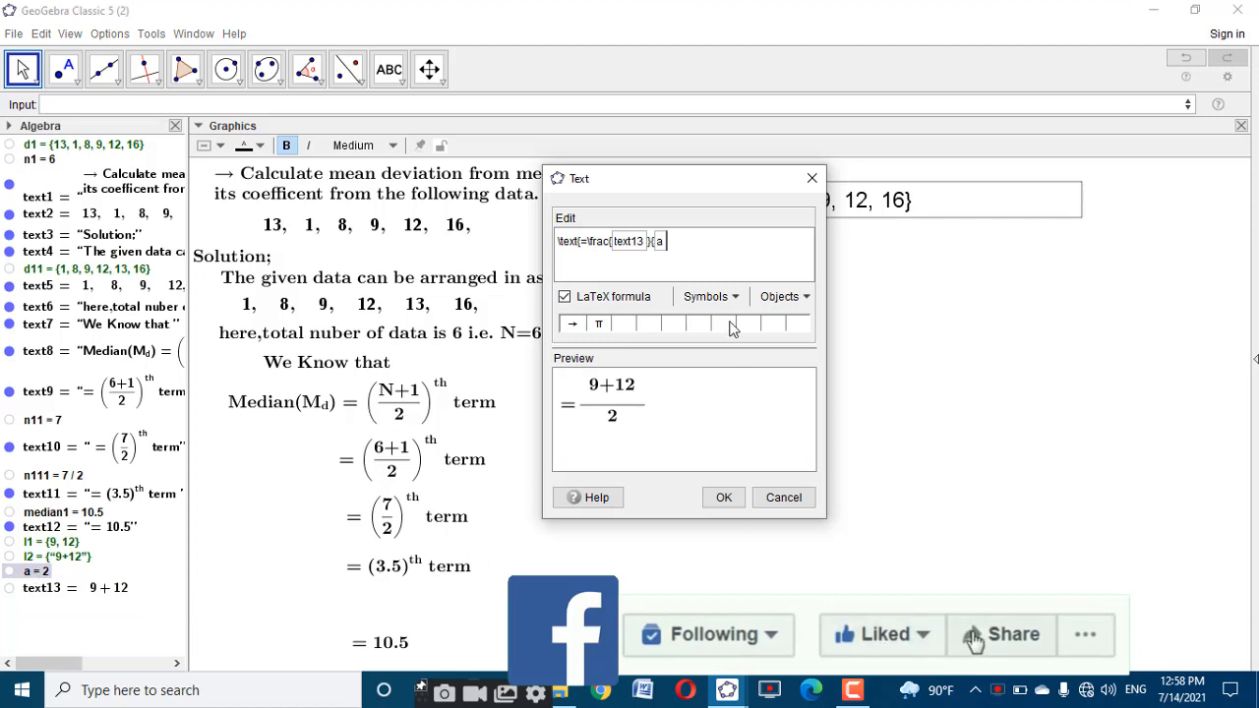
text(})
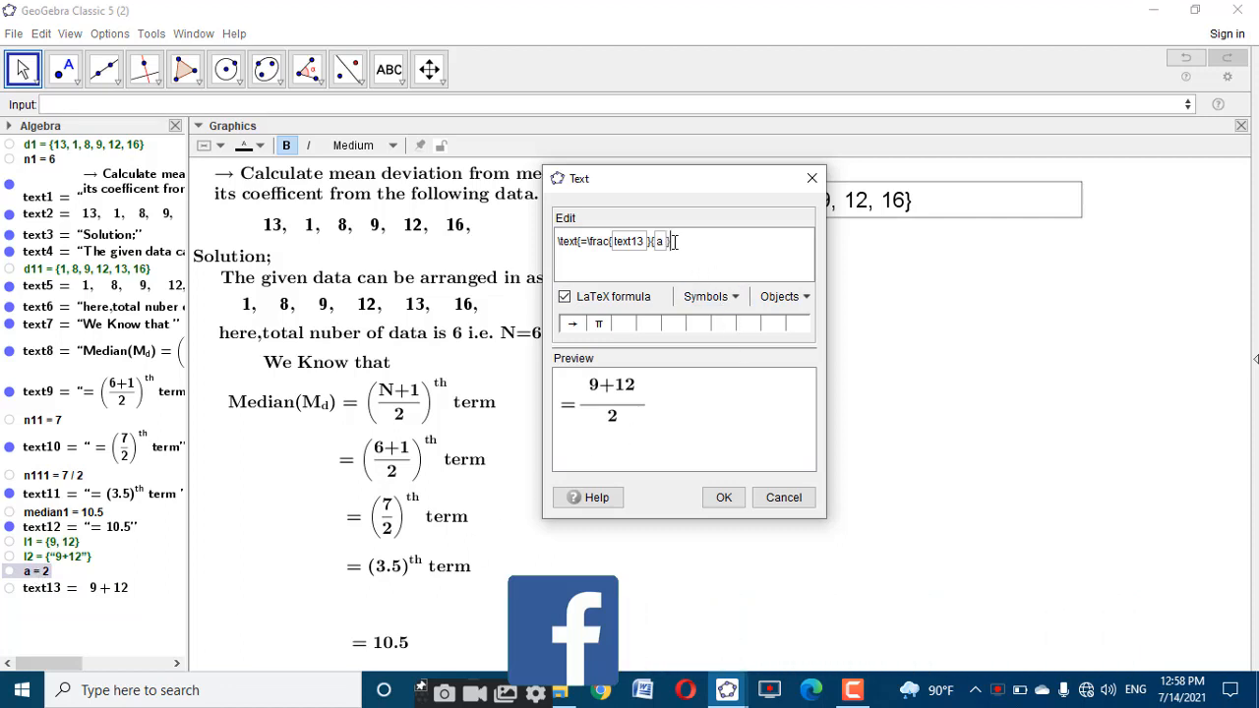
click(724, 498)
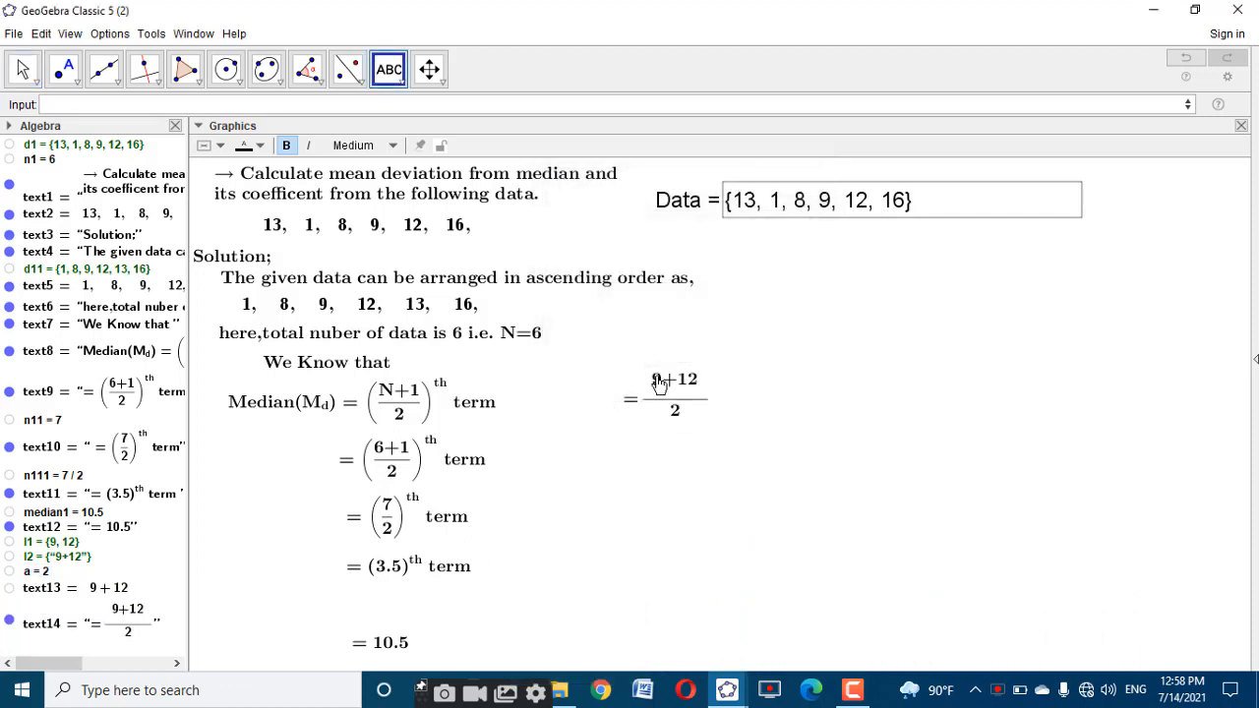
Place the averaging fraction text between the (3.5)th term line and the median result, and lower the result line to sit beneath it
drag(638, 386, 368, 584)
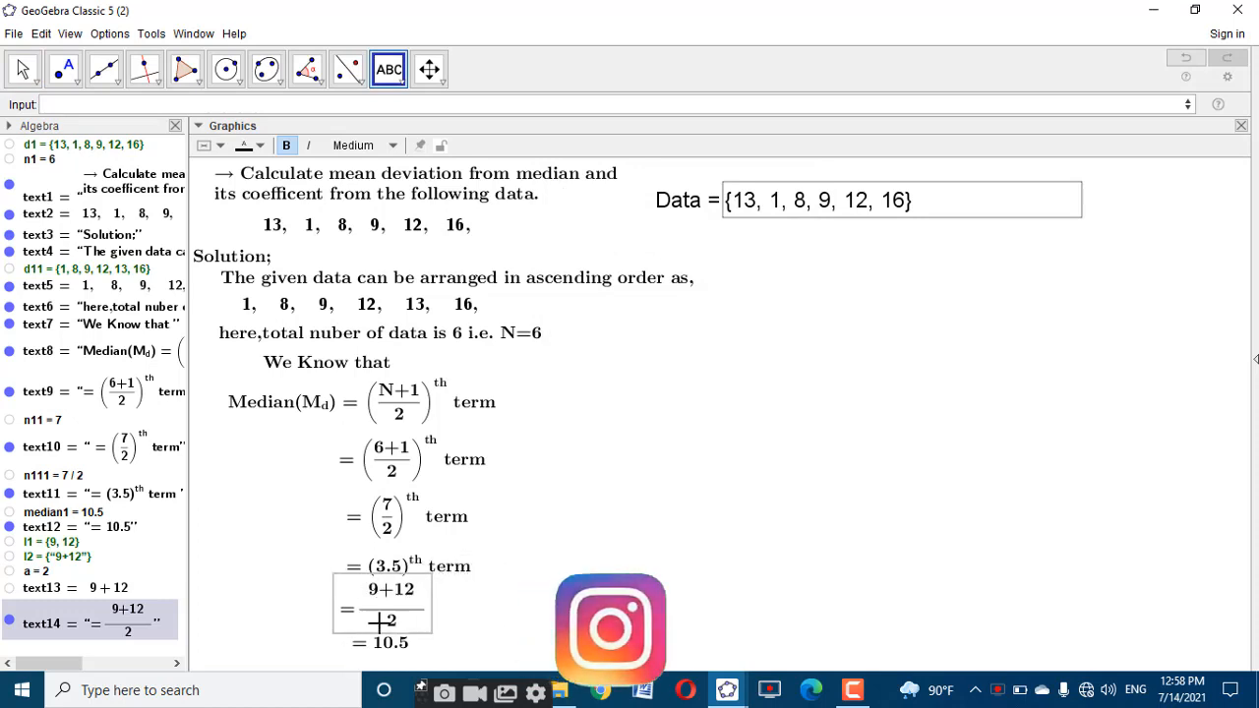
drag(377, 657, 370, 666)
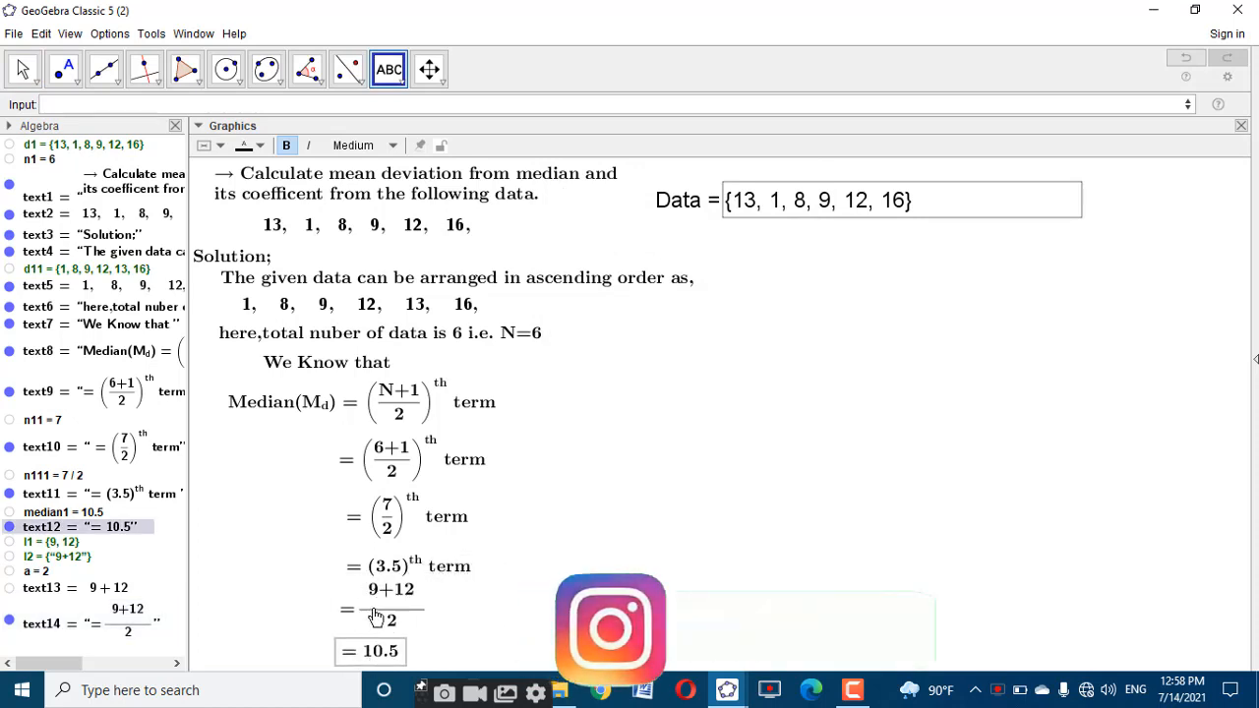
drag(373, 616, 380, 617)
click(690, 551)
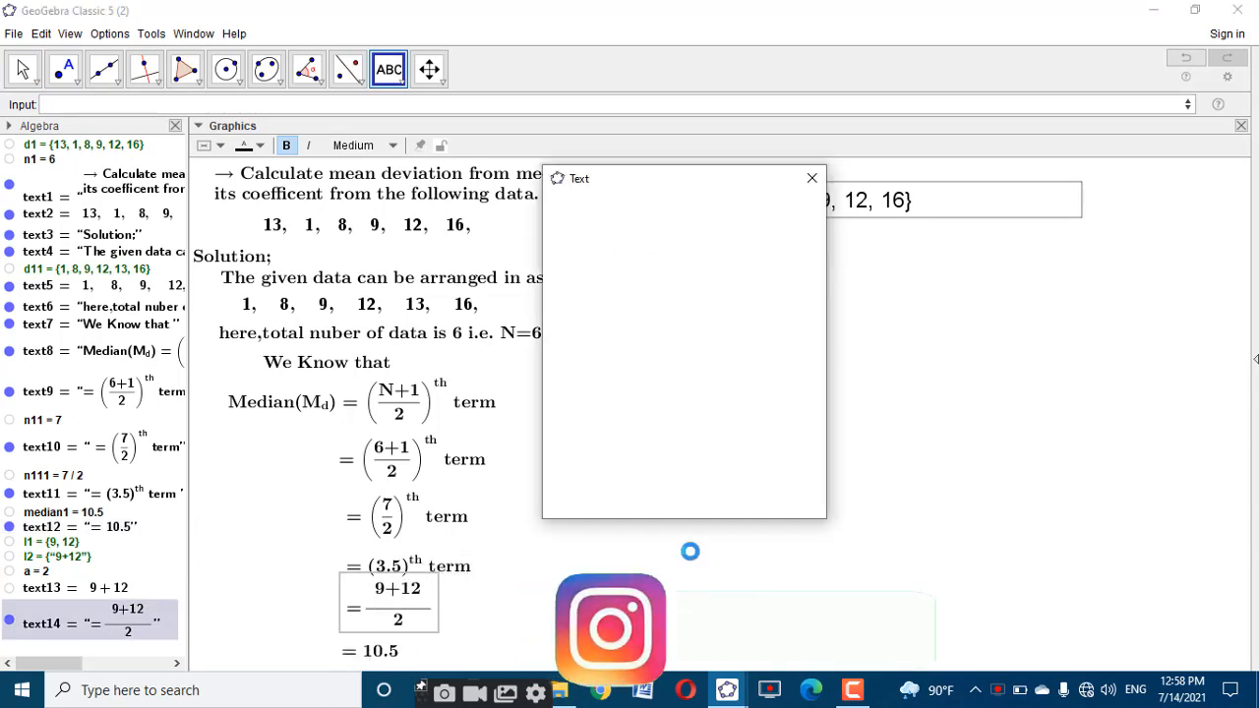
click(808, 179)
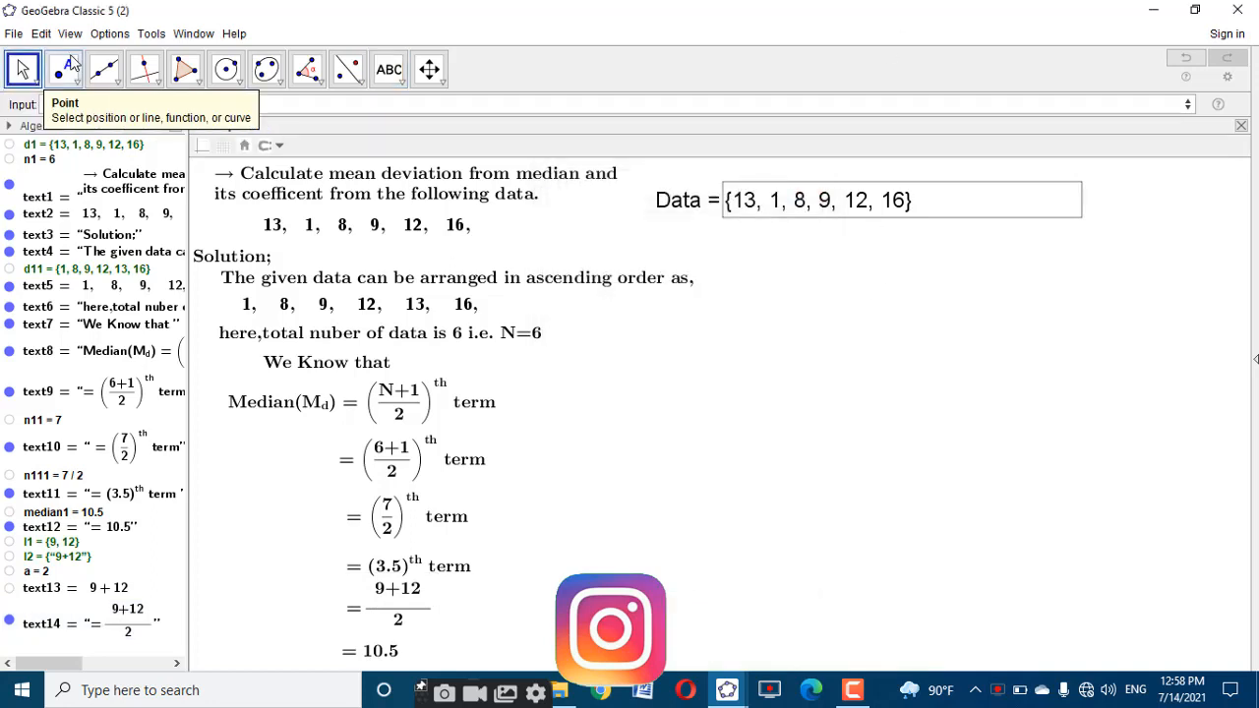
Remove the last value 16 from the data list, leaving {13, 1, 8, 9, 12}
click(23, 69)
click(98, 111)
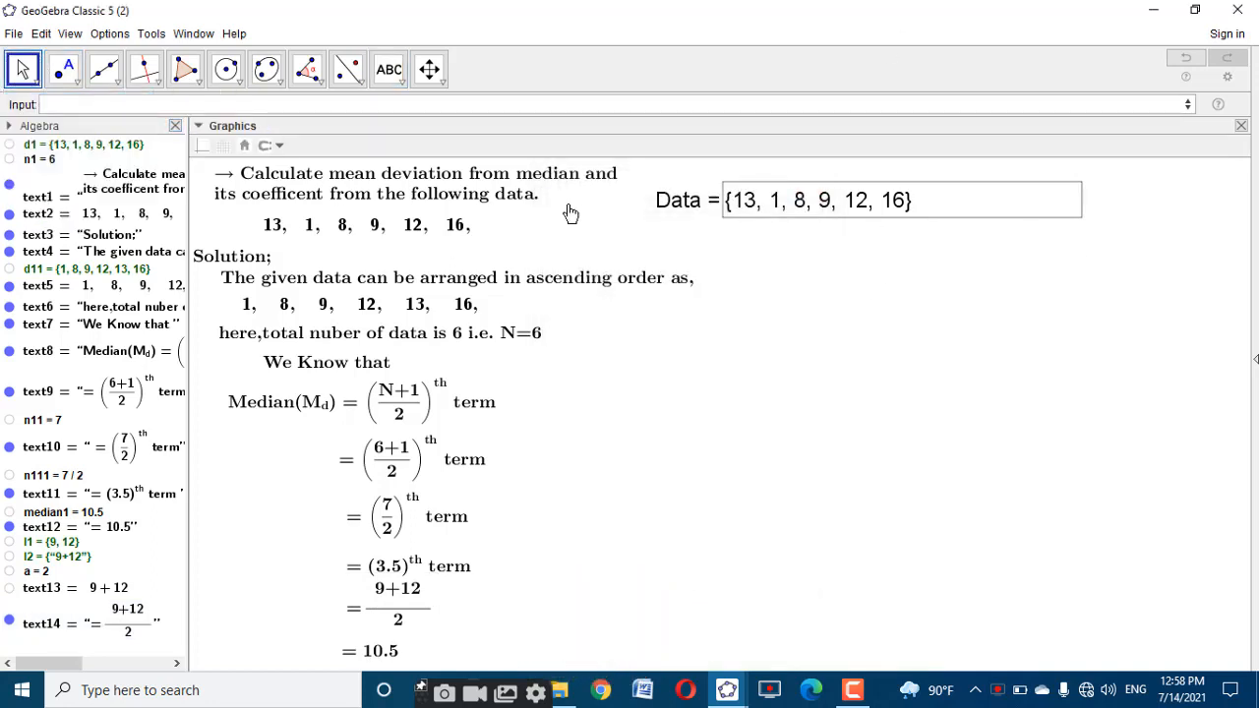
click(903, 212)
click(903, 212)
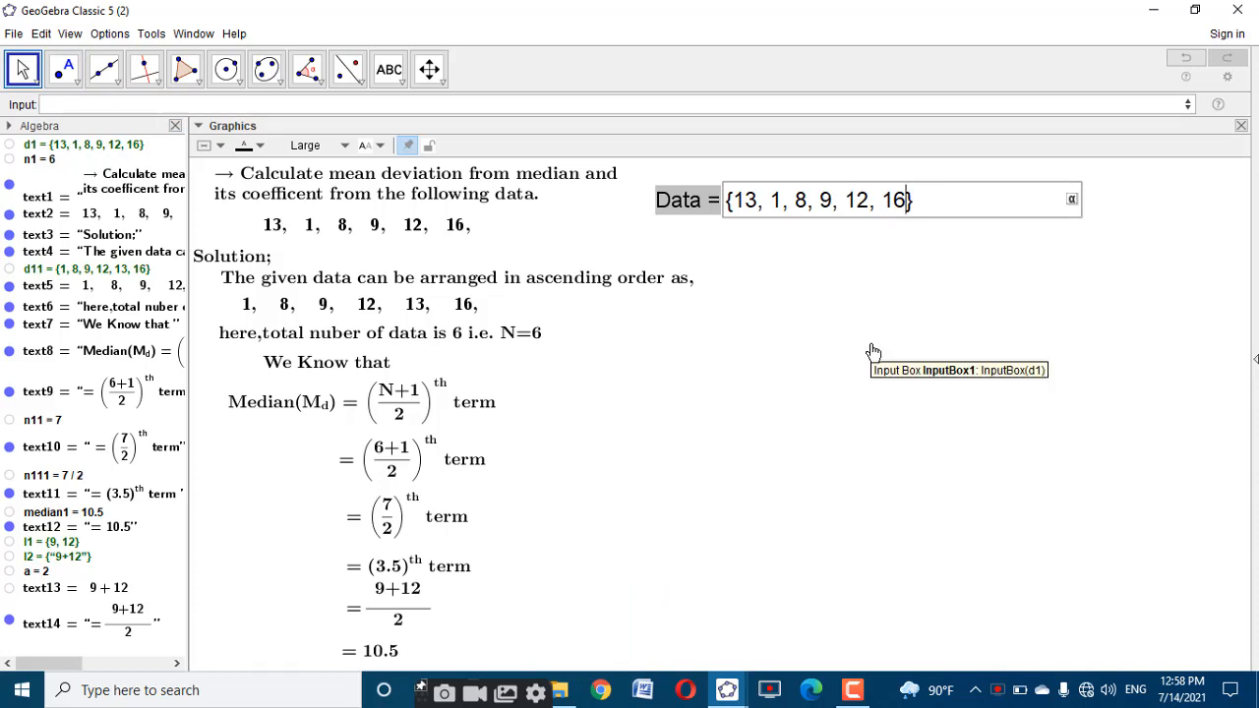
key(BackSpace)
key(BackSpace)
key(BackSpace)
key(BackSpace)
key(Return)
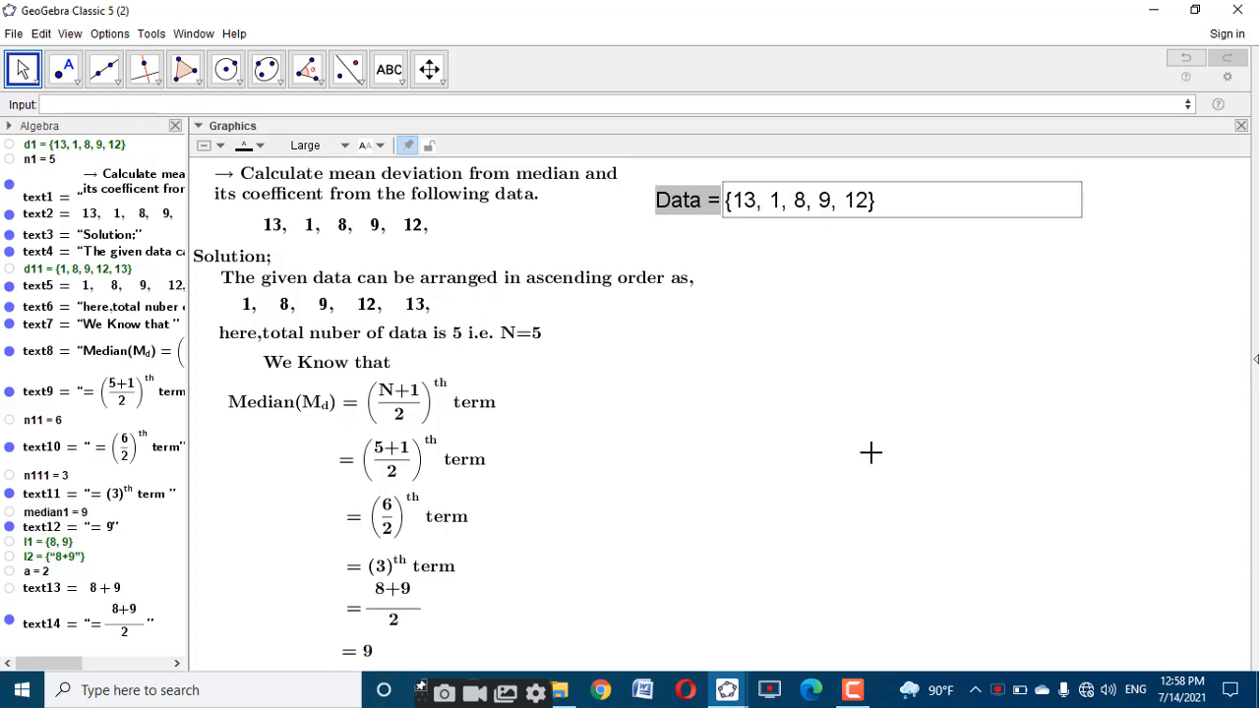
Nudge the averaging fraction text to line up between the (3)th term line and the median result
click(393, 608)
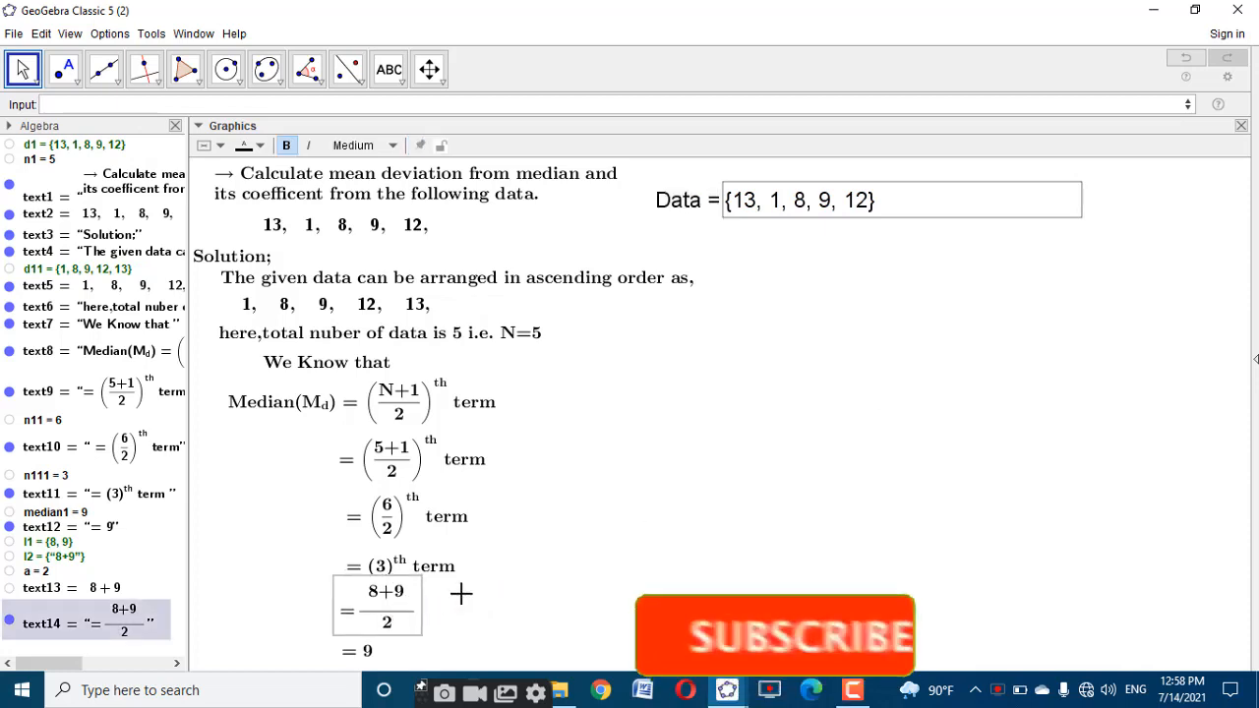
click(362, 652)
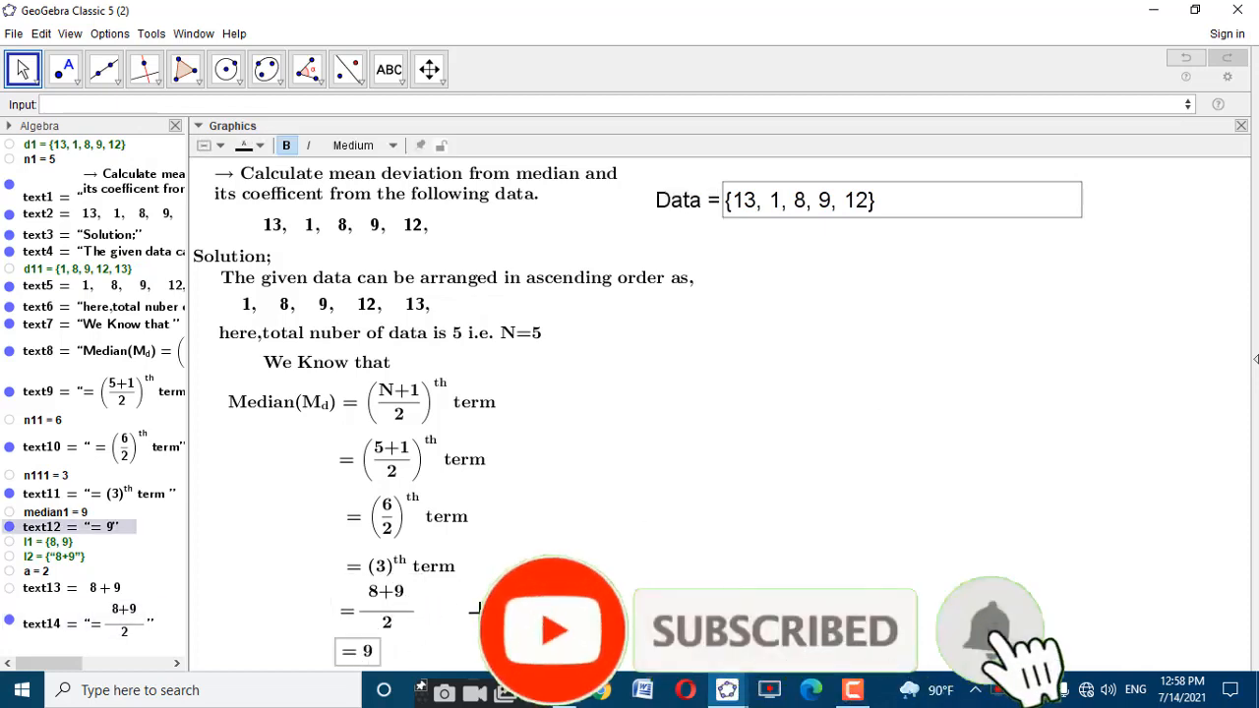
click(478, 607)
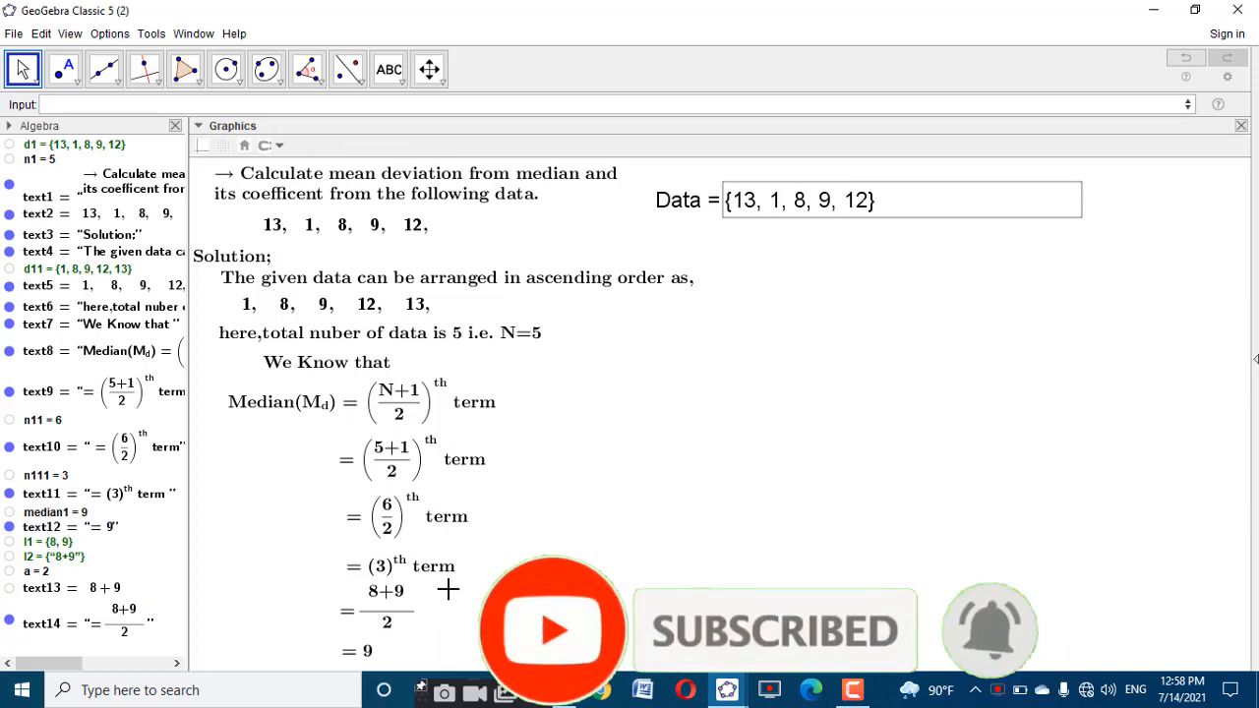
Redefine list l1 so its condition requires median1 < Element(d11, i + 1) instead of ≤
double_click(47, 542)
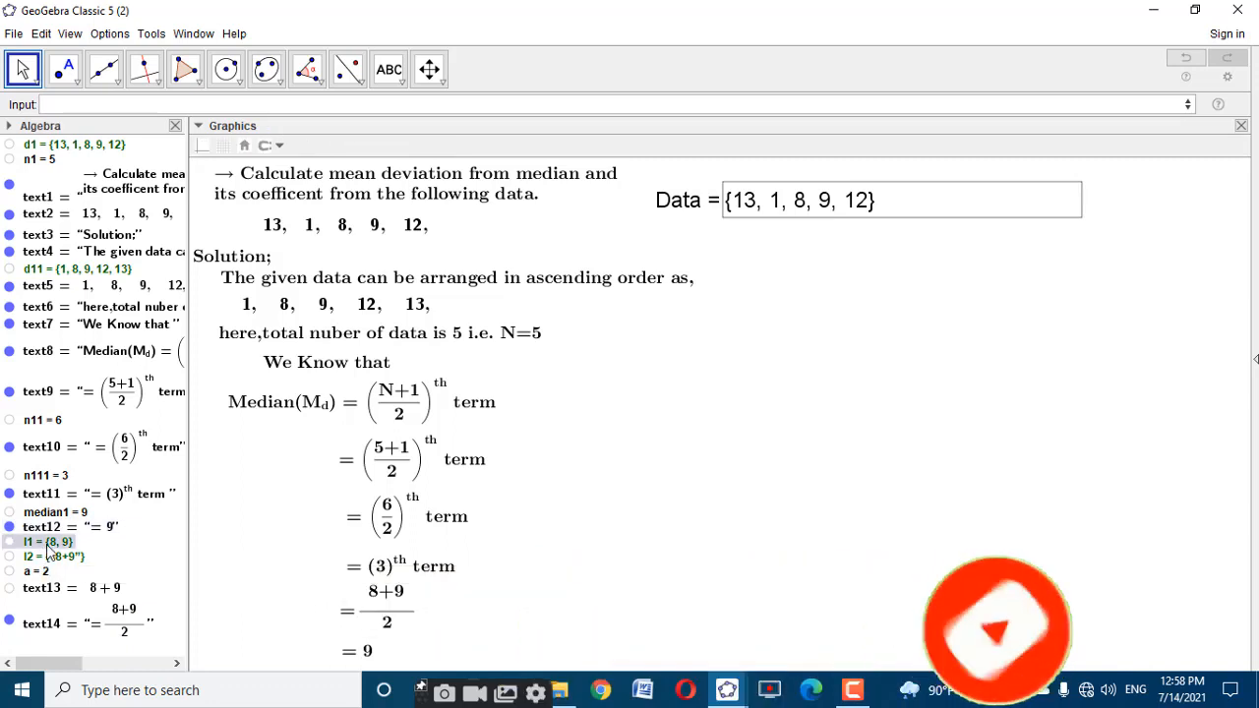
double_click(555, 338)
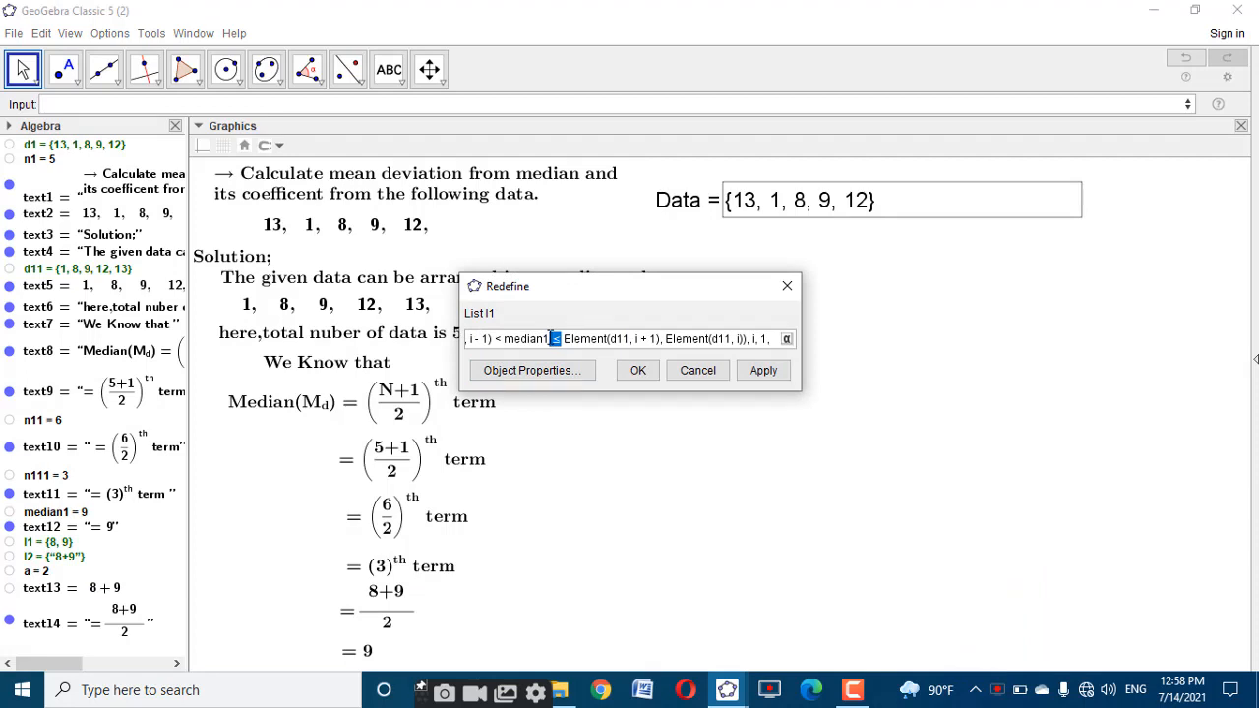
text(<)
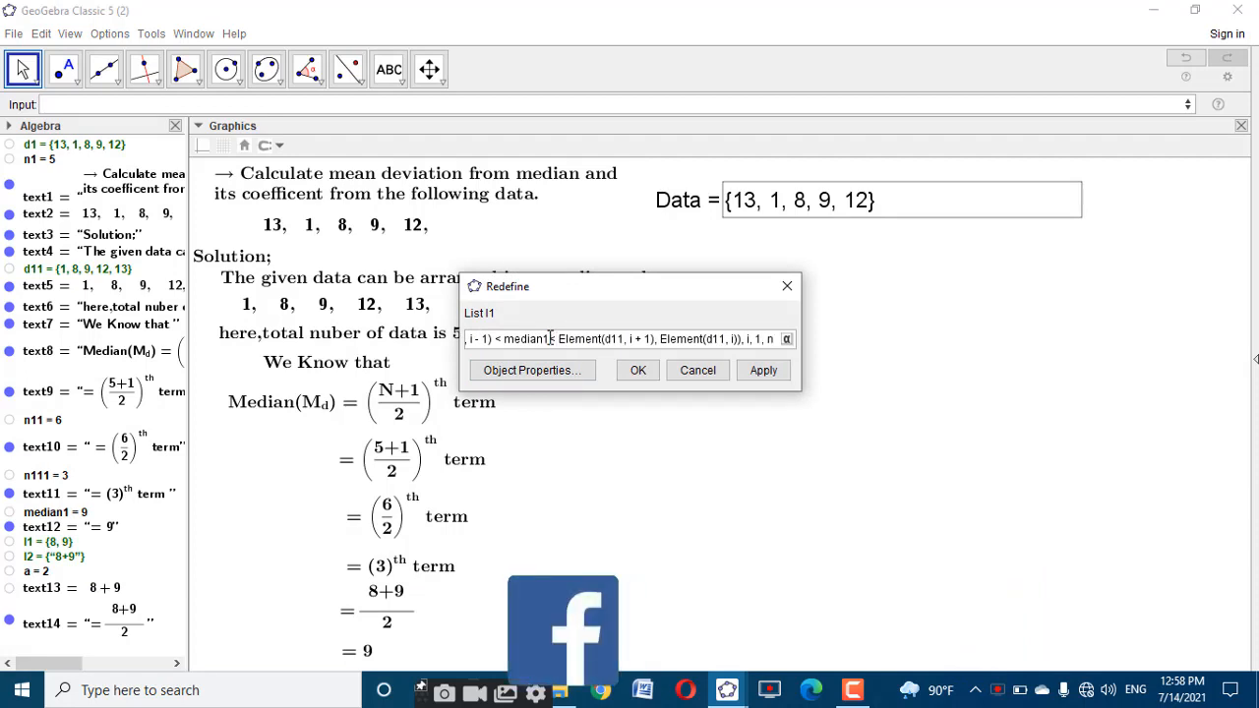
click(763, 372)
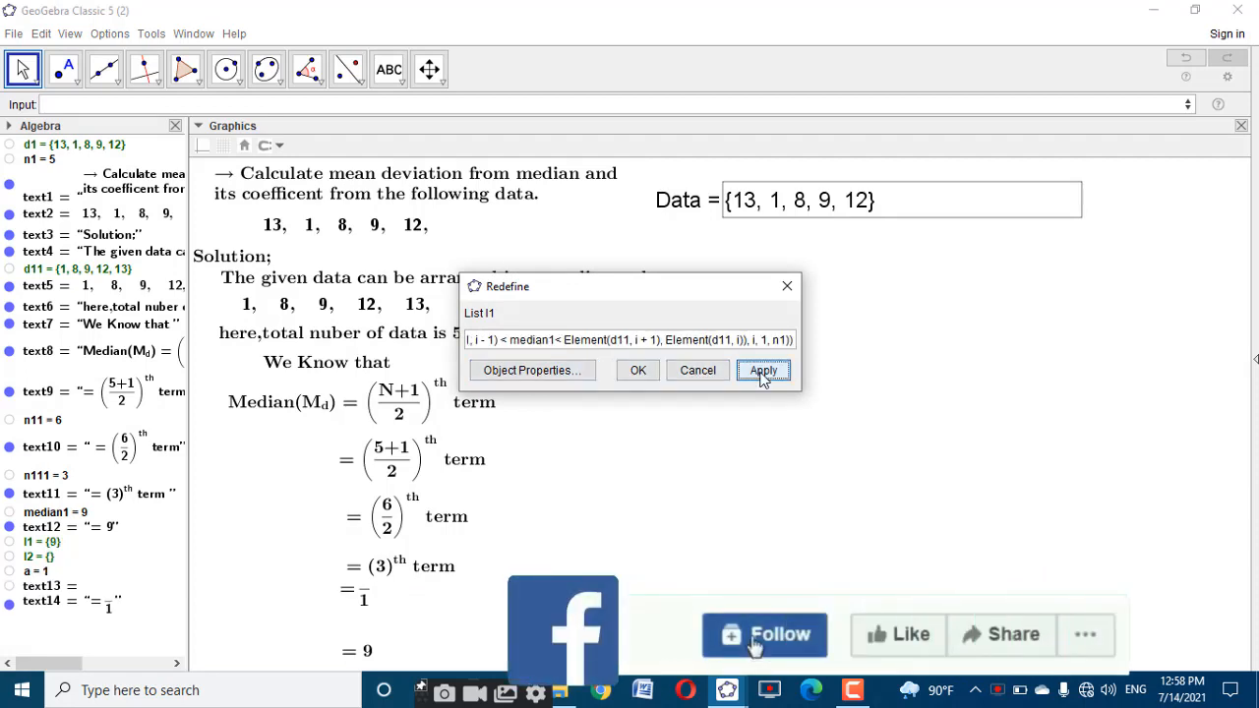
Align the fraction text text14 under the median steps and set its condition to show object to length(l2)==1
drag(356, 594, 368, 609)
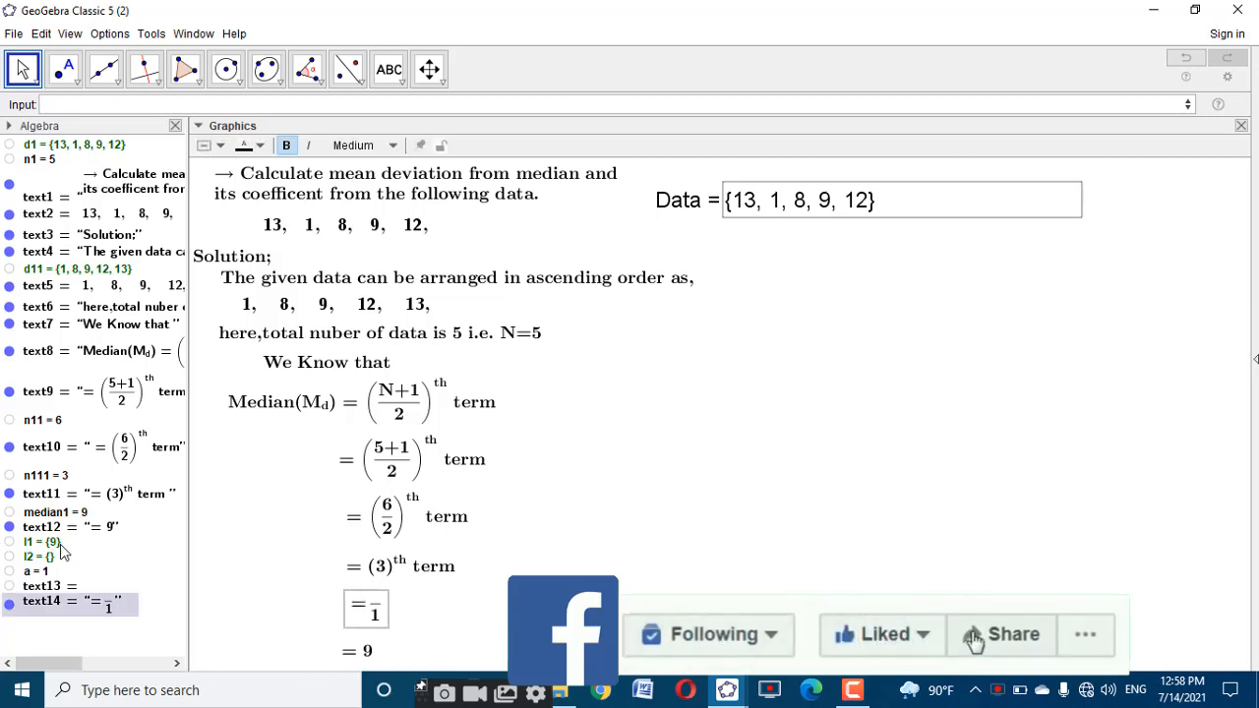
click(629, 561)
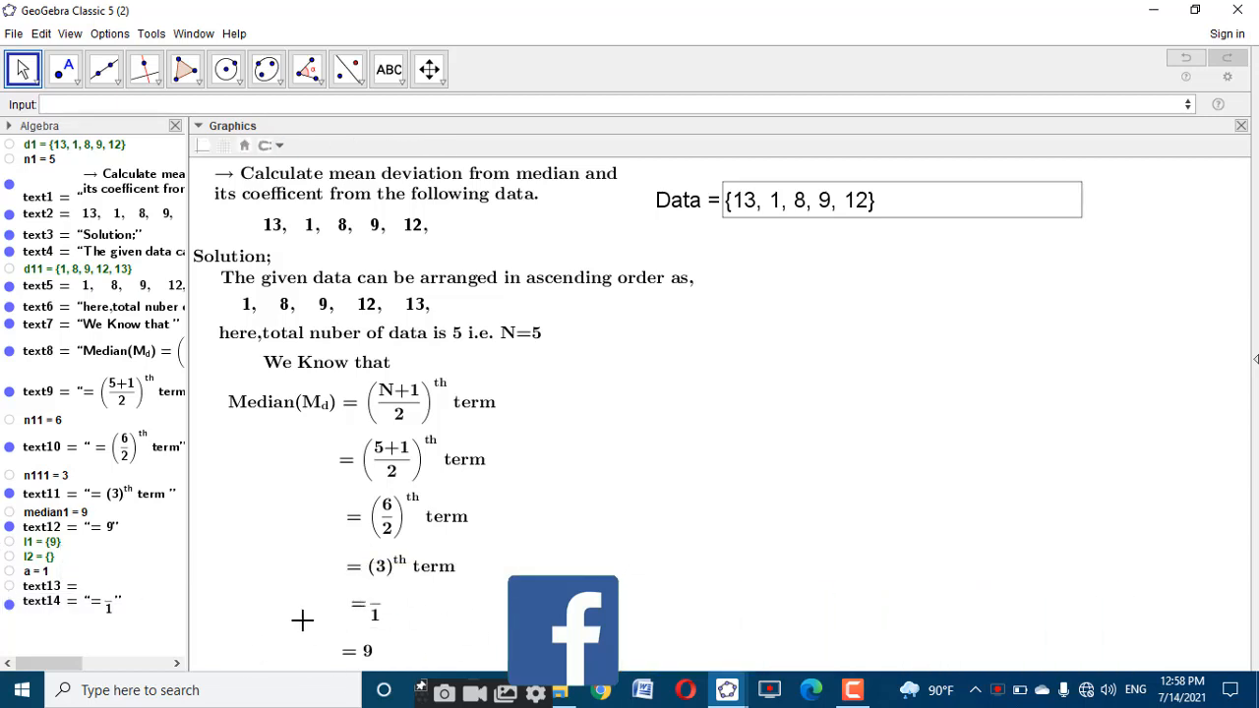
click(354, 608)
right_click(365, 612)
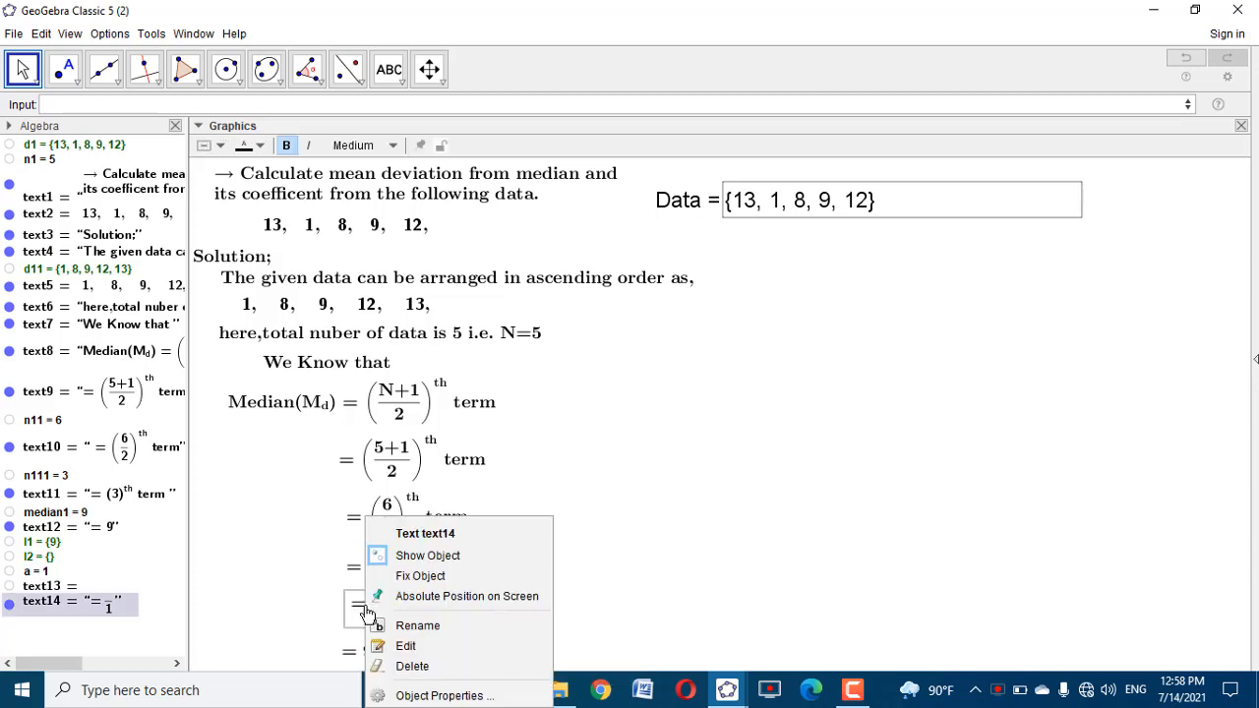
click(423, 696)
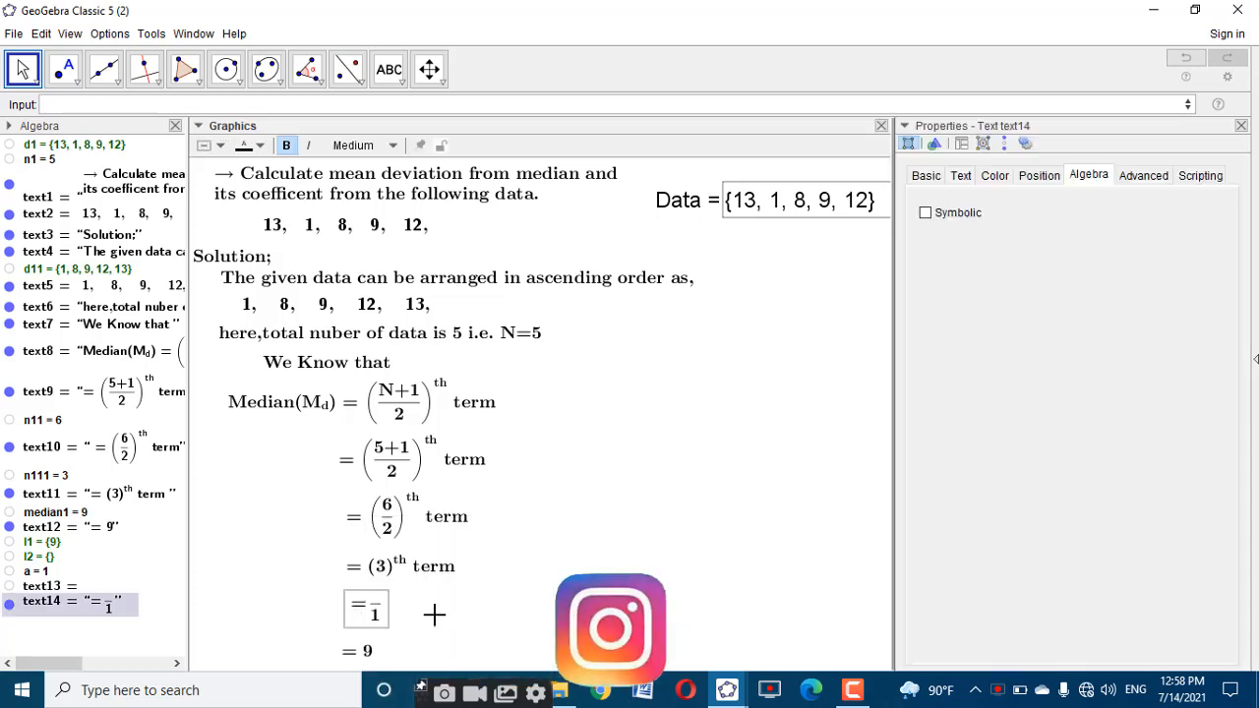
click(1140, 180)
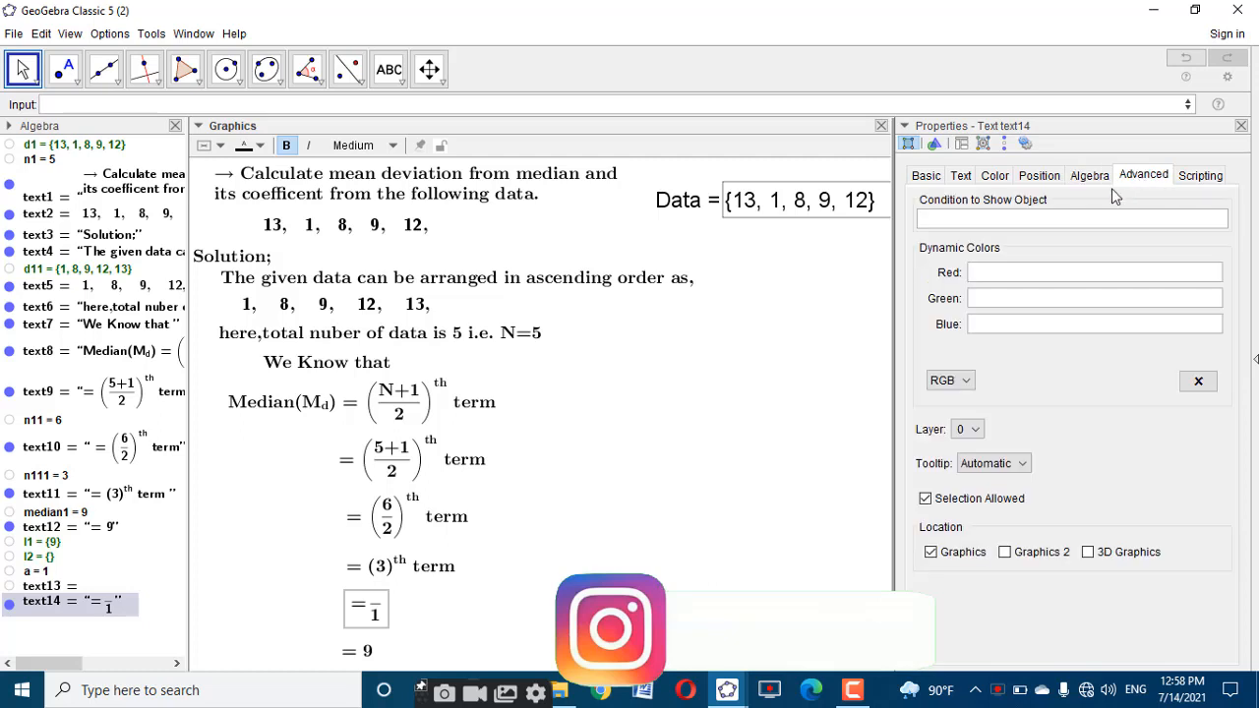
click(1023, 225)
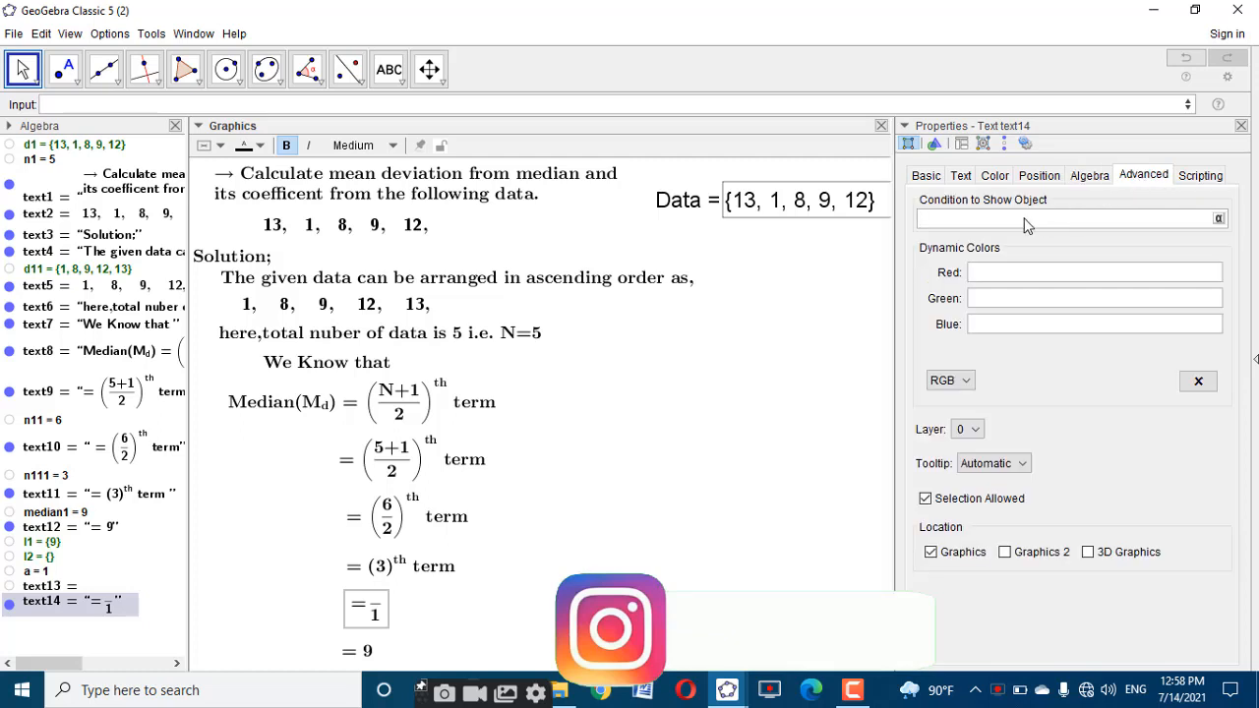
text(length(l2)==1)
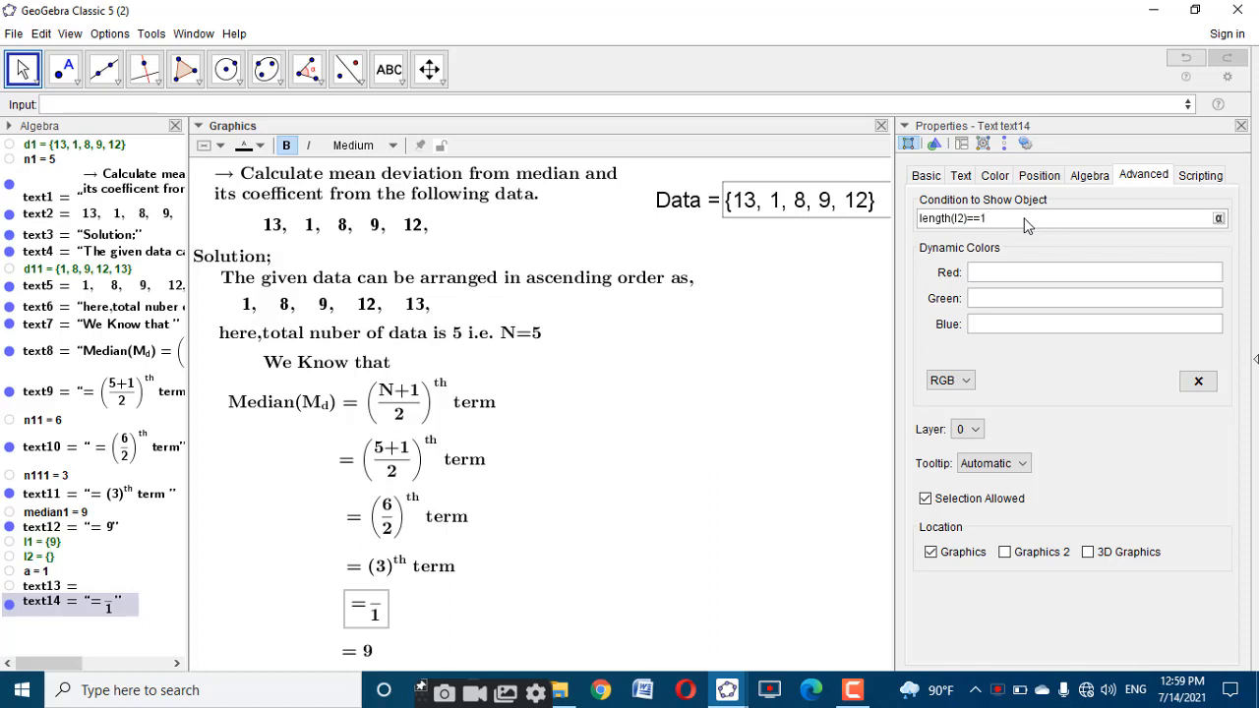
click(1241, 127)
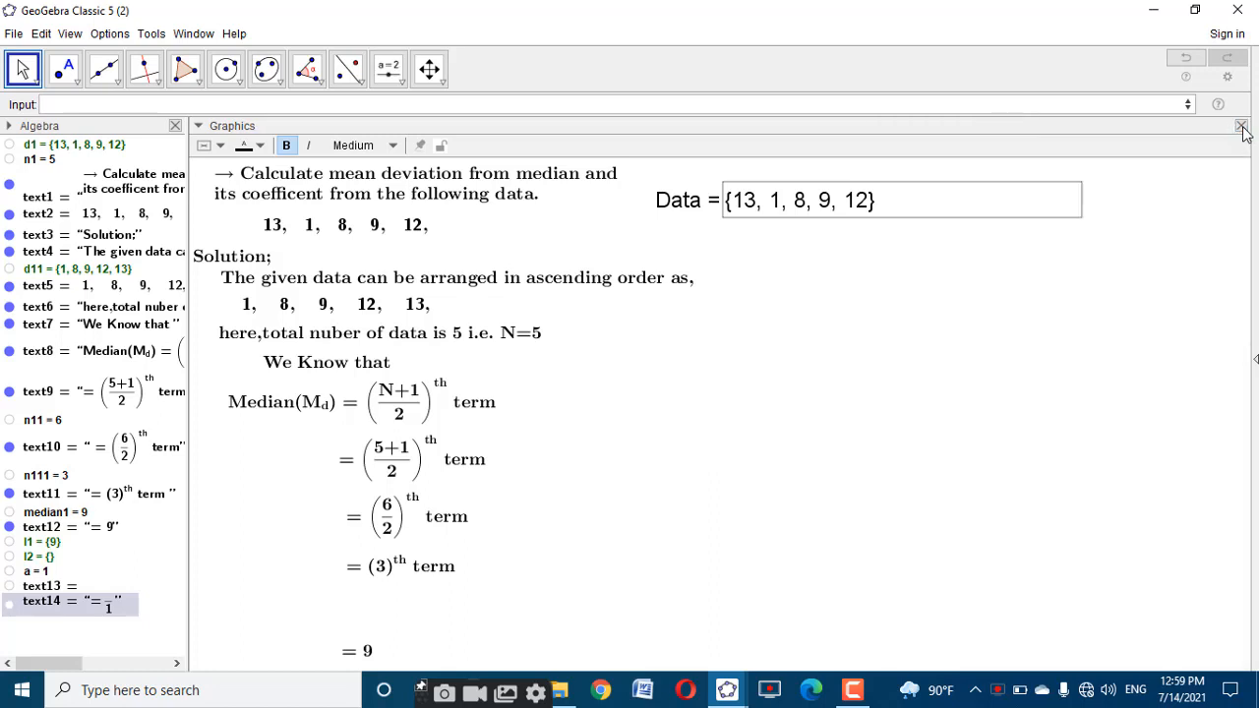
Append 16 to the data list, making it {13, 1, 8, 9, 12, 16}, and apply text13's definition tableText(l2)
click(875, 205)
text(, )
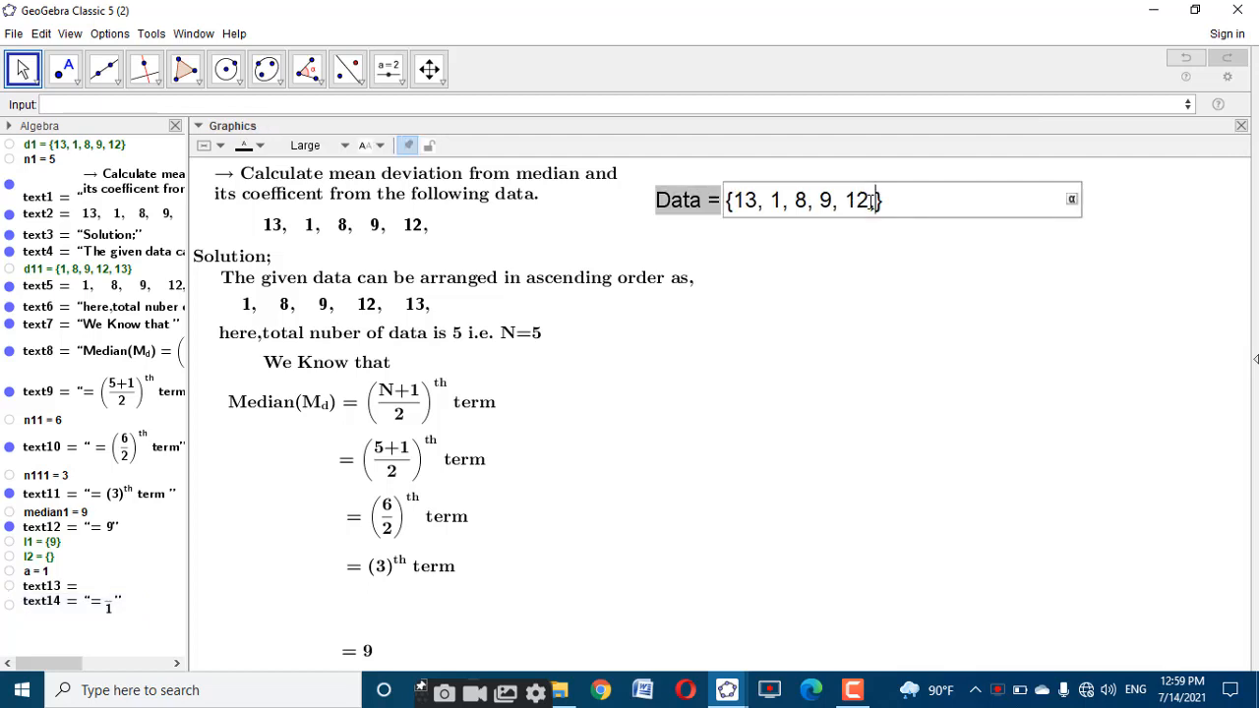
text(16)
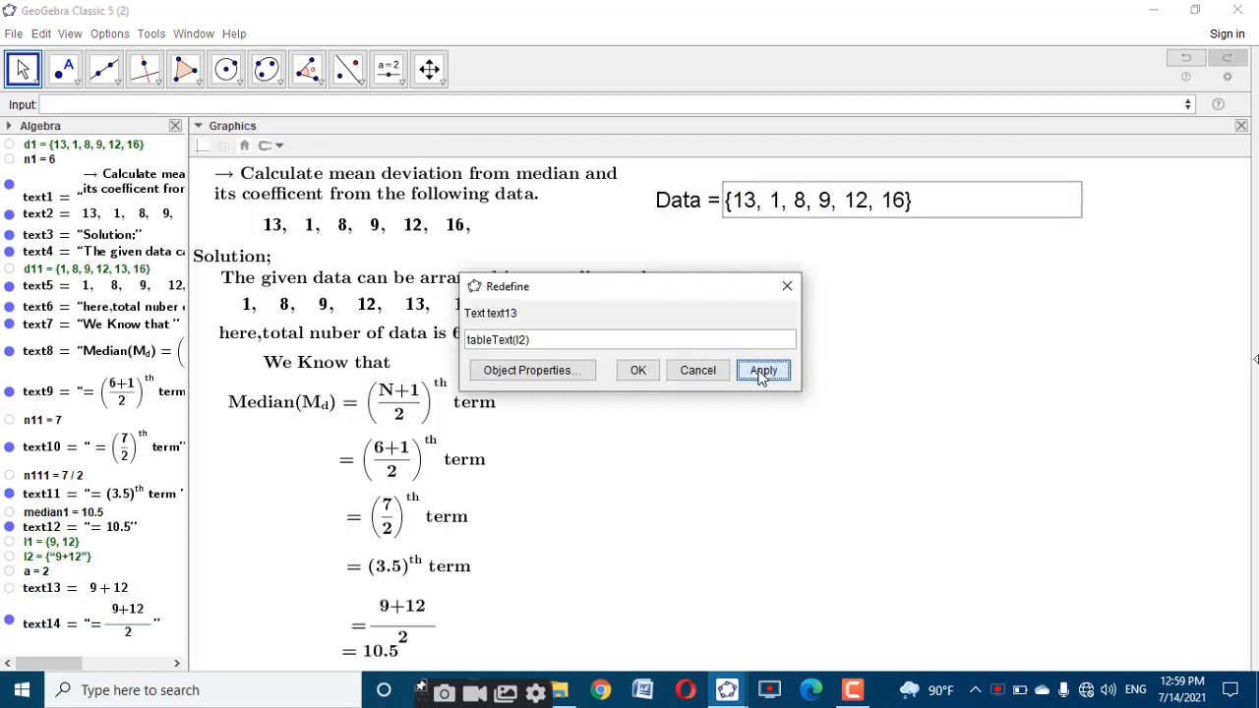
click(761, 373)
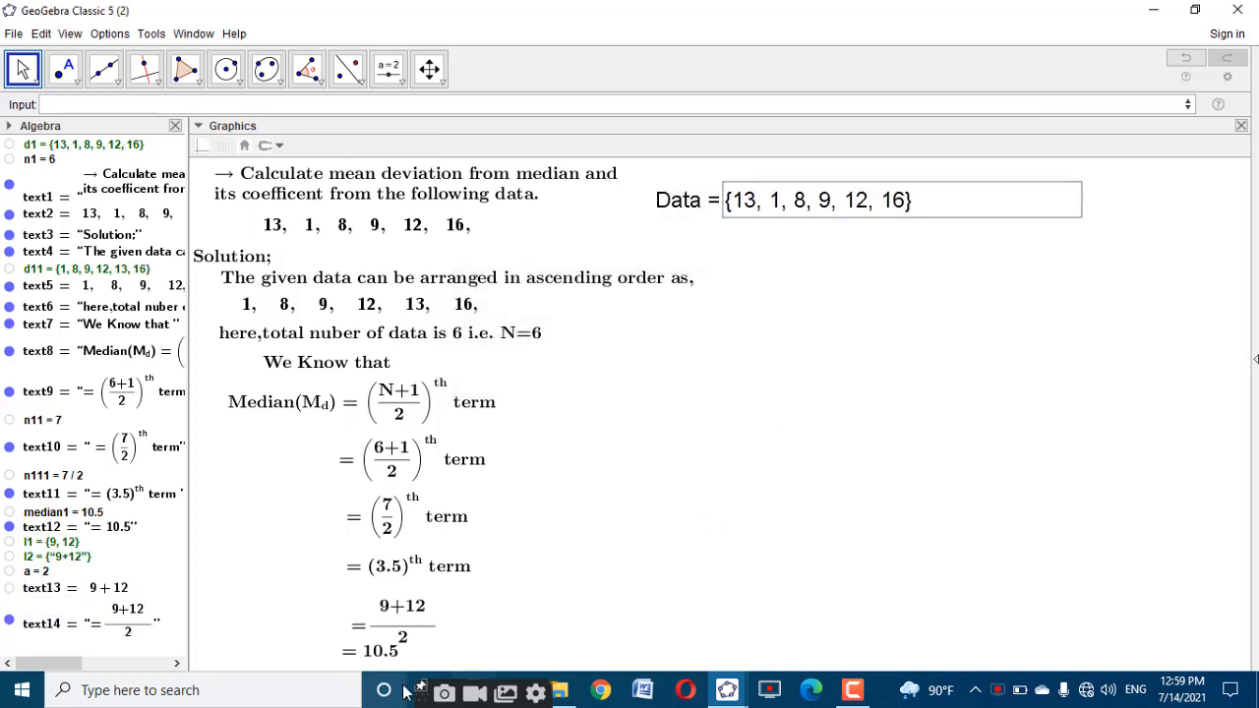
Move the averaging fraction up below the (3.5)th term line and shift the median result slightly down beneath it
drag(397, 605, 394, 594)
click(481, 646)
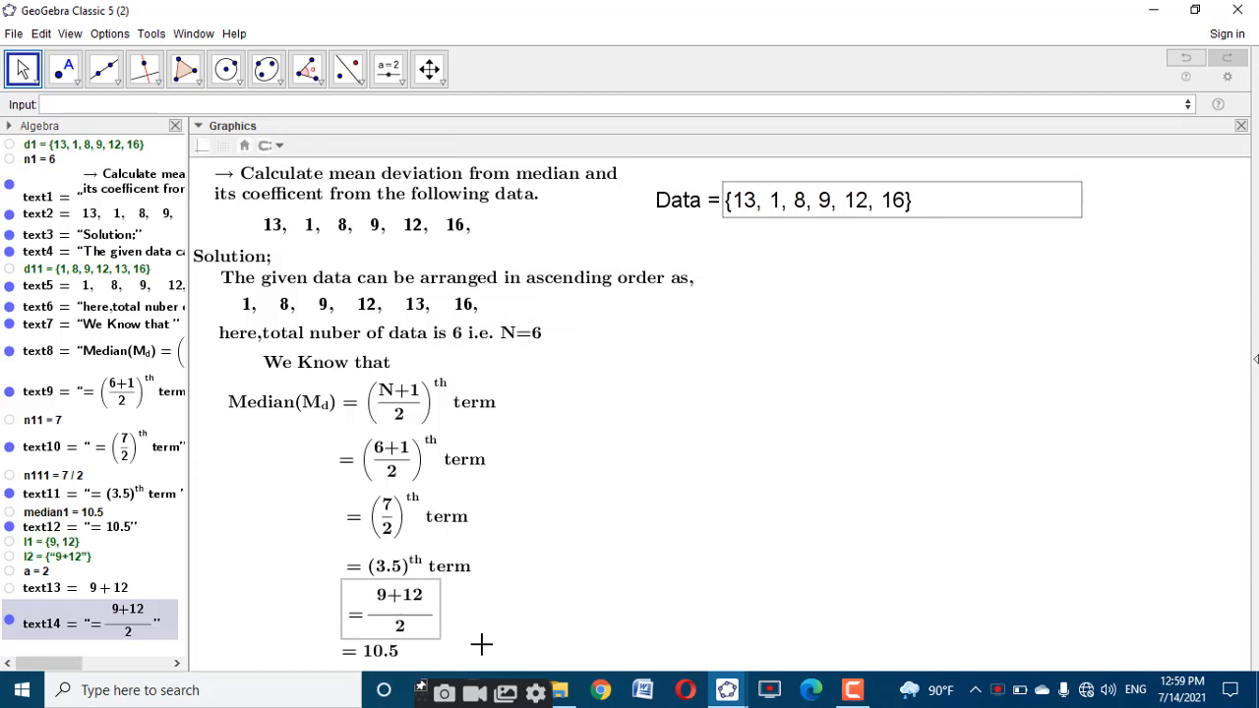
click(362, 657)
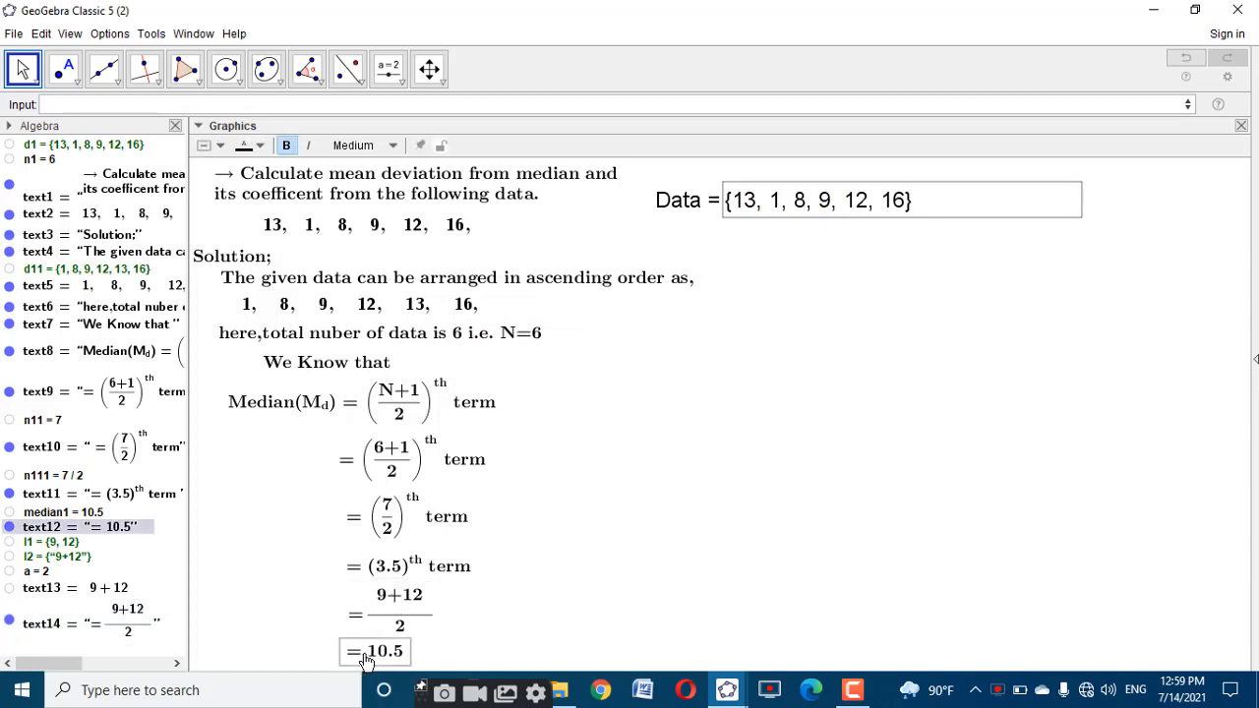
click(586, 555)
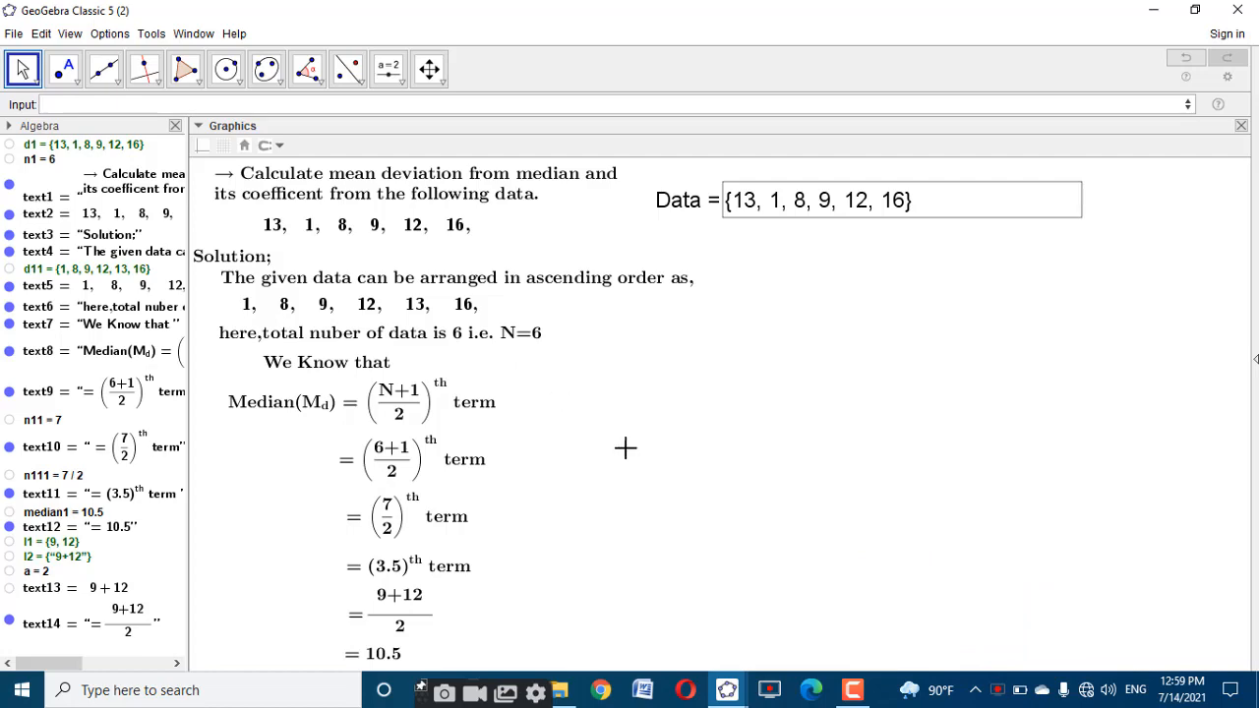
Switch to the finished worksheet "mean deviation from median individual series.ggb" and append 16 to its data list
click(727, 691)
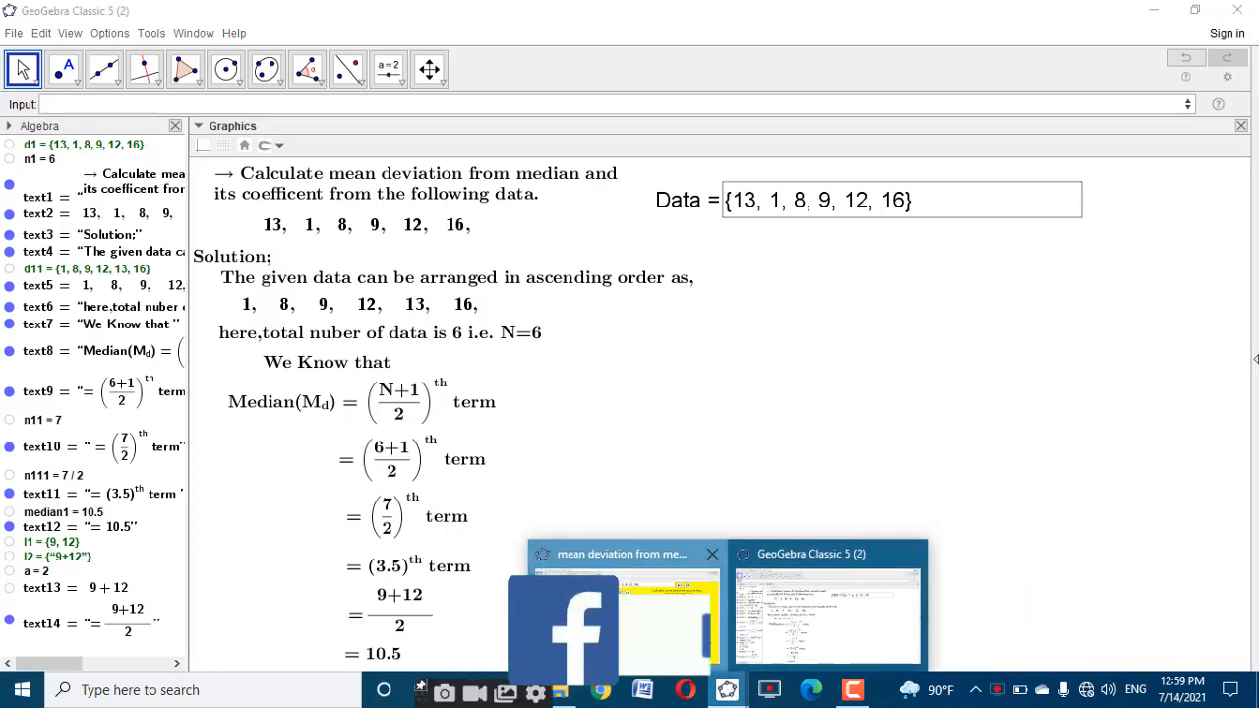
click(634, 521)
click(693, 137)
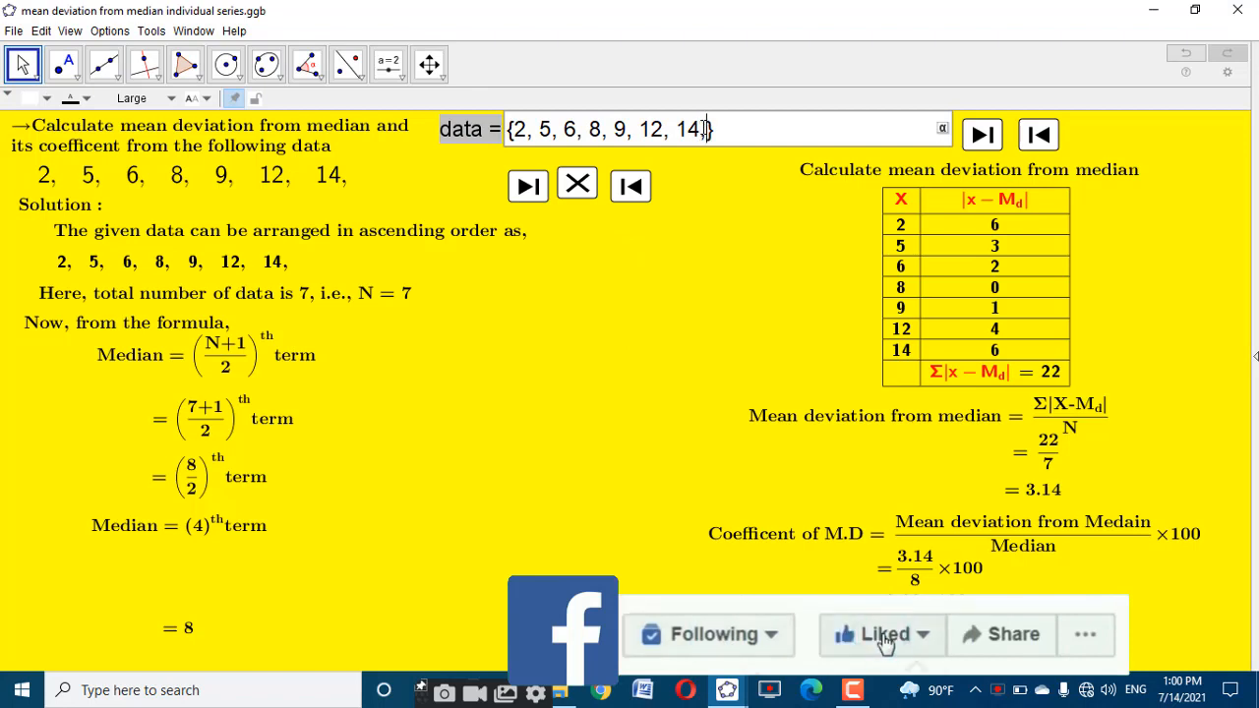
text(,16)
text(,)
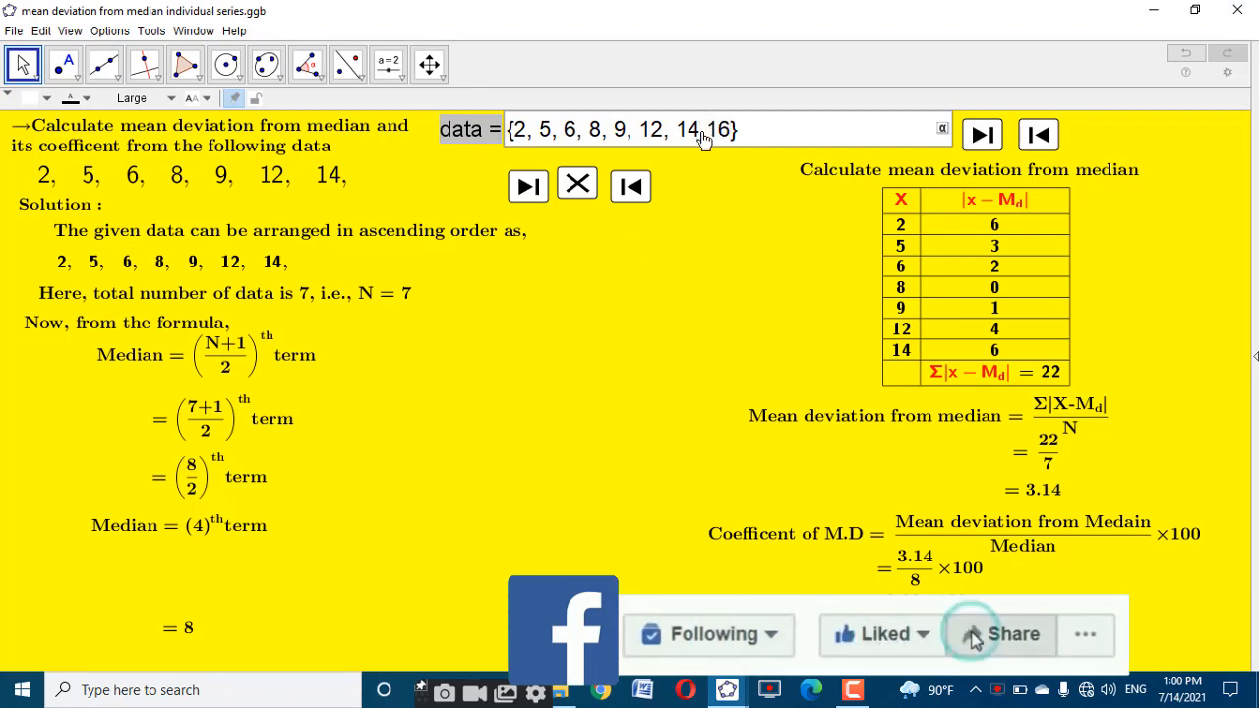
key(Return)
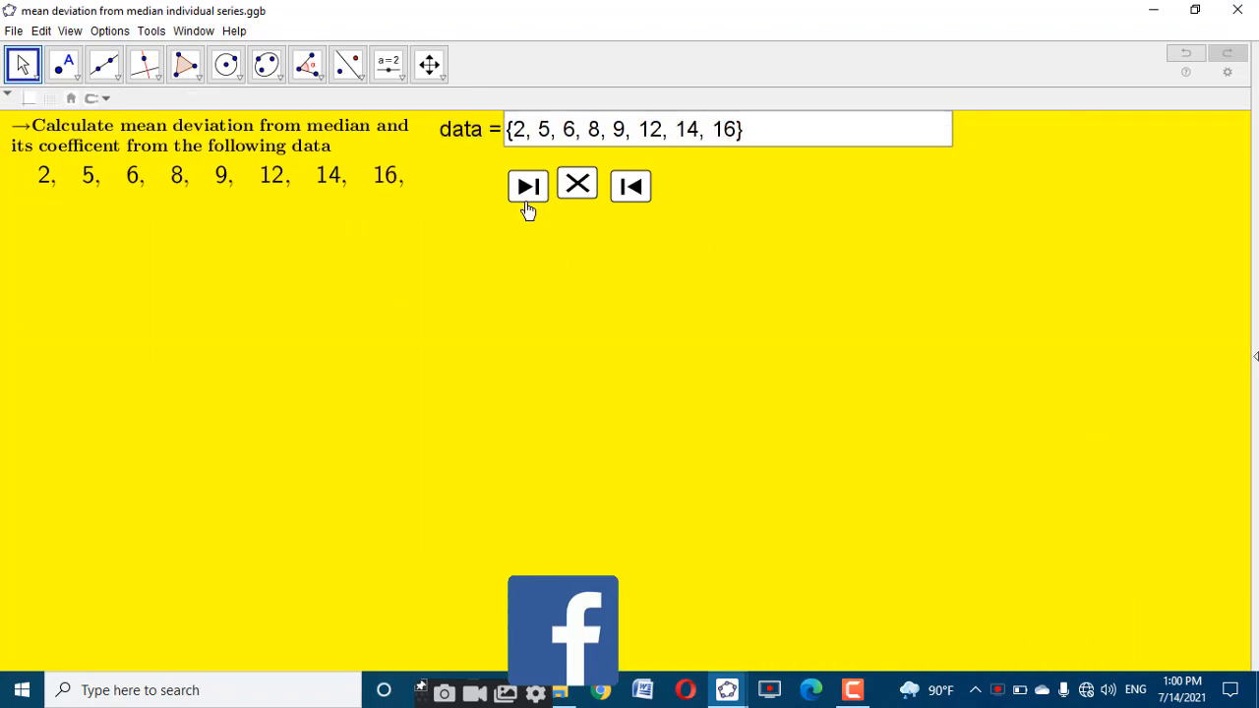
Step through the reference worksheet's solution, from the median calculation to the complete table of absolute deviations from the median
click(528, 193)
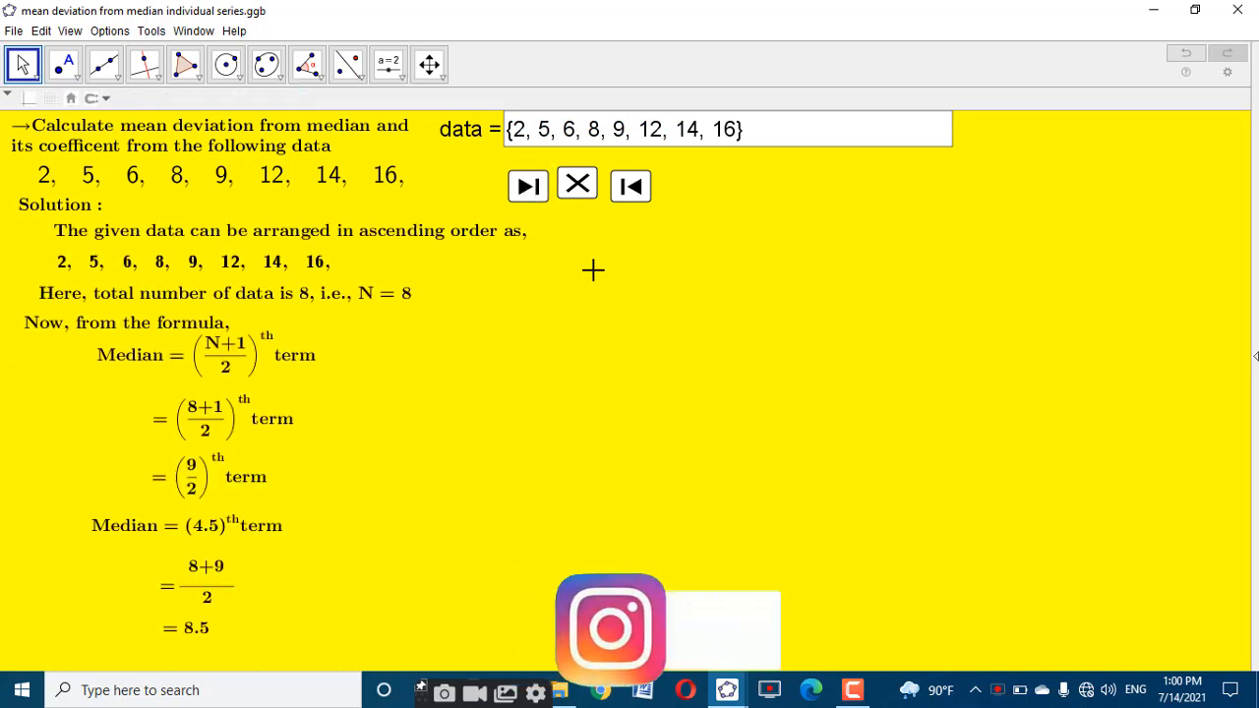
click(532, 201)
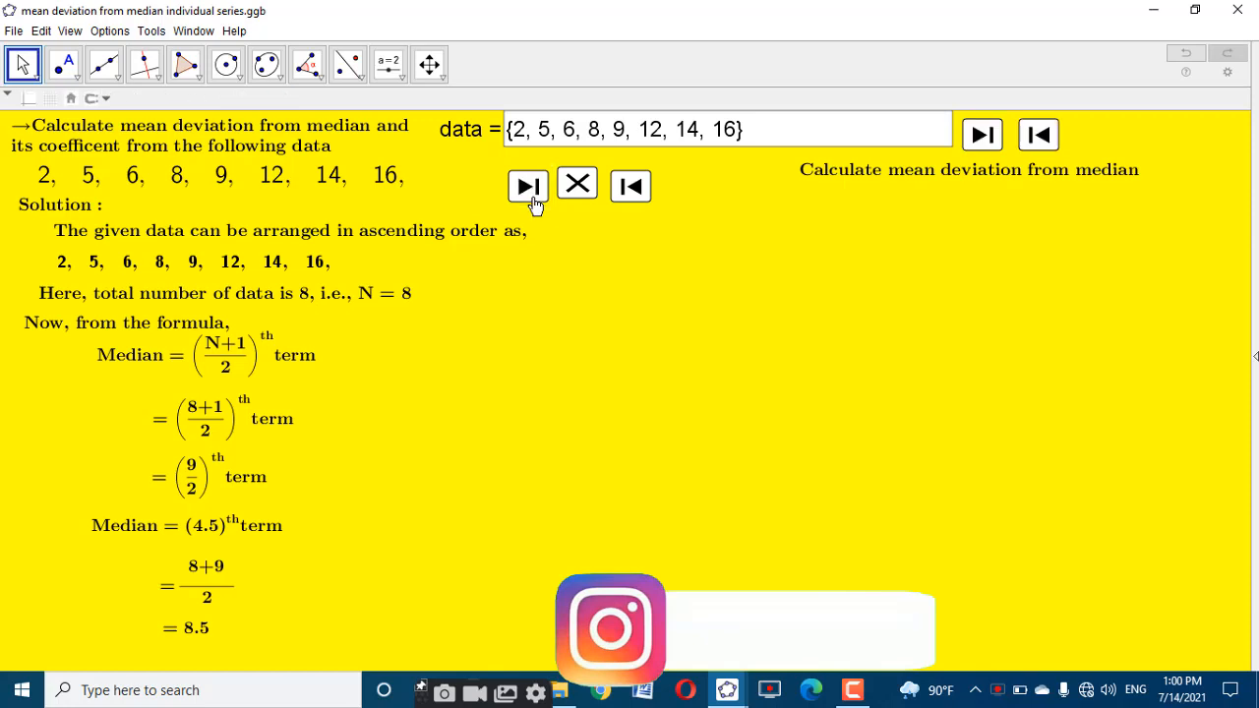
click(534, 203)
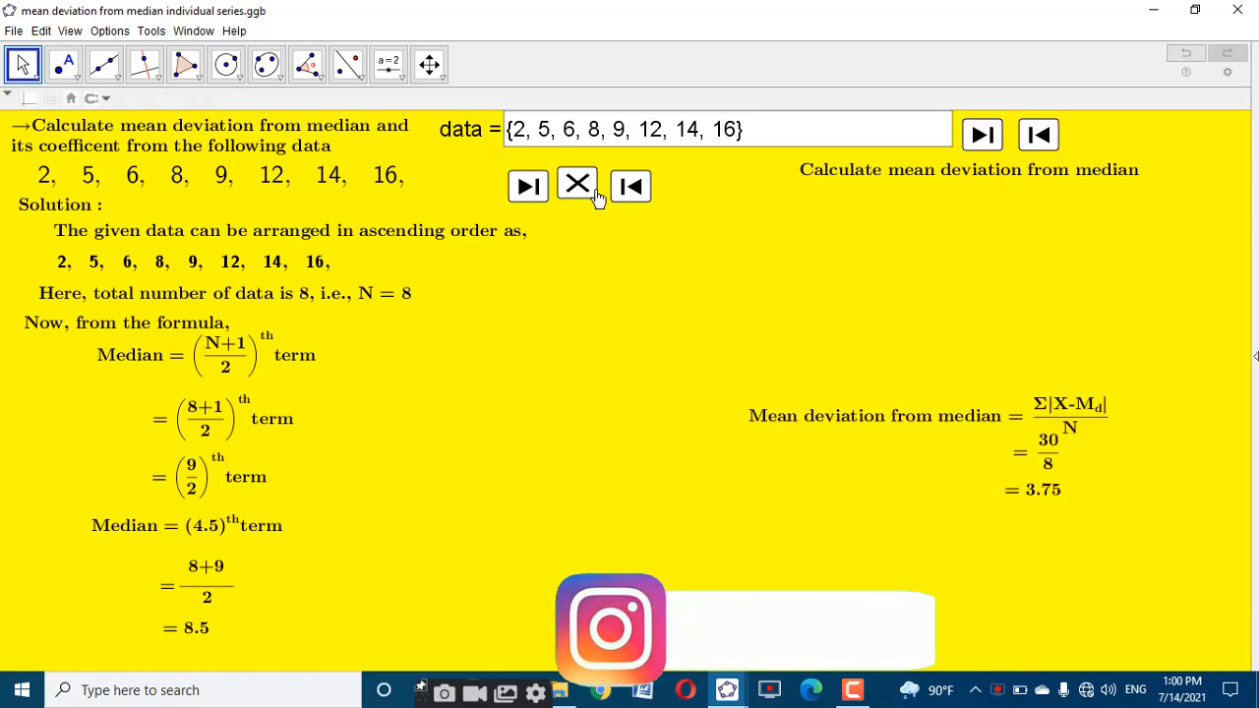
click(627, 189)
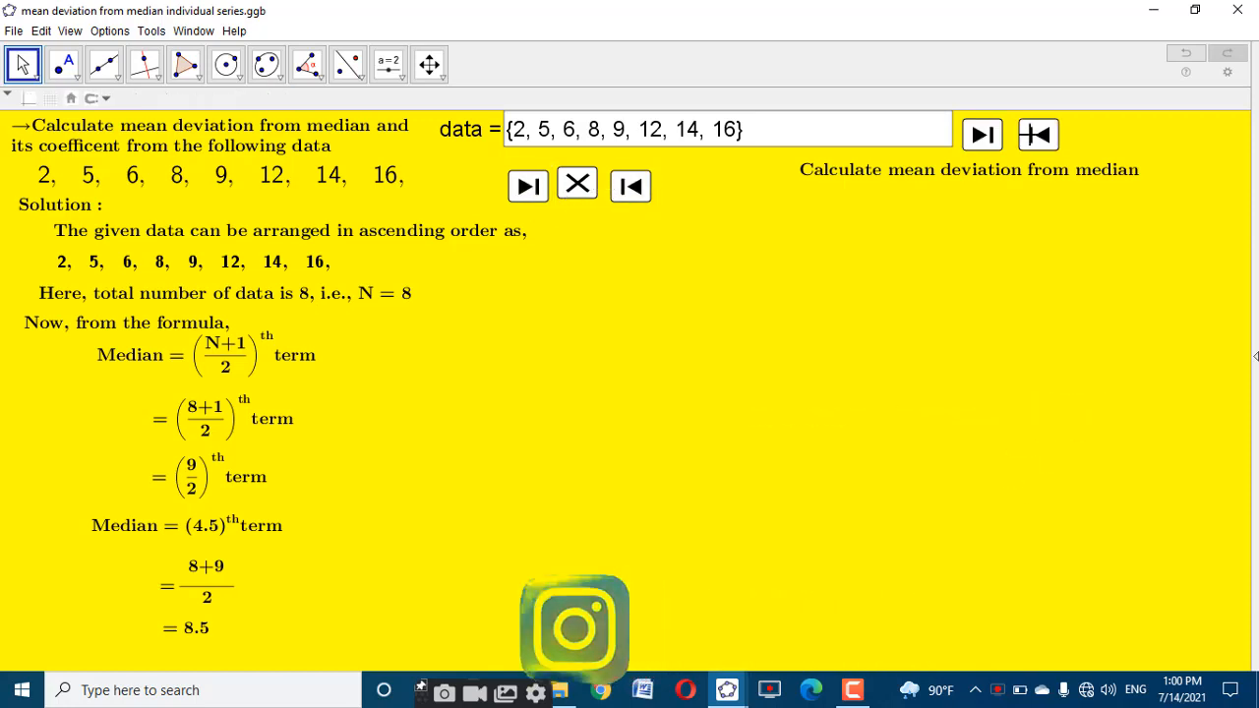
click(979, 138)
click(979, 138)
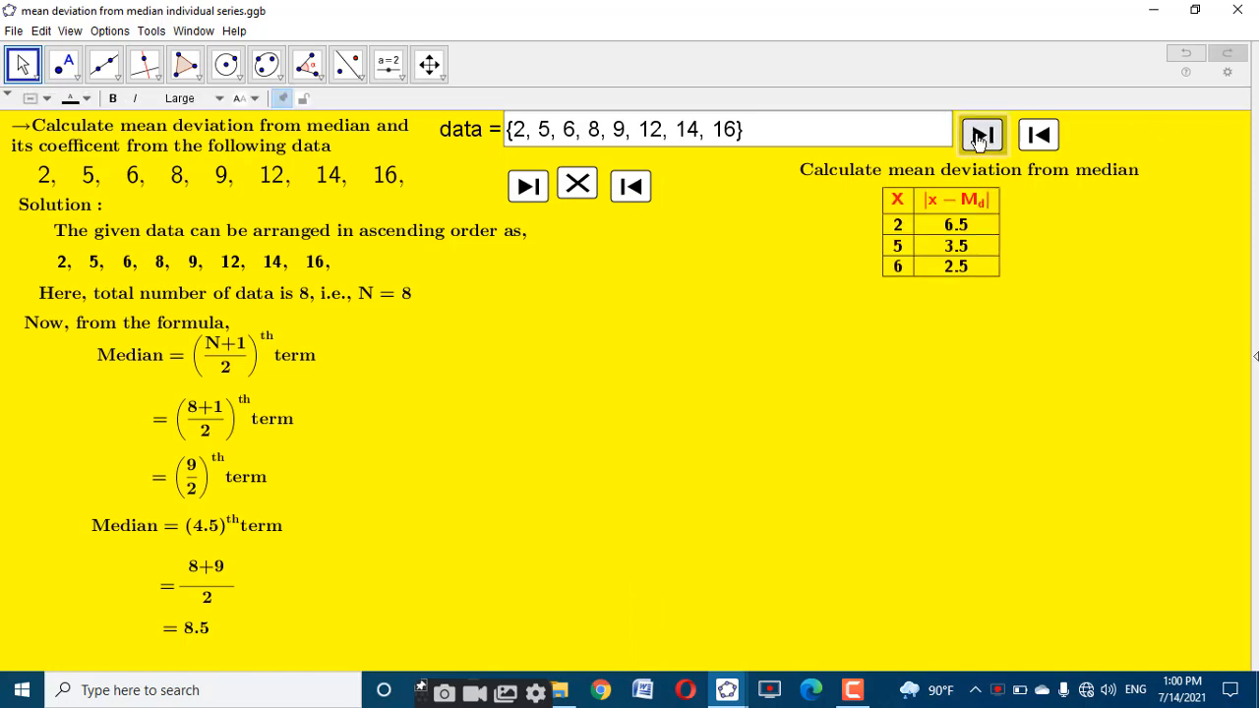
click(978, 138)
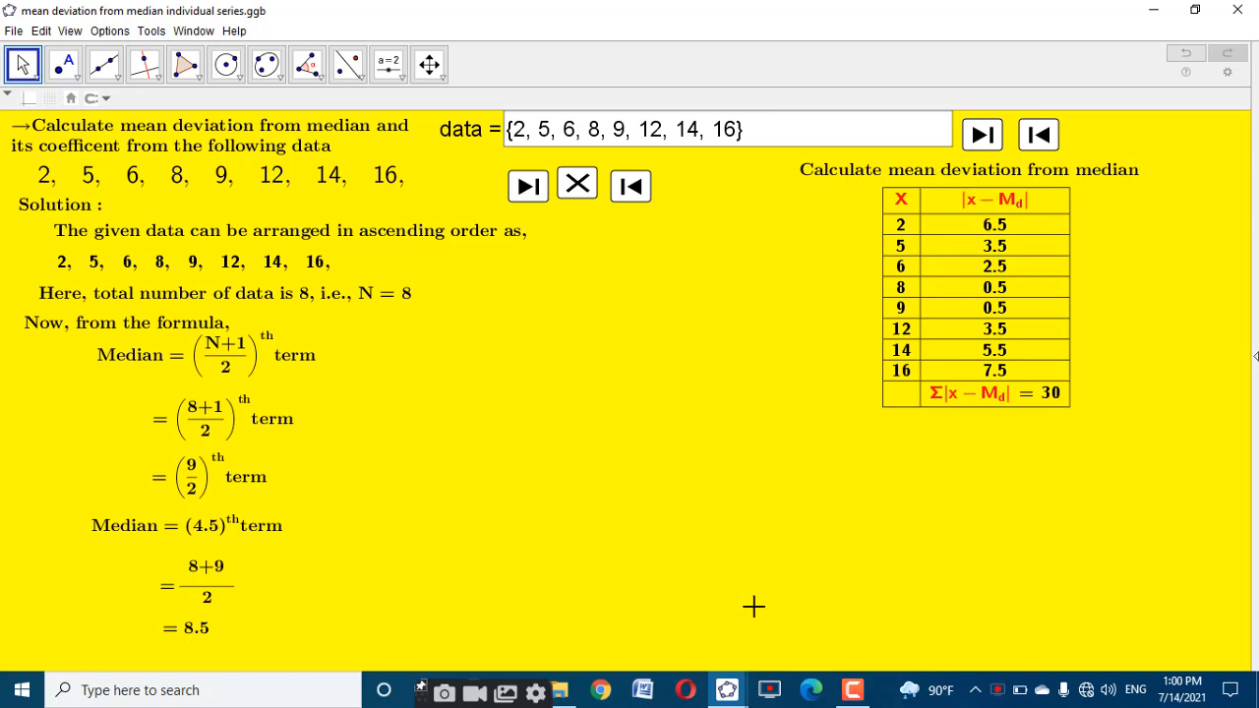
Switch back to the worksheet being built and enter the LaTeX heading "\text{Calculate mean deviation from median" in a new text beside the median steps
mouse_move(726, 693)
click(822, 617)
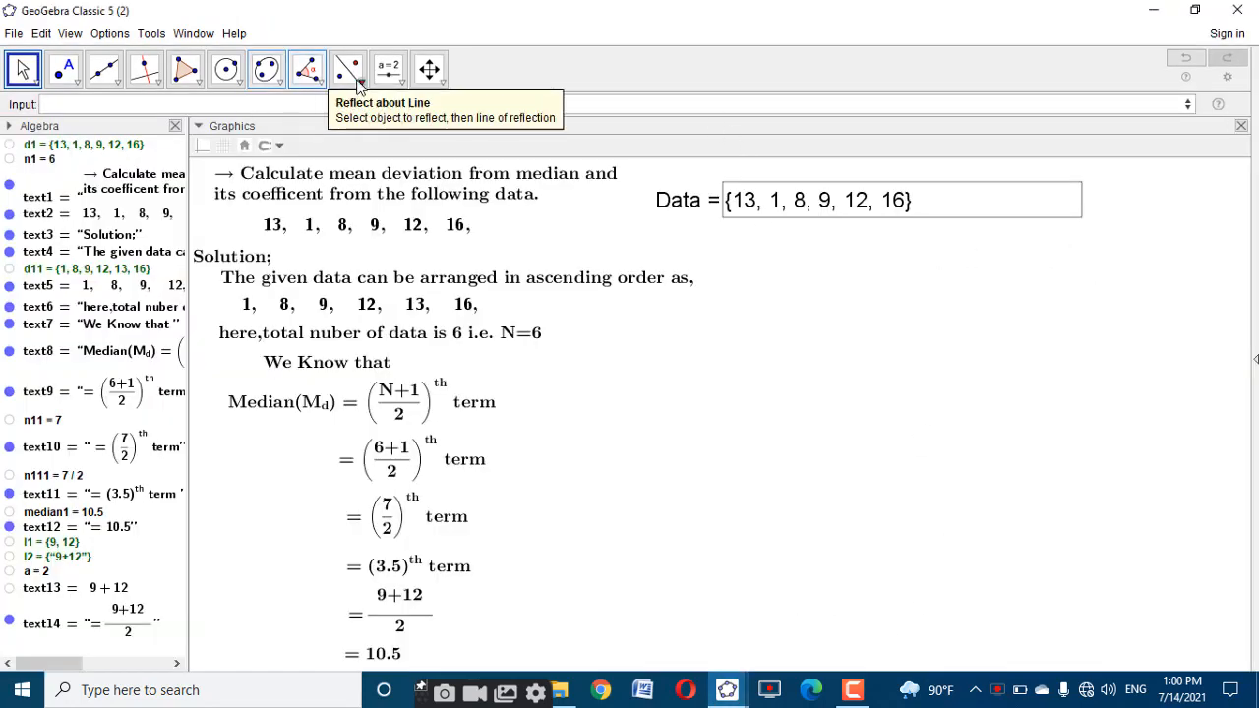
click(389, 69)
click(418, 141)
click(687, 409)
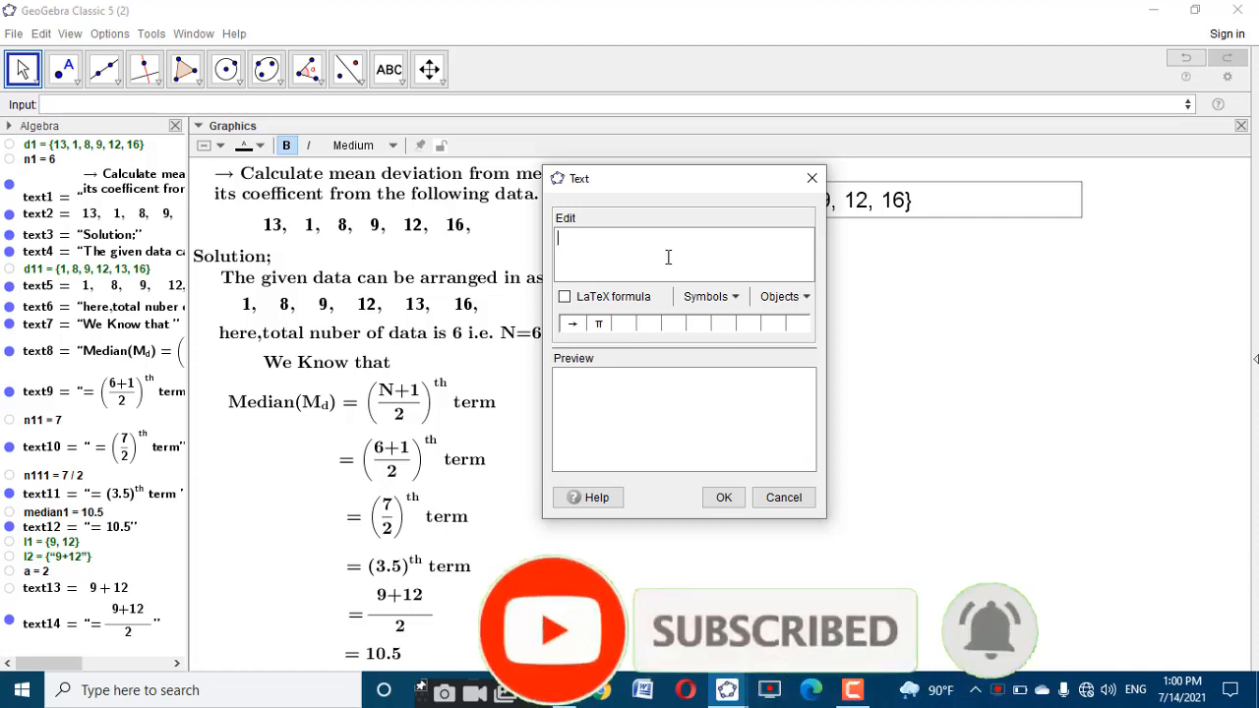
text(\)
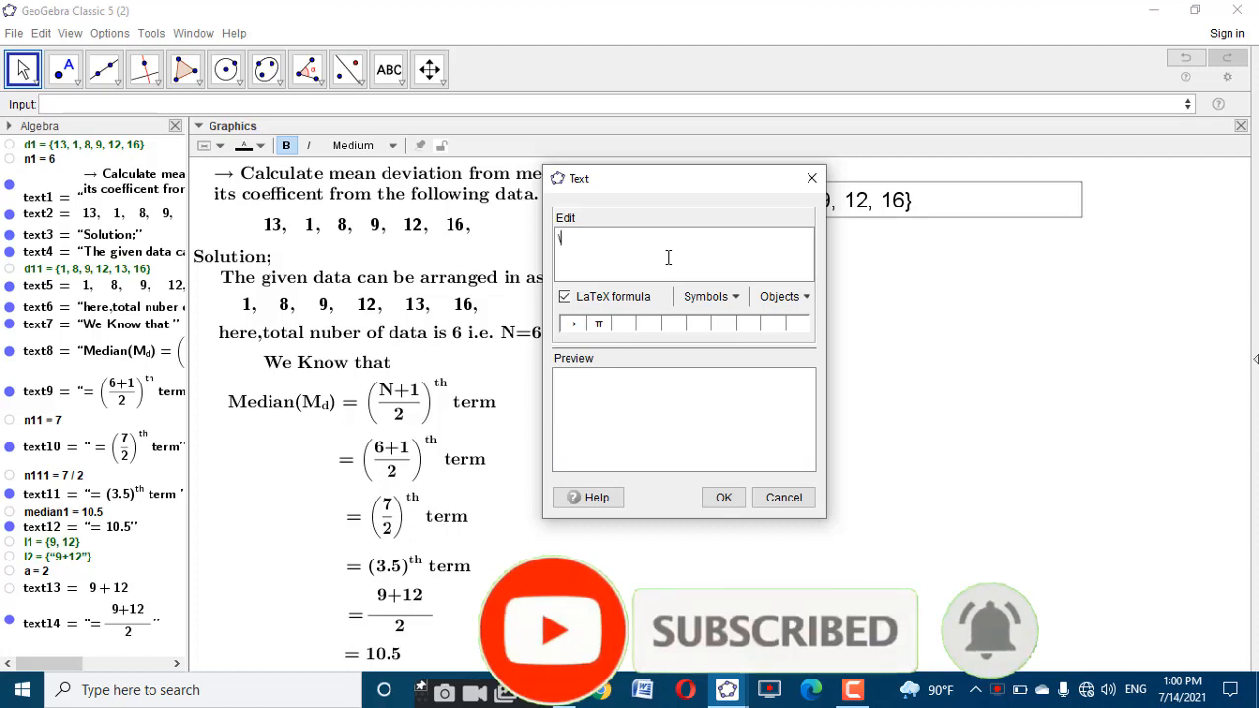
text(text{)
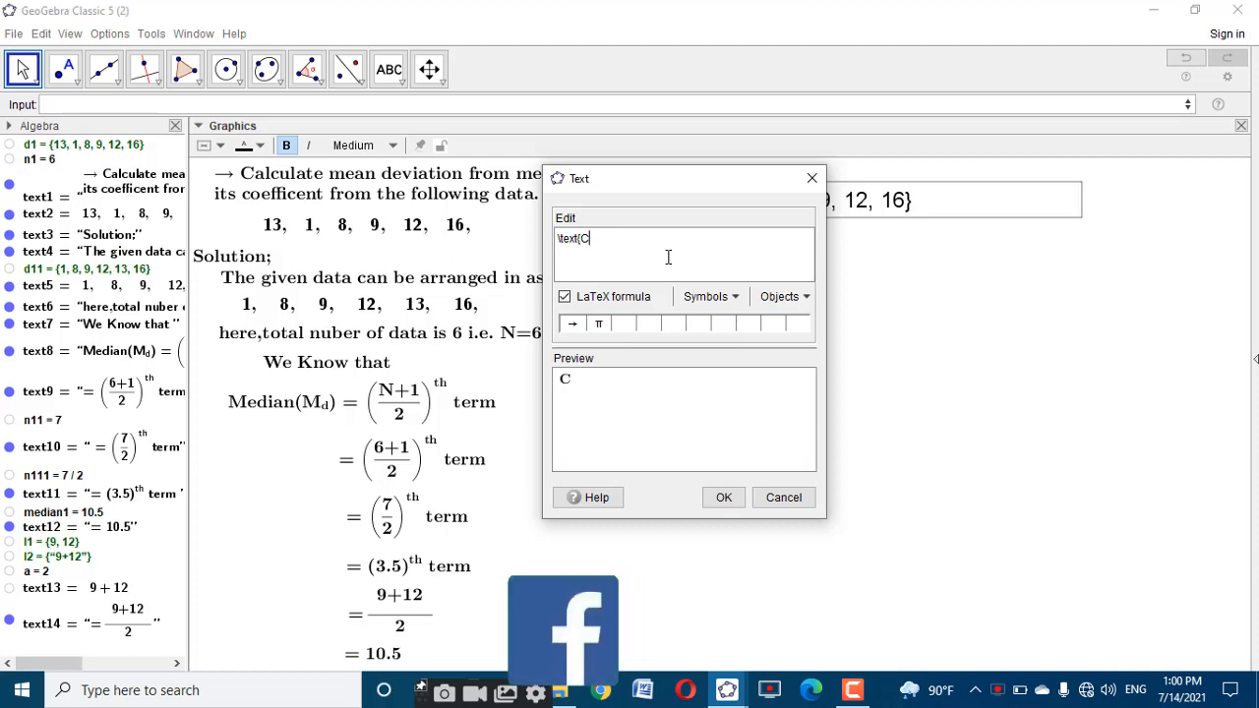
text(Calculate)
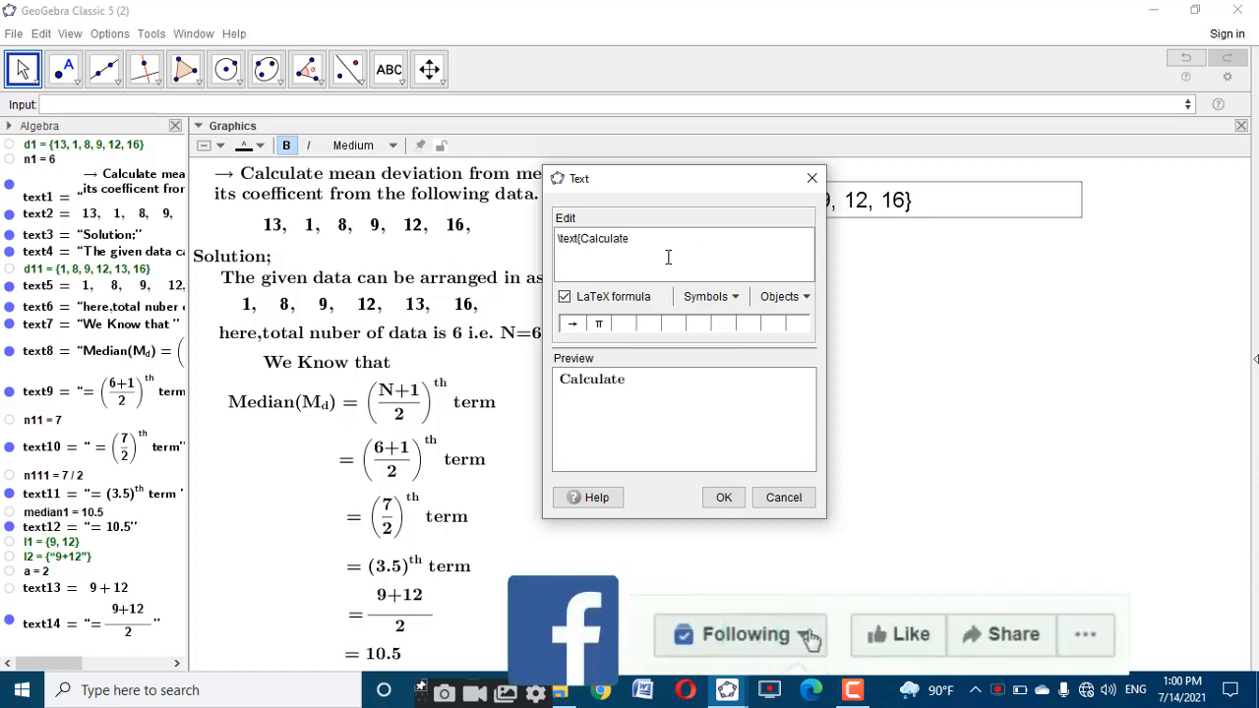
text( me)
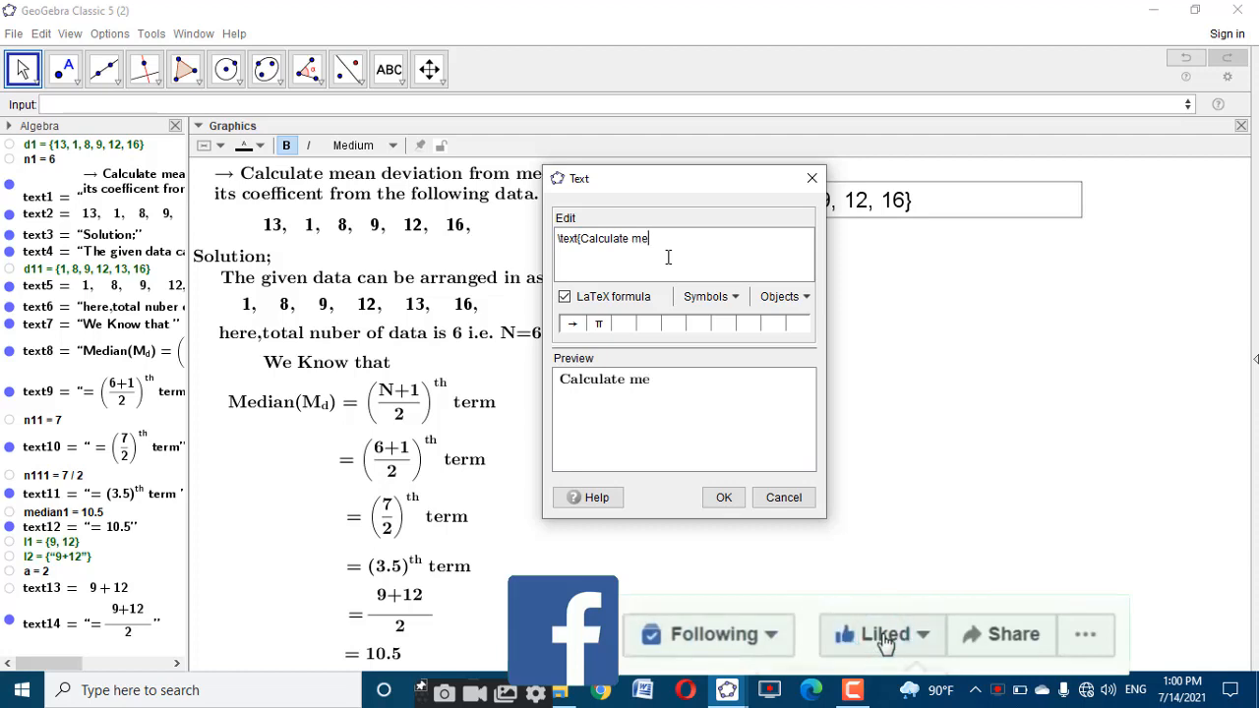
text(an devia)
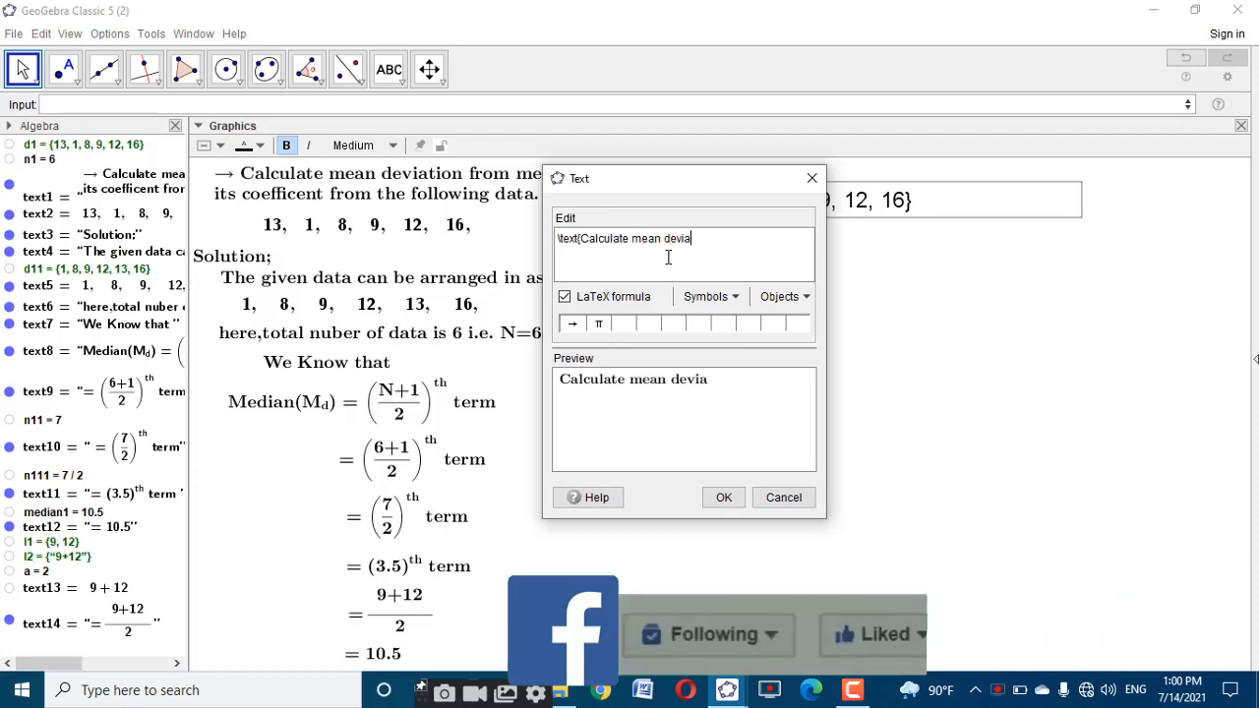
text(tion fr)
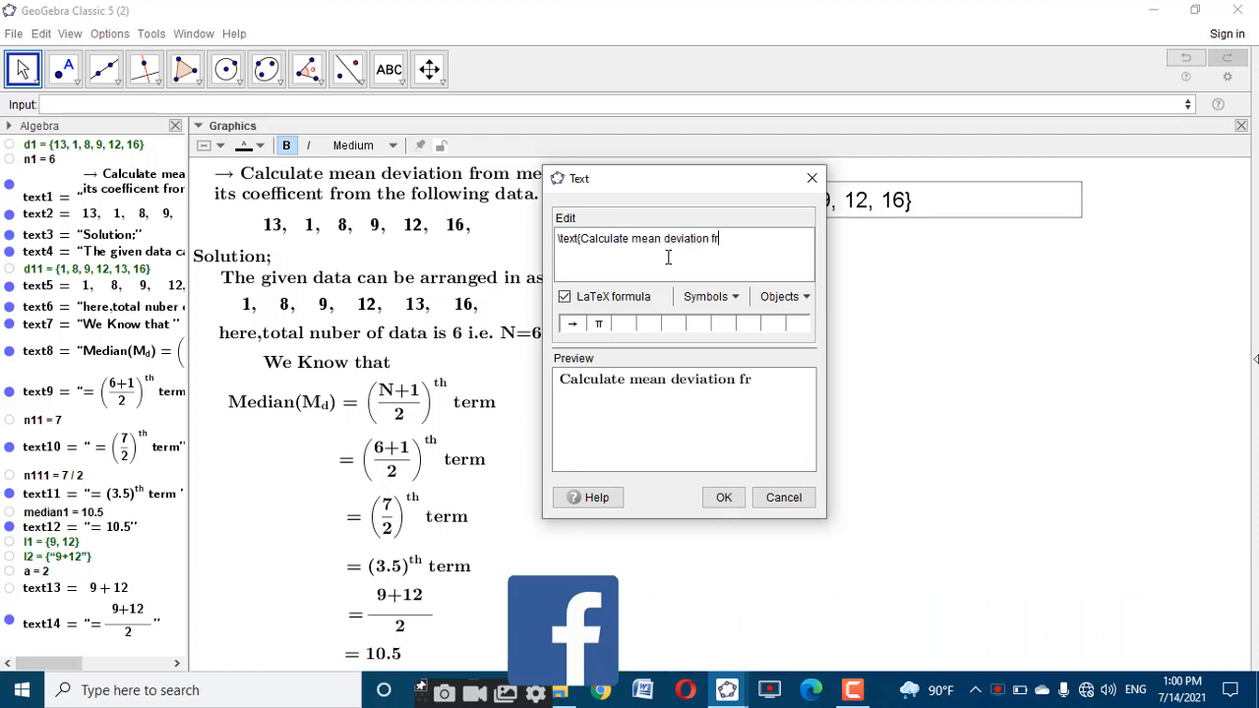
text(om median)
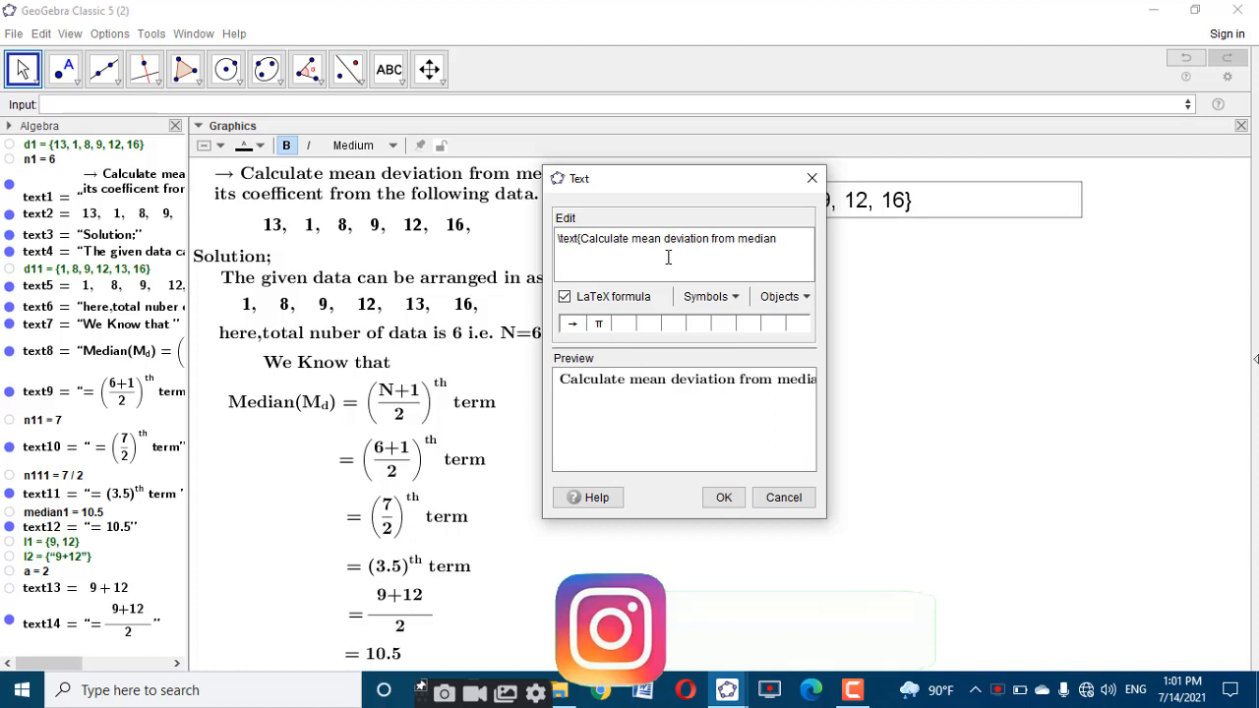
Insert the LaTeX text "Calculate mean deviation from median" and place it beneath the Data input box
click(724, 497)
drag(832, 422, 959, 256)
click(953, 346)
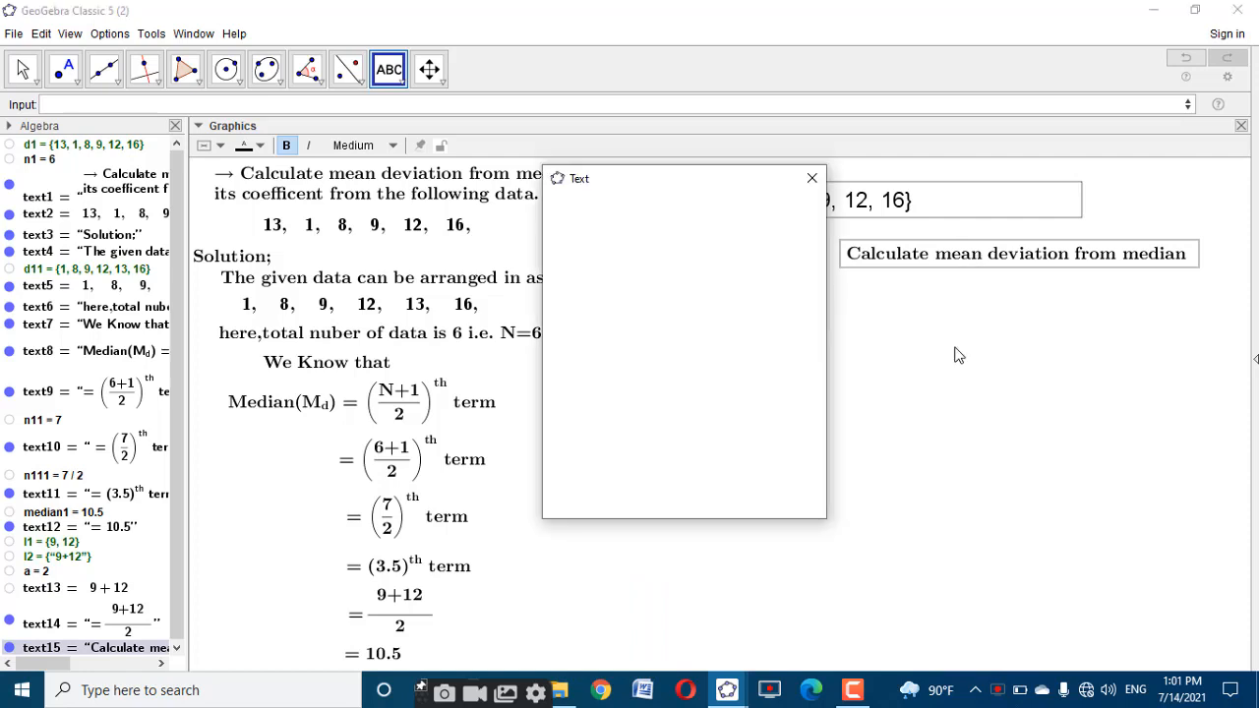
click(811, 179)
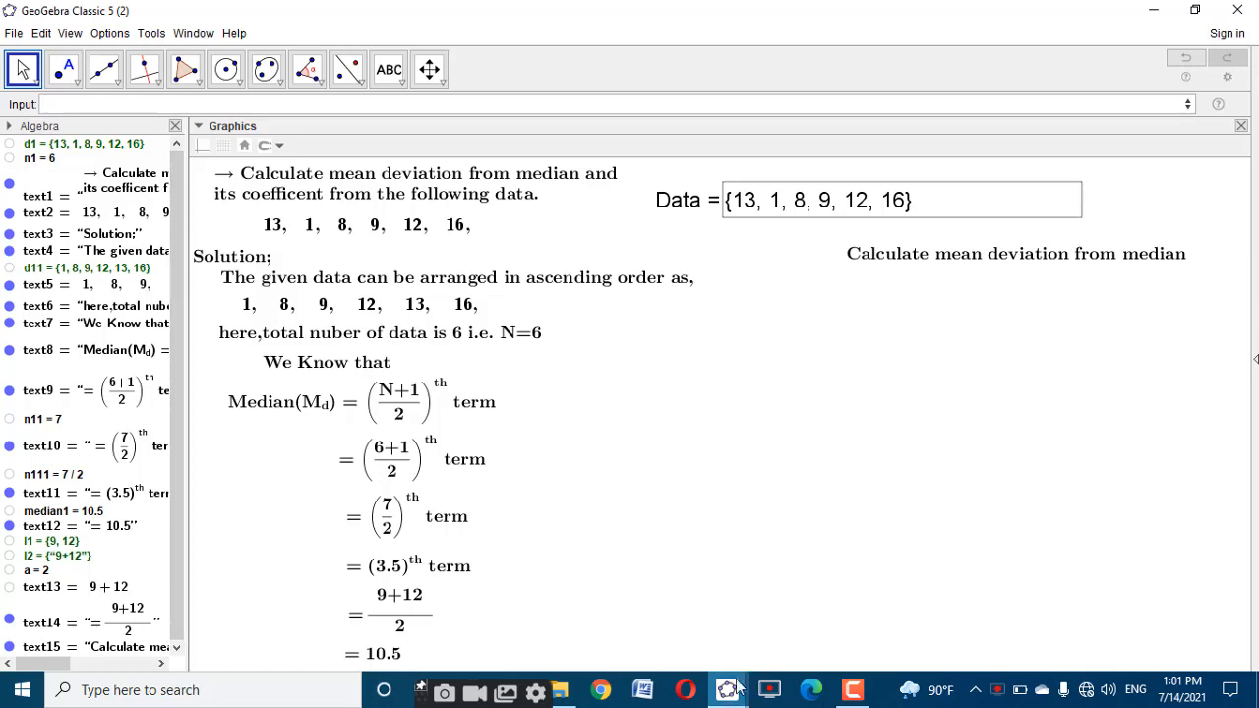
Consult the deviation table in the finished median example file and create the deviation list d1-median1 in the working file
click(626, 605)
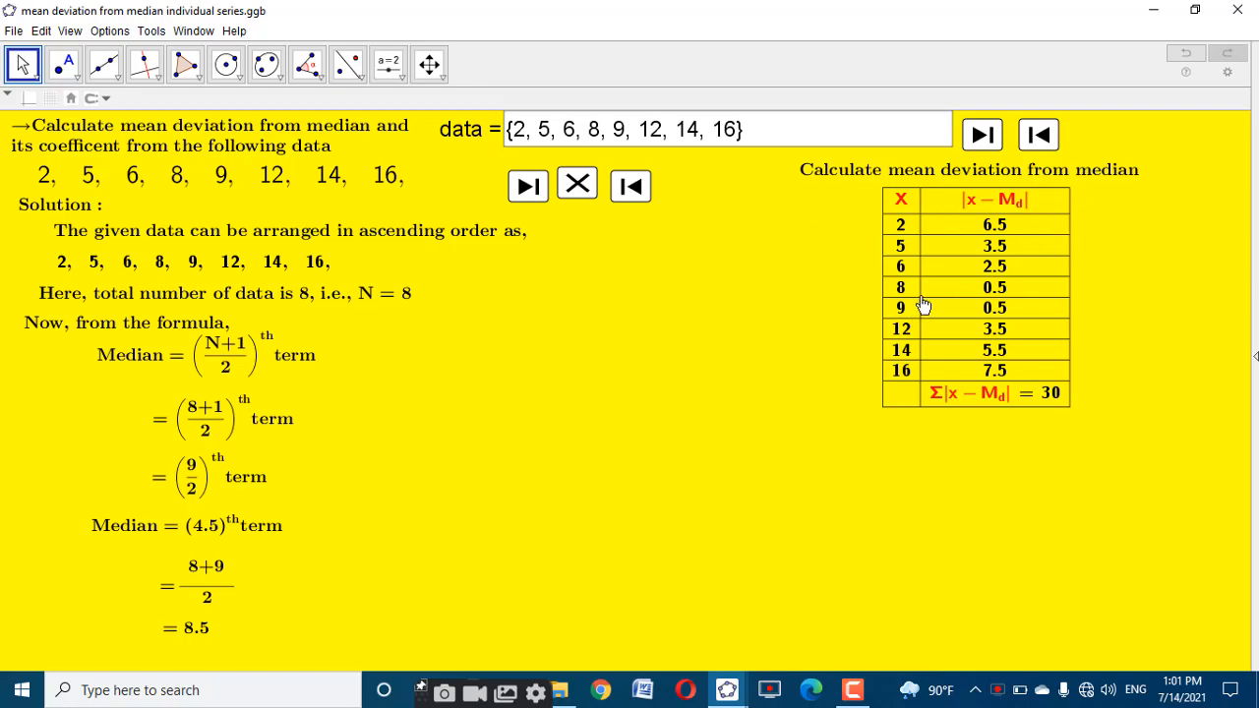
mouse_move(726, 689)
click(832, 604)
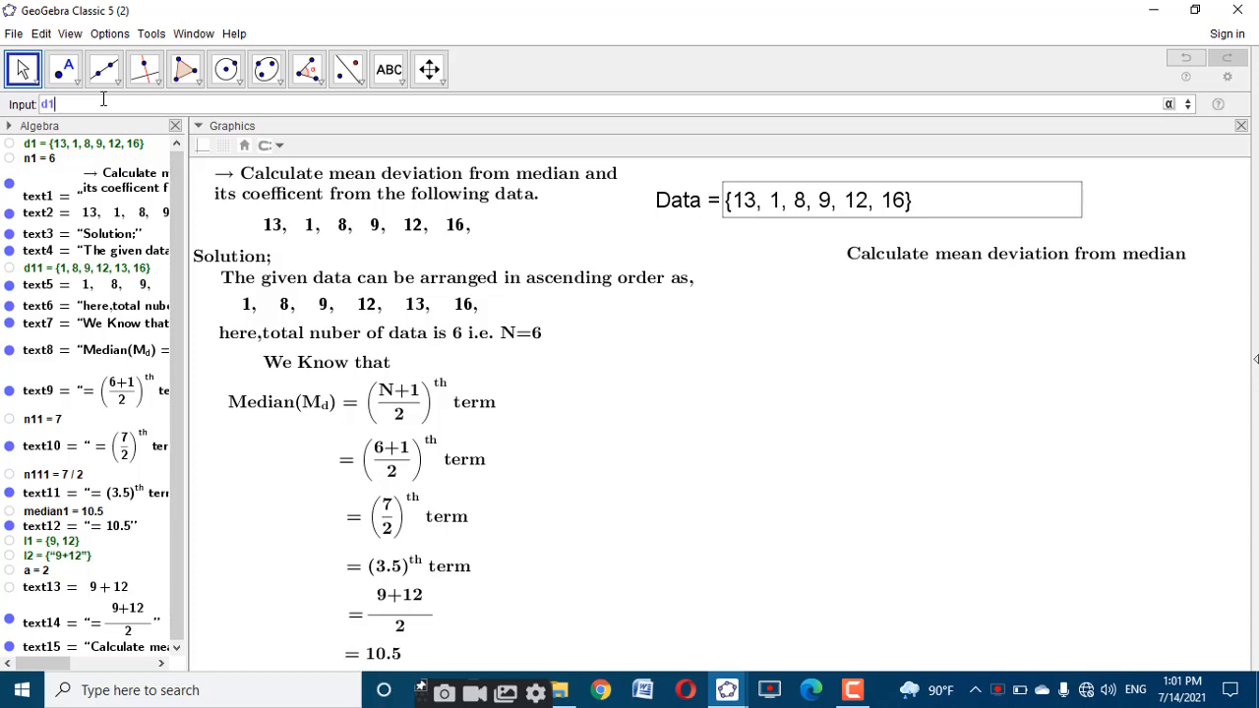
click(103, 99)
text(d1-)
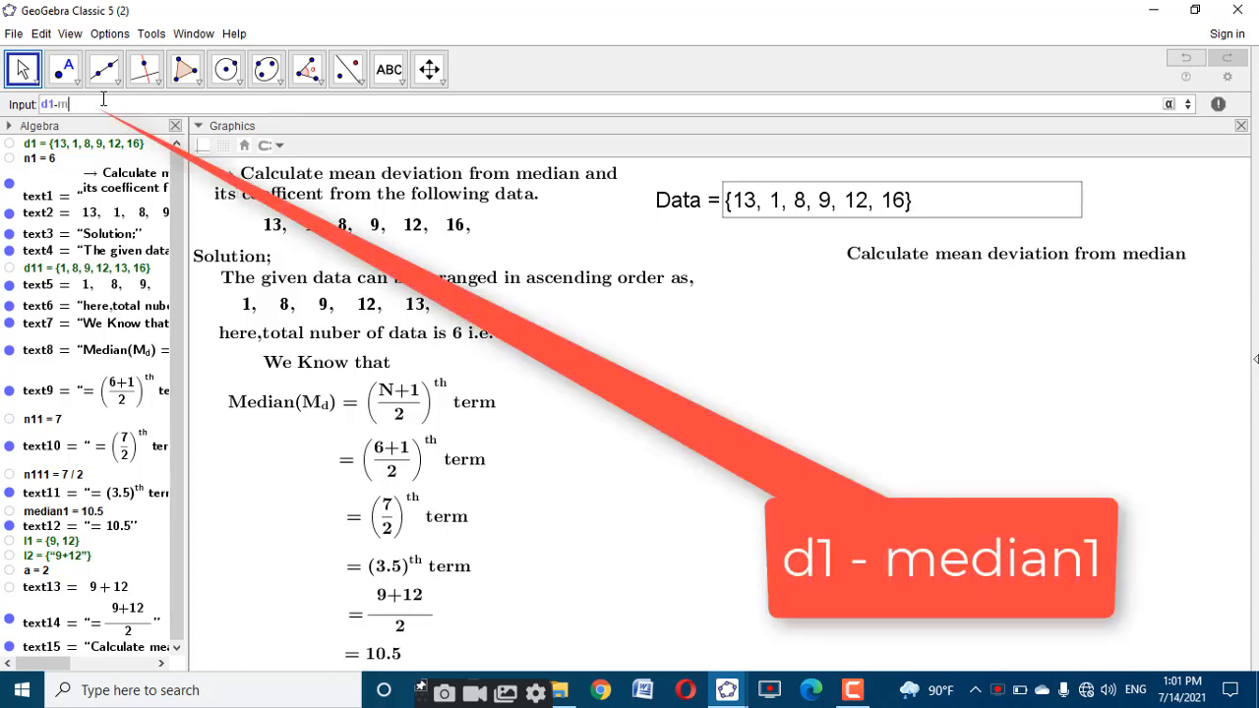
text(mea)
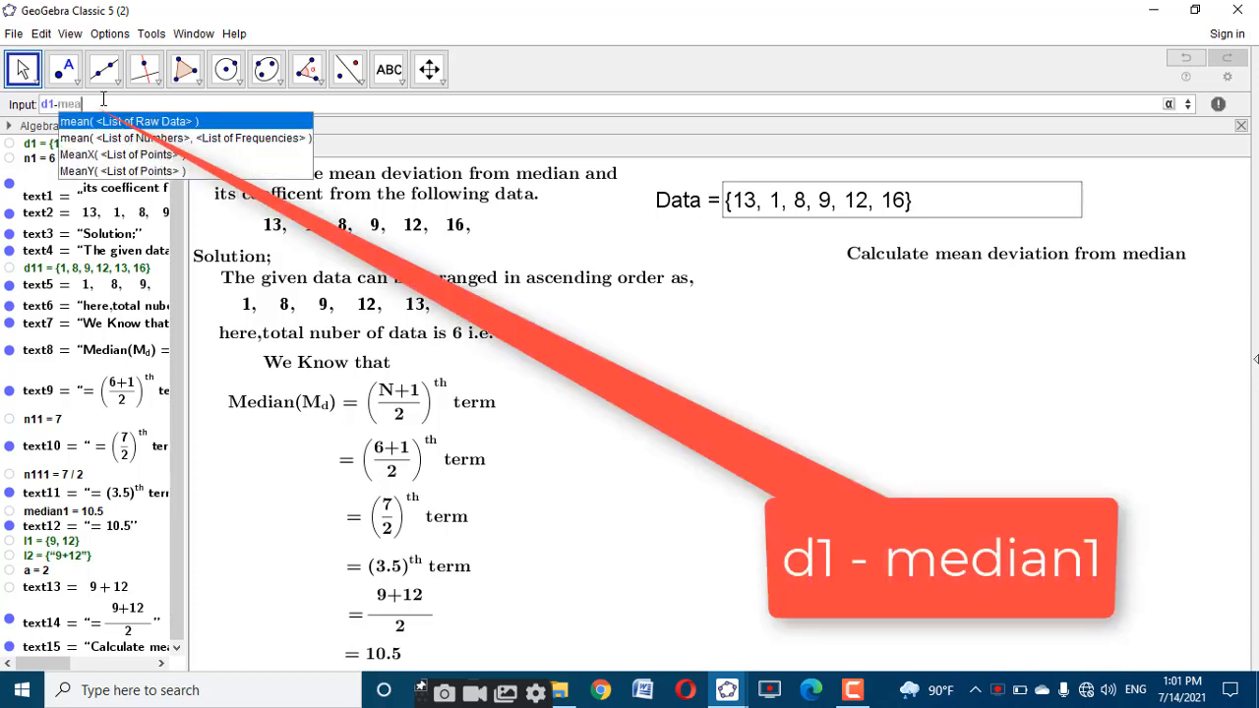
key(BackSpace)
text(d)
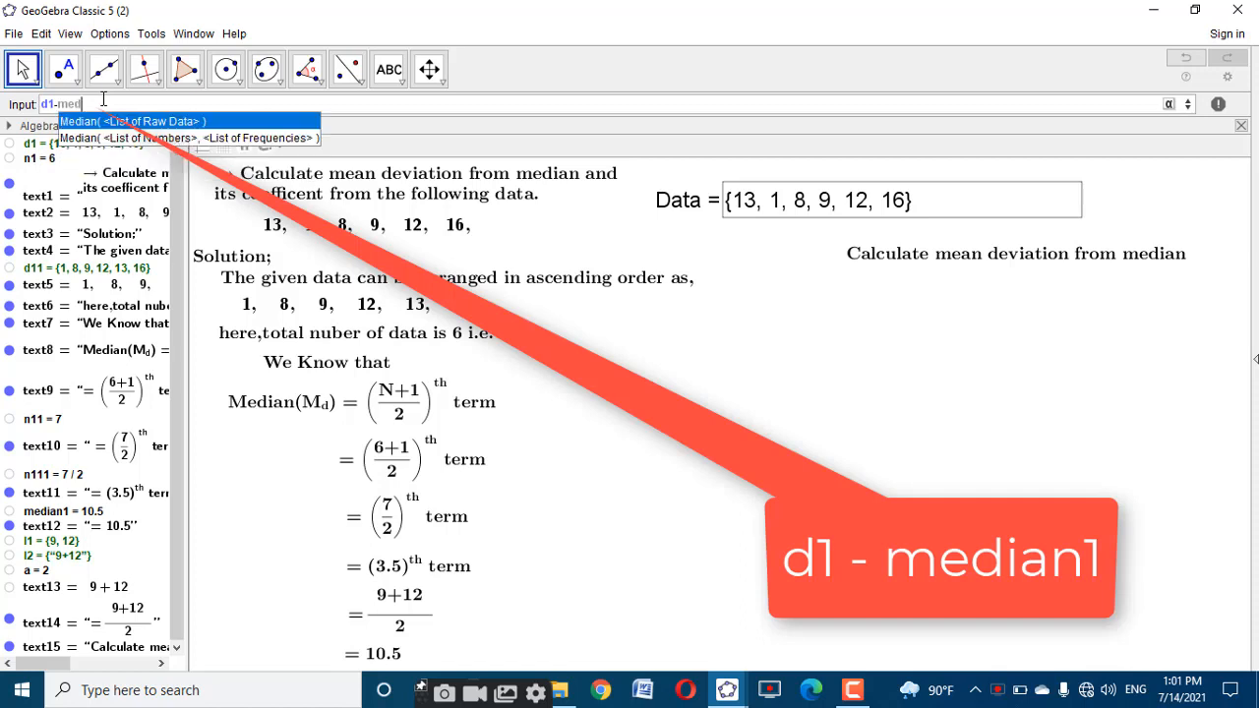
text(ian1)
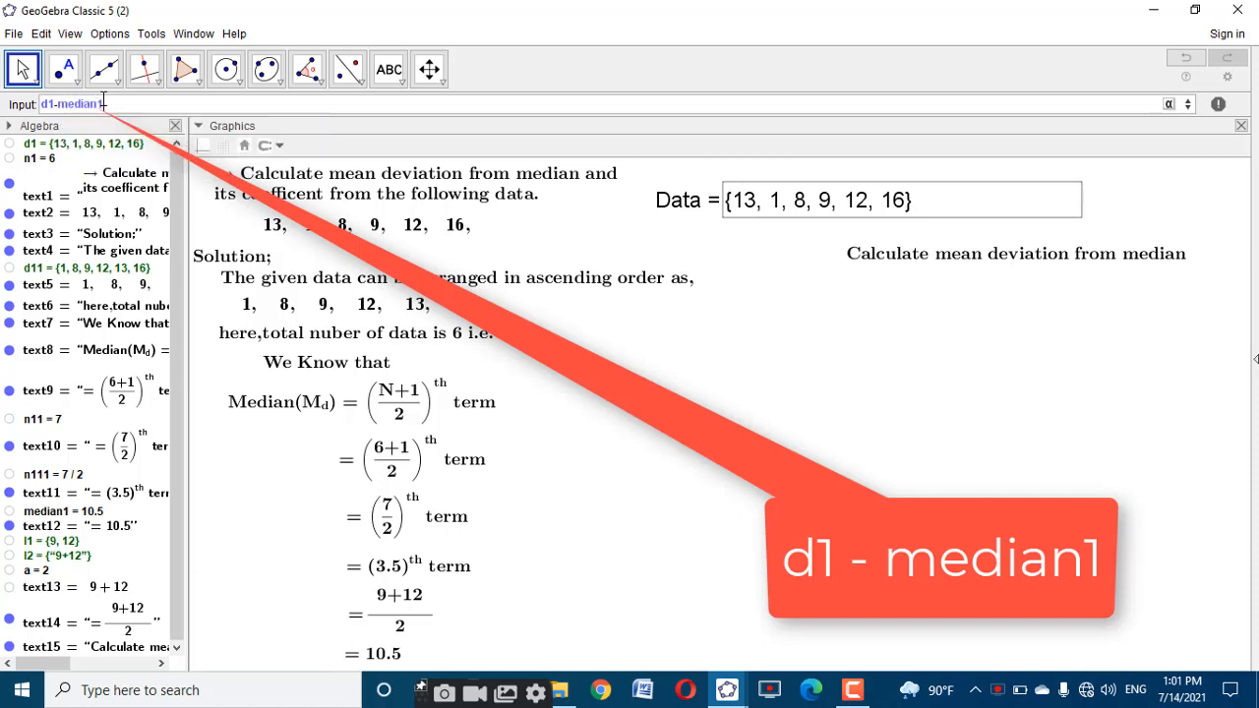
key(Return)
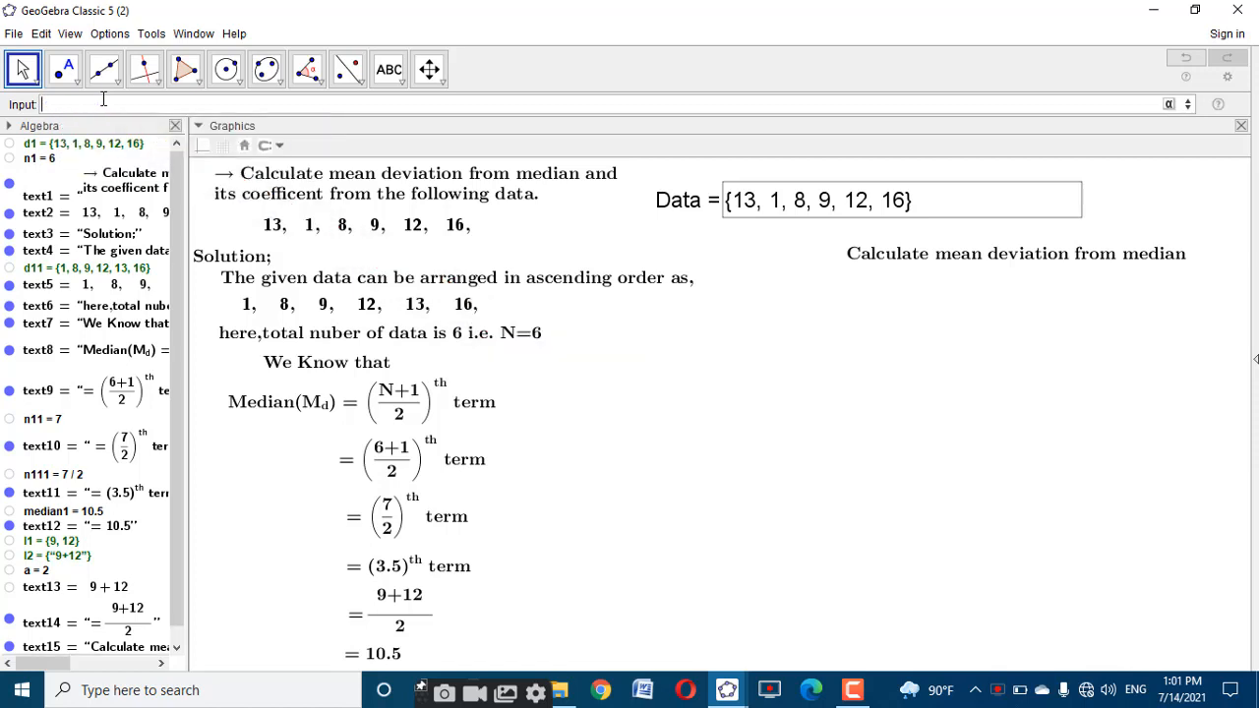
drag(175, 230, 176, 428)
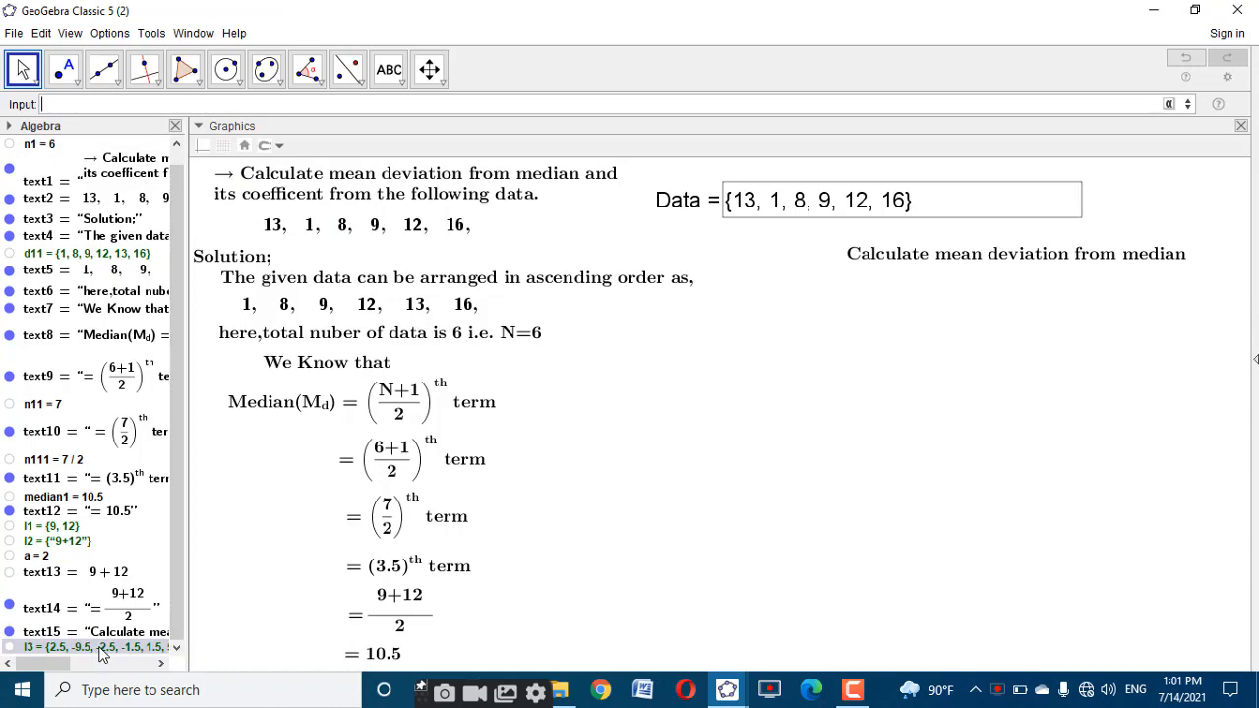
key(alt+Tab)
click(1152, 10)
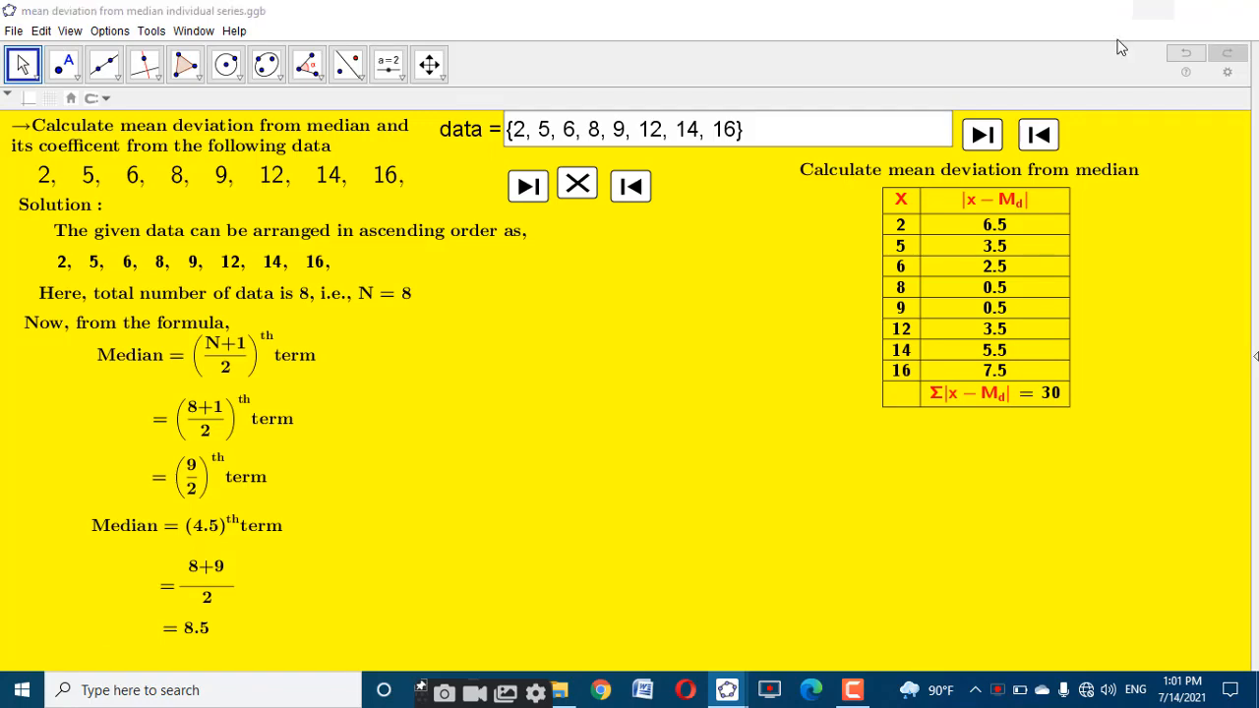
right_click(40, 649)
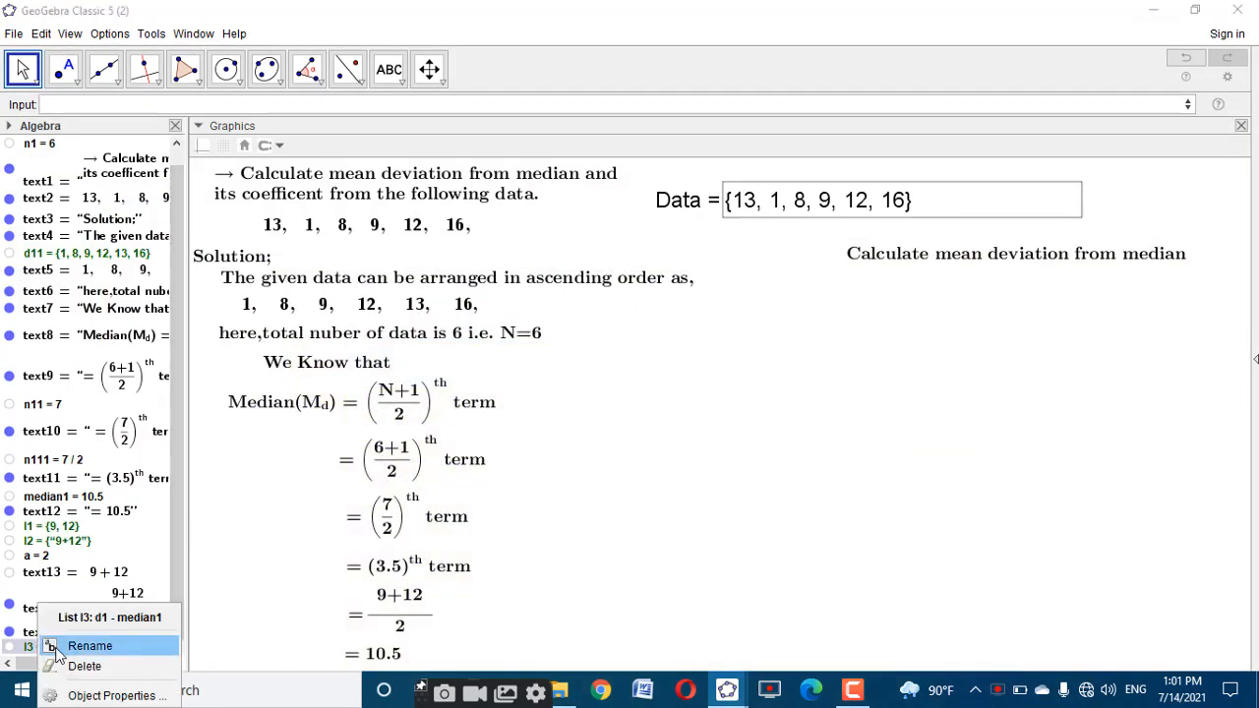
click(89, 645)
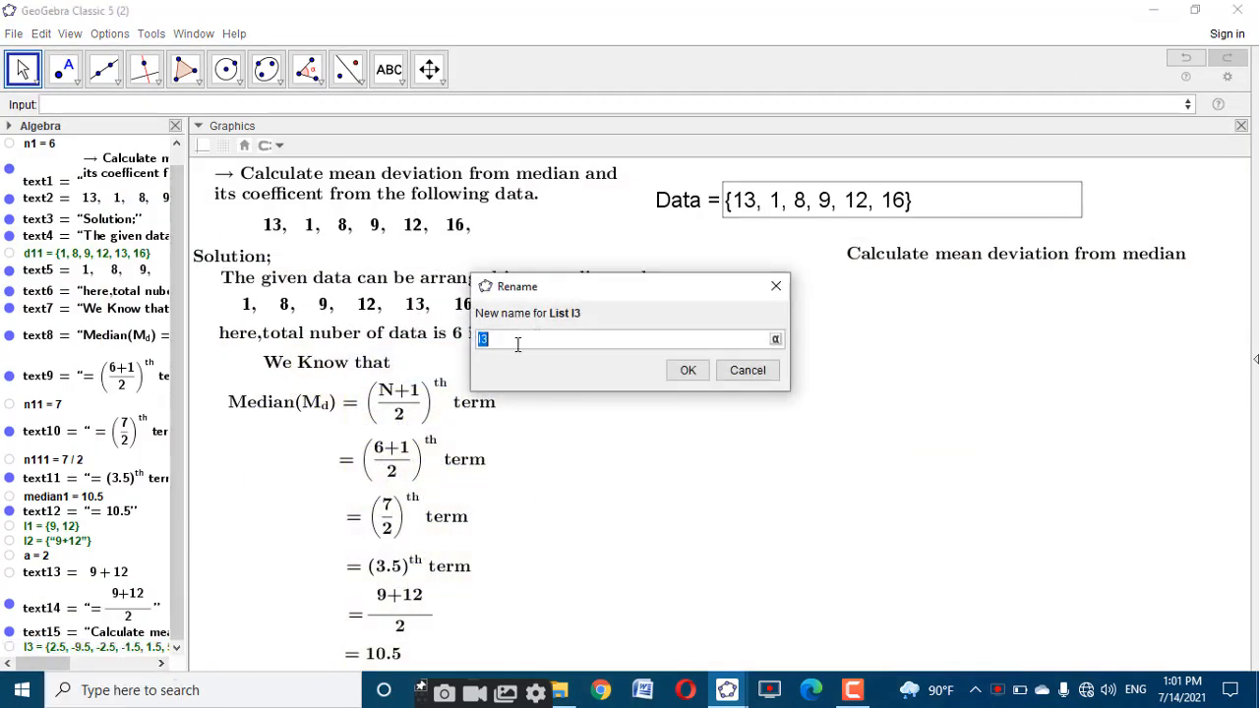
click(684, 370)
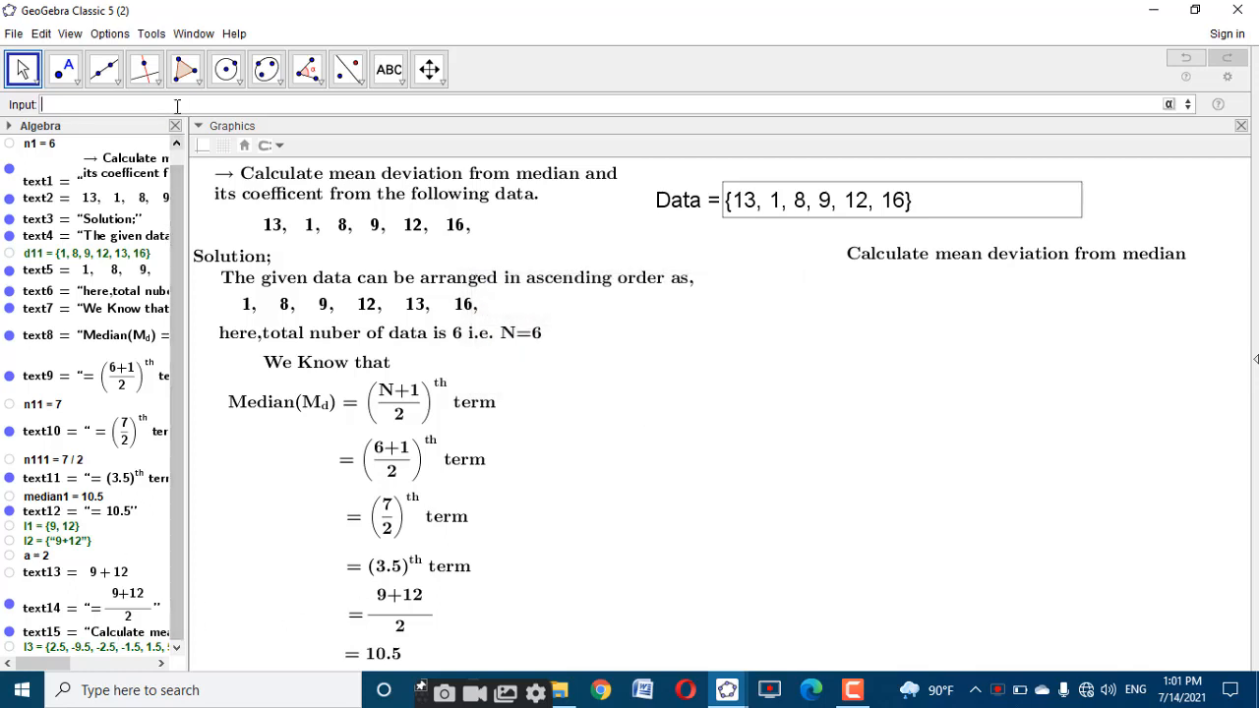
Create a list of absolute deviations with abs(l3)
text(abs)
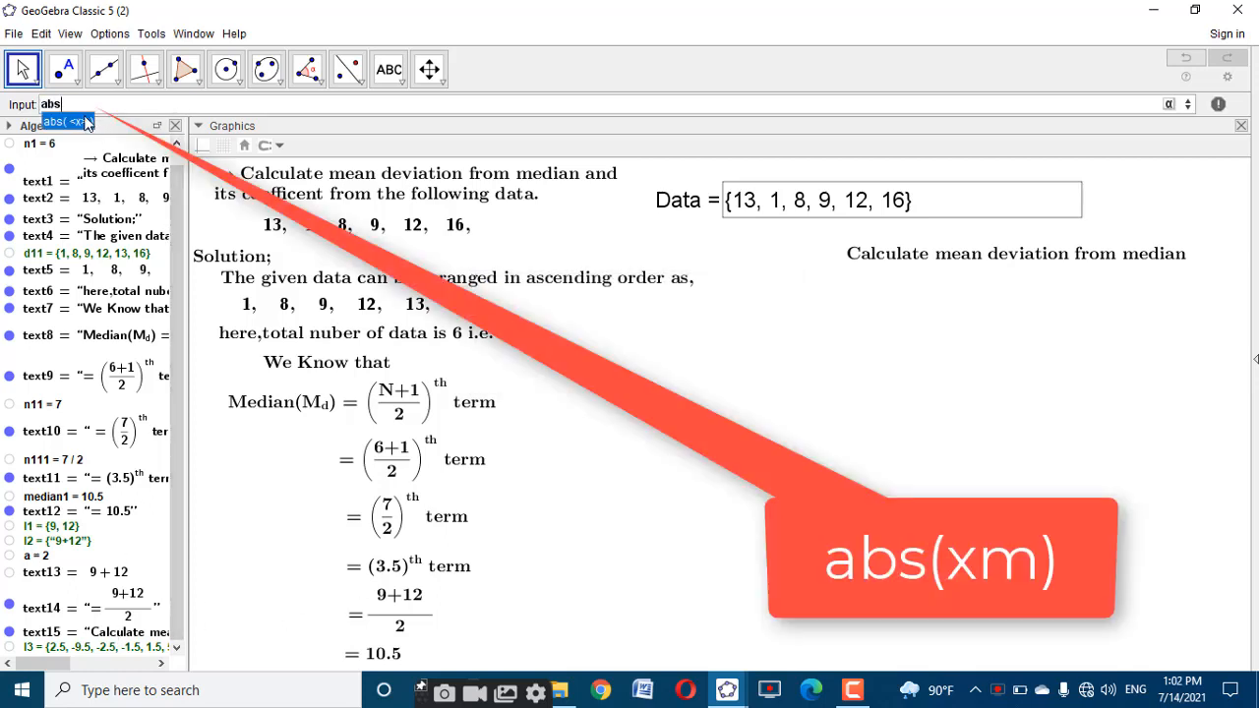
click(69, 122)
key(BackSpace)
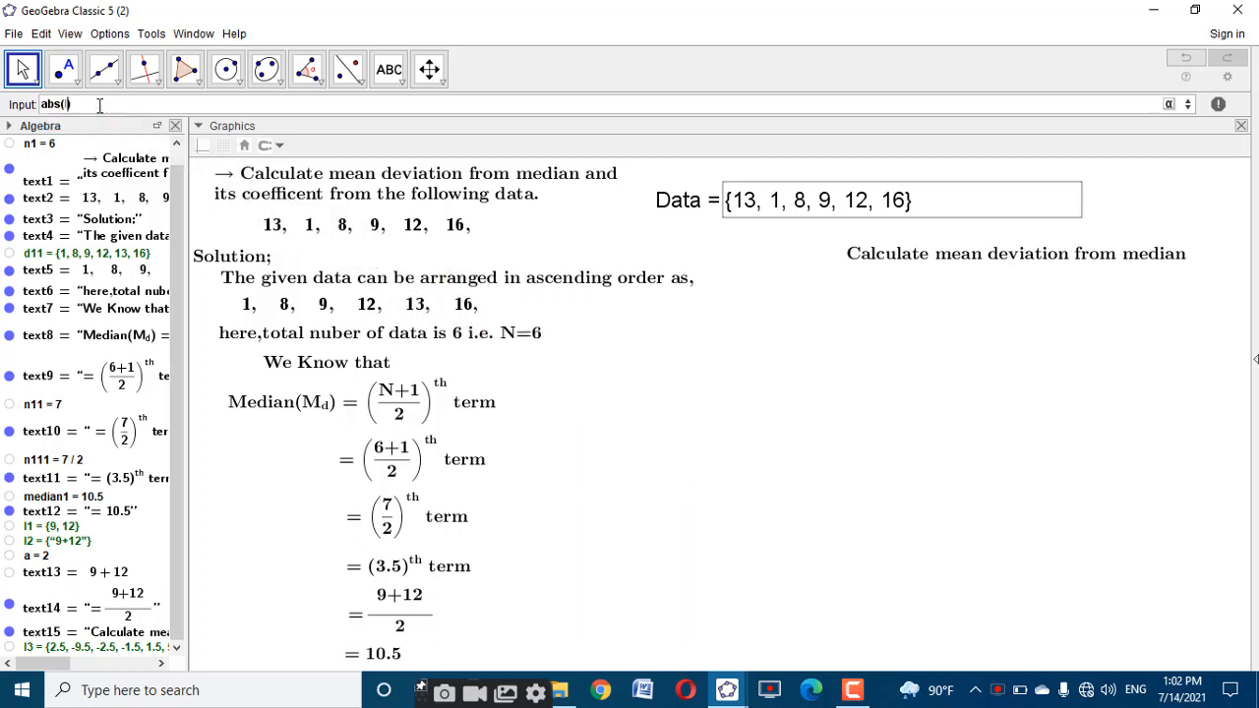
key(Return)
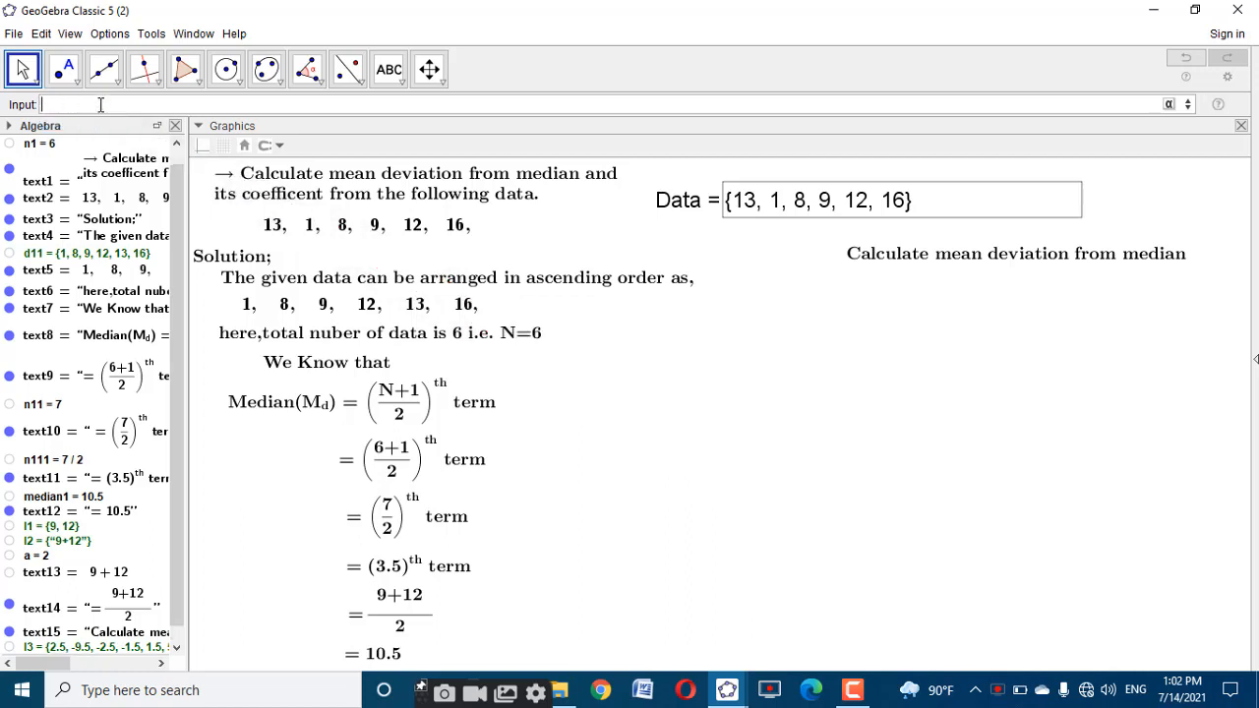
drag(178, 252, 188, 416)
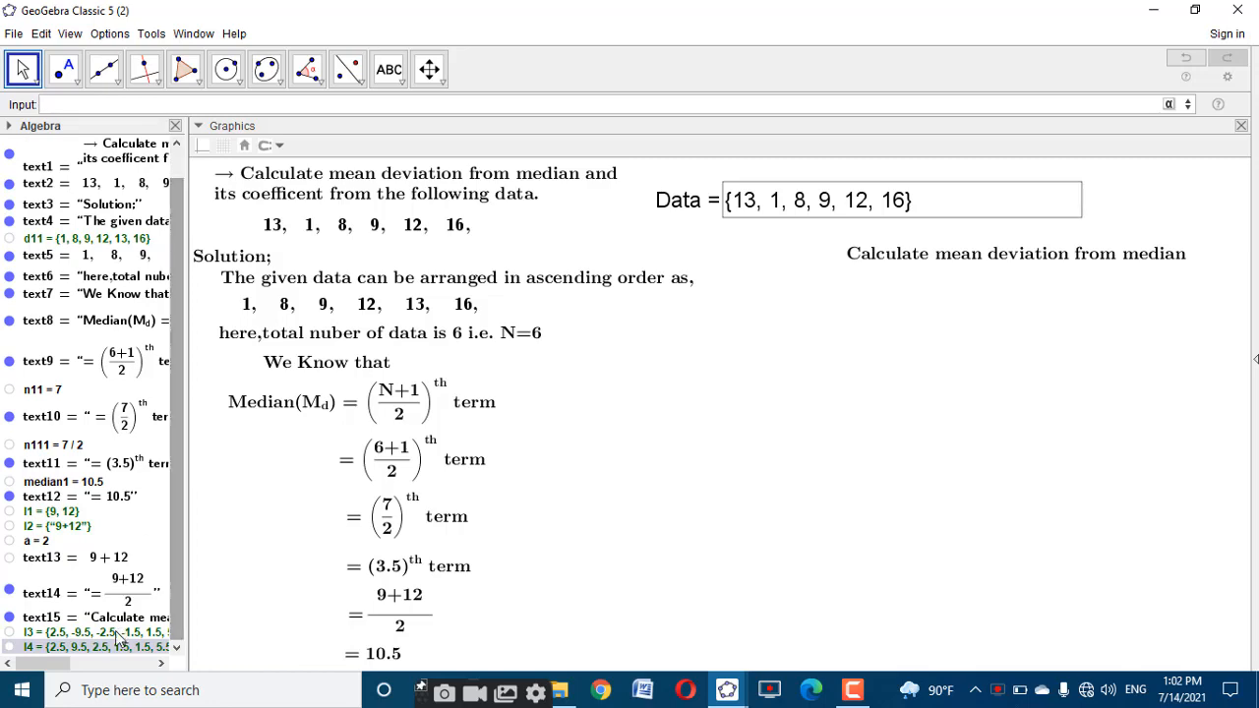
Consult the table's sum row in the finished example file and calculate Sum(l4) in the working file
click(733, 693)
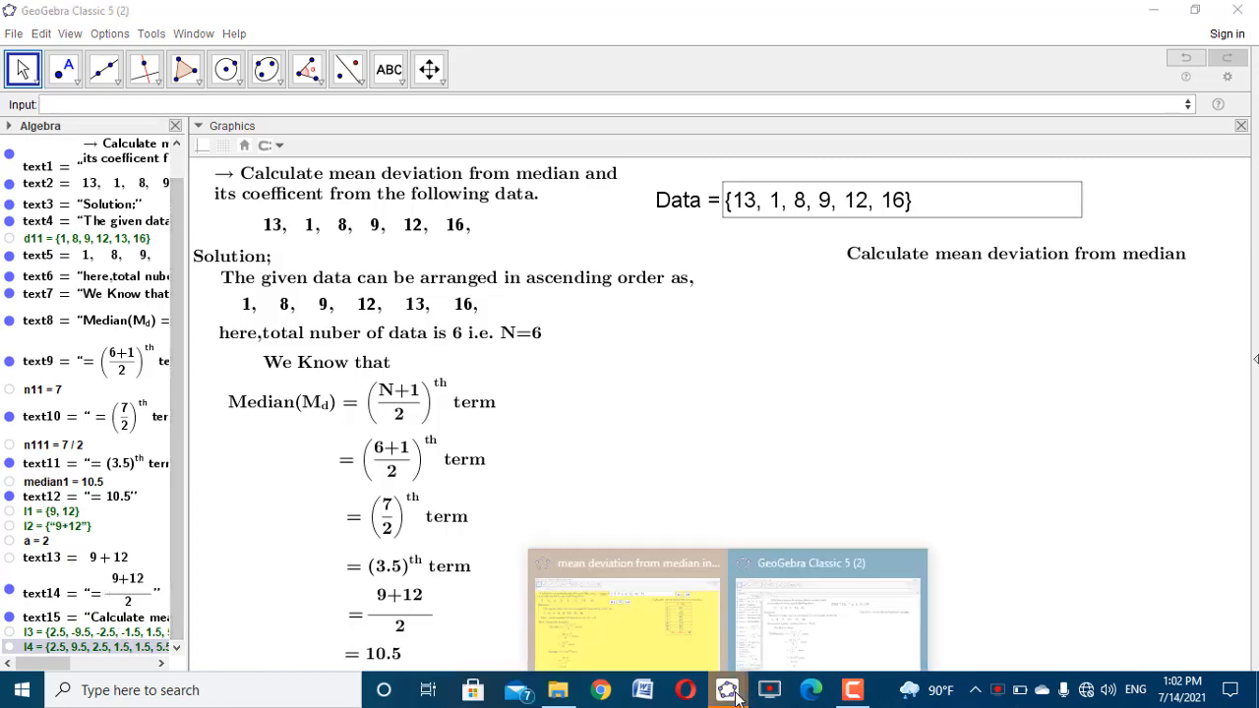
click(666, 620)
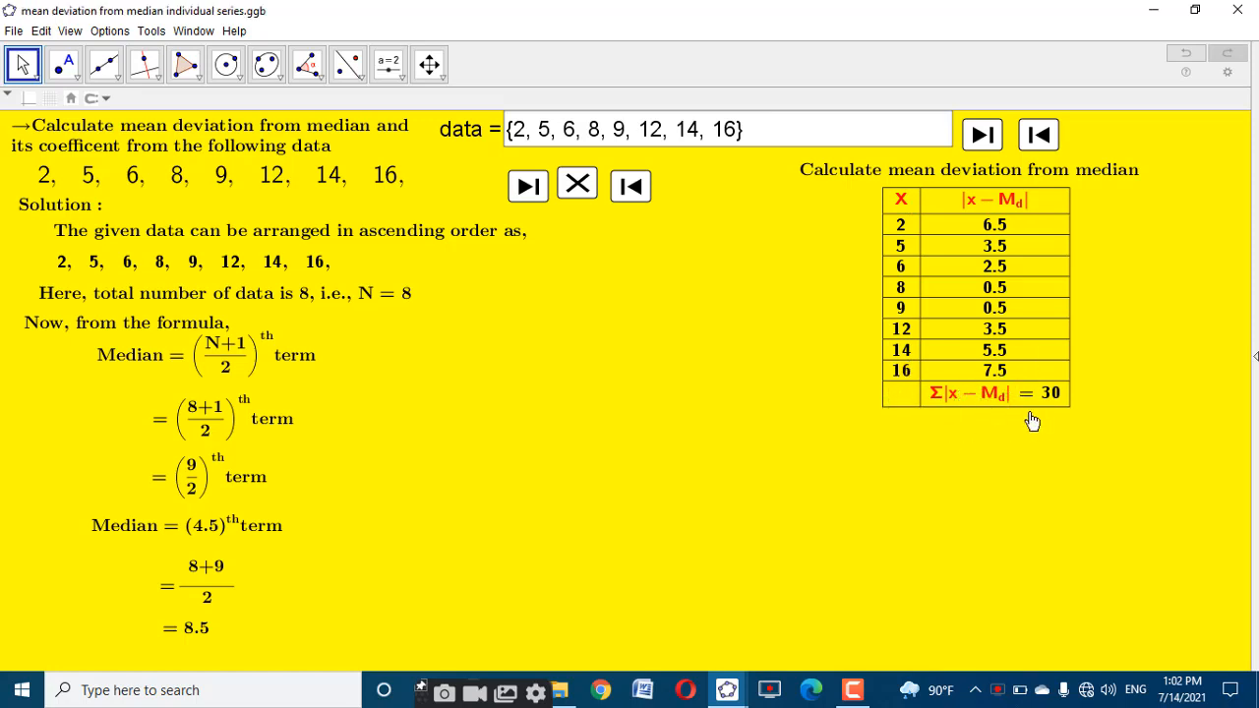
mouse_move(727, 689)
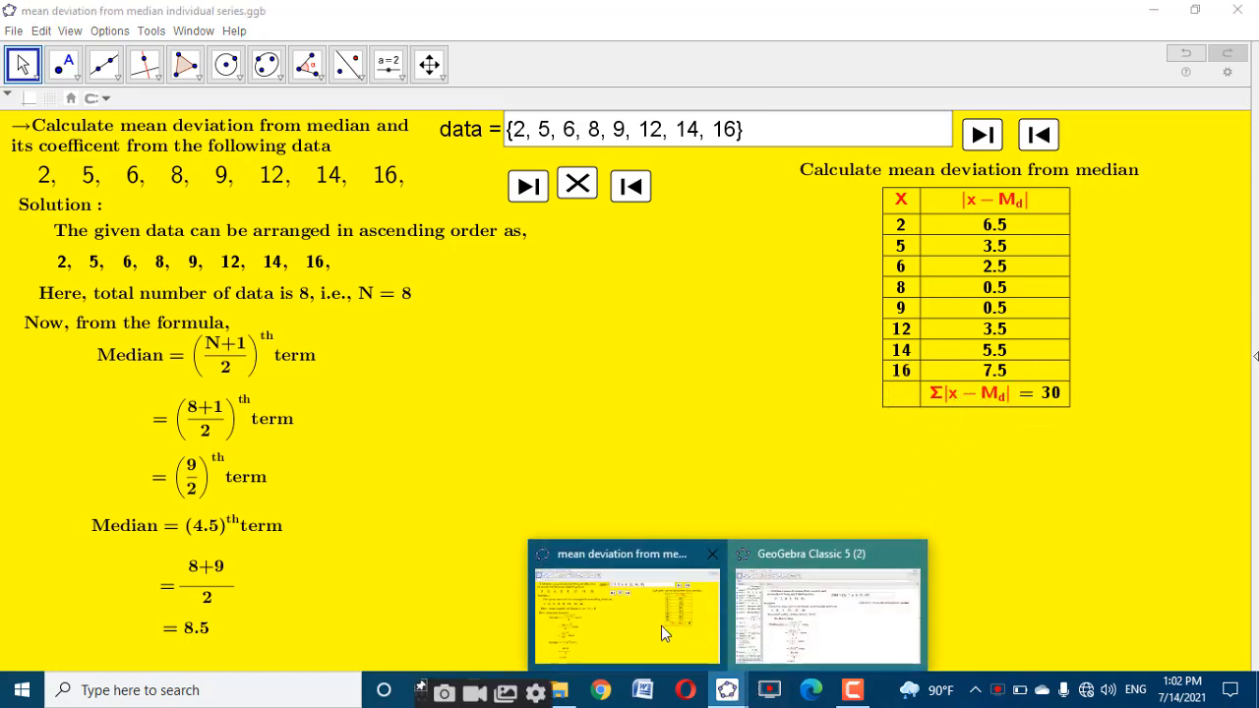
click(662, 627)
click(725, 684)
click(777, 629)
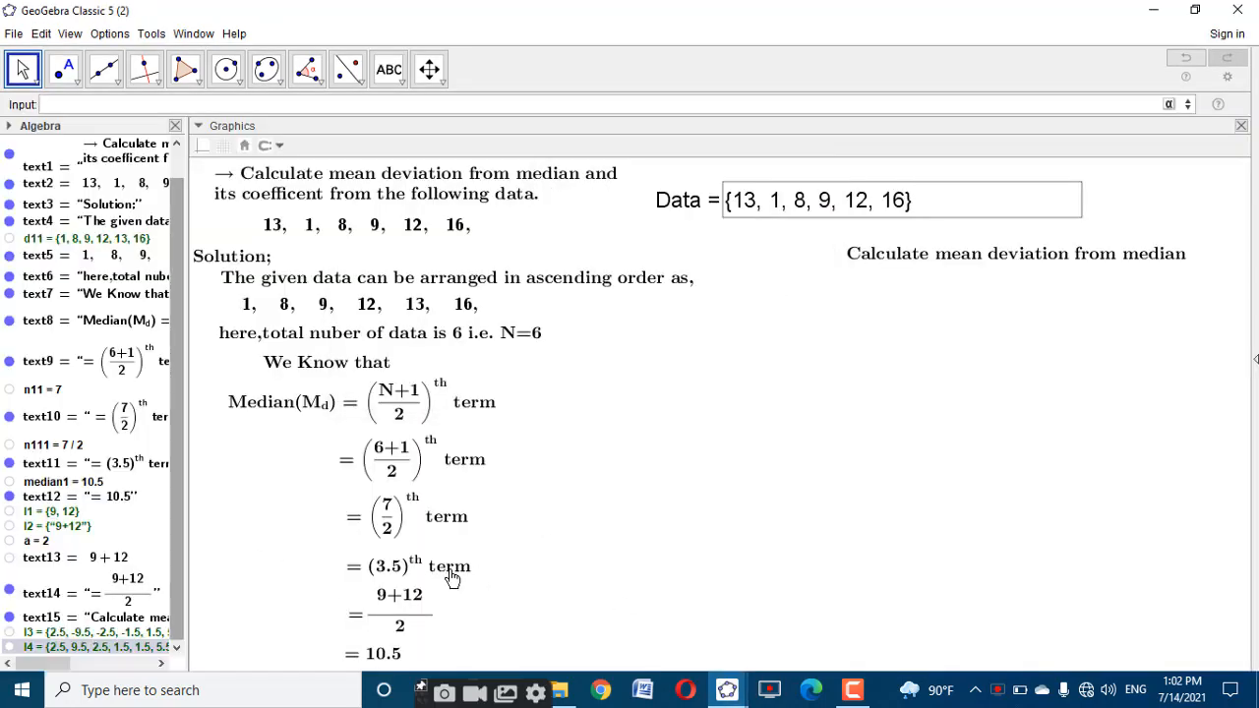
click(96, 108)
text(sum)
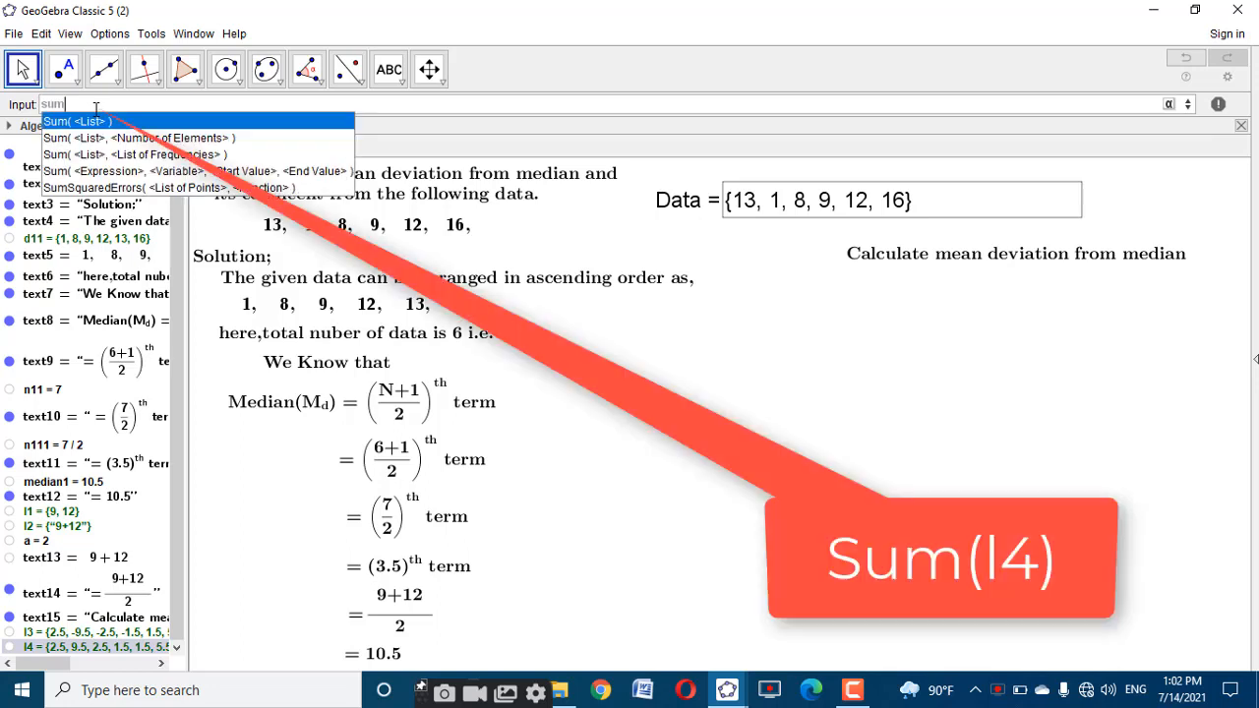
click(105, 120)
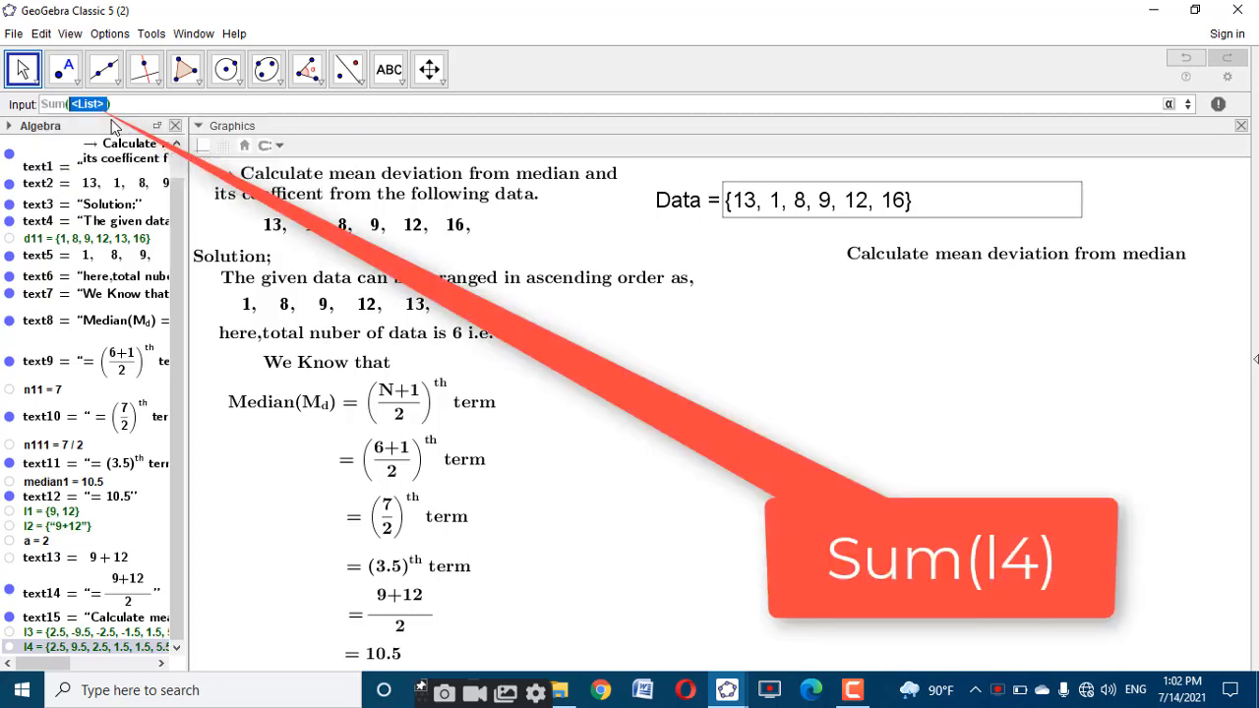
text(l4)
key(Return)
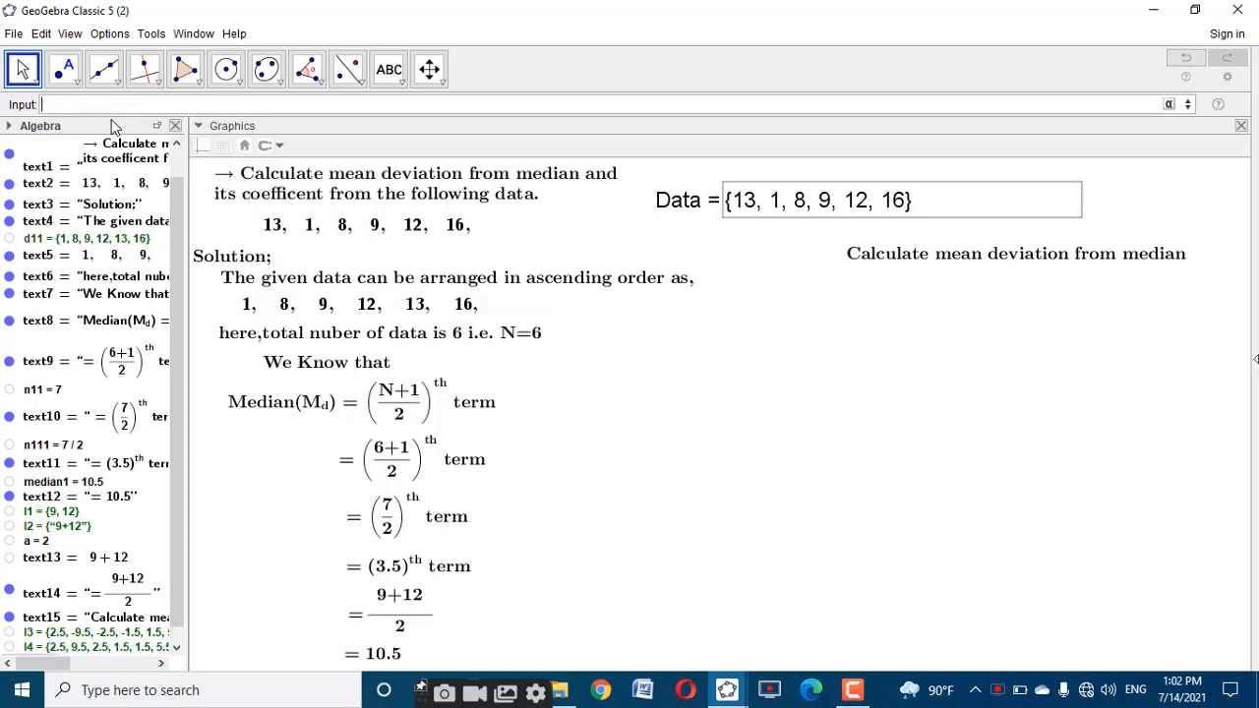
Rename the number holding the sum of absolute deviations to sxm
drag(179, 303, 177, 339)
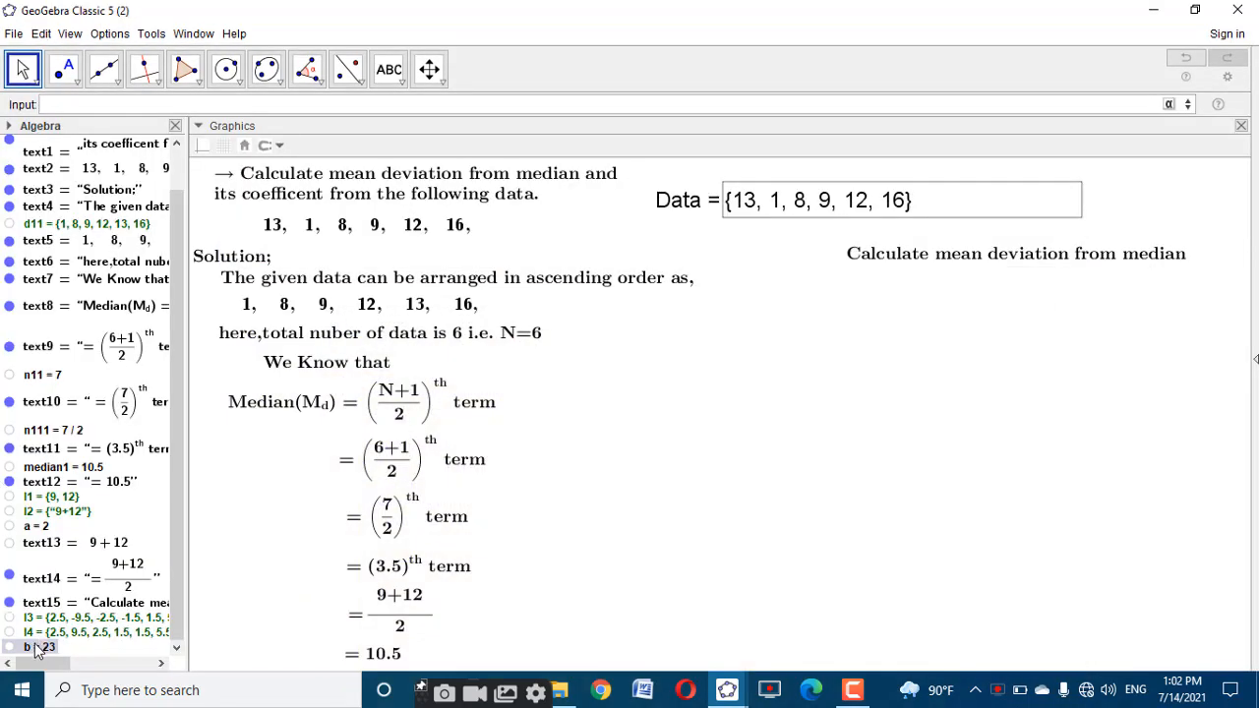
right_click(38, 649)
click(41, 644)
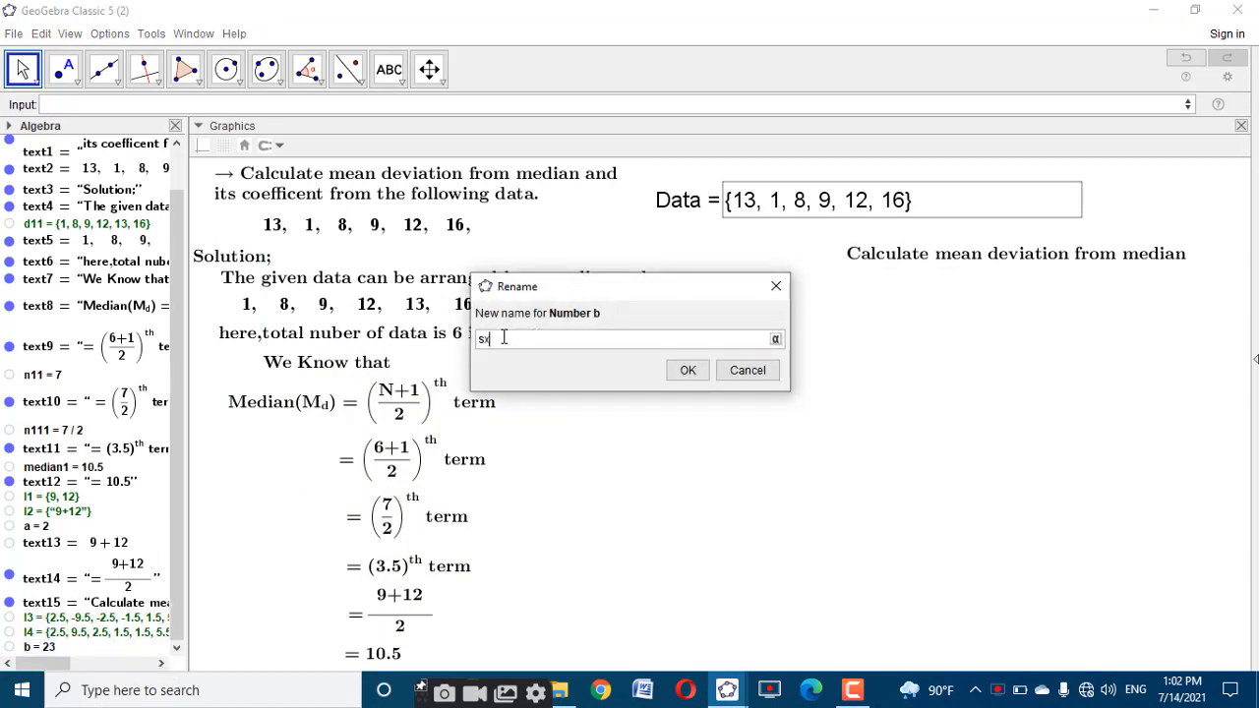
text(sxm)
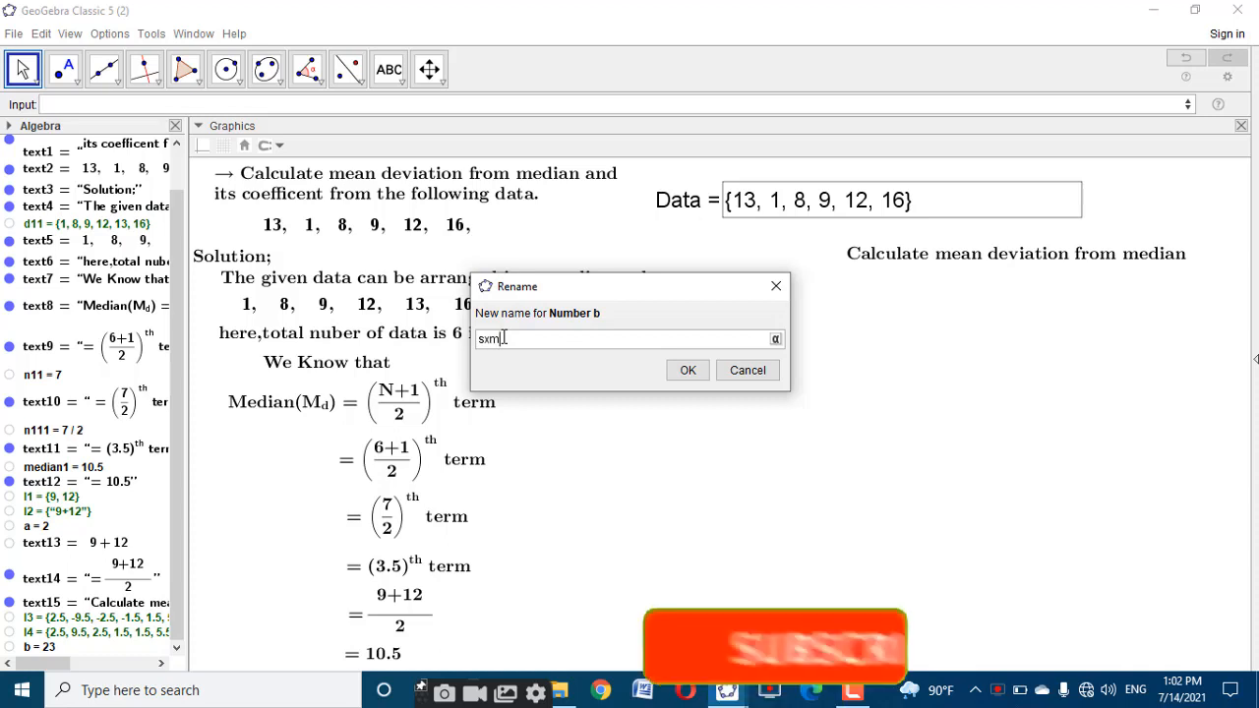
click(688, 374)
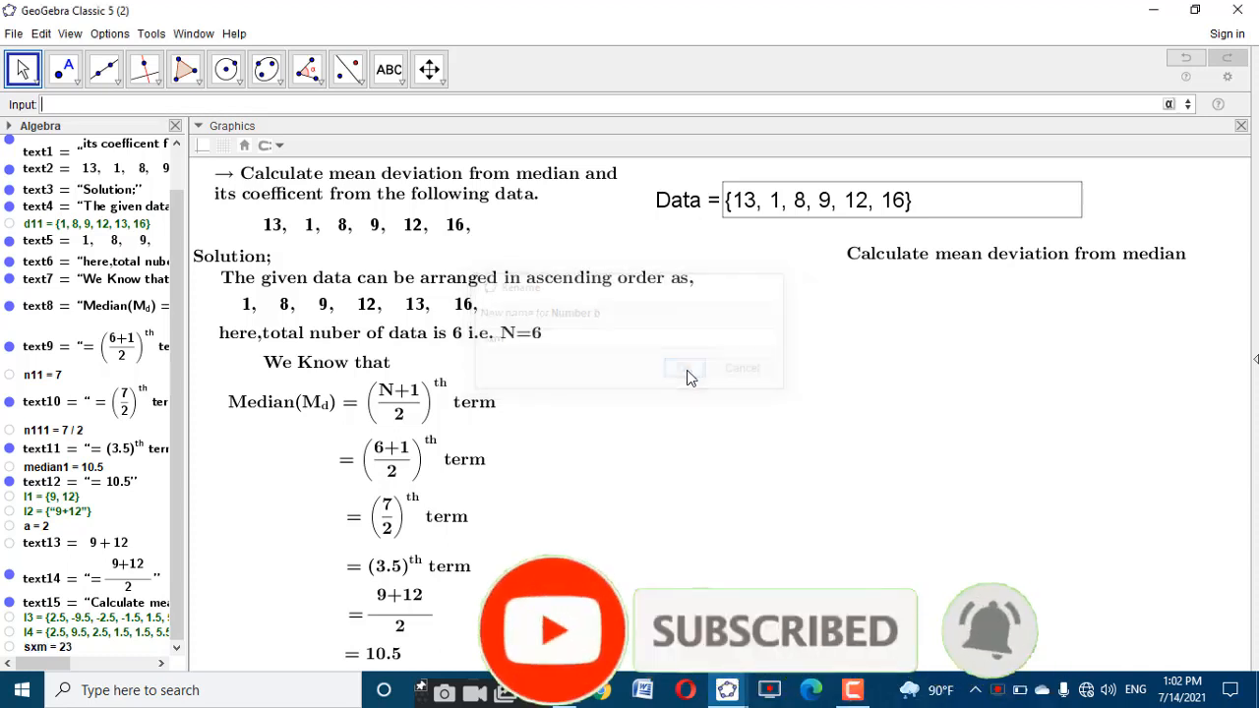
Rename the absolute deviation list l4 to absxm
right_click(61, 631)
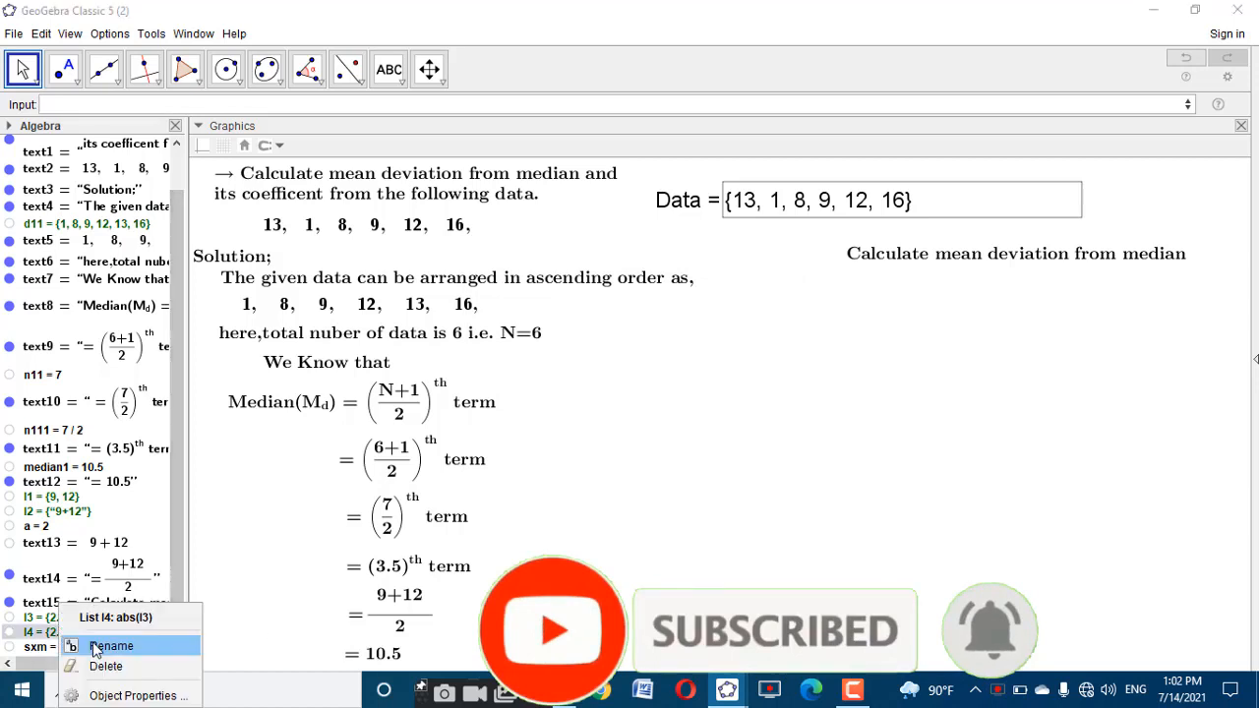
click(108, 647)
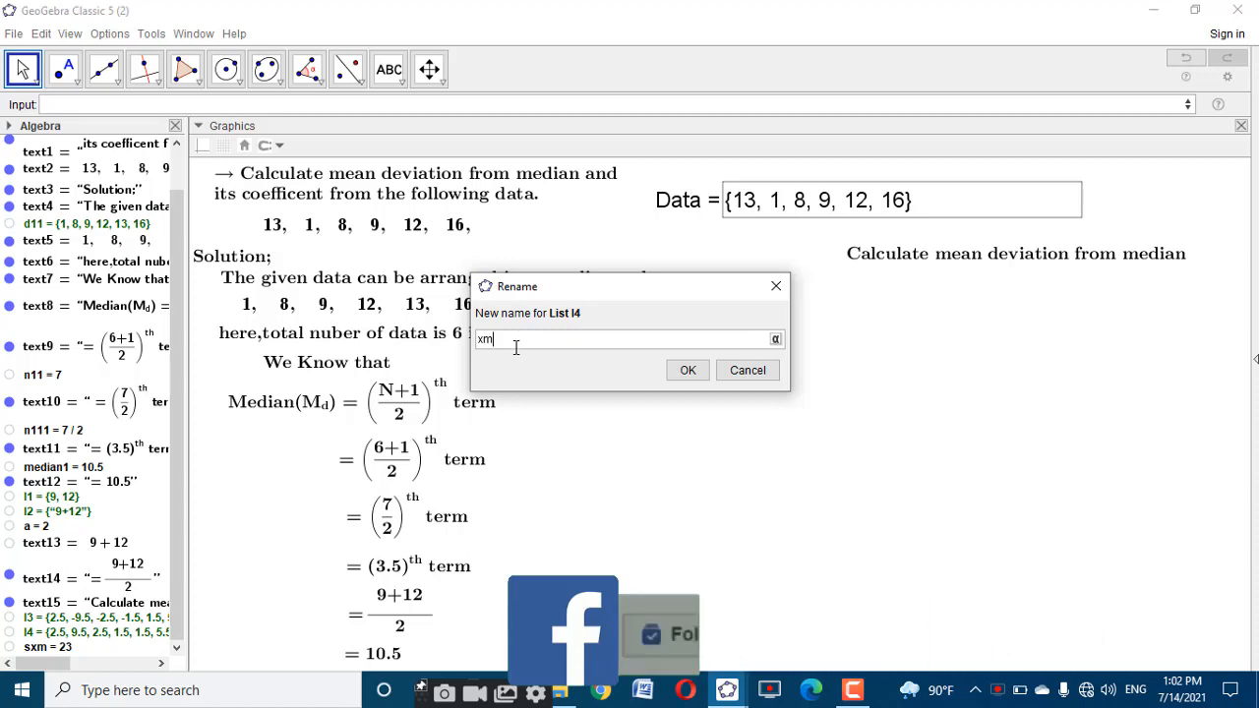
text(bs)
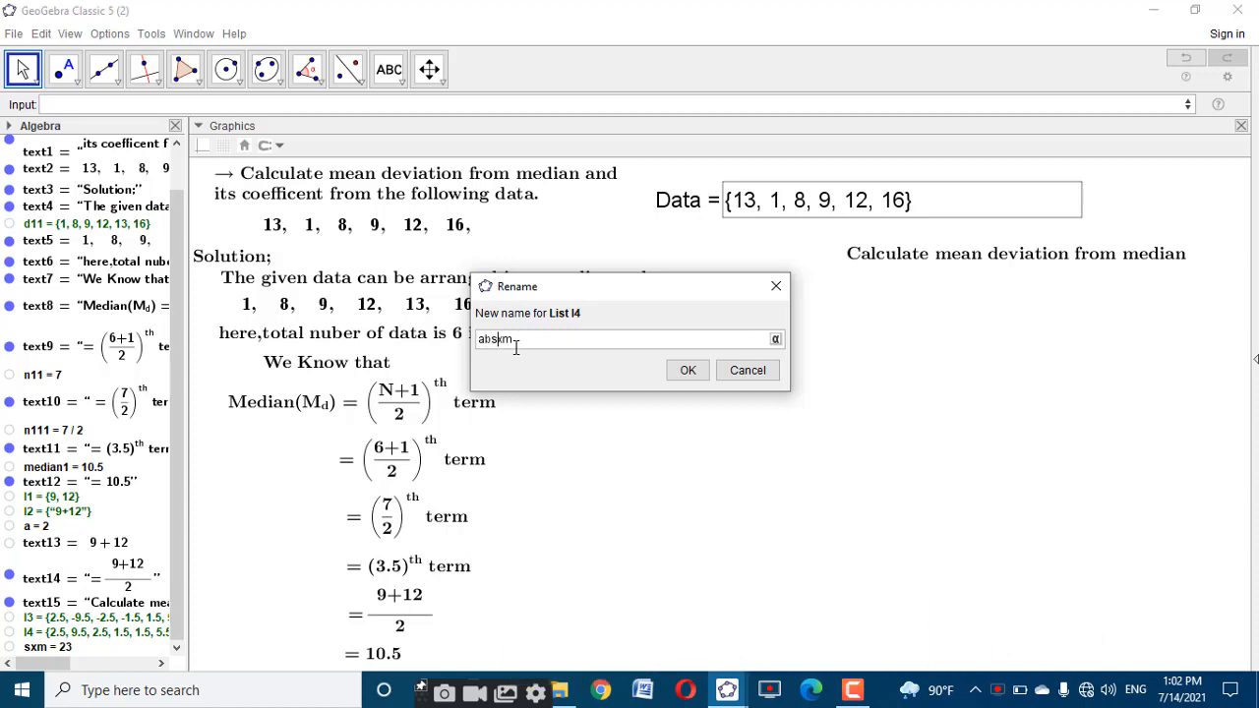
click(687, 372)
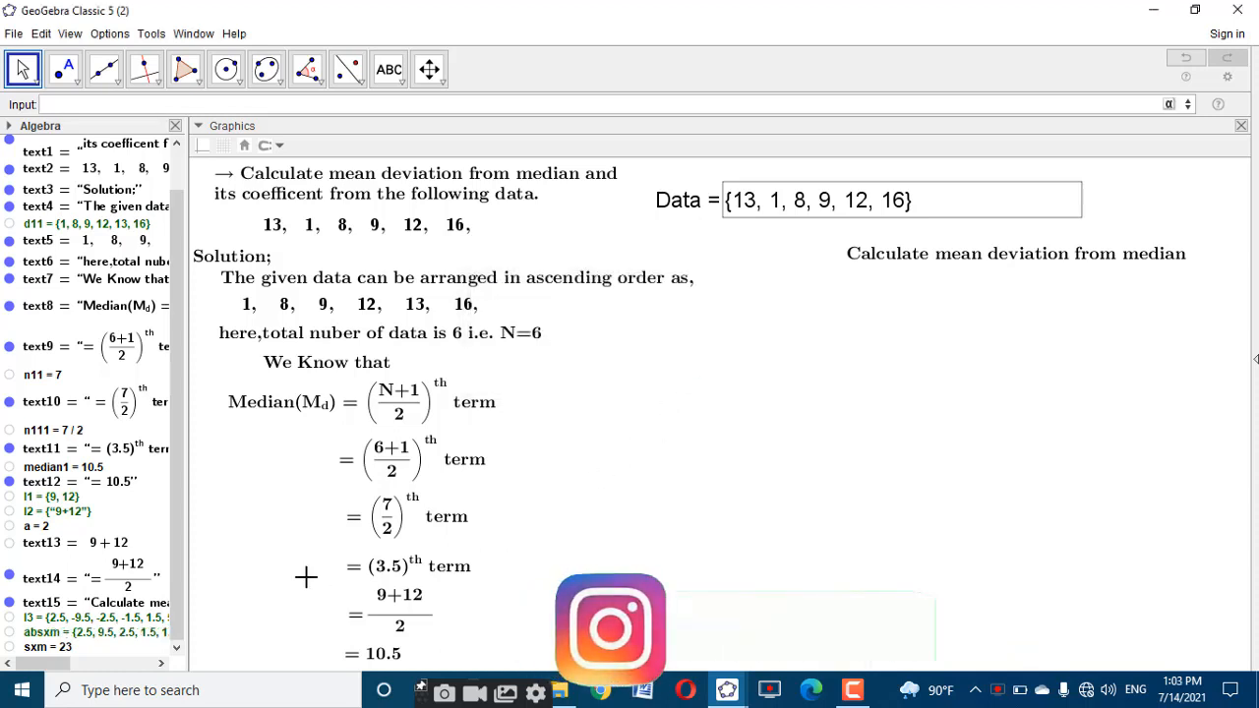
Rename the signed deviation list l3 to xm
right_click(135, 618)
click(242, 629)
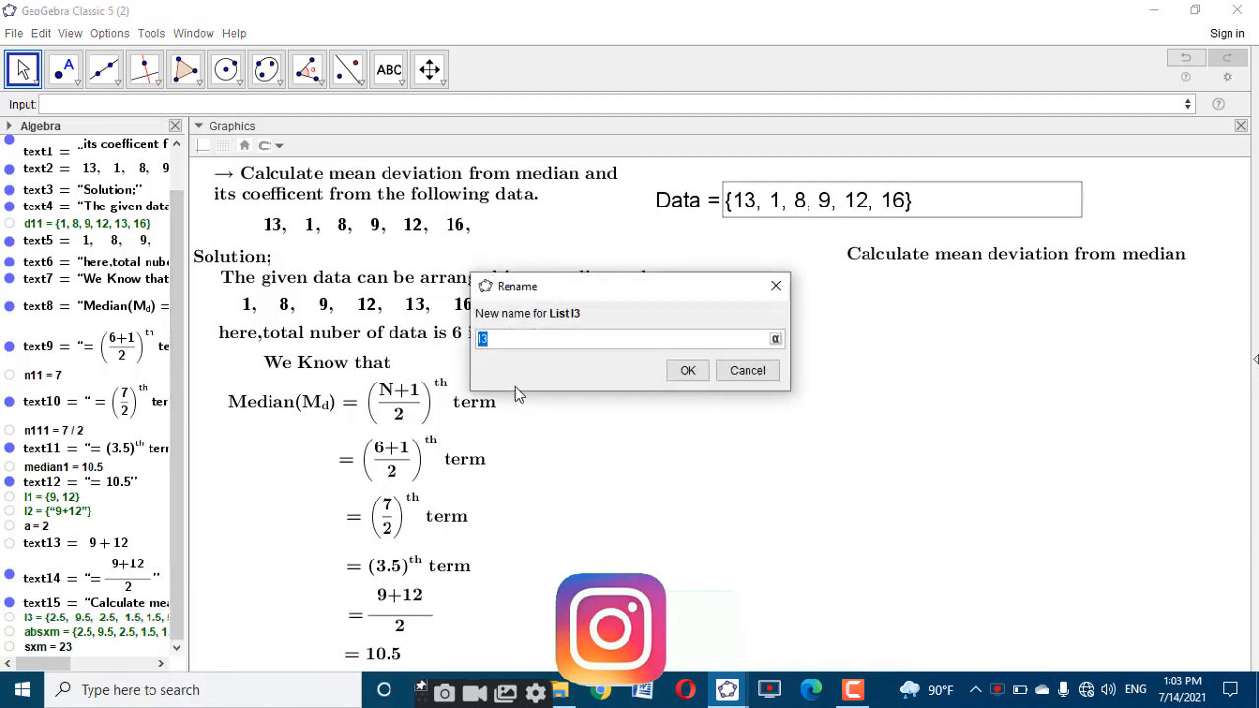
text(xm)
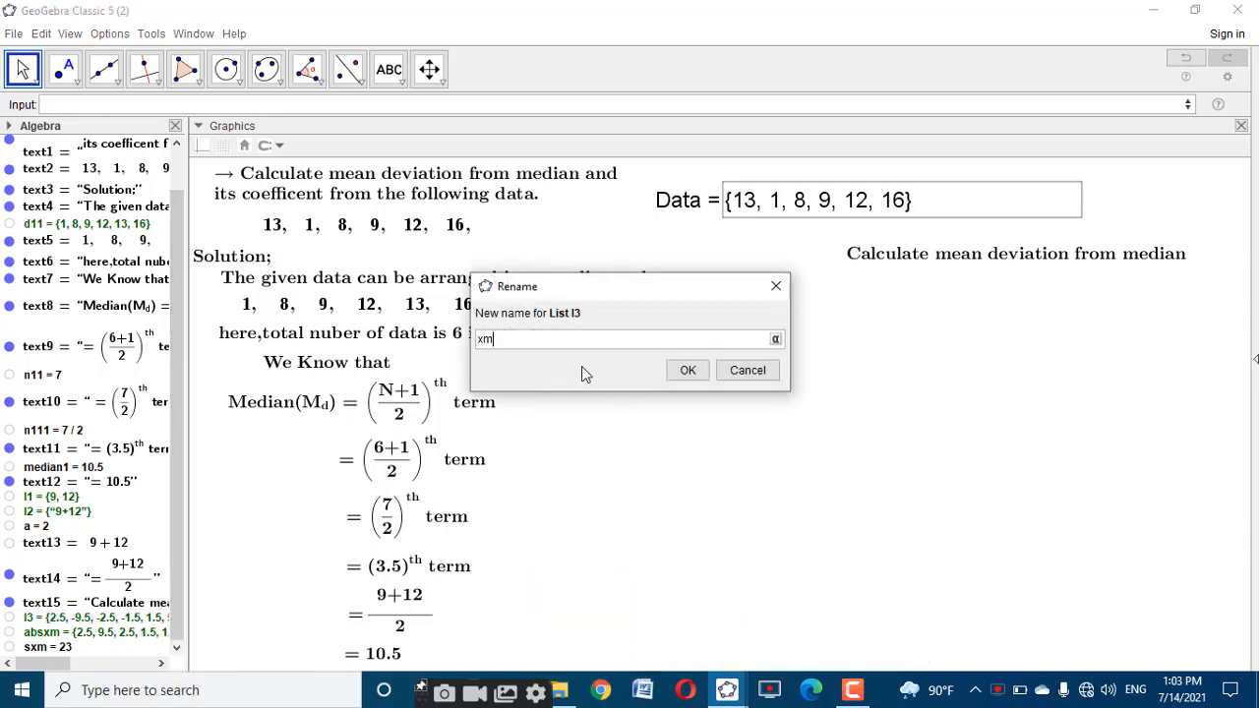
click(680, 371)
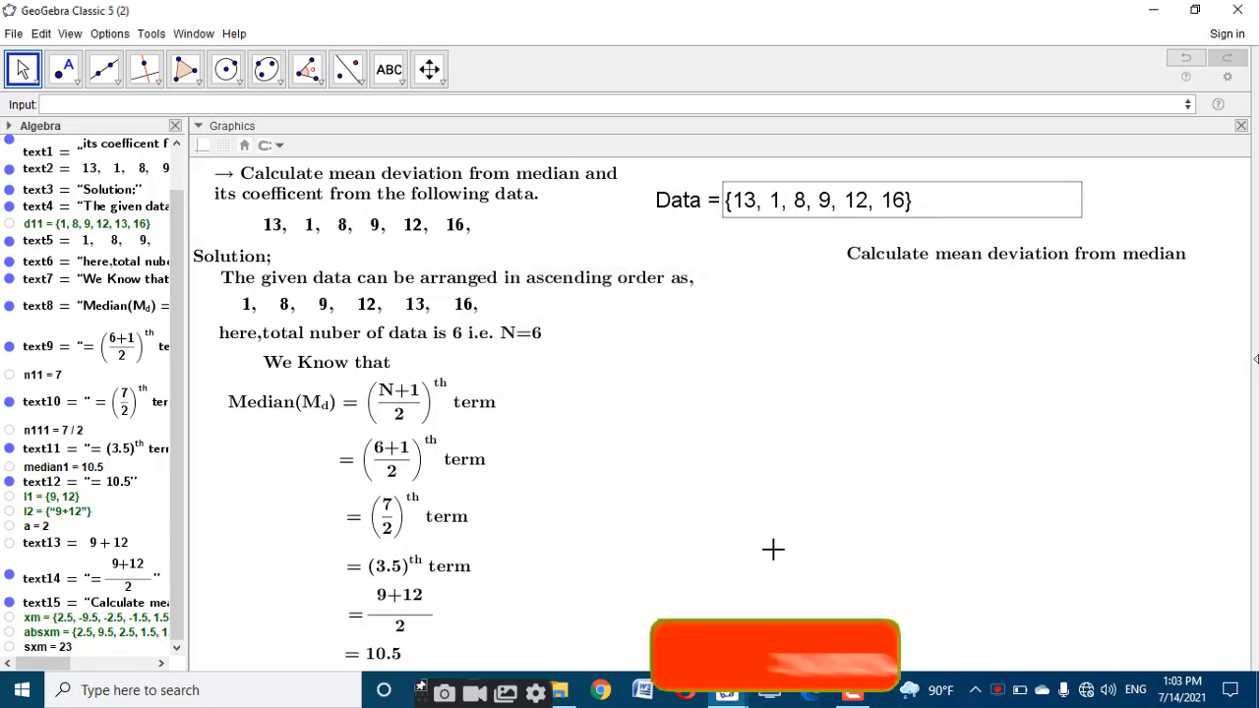
Create a new list with Append(xm, "")
click(737, 692)
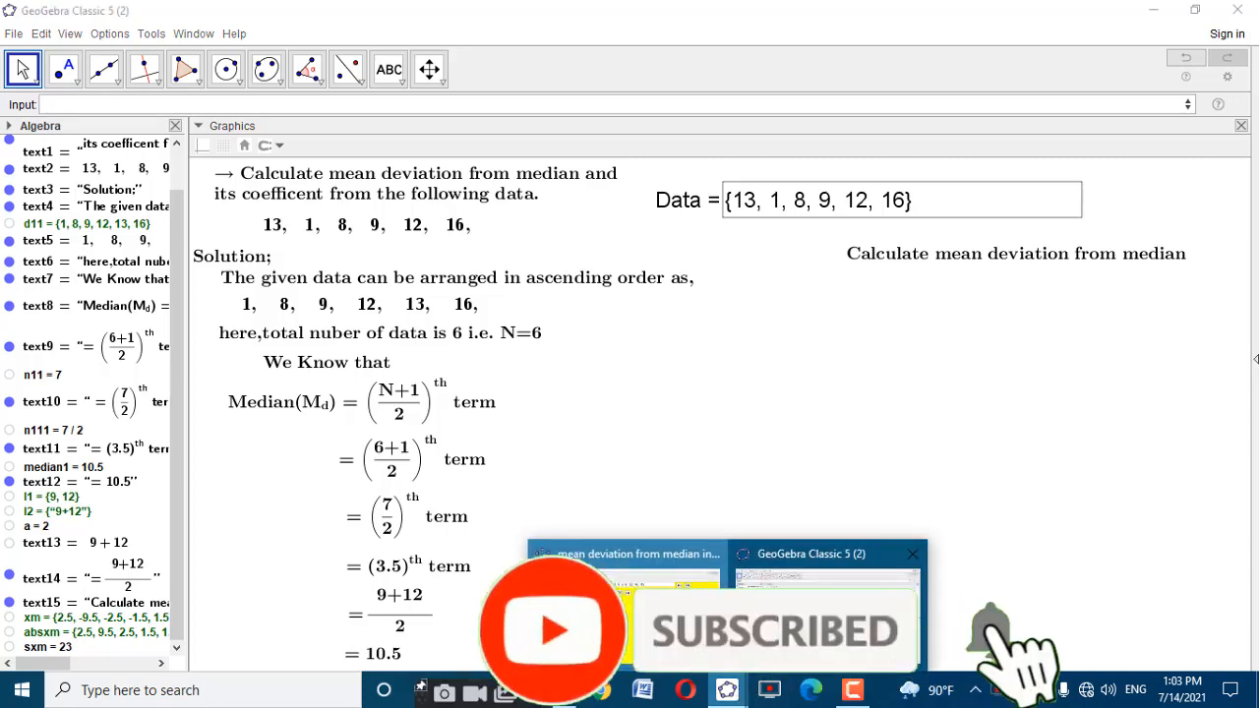
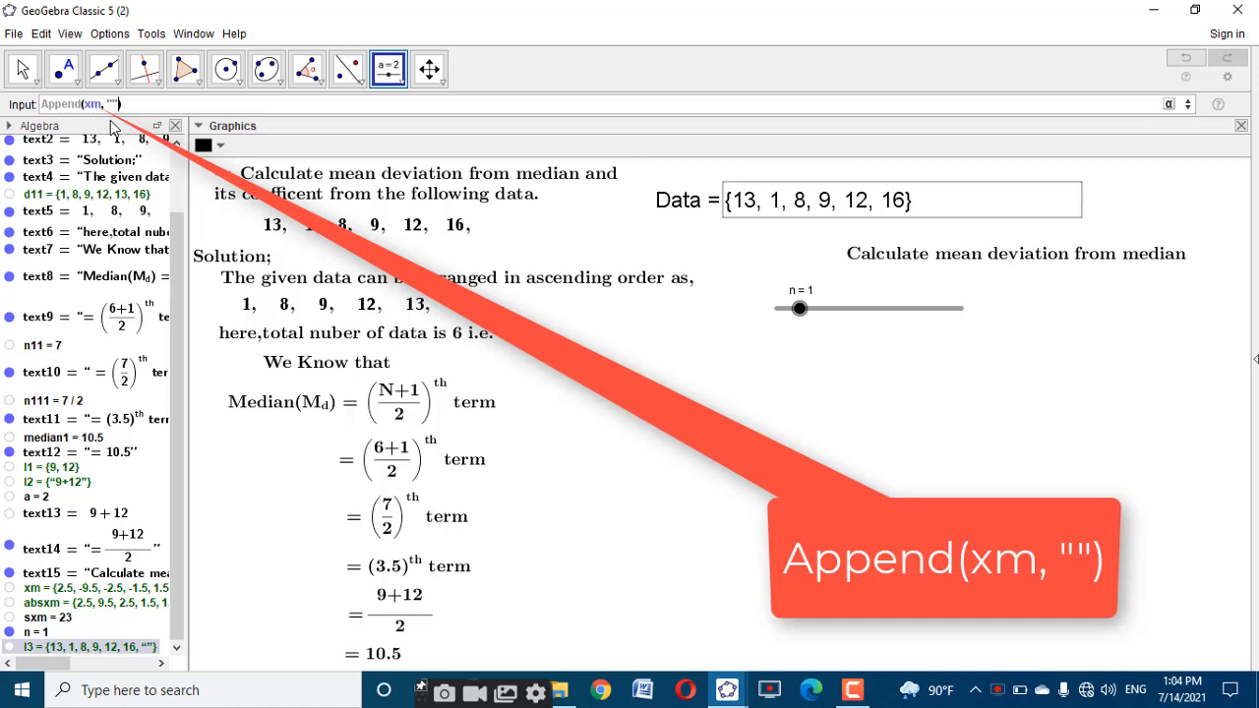
key(Return)
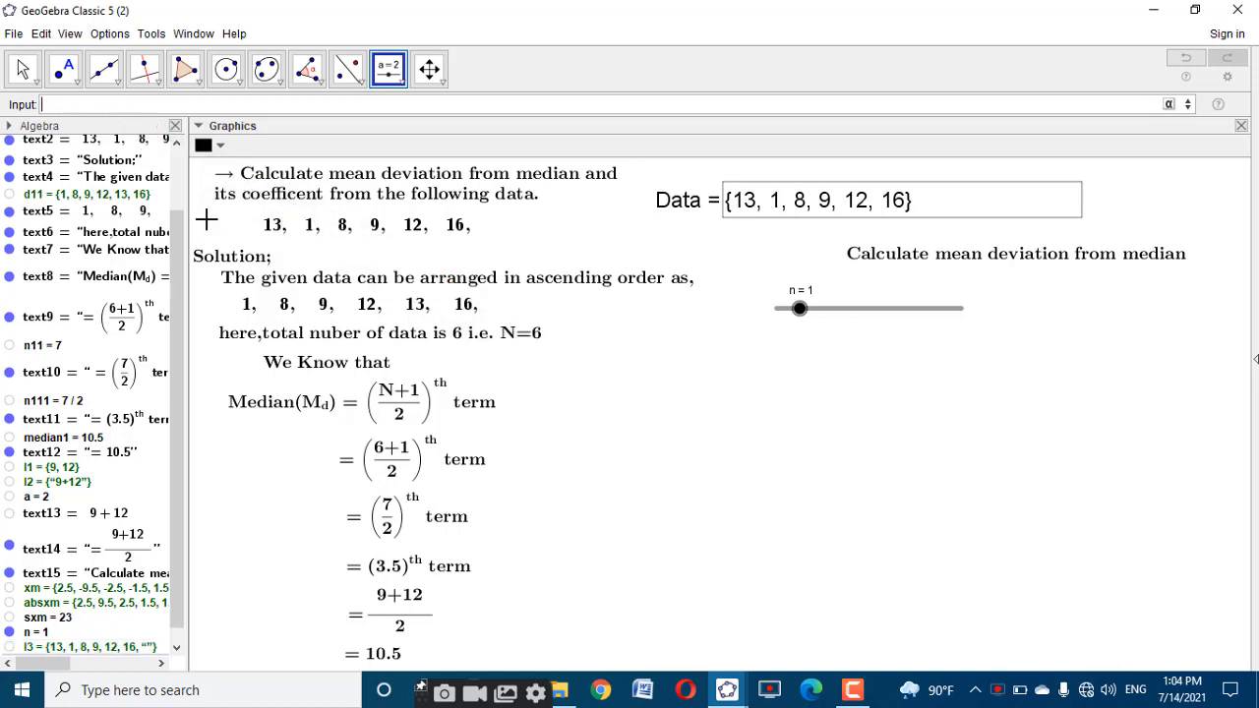
drag(177, 242, 178, 285)
Begin an Append(<List>, <Object>) command with absxm as its list
click(148, 100)
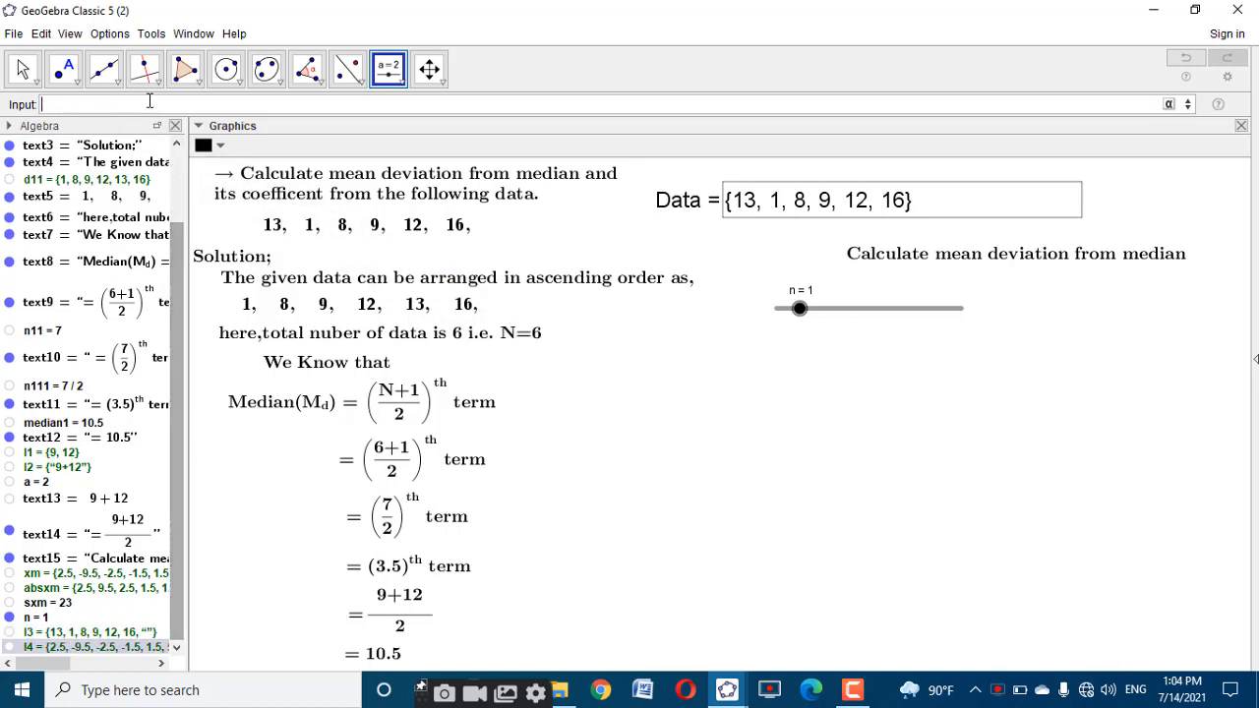
text(App)
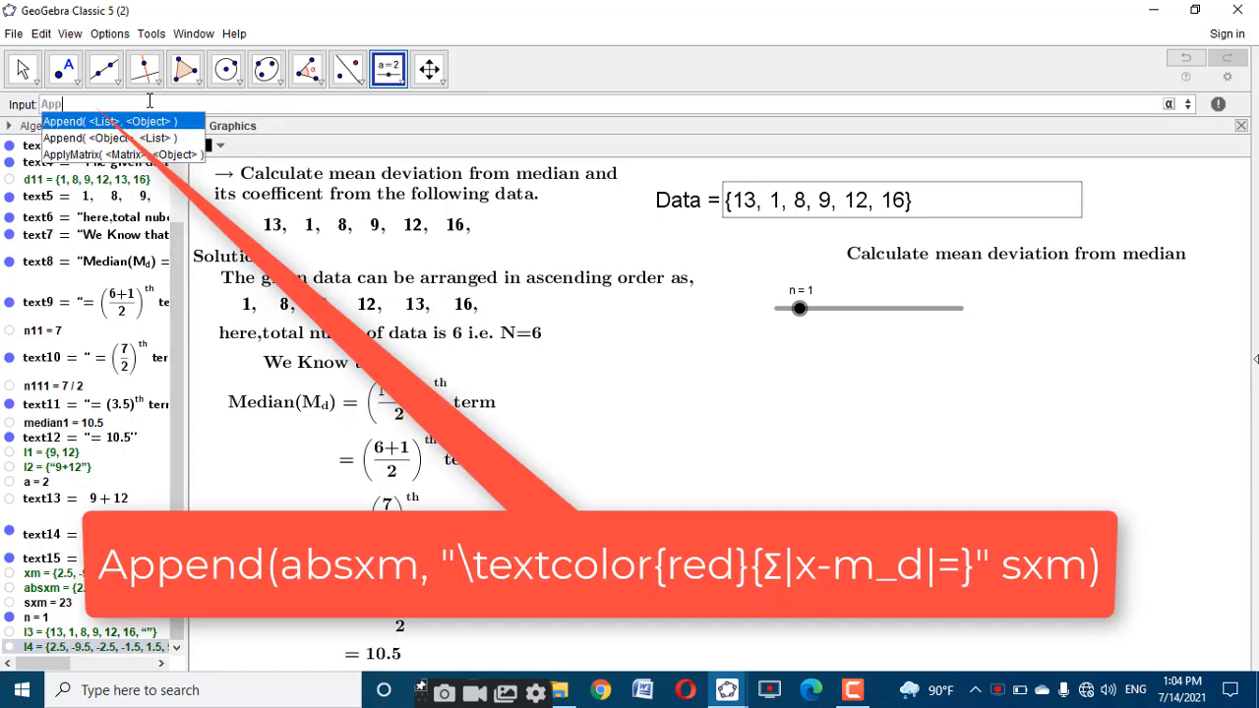
click(140, 117)
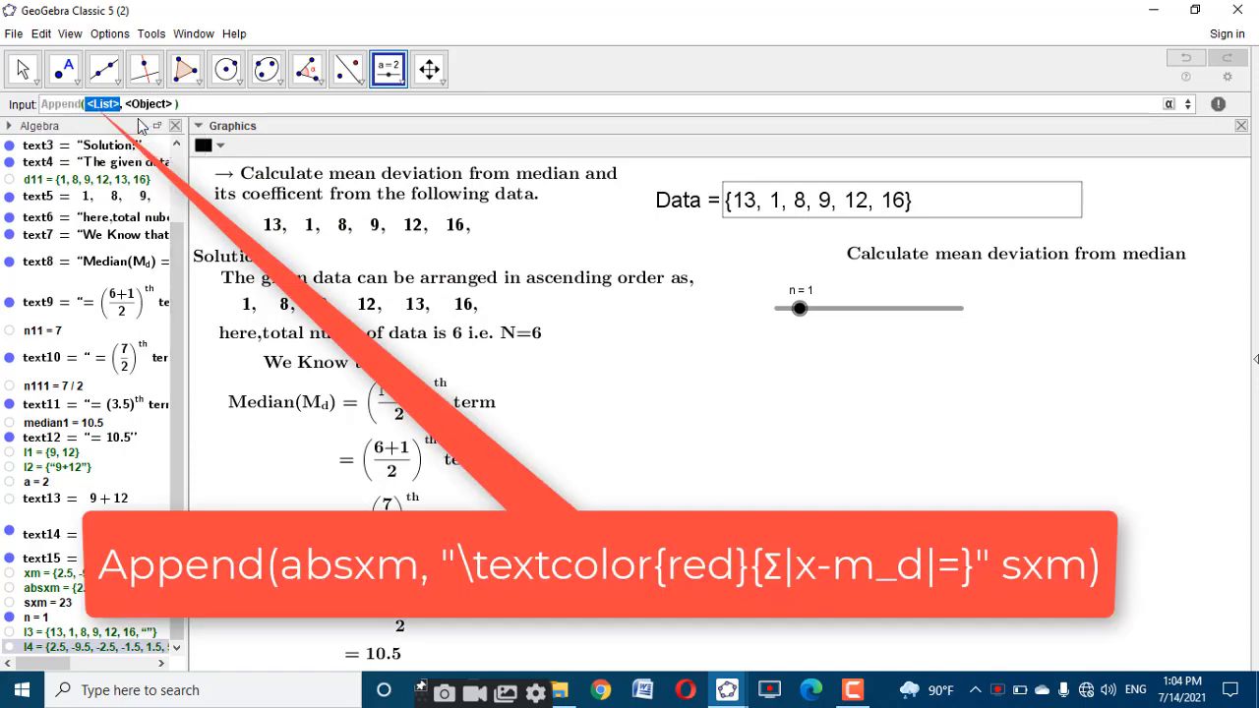
text(absx)
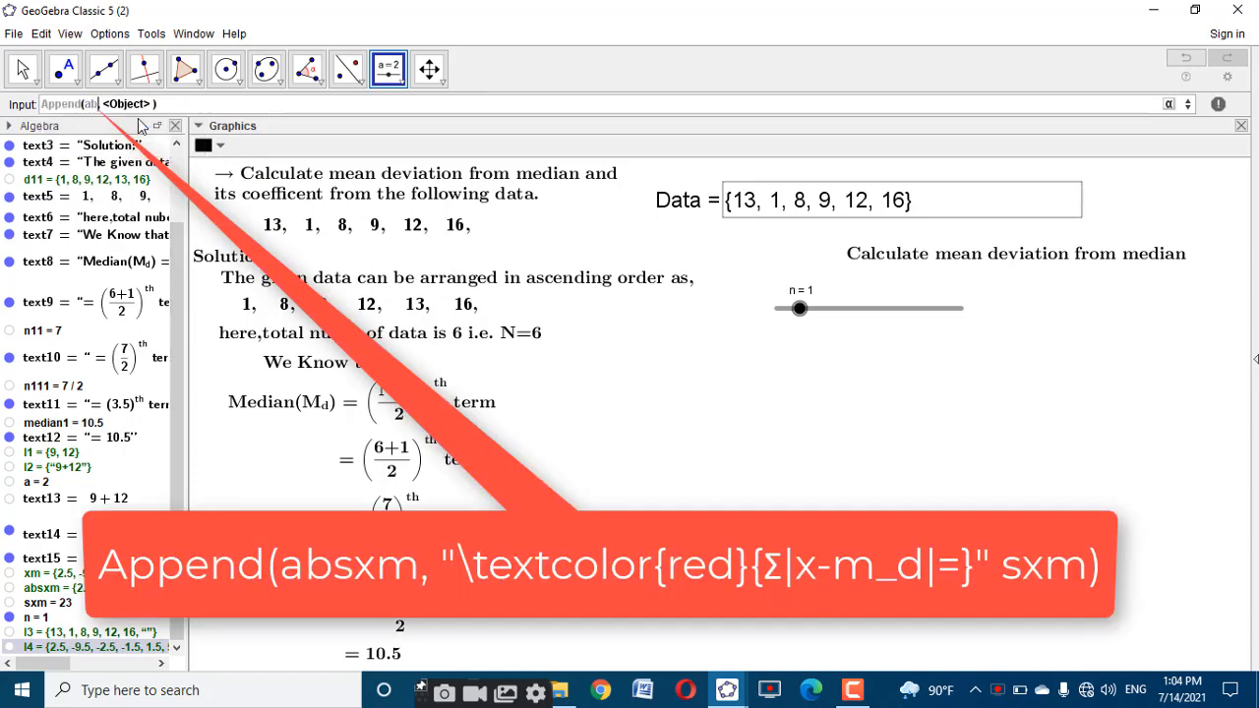
text(m,)
key(Tab)
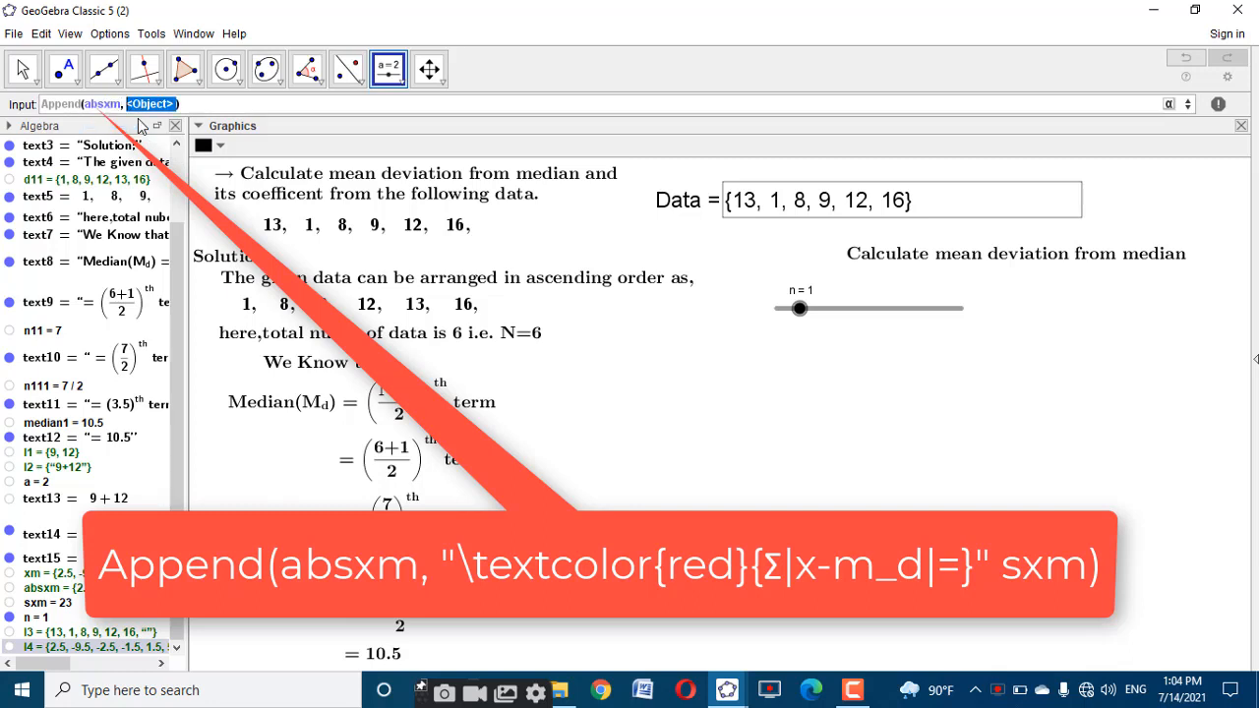
Complete the Append command with the object "\textcolor{red}{Σ|x-m_d|=}" sxm and create the list
text(")
text(\textco)
text(lor{red})
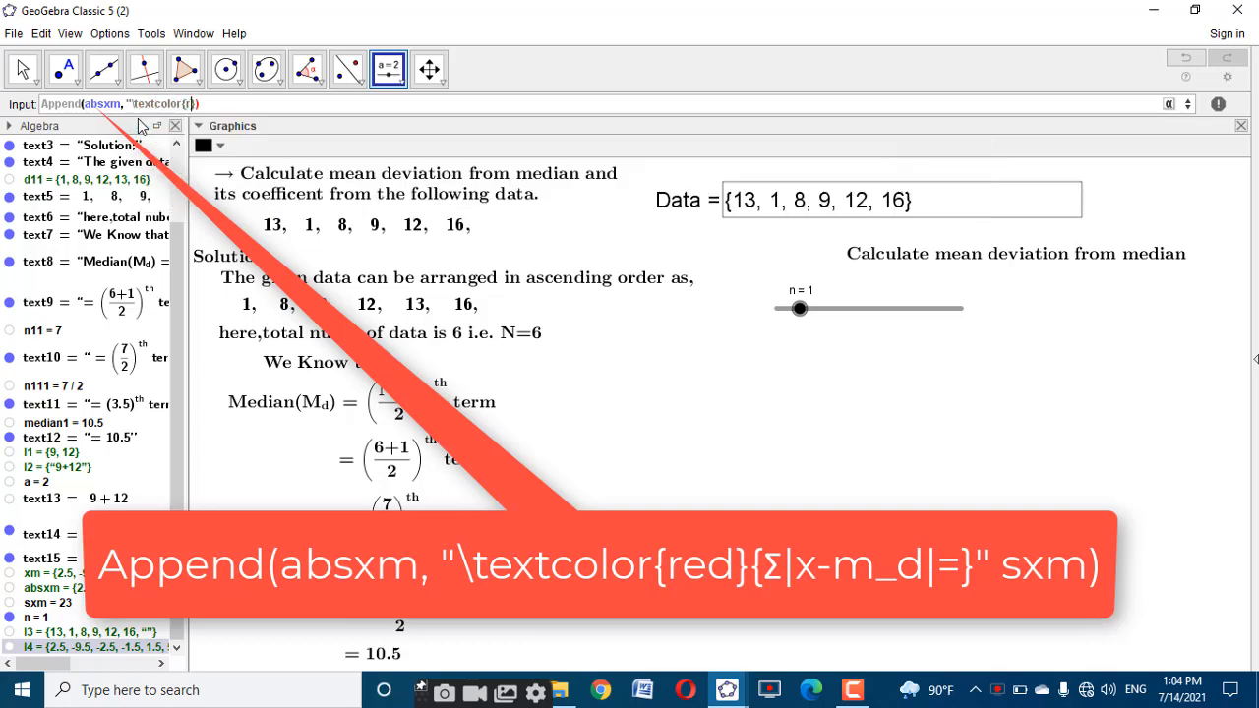
text({)
click(1170, 105)
click(1085, 171)
text(|x-m_d)
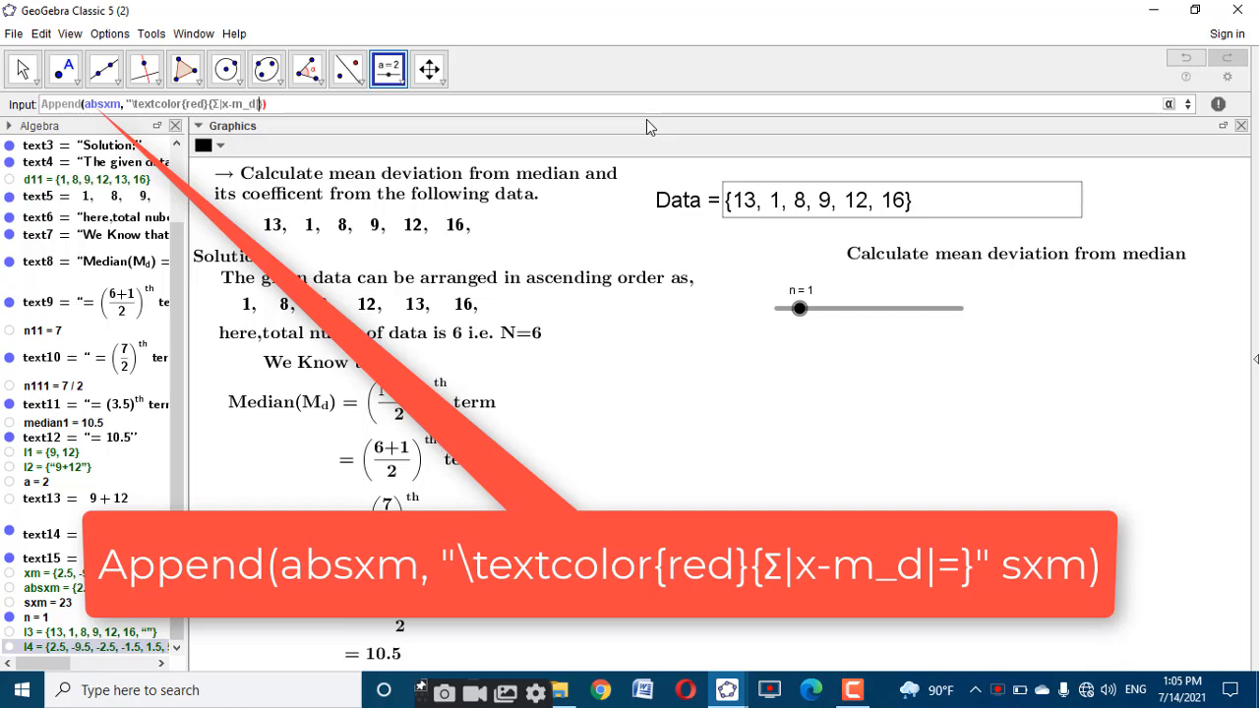
text(|=}")
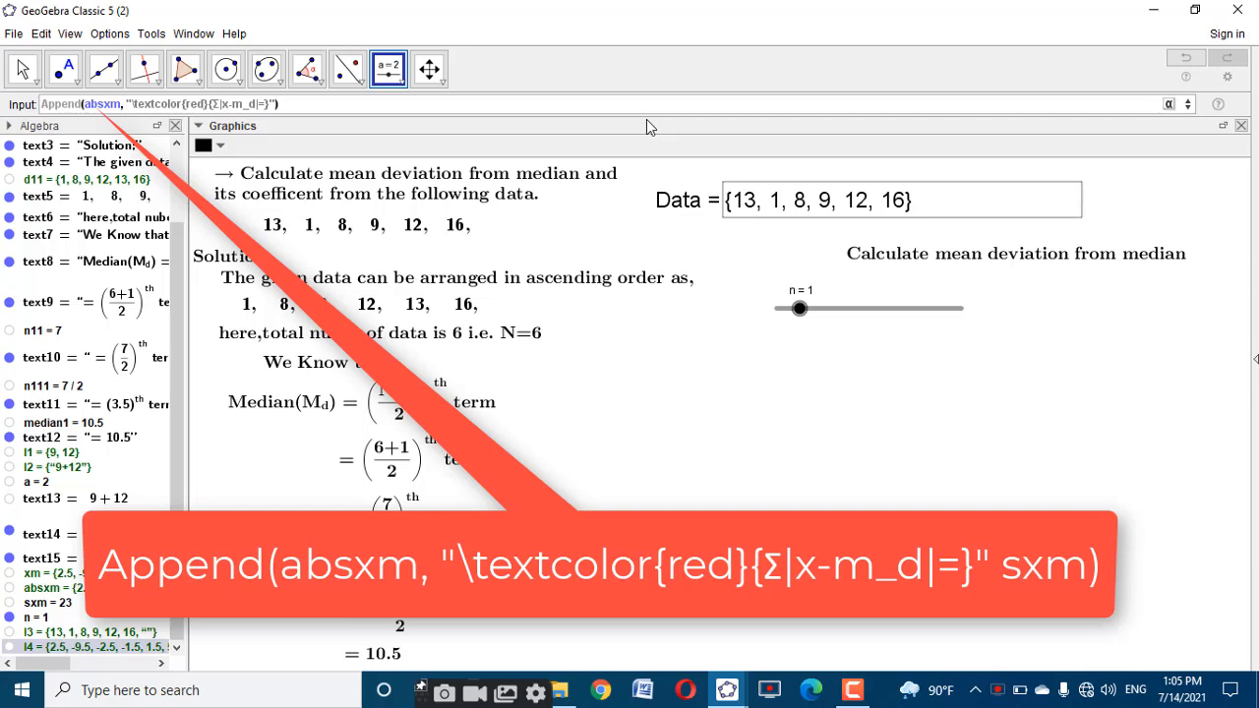
text( sxm)
key(Return)
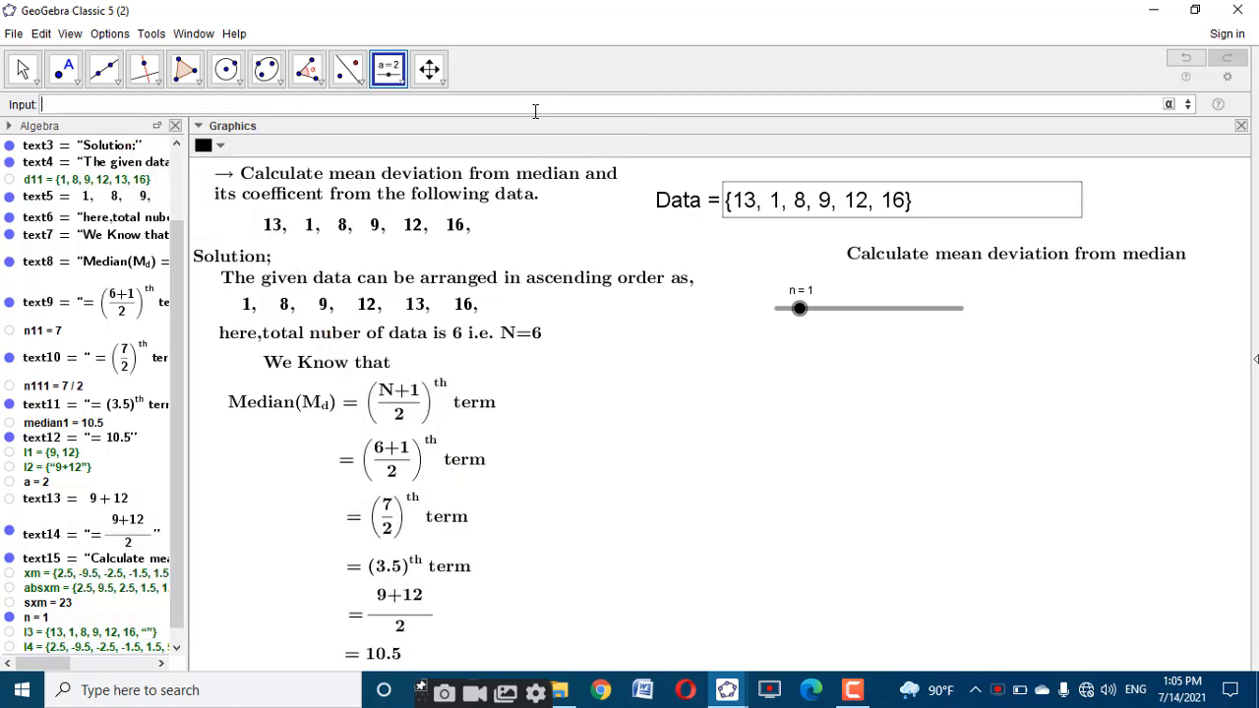
Enter TableText with First(Append("\textcolor{red}{x}", l3), n) as its first row, and add a second row with First and Append(<Object>, <List>) nested
scroll(123, 590, down, 1)
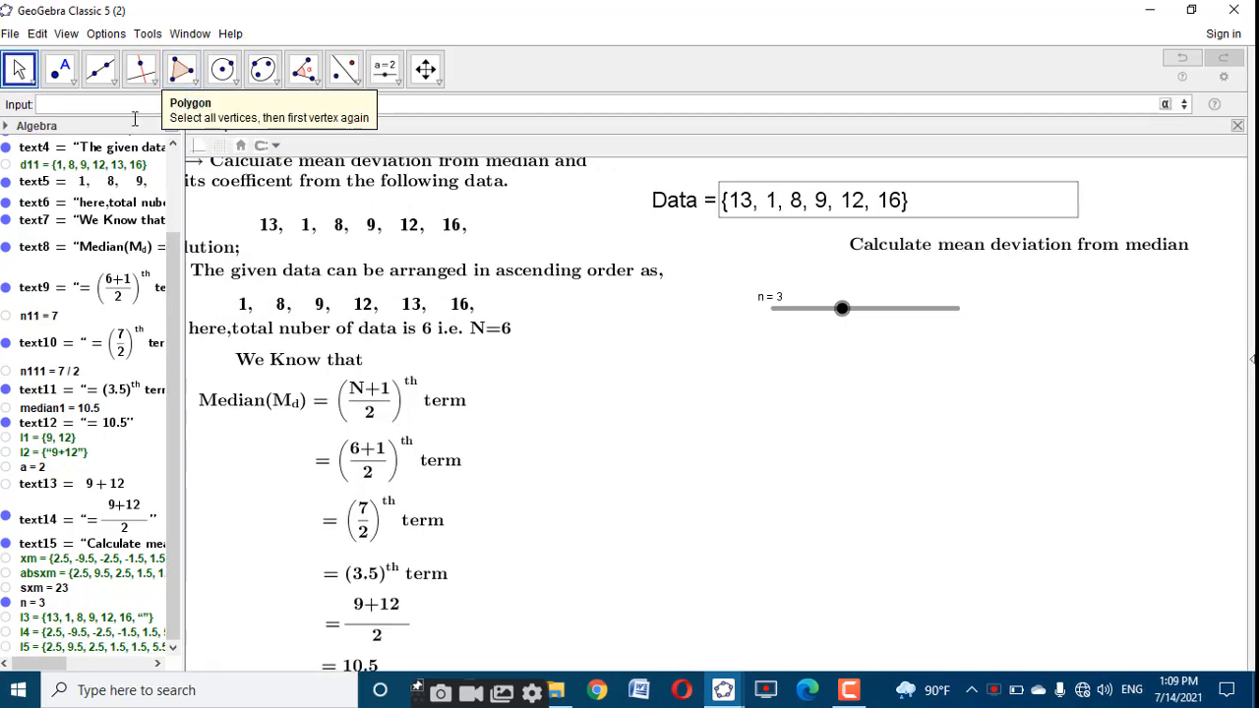
text(TableText(First(Append("\textcolor{red}{x}", l3), n)))
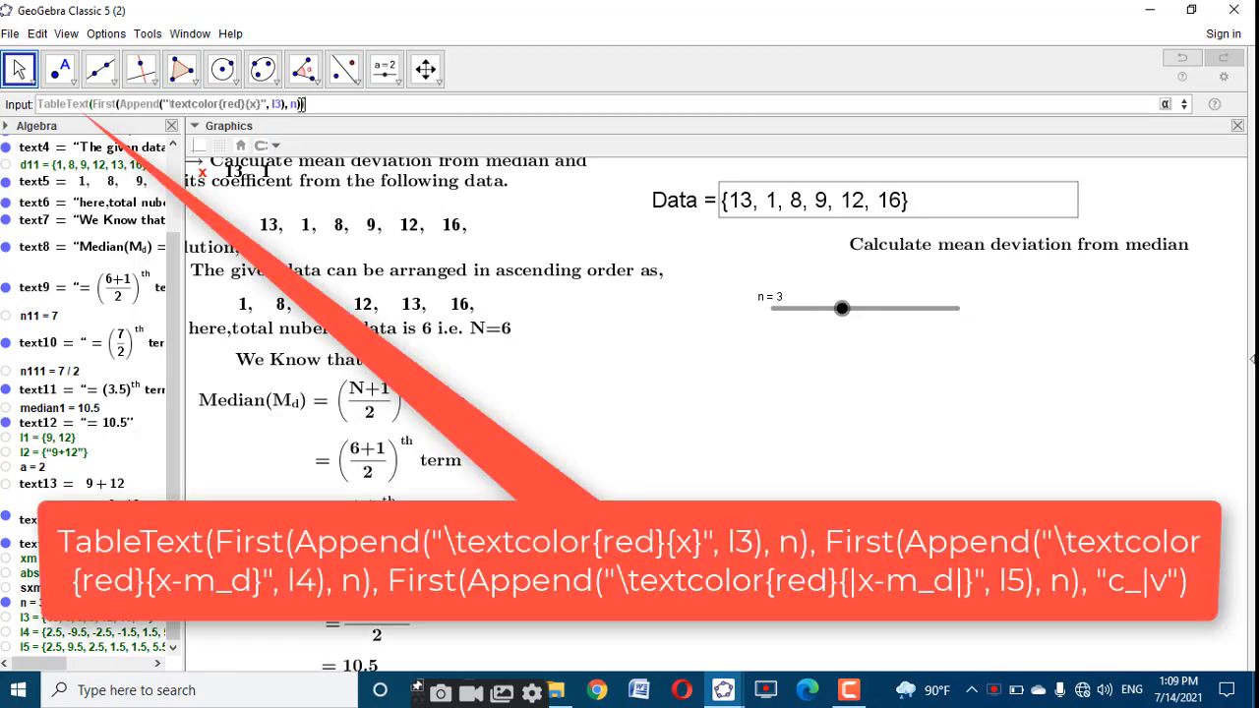
text(,first)
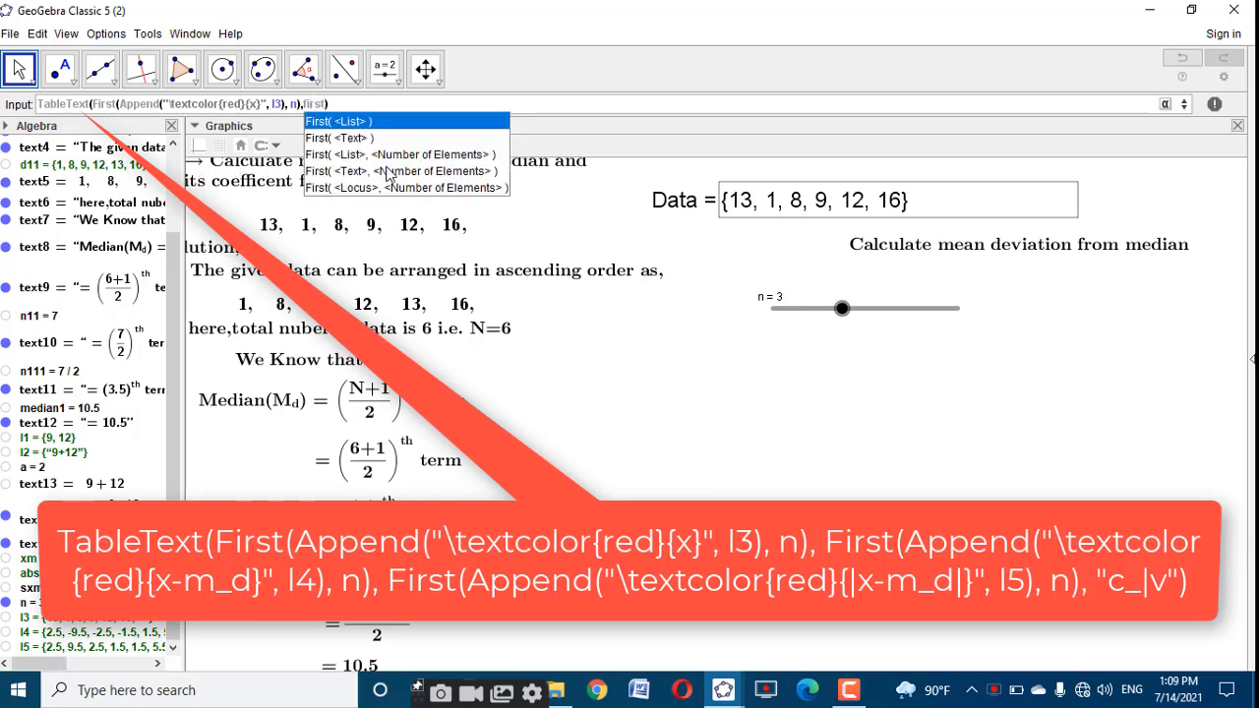
click(401, 156)
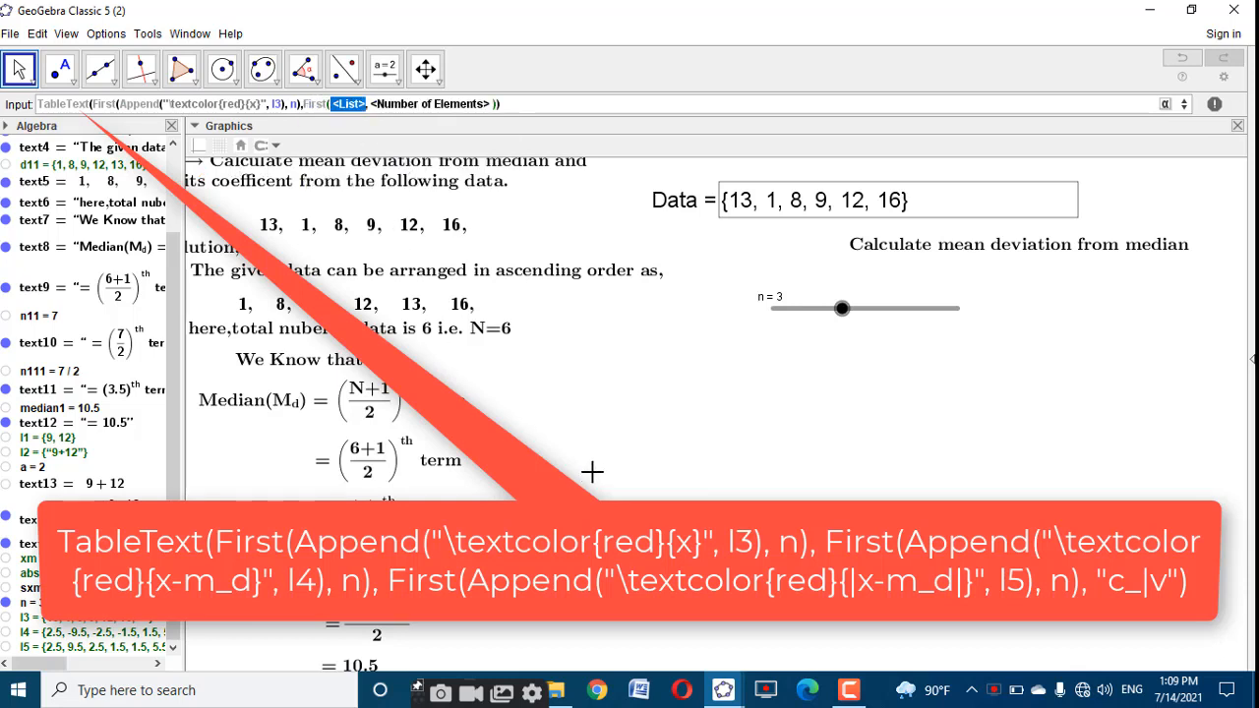
text(App)
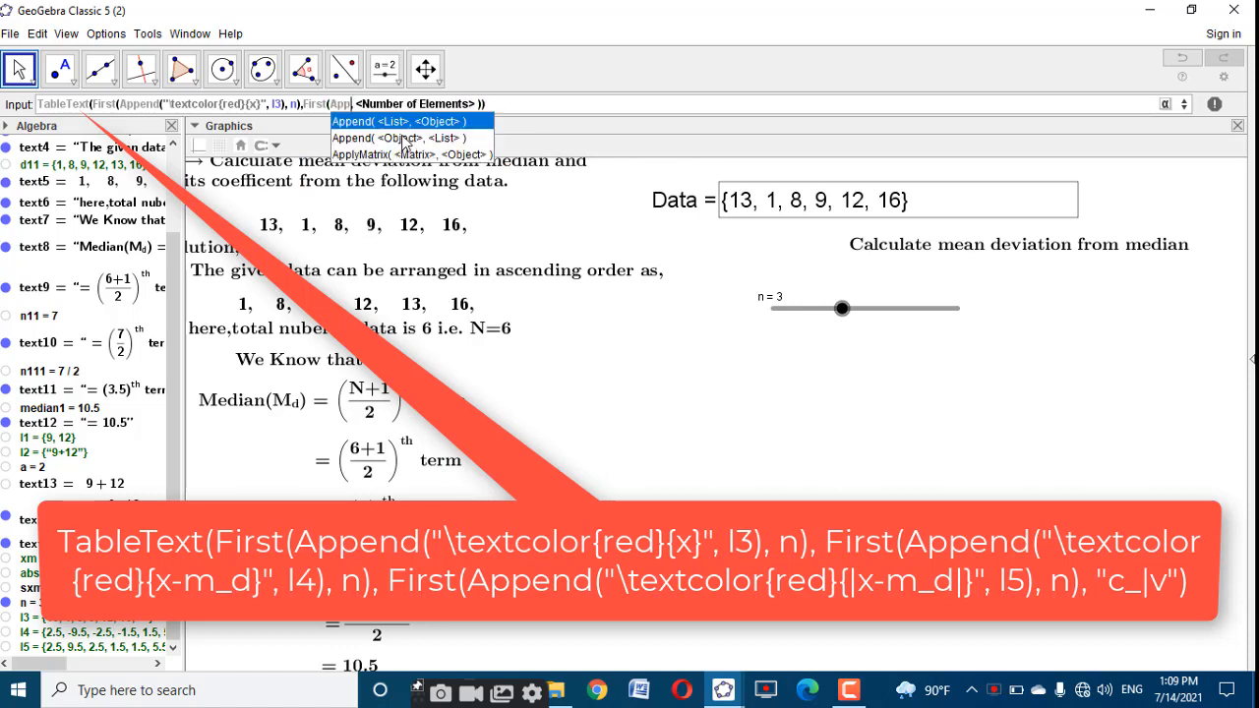
key(Return)
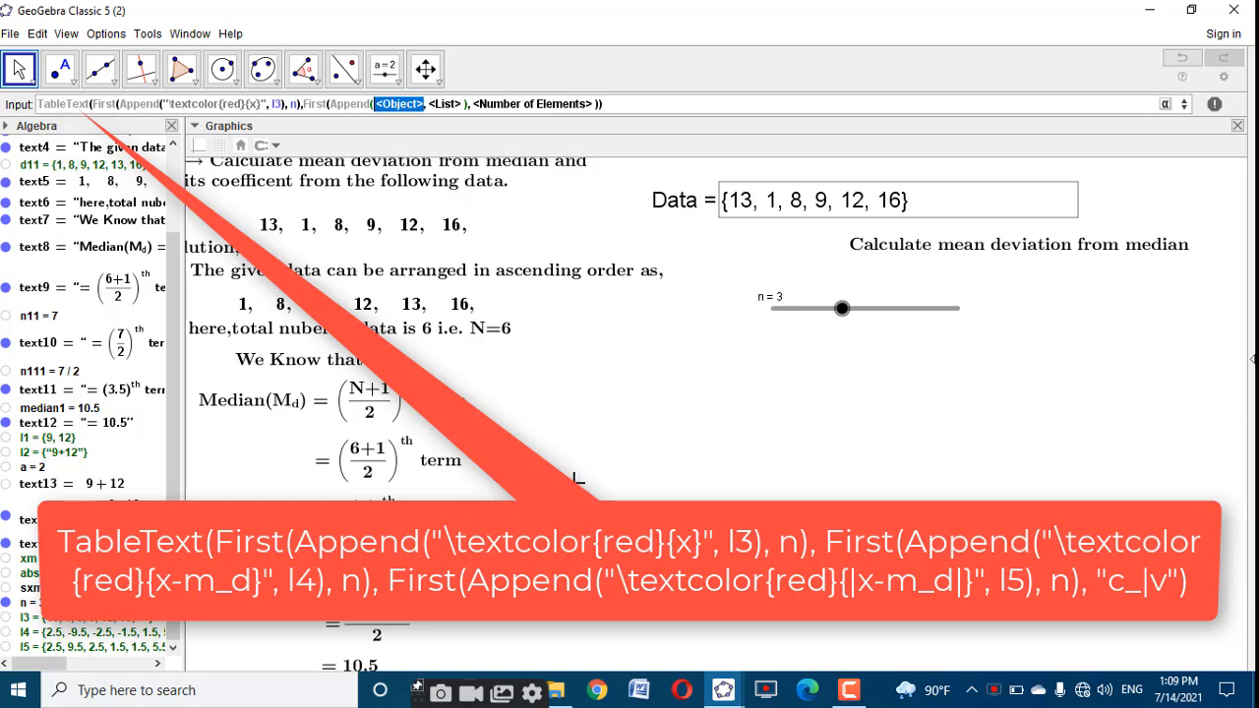
Fill the second table row with the red header "\textcolor{red}{x-m_d}", list l4 and n as the number of elements
text("\)
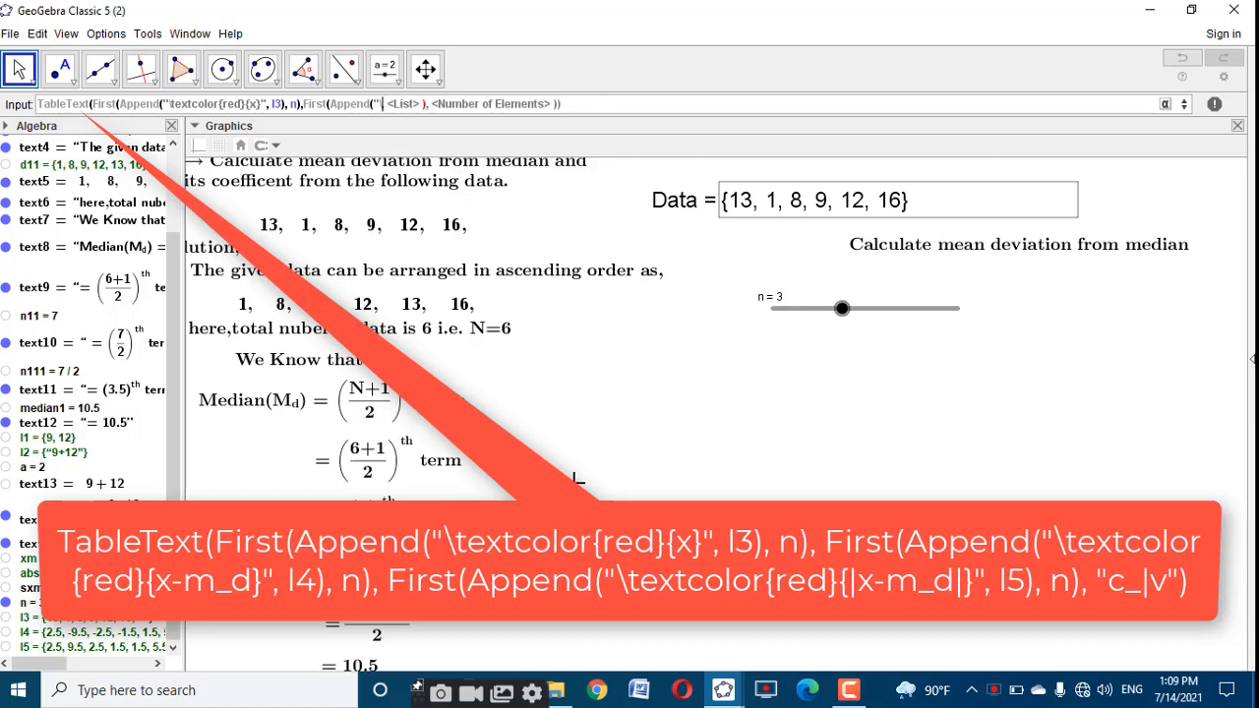
text(textco)
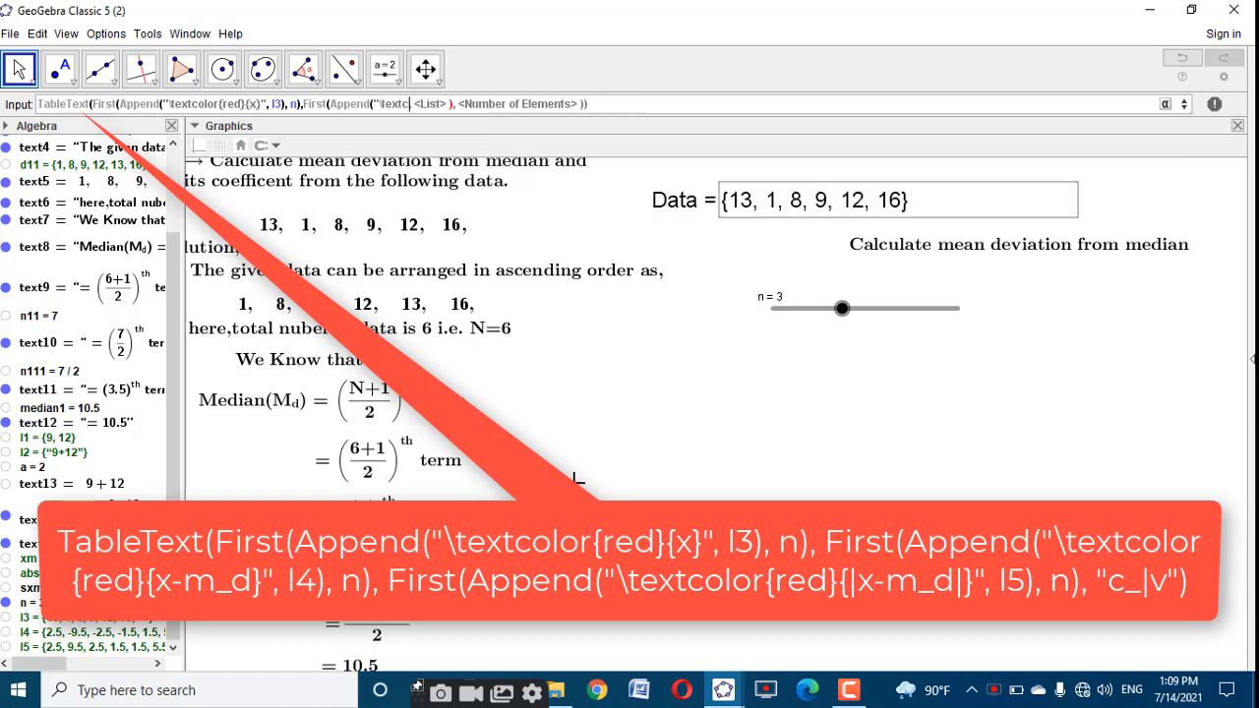
text(lor{red)
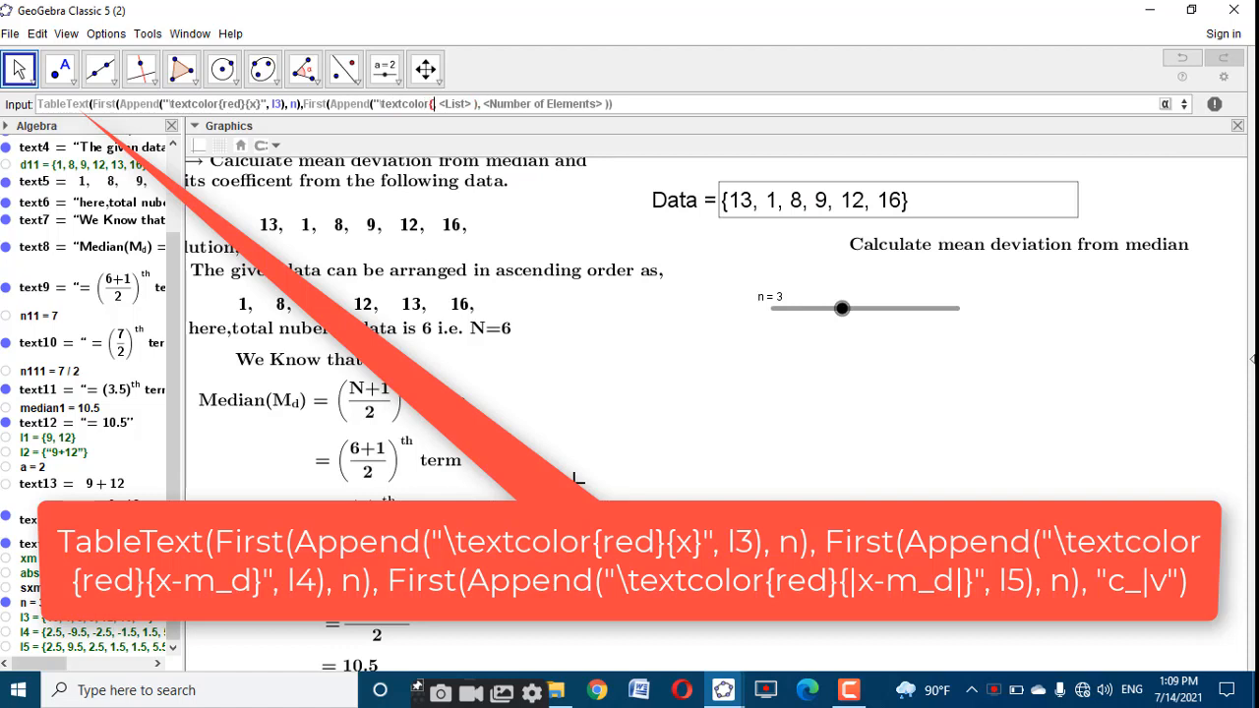
text(}{)
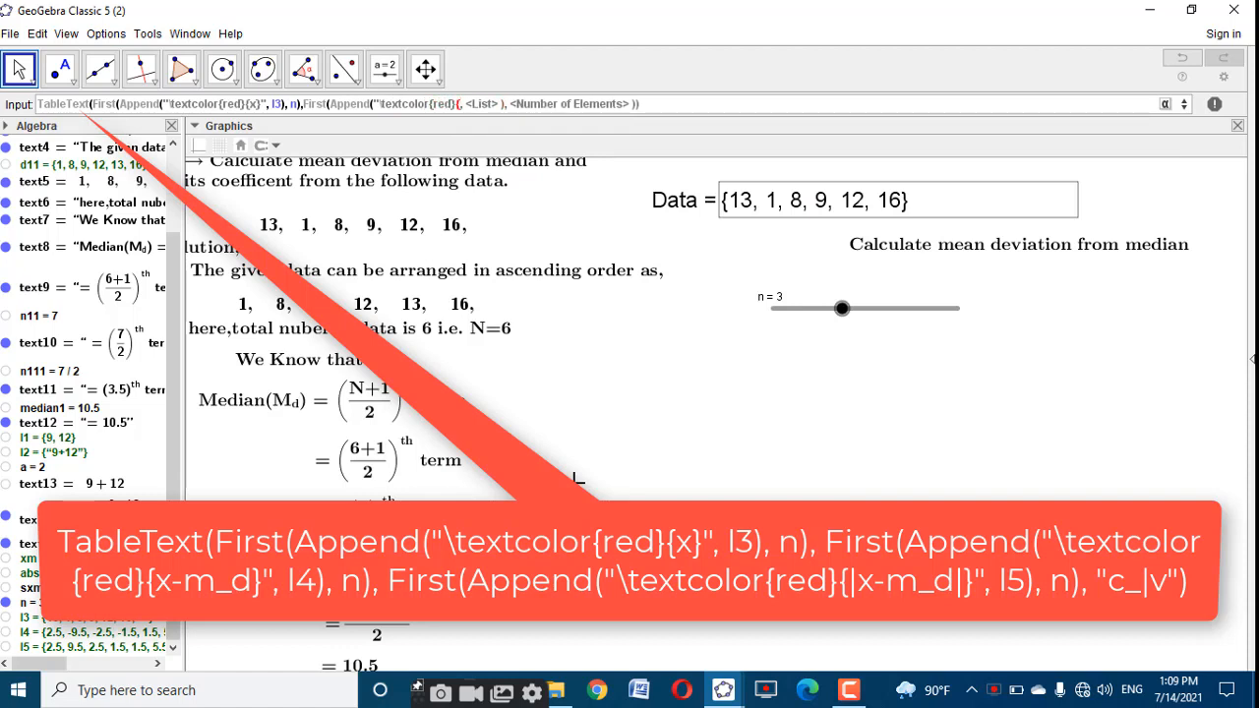
text(x-)
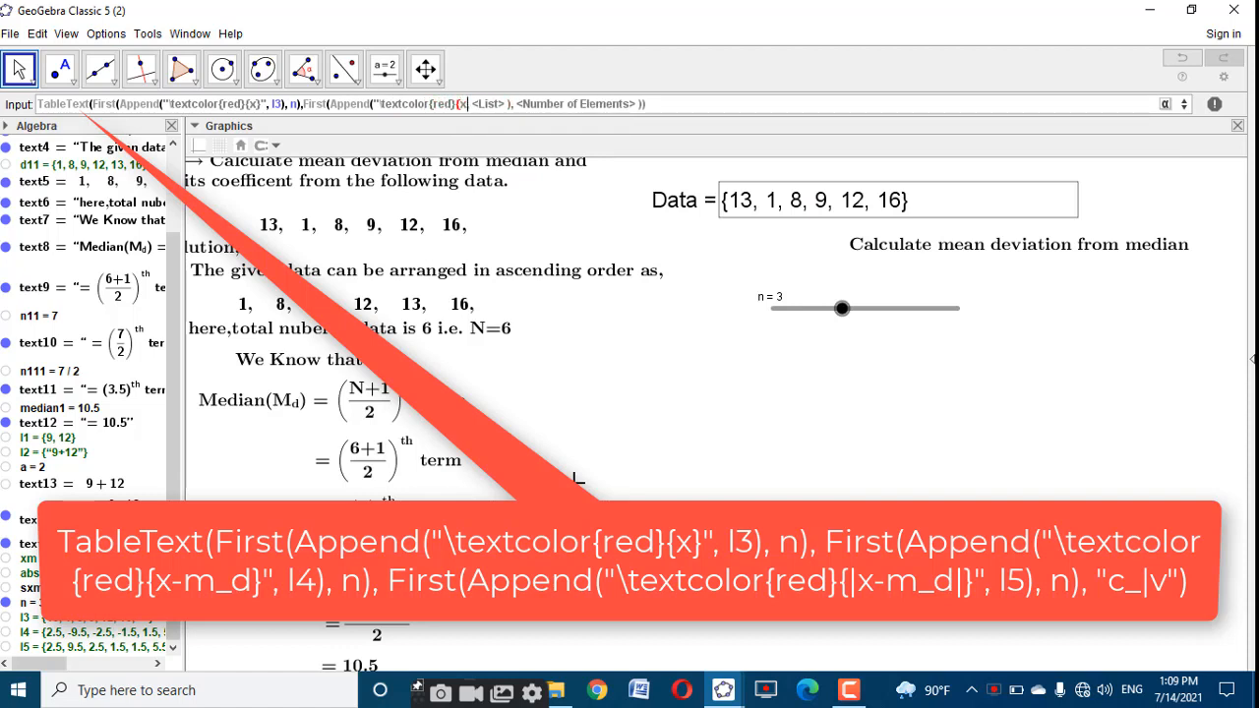
text(m)
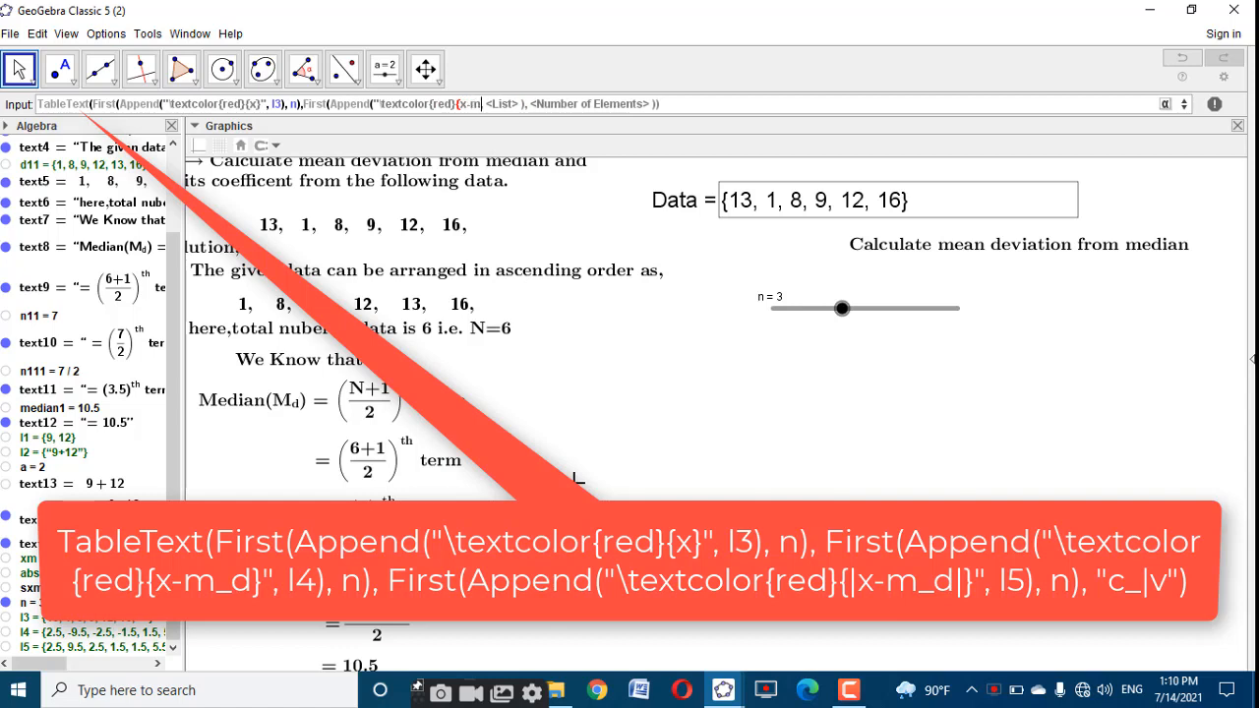
text(_d)
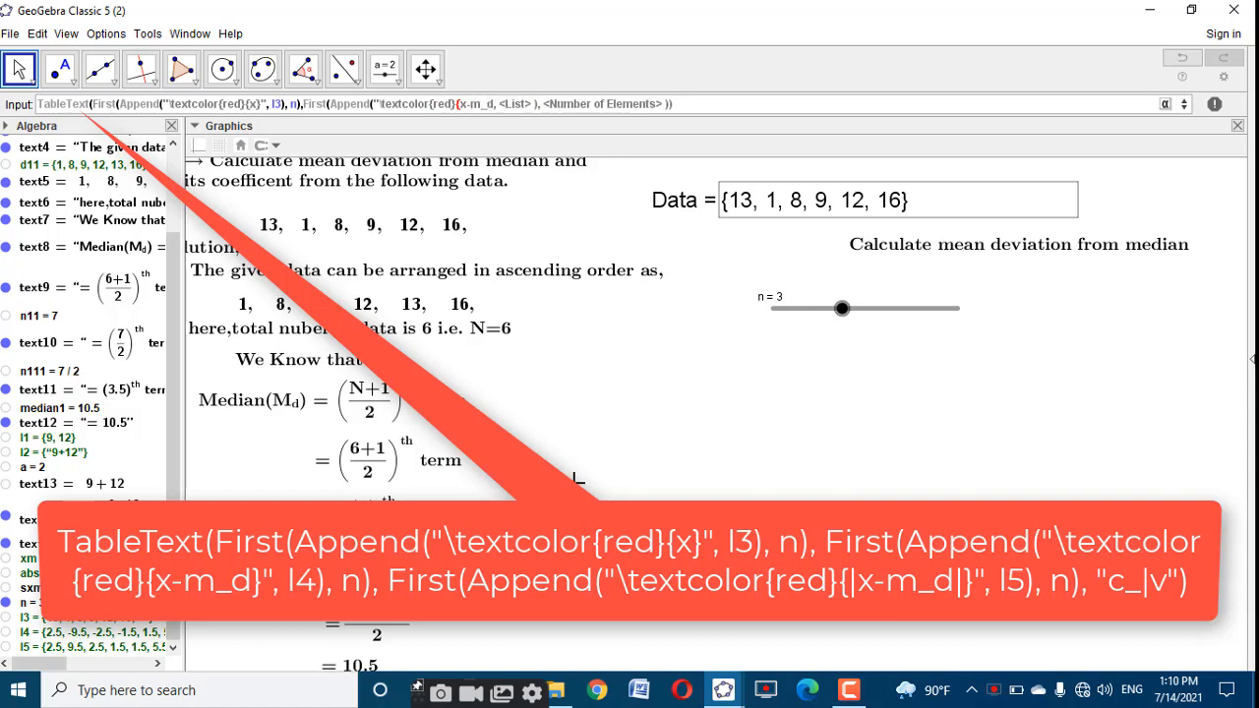
text(}")
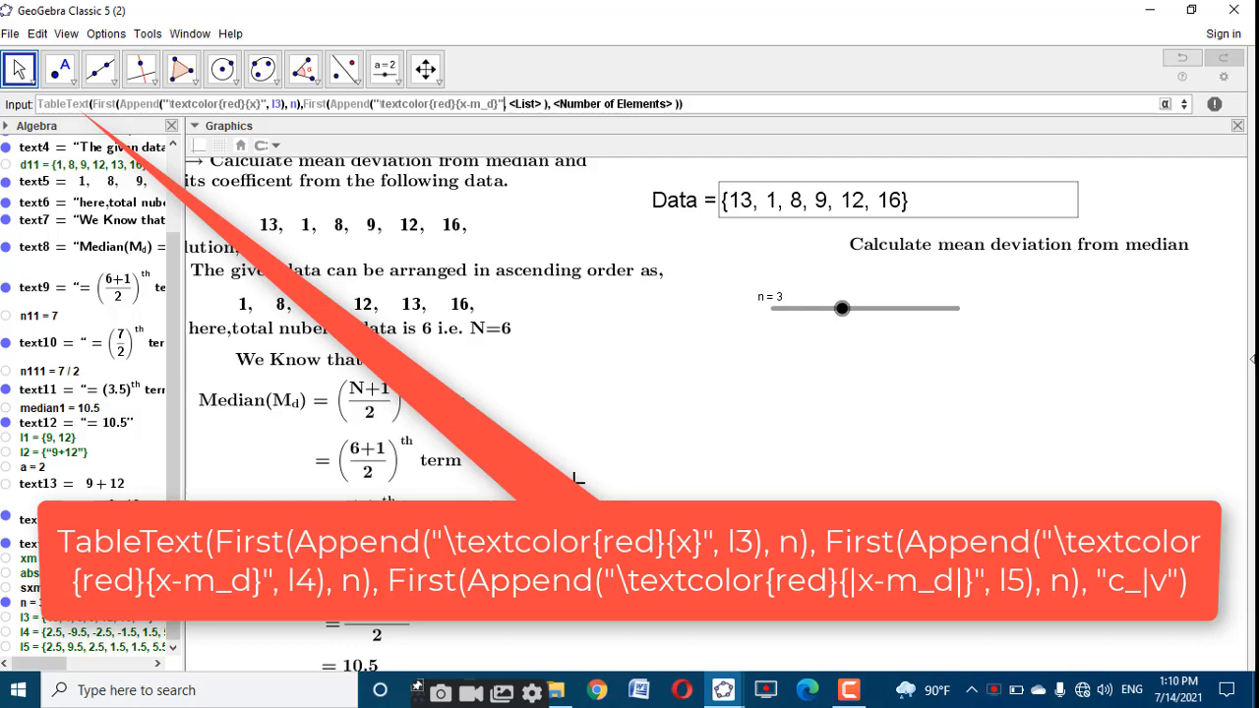
key(Tab)
text(l4)
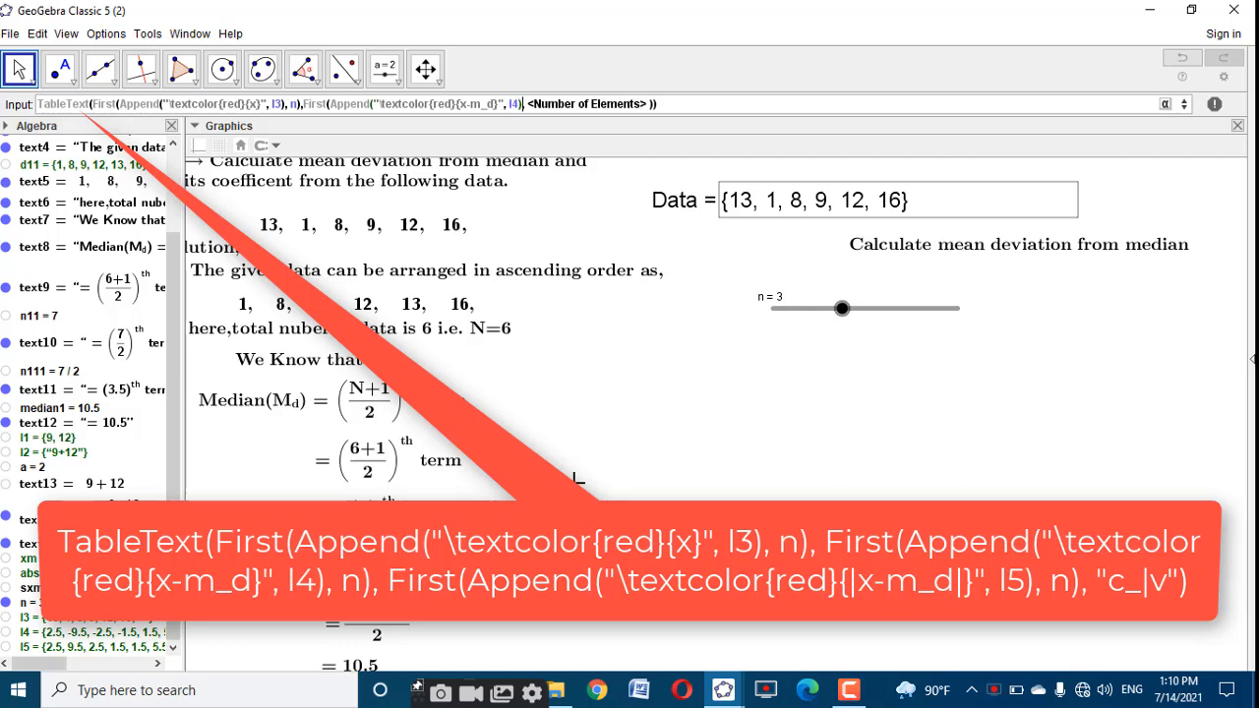
key(Tab)
text(n))
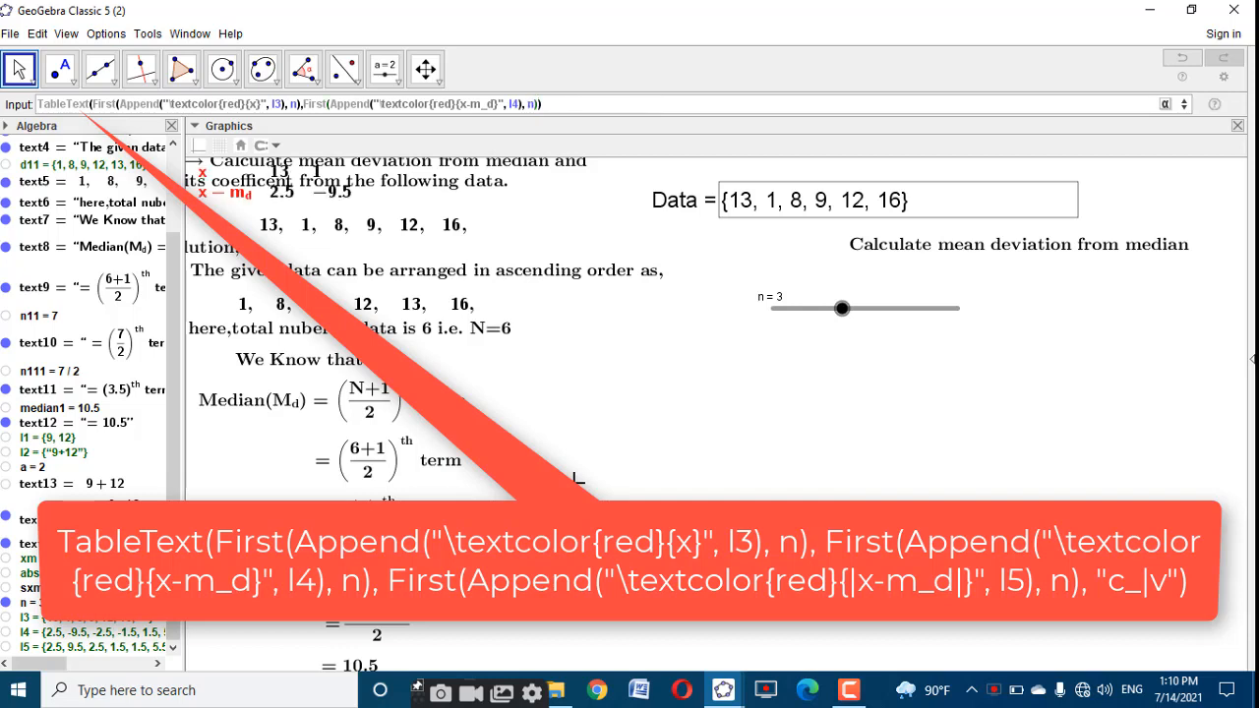
Add a third row to the TableText command with First(<List>, <Number of Elements>) and Append(<Object>, <List>) nested as its list
text(,first)
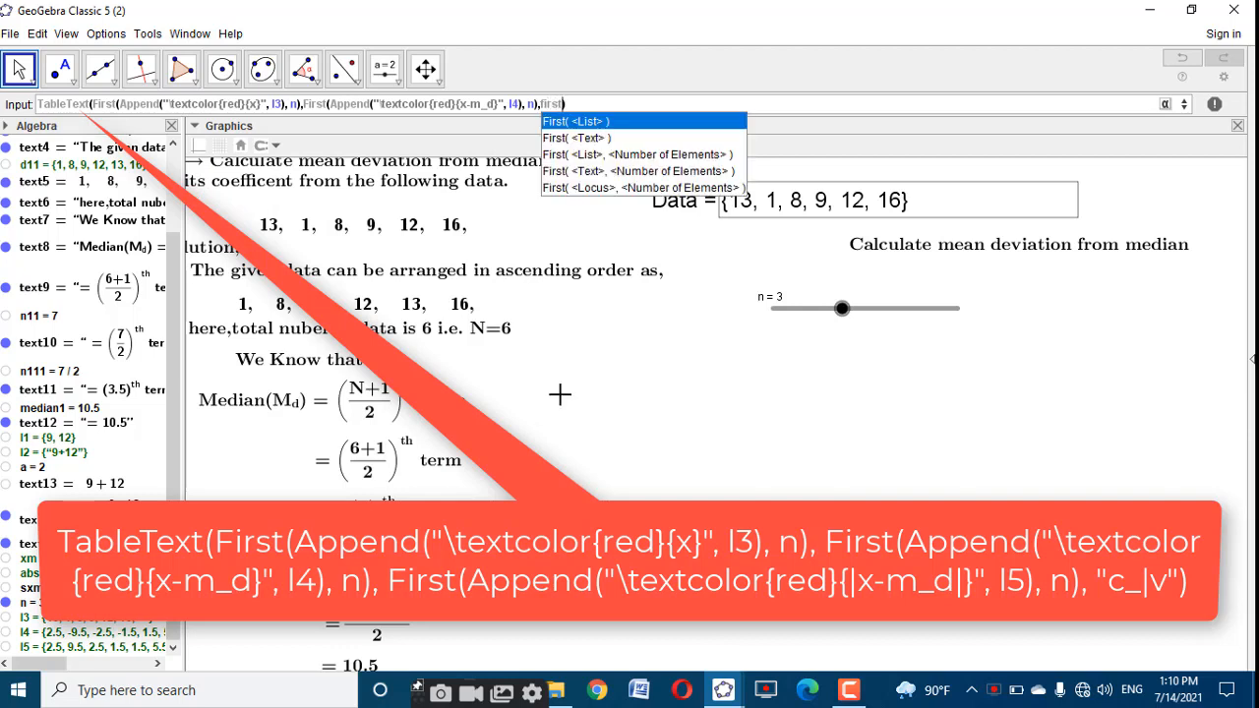
click(636, 157)
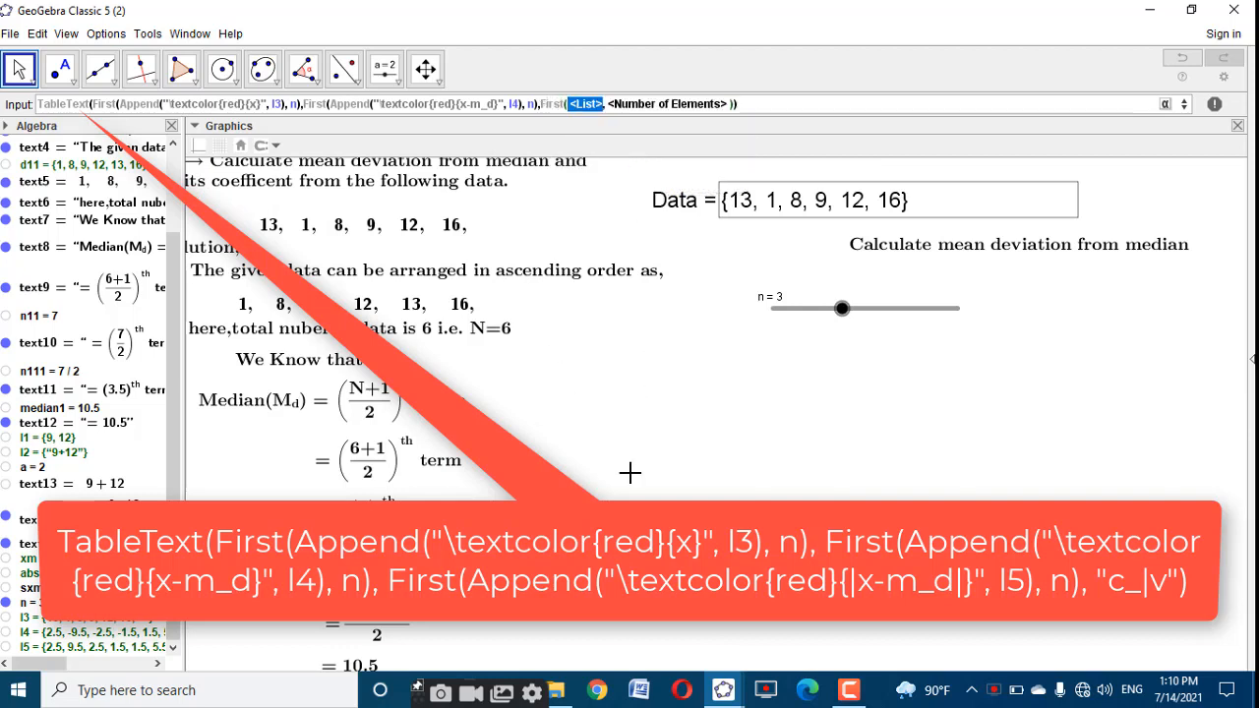
text(App)
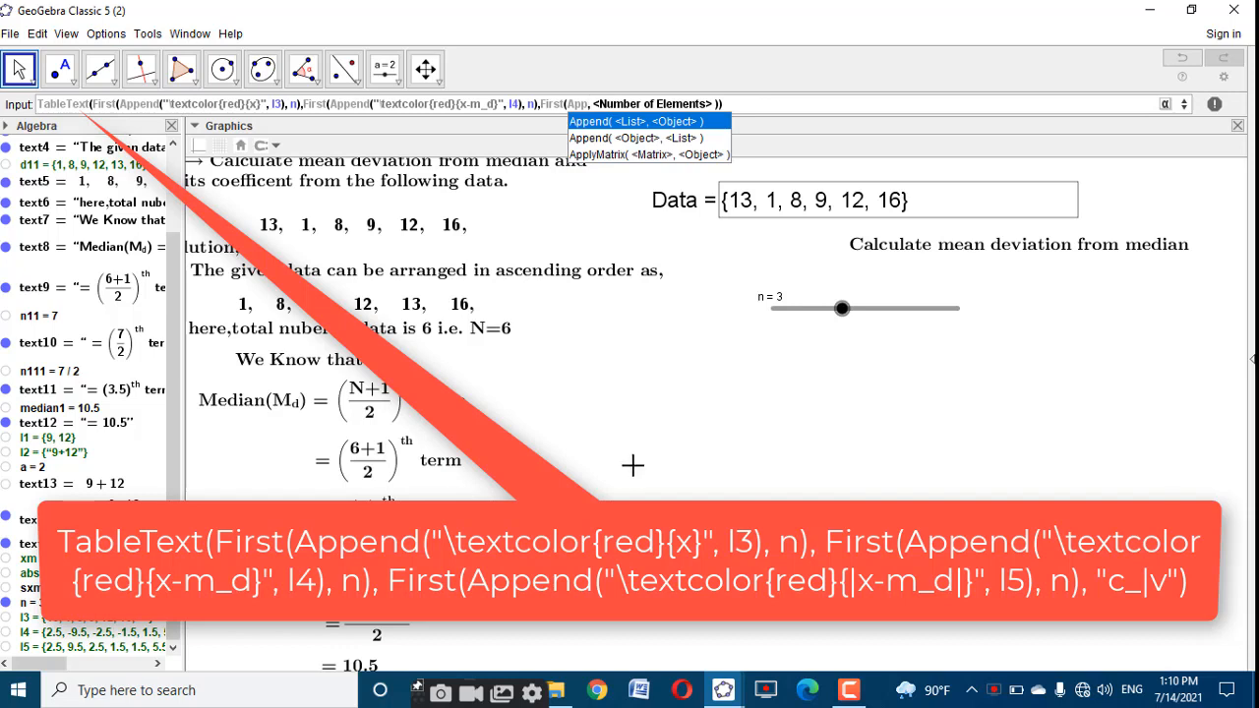
click(627, 139)
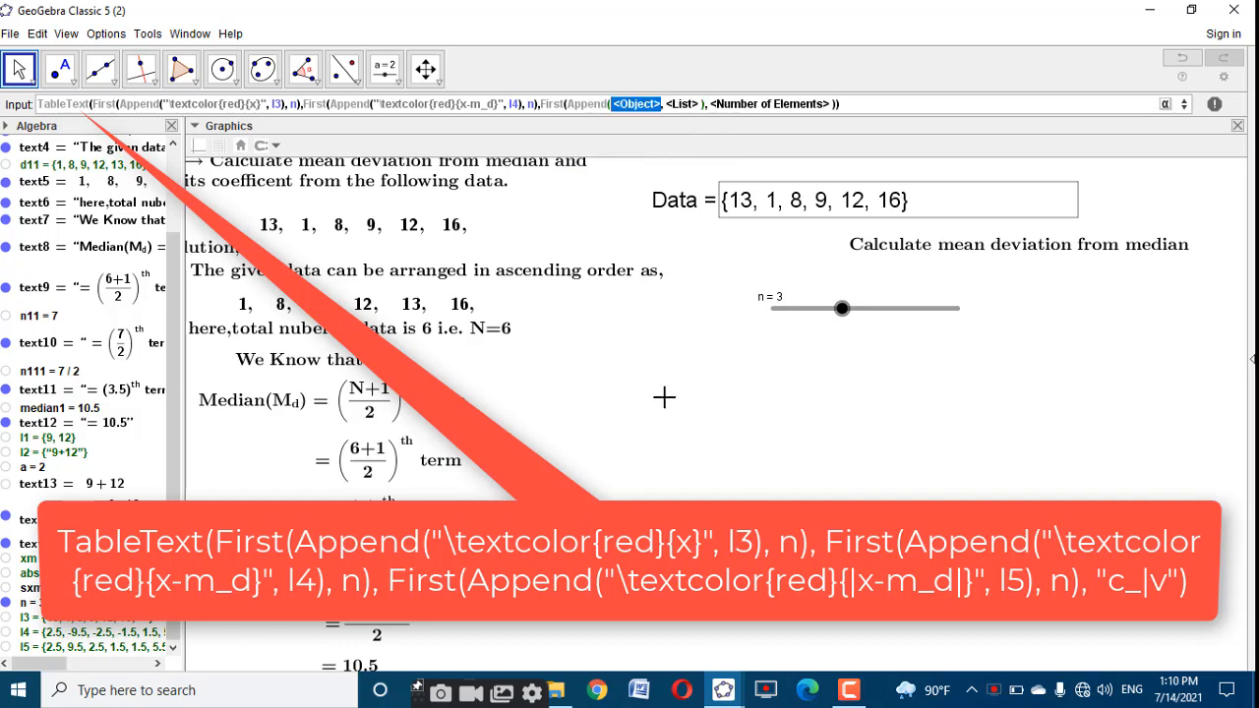
Enter "\textcolor{red}{|x-m_d|=}" as the header object of the third row's Append command
text("\)
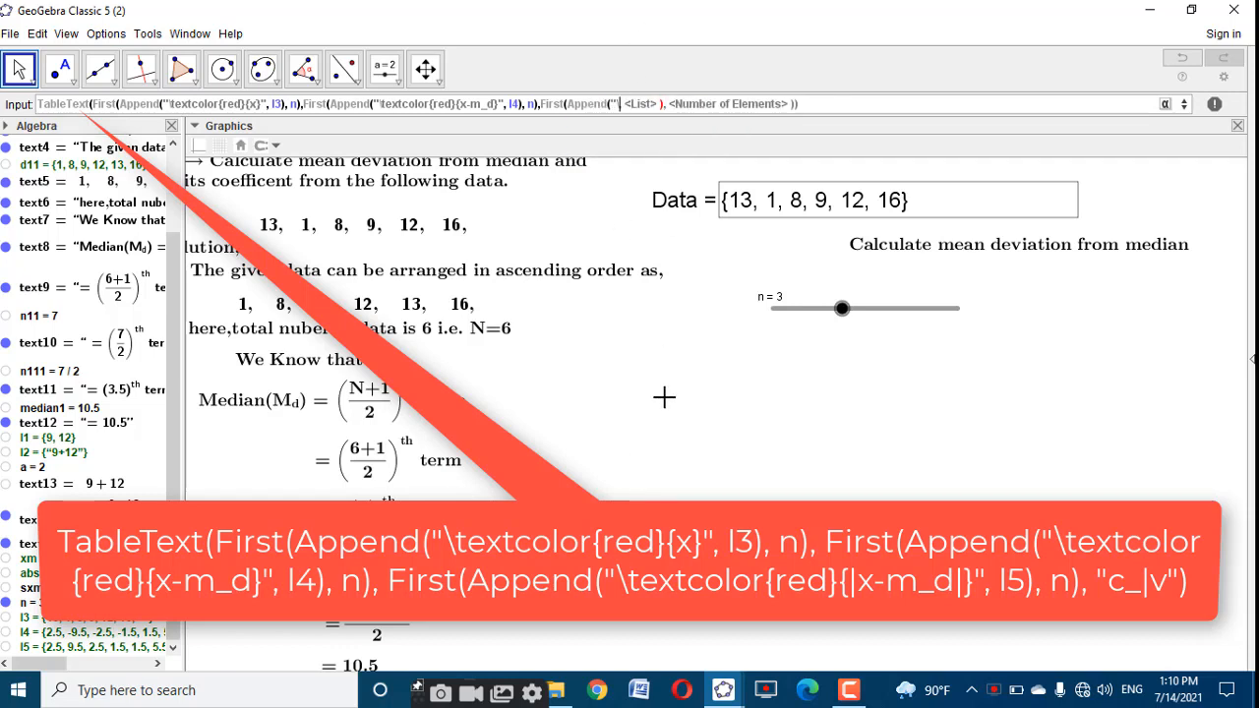
text(text)
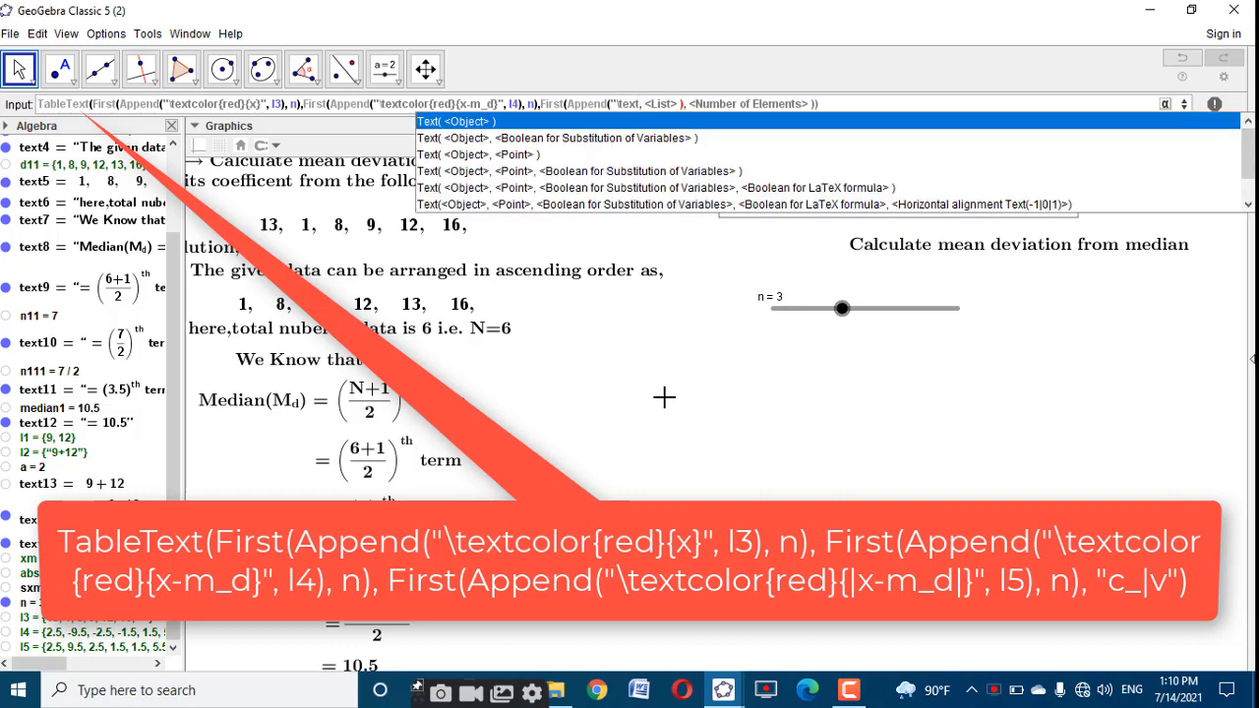
text(color)
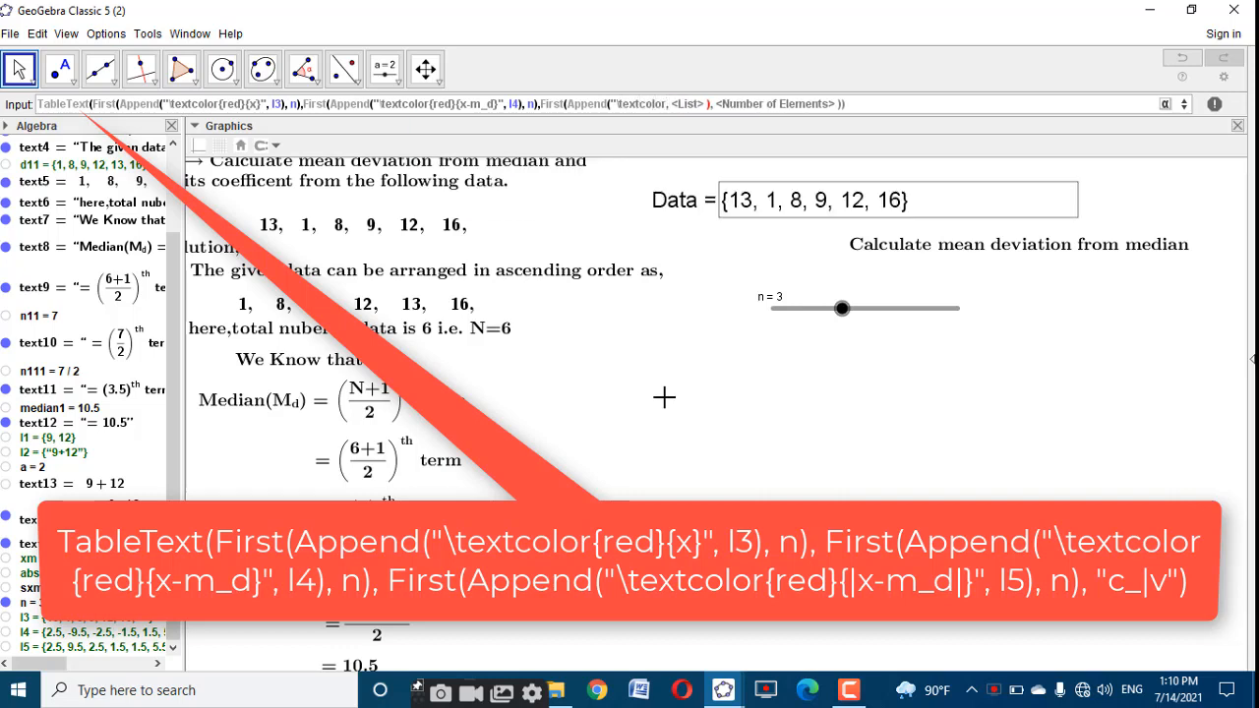
text({)
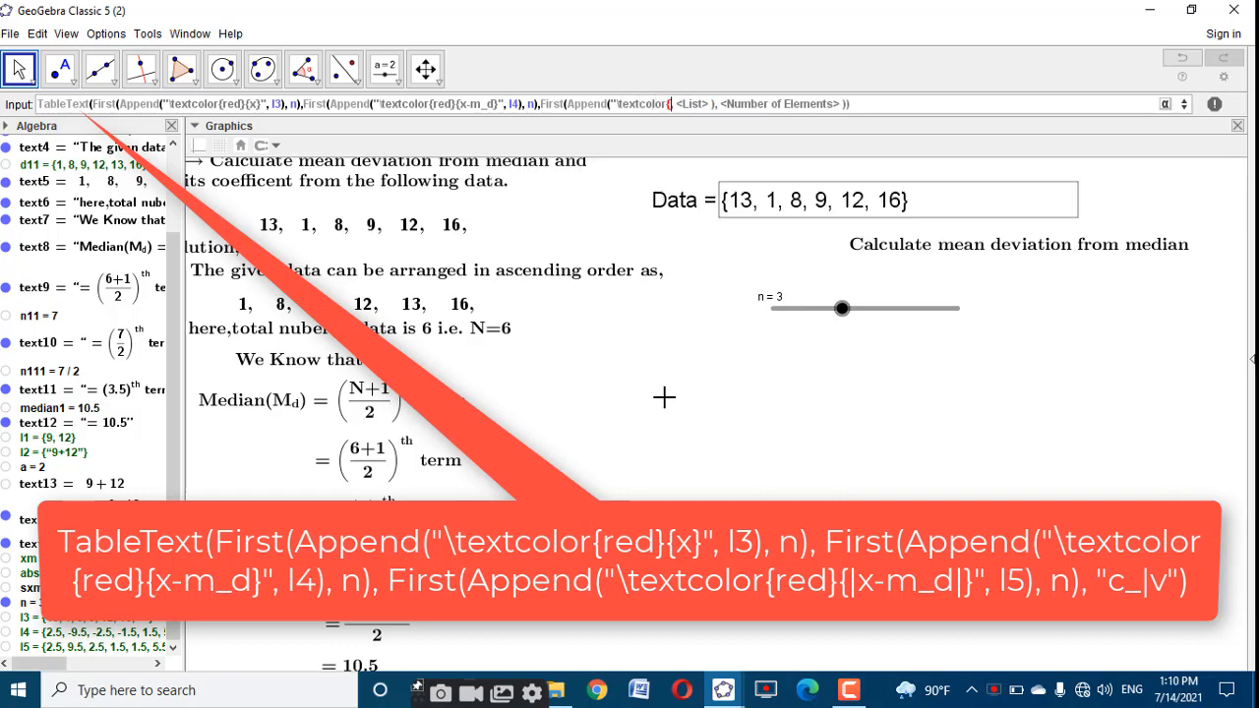
text(red}{)
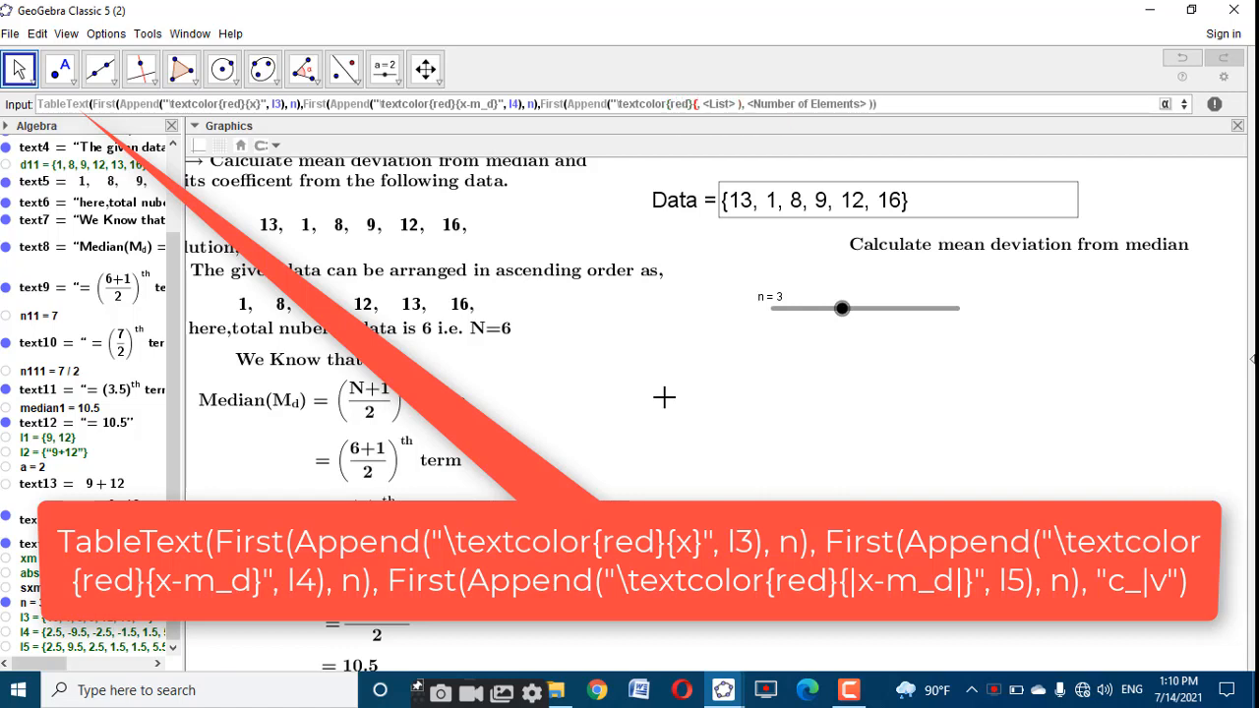
text(|)
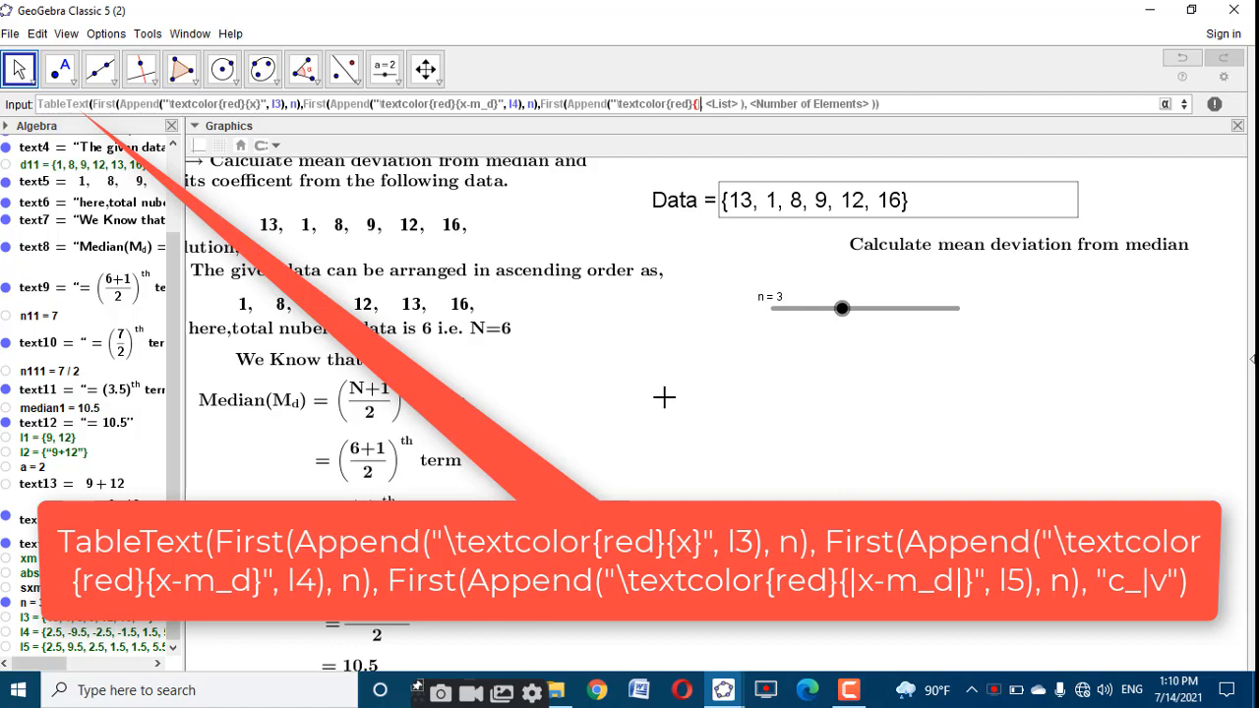
text(x-m_d)
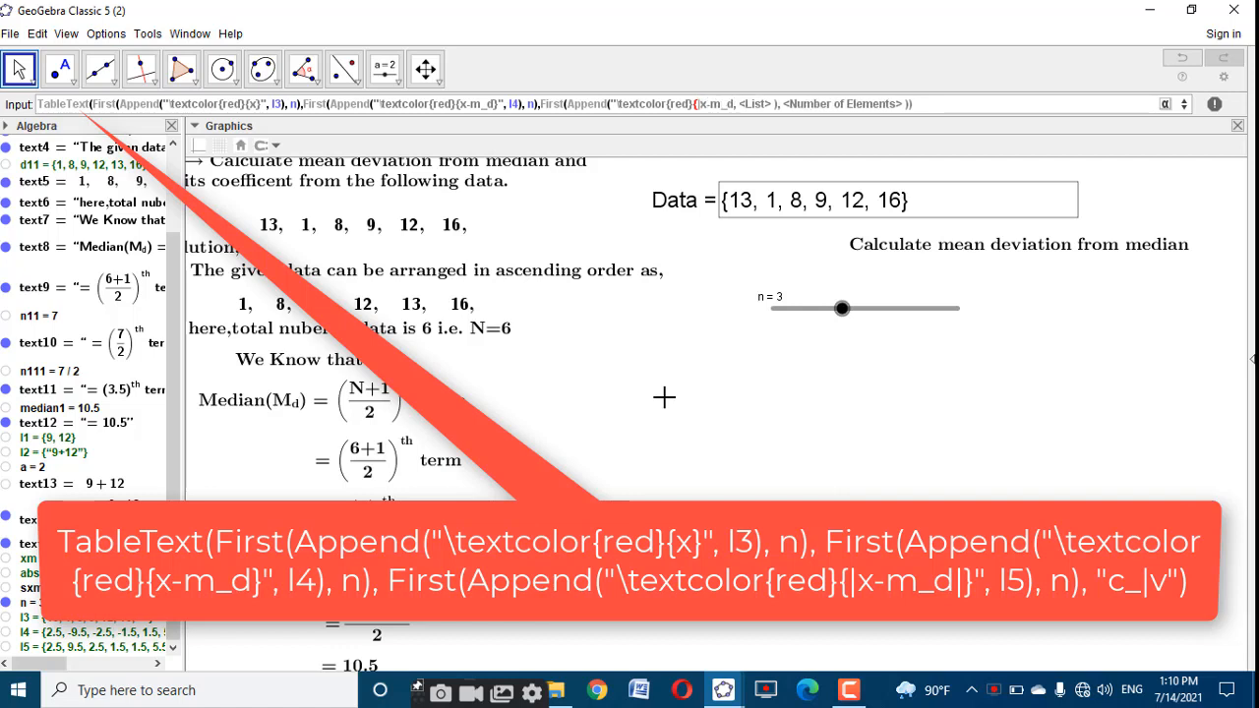
text(|})
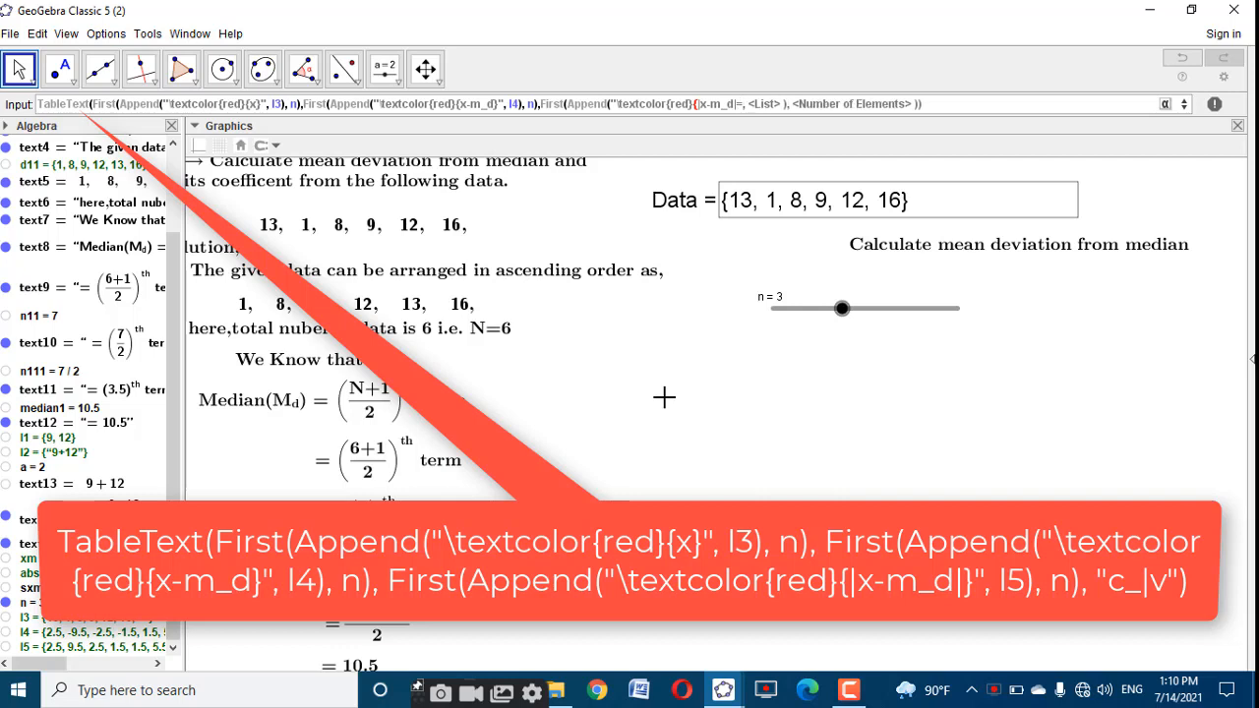
text(}")
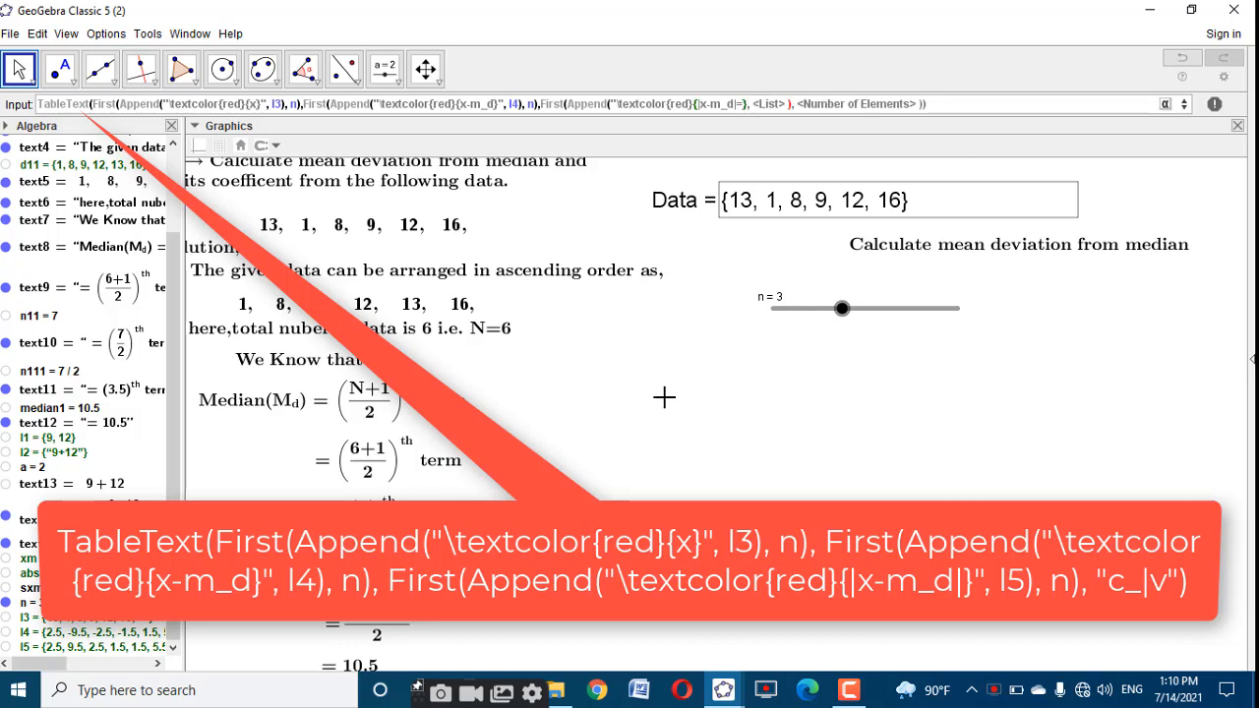
Add sxm after the third header, and fill in l5 as the list and n as the number of elements
text(sxm)
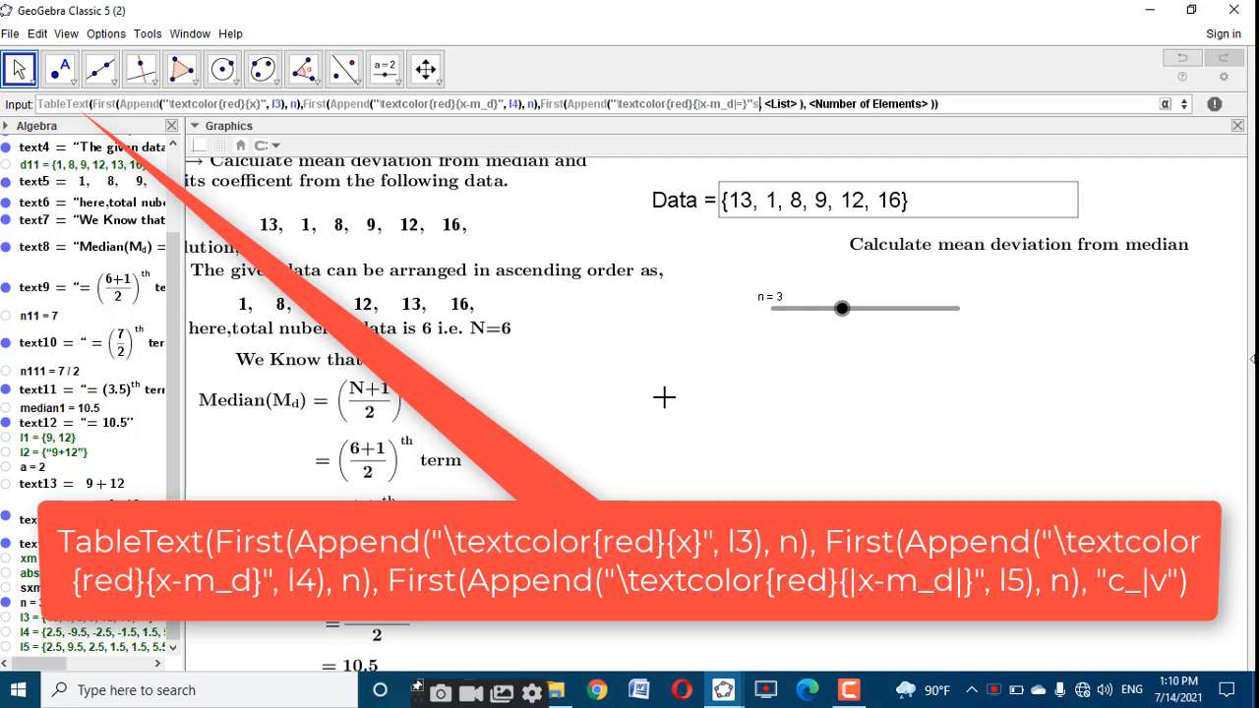
key(Tab)
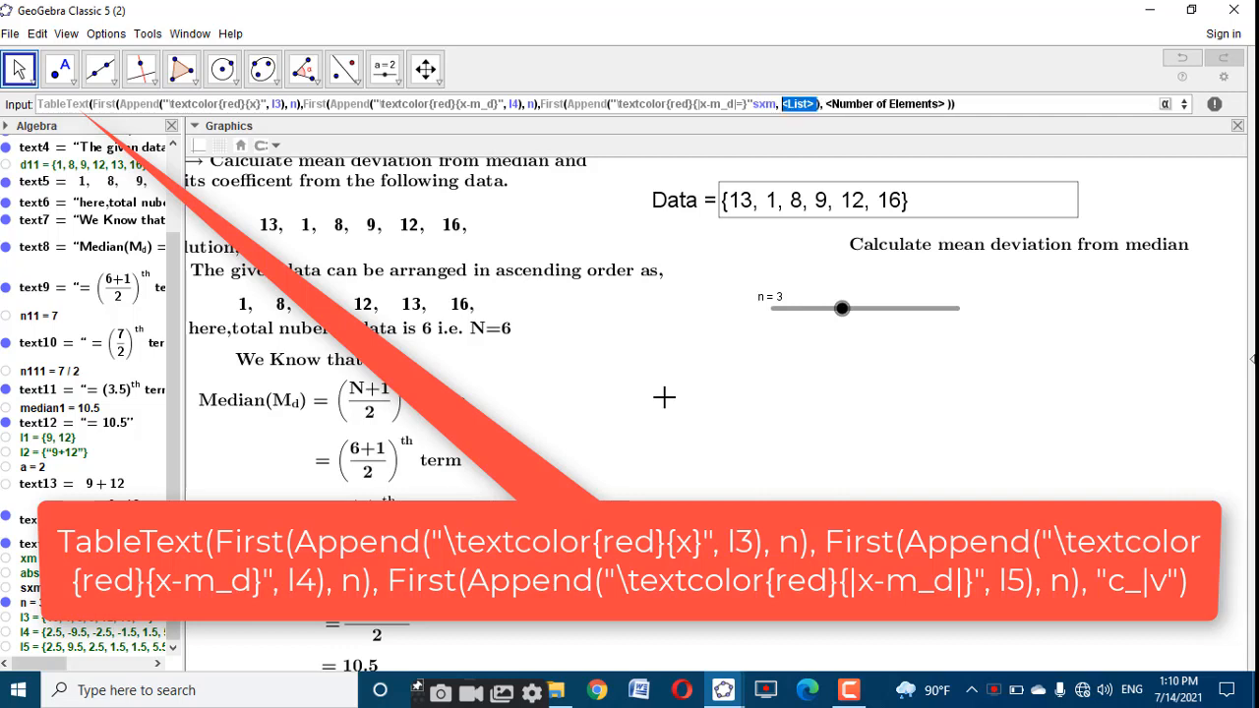
text(l5)
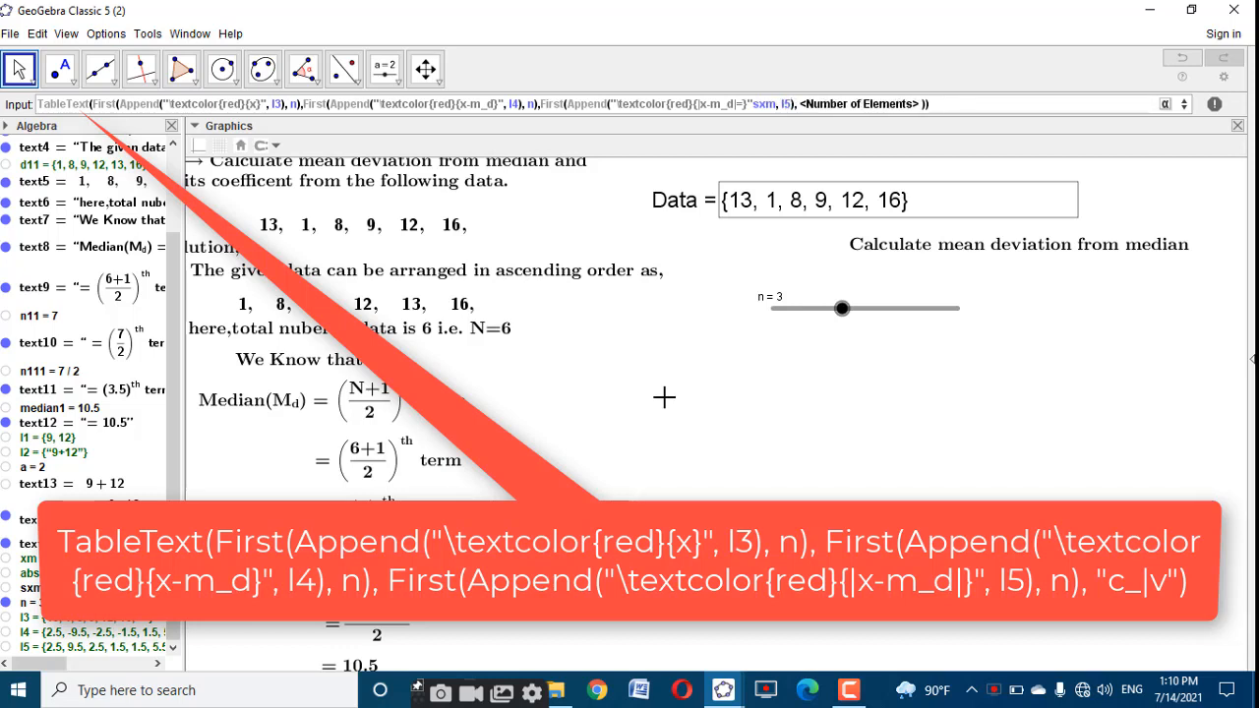
text()n)
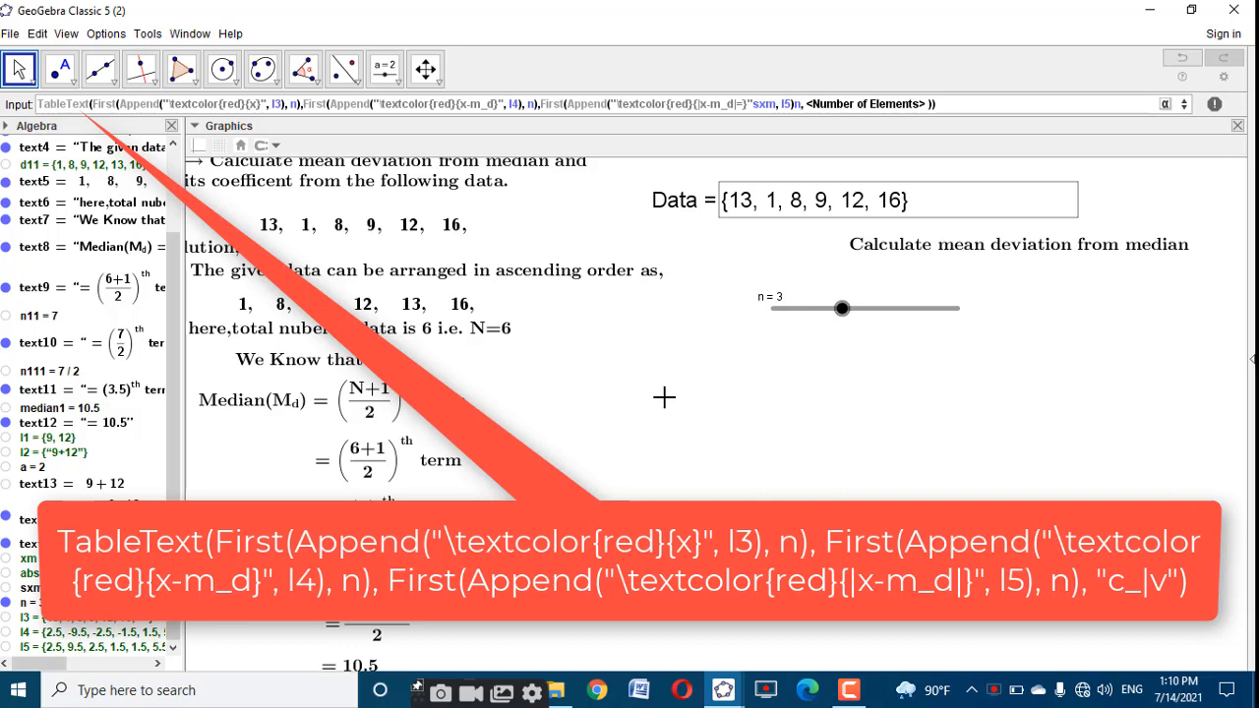
key(BackSpace)
key(Tab)
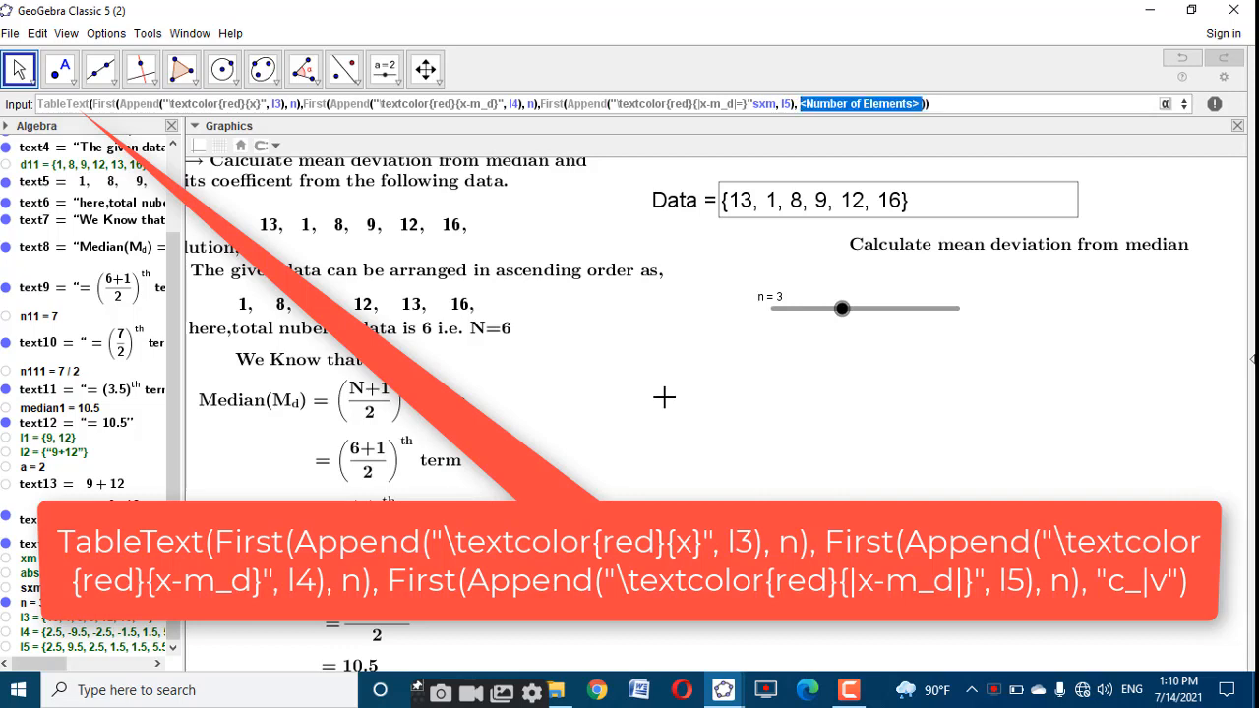
text(n))
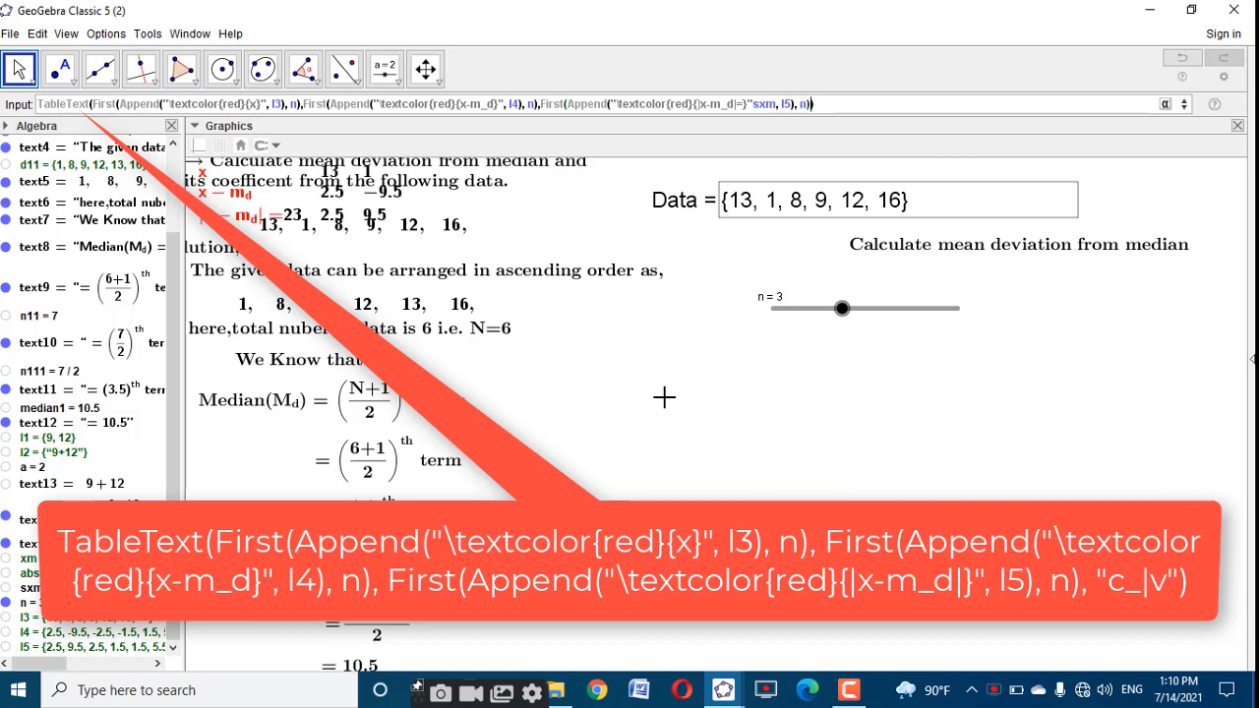
Add "rv" as the TableText alignment argument and create the table
text(,")
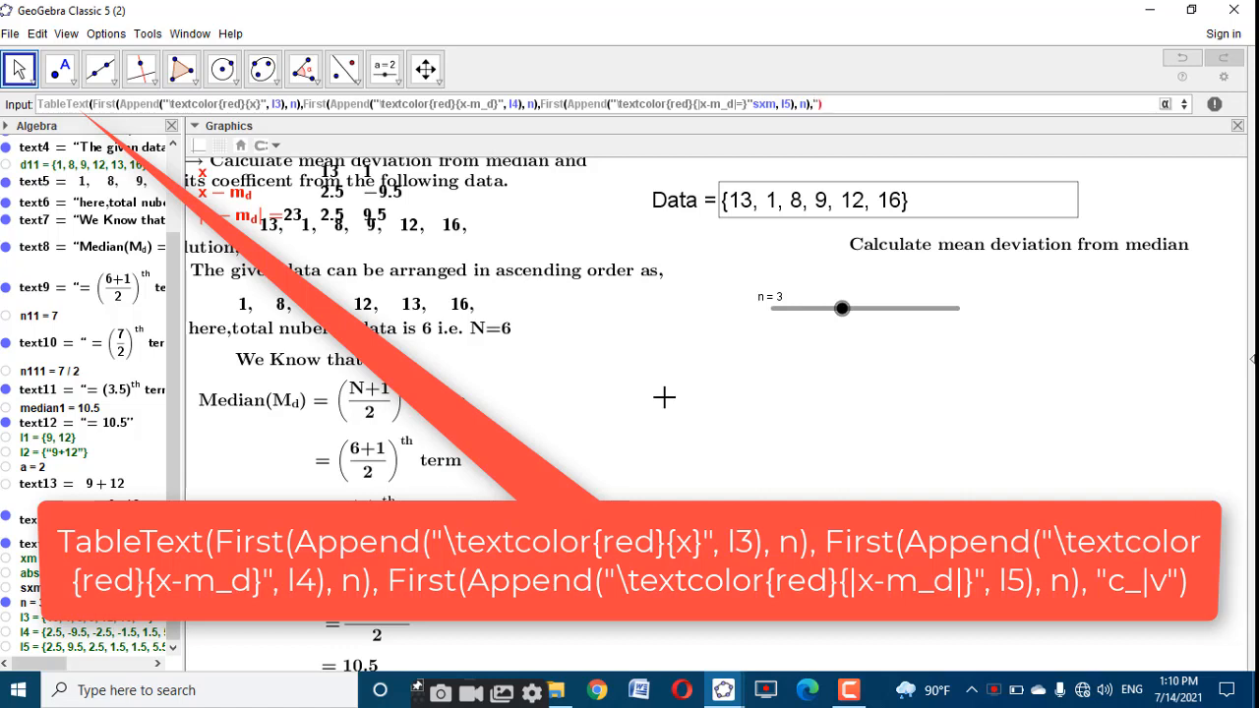
text(rv")
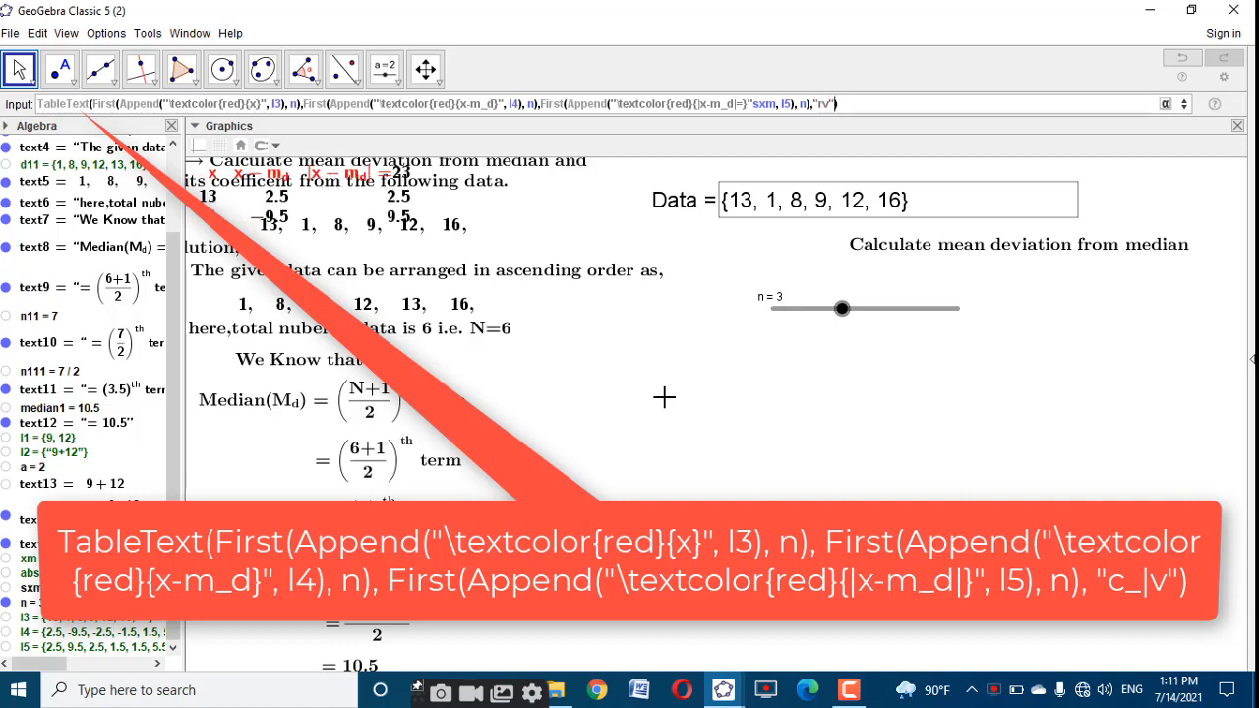
key(Return)
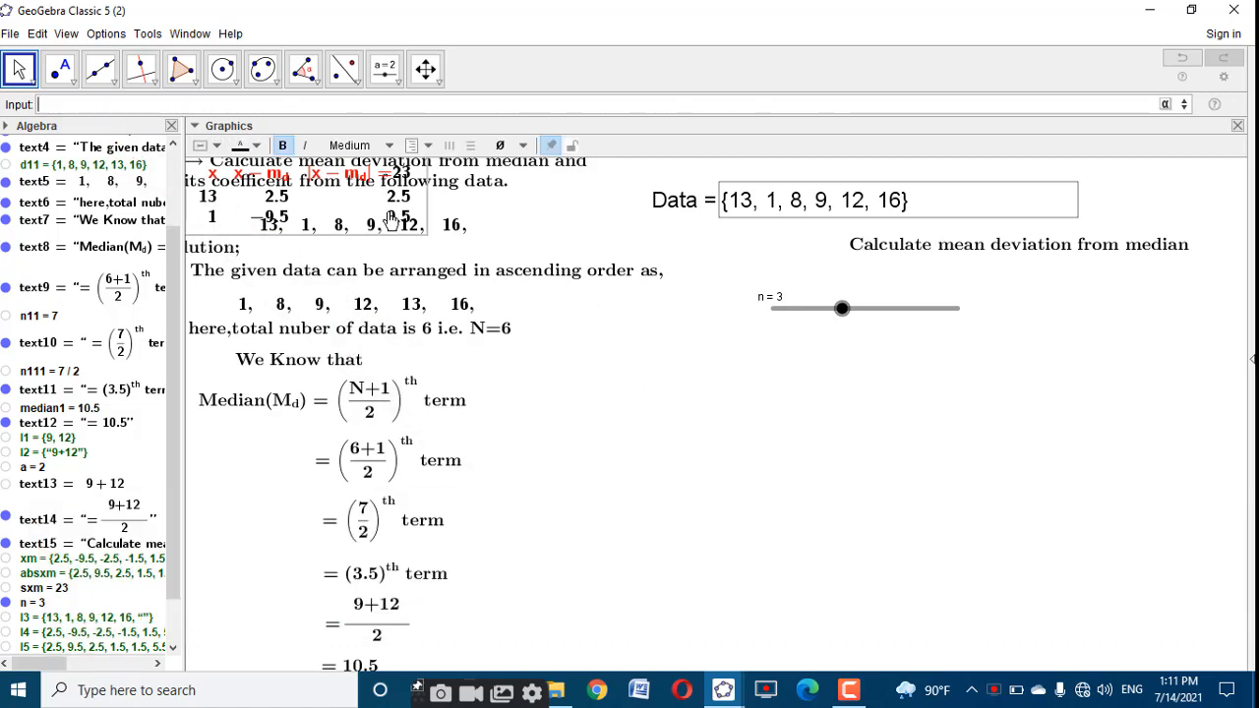
Move the new table just below the text "Calculate mean deviation from median" and place slider n beside it
drag(391, 221, 1086, 402)
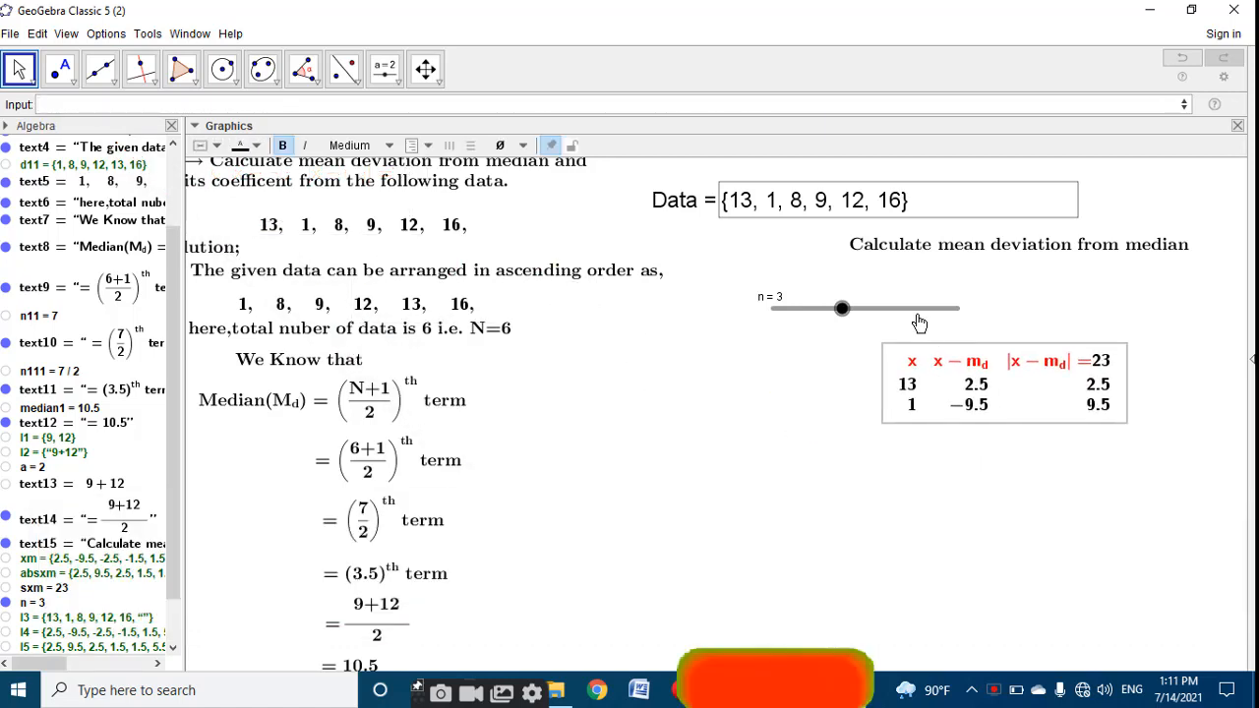
drag(919, 317, 778, 341)
drag(975, 385, 905, 325)
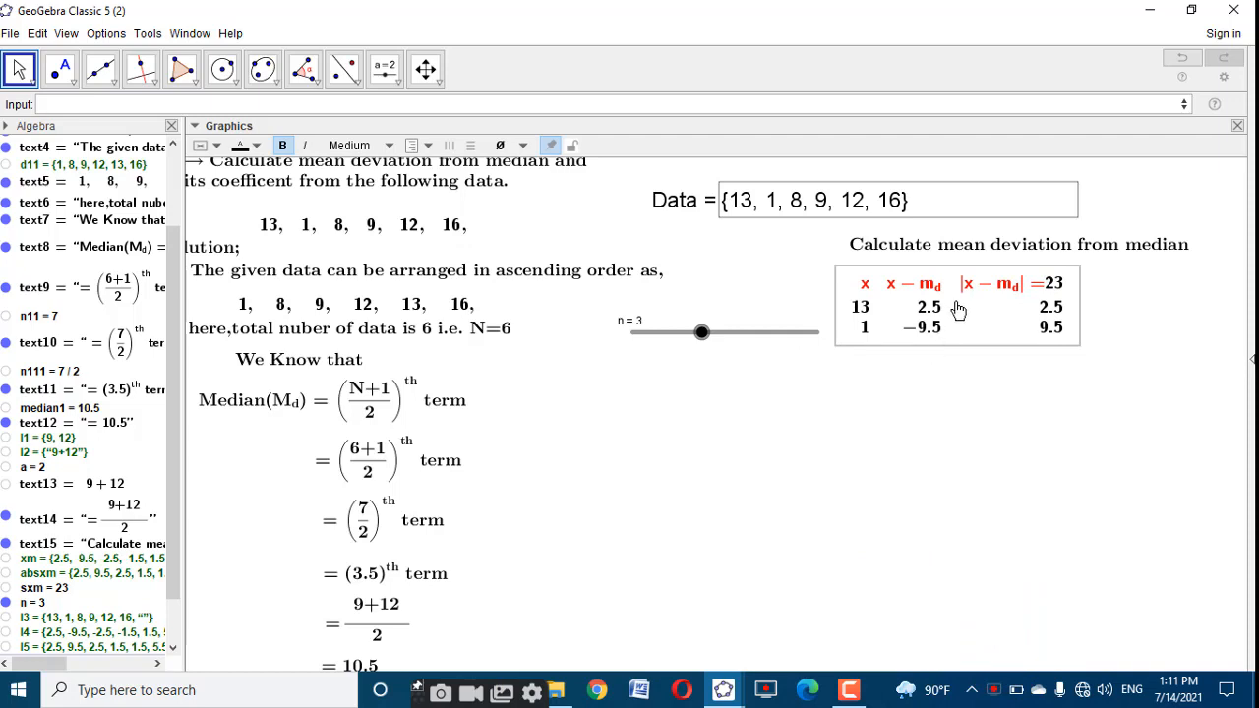
Redefine the table text by removing the equals sign and sxm, leaving "\textcolor{red}{|x-m_d|}" as the third header
scroll(158, 634, down, 2)
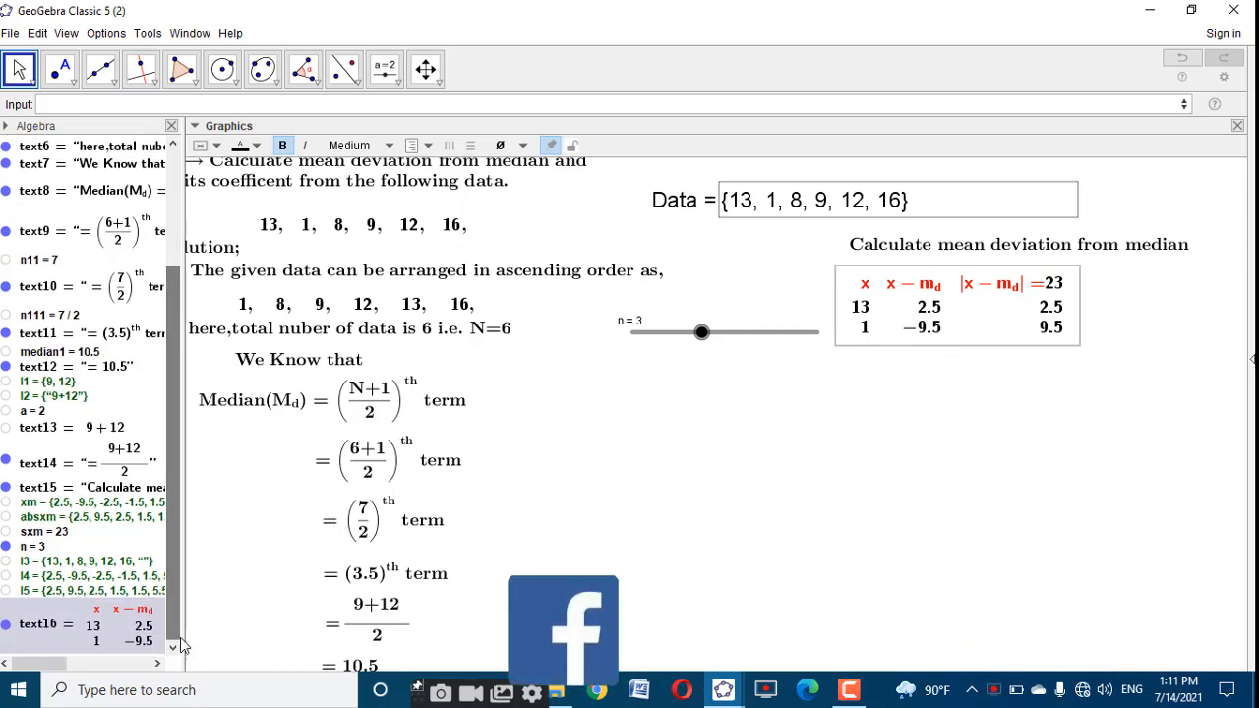
double_click(123, 639)
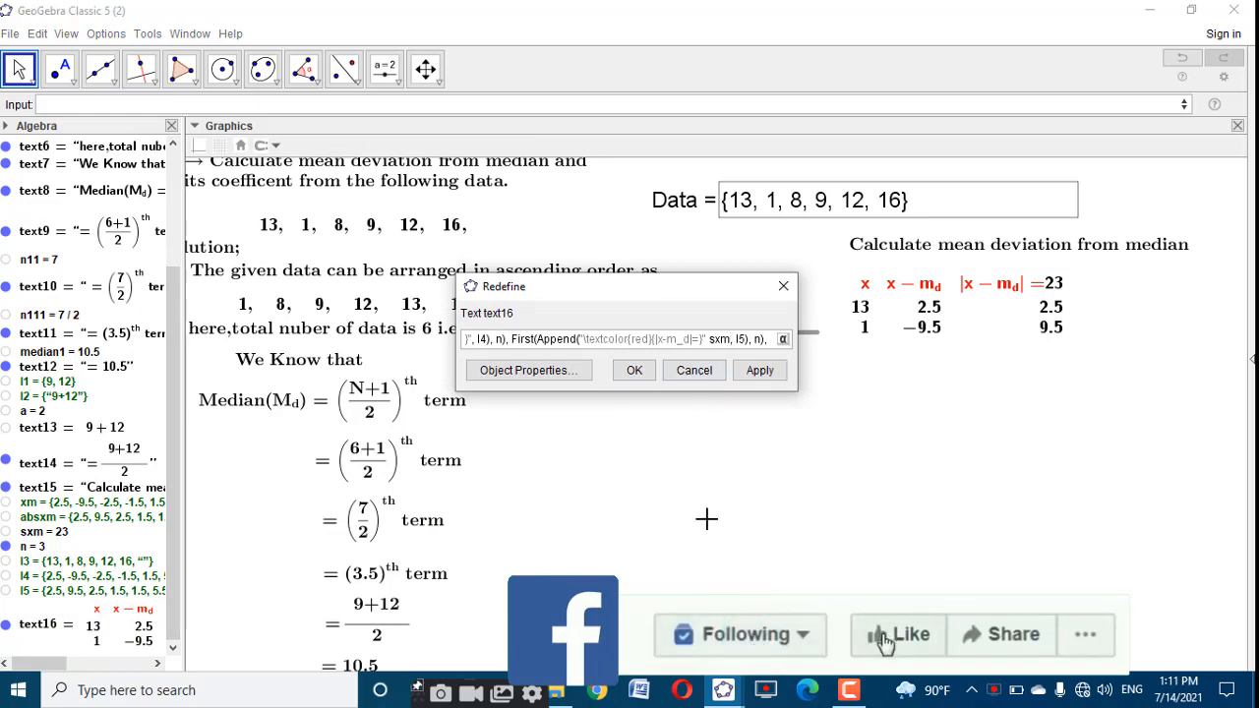
key(BackSpace)
key(BackSpace)
key(BackSpace)
key(BackSpace)
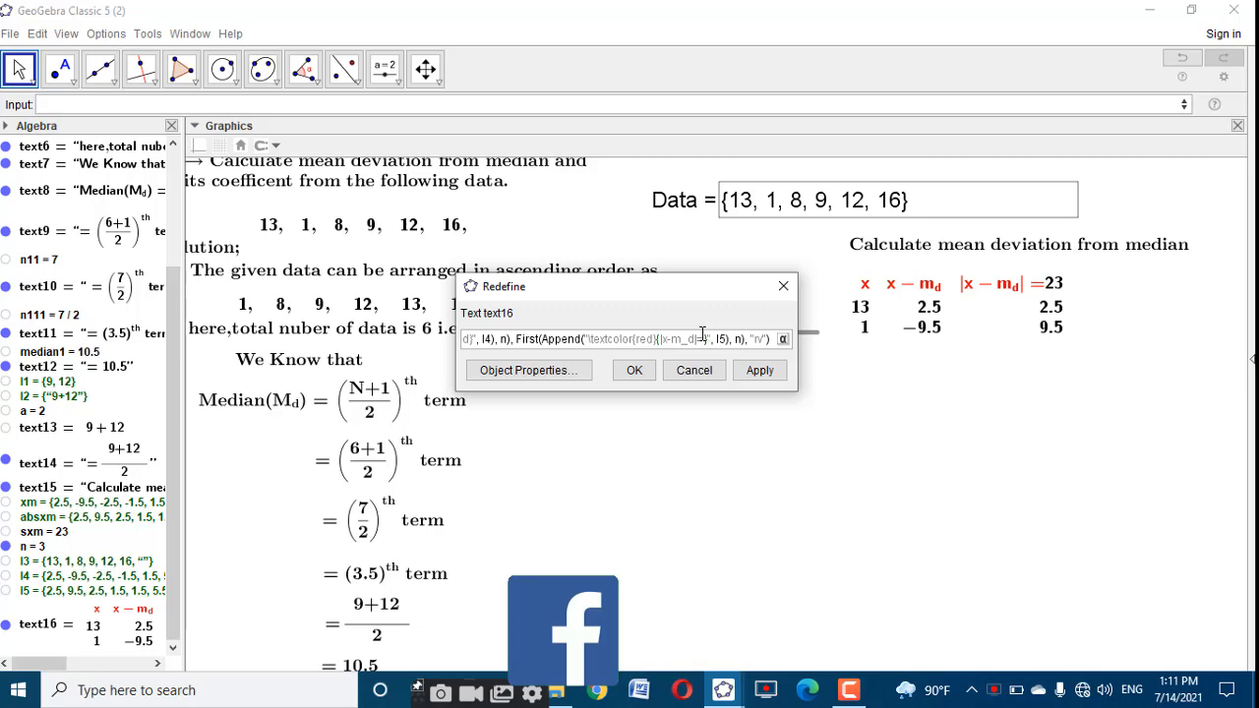
click(756, 369)
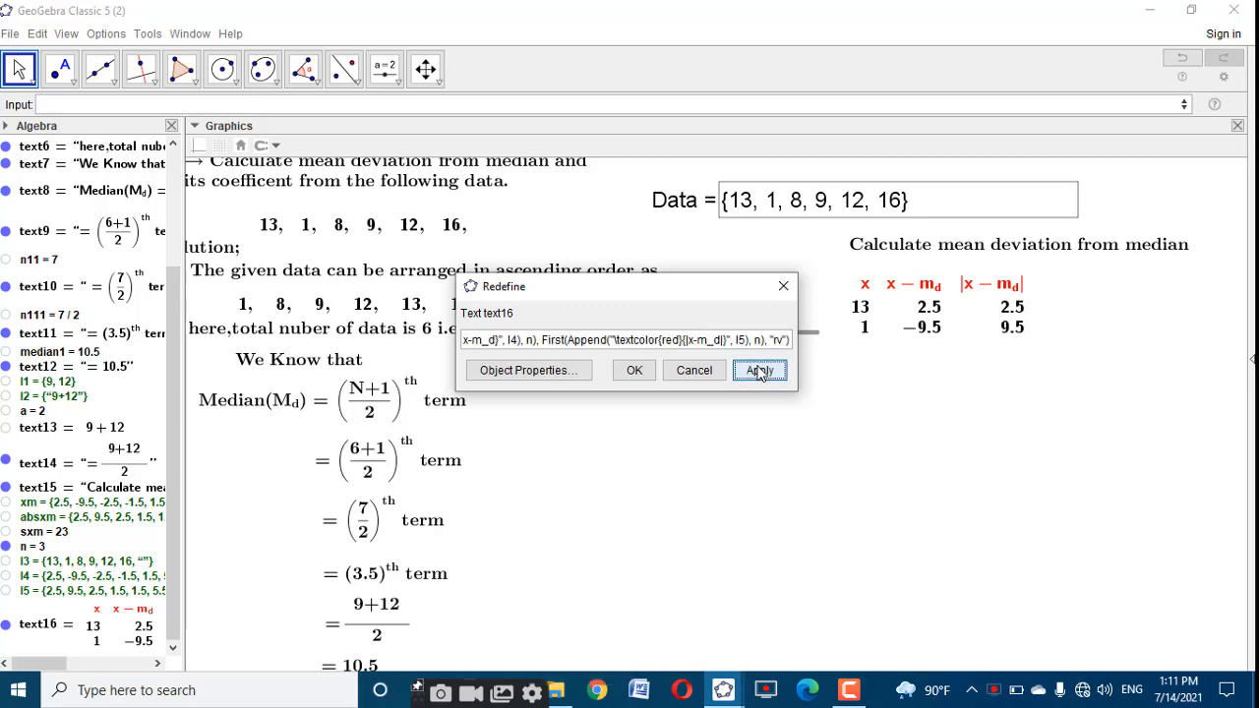
click(783, 288)
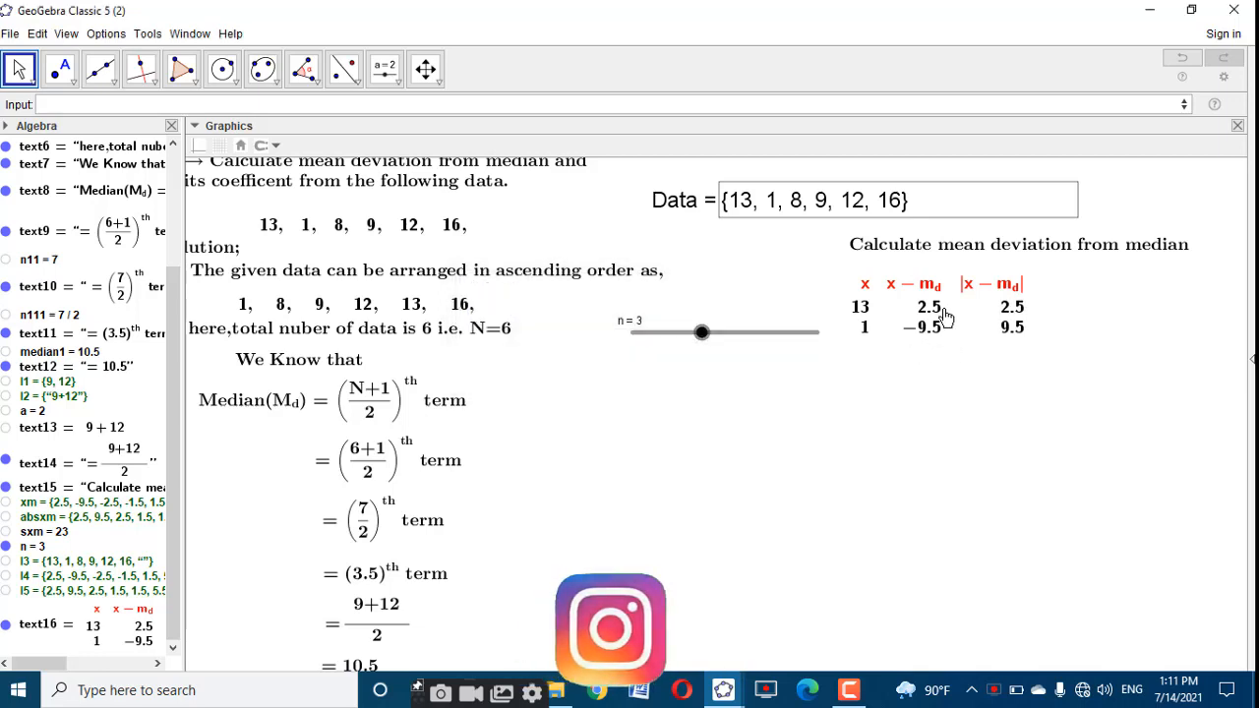
Shift the table slightly to the right and give it horizontal and vertical grid lines
drag(947, 319, 986, 320)
key(Escape)
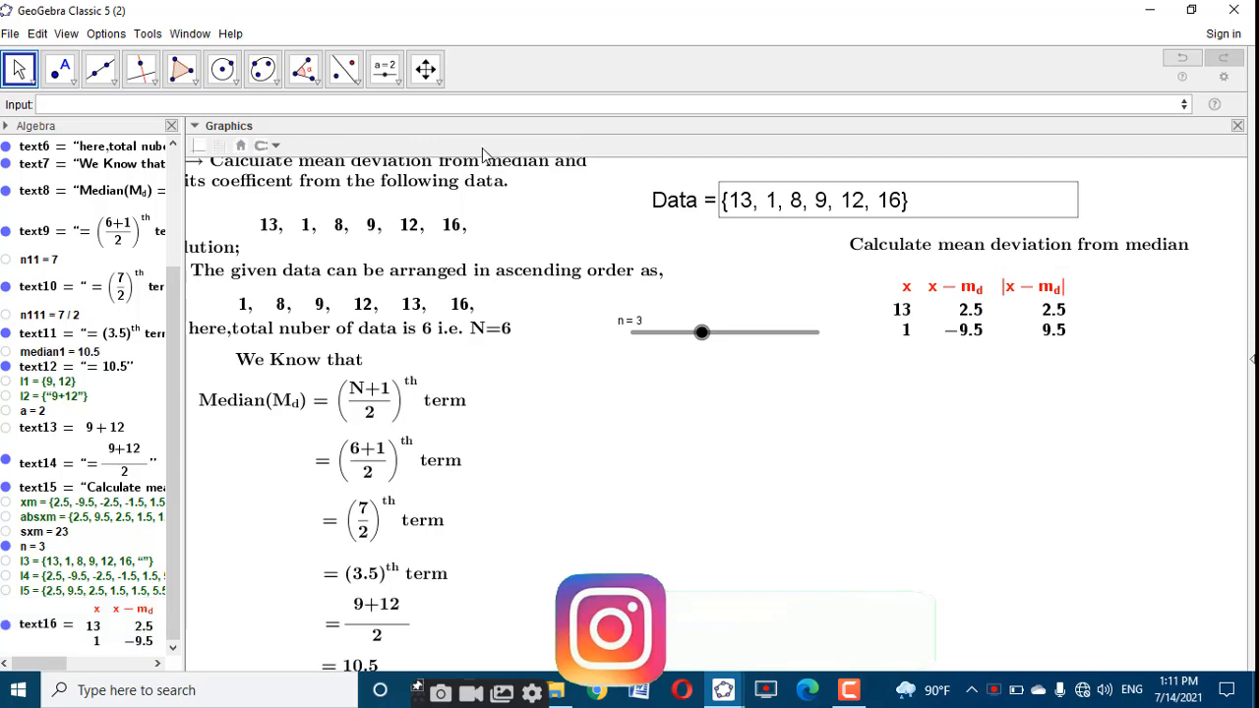
click(874, 330)
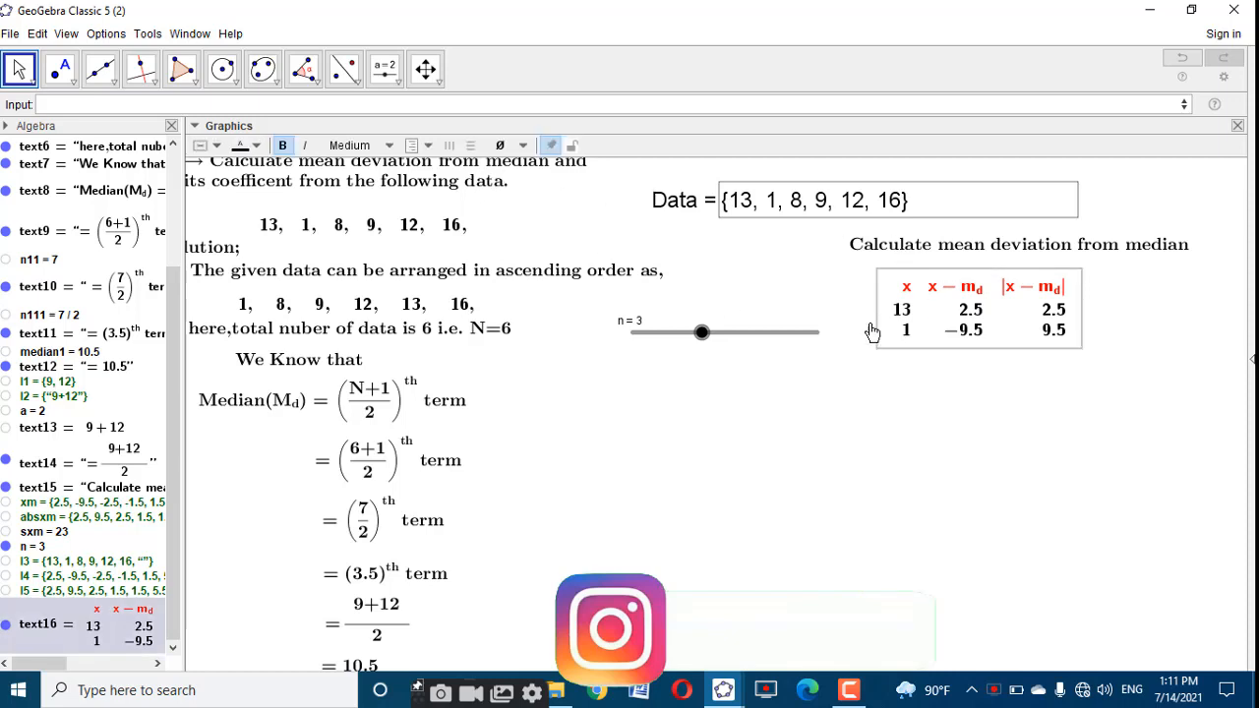
click(484, 147)
click(952, 348)
click(450, 145)
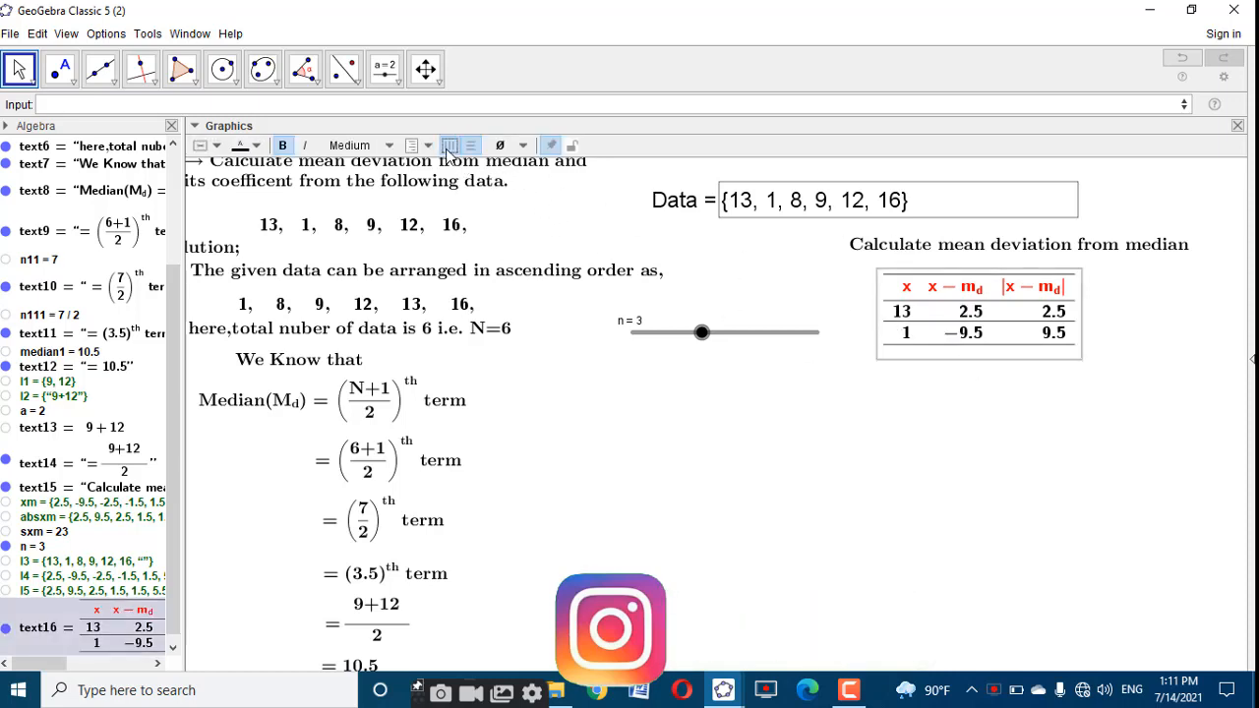
click(912, 337)
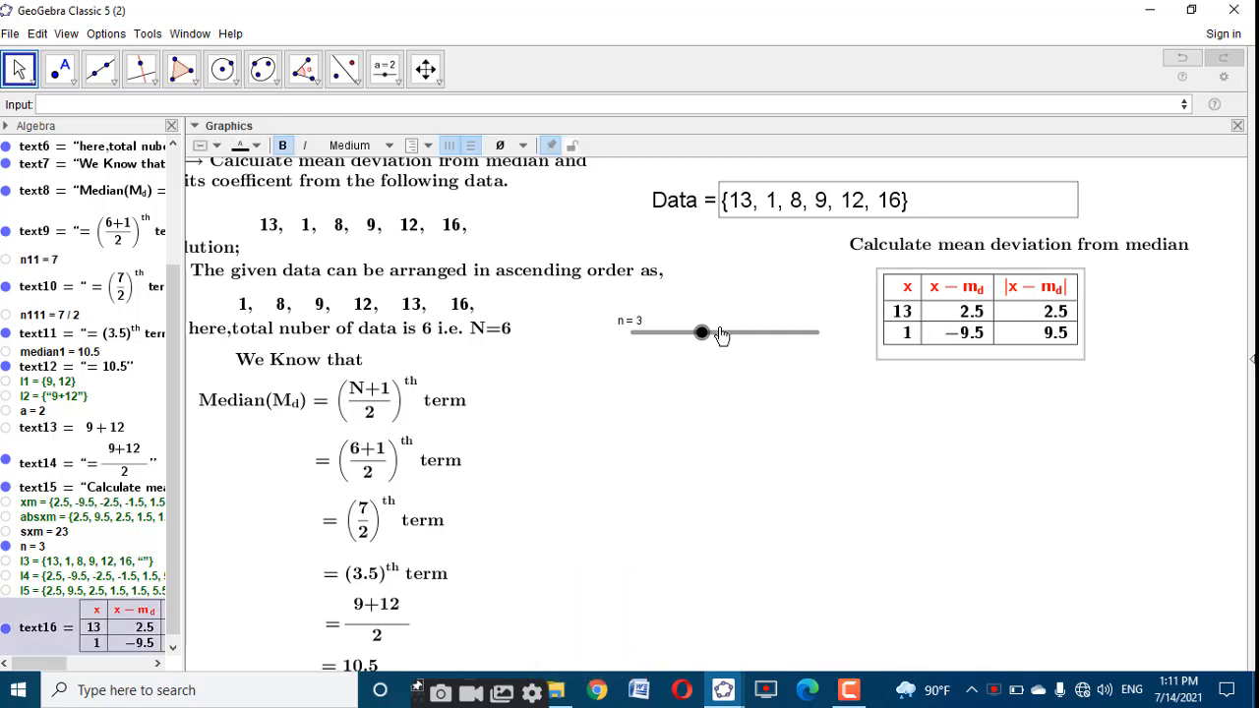
Centre-align the table's contents and set slider n to 8
click(415, 146)
click(421, 167)
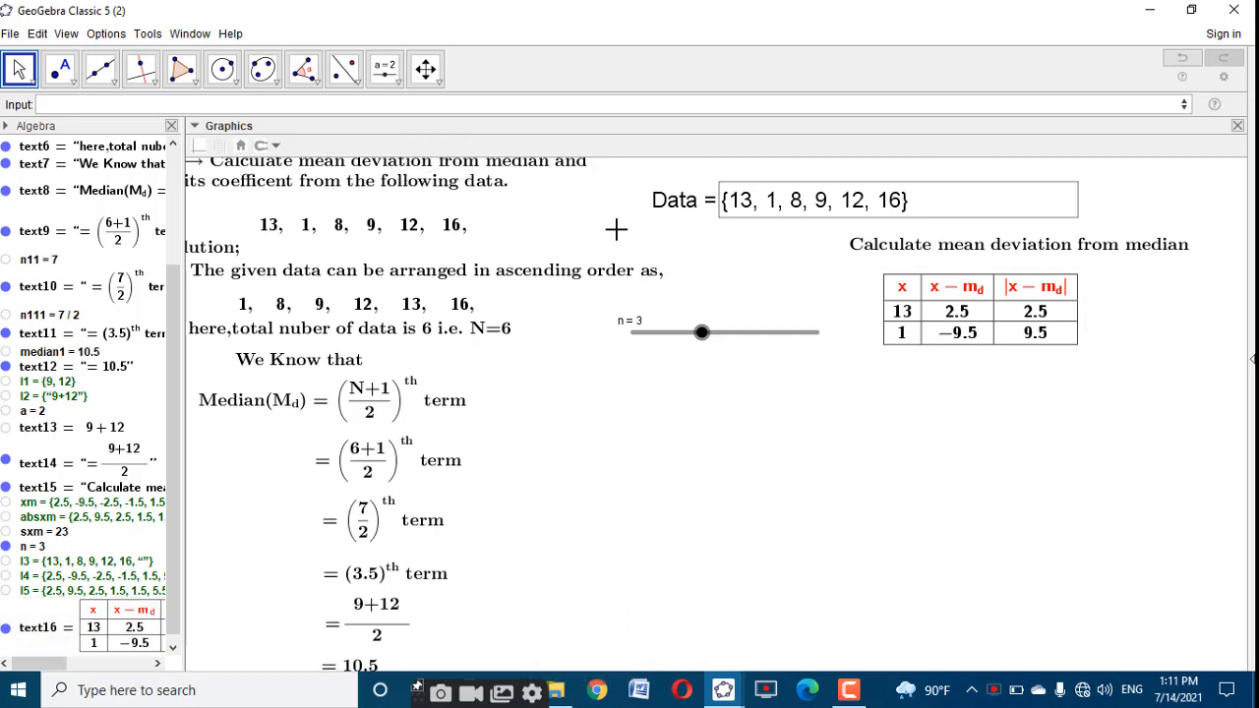
click(991, 307)
drag(701, 333, 816, 332)
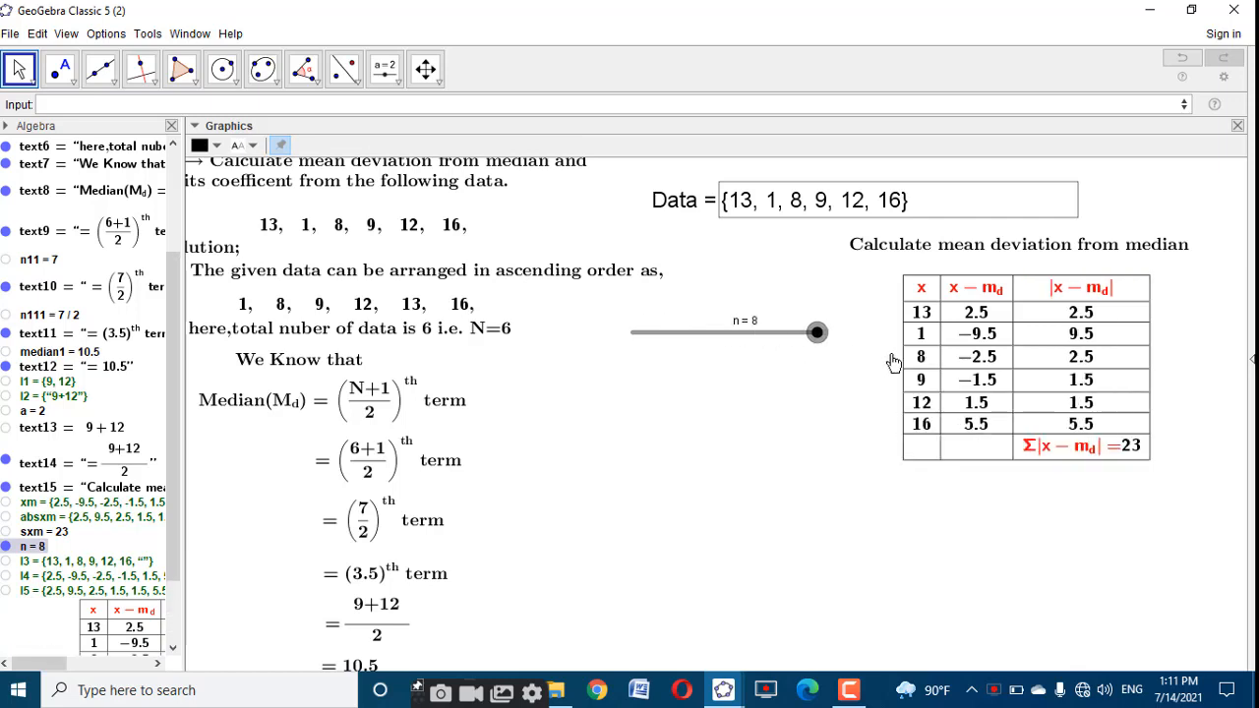
Shift the deviation table slightly up and to the left, closer to the heading "Calculate mean deviation from median"
drag(1055, 368, 1046, 358)
click(787, 423)
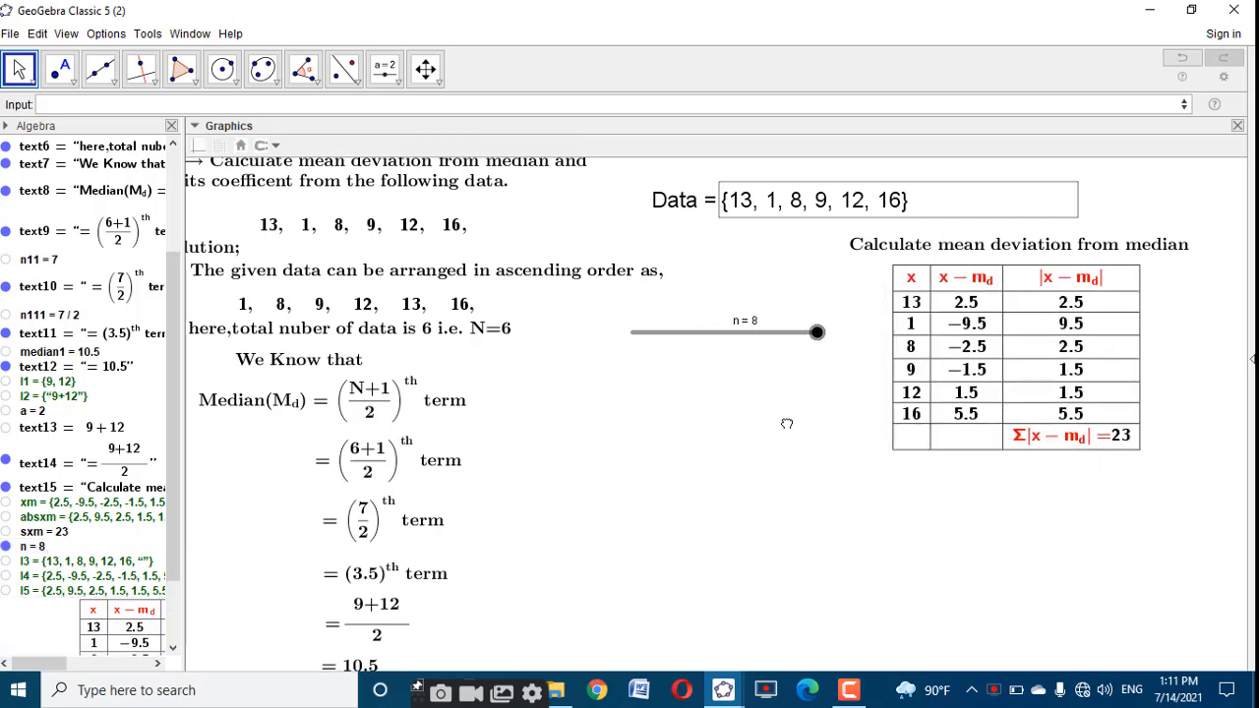
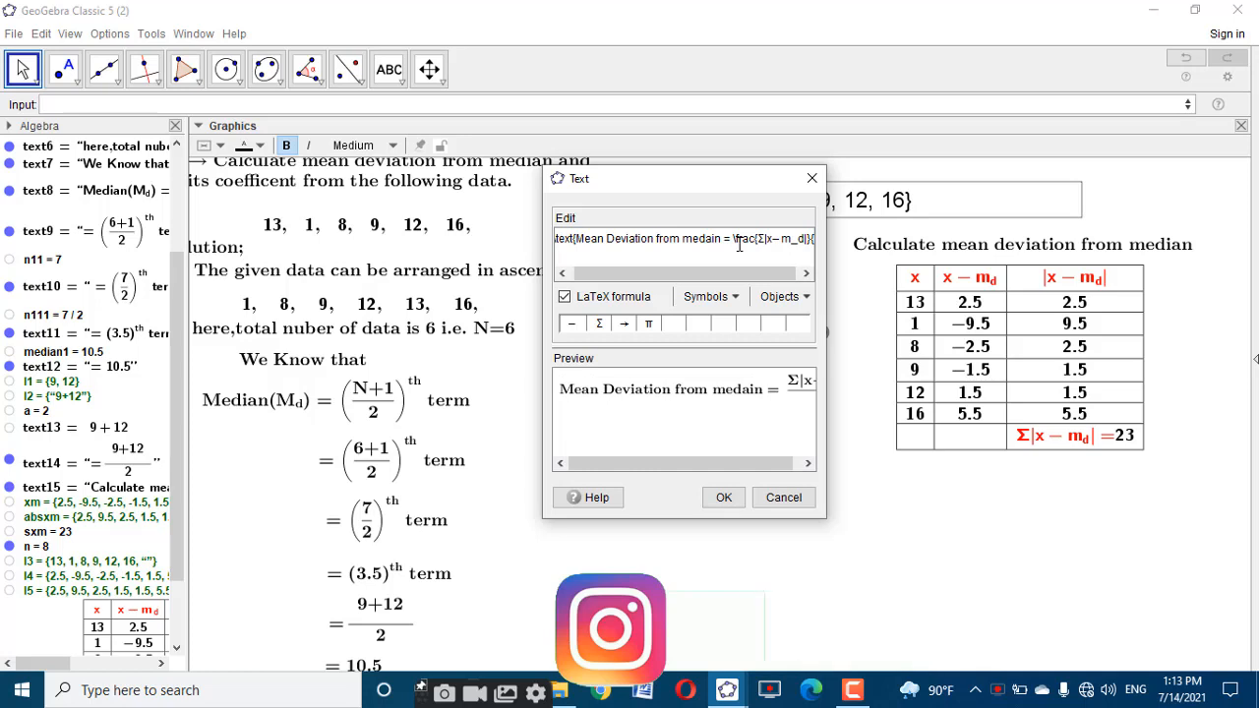
Complete the LaTeX formula text "Mean Deviation from medain = \frac{Σ|x−m_d|}{N" with N as denominator and place it just below the table
text(N)
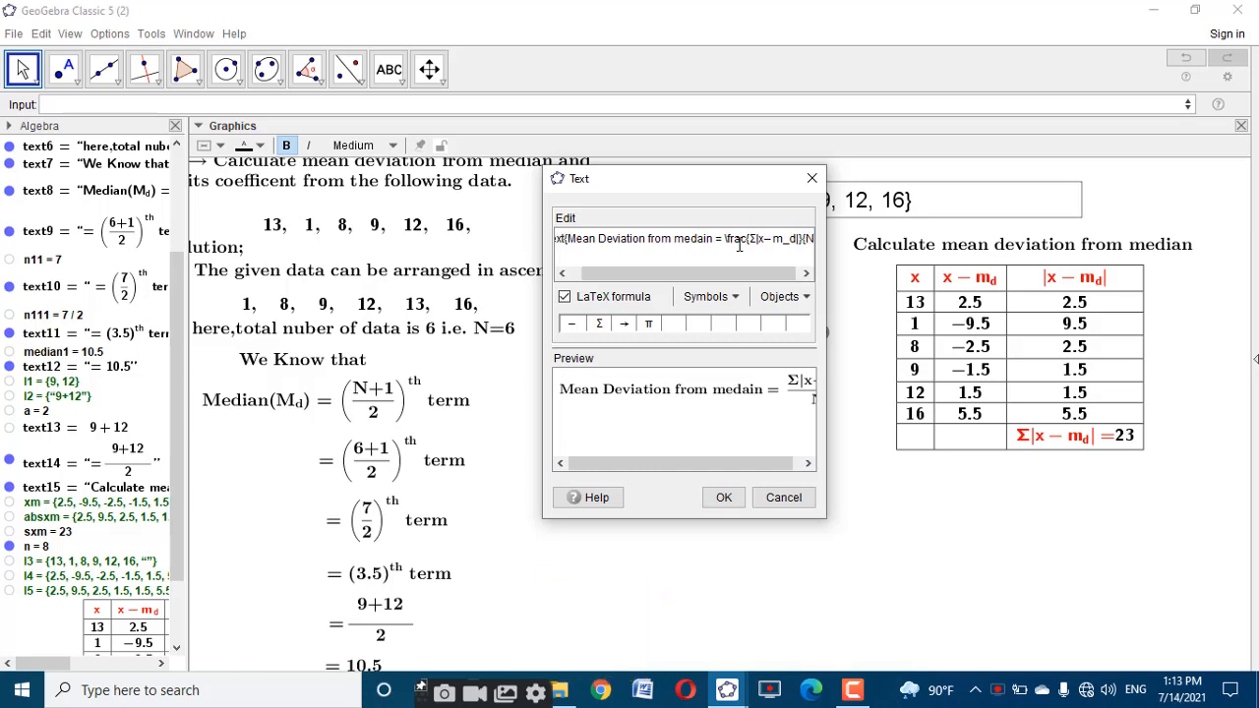
click(723, 497)
drag(797, 561, 872, 479)
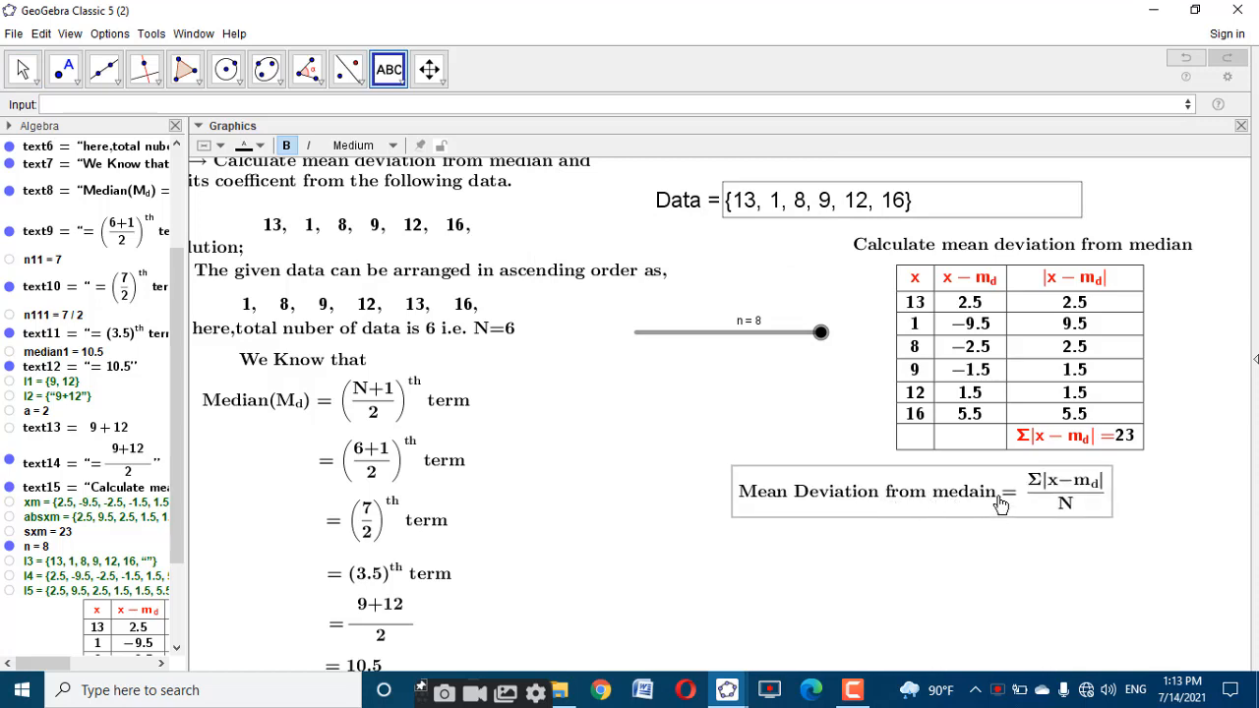
drag(1000, 504, 1013, 502)
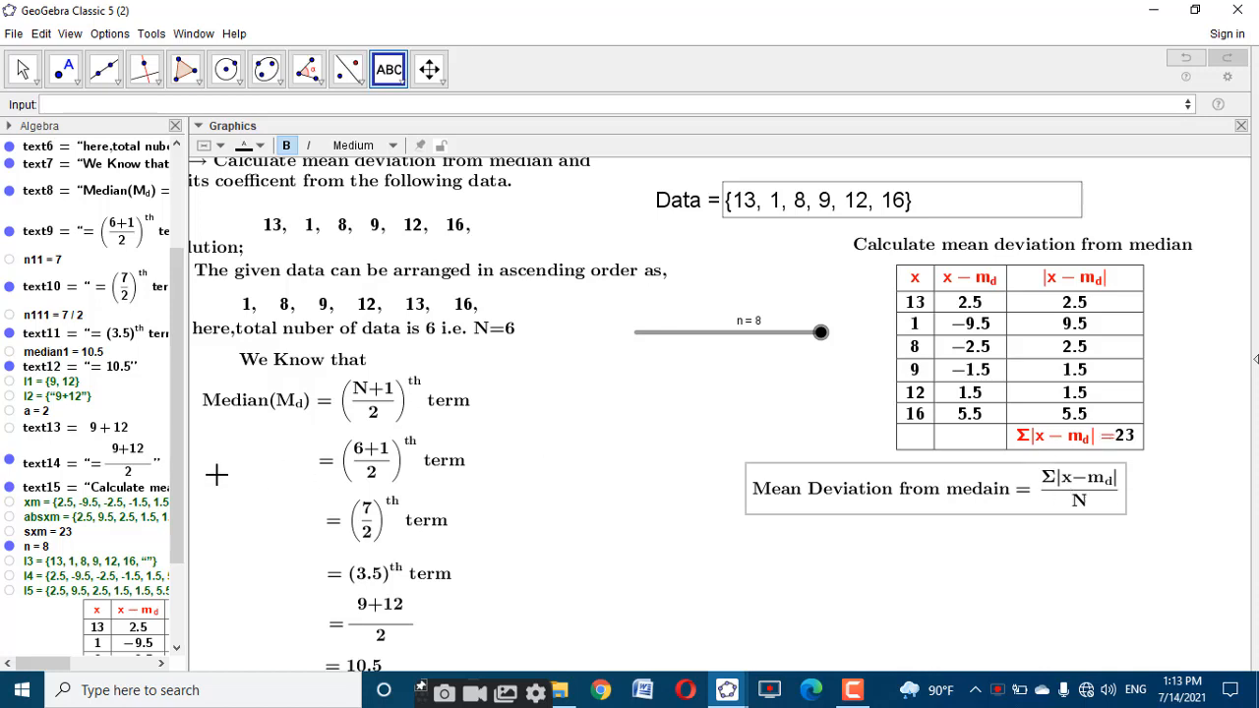
Define a new number as sxm/n1 to compute the mean deviation
scroll(101, 605, down, 3)
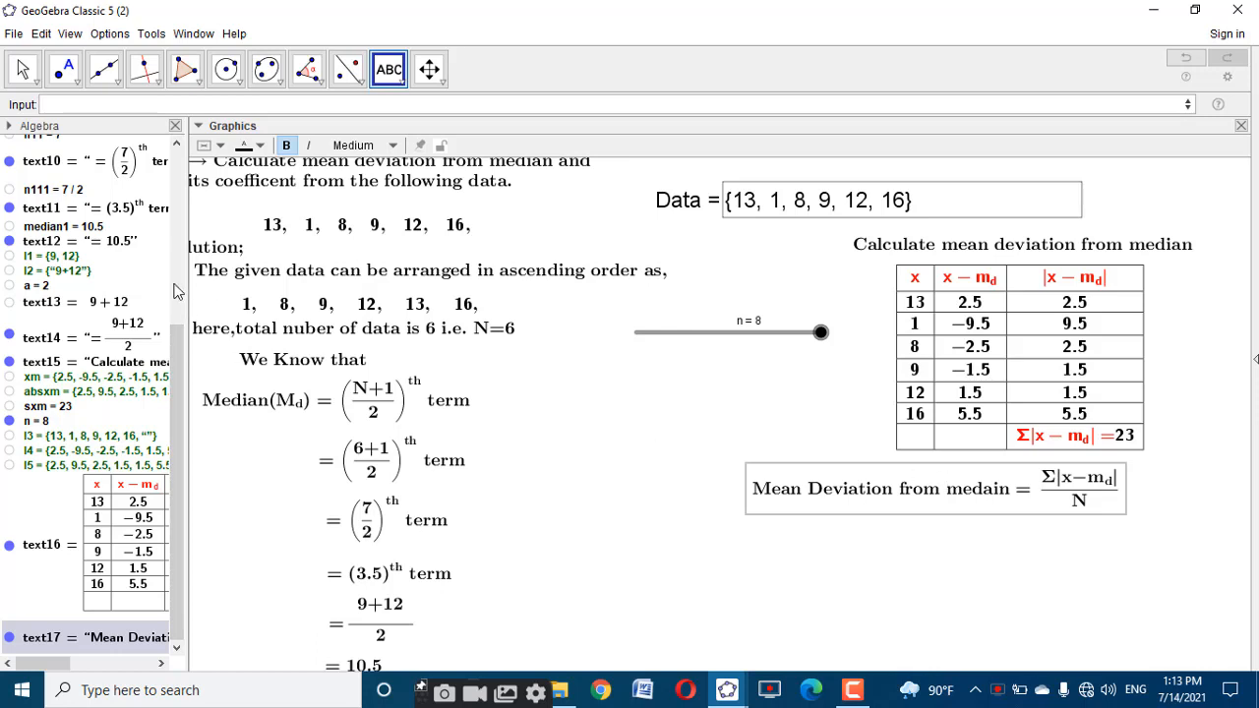
click(147, 105)
text(sx)
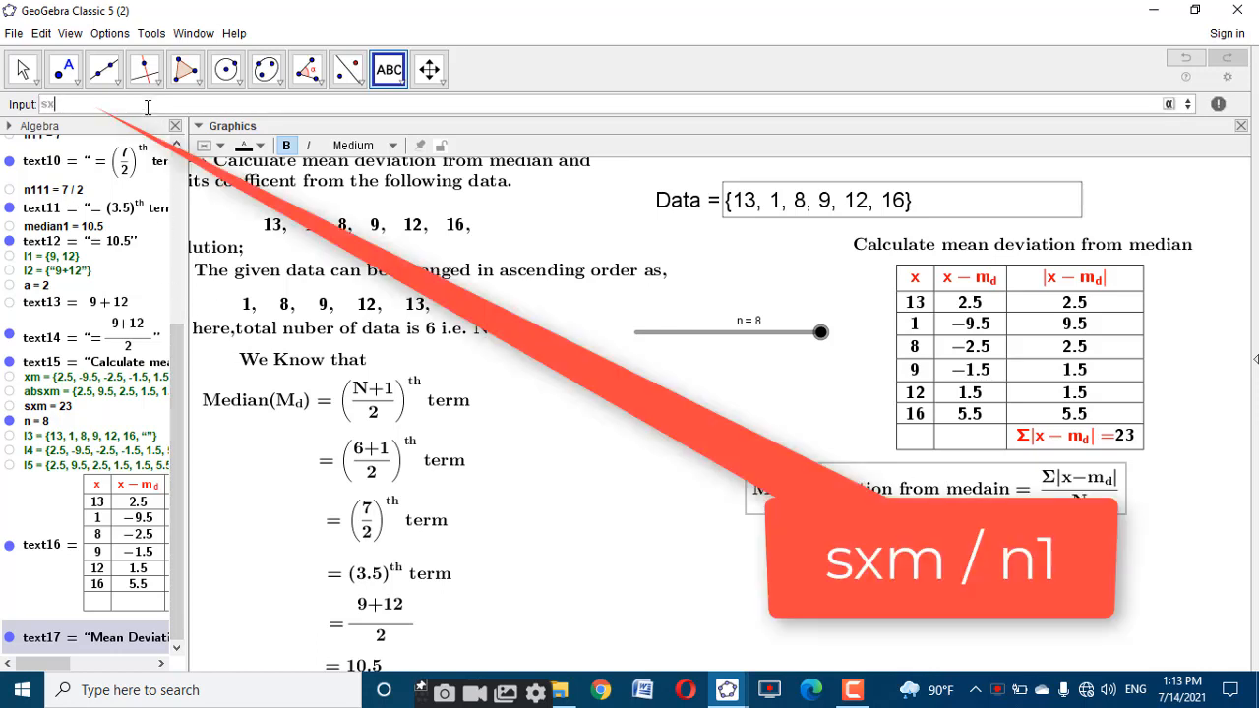
text(m/n1)
key(Return)
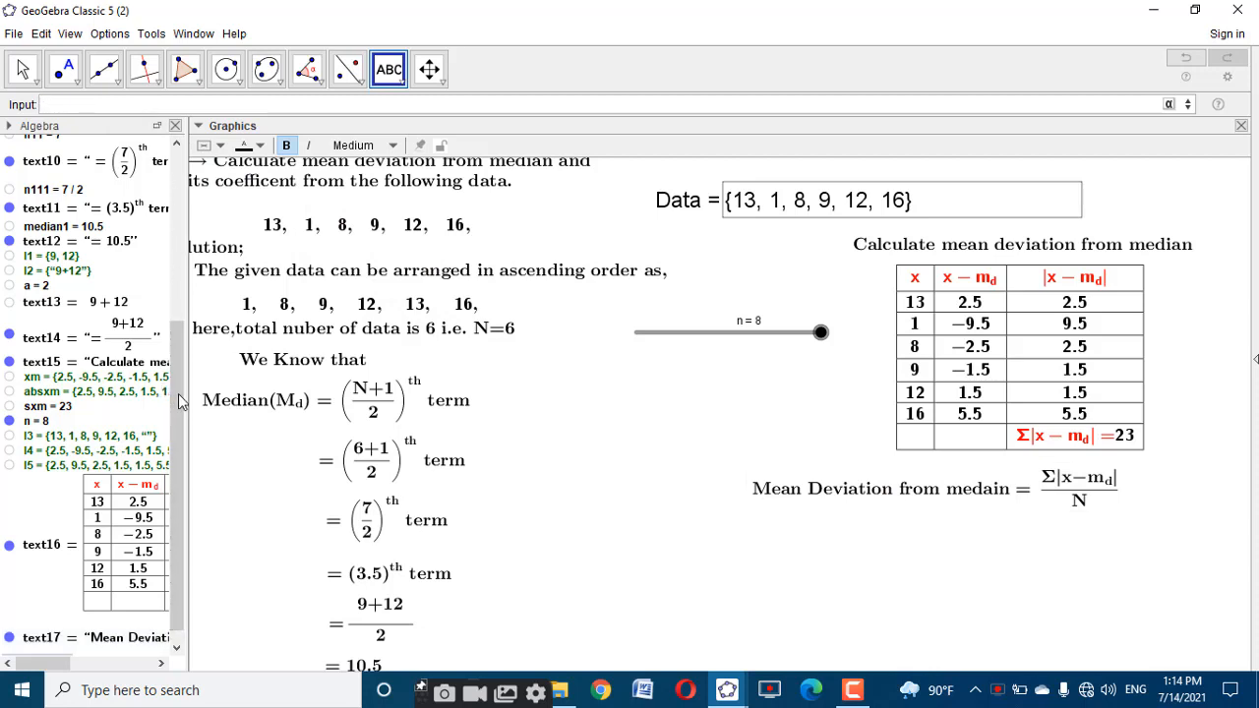
Rename the number defined by sxm/n1 as md
scroll(156, 585, down, 1)
right_click(69, 647)
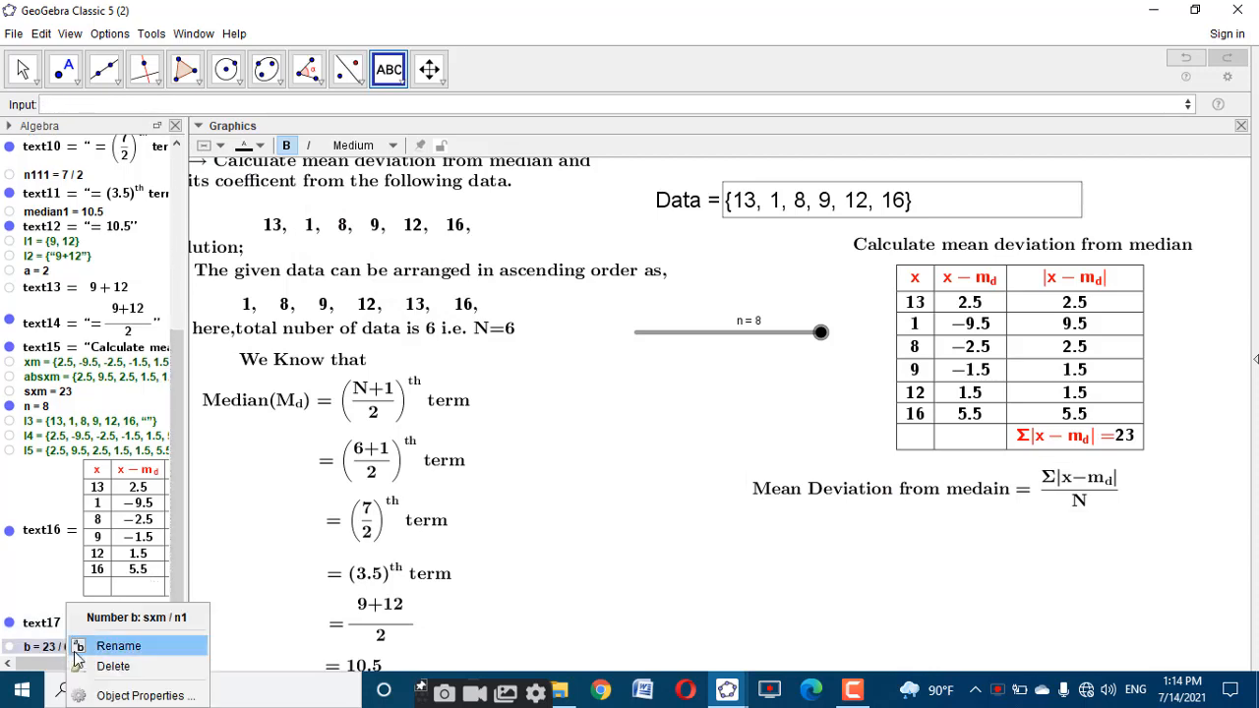
click(99, 651)
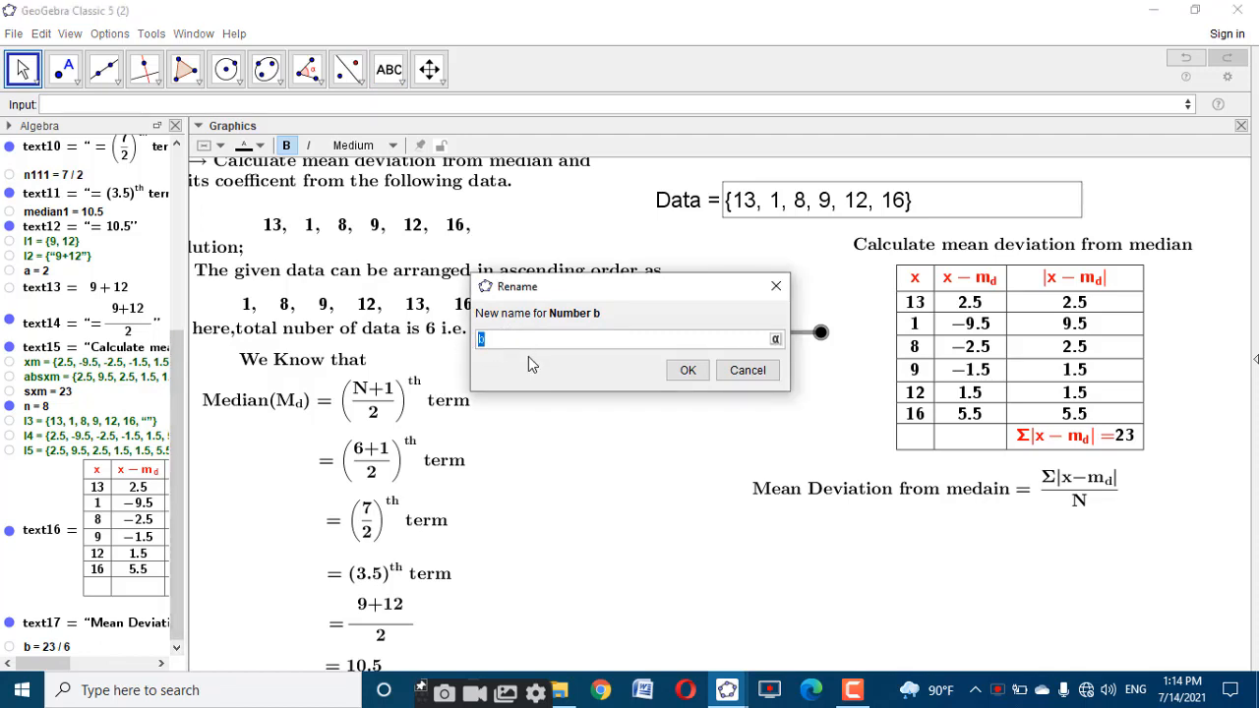
text(md)
click(688, 371)
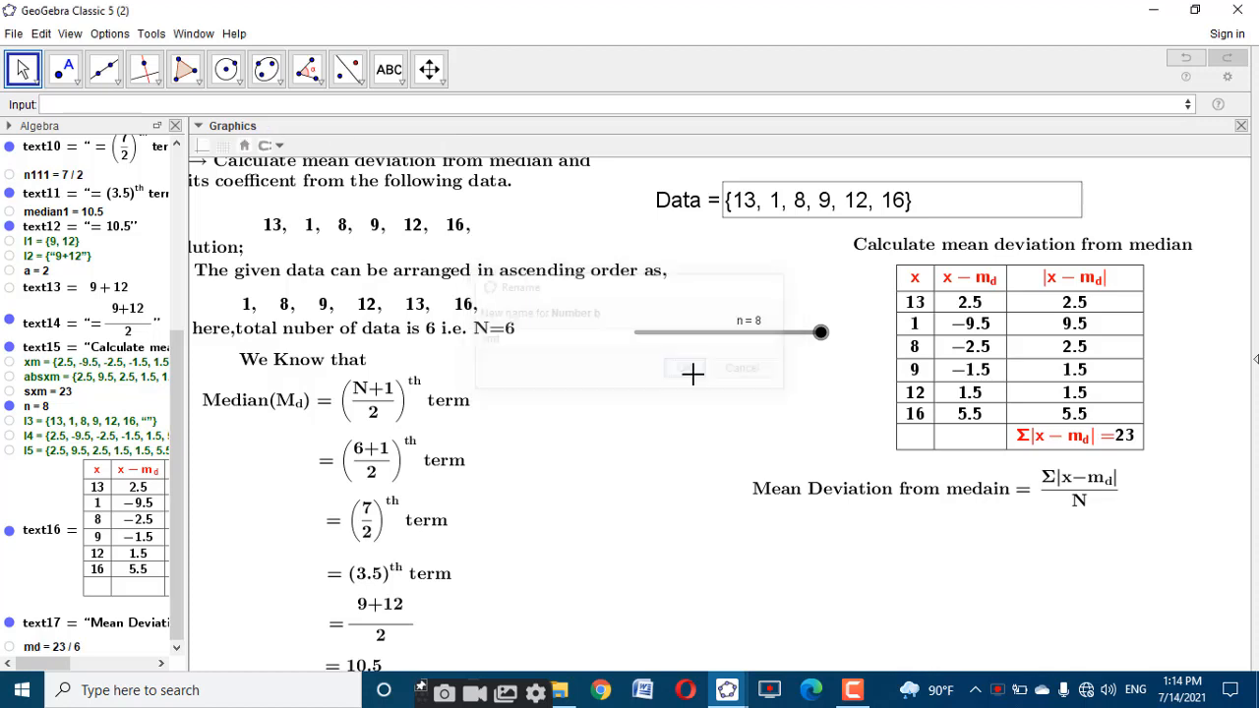
Rename the mean deviation number md as mmd
right_click(69, 647)
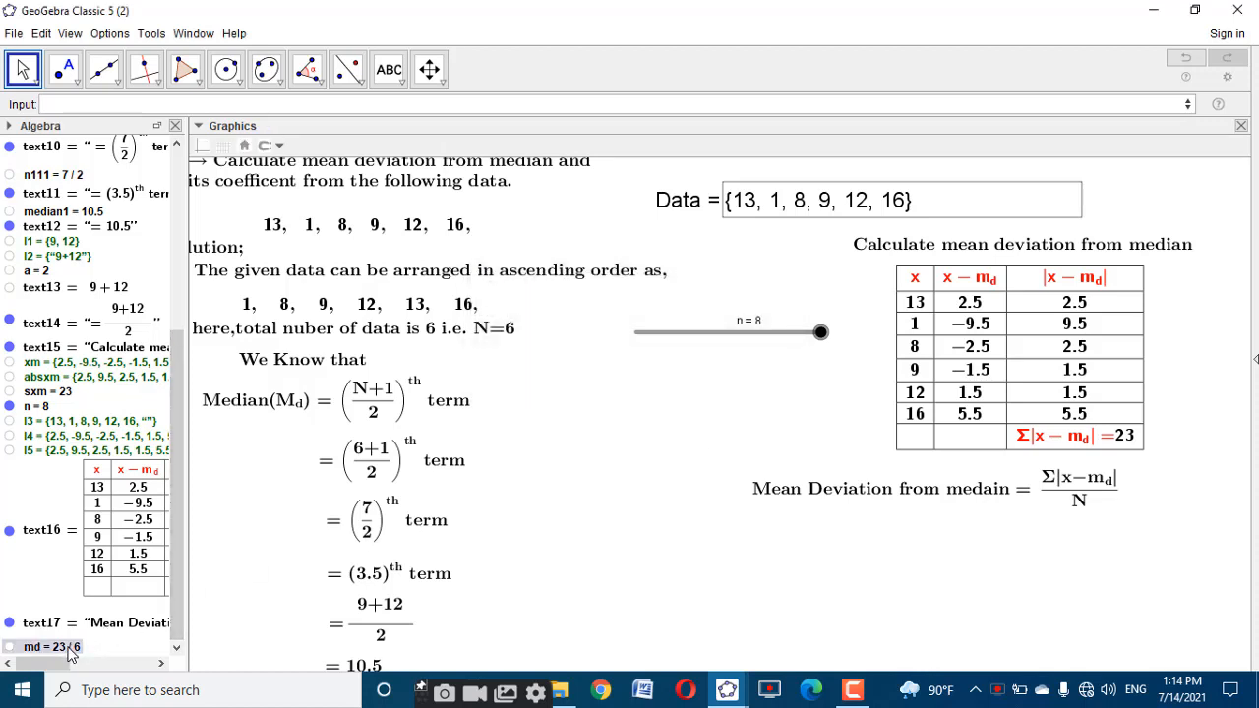
click(120, 646)
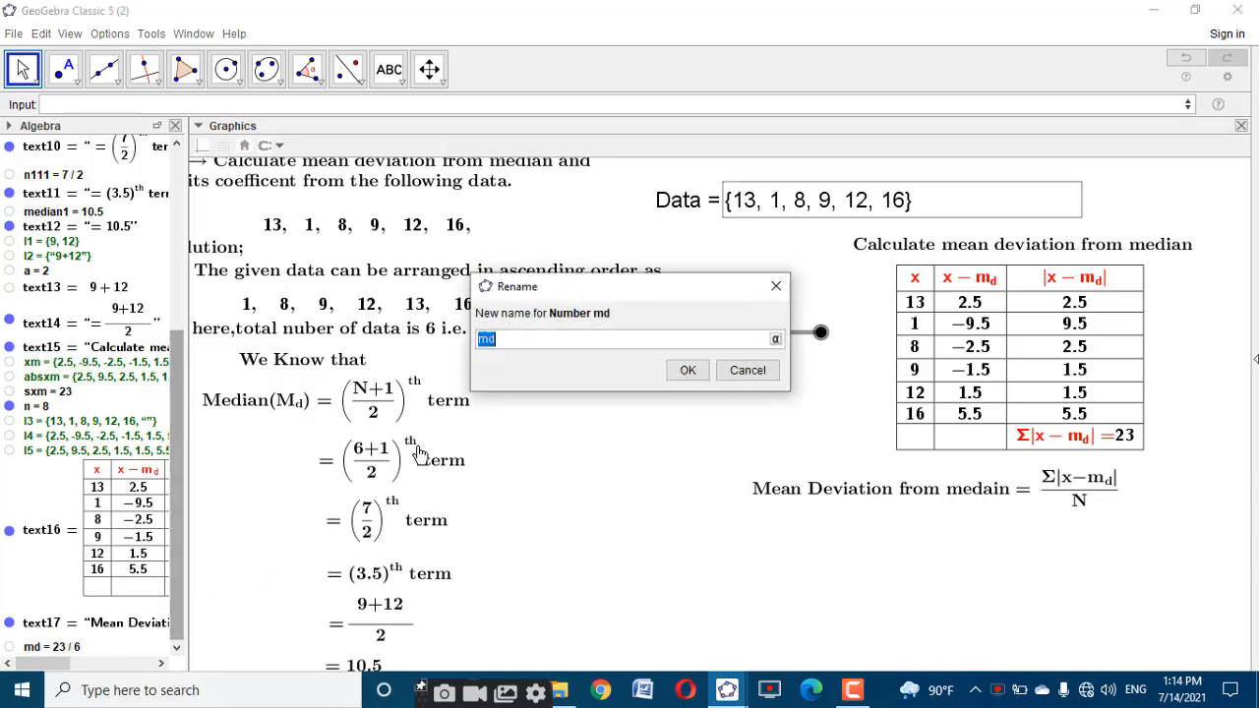
click(483, 340)
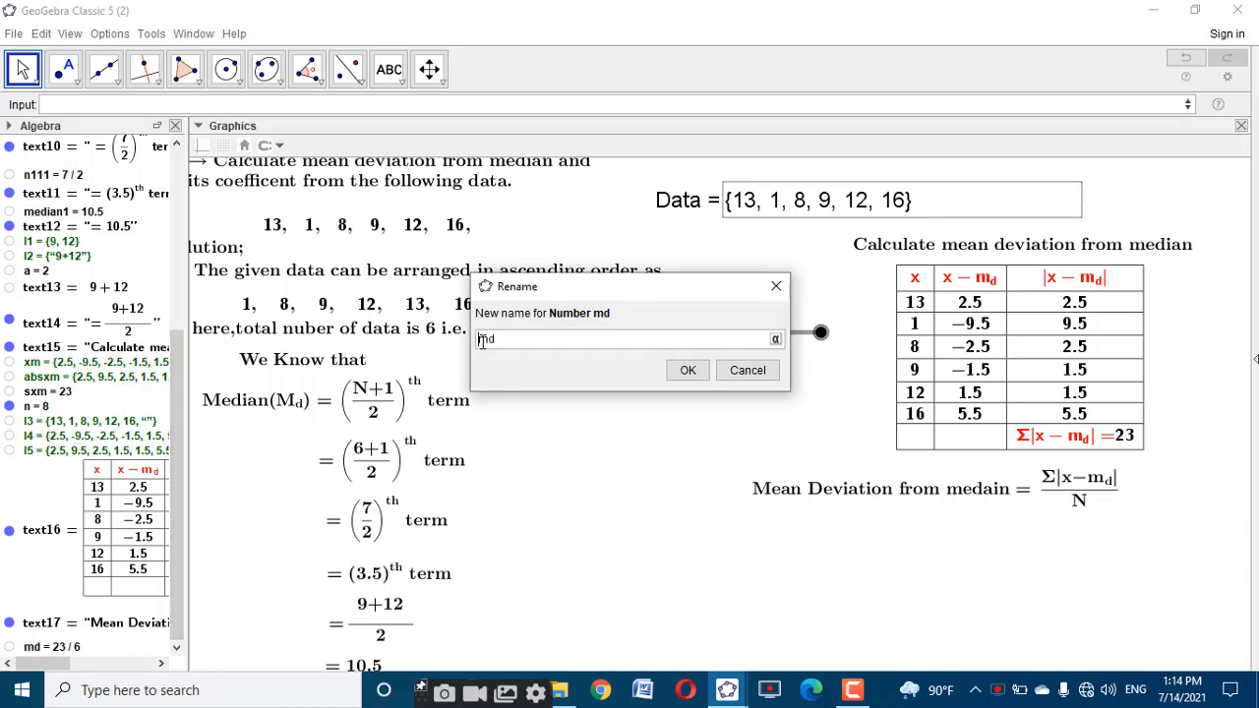
text(m)
click(687, 371)
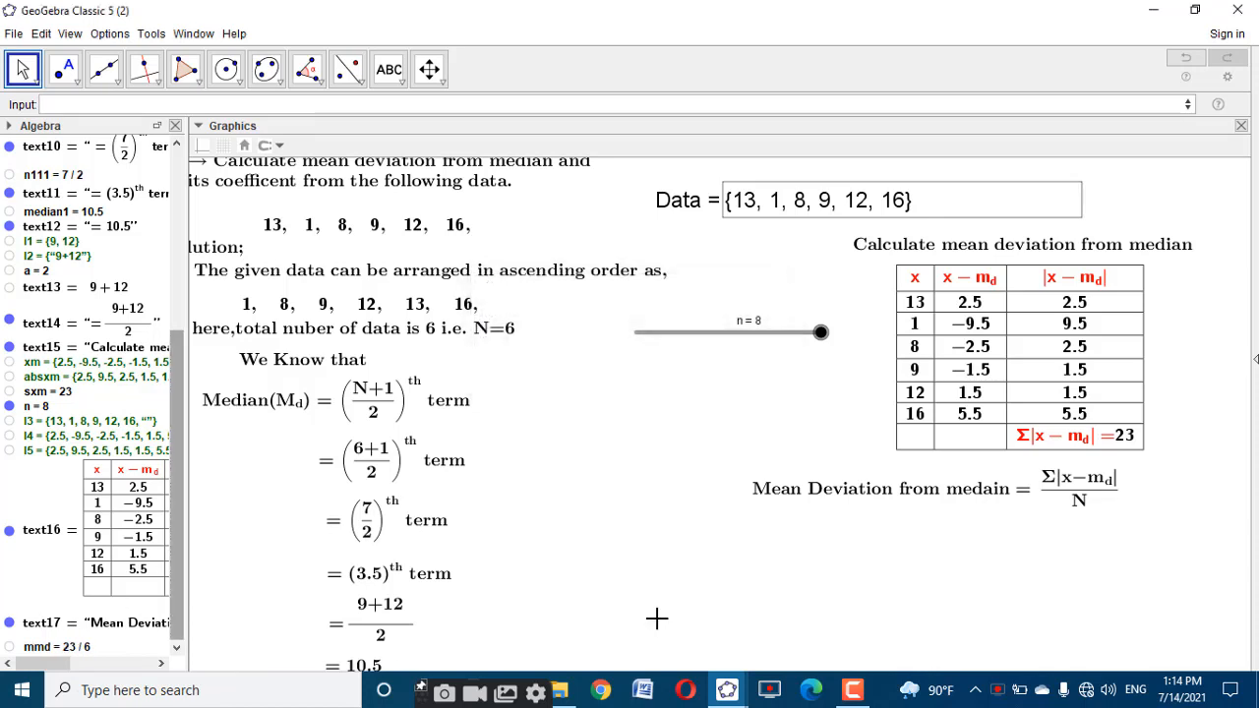
Add a LaTeX text "\text{=\frac{sxm}{n1}" with sxm and n1 as linked objects, and place it under the formula's fraction
click(390, 71)
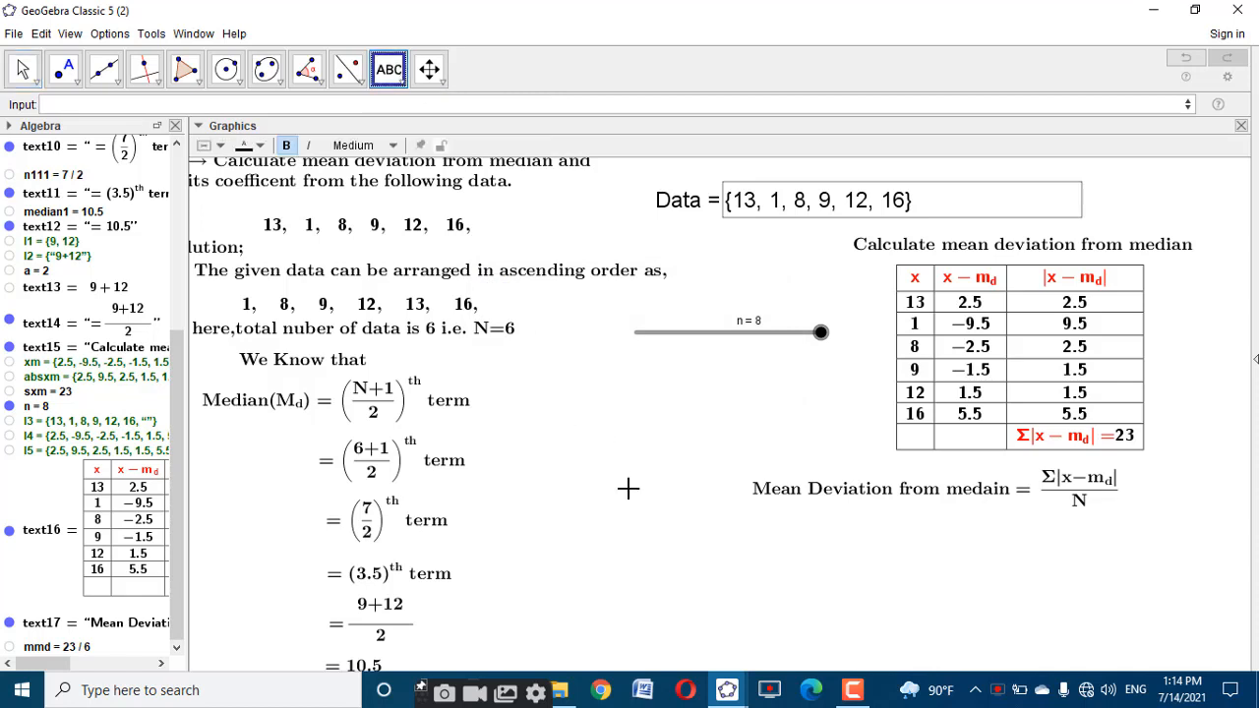
click(628, 489)
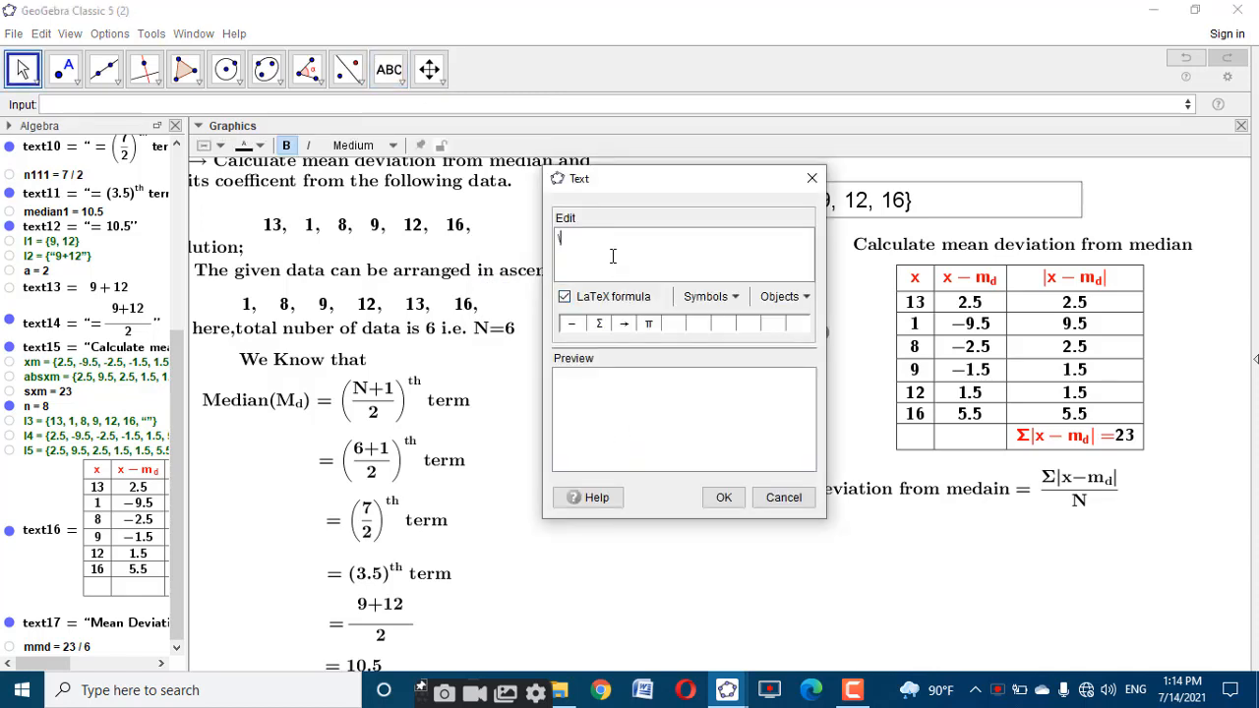
text(\text{=)
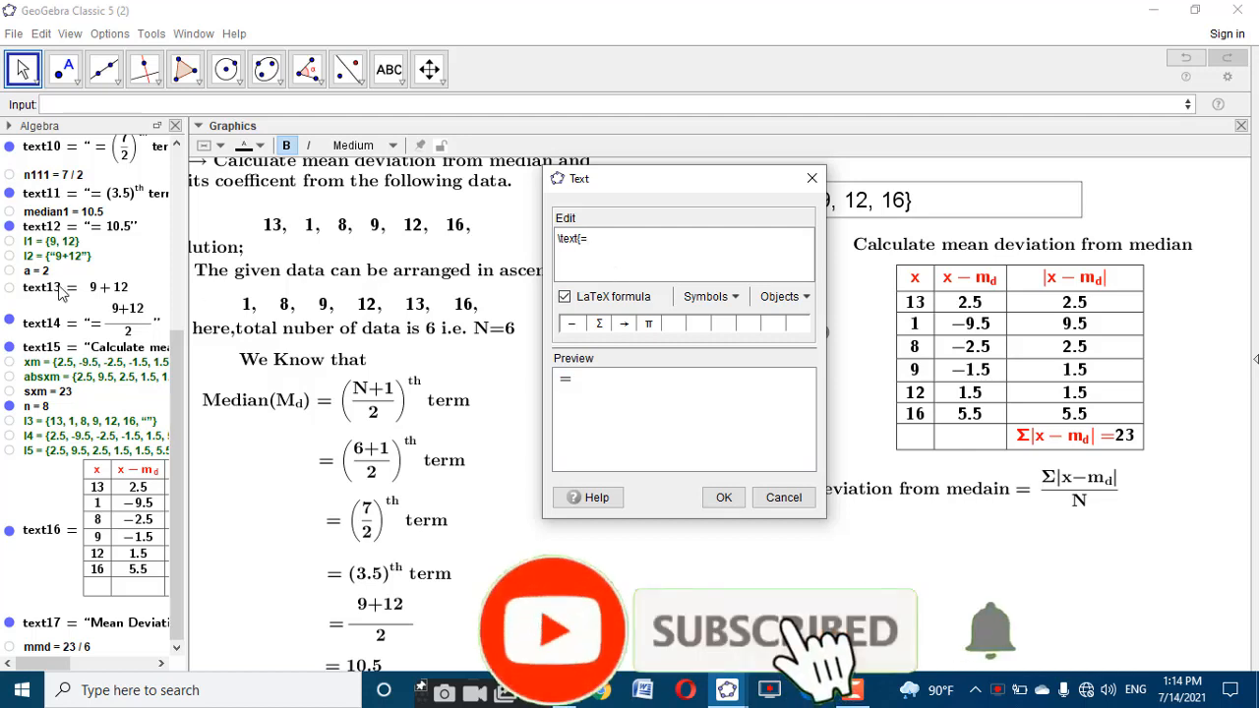
text(\)
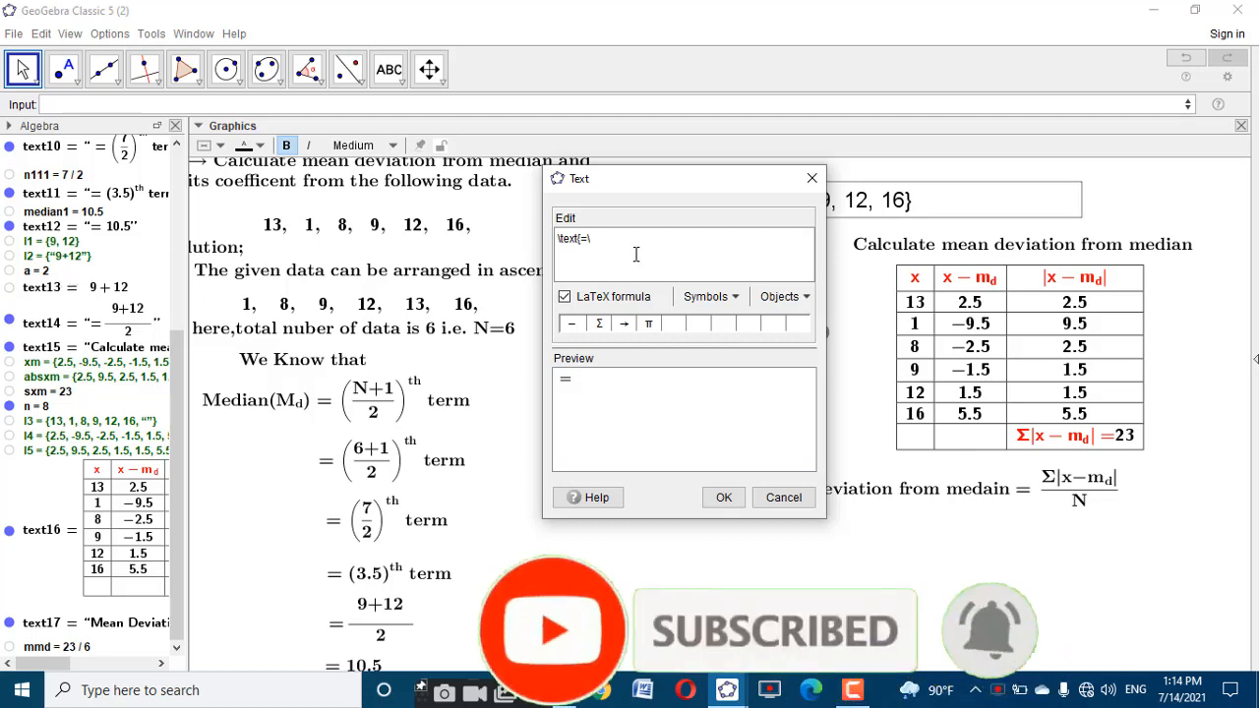
text(frac{)
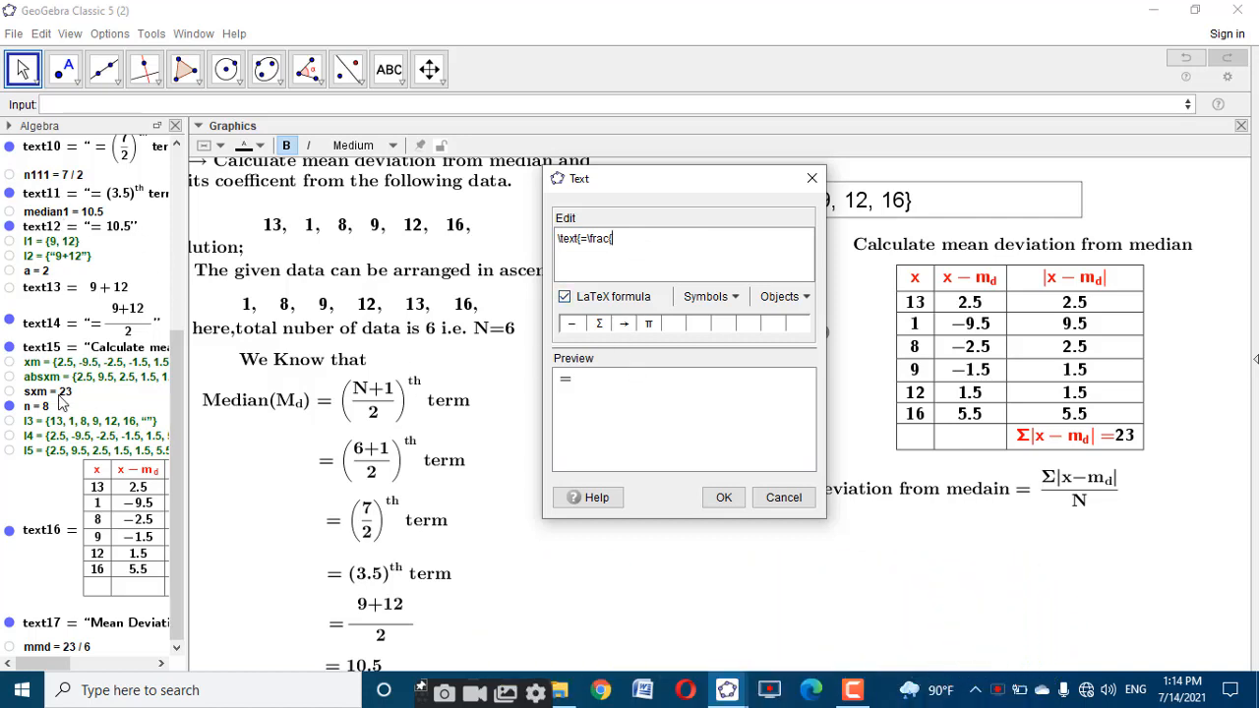
click(57, 393)
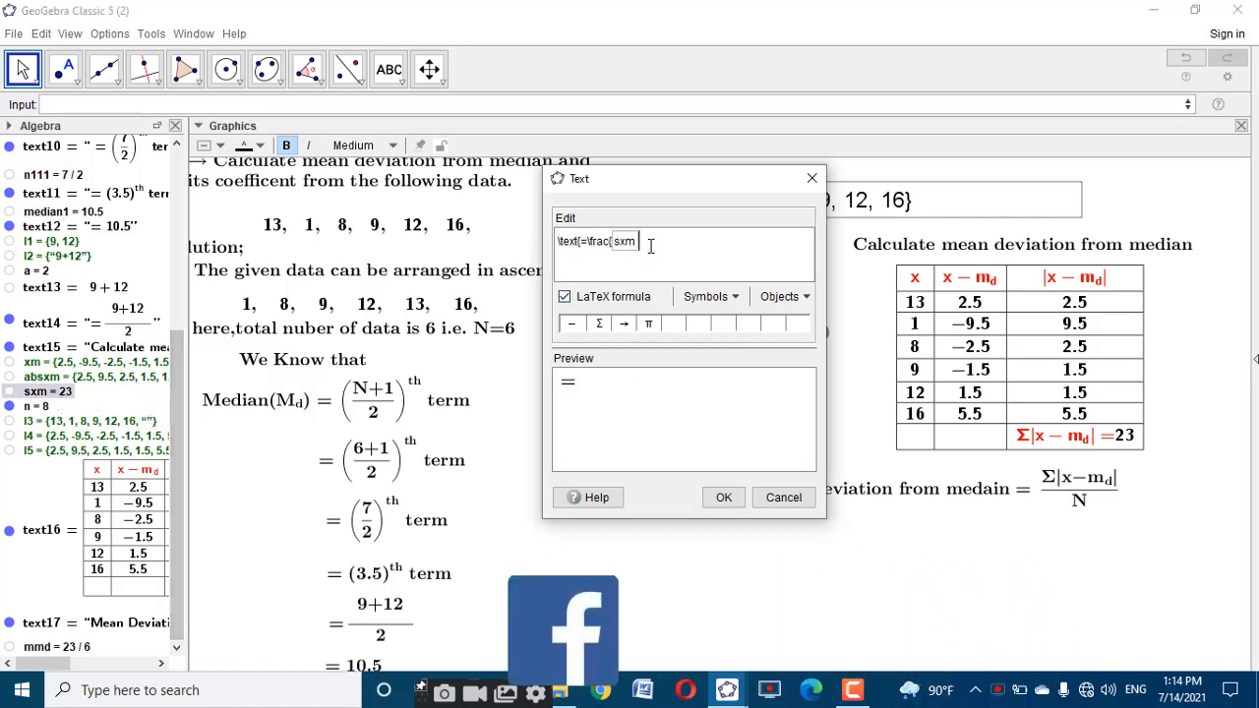
text(}{)
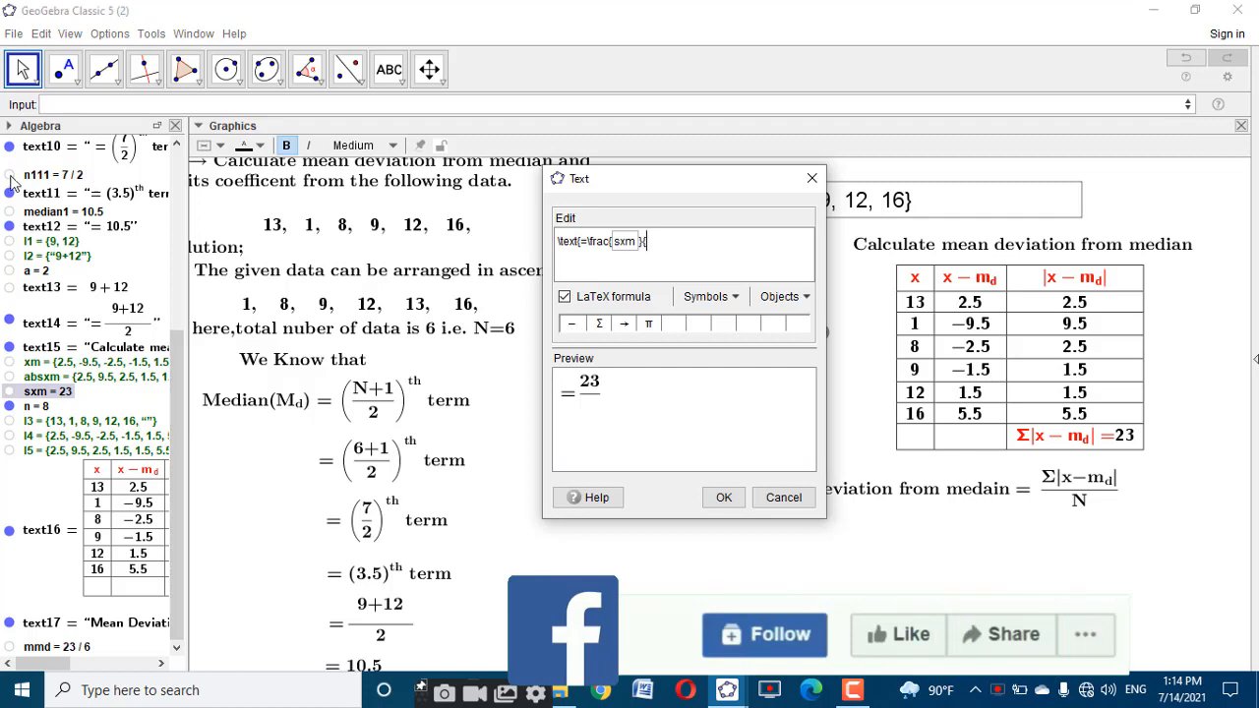
scroll(25, 201, up, 5)
click(39, 158)
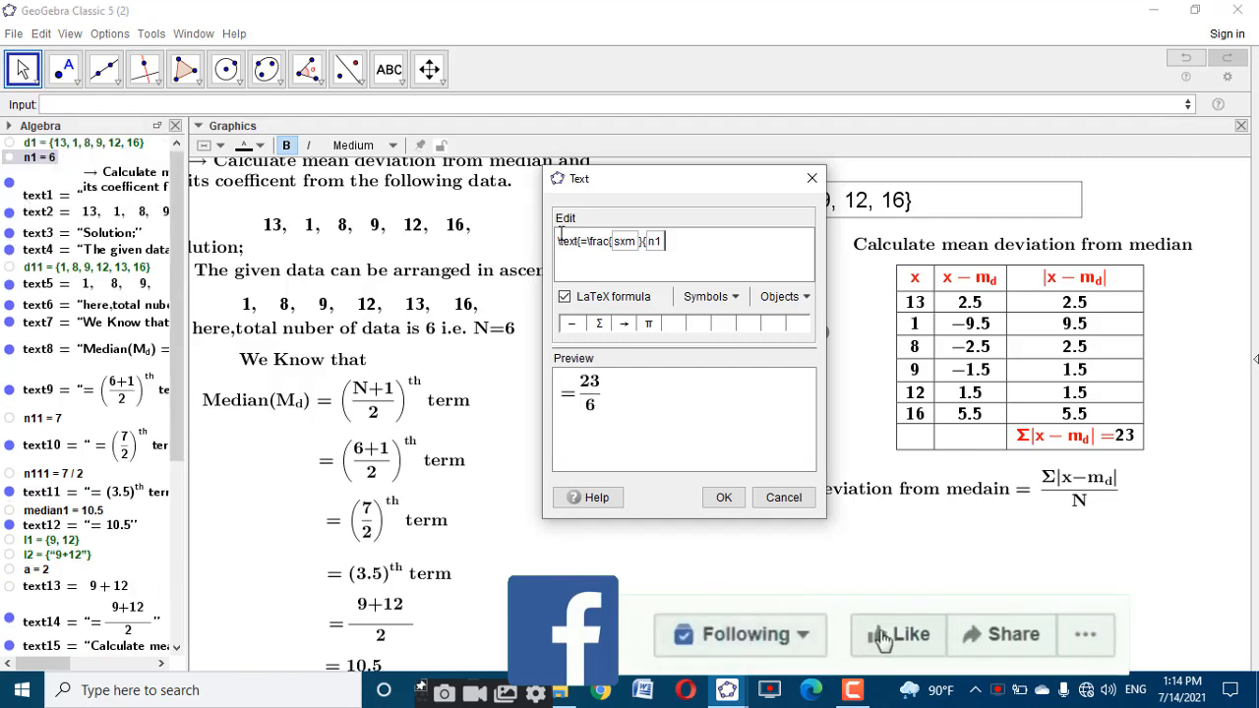
text(})
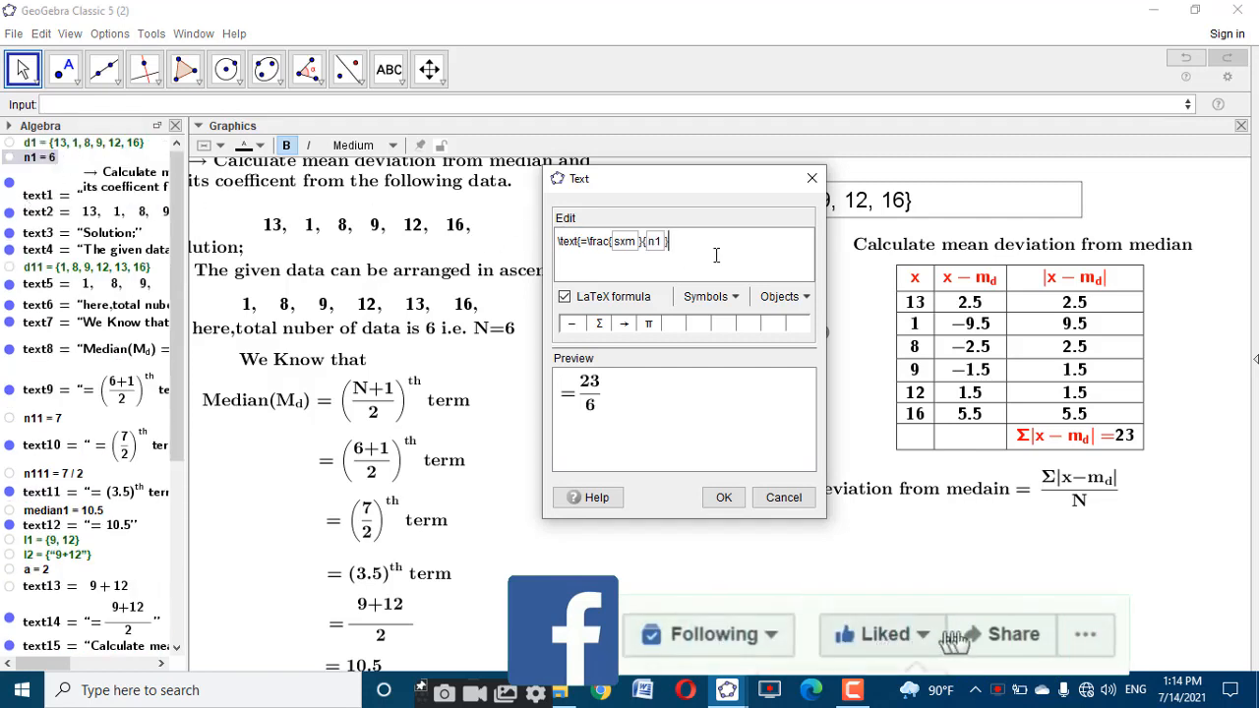
click(724, 497)
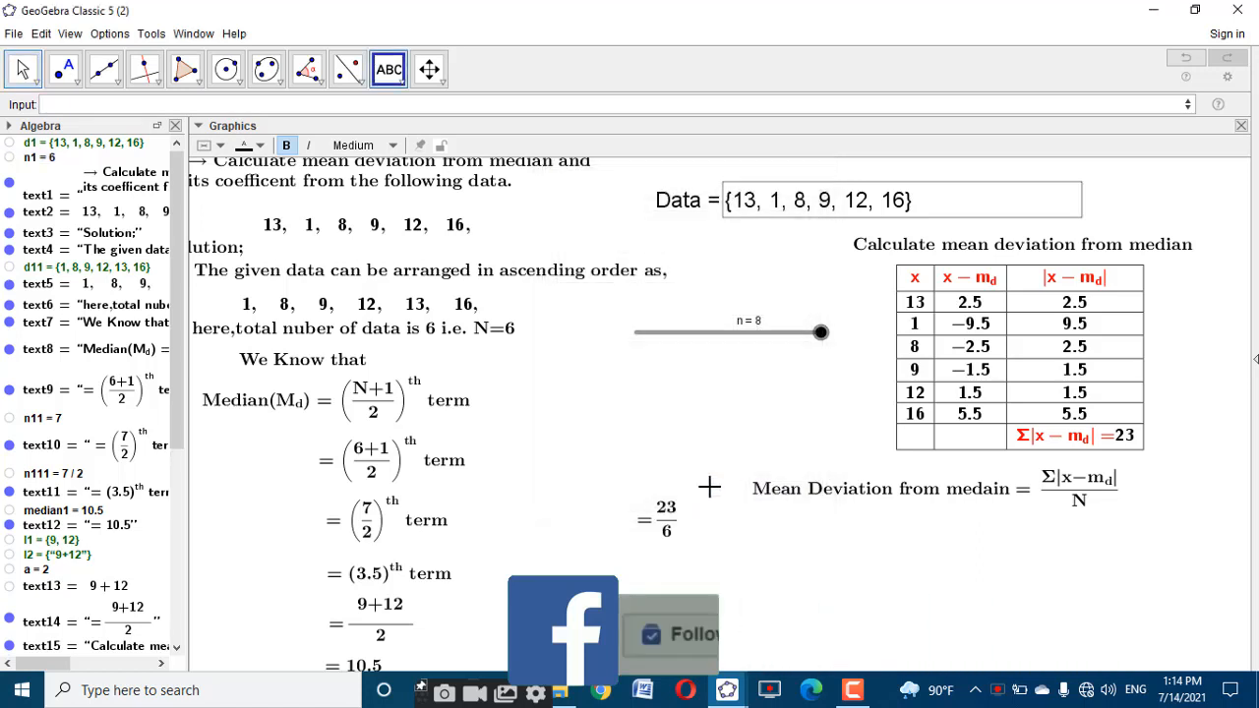
drag(635, 541, 1033, 550)
Nudge the question text down and the table up, then move the Data input box up and to the left
click(704, 207)
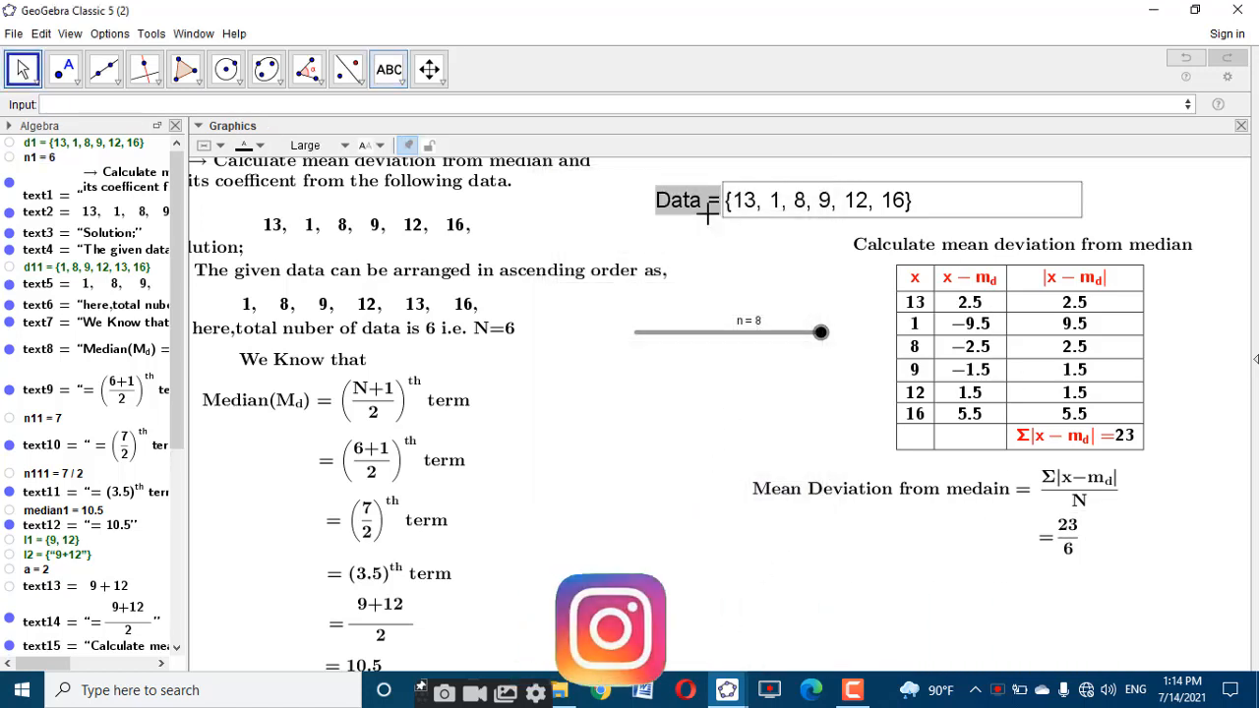
click(369, 189)
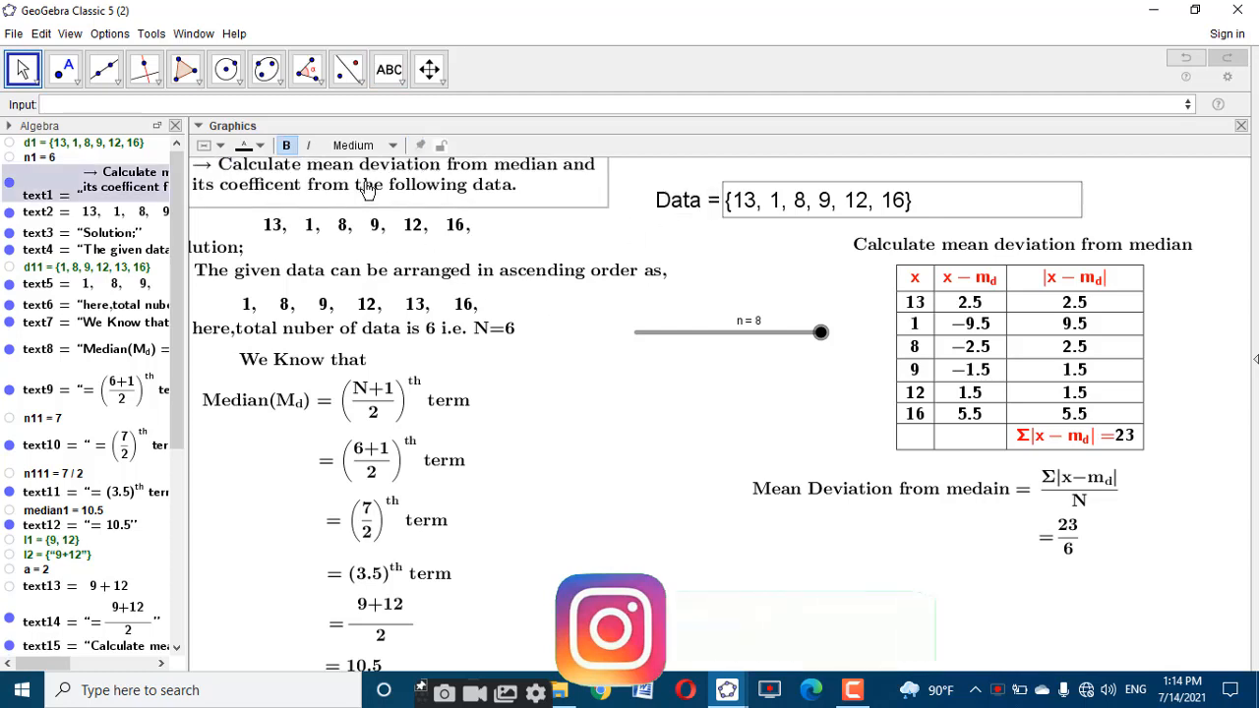
drag(984, 390, 980, 377)
click(683, 206)
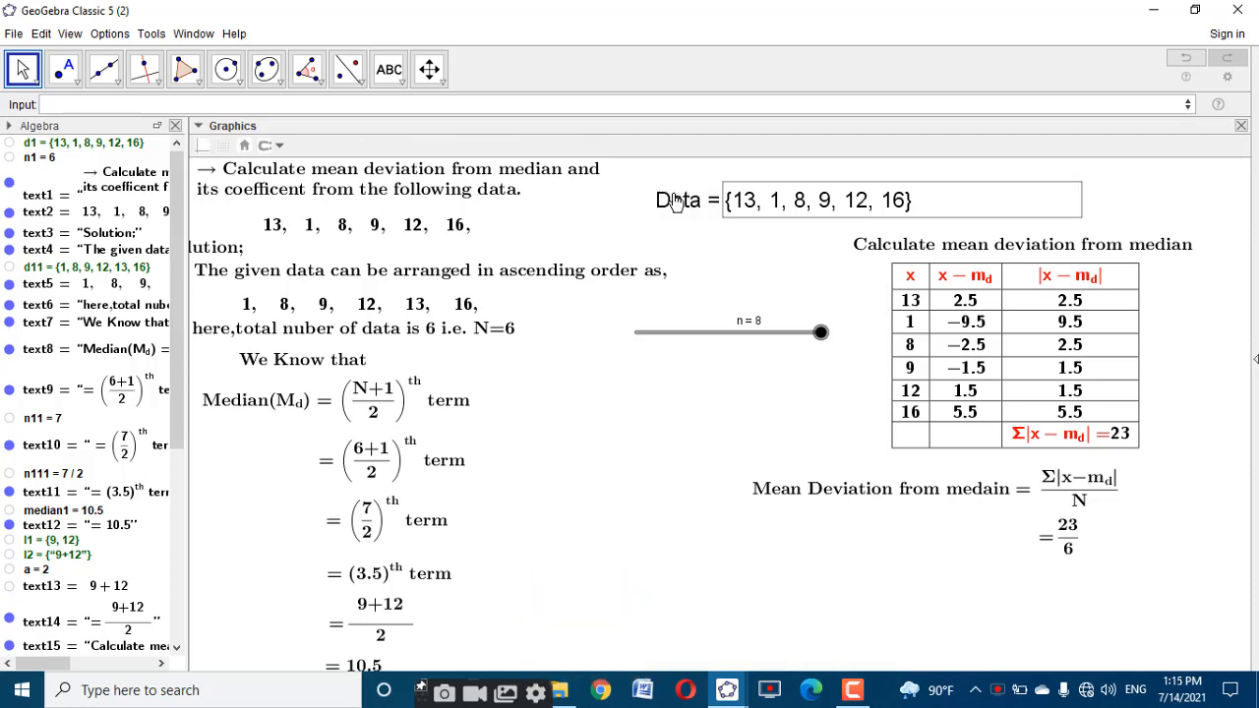
drag(683, 197, 645, 178)
Move the median deviation heading, table, mean deviation formula and its substituted fraction up and right, stacked closely below the Data box
drag(953, 247, 976, 213)
drag(1037, 351, 1062, 320)
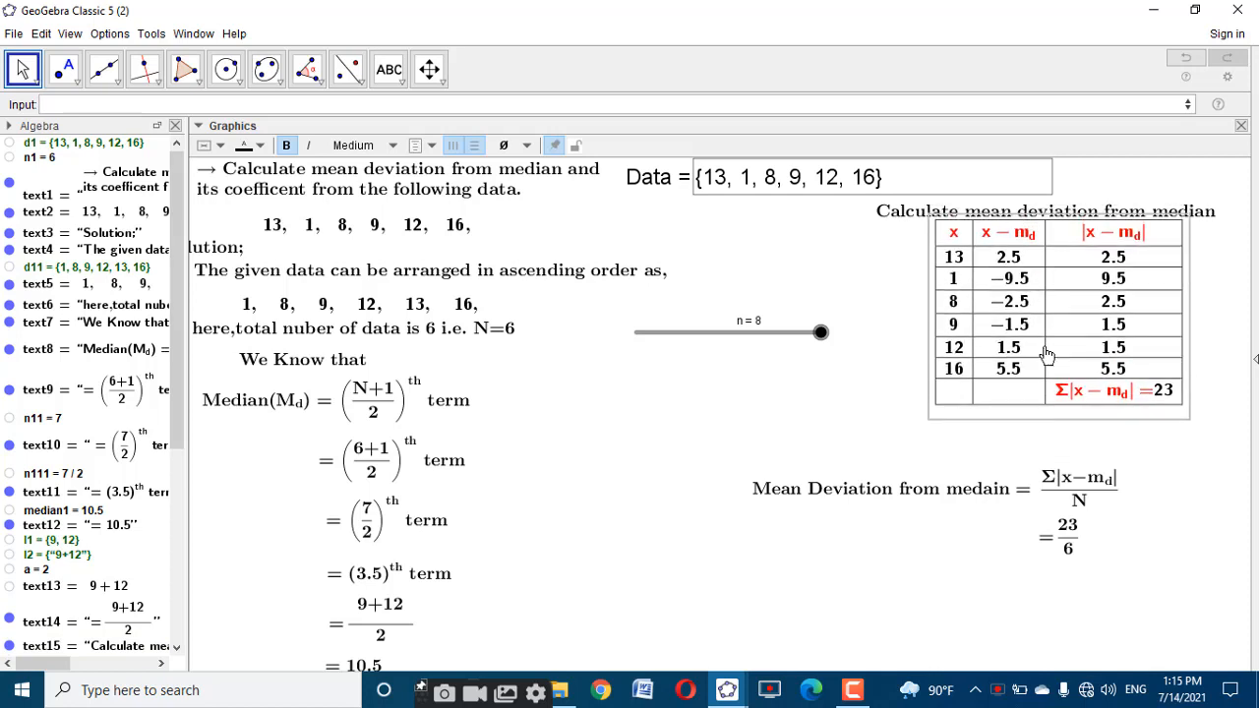
drag(996, 487, 1032, 442)
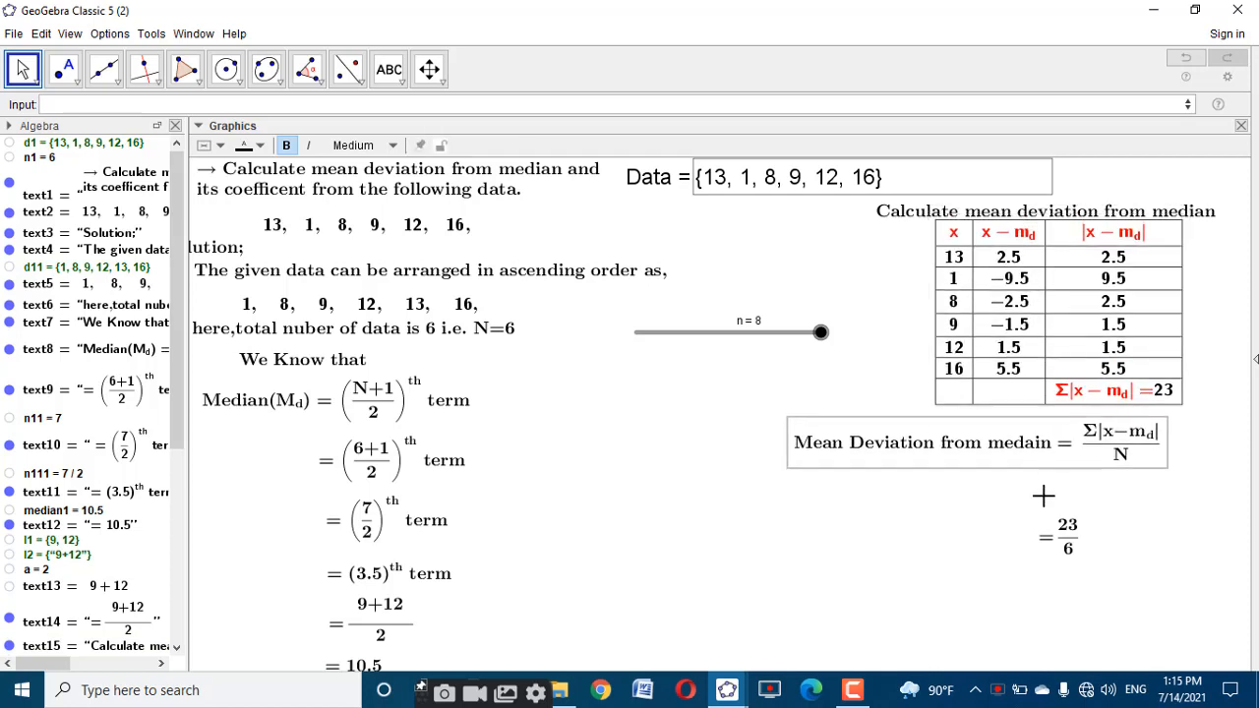
drag(1065, 546, 1092, 504)
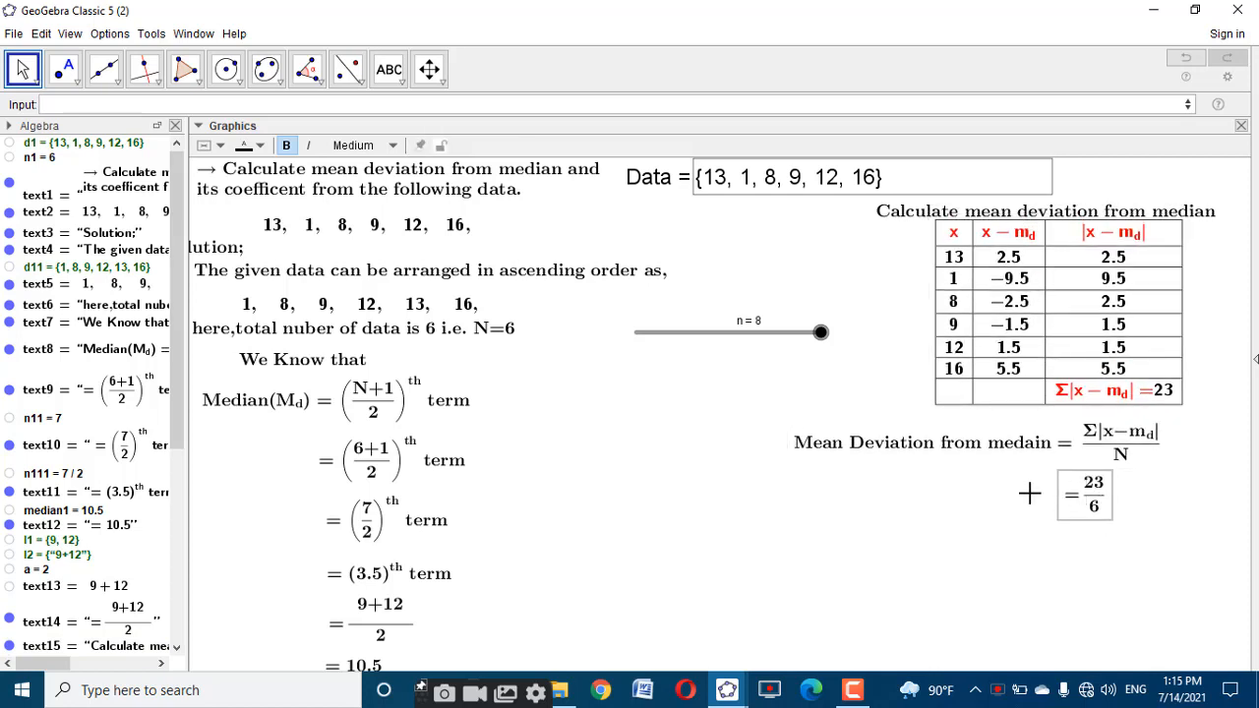
Add a LaTeX text "\text{= mmd" with mmd as a linked object, and place it under the substituted fraction of the mean deviation
click(388, 68)
click(576, 534)
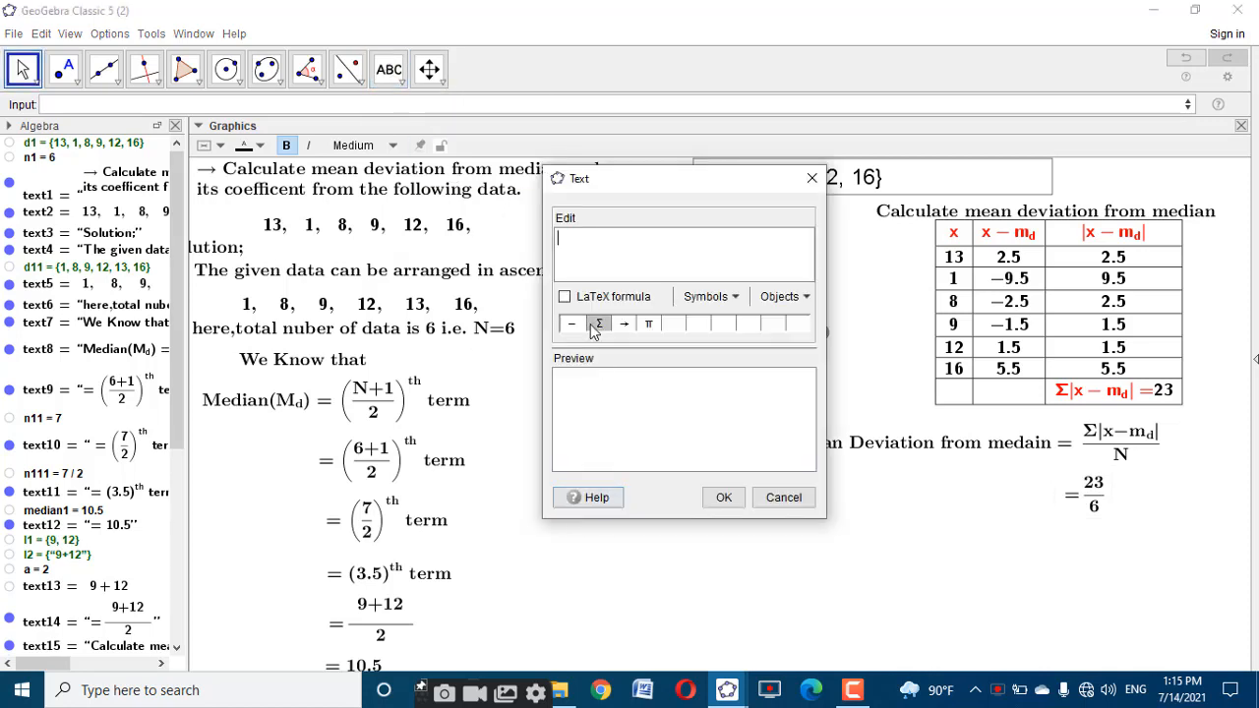
text(\text{=)
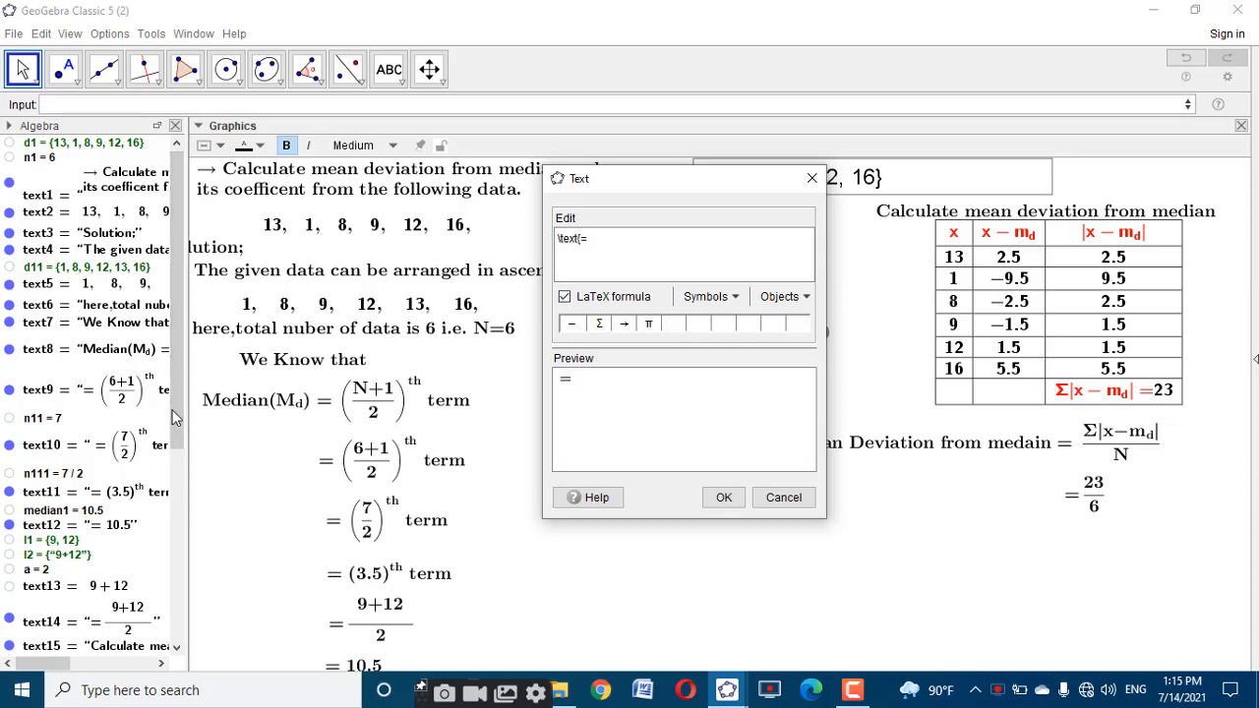
drag(178, 422, 180, 616)
click(75, 615)
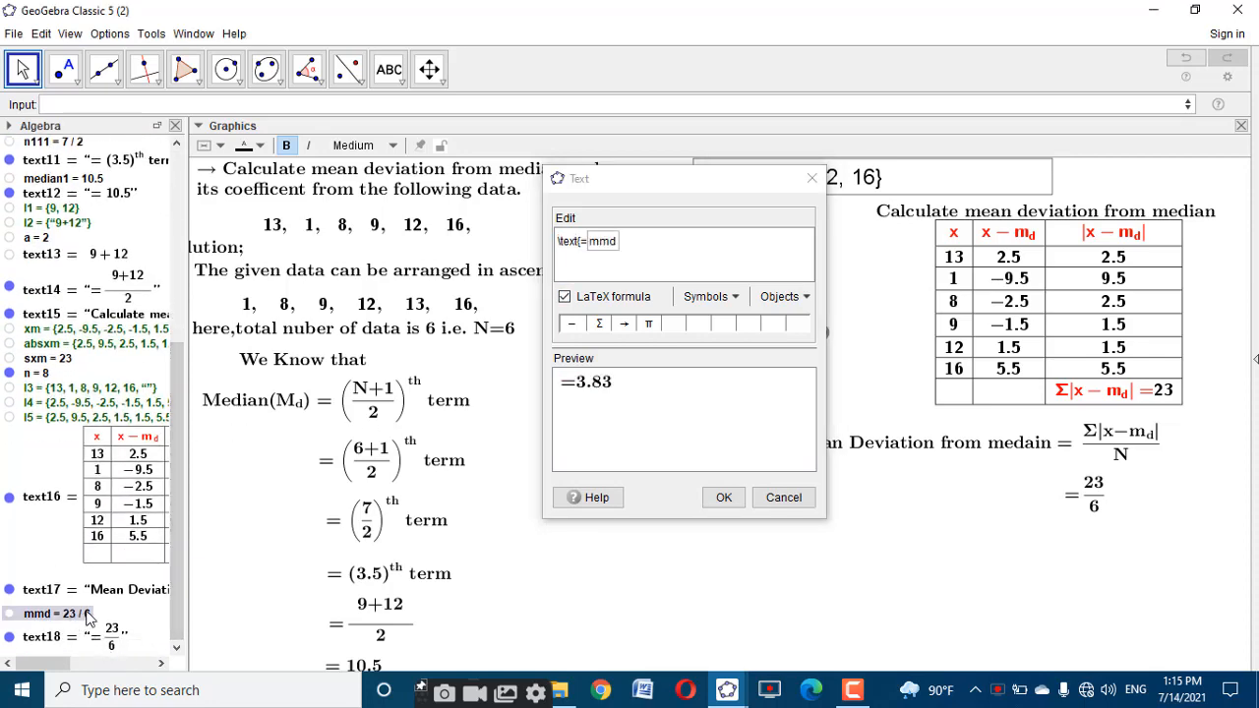
click(584, 241)
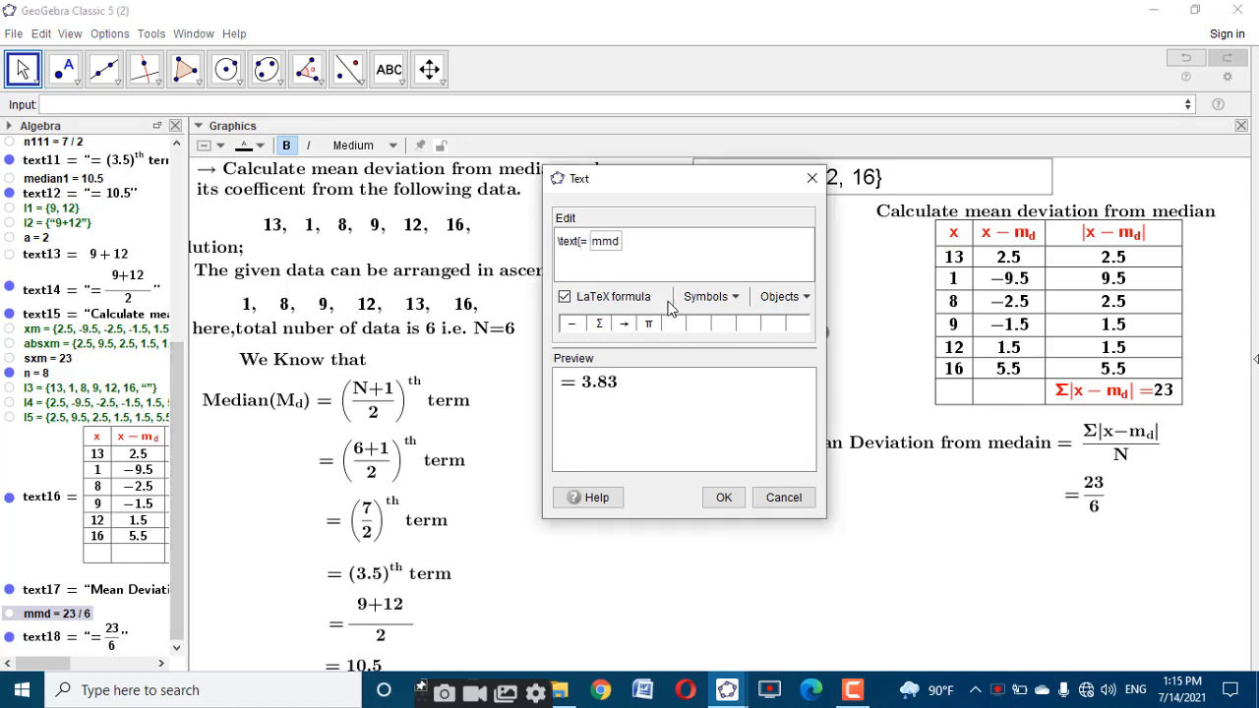
click(724, 497)
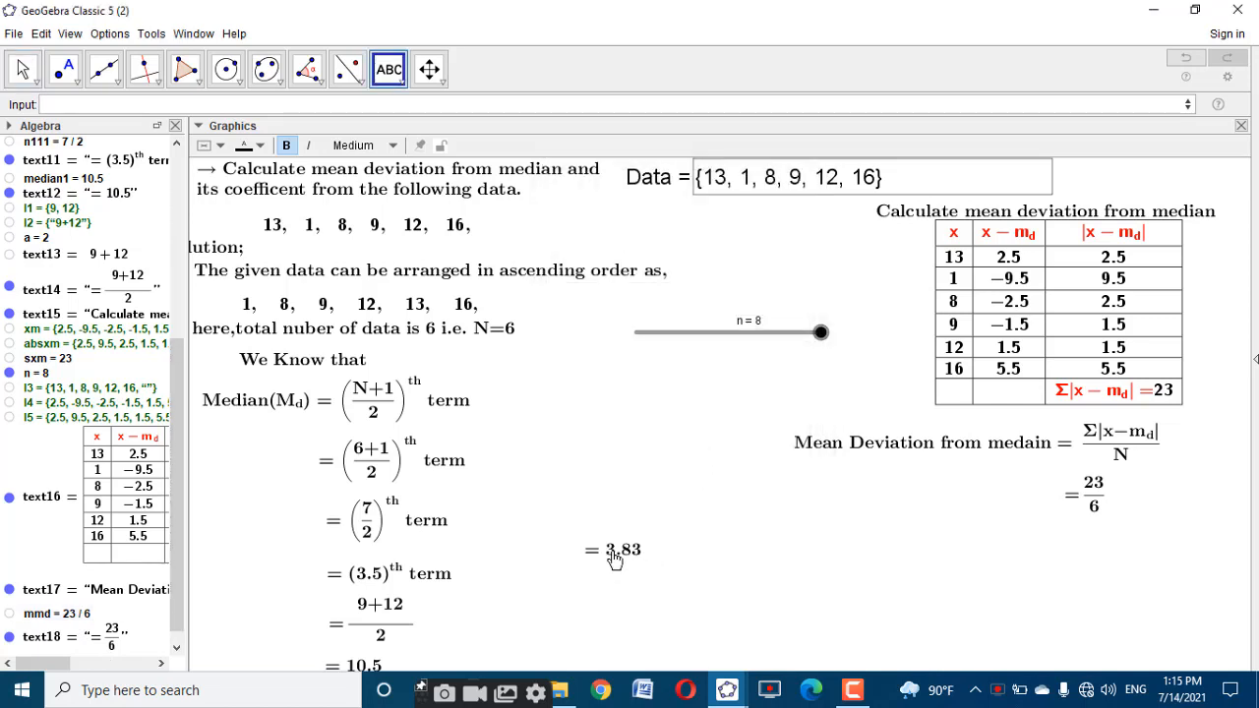
drag(619, 553, 1094, 534)
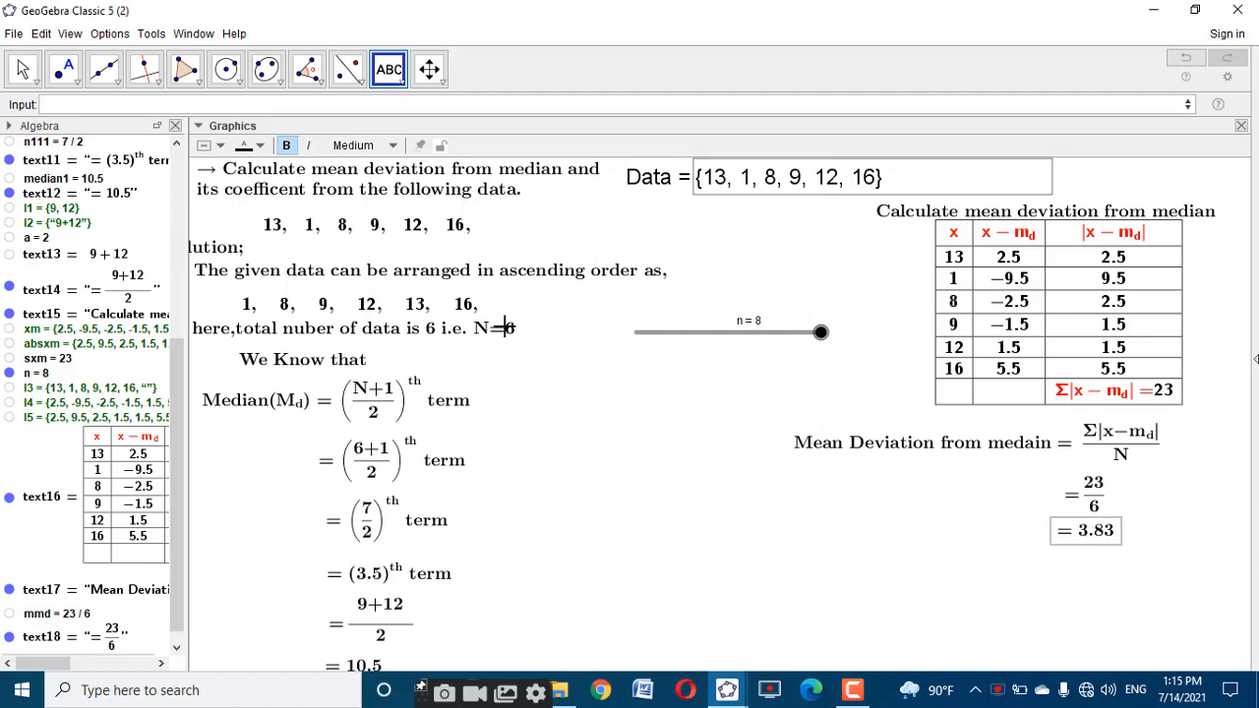
Add a LaTeX text "\text{Coefficent of m.d fom median =\frac{Mean deviation from medain}{Median}" and place it below the mean deviation result
click(590, 491)
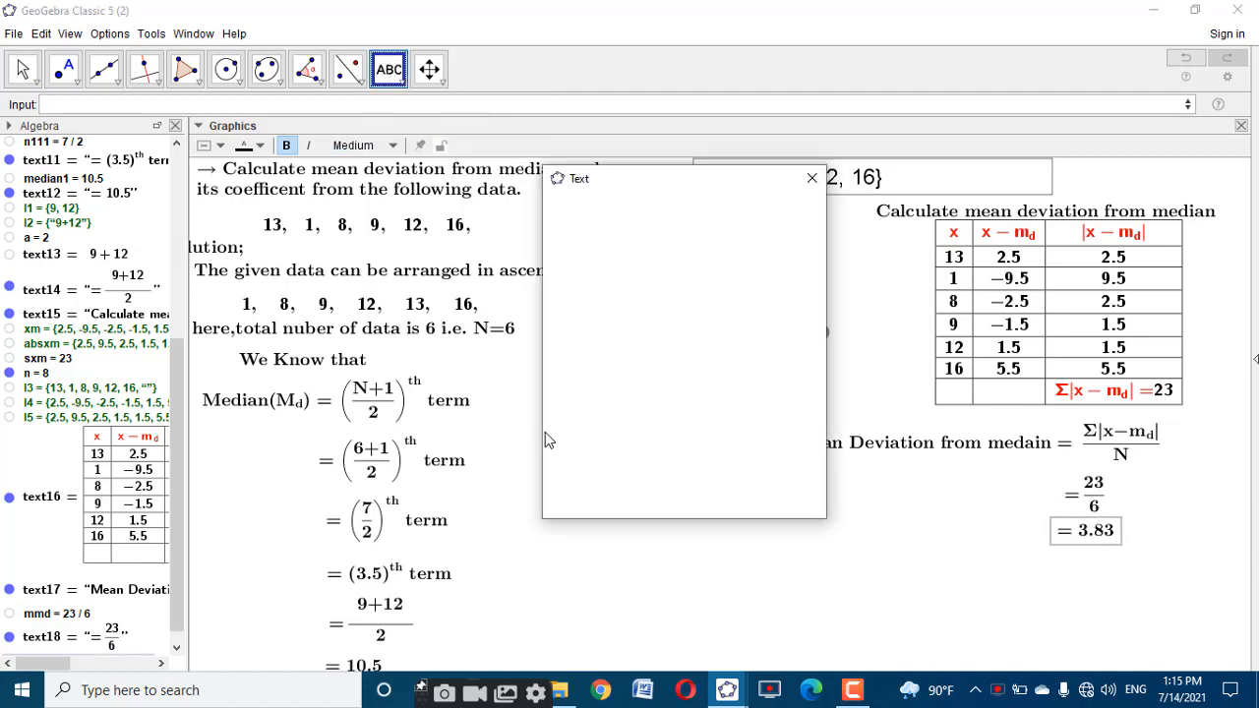
text(\)
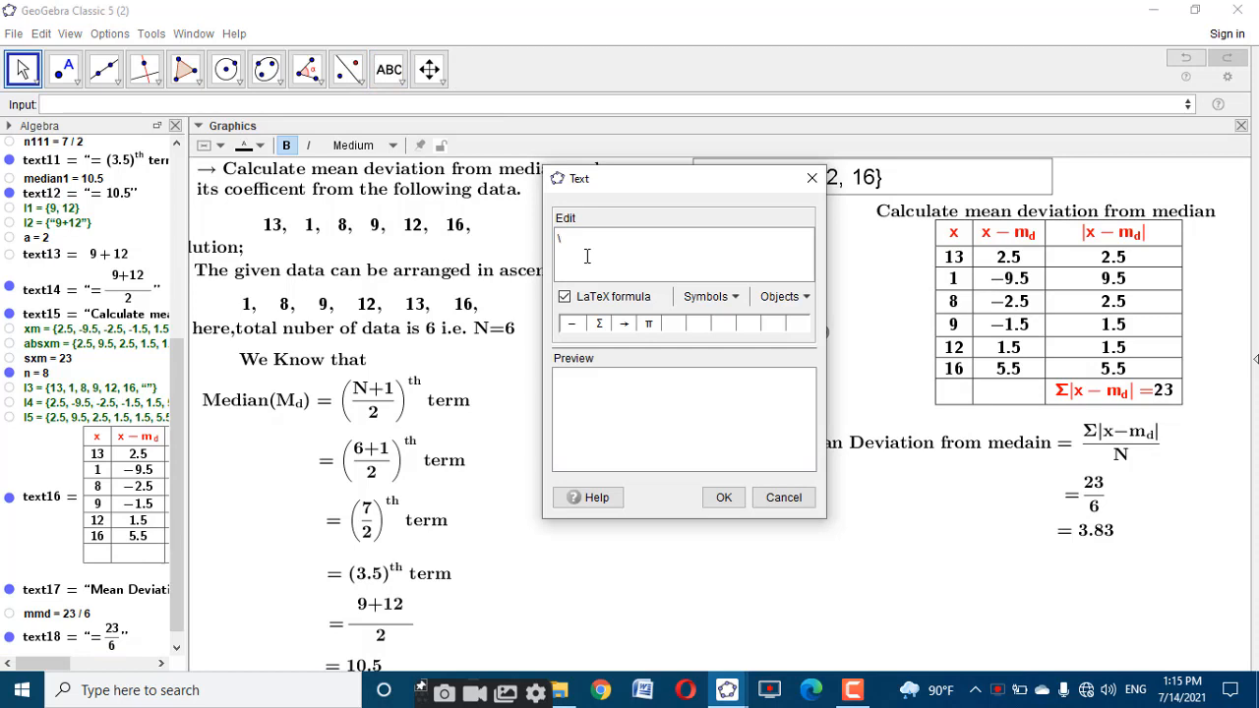
text(text{Coefficent o)
text(m.d)
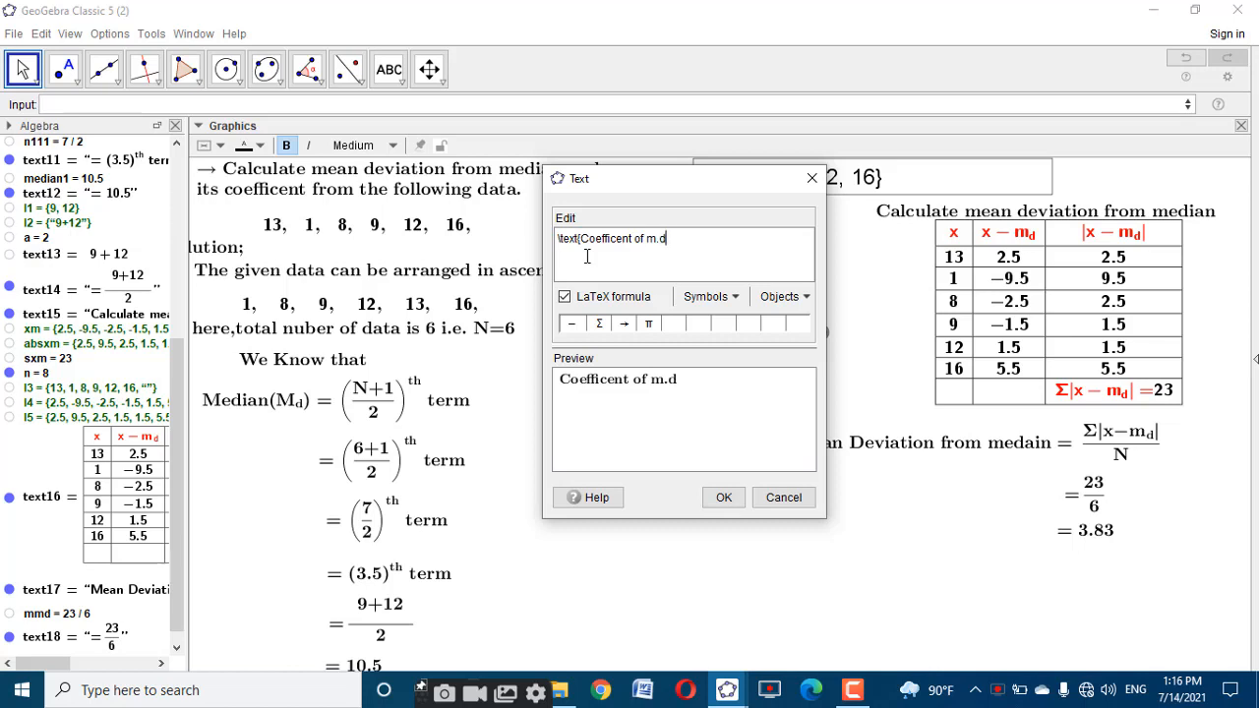
text(fom median)
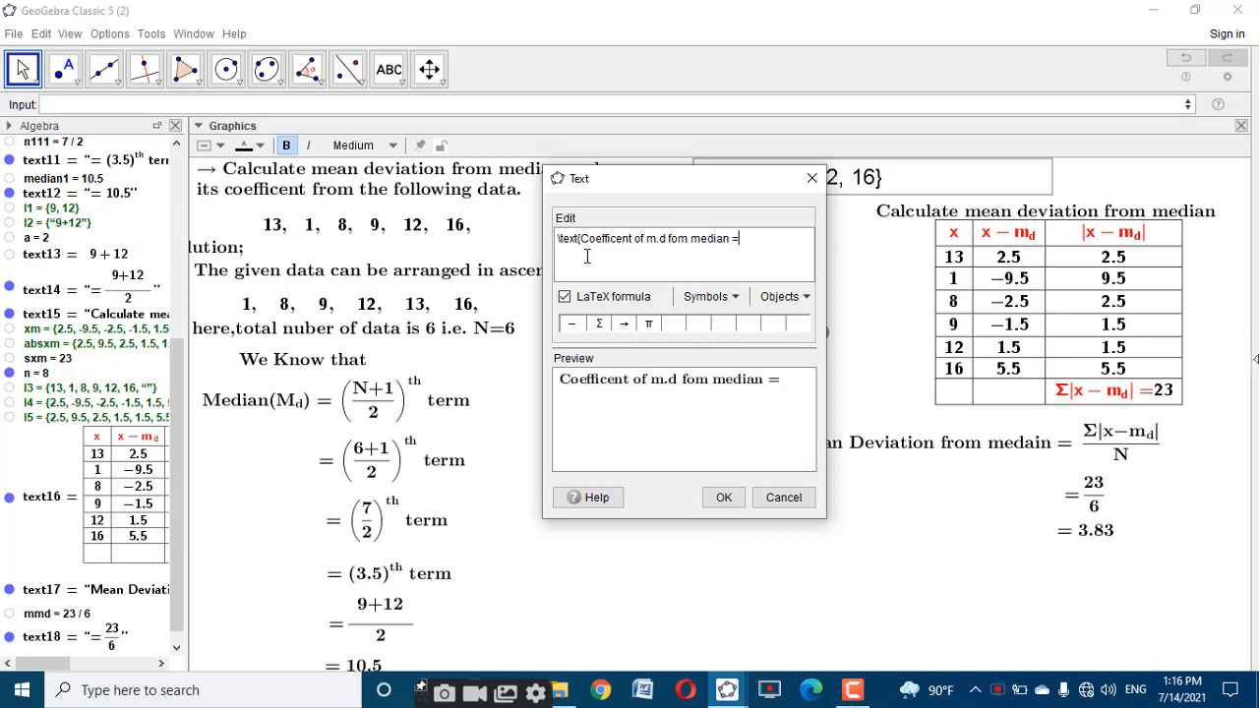
text( =\frac)
text({Mean deviation)
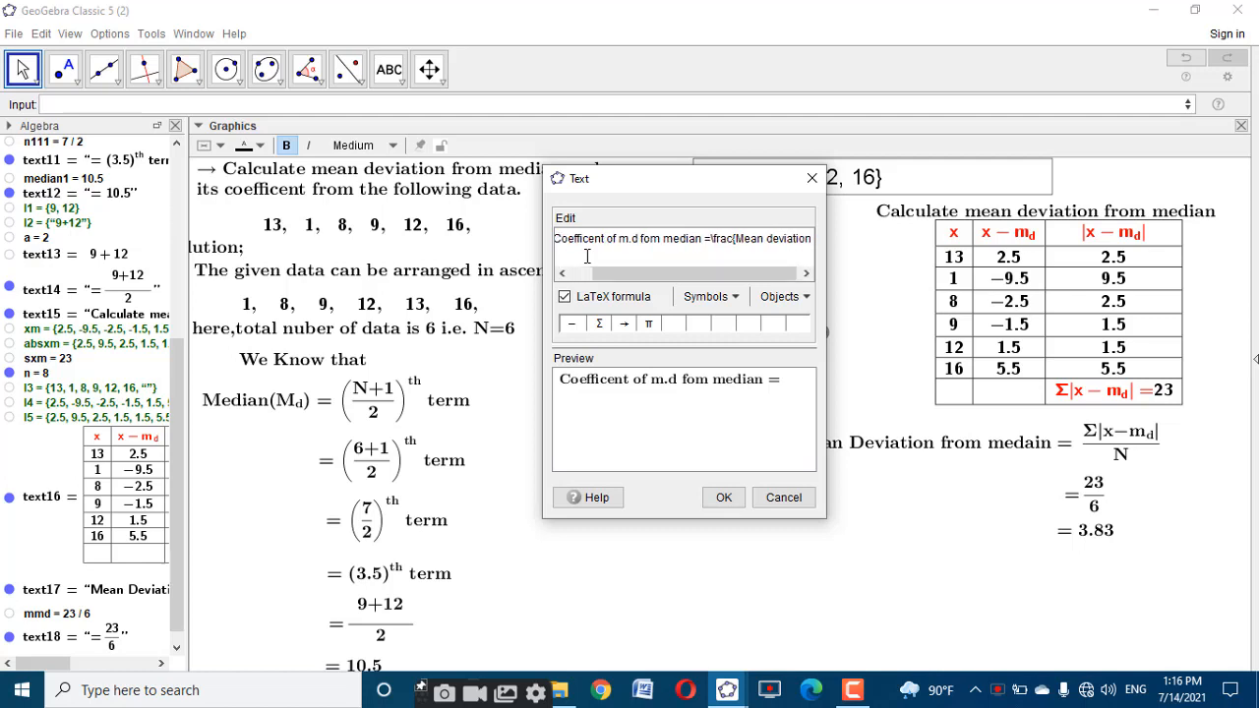
text( fr)
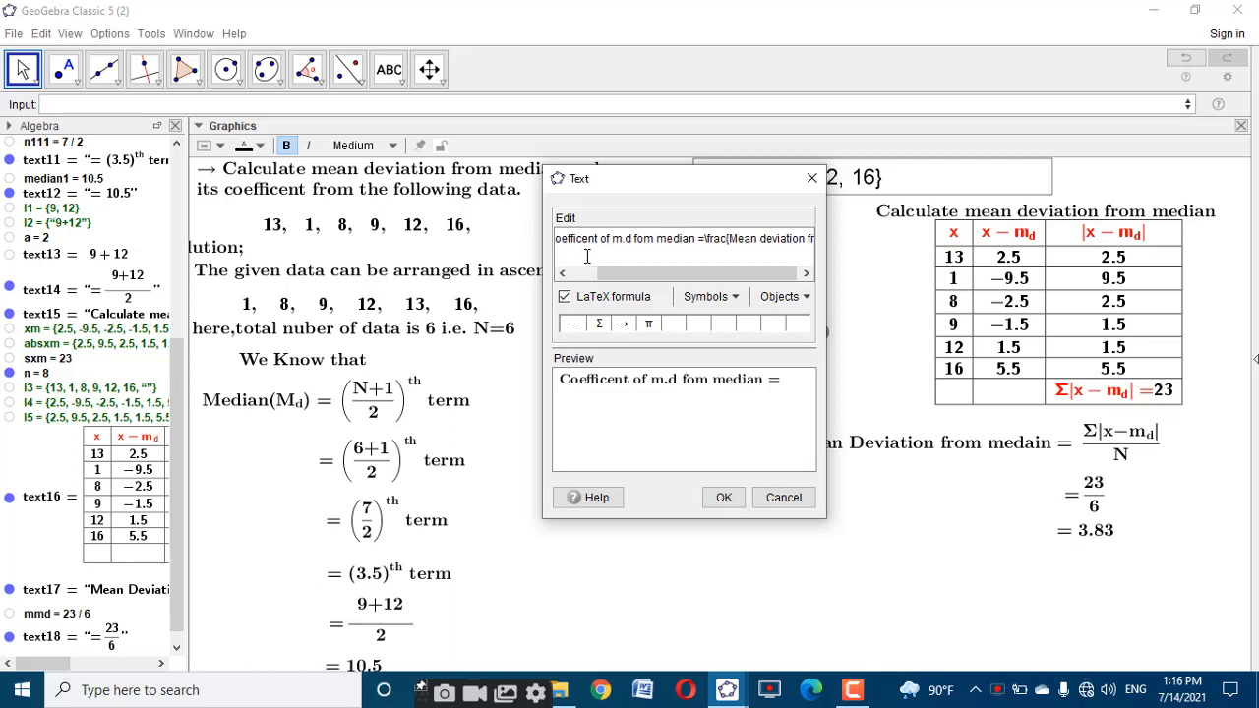
text(om med)
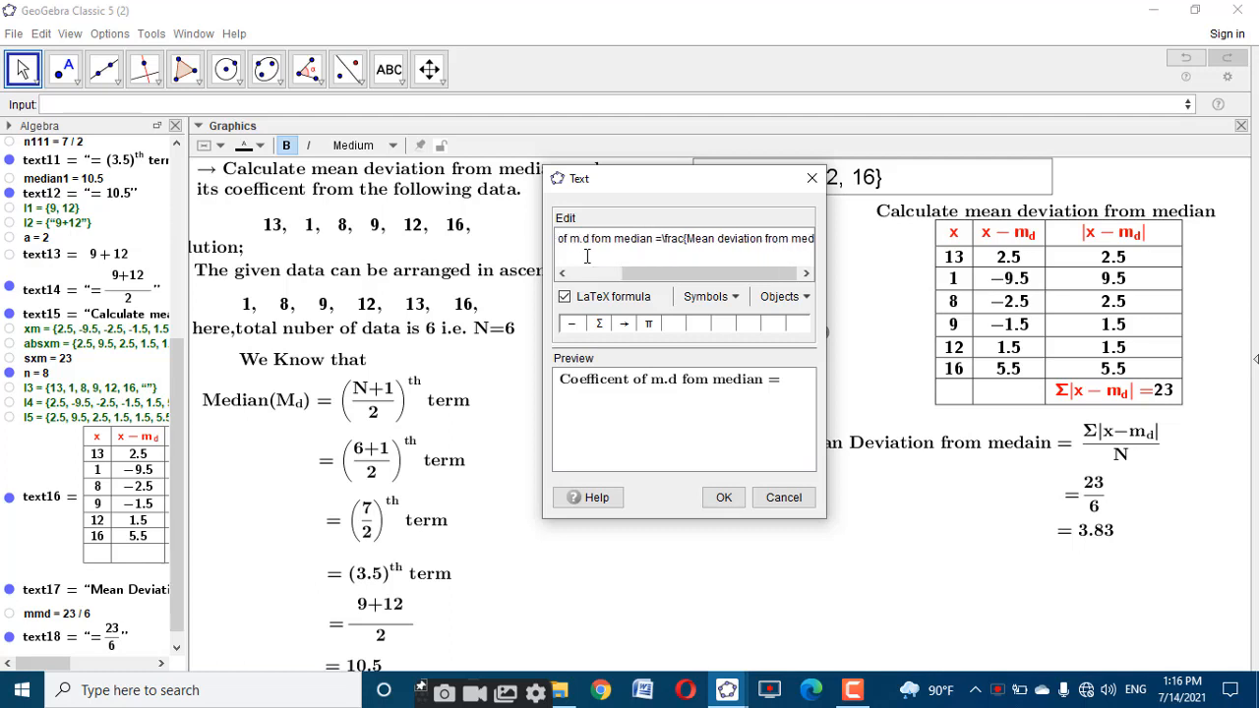
text(ai)
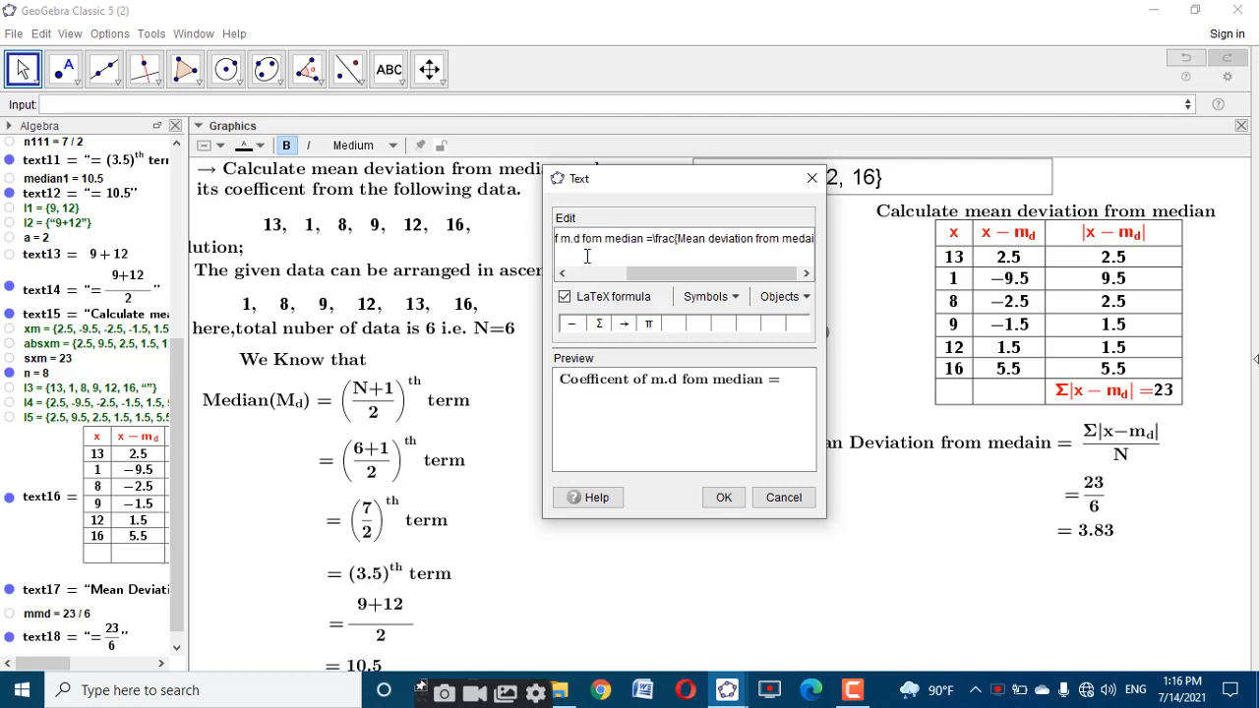
text(n}{)
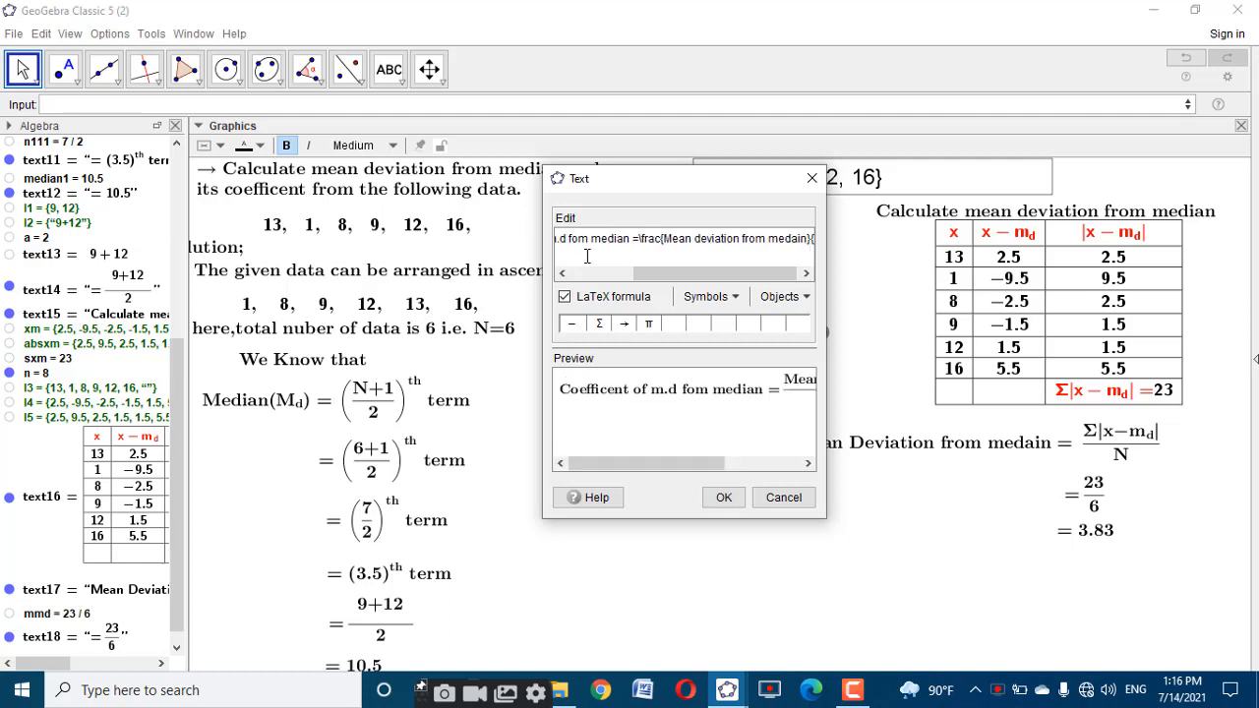
text(Me)
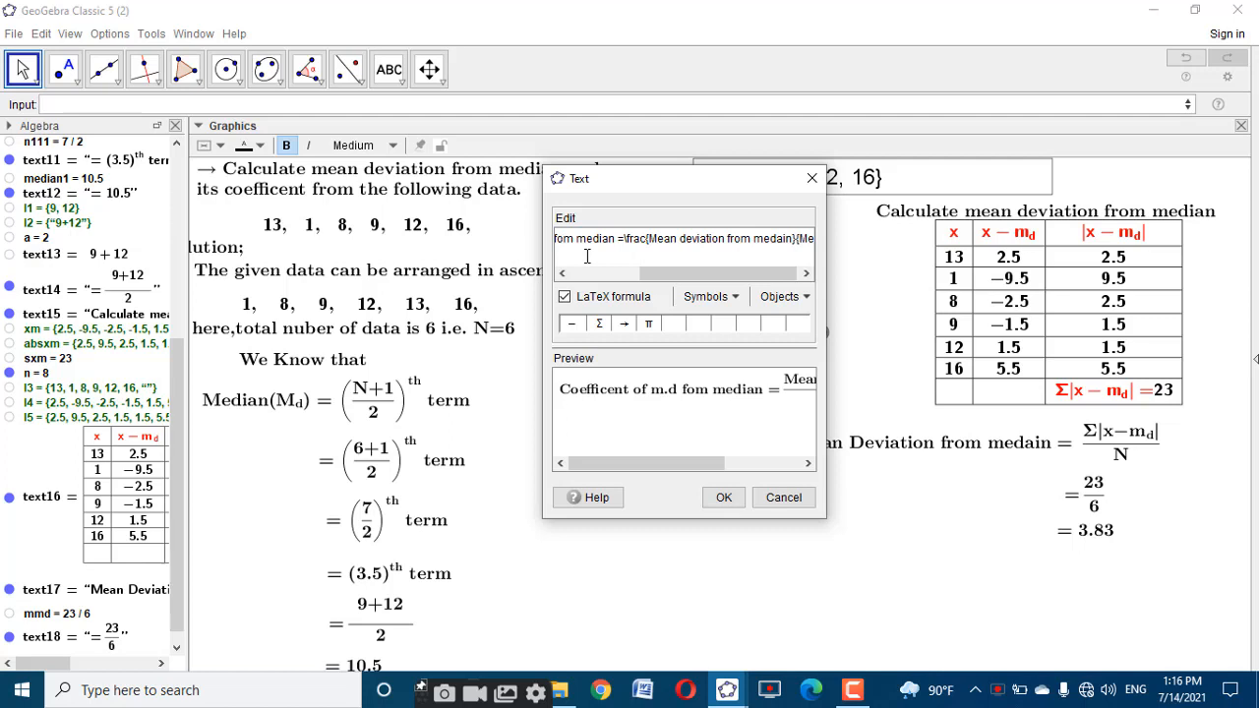
text(dian)
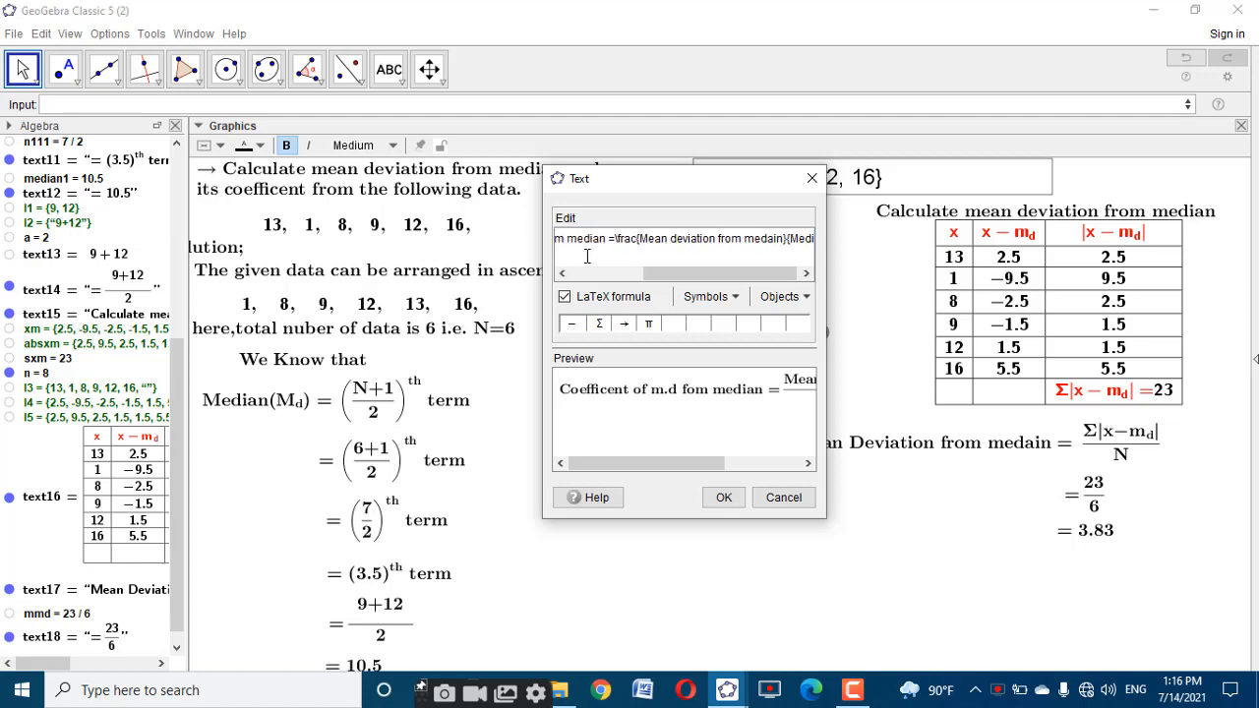
text(})
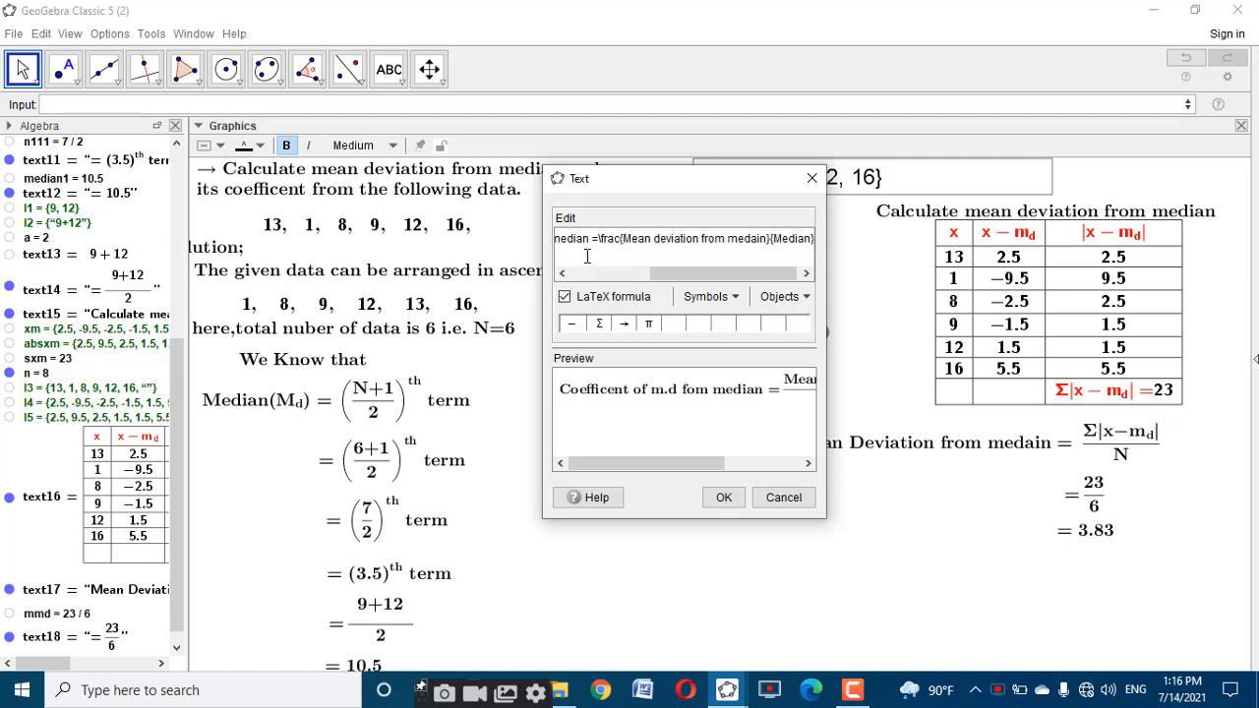
click(724, 497)
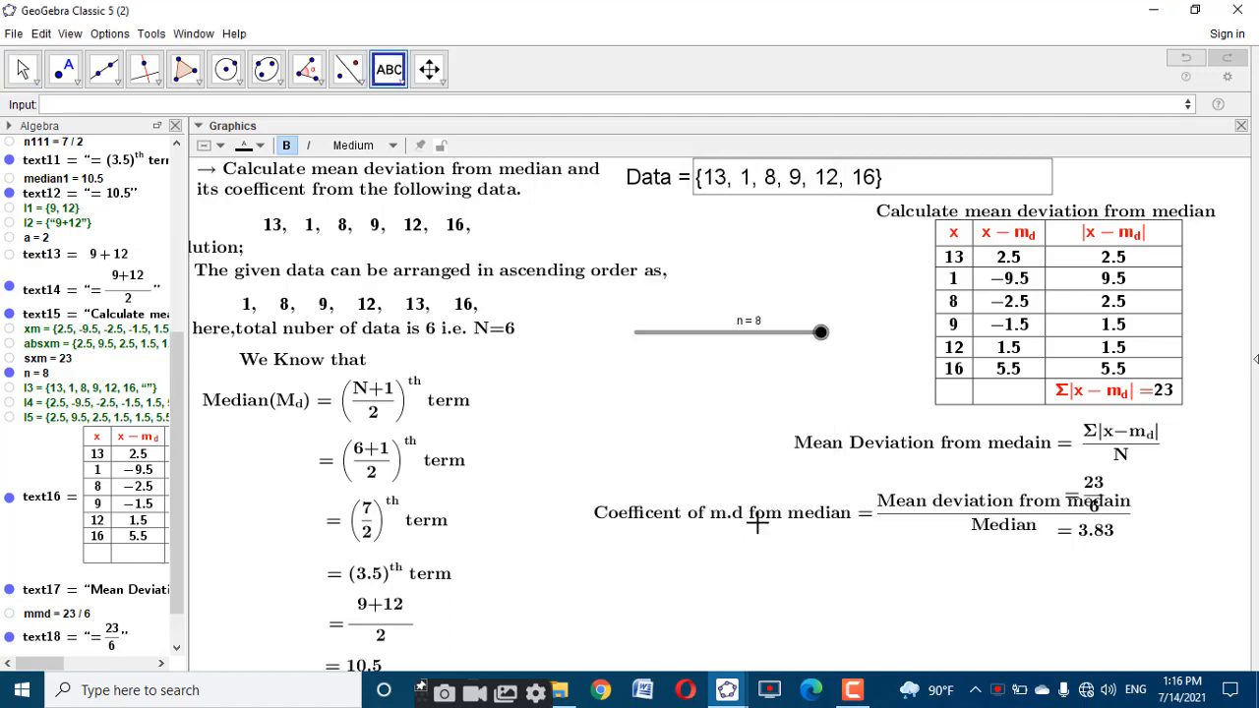
drag(756, 523, 816, 584)
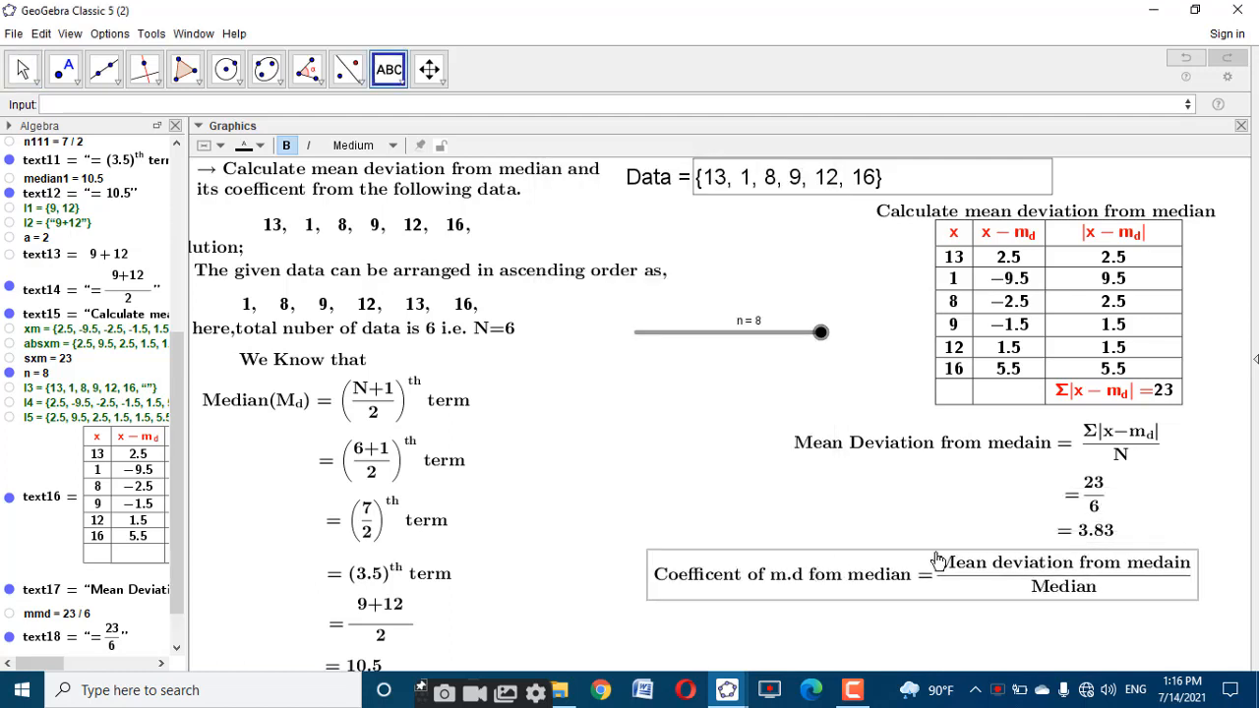
Add a LaTeX text with "=" and a fraction of the linked objects mmd over median1, and place it under the coefficient formula
click(508, 409)
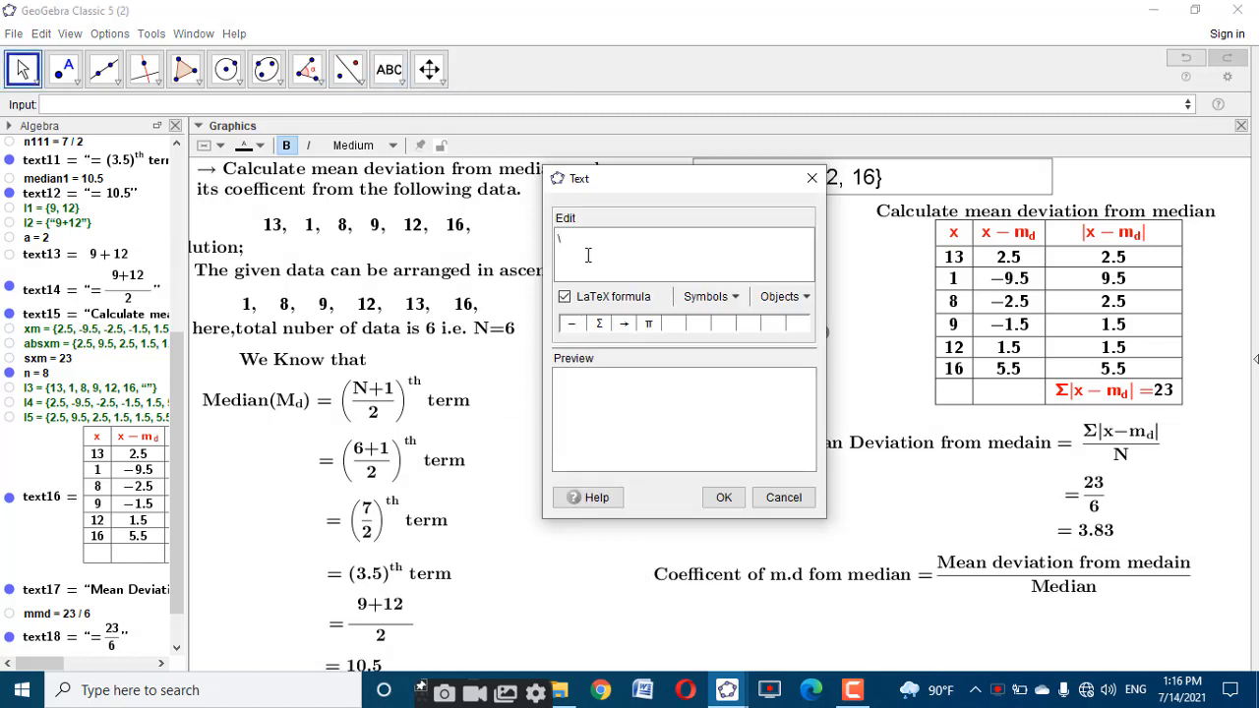
text(\text{=)
click(77, 613)
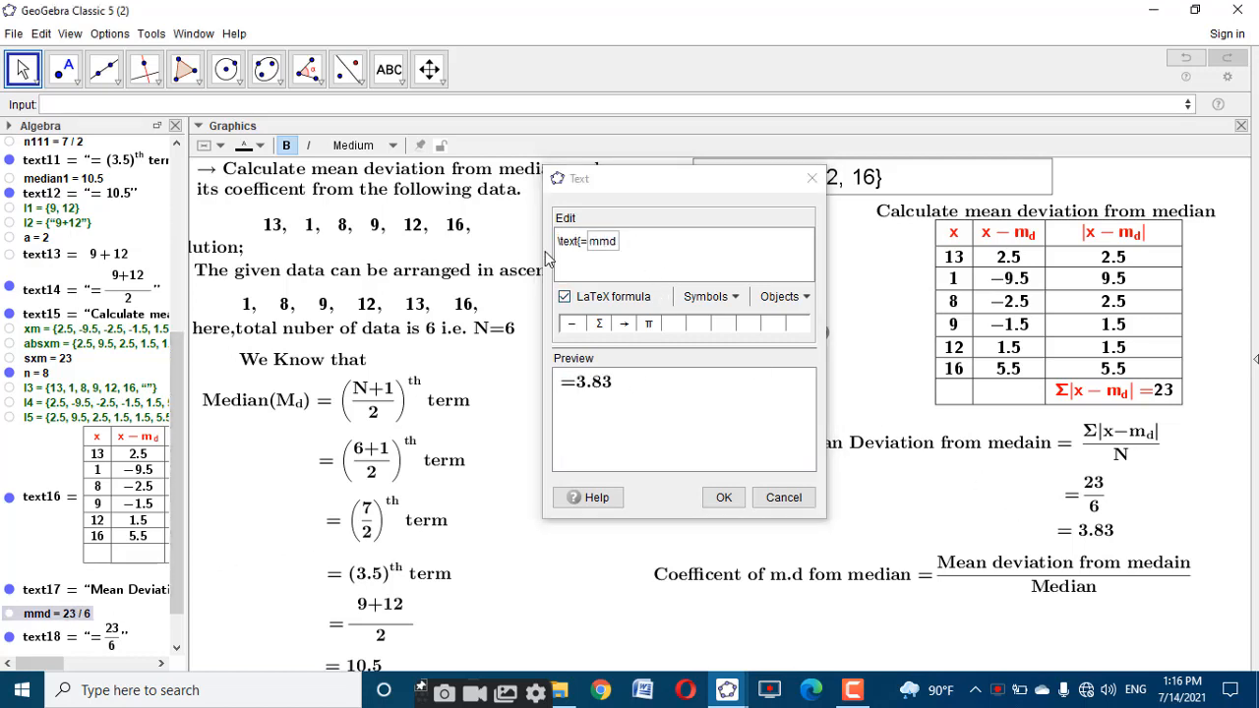
click(583, 243)
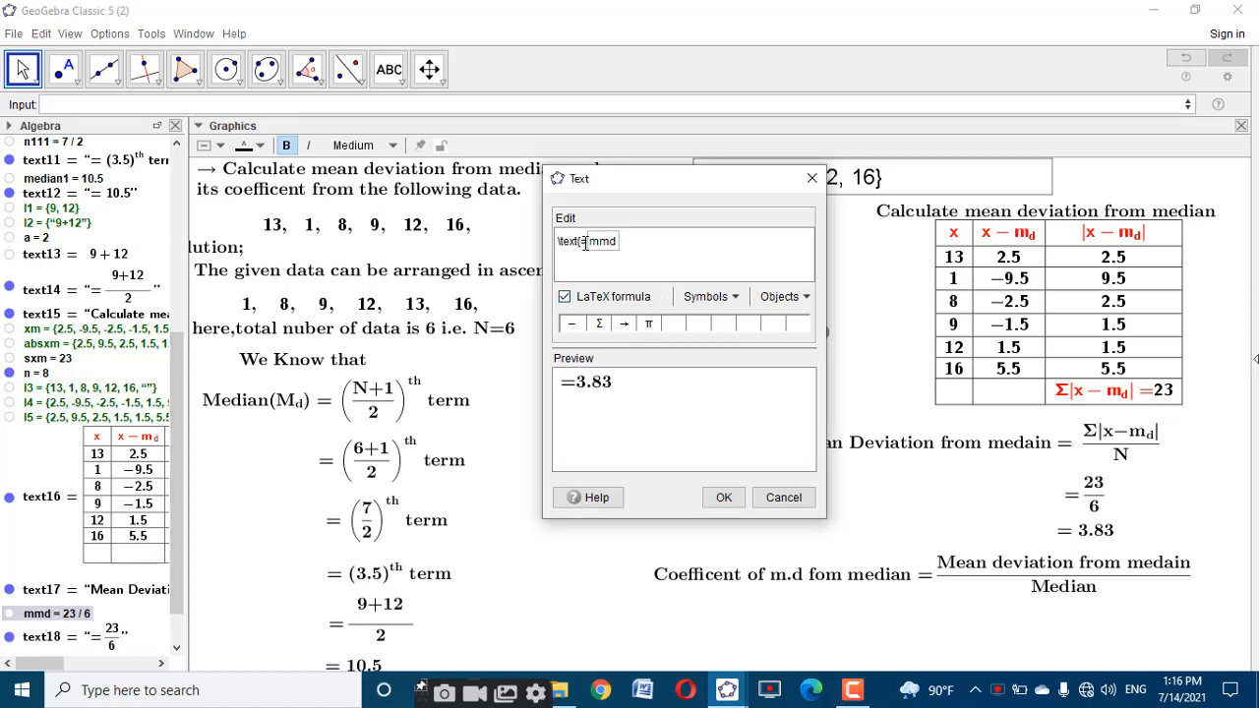
text(\)
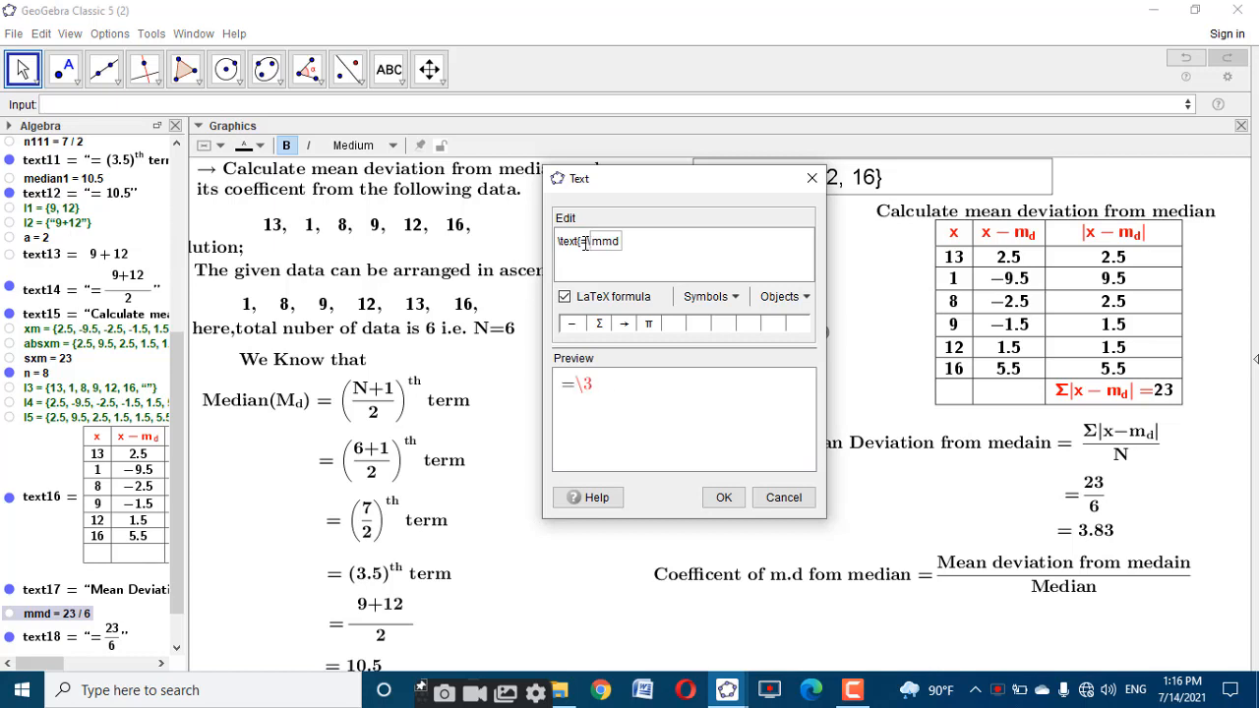
text(frac)
text({mmd)
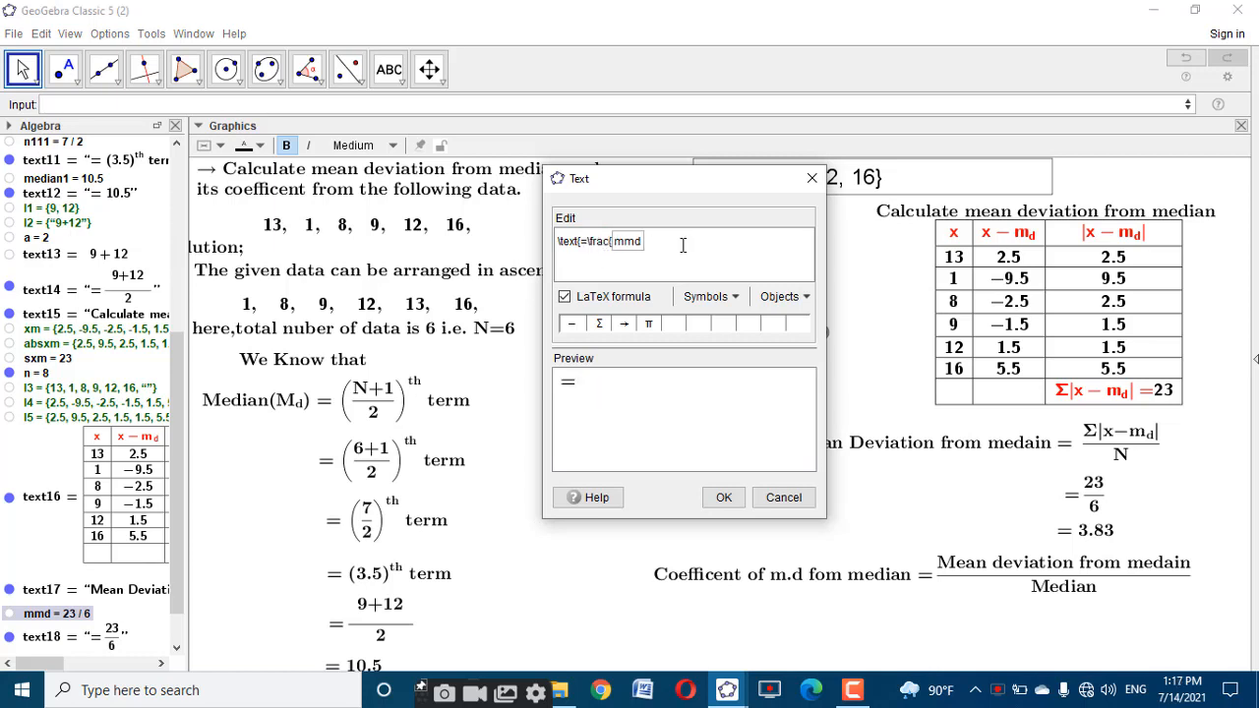
text(}{)
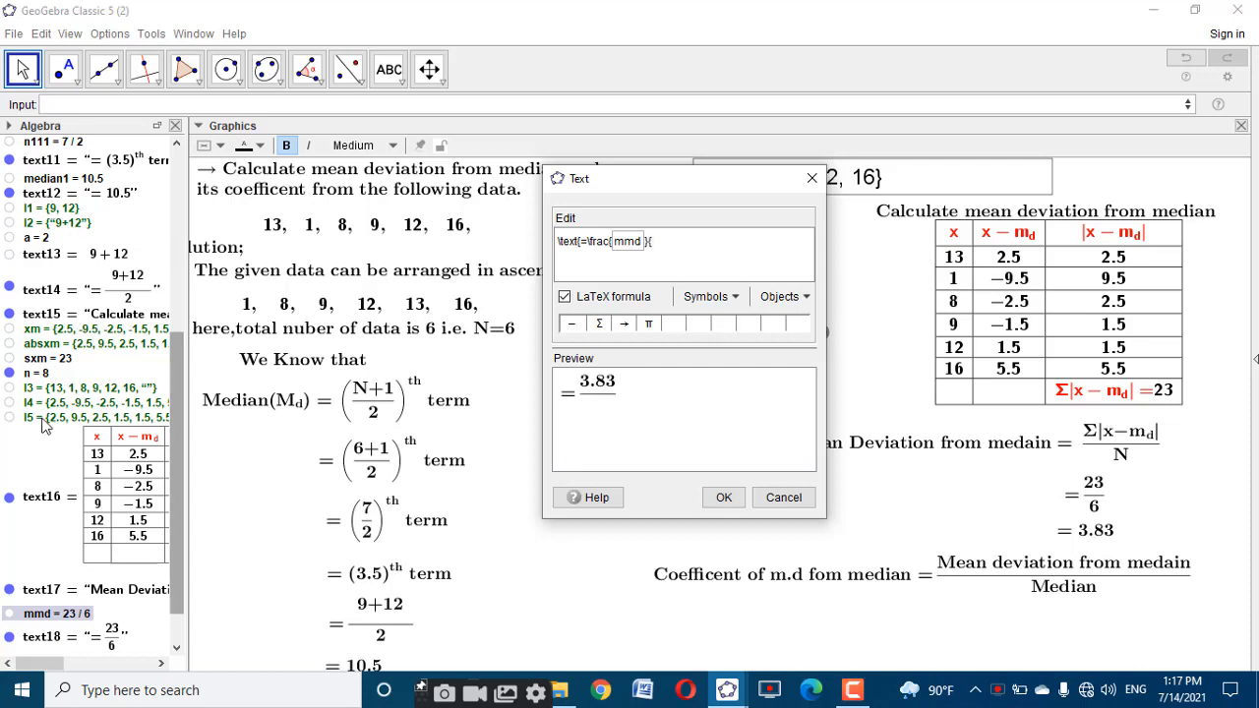
click(61, 179)
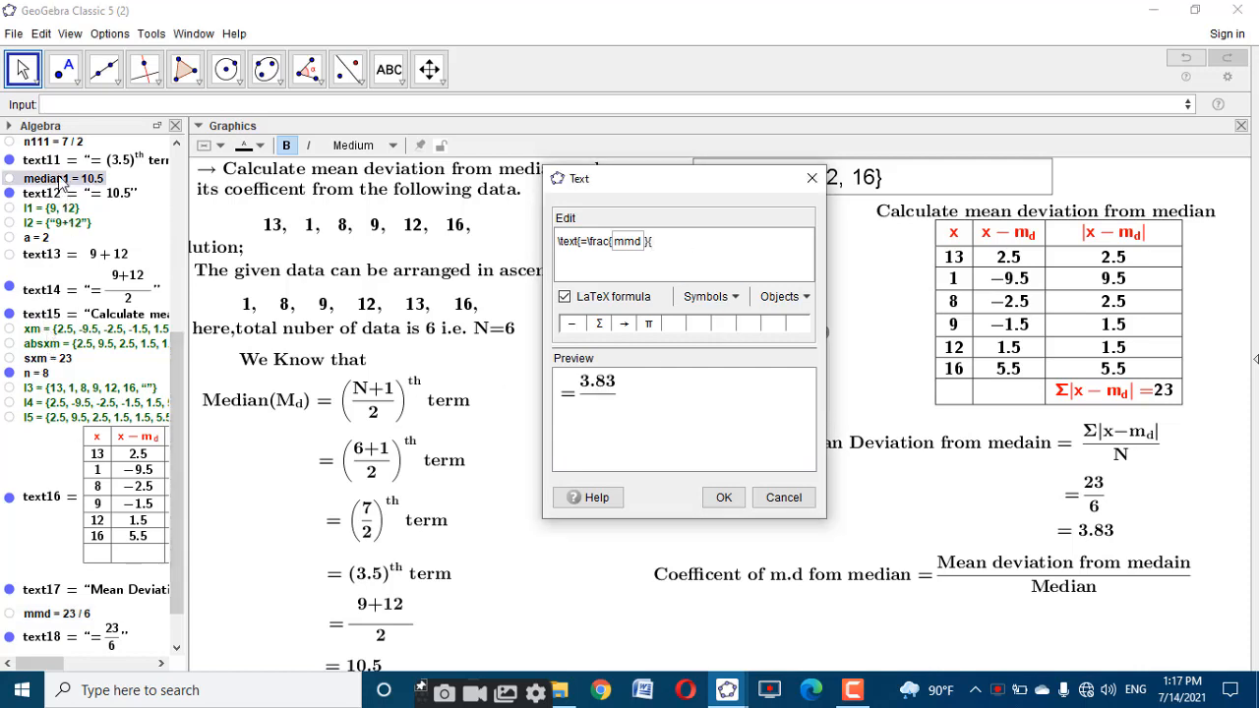
click(725, 497)
drag(667, 534, 983, 641)
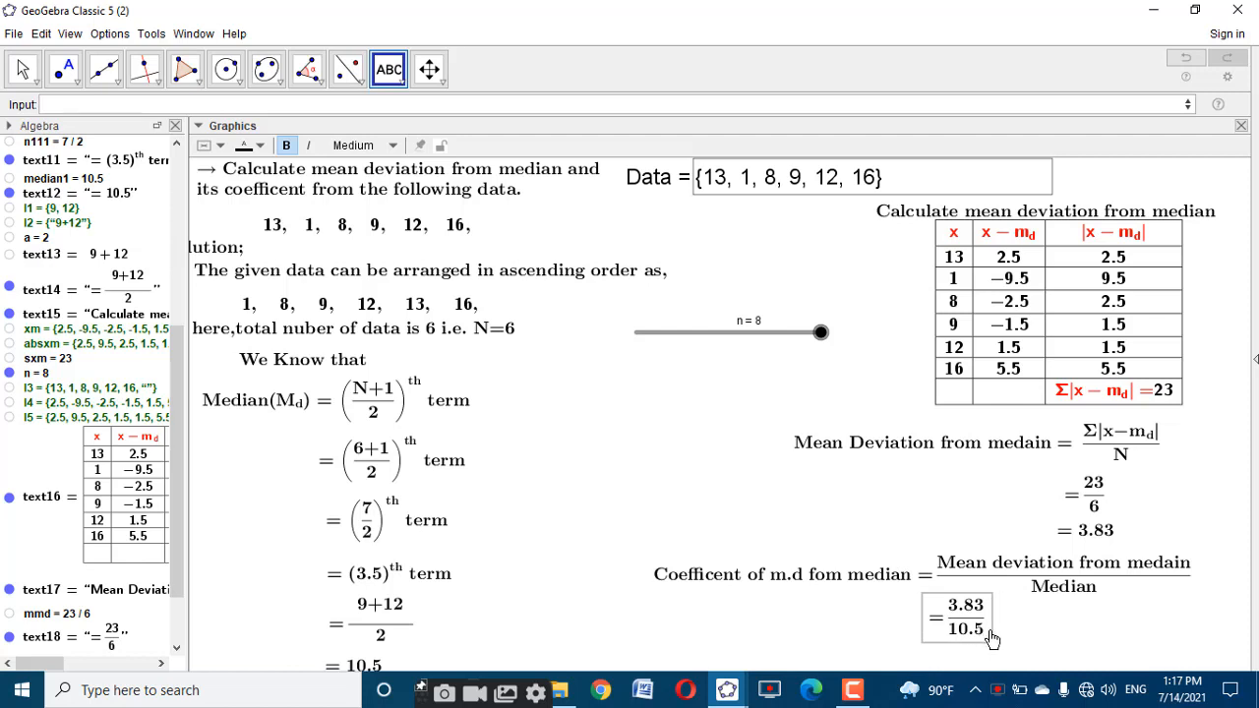
click(1005, 579)
right_click(1005, 580)
click(811, 179)
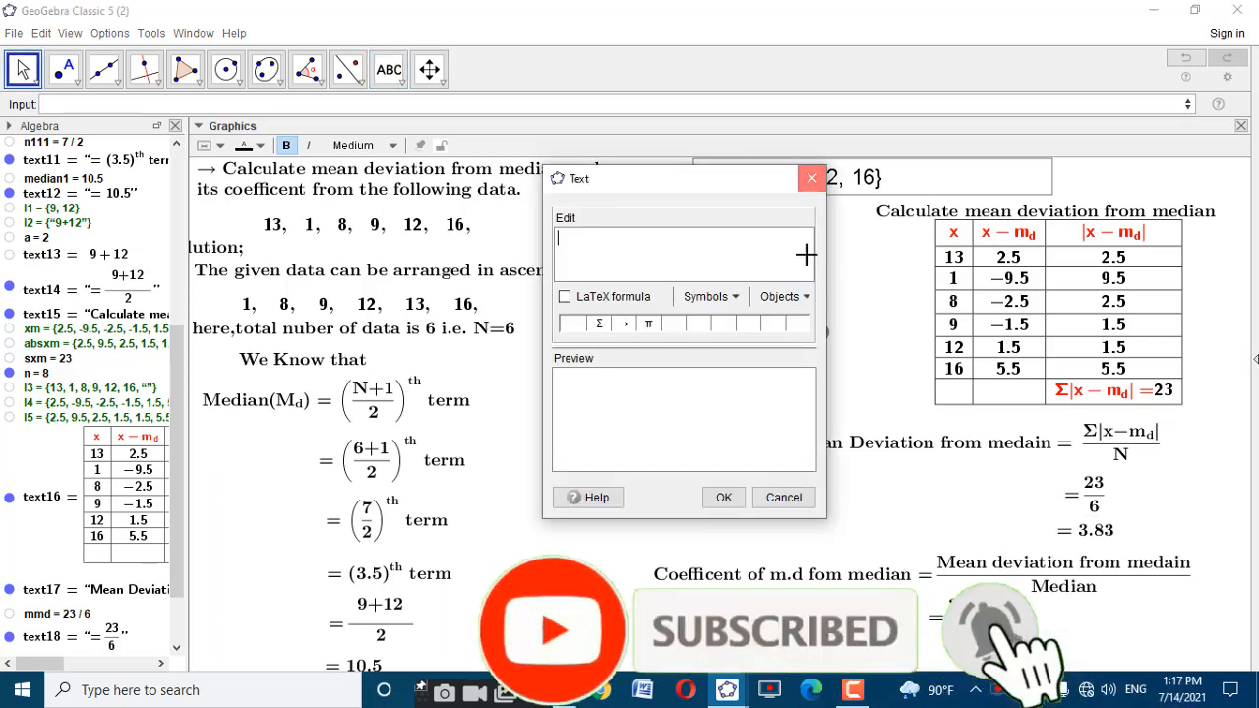
Append "×100" after the fraction in the coefficient of mean deviation formula text
right_click(1033, 568)
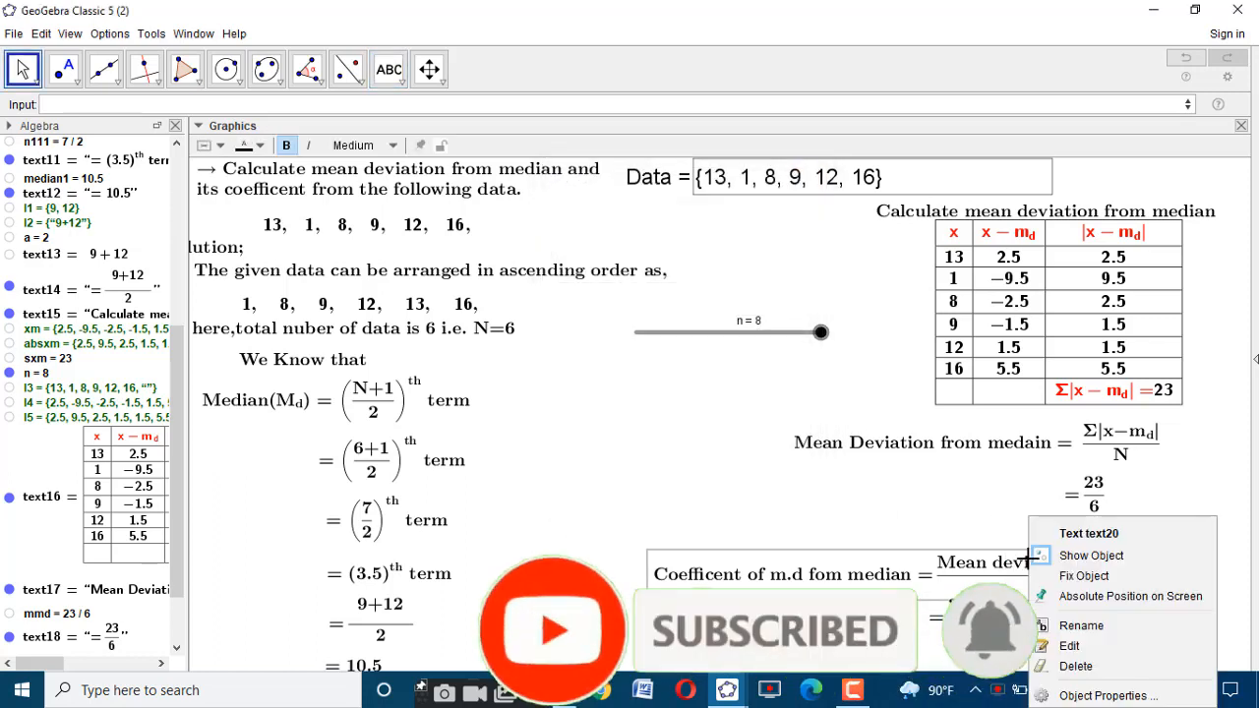
click(1068, 640)
drag(670, 277, 763, 278)
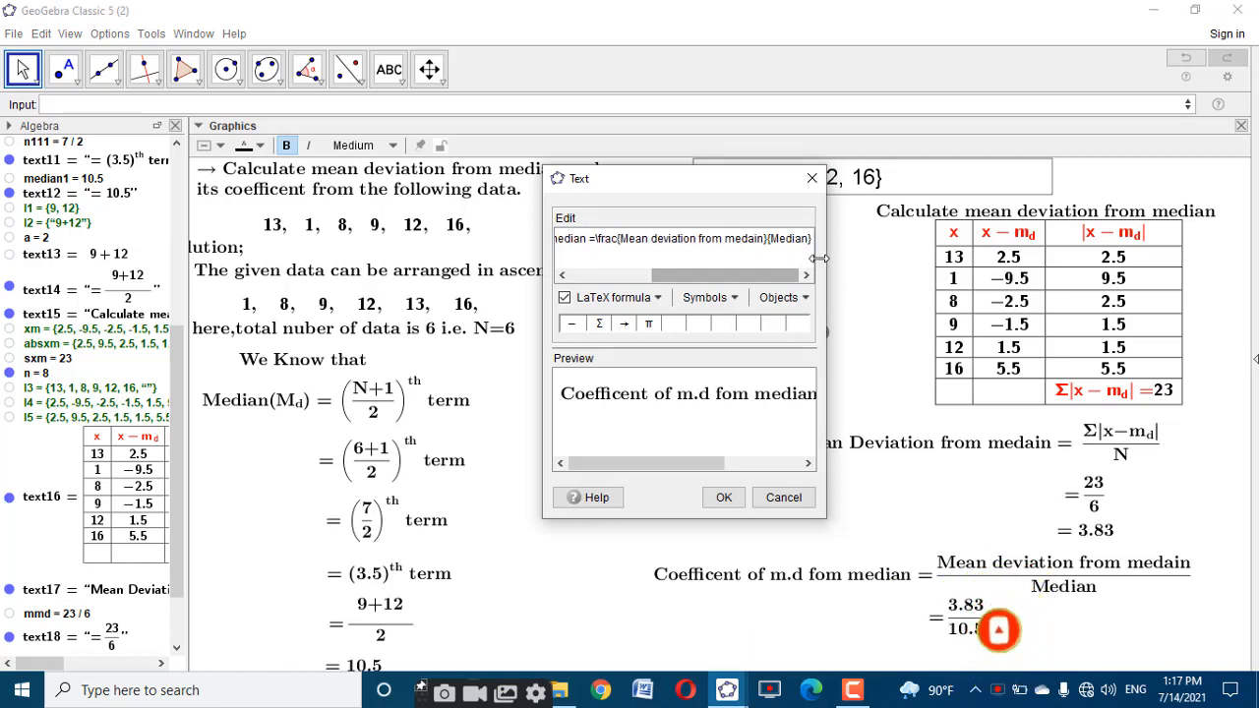
click(812, 241)
click(732, 301)
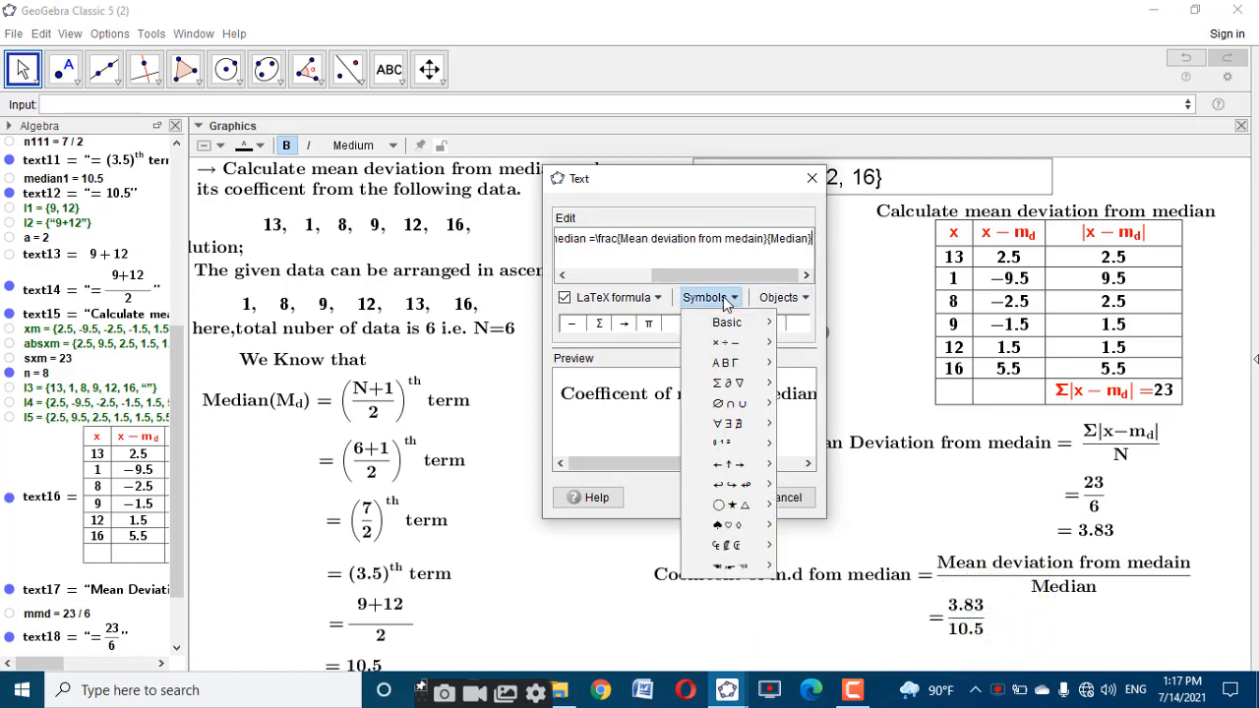
mouse_move(737, 342)
click(782, 342)
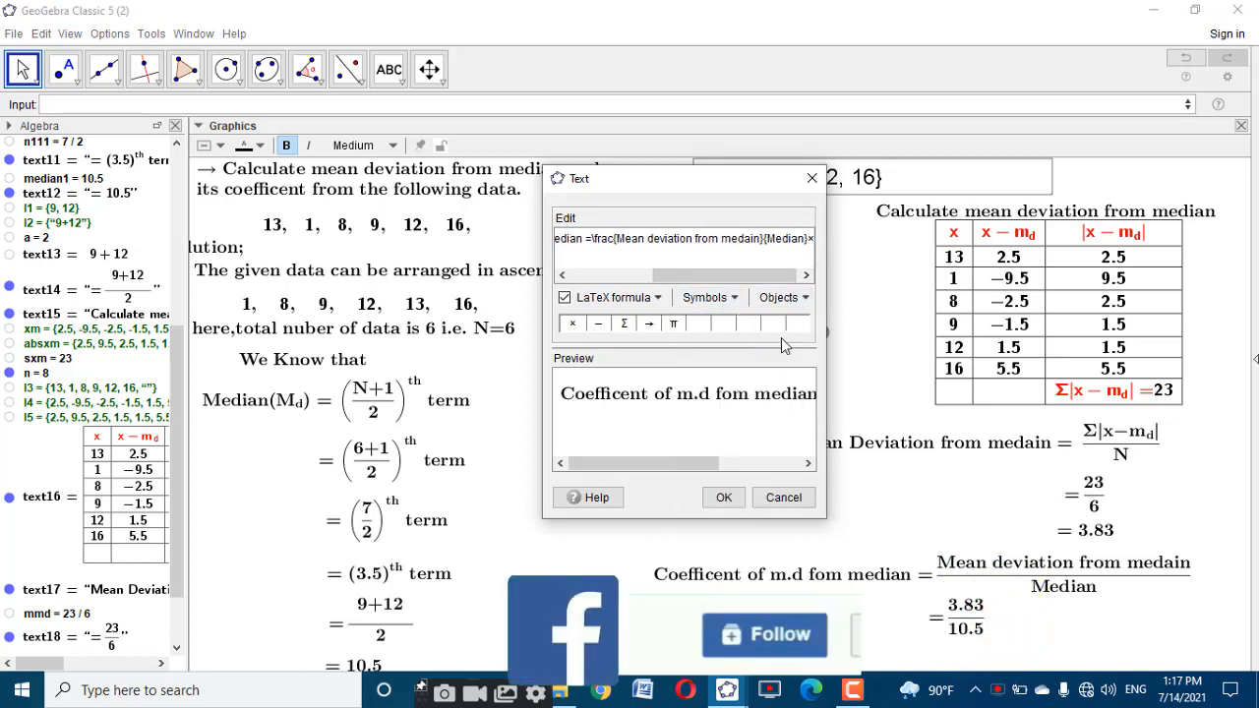
text(100)
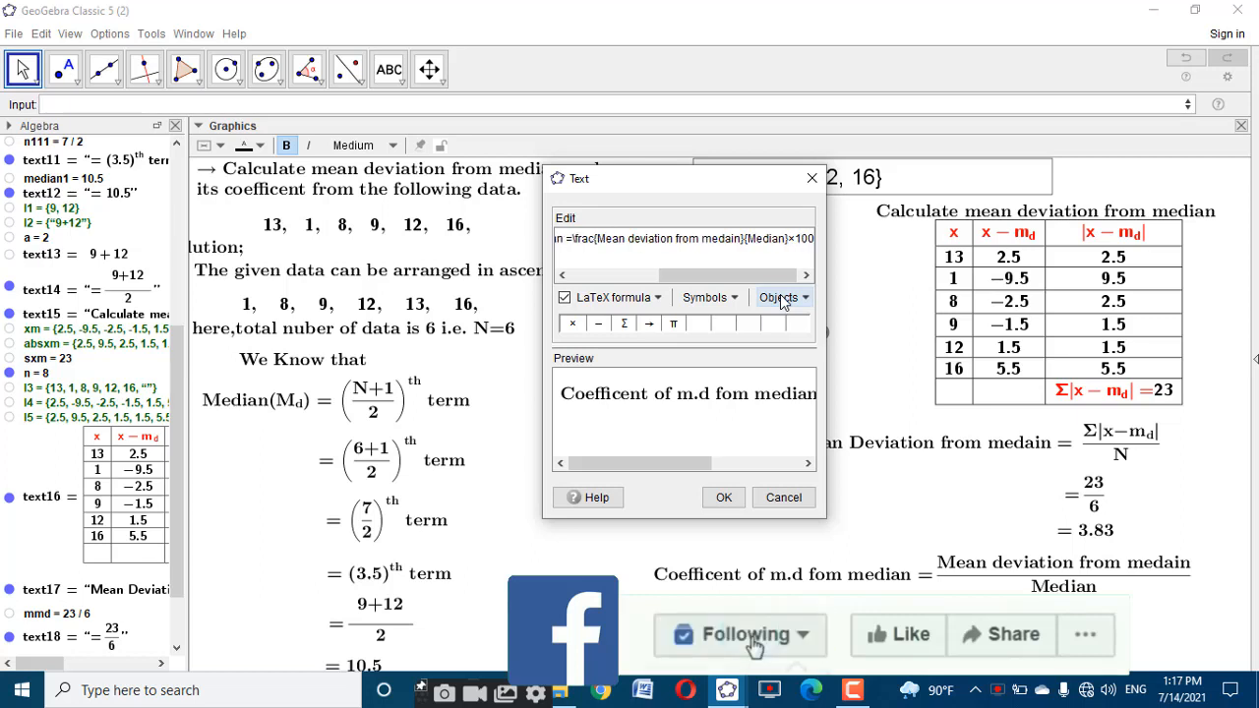
click(721, 498)
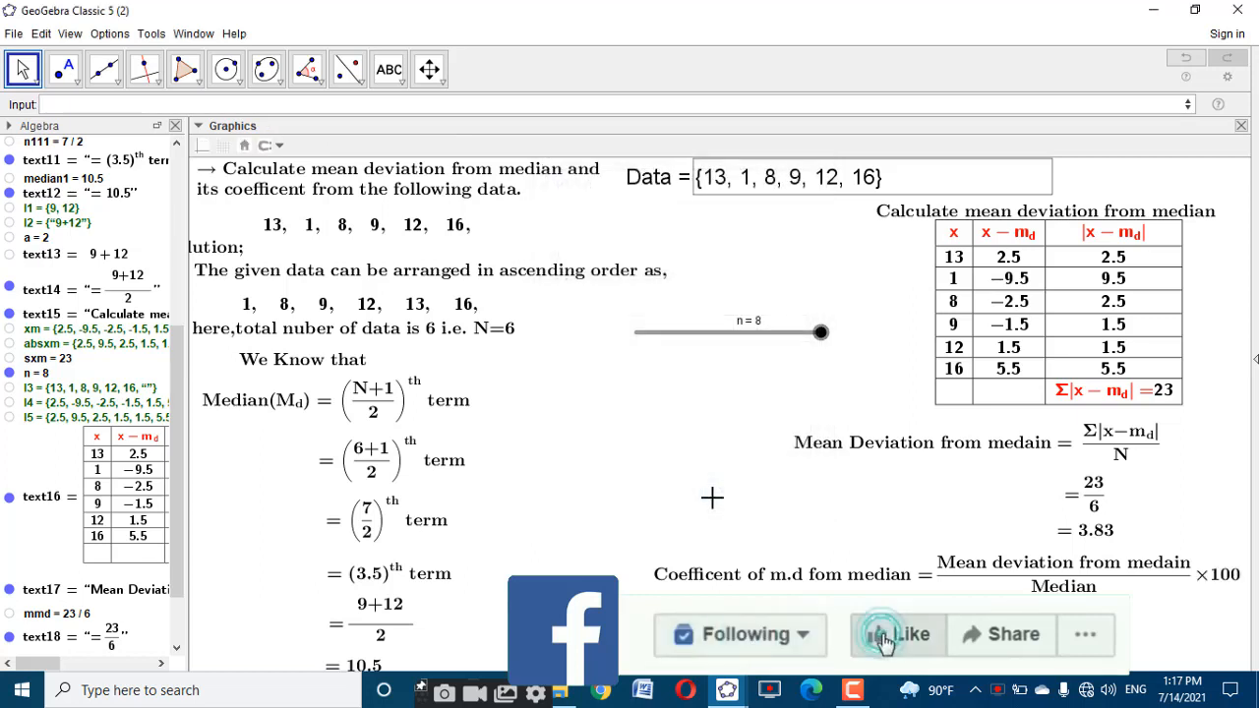
Append "×100" after the fraction of mmd over median1 in the substituted coefficient text
right_click(968, 580)
click(1018, 625)
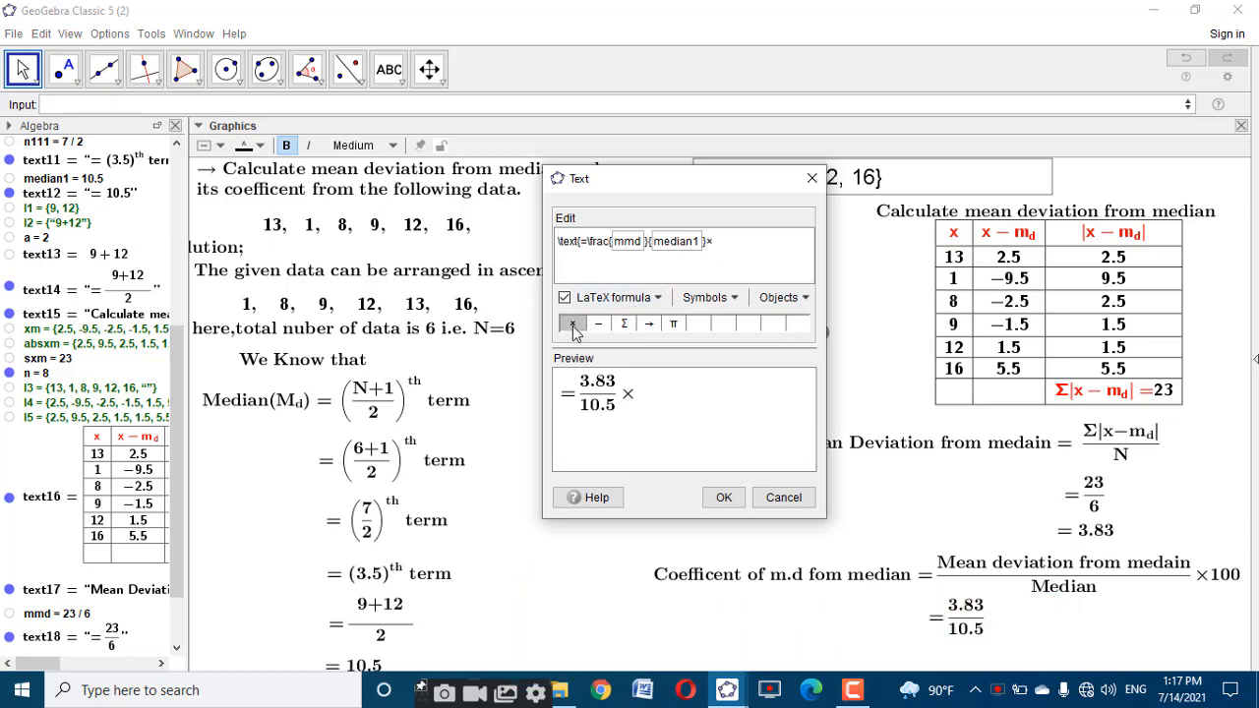
text(100)
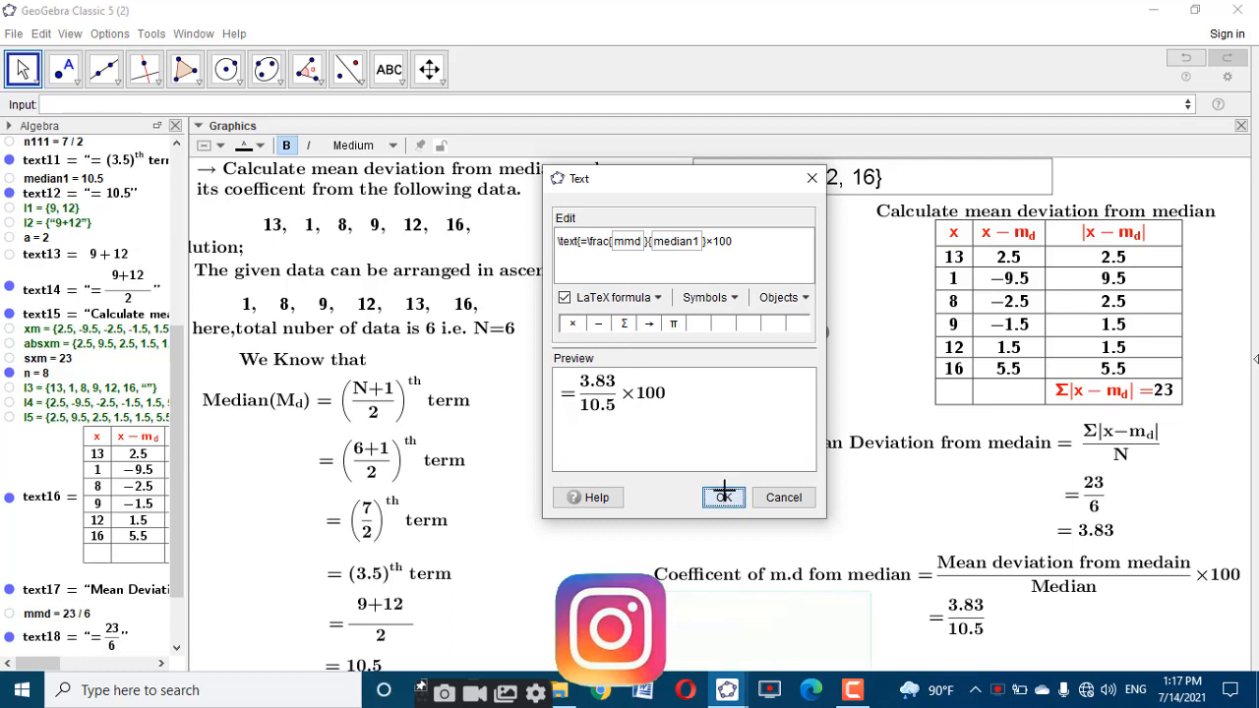
click(724, 497)
click(980, 632)
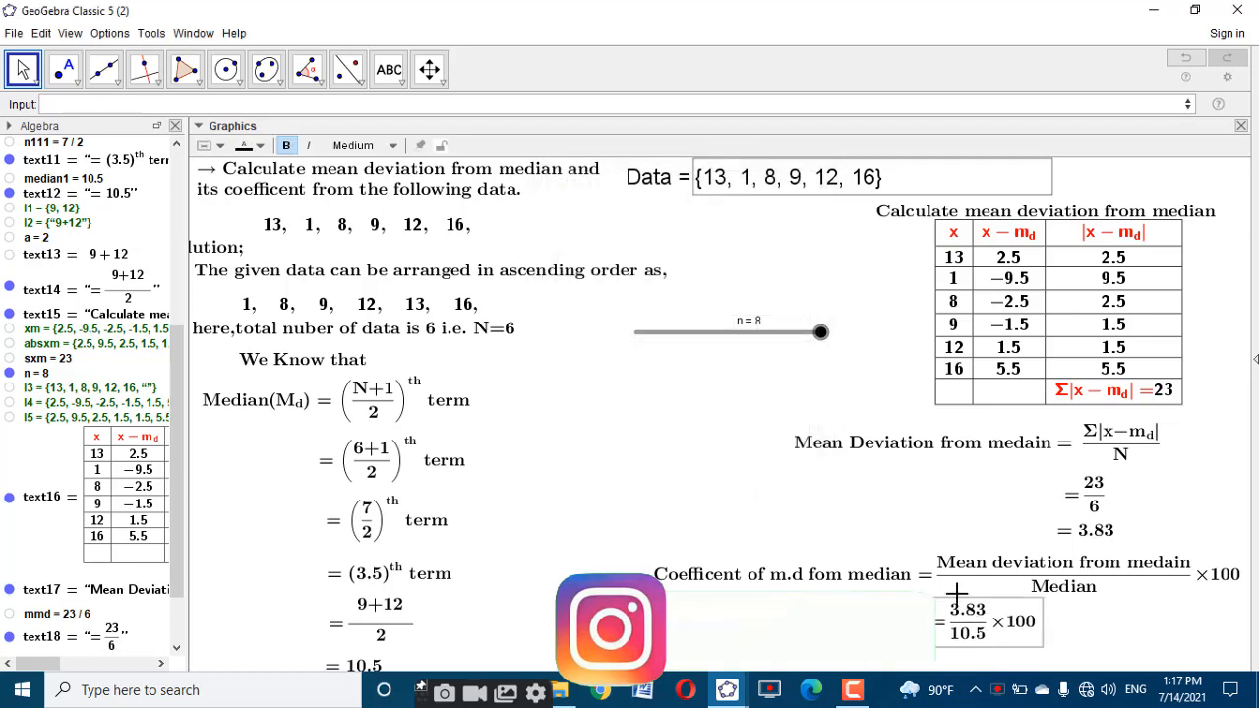
click(564, 415)
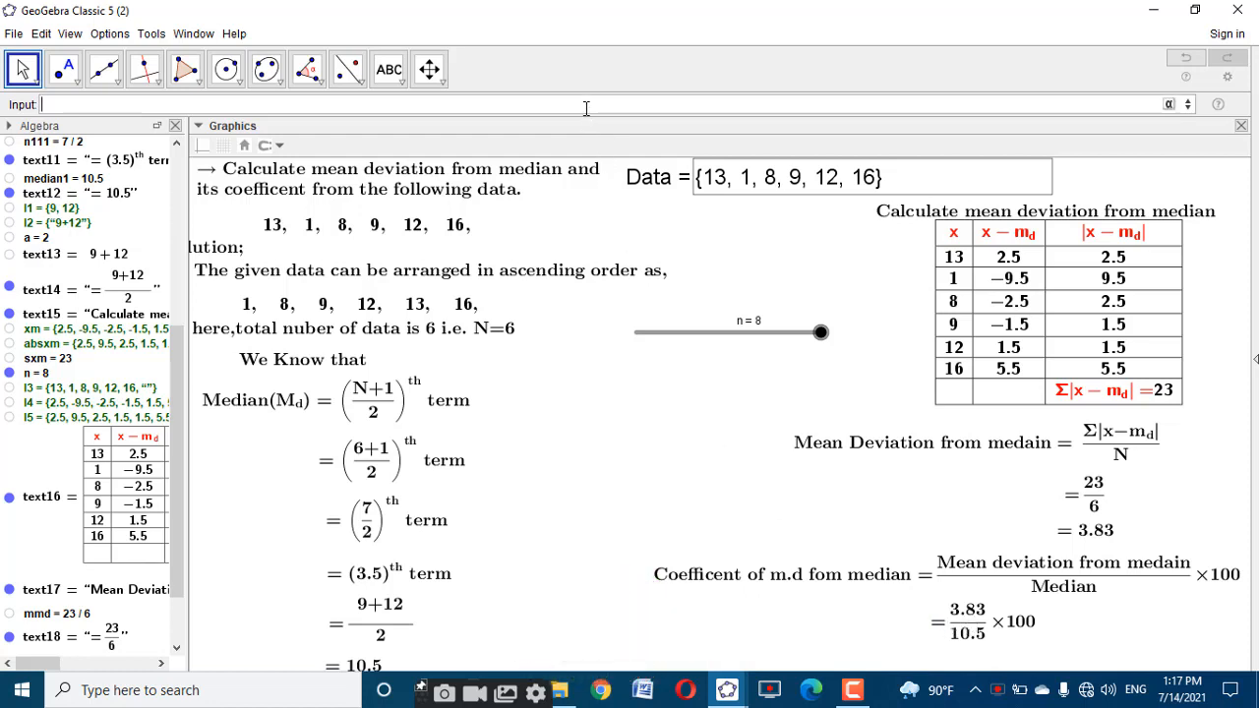
Create a number defined as mmd/median1
click(587, 106)
text(mm)
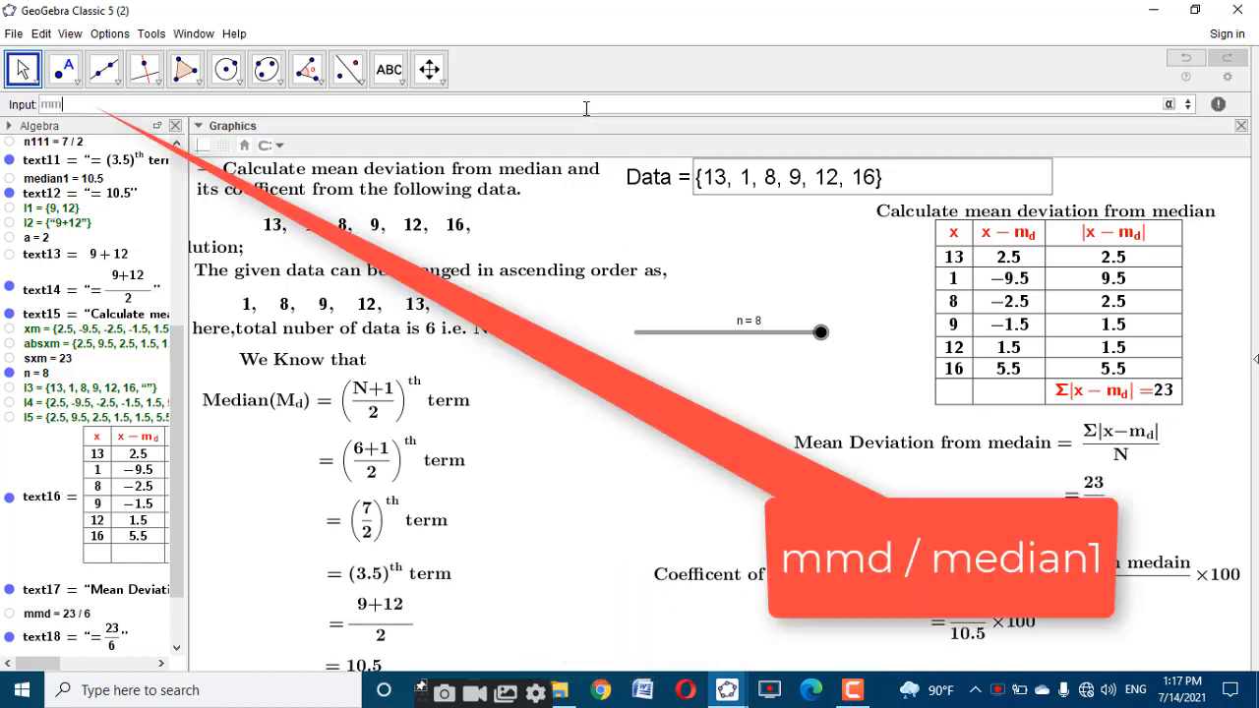
text(d)
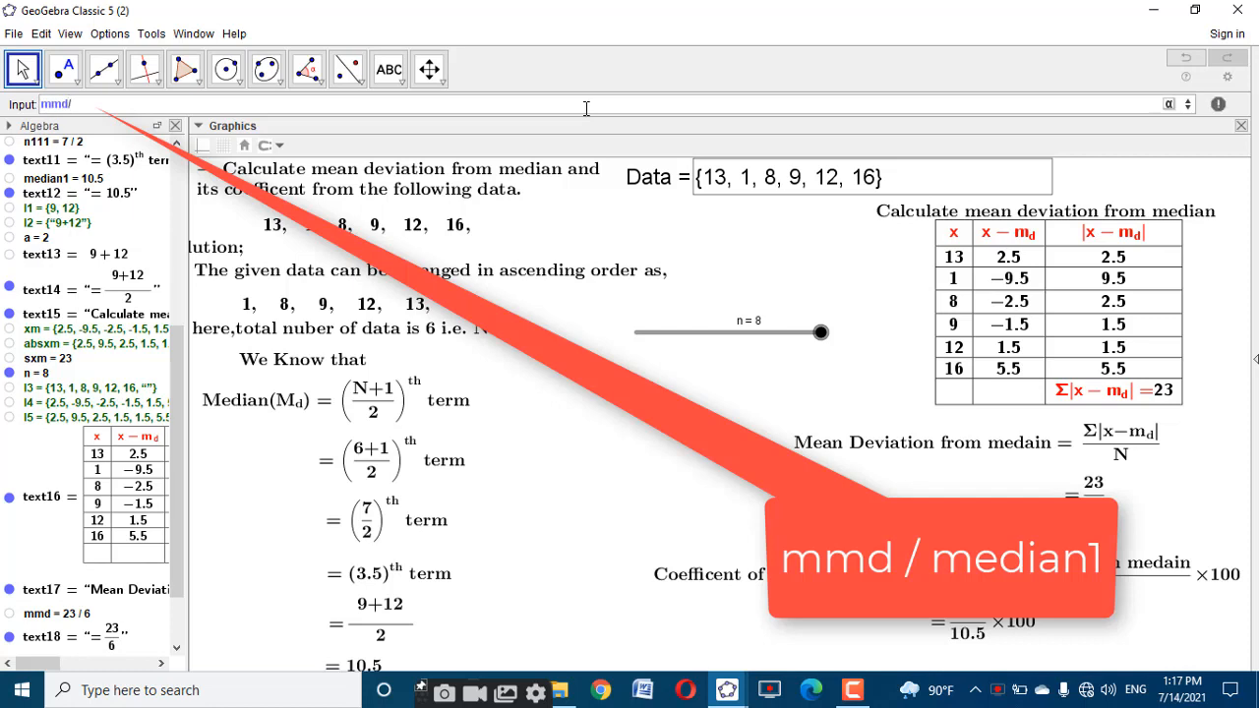
text(/med)
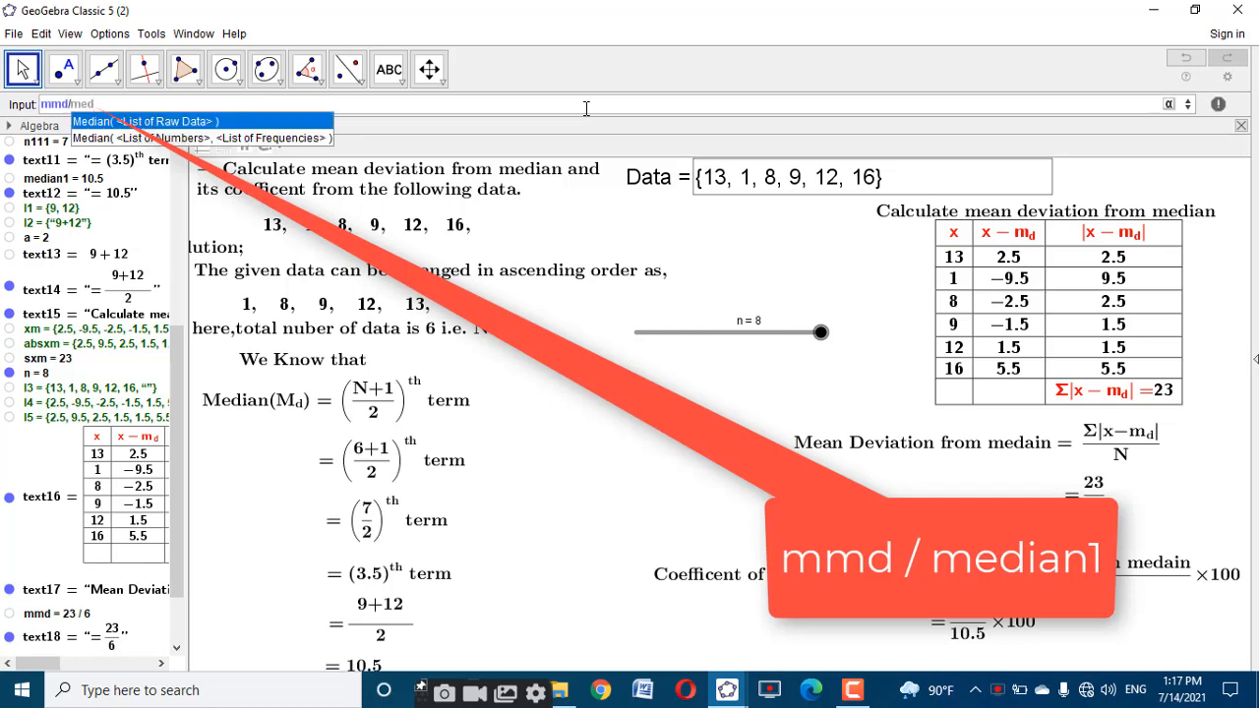
text(ian1)
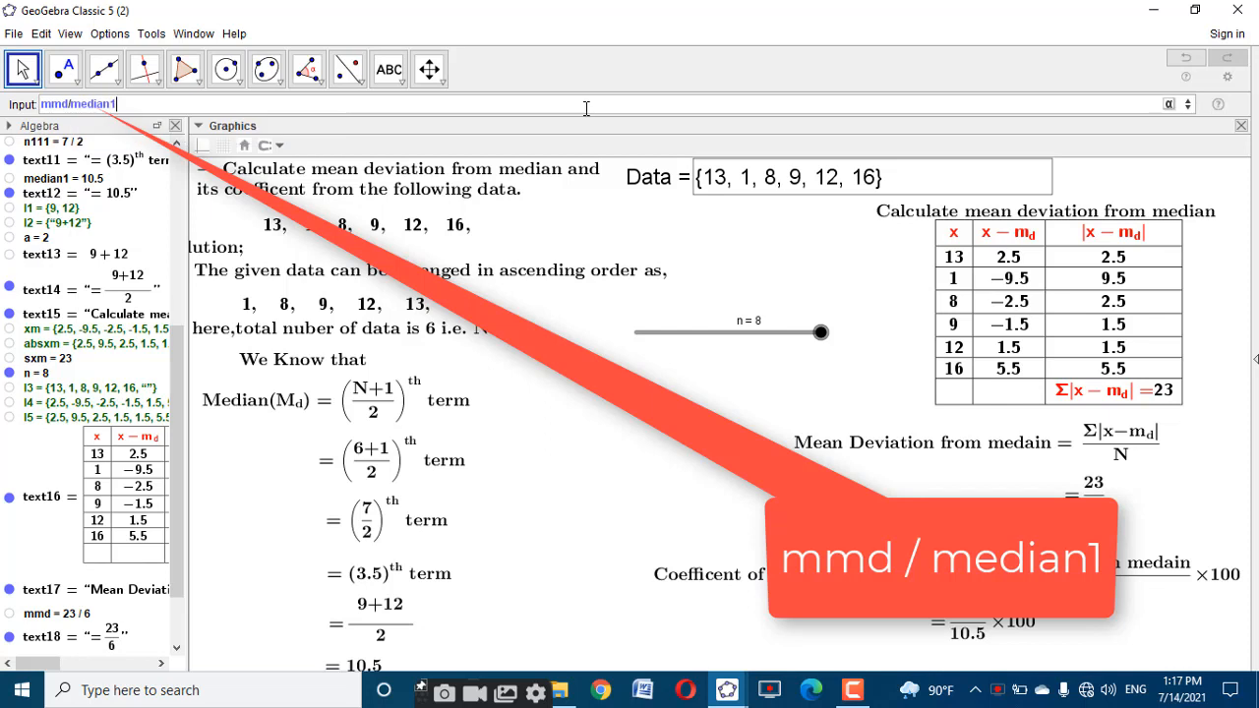
key(Return)
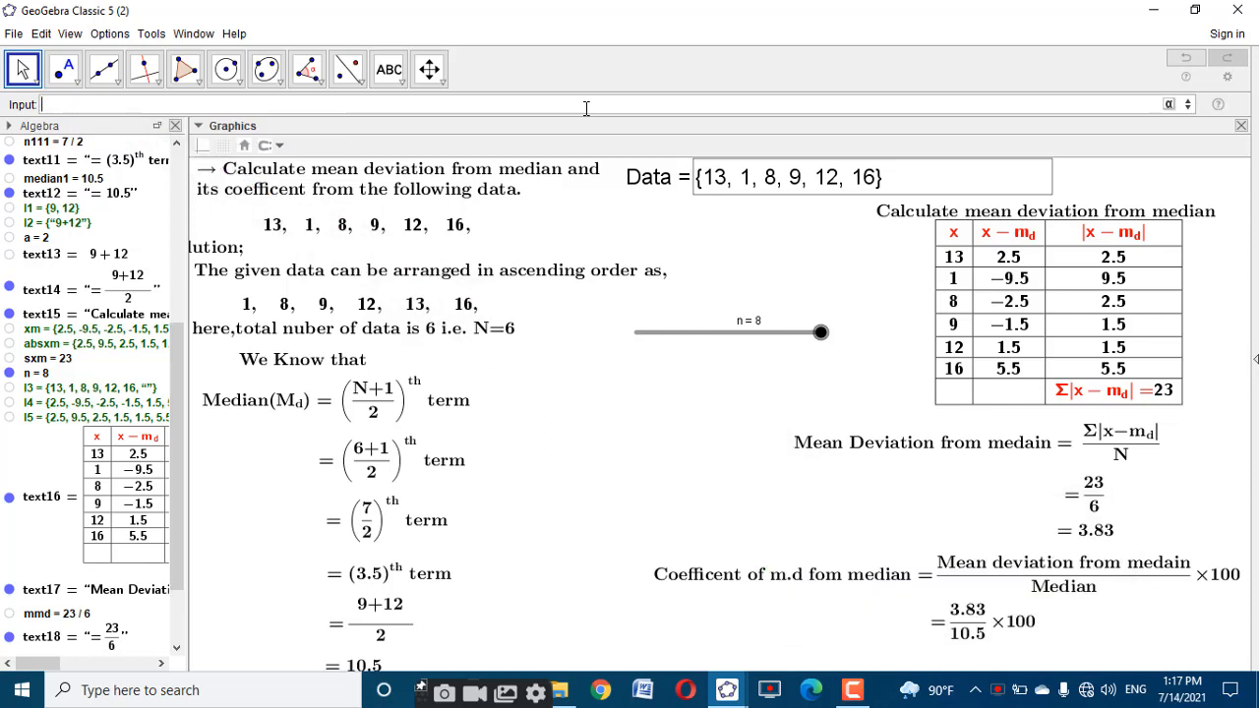
Rename the number defined as mmd/median1 to mmmd
scroll(174, 360, down, 3)
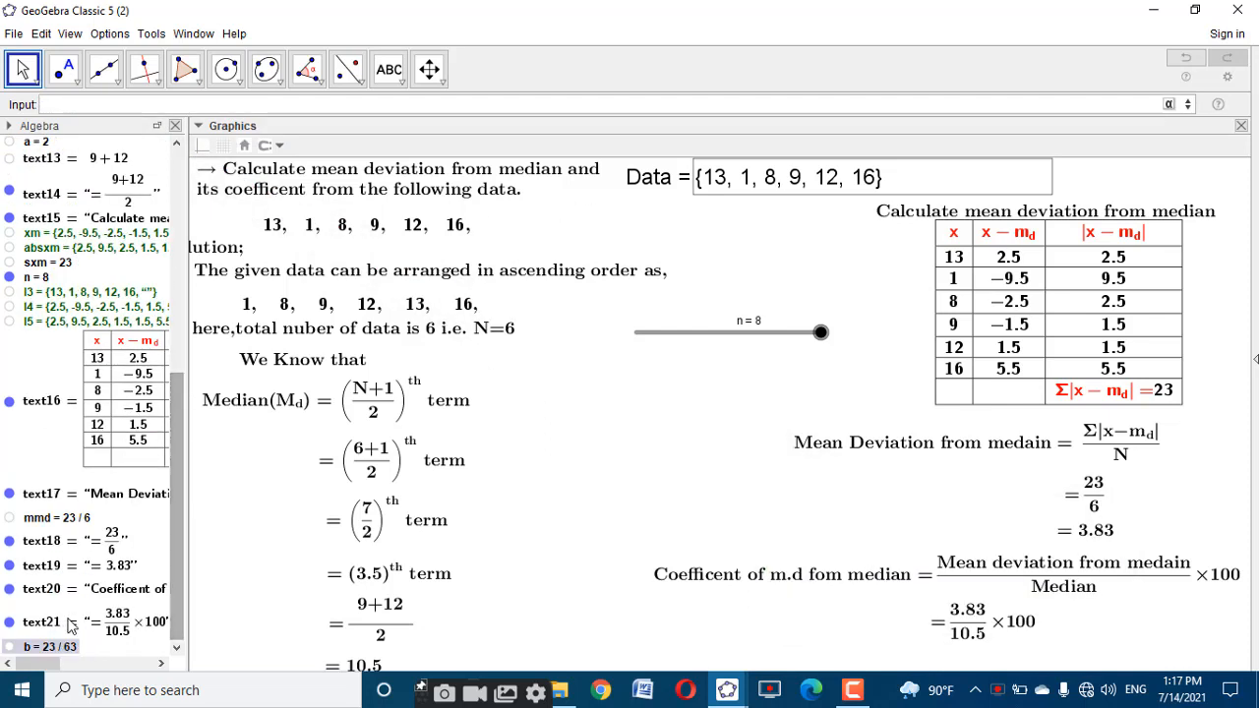
right_click(75, 648)
click(78, 648)
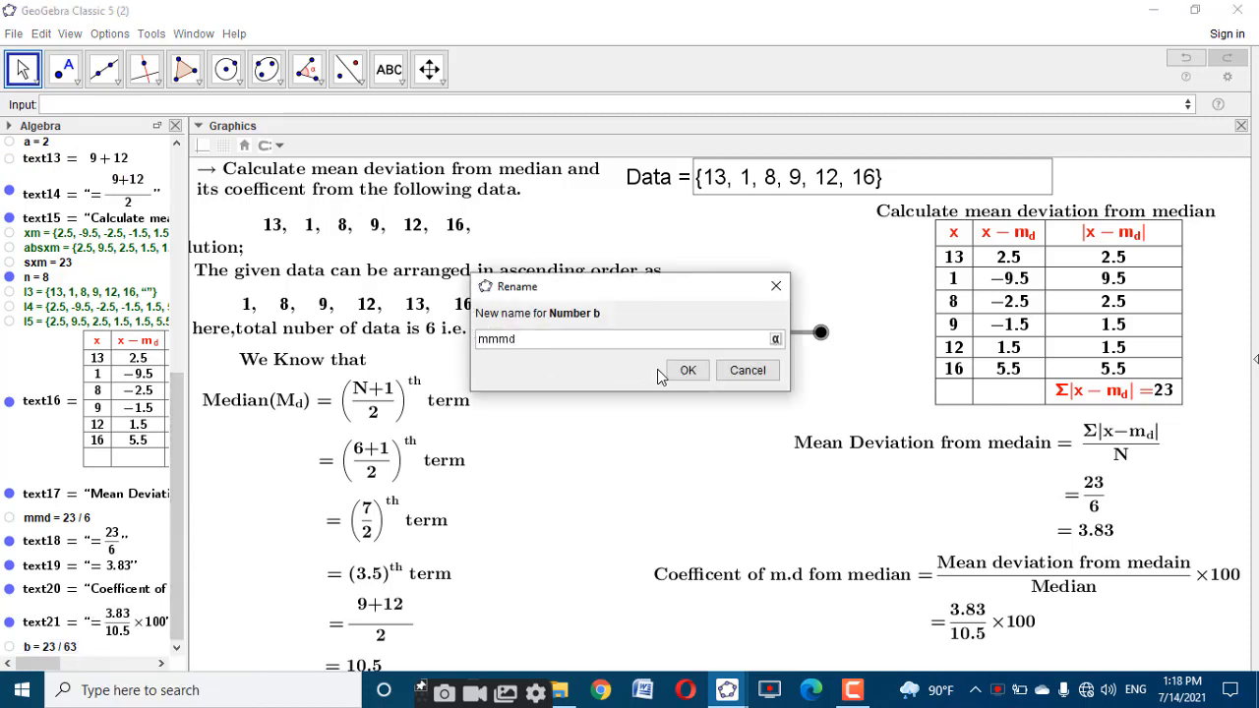
click(685, 371)
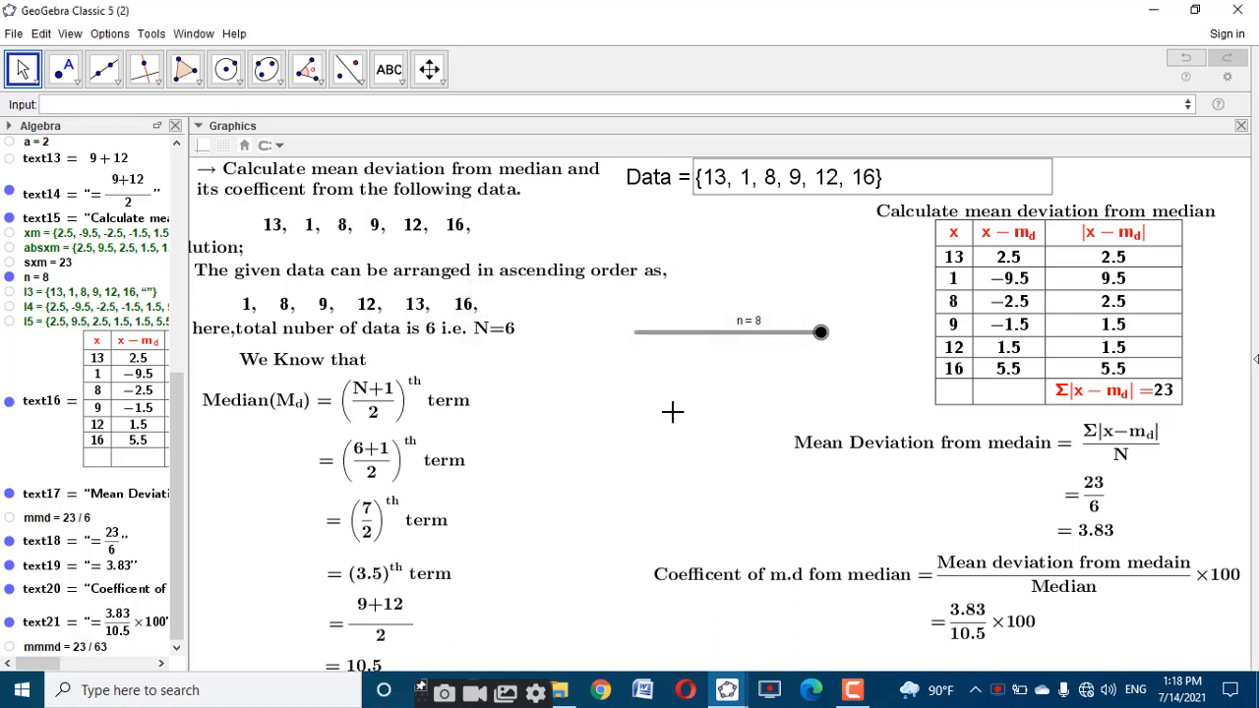
Add a LaTeX text "\text{=" with mmmd as a linked object followed by "×100", and place it under the substituted coefficient fraction
click(389, 71)
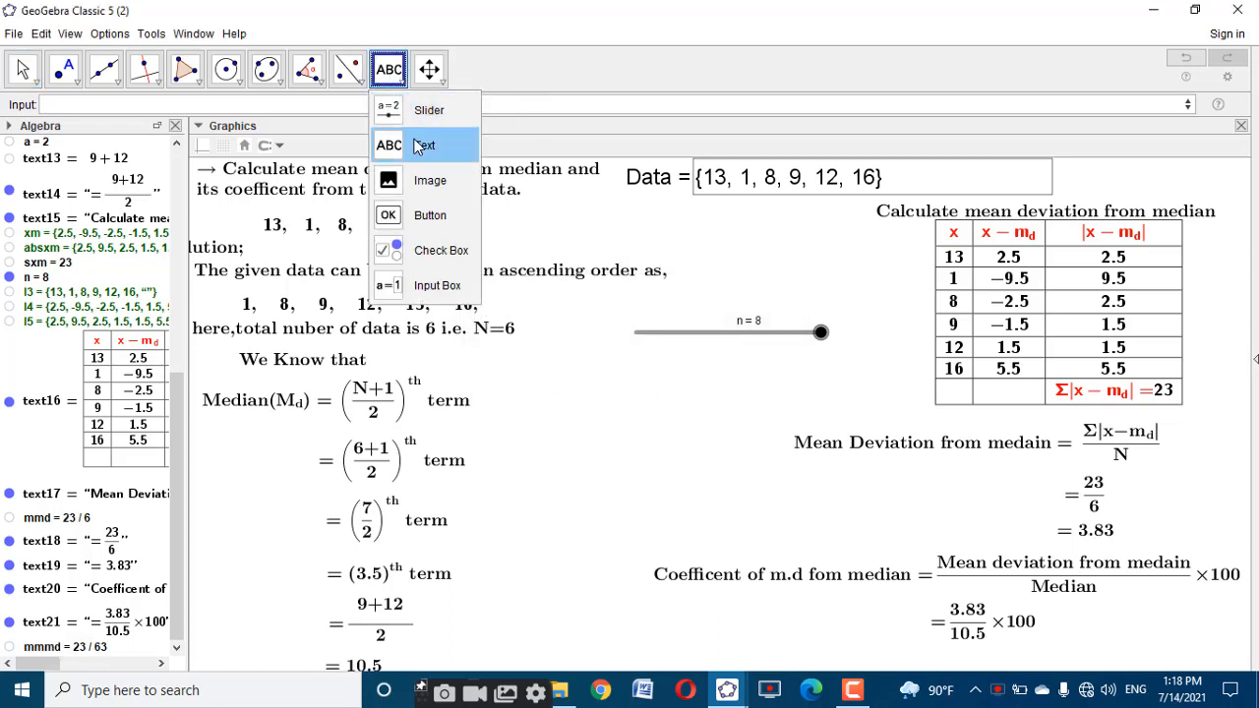
click(418, 140)
click(462, 200)
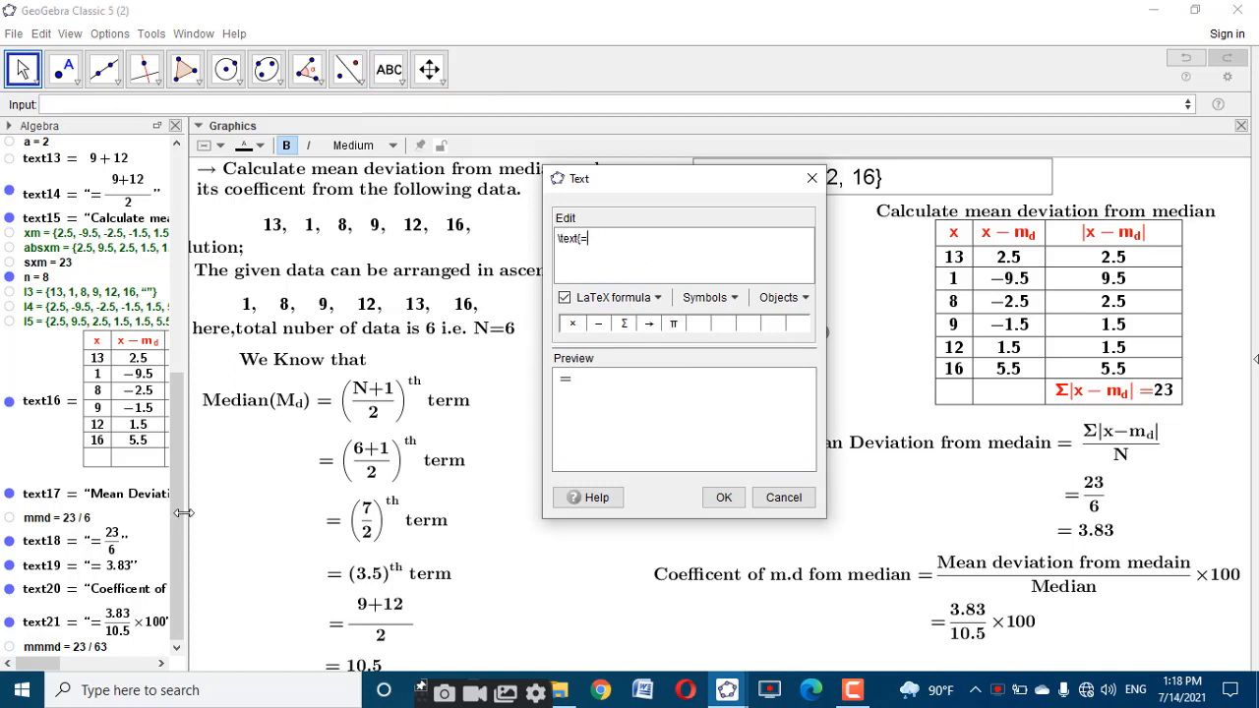
click(55, 646)
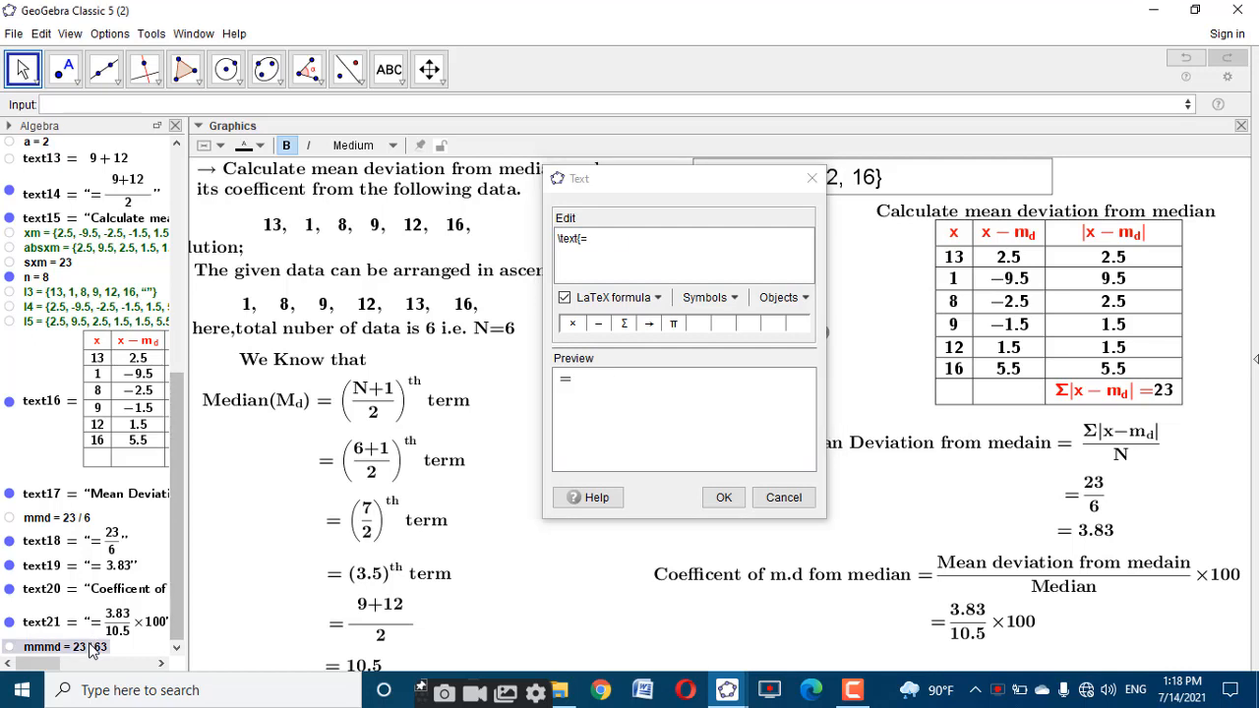
click(575, 325)
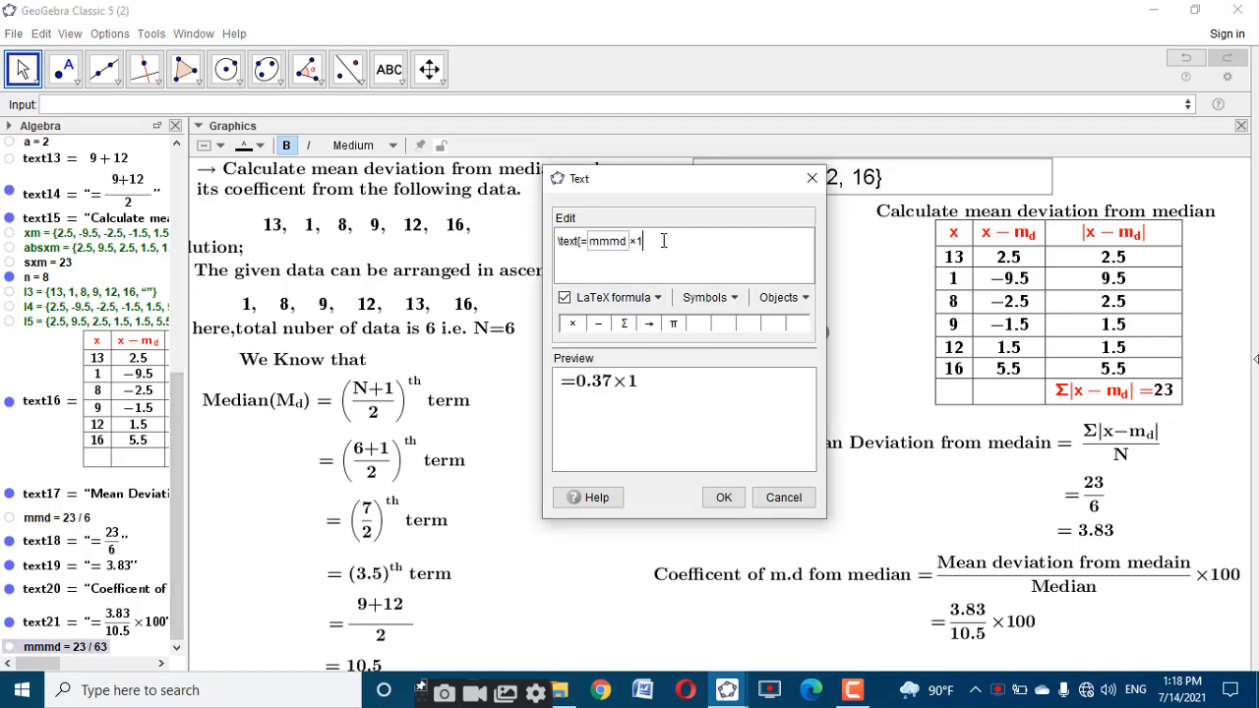
click(723, 496)
drag(661, 445, 989, 664)
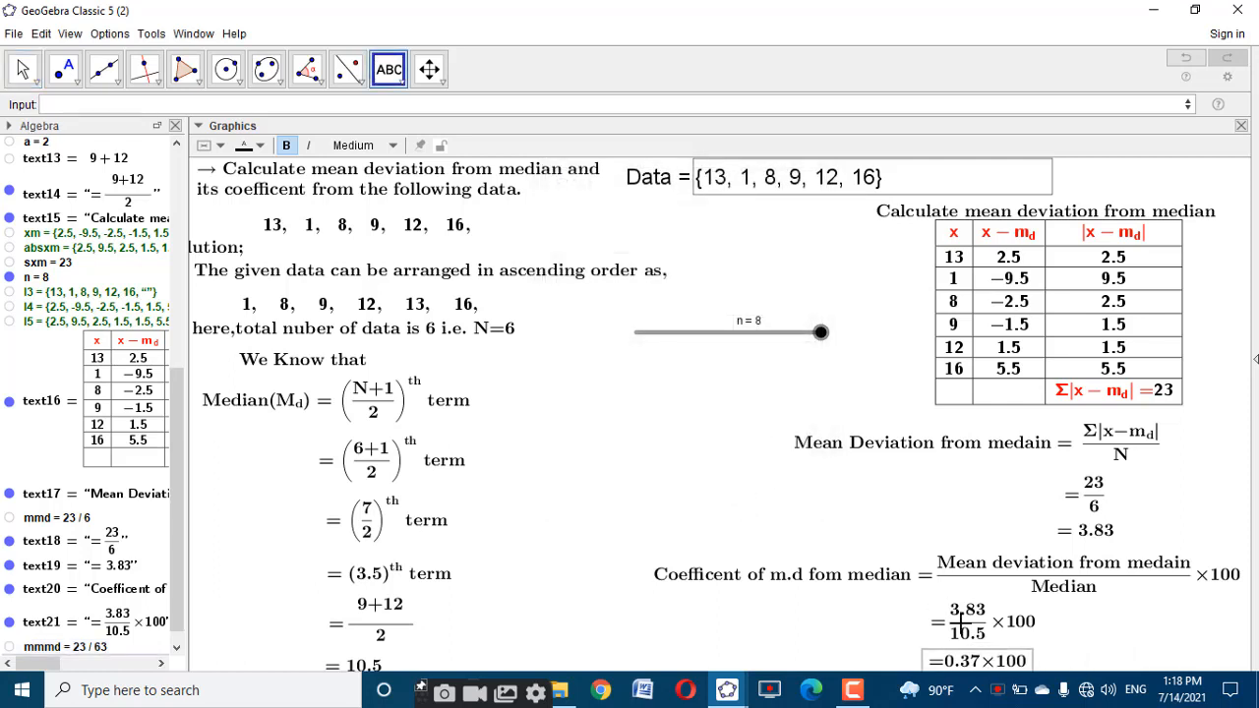
Nudge the coefficient formula, its substituted fraction and the mmmd ×100 line slightly up and to the right
click(961, 569)
drag(961, 621, 972, 615)
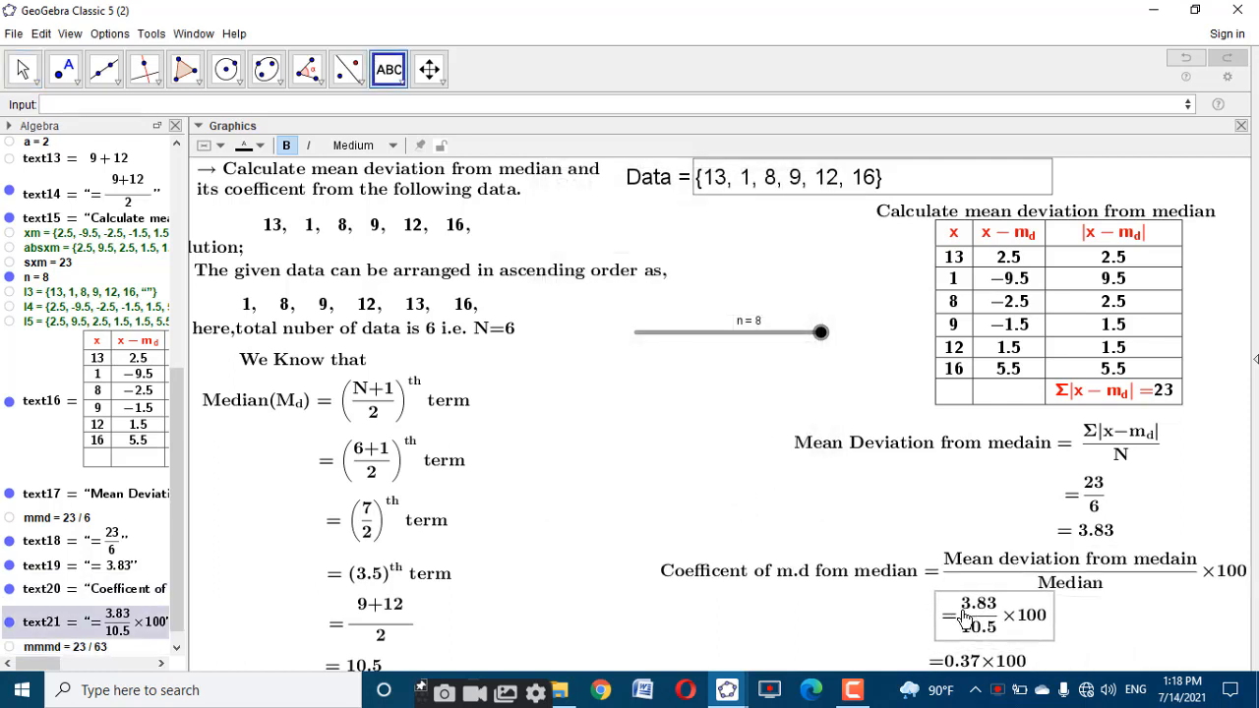
drag(950, 667, 958, 660)
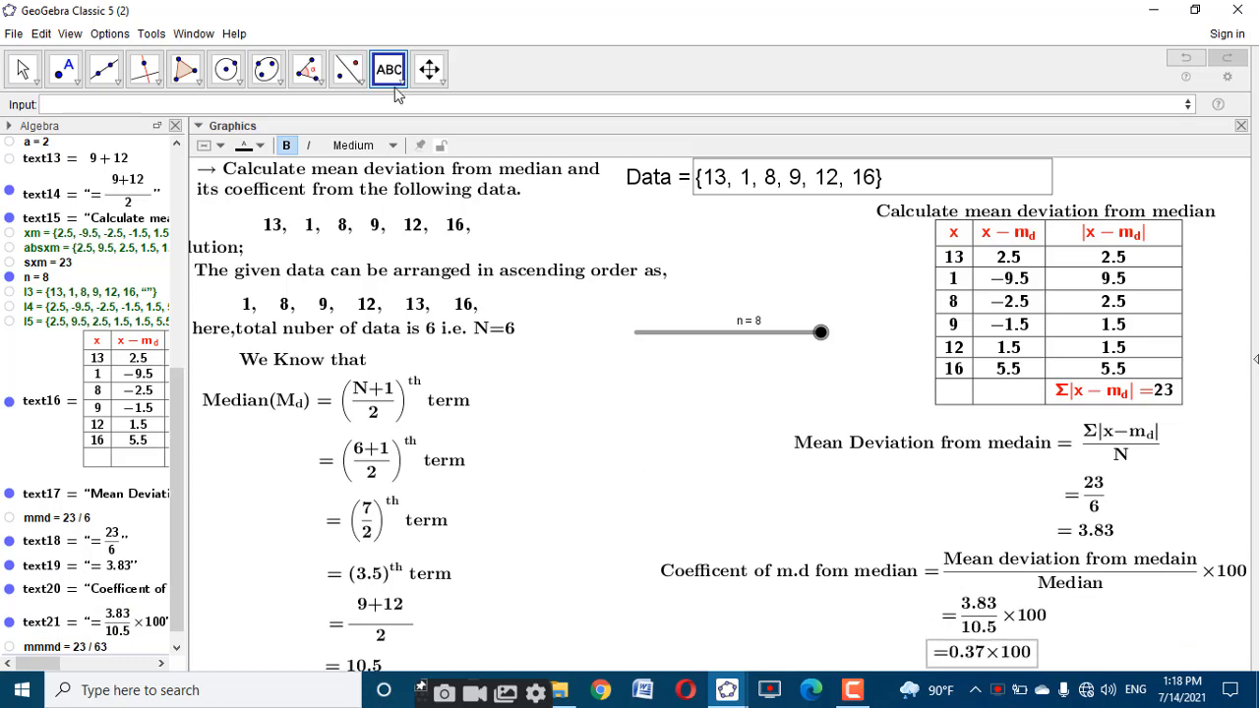
Add a LaTeX text "\text{=" with a linked object mmmd*100, and place it beside the mmmd ×100 line
click(499, 384)
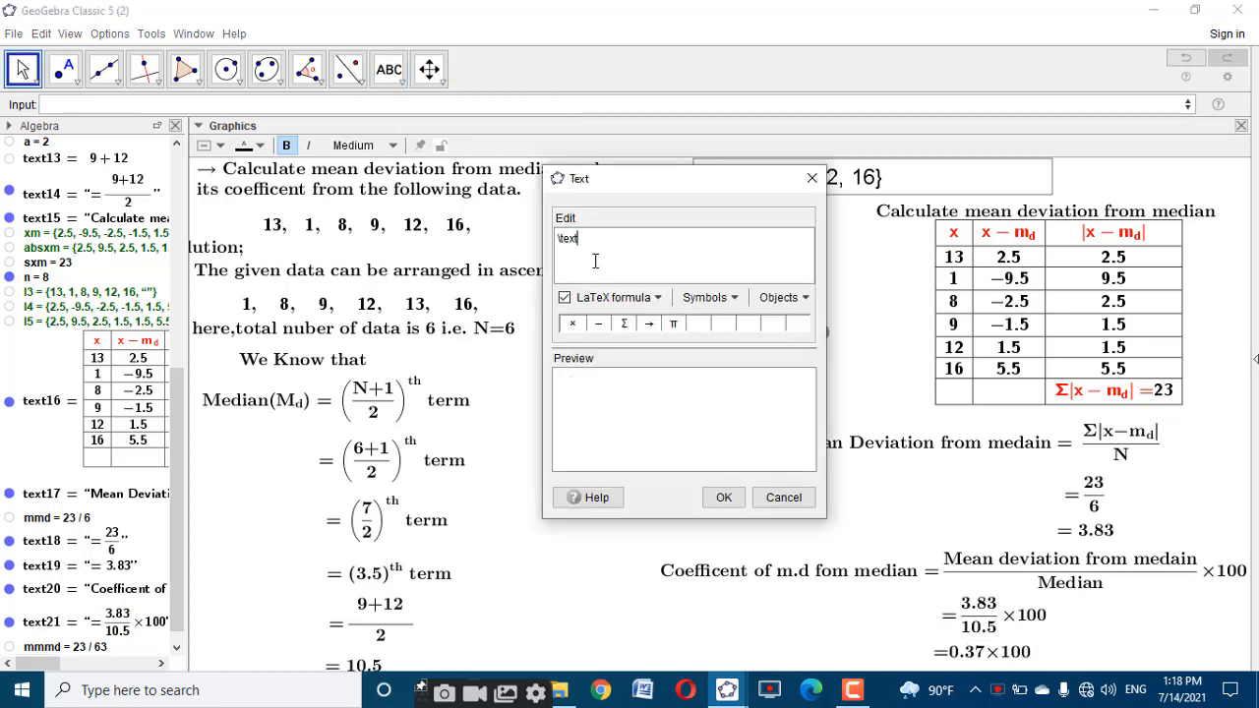
text(\text{)
click(103, 647)
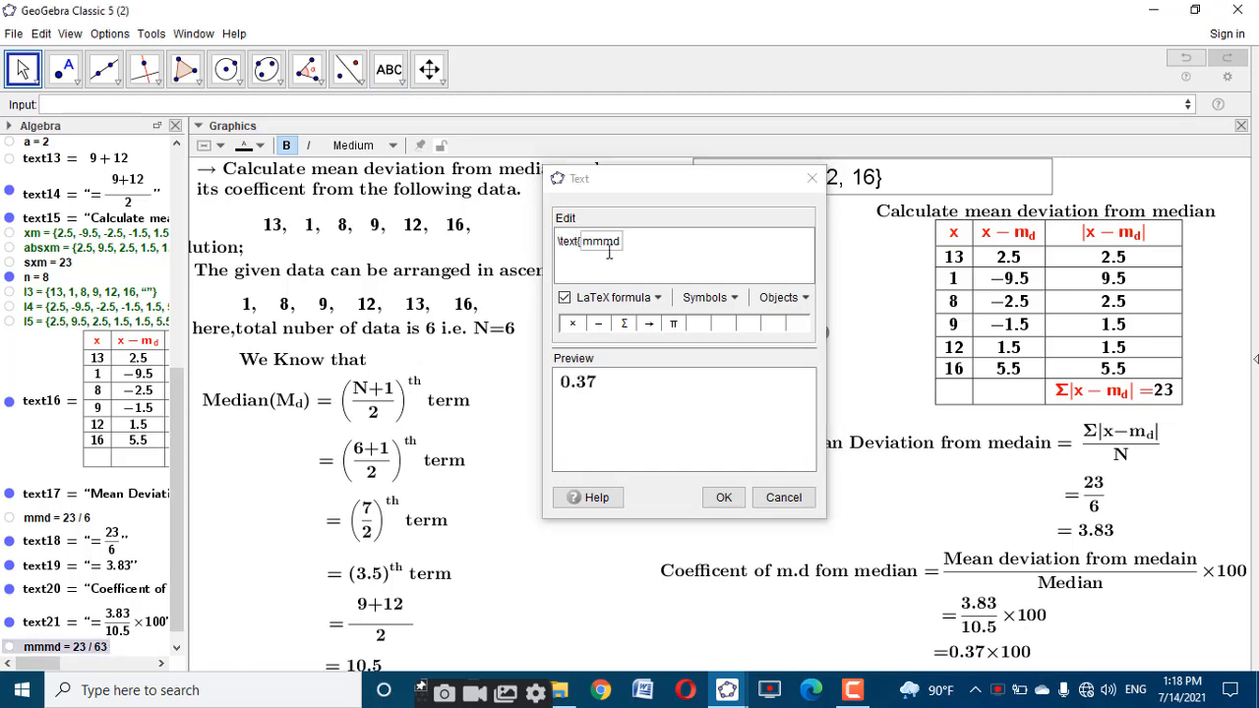
click(619, 251)
text(})
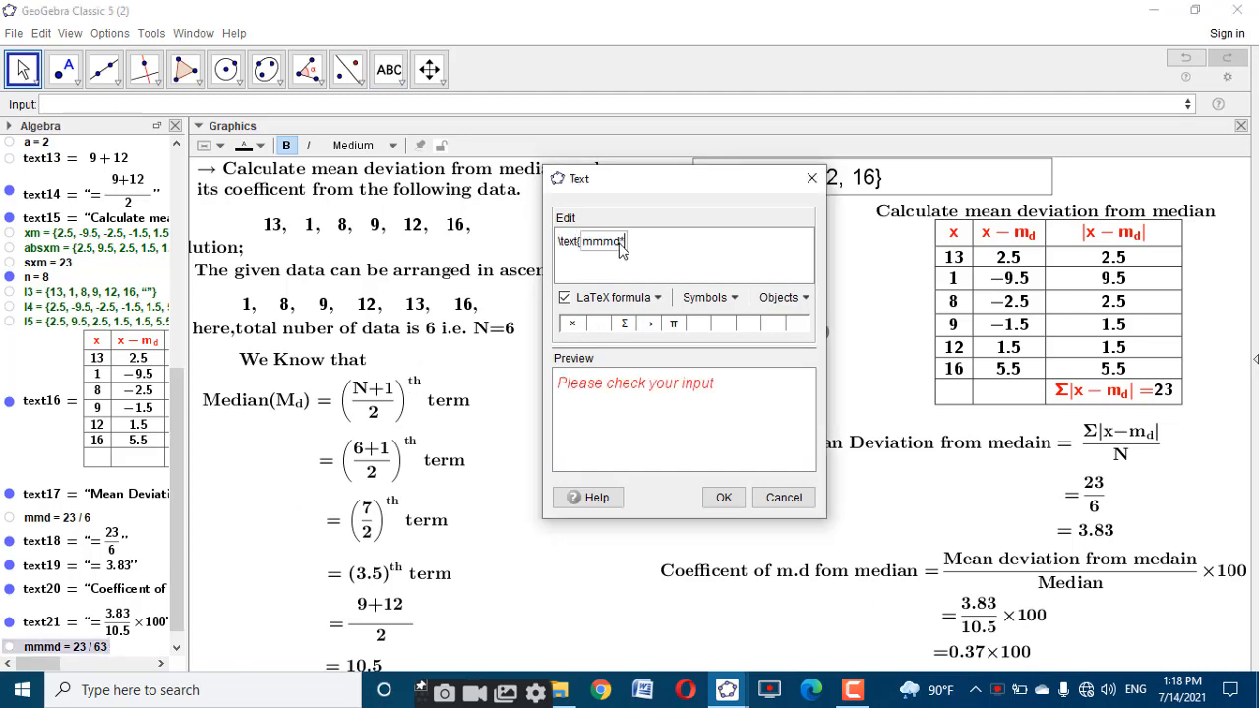
text(100)
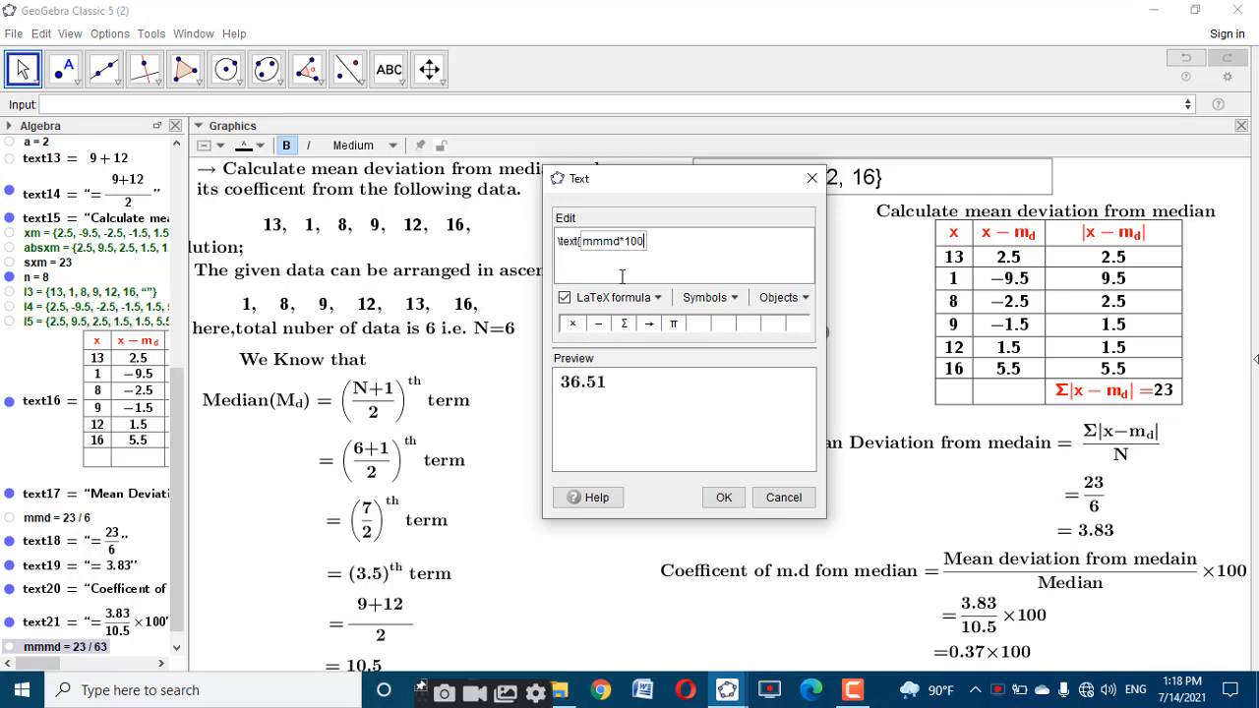
click(577, 242)
text({=)
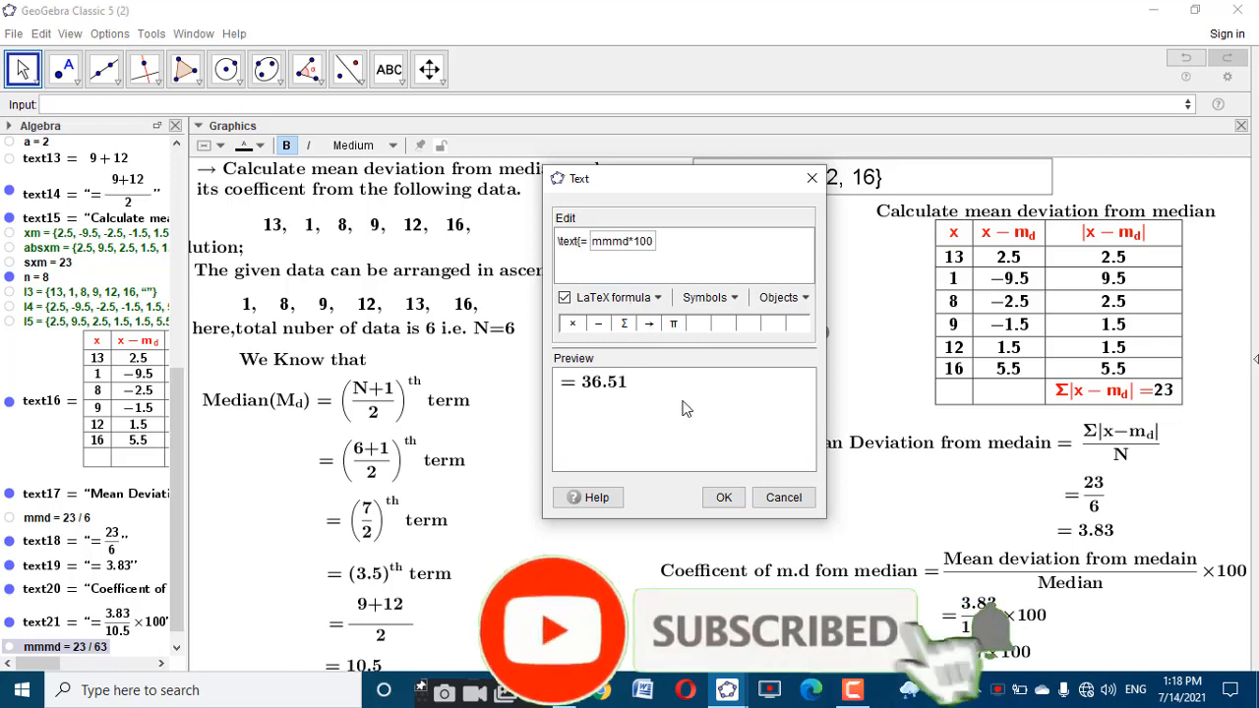
click(723, 497)
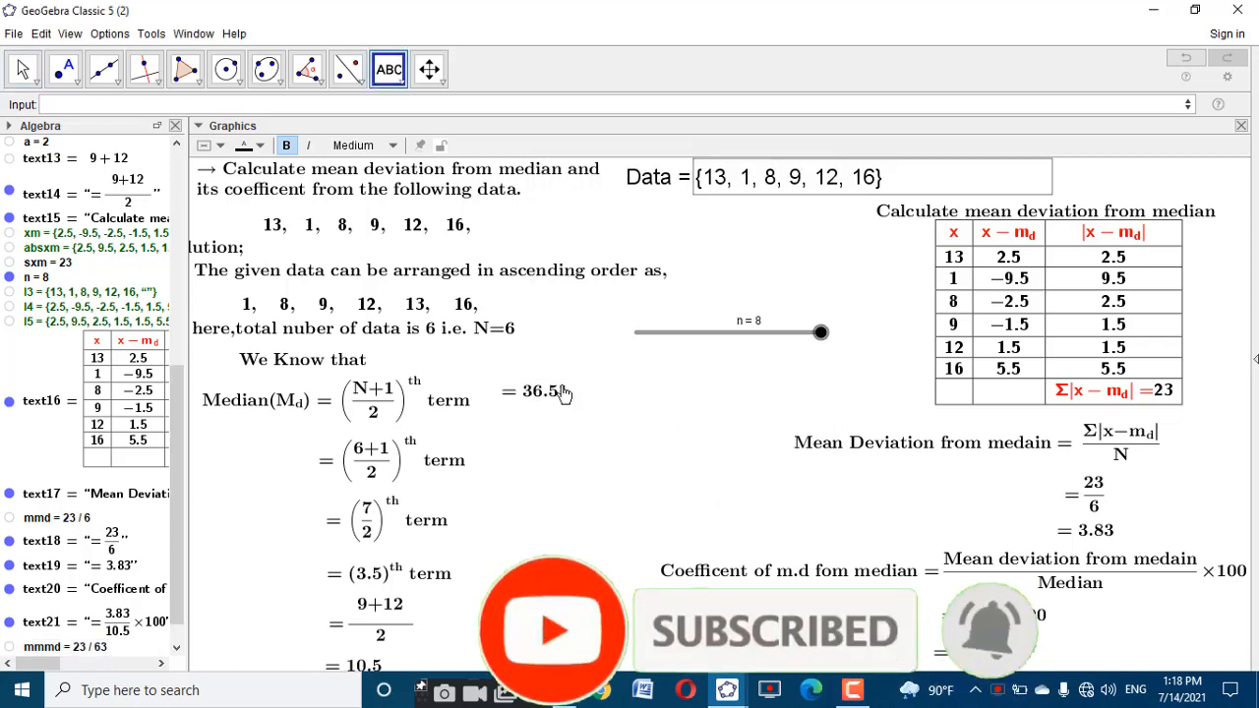
drag(563, 393, 1079, 639)
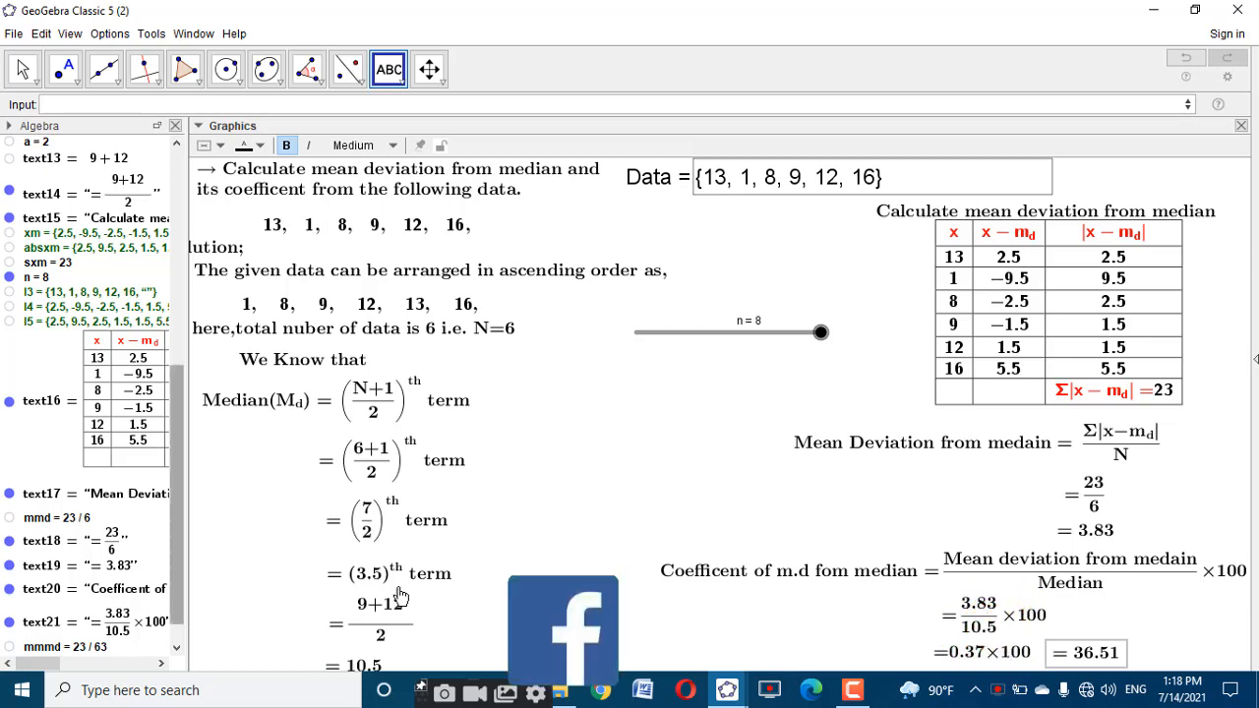
click(987, 652)
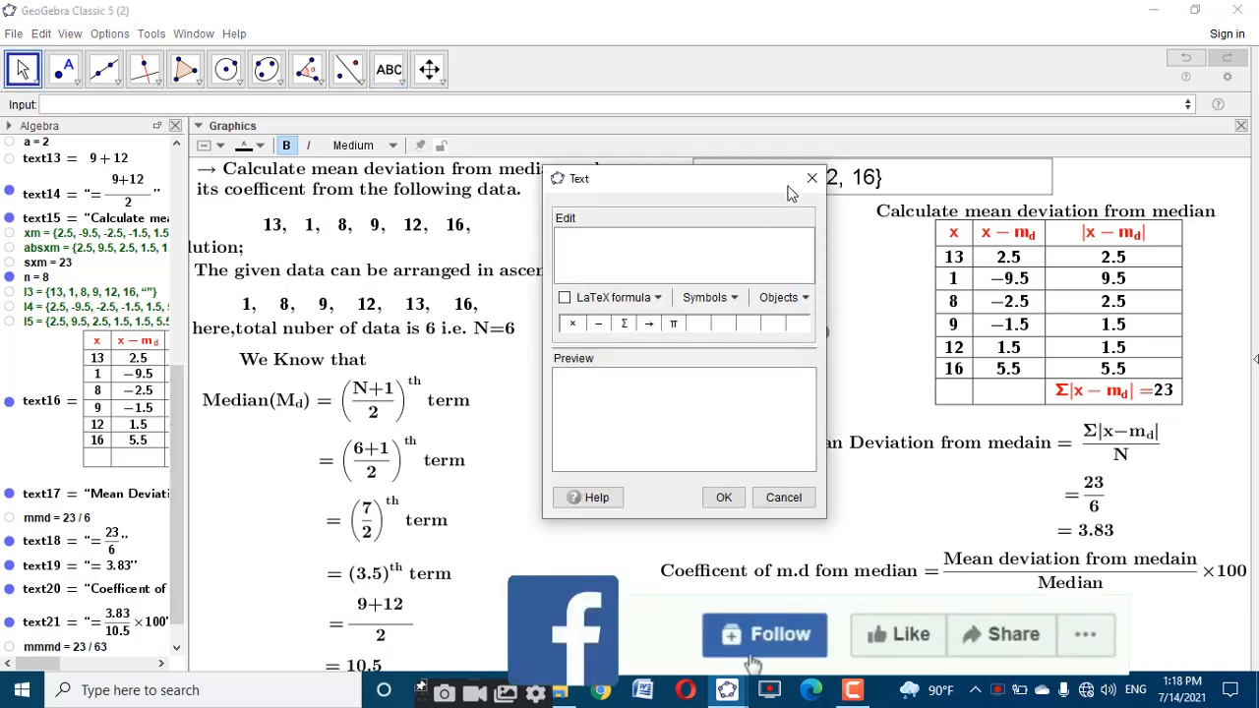
key(Escape)
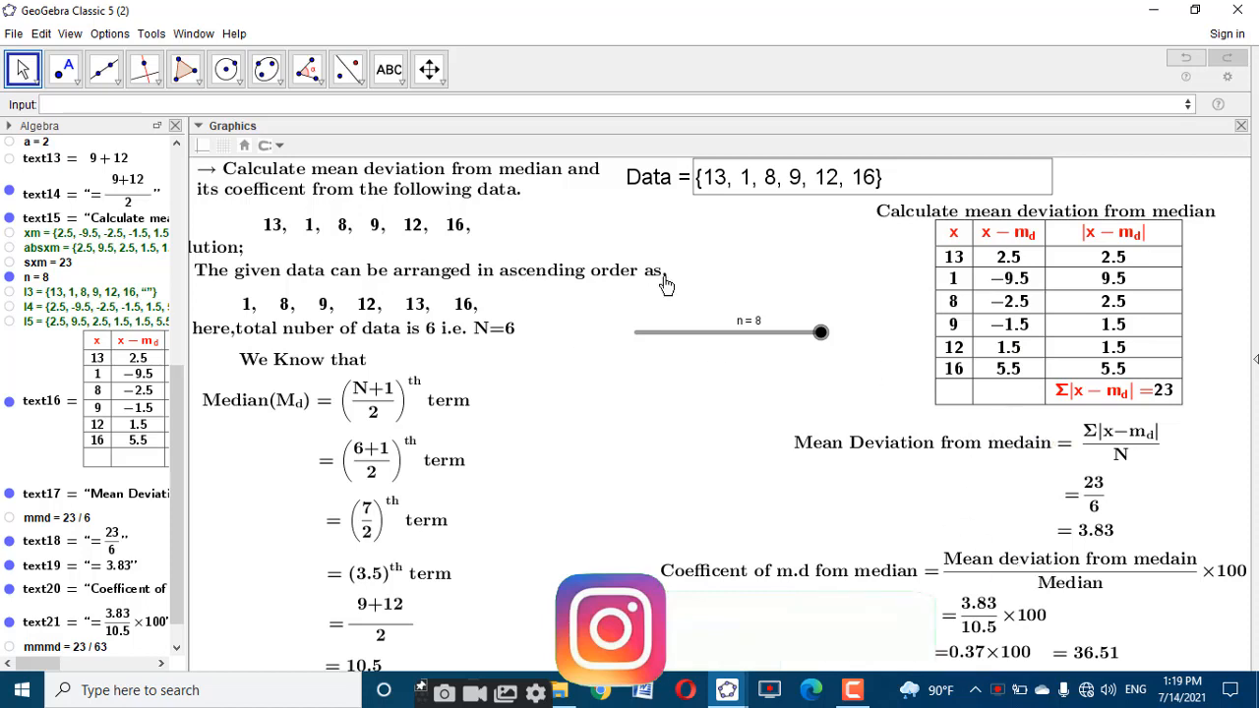
click(820, 335)
drag(709, 352, 877, 360)
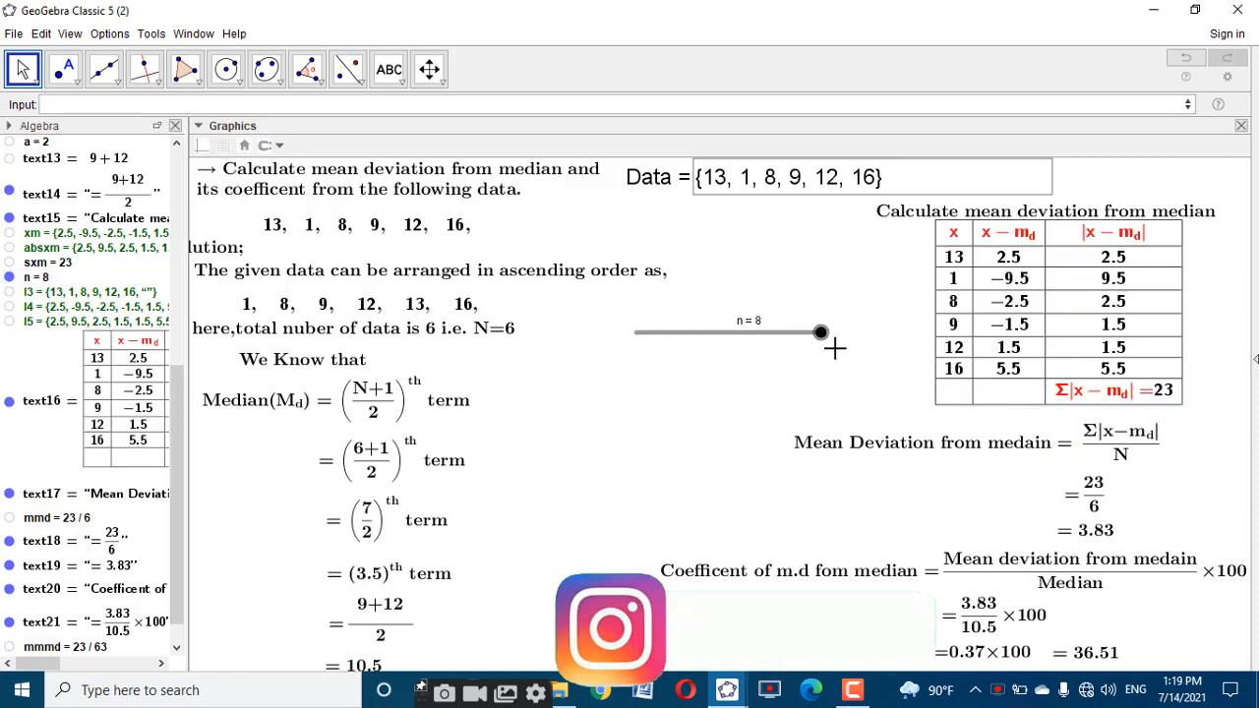
Hide the Algebra view and shift the table heading, table, mean deviation lines, coefficient formula and its substituted fraction toward the right side of the worksheet
click(175, 126)
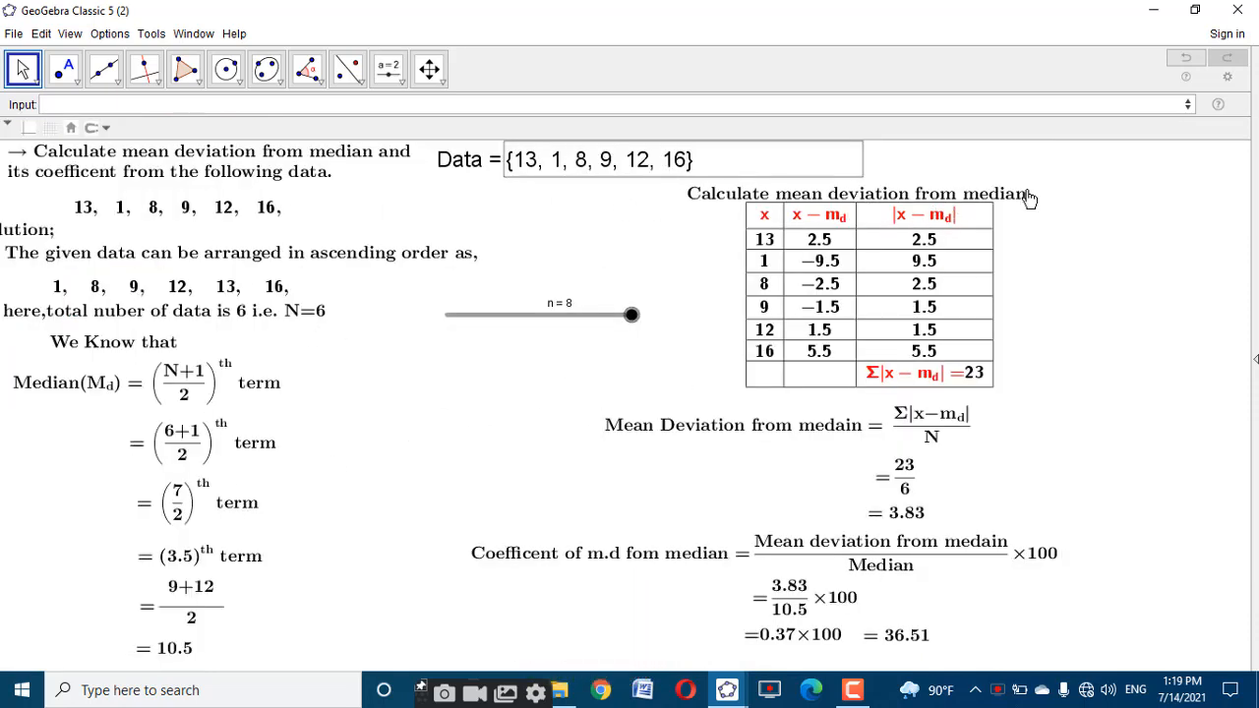
drag(1025, 193, 1217, 181)
drag(878, 283, 1102, 281)
drag(796, 425, 1053, 417)
drag(873, 486, 1131, 472)
drag(915, 504, 1151, 504)
drag(915, 550, 1090, 543)
drag(795, 596, 919, 588)
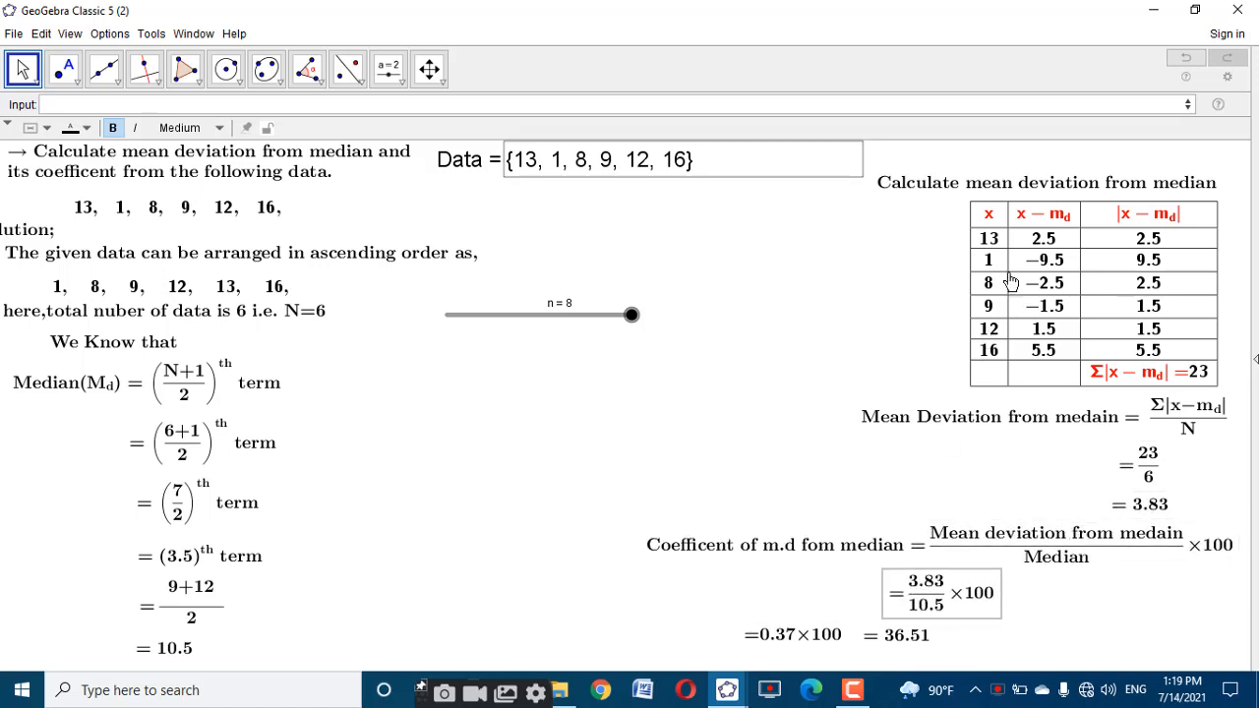
Move the table heading, the table and the three mean deviation lines slightly up to even out their spacing
drag(1032, 181, 1047, 167)
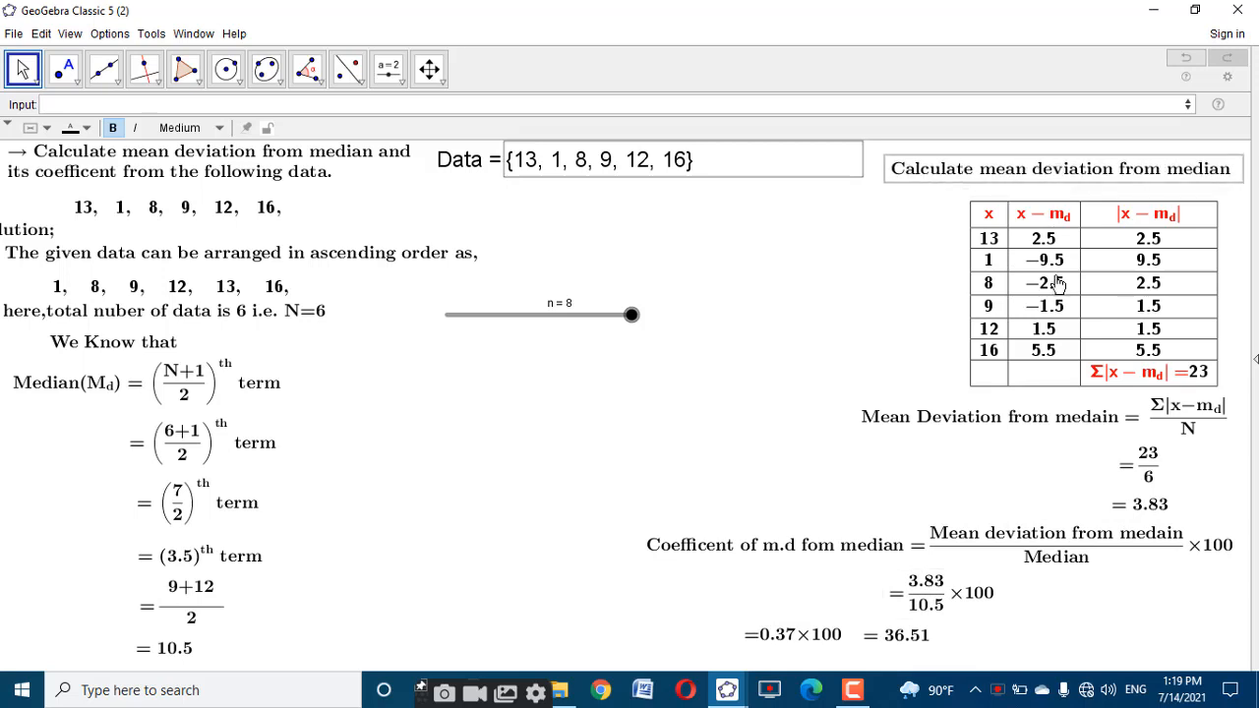
mouse_move(1057, 284)
mouse_down()
mouse_move(1061, 254)
mouse_move(1061, 267)
mouse_up()
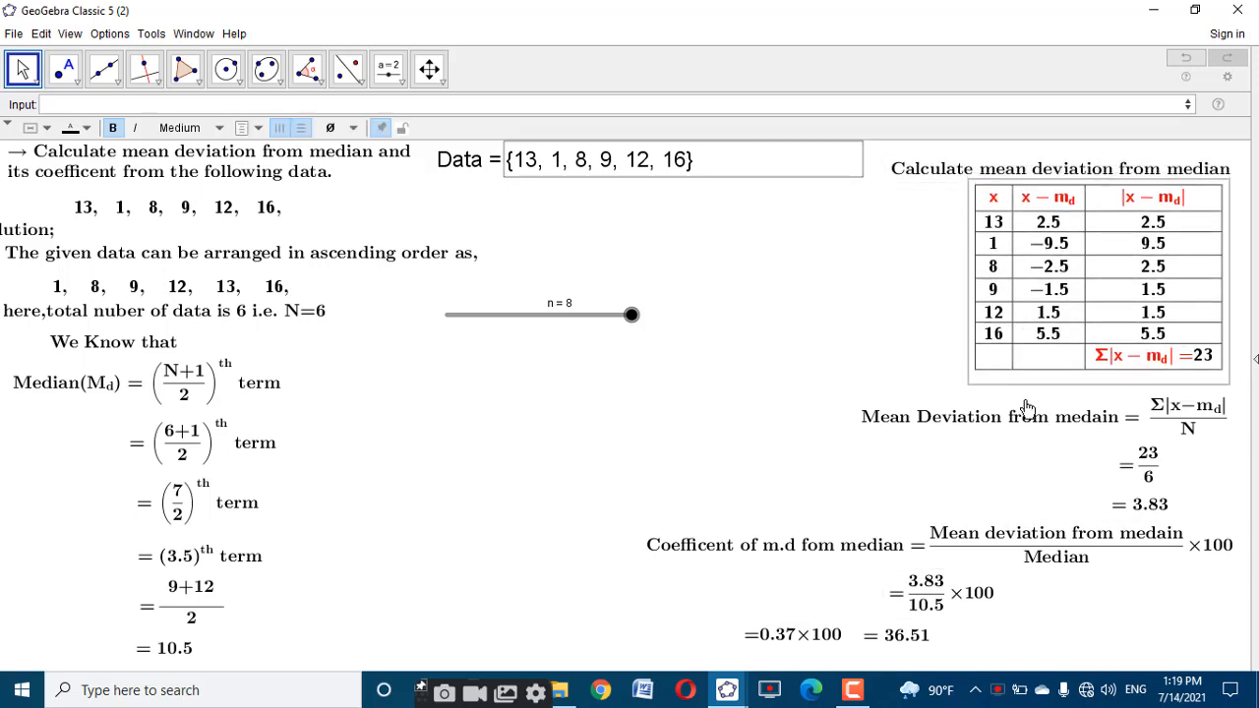
drag(1026, 407, 1026, 399)
click(1145, 464)
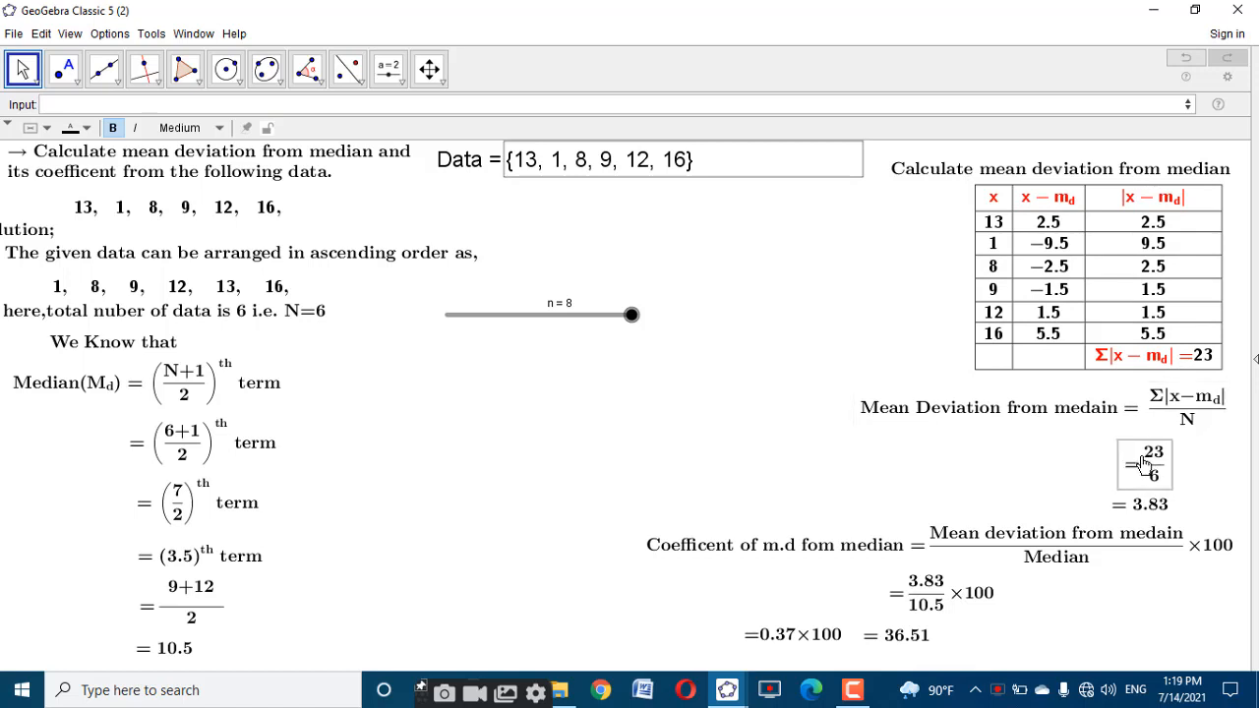
drag(1146, 464, 1147, 450)
drag(1129, 519, 1138, 512)
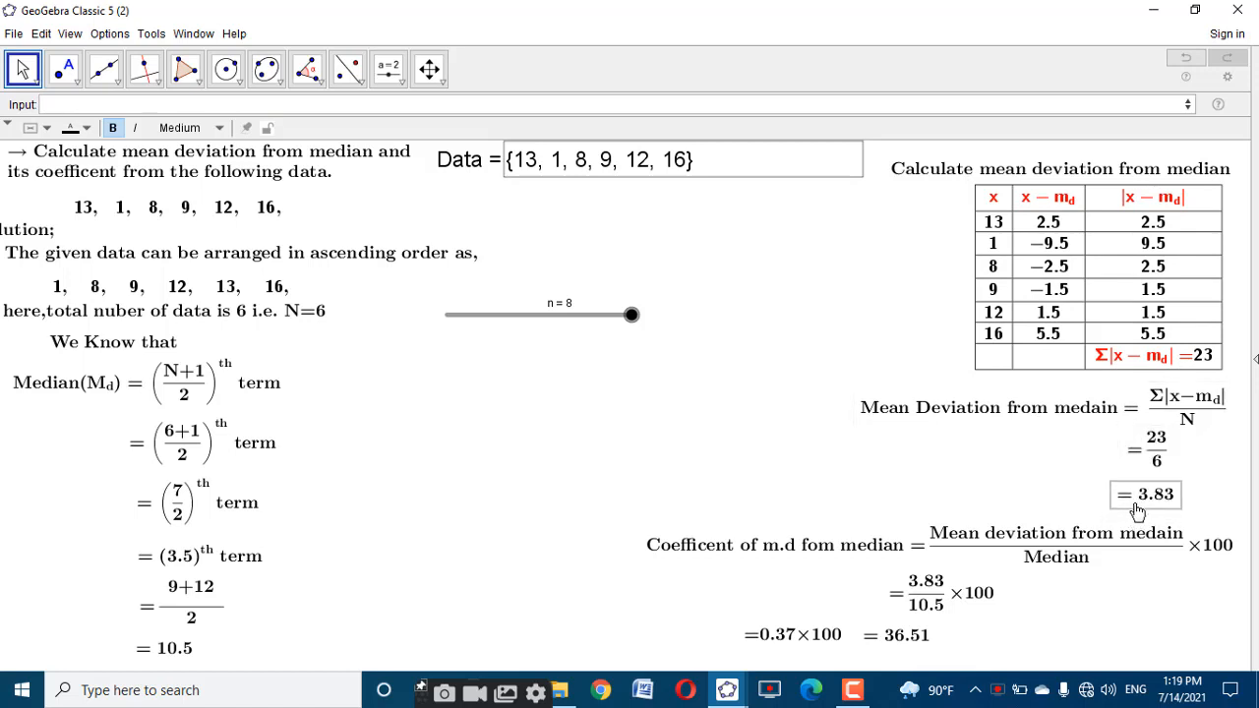
Shift the coefficient formula and its substituted fraction up and right, and stack the mmmd ×100 line and the final result beneath them
drag(1092, 563, 1076, 546)
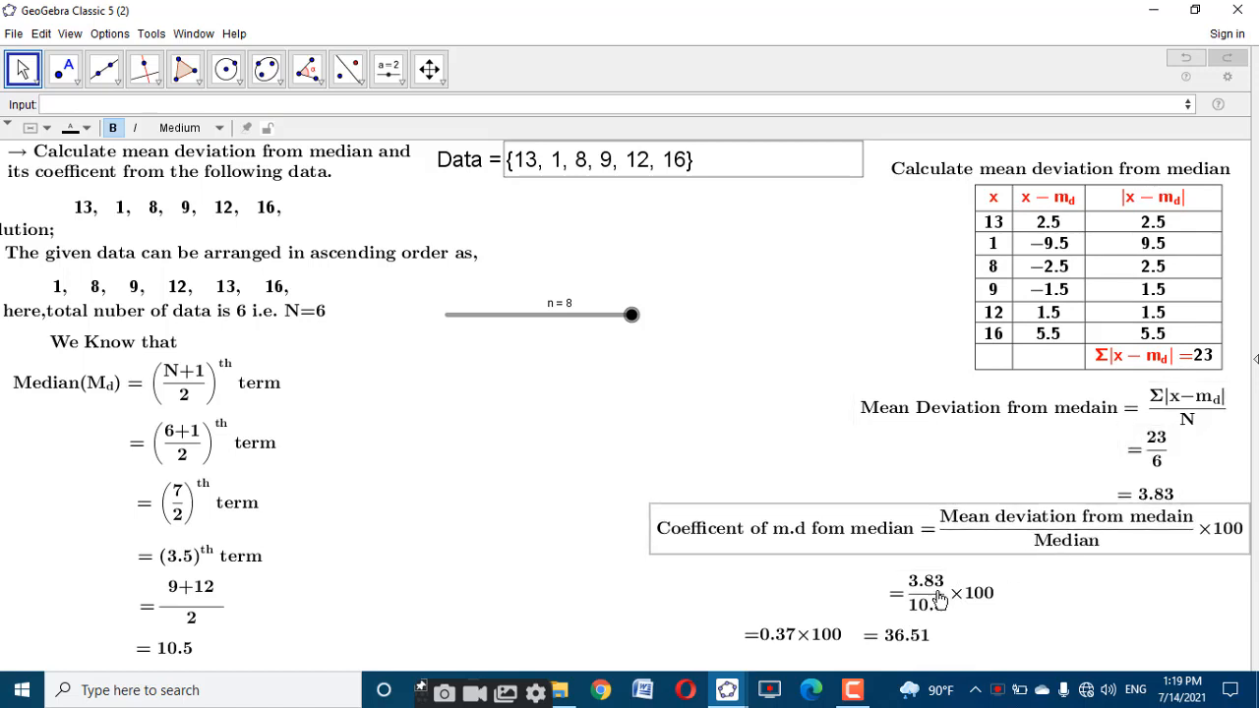
drag(939, 600, 955, 583)
drag(904, 640, 932, 656)
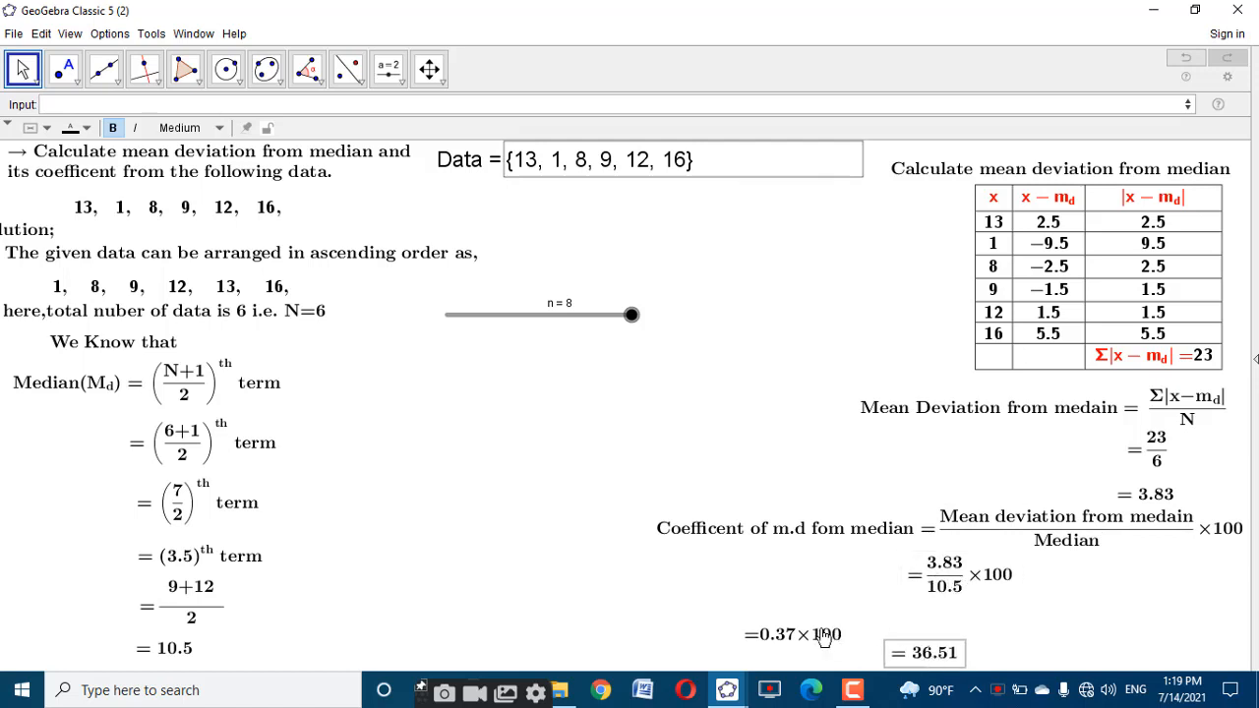
drag(801, 637, 959, 618)
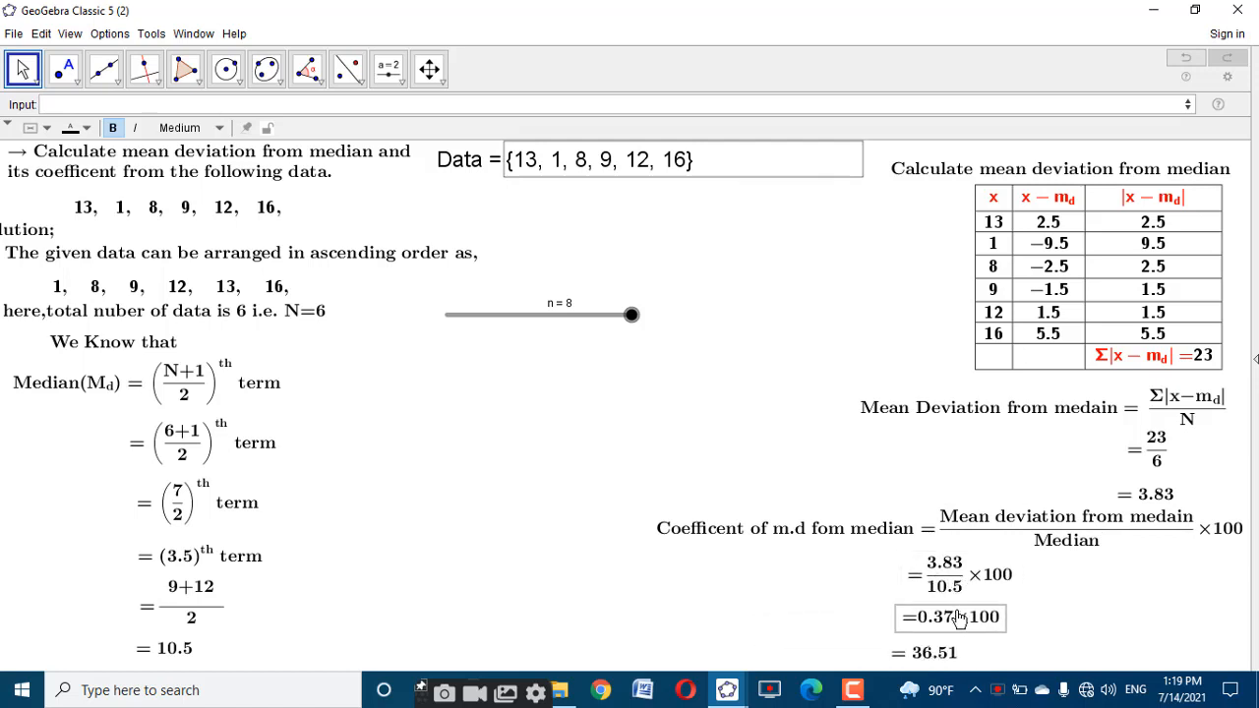
click(812, 557)
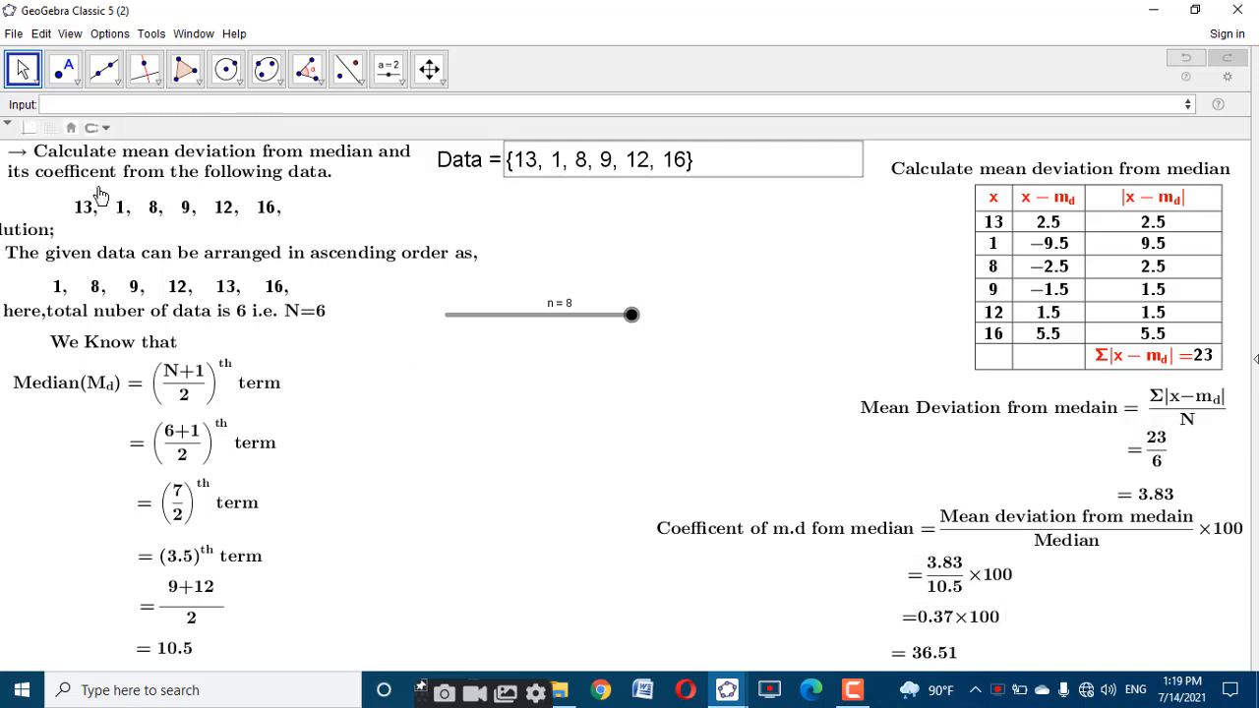
Move the "Solution;" text fully into view and reposition slider n up and to the right, below the Data input box
drag(31, 229, 65, 232)
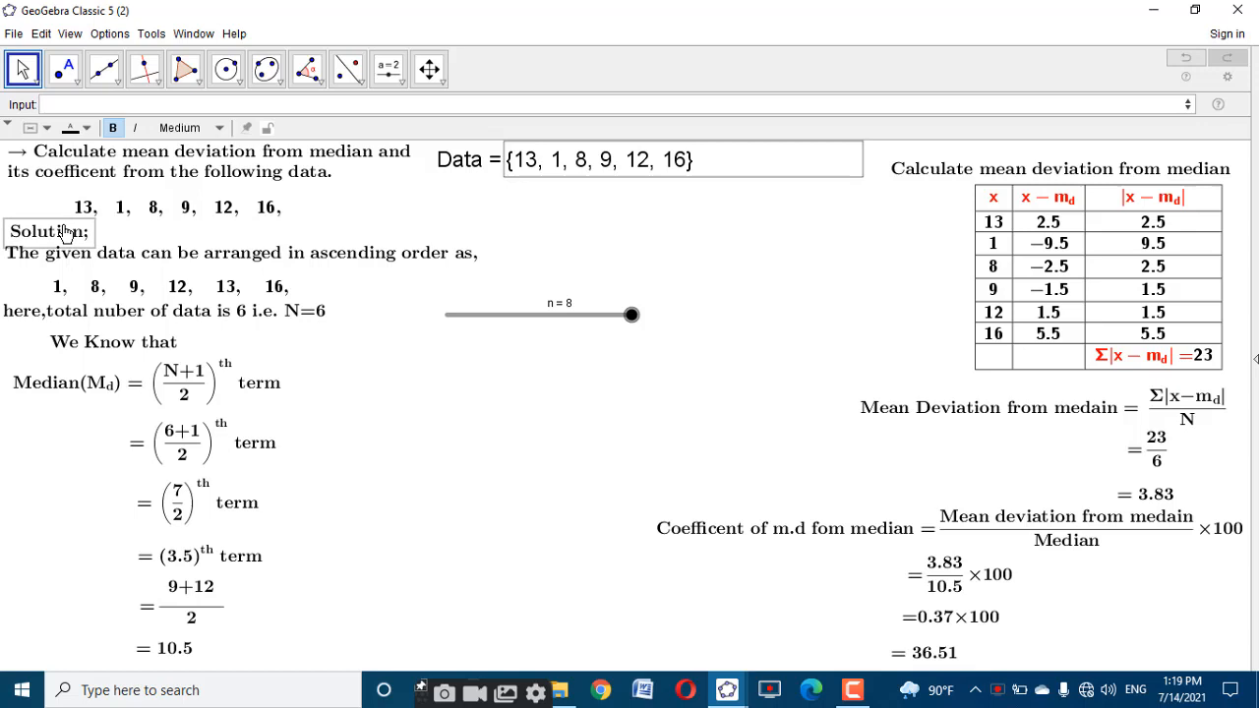
click(385, 443)
drag(565, 331, 828, 251)
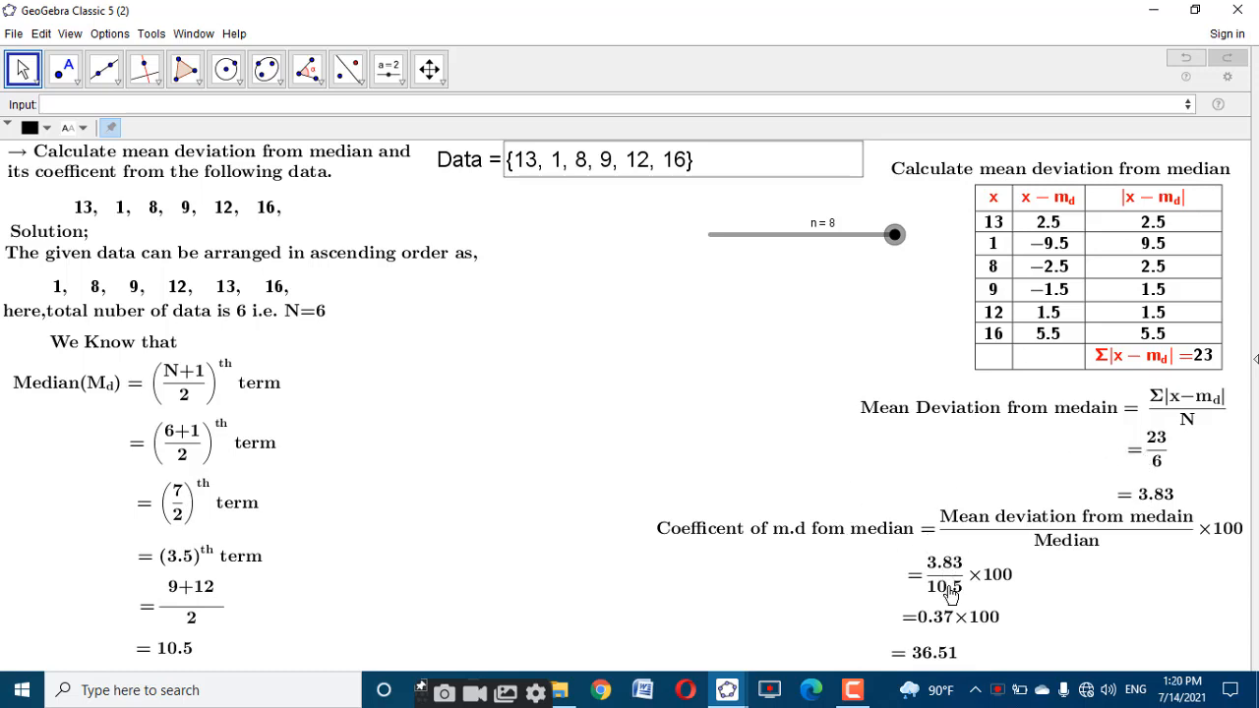
Create a number slider named m with minimum 0 and maximum 21 in the empty middle area of the worksheet
click(389, 69)
click(493, 308)
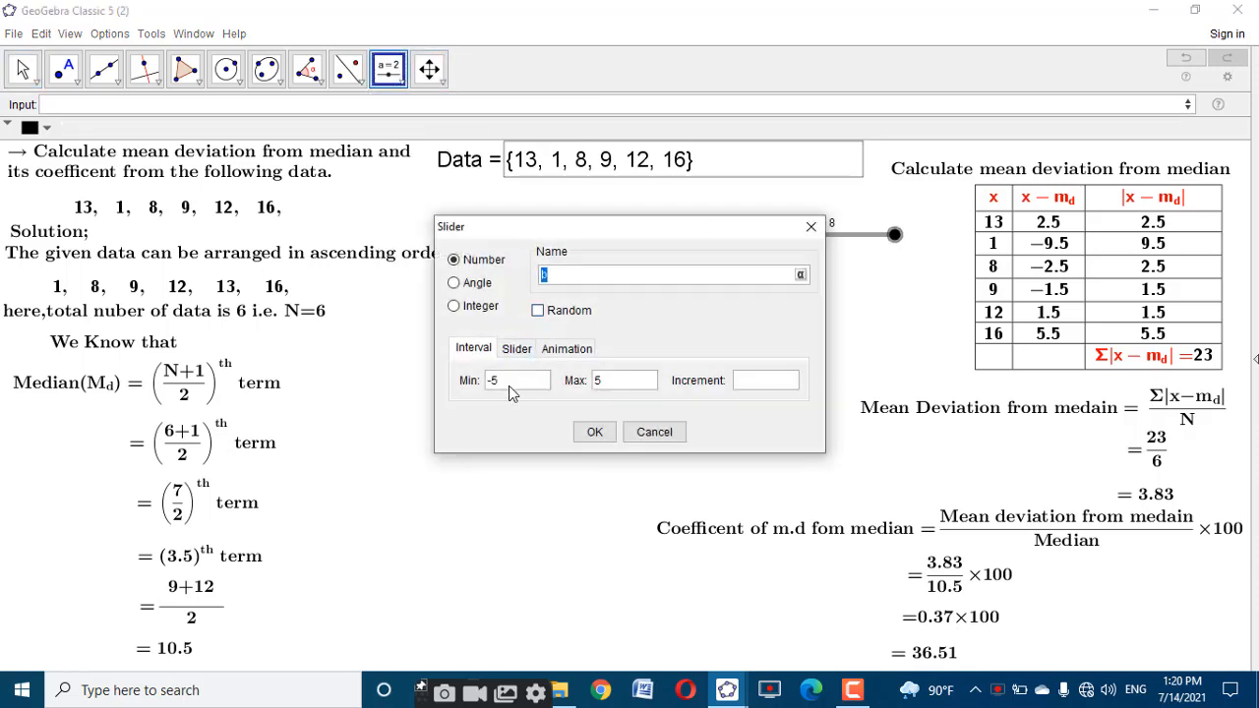
drag(508, 383, 480, 378)
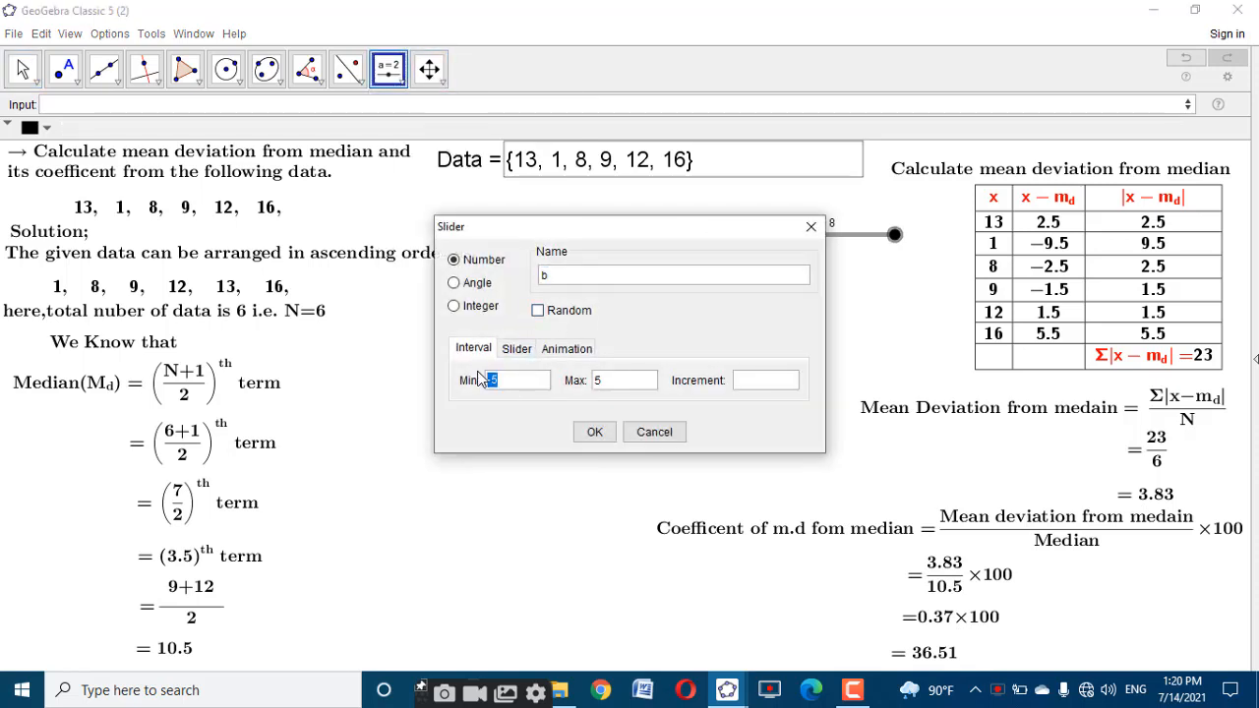
click(560, 283)
text(m)
drag(522, 382, 476, 383)
text(0)
drag(629, 386, 580, 382)
text(21)
click(596, 432)
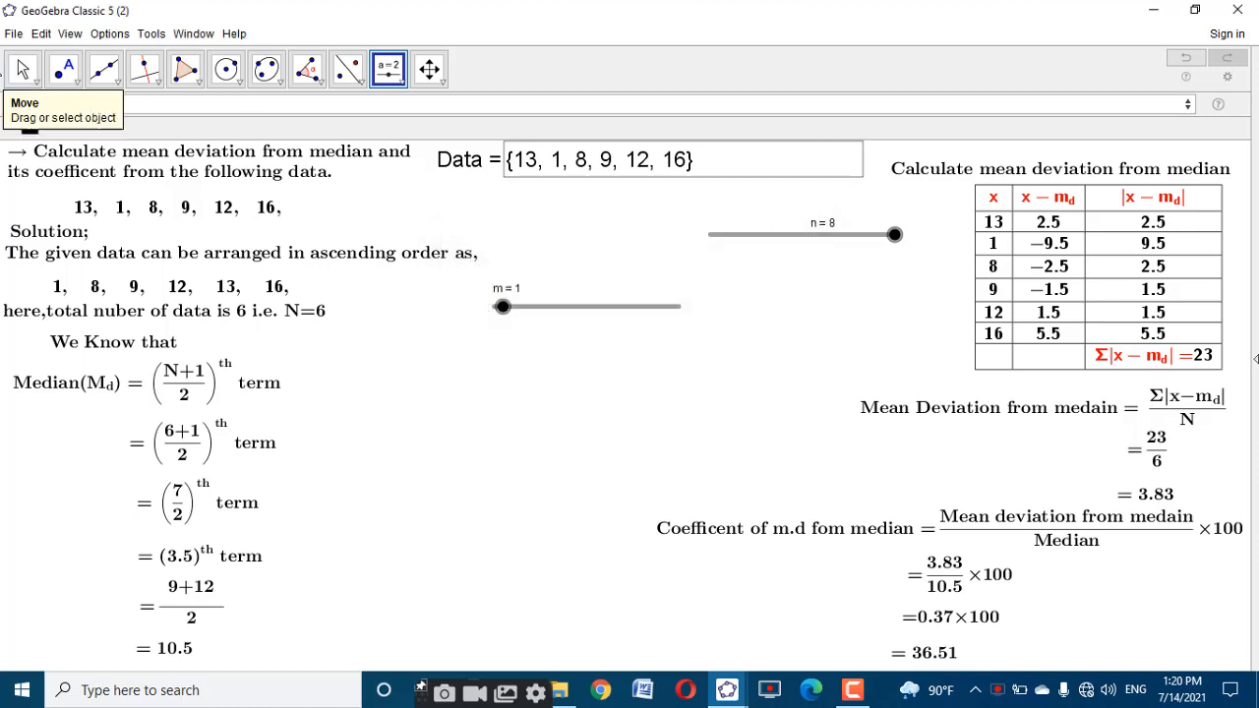
click(23, 67)
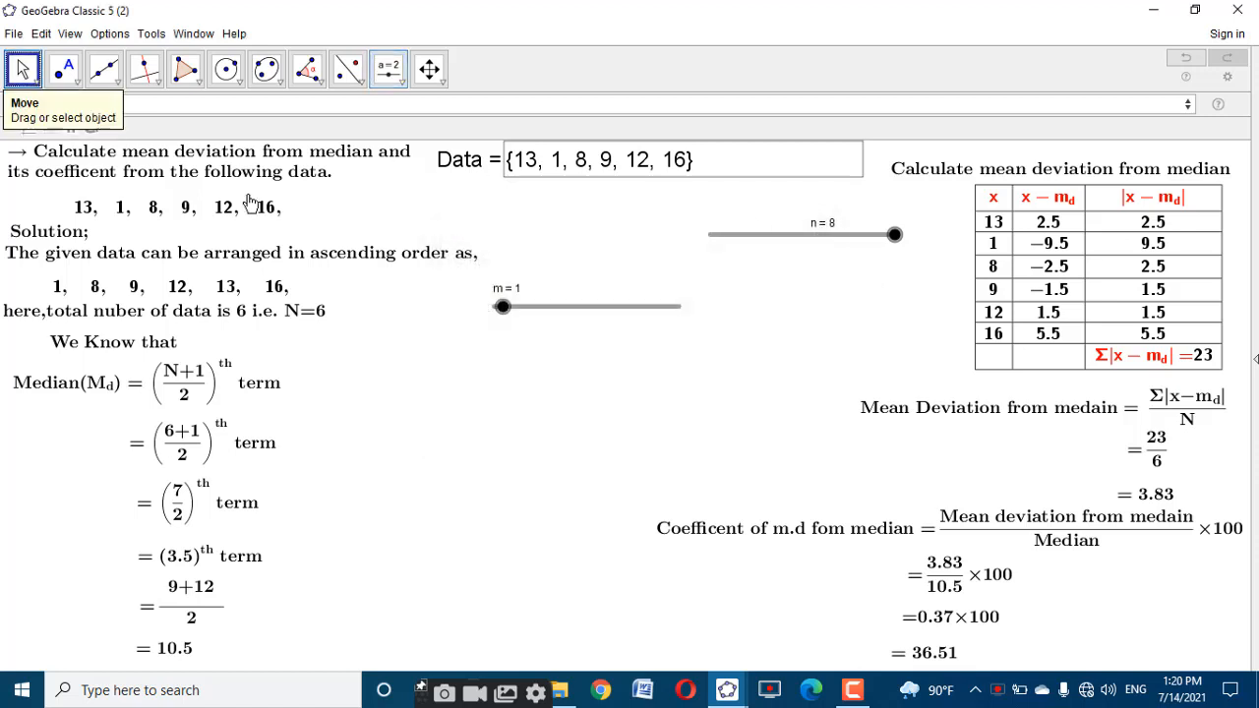
Set the condition to show the "Solution;" text to m>0
click(904, 236)
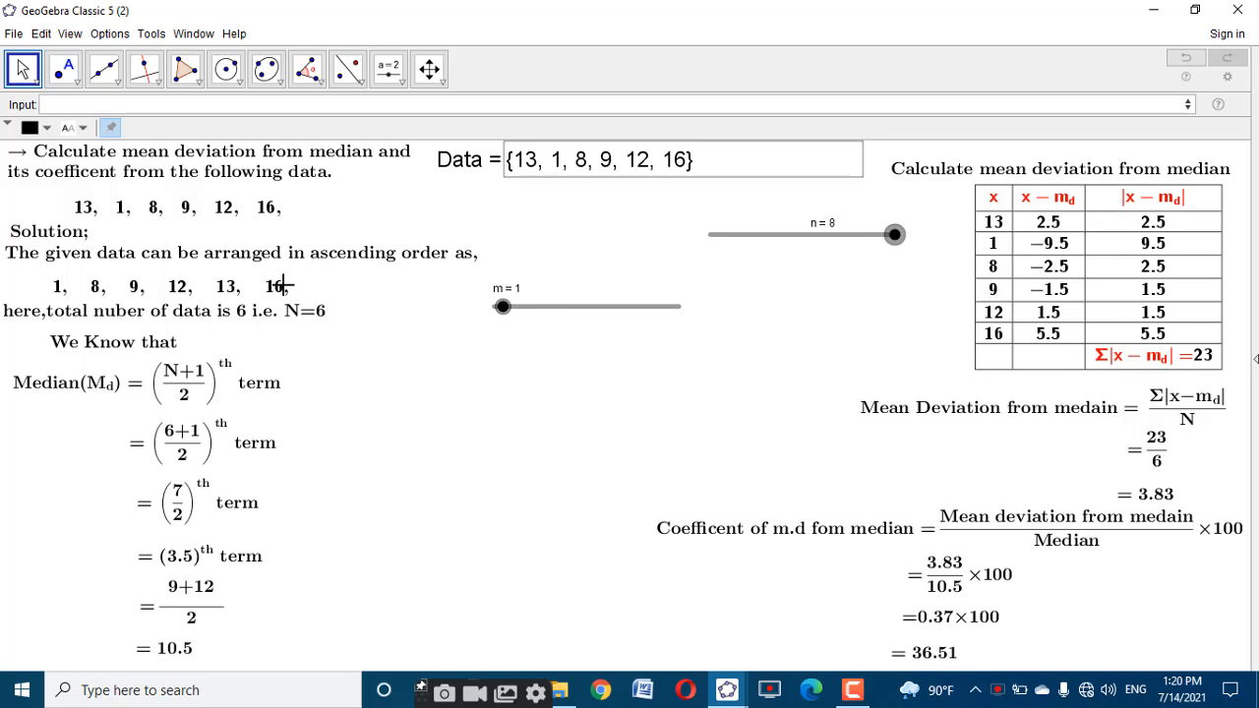
click(57, 236)
right_click(56, 237)
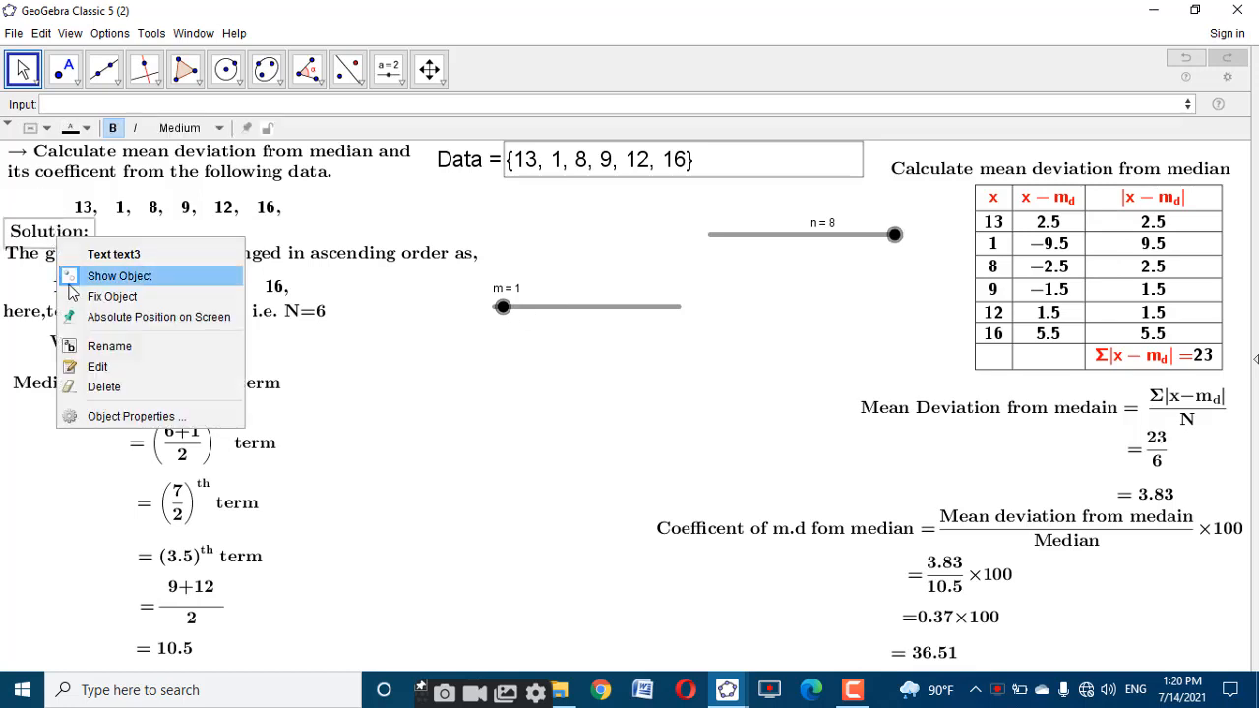
click(131, 417)
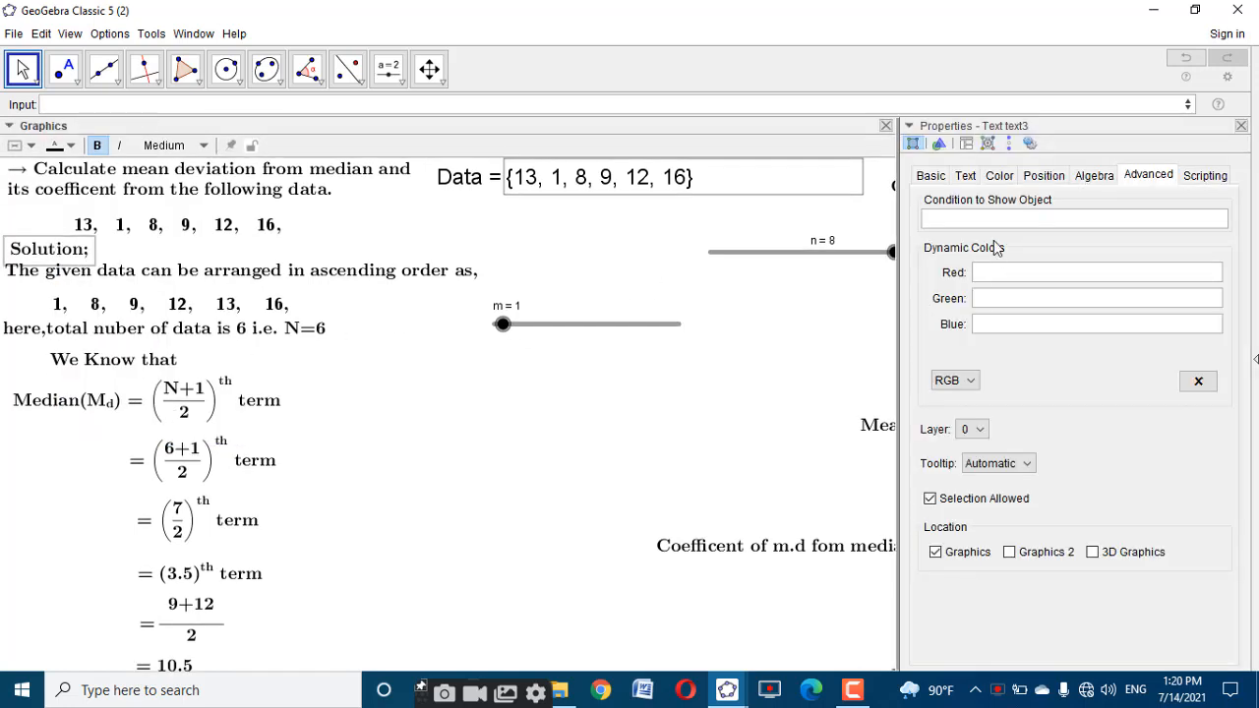
click(986, 217)
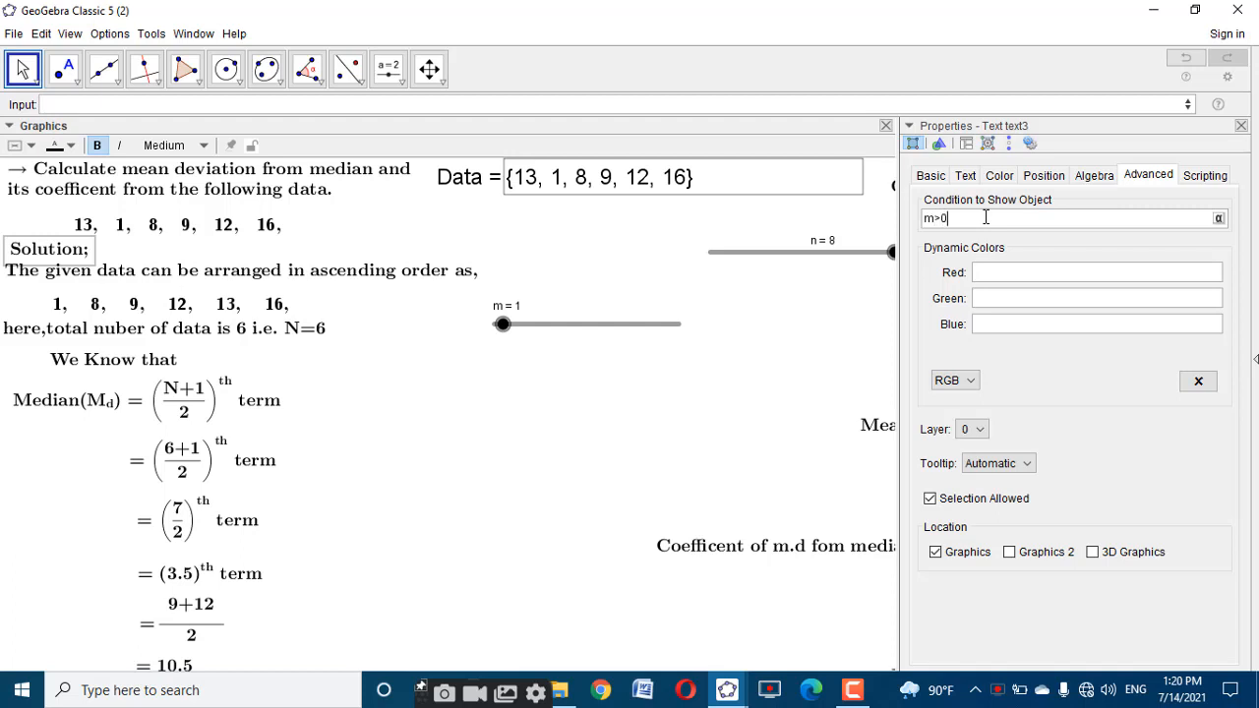
key(ctrl+a)
click(1241, 126)
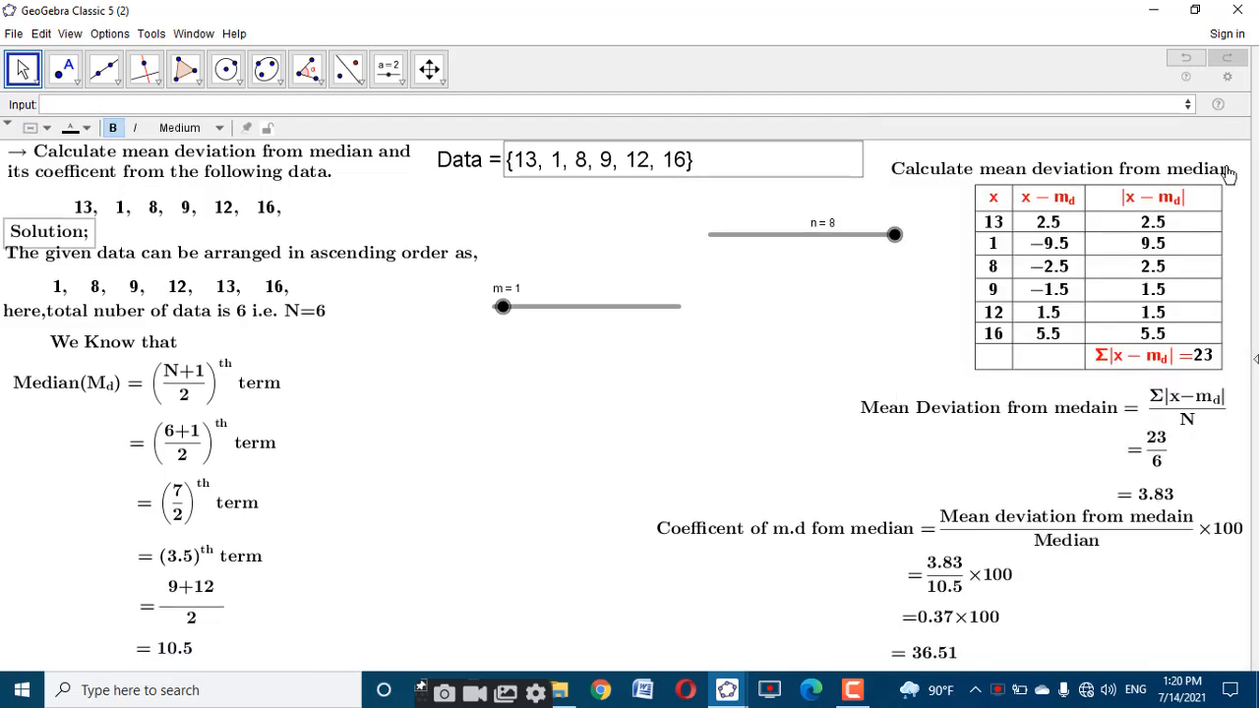
Set the condition to show the text "The given data can be arranged in ascending order as," to m>1
right_click(214, 263)
click(324, 431)
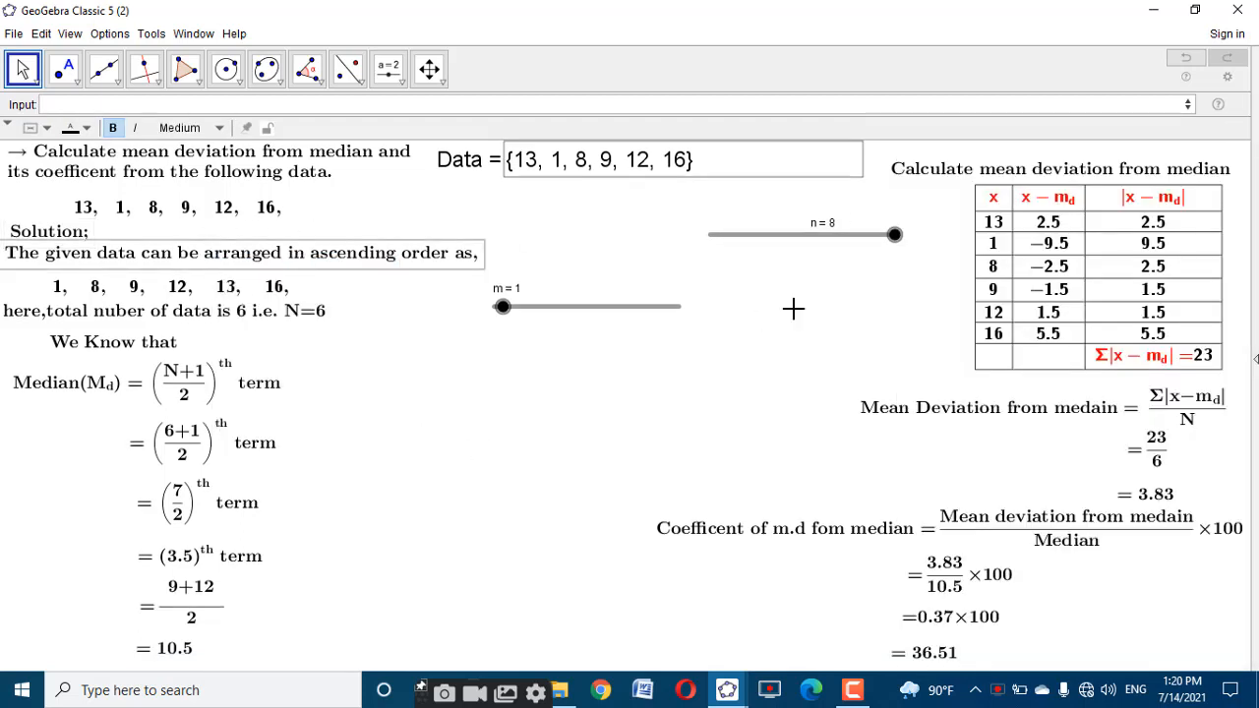
click(950, 218)
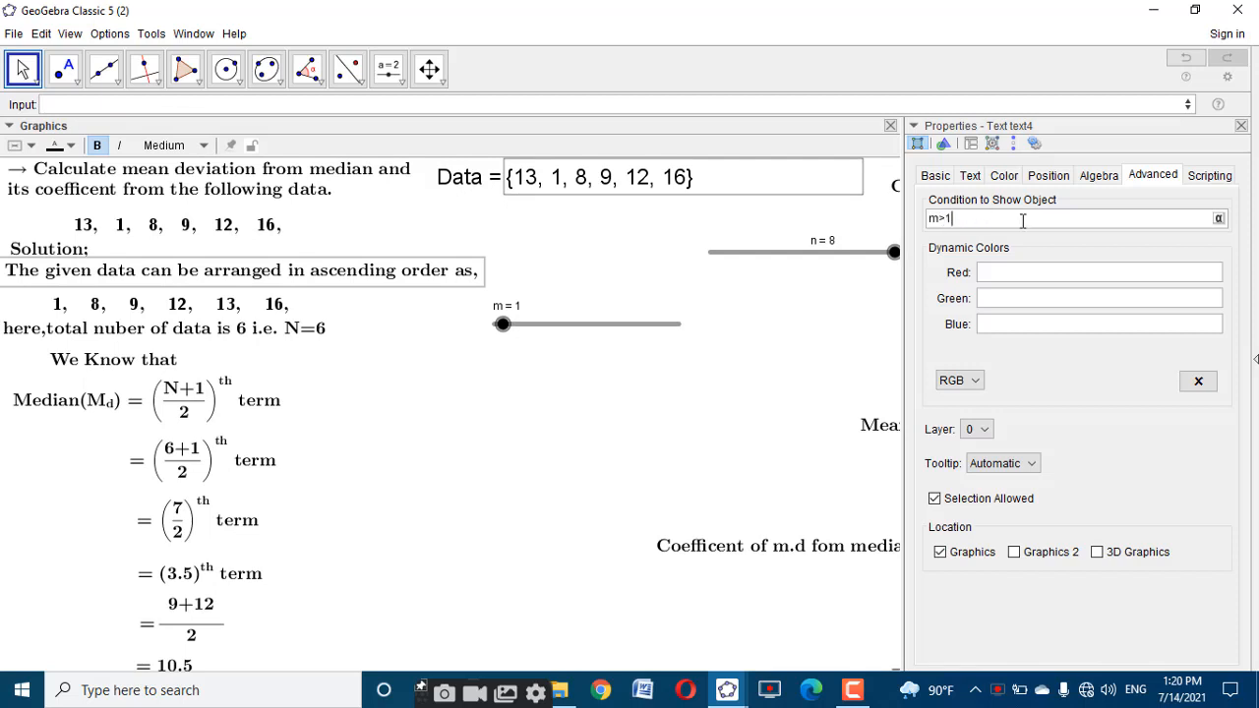
click(1241, 126)
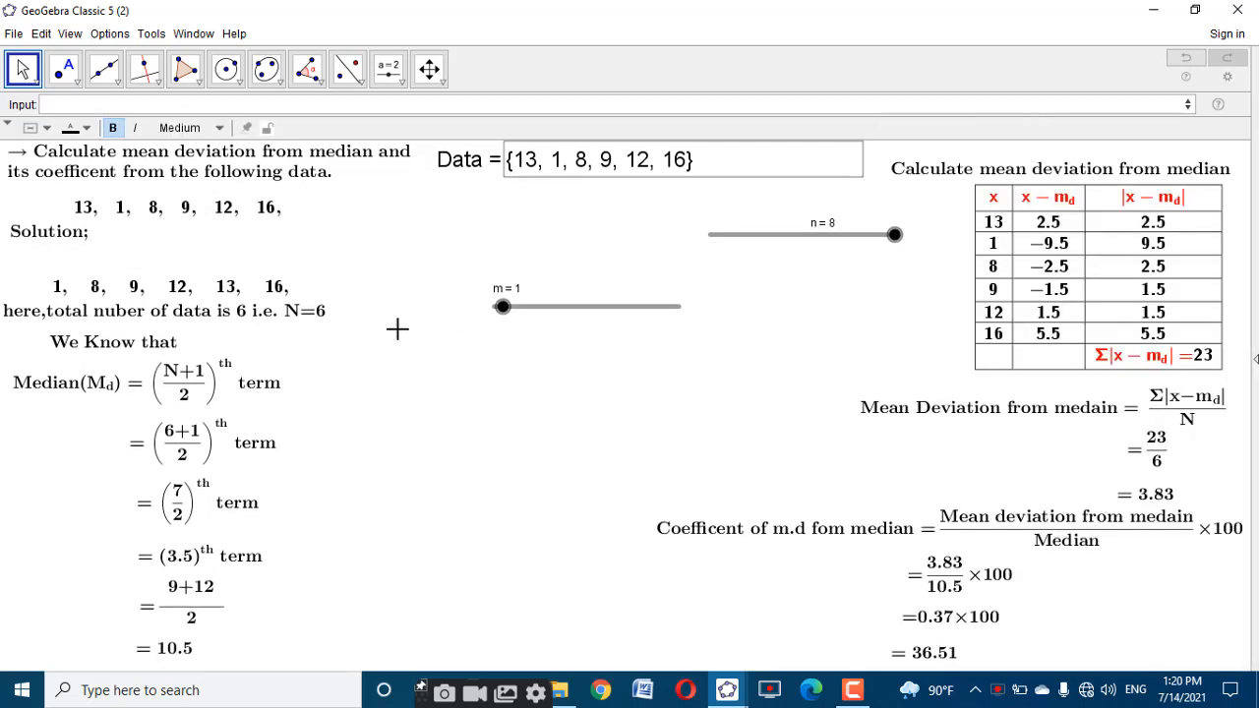
Set the condition to show the list of data sorted in ascending order to m>2
click(225, 287)
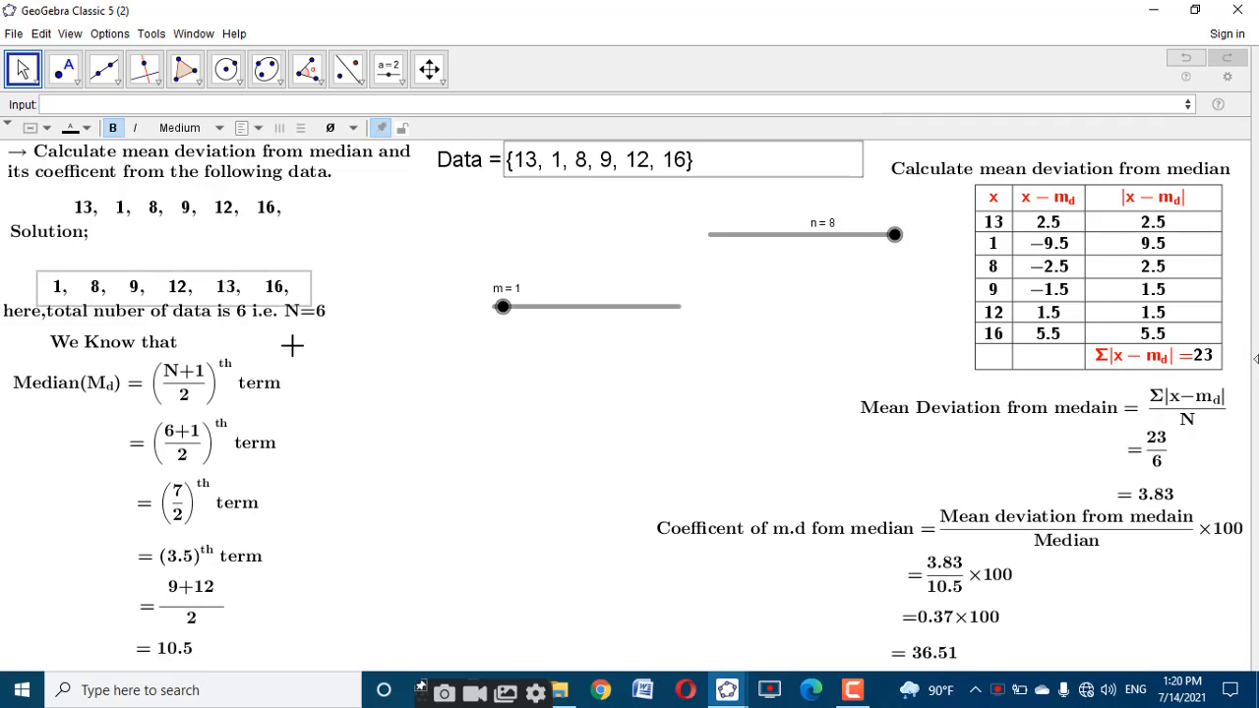
right_click(276, 289)
click(397, 446)
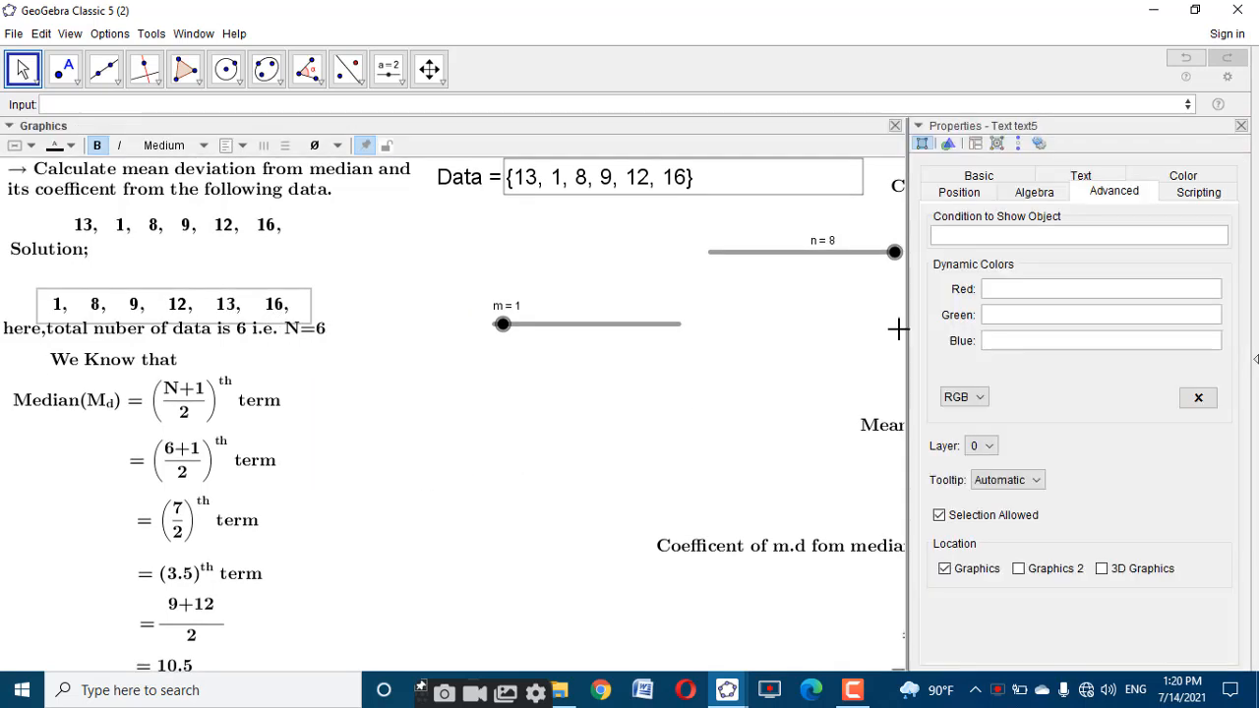
click(960, 236)
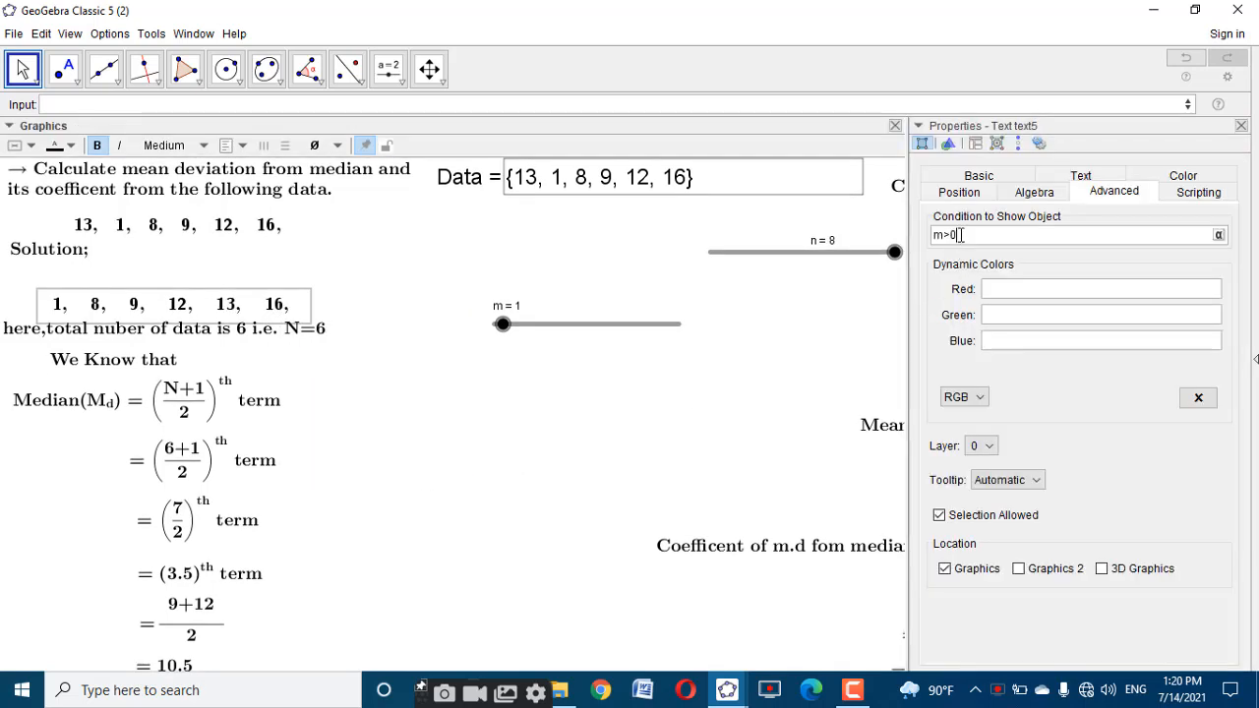
text(m>2)
click(1241, 126)
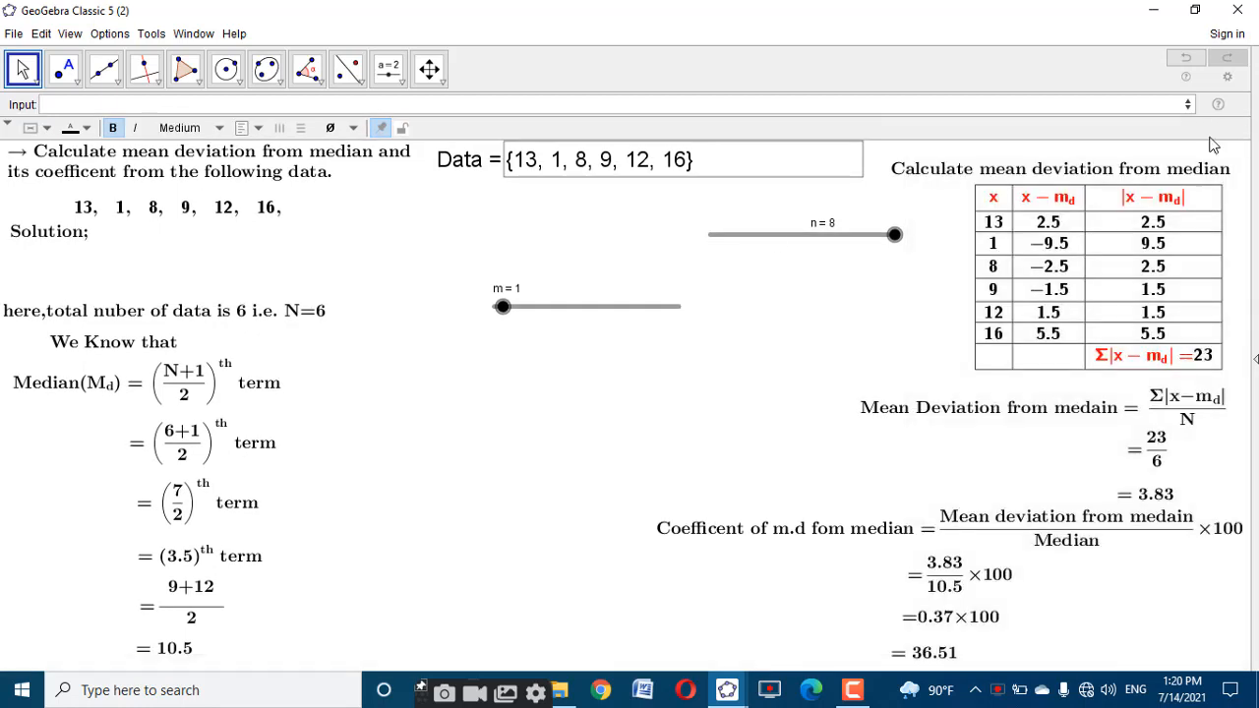
Set the condition to show the line stating the total number of data N to m>3
right_click(225, 306)
click(359, 485)
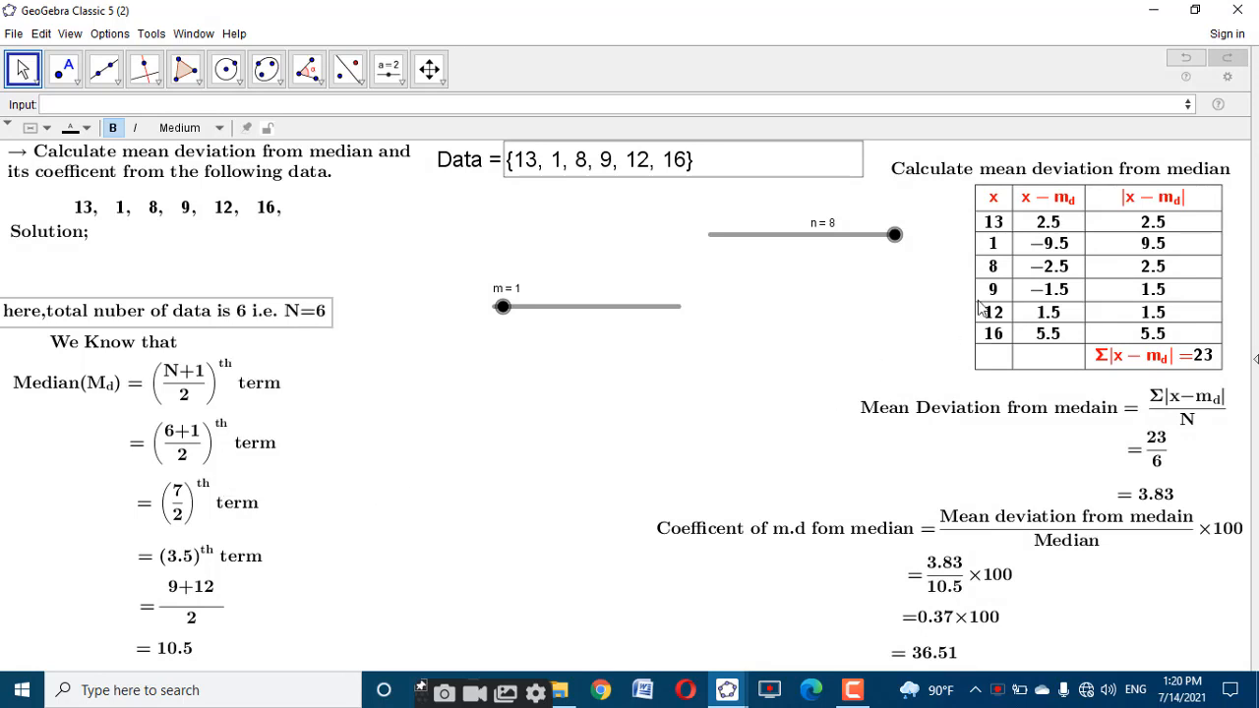
click(1004, 236)
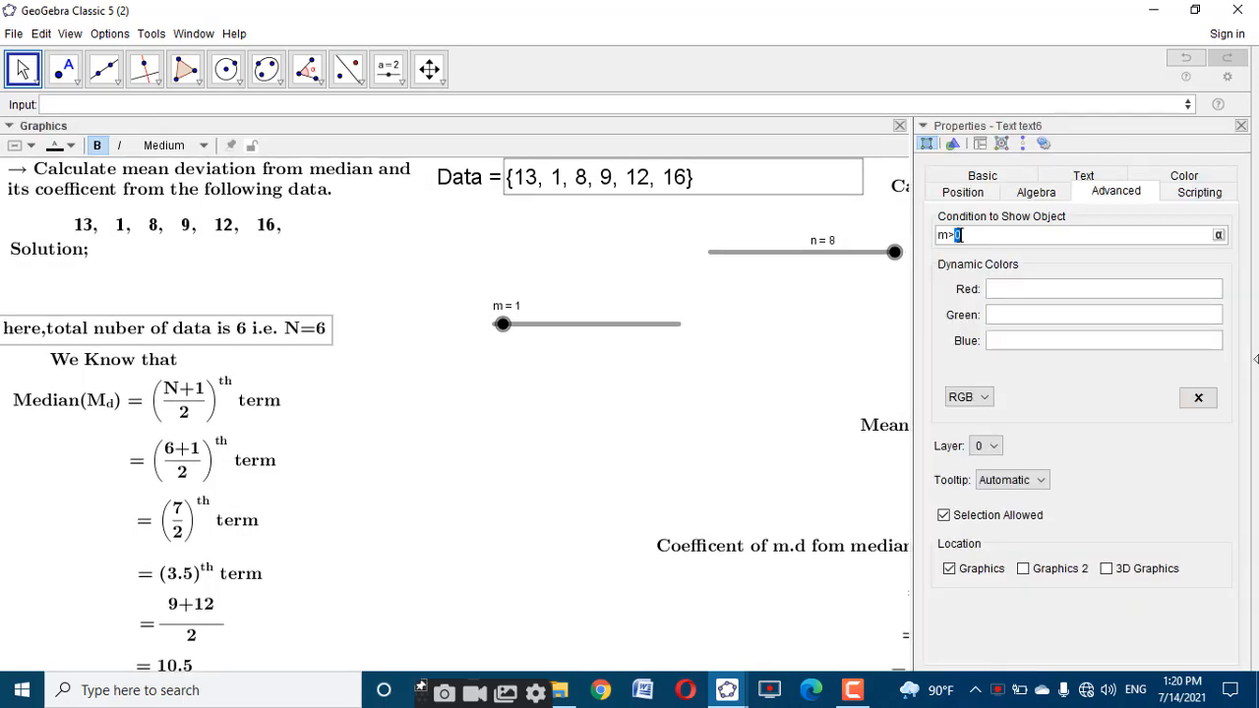
click(1241, 126)
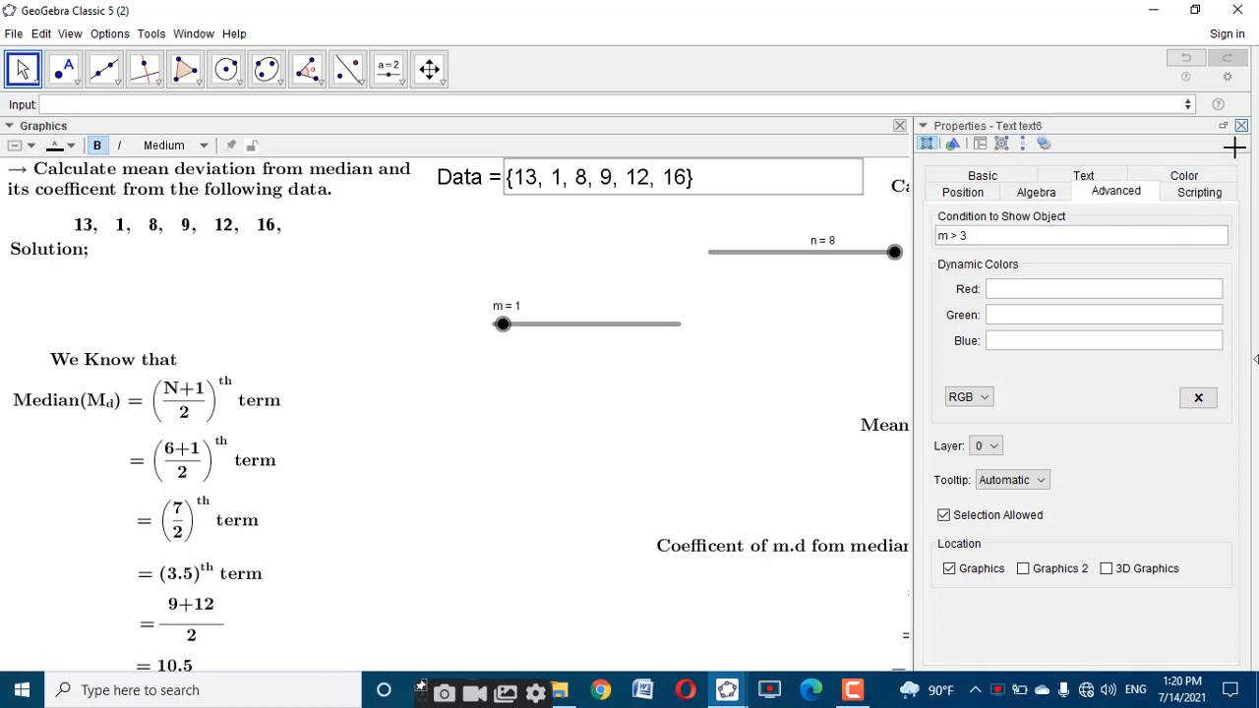
Set the condition to show the "We Know that" text to m>4
right_click(90, 344)
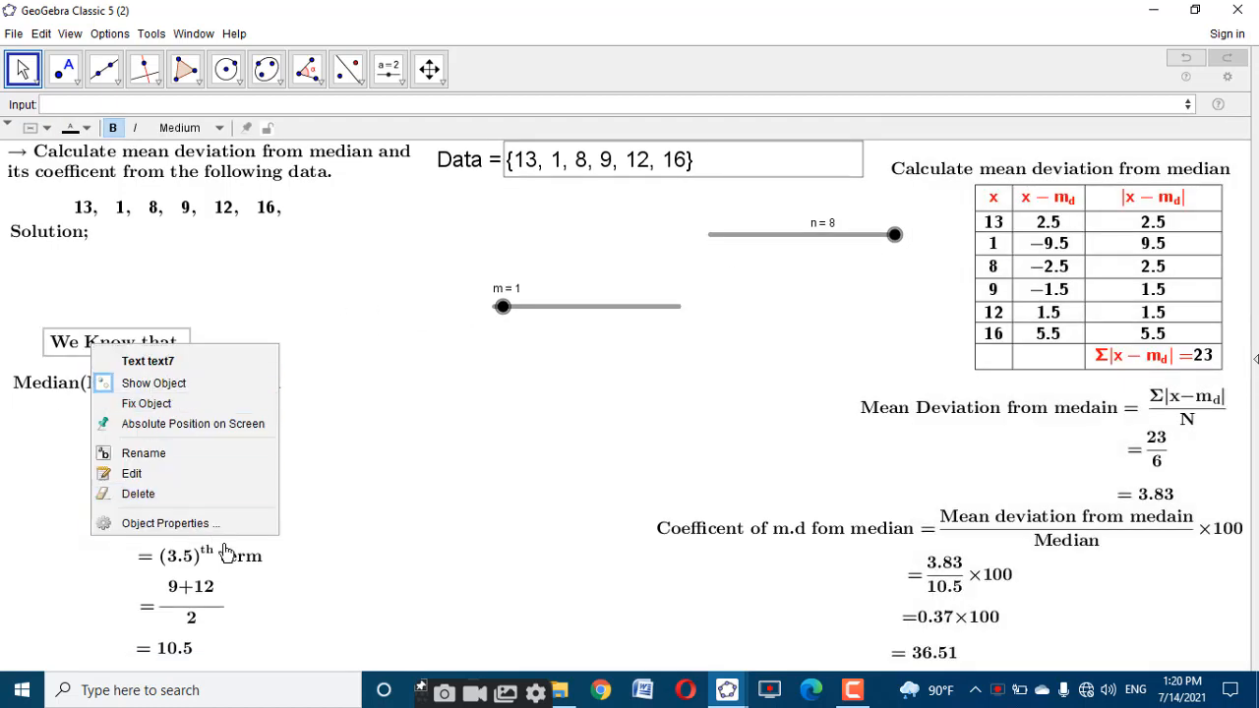
click(161, 522)
click(1046, 237)
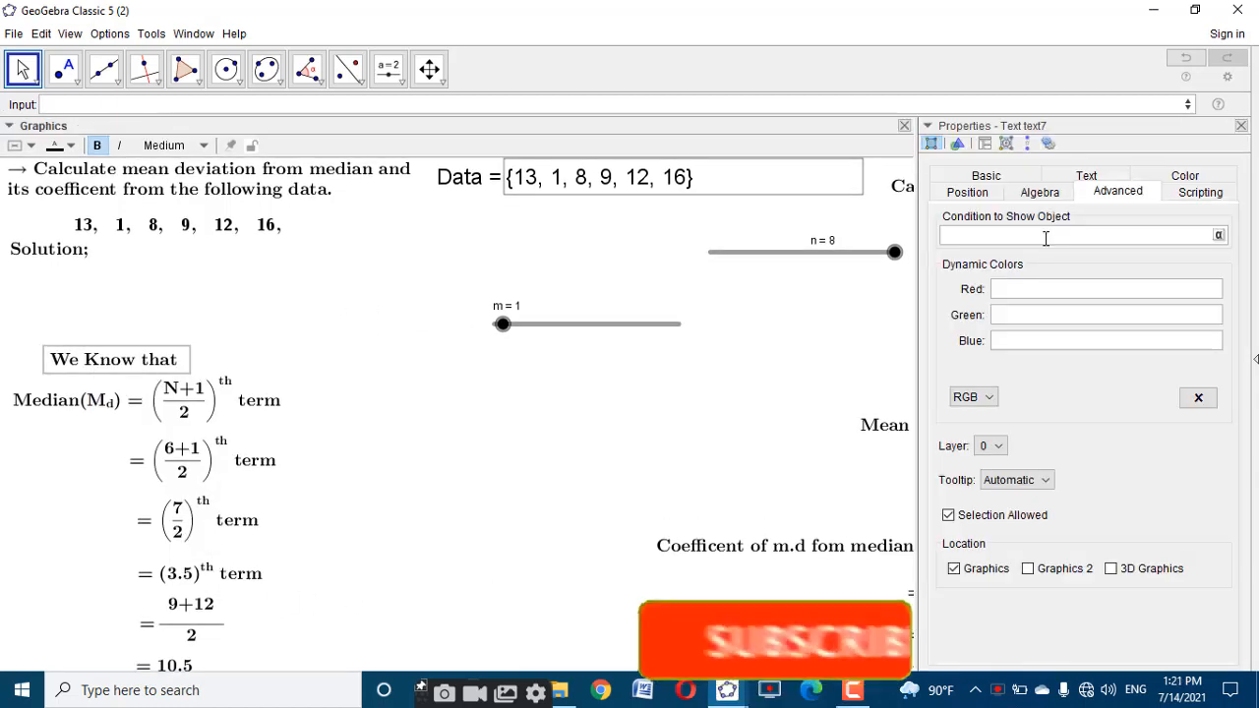
text(m>0)
key(BackSpace)
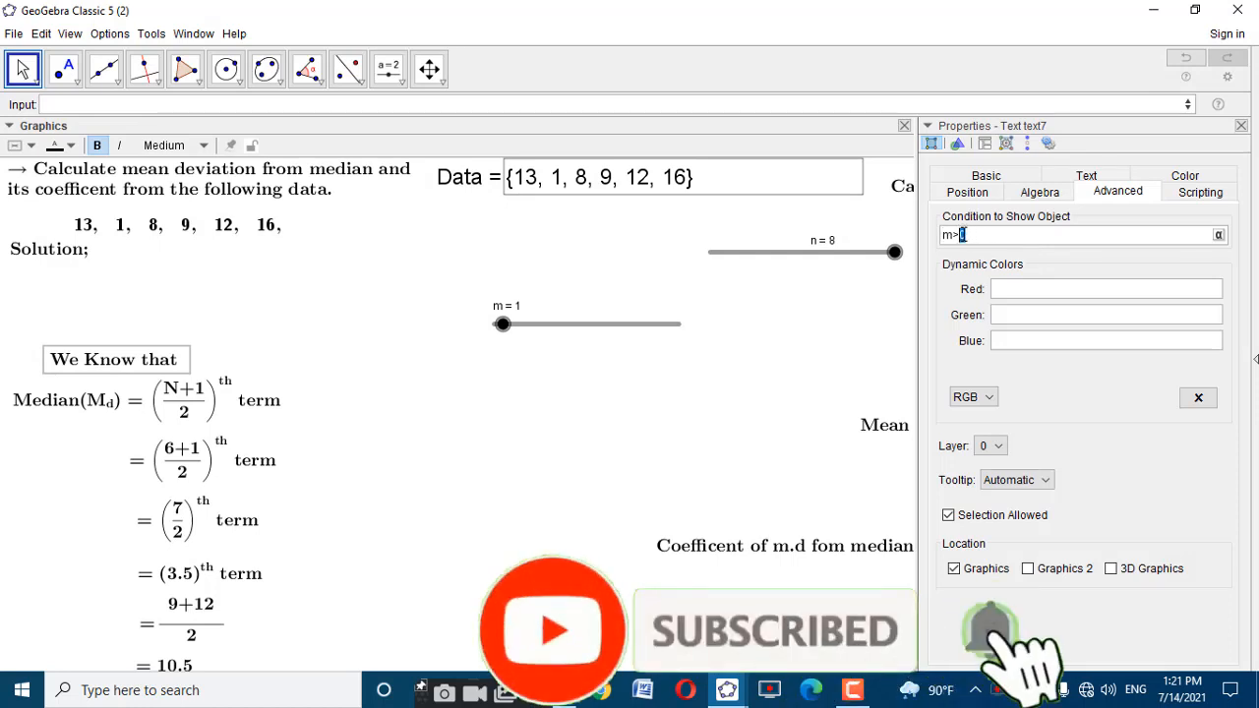
text(4)
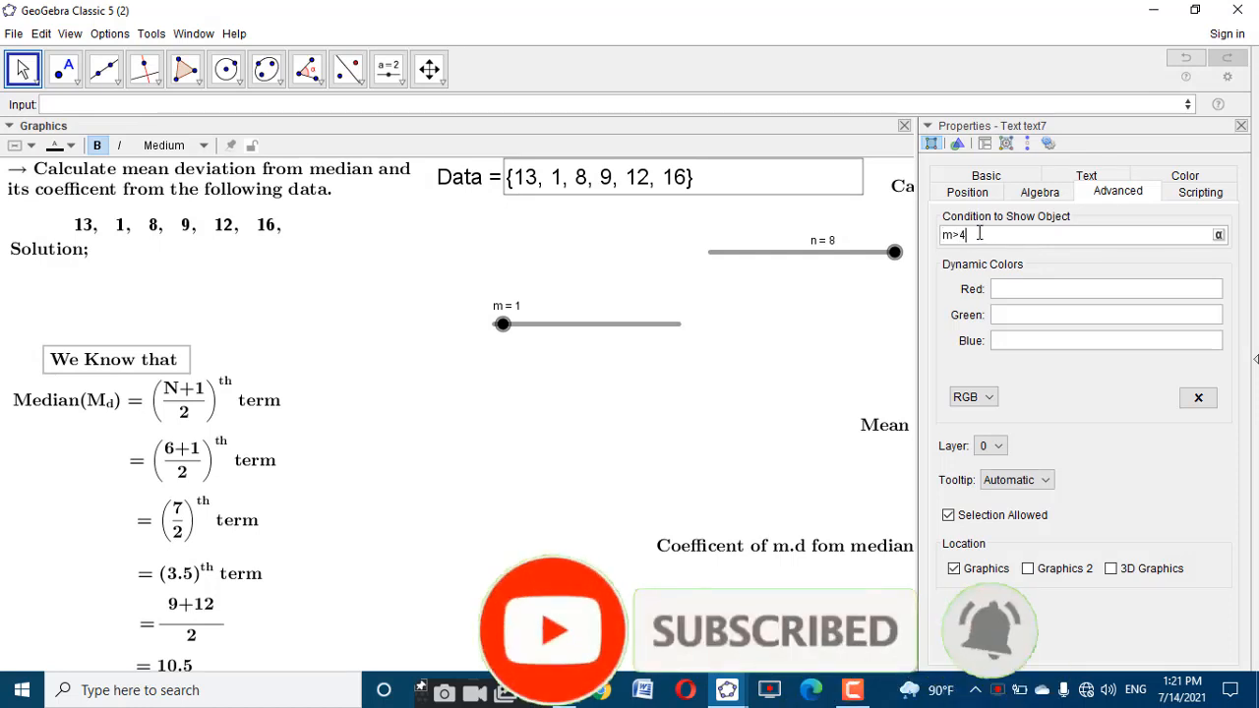
click(1242, 126)
Set the condition to show the general median formula with (N+1)/2 to m>5
right_click(185, 387)
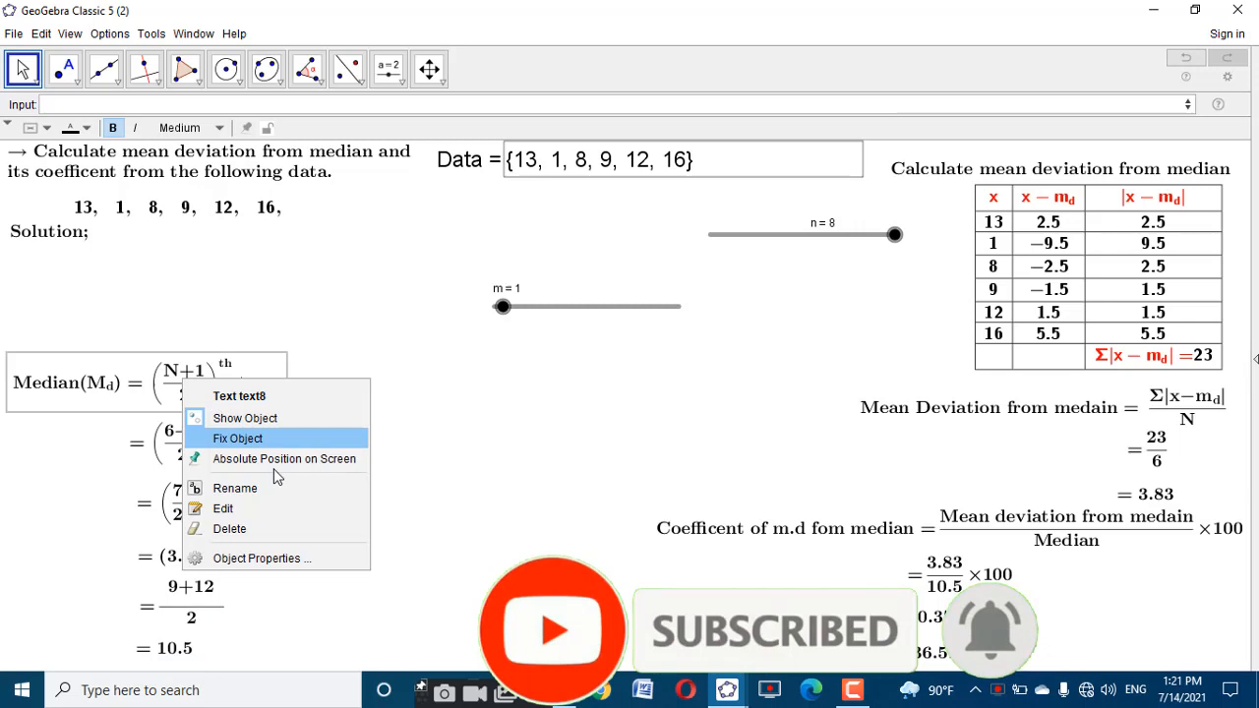
click(300, 556)
click(990, 233)
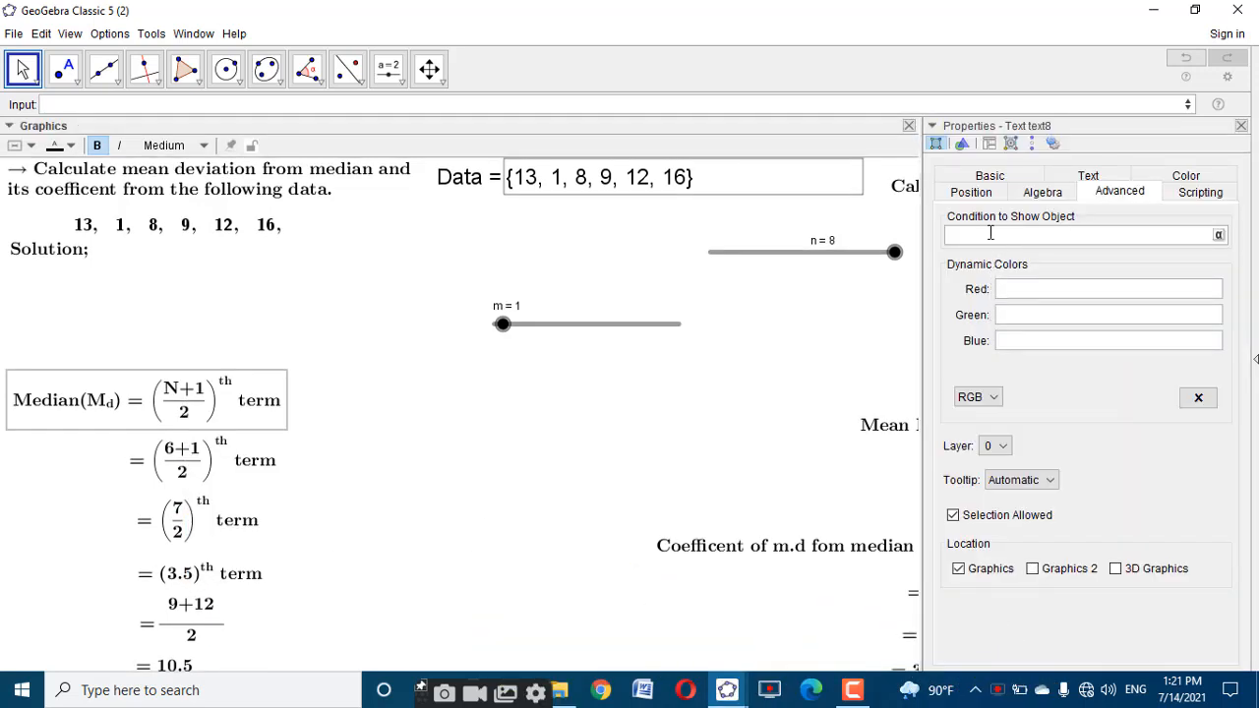
text(m>0)
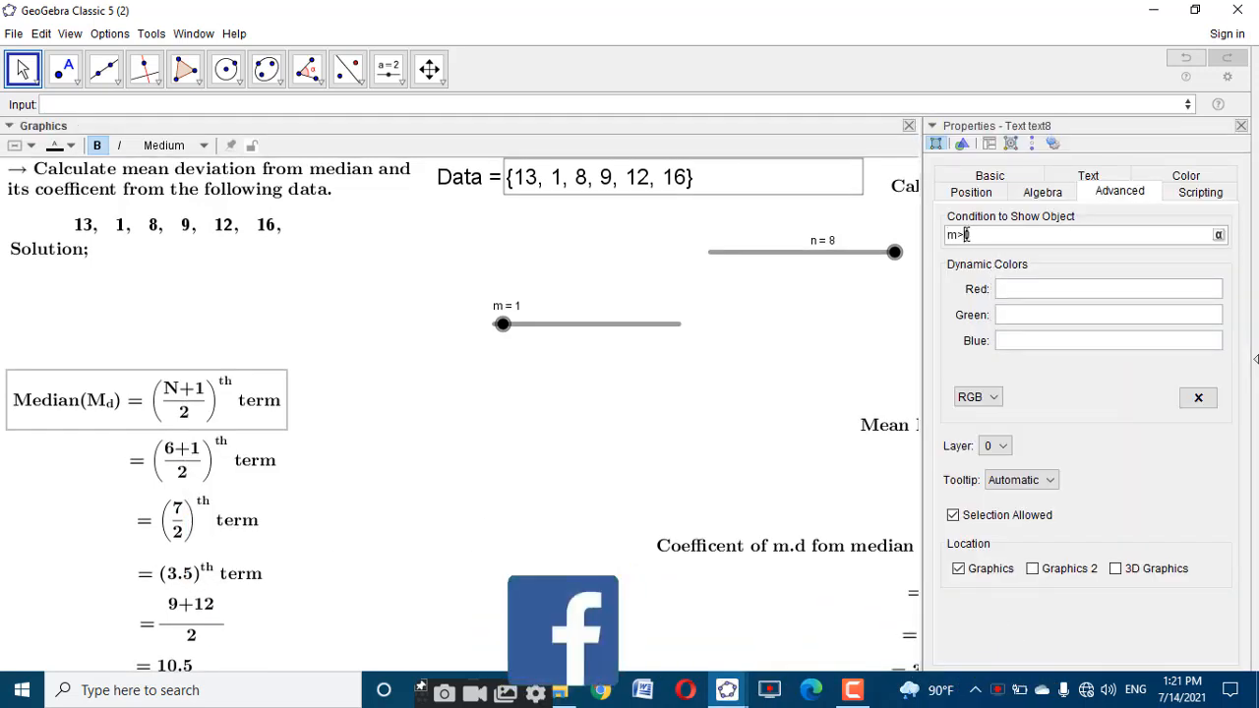
key(BackSpace)
text(5)
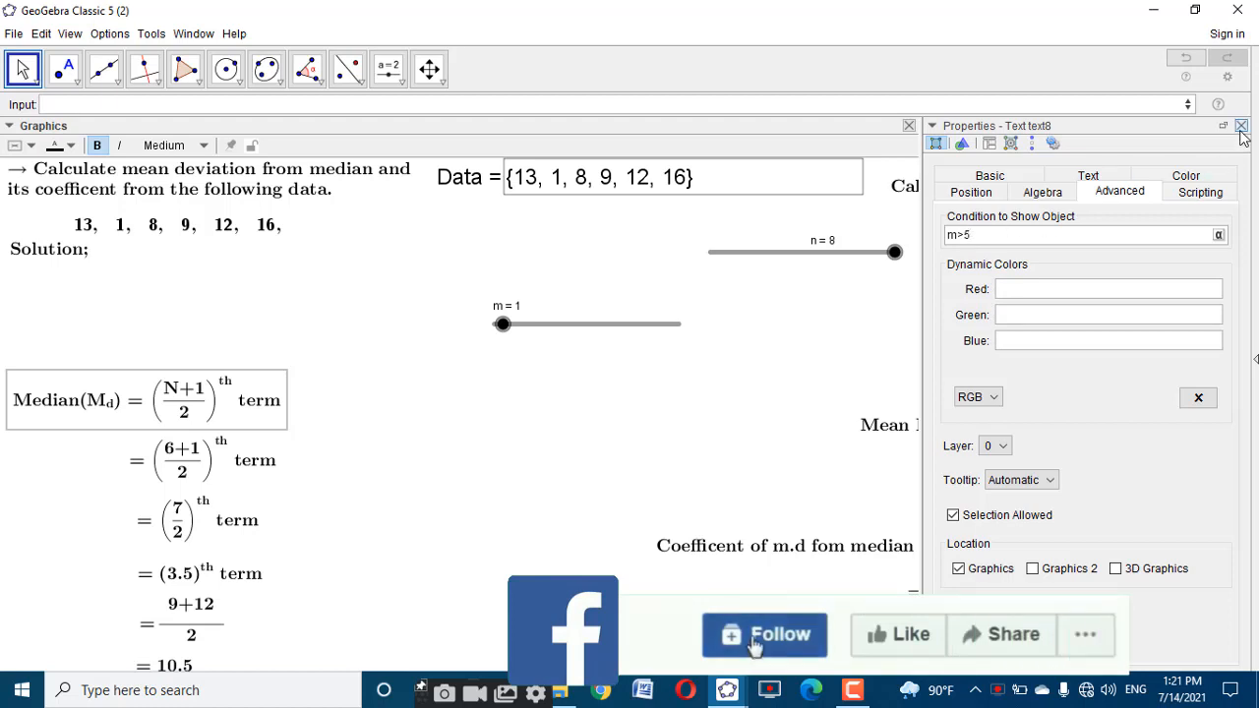
click(1240, 128)
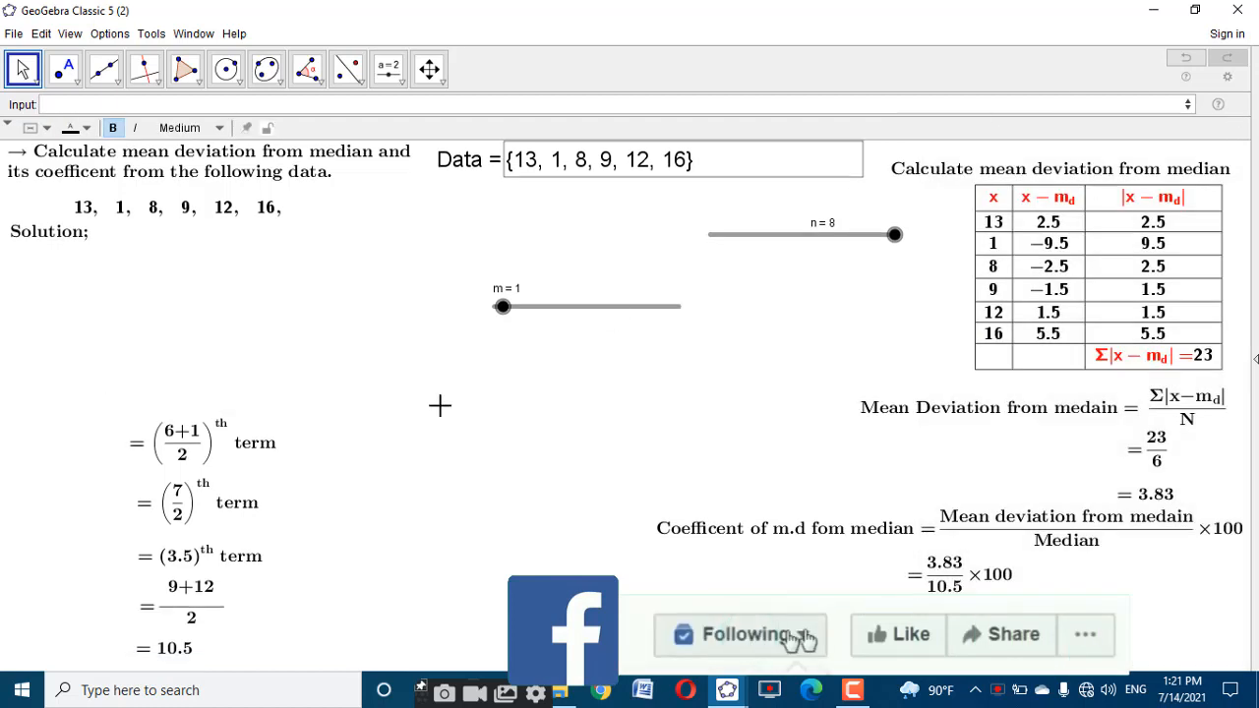
Set the condition to show the ((6+1)/2)th term line to m>6
right_click(221, 450)
click(351, 628)
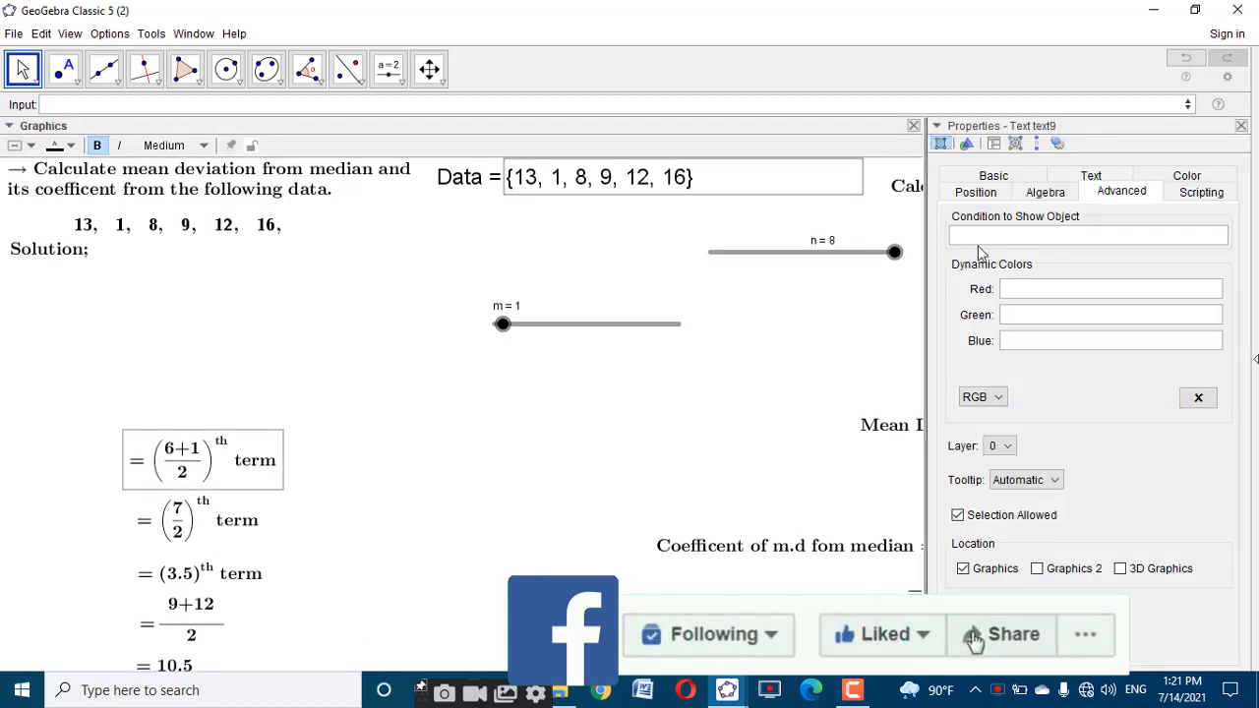
click(982, 235)
text(m>0)
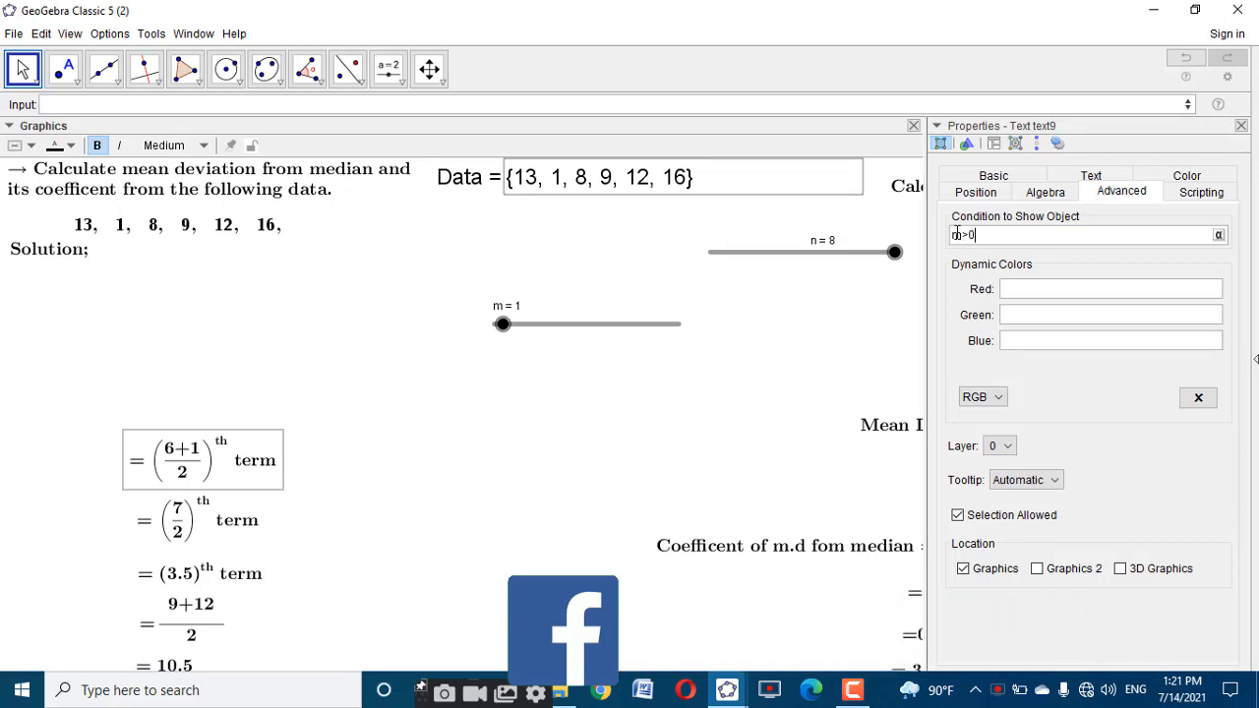
text(6)
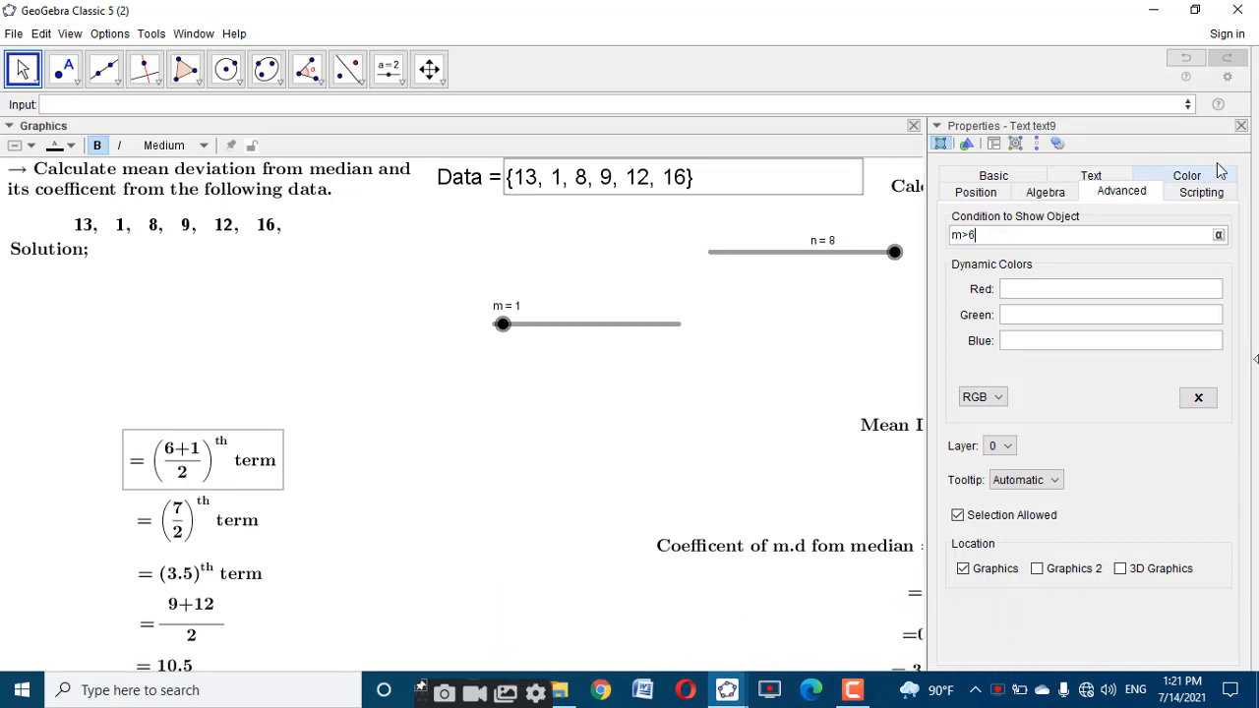
click(1241, 128)
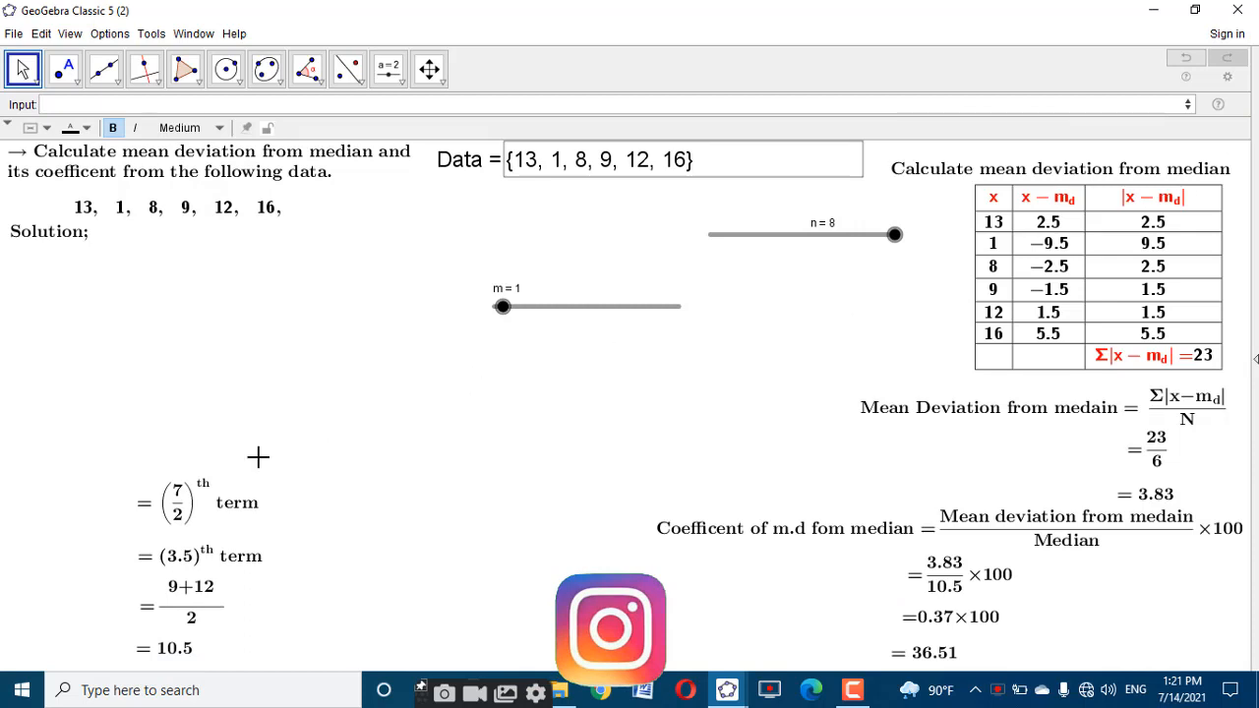
Add a condition to show the (7/2)th term line based on slider m exceeding its step number
right_click(219, 491)
click(315, 669)
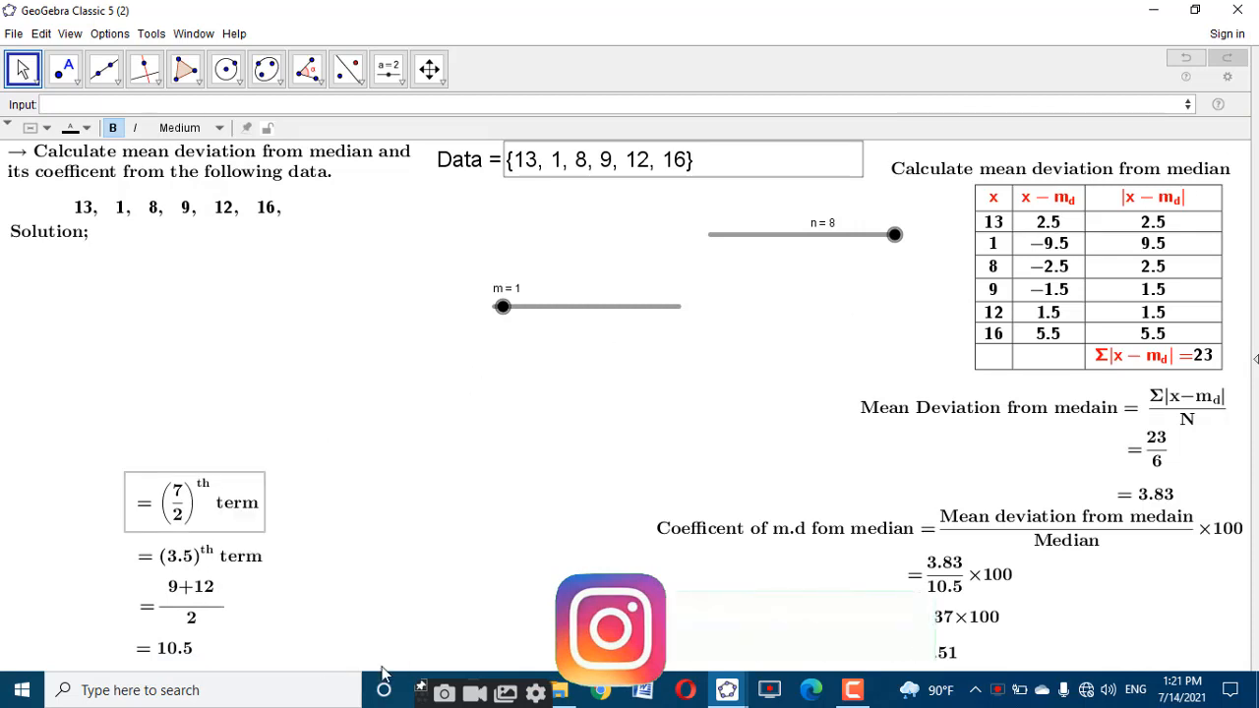
click(1018, 235)
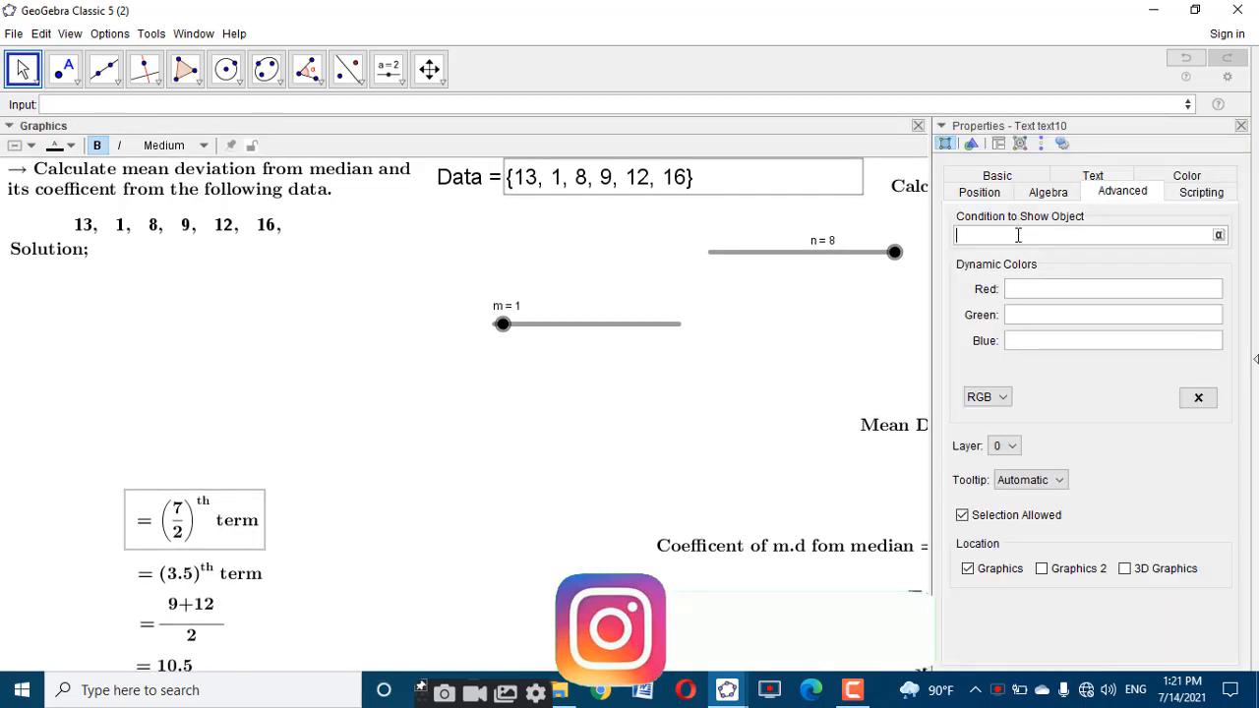
double_click(978, 234)
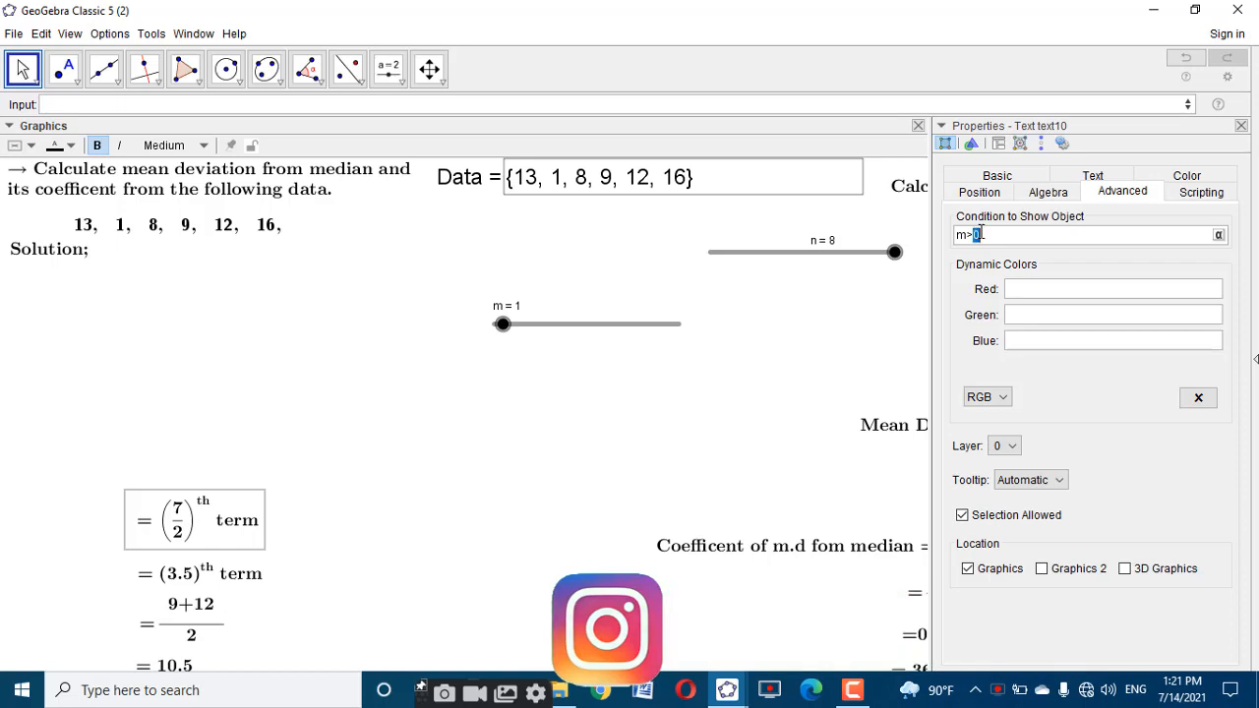
click(1241, 126)
Add a condition to show the (3.5)th term line based on slider m exceeding its step number
right_click(218, 557)
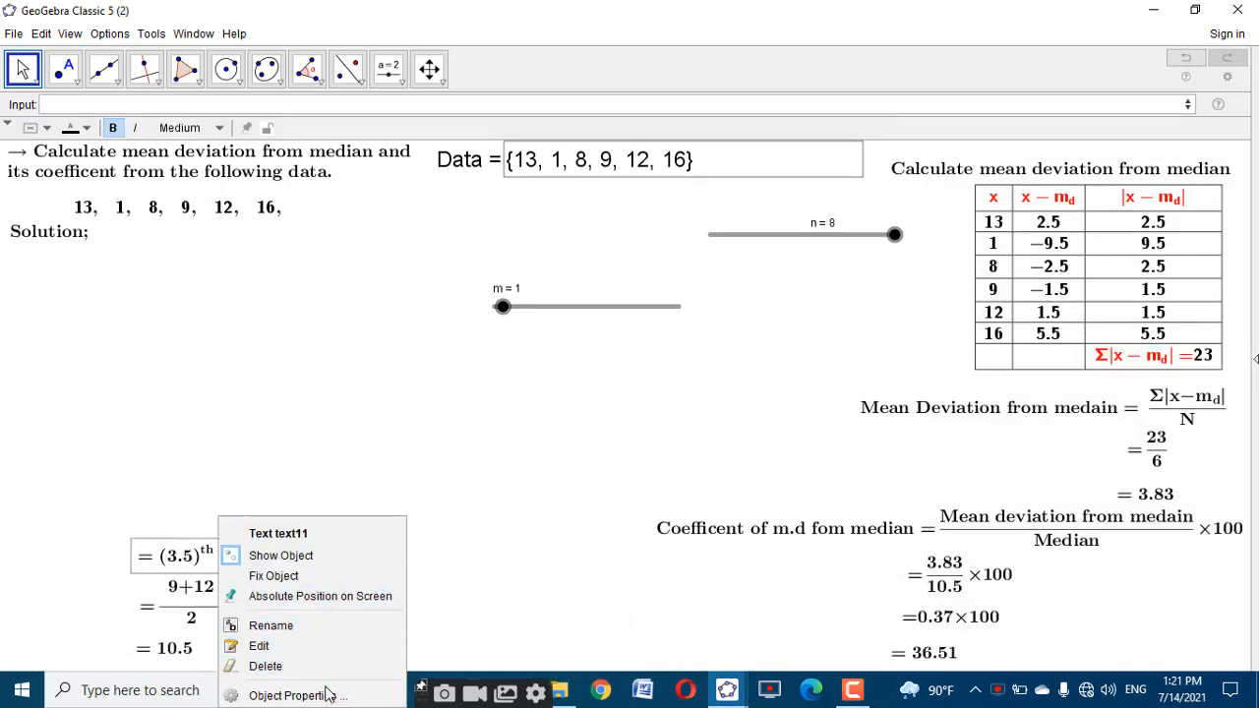
click(329, 695)
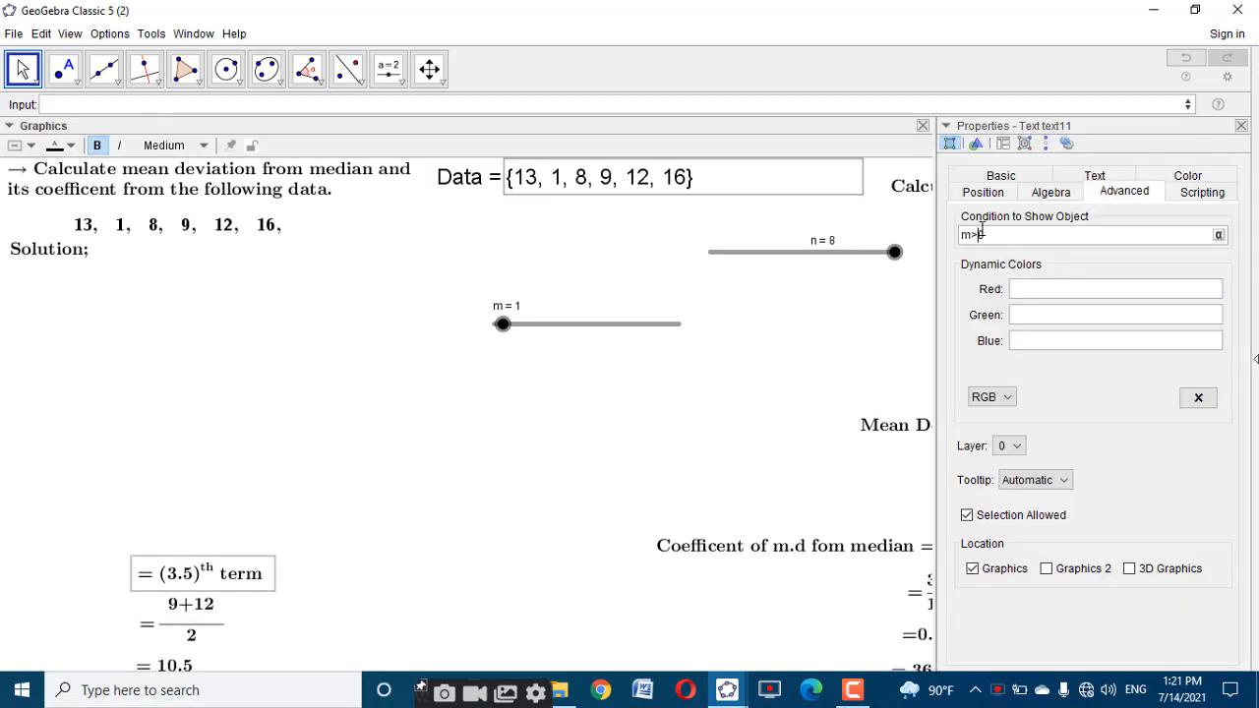
double_click(981, 230)
click(981, 234)
click(1242, 125)
Extend the existing condition to show the (9+12)/2 line with a logical AND (∧) and a lower limit on m
right_click(192, 603)
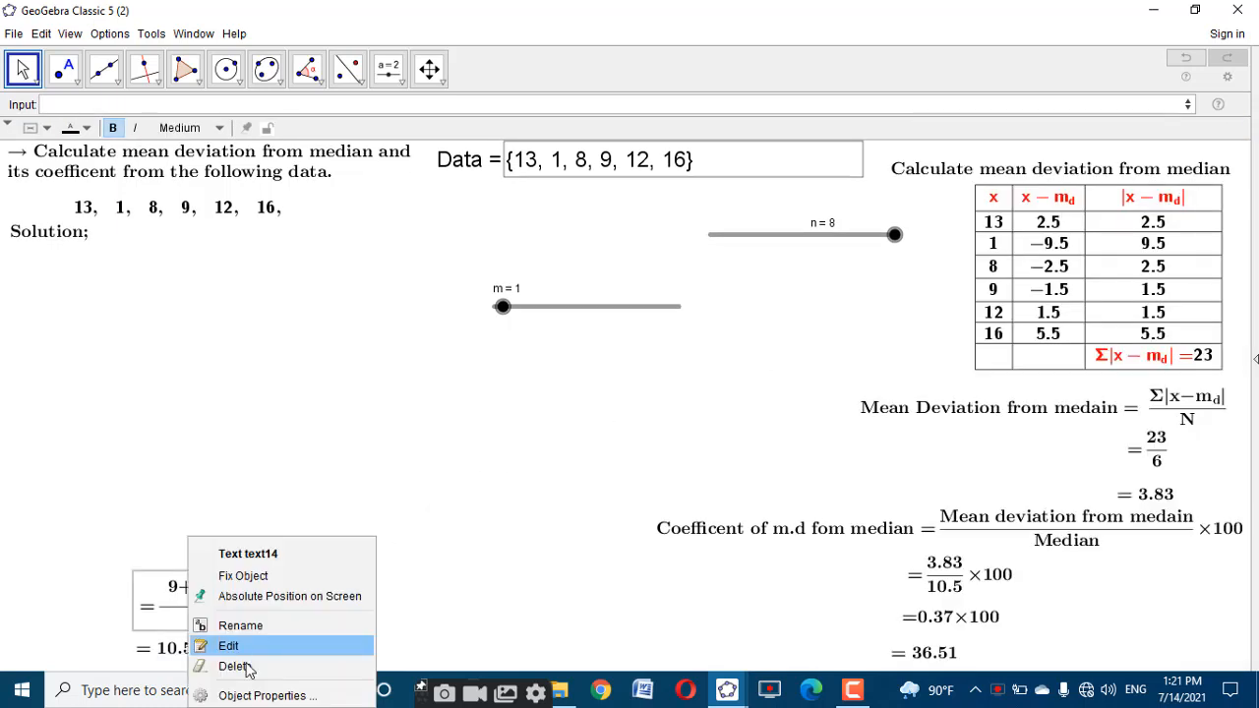
click(261, 693)
click(1038, 235)
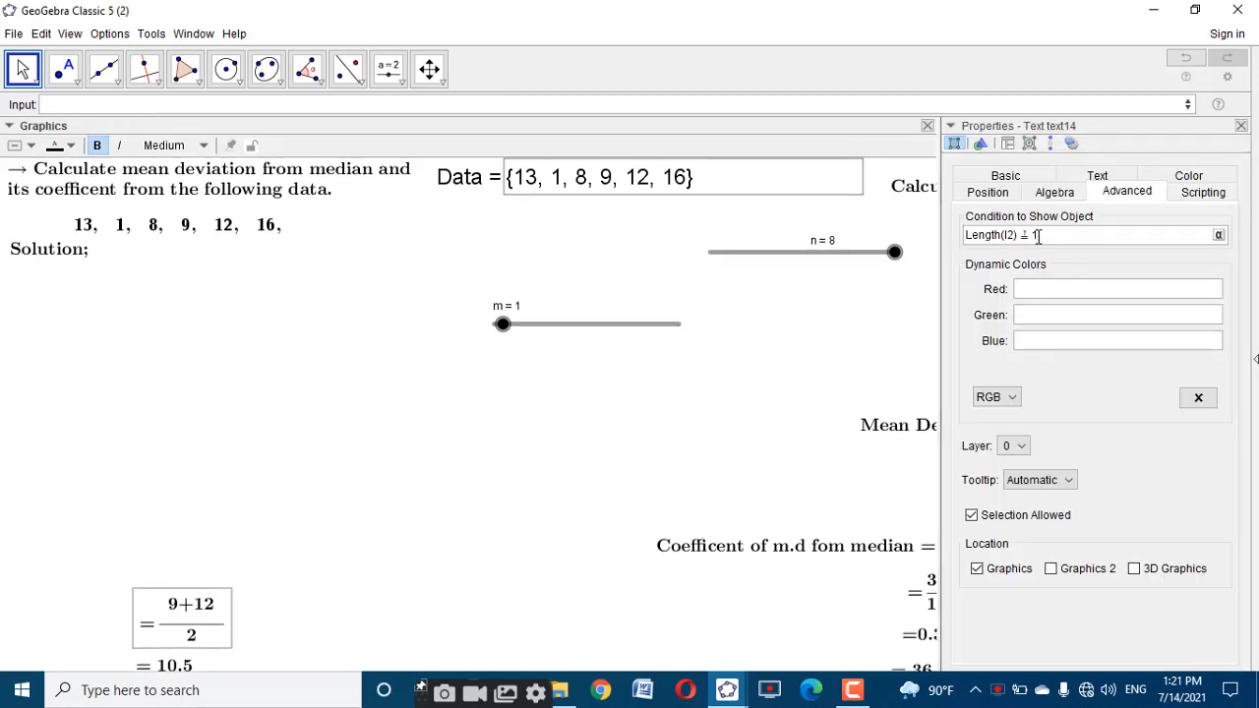
click(1216, 235)
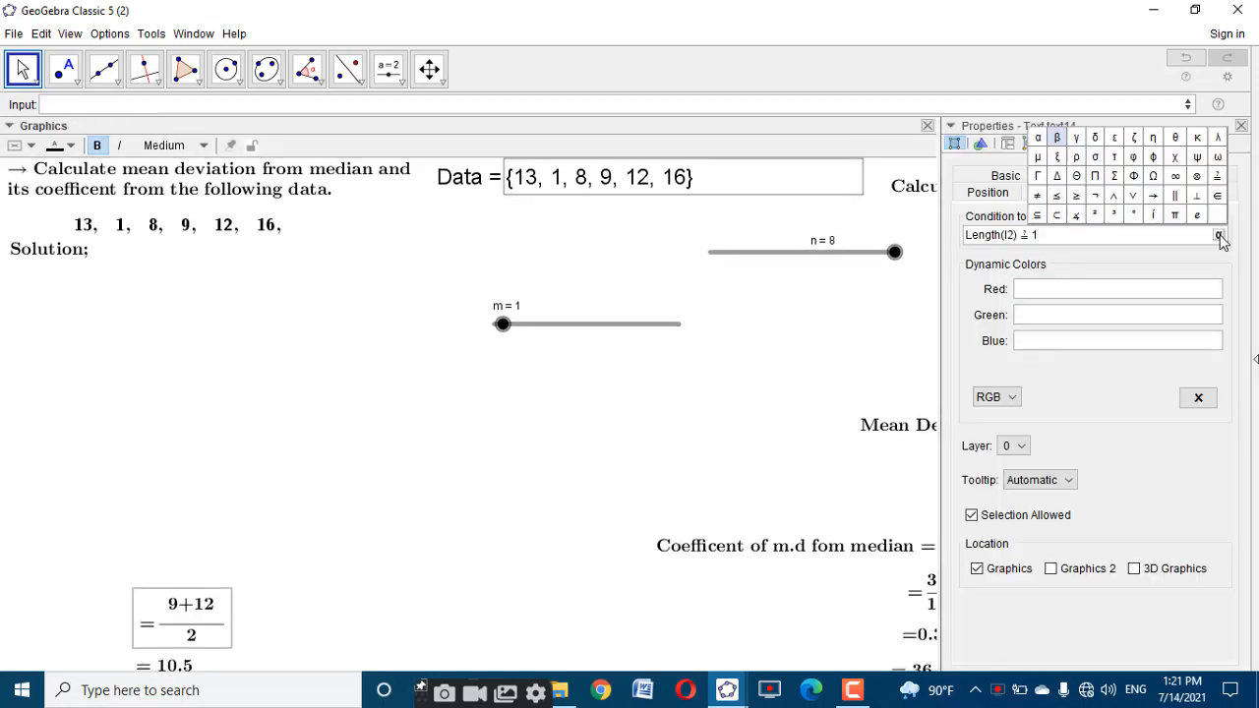
click(1112, 195)
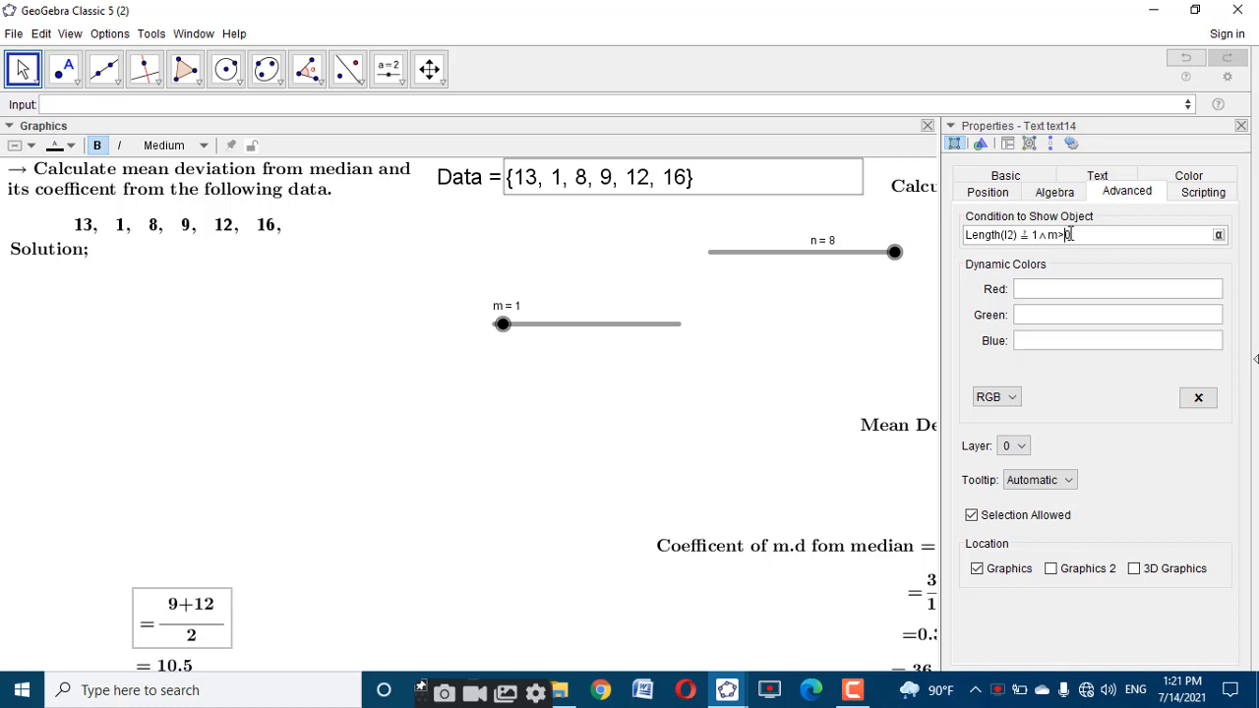
click(1241, 125)
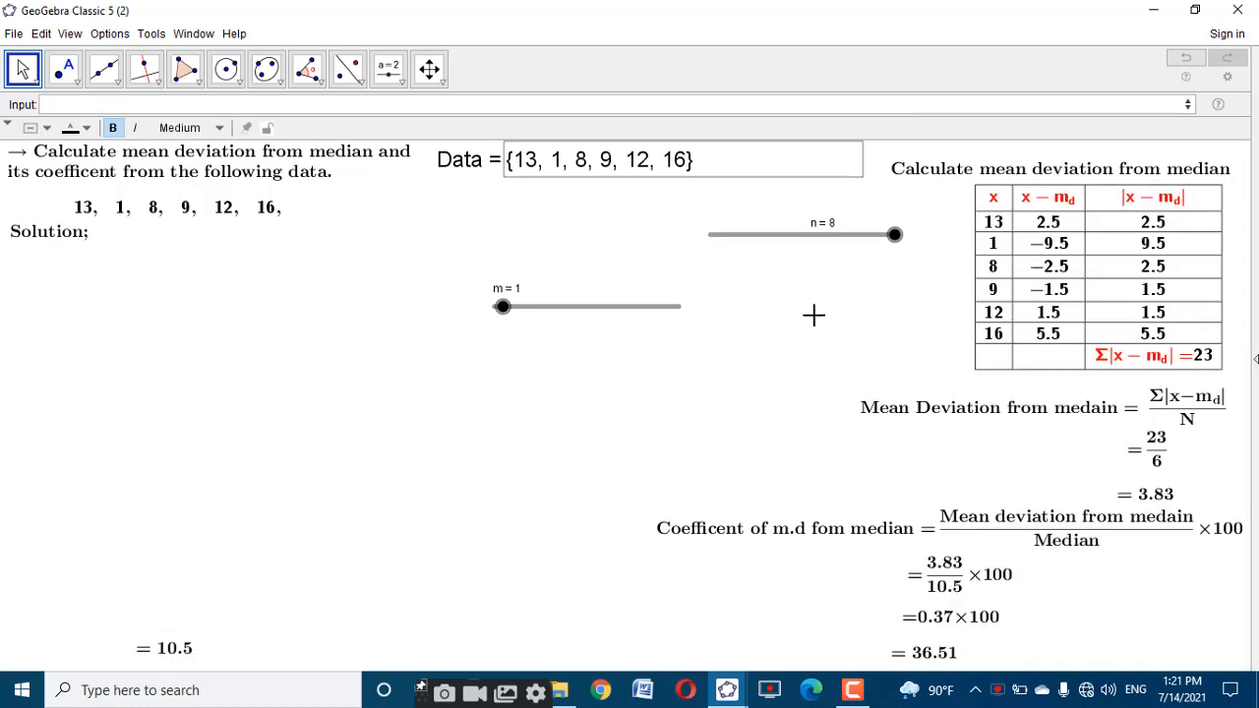
Add a condition to show the median result line "= 10.5" based on slider m exceeding its step number
right_click(180, 657)
click(266, 692)
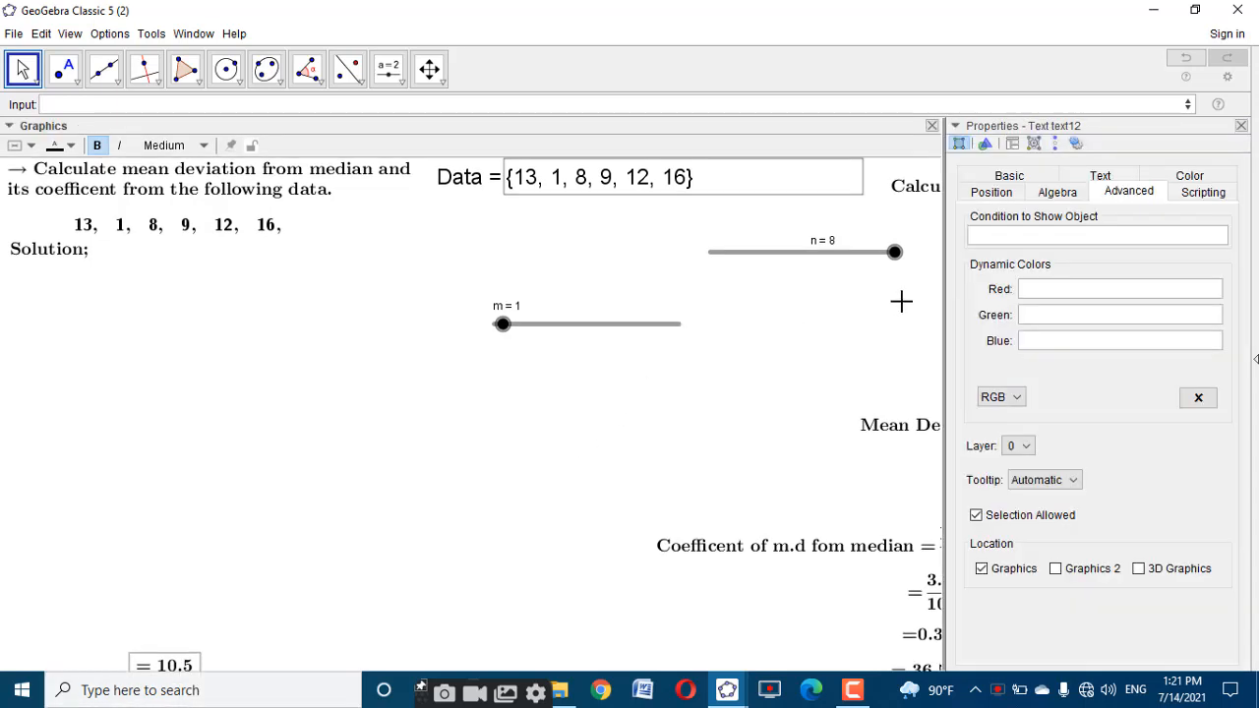
click(1028, 236)
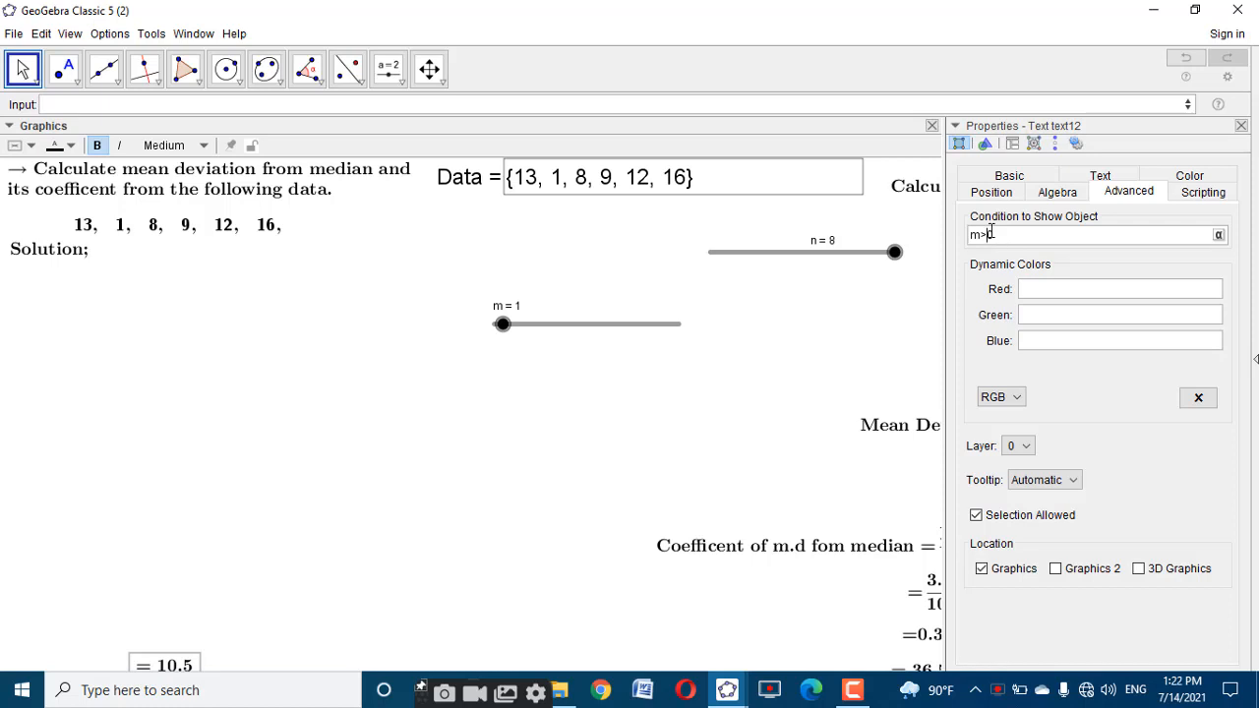
click(1242, 129)
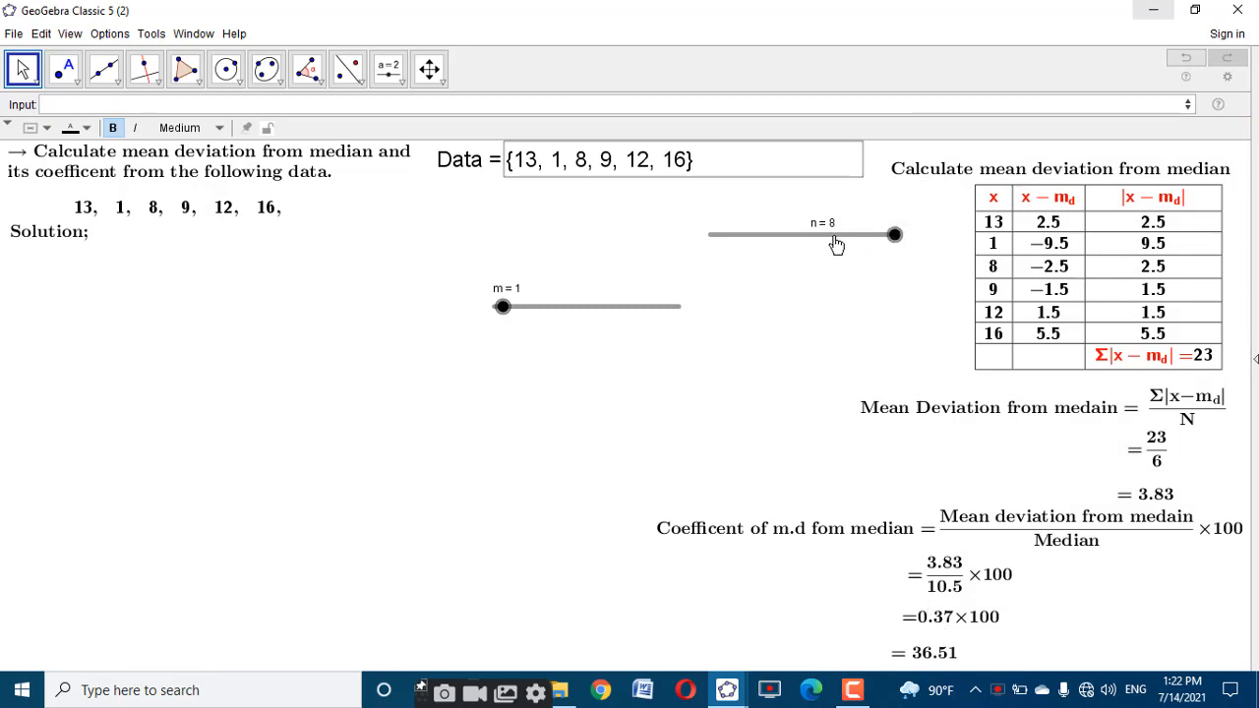
Add a slider m condition to show the "Calculate mean deviation from median" heading above the table
mouse_move(893, 236)
mouse_down()
mouse_move(800, 236)
mouse_move(895, 236)
mouse_up()
click(933, 175)
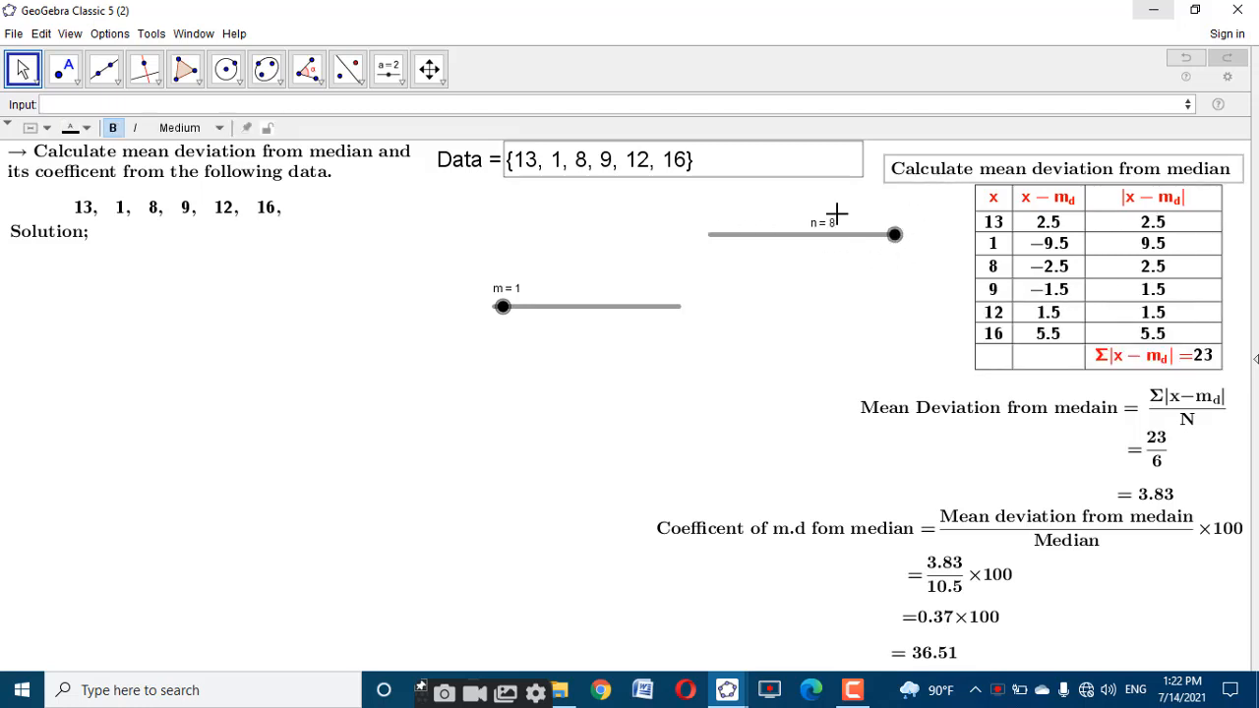
right_click(906, 184)
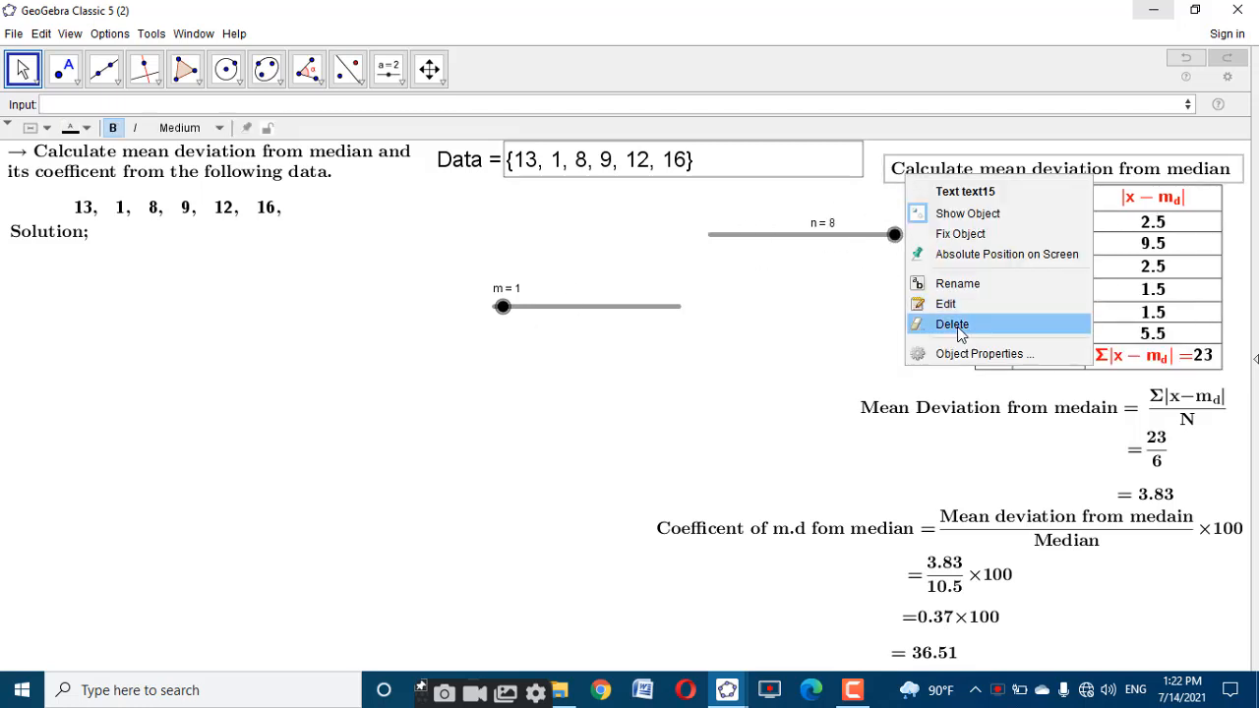
click(972, 355)
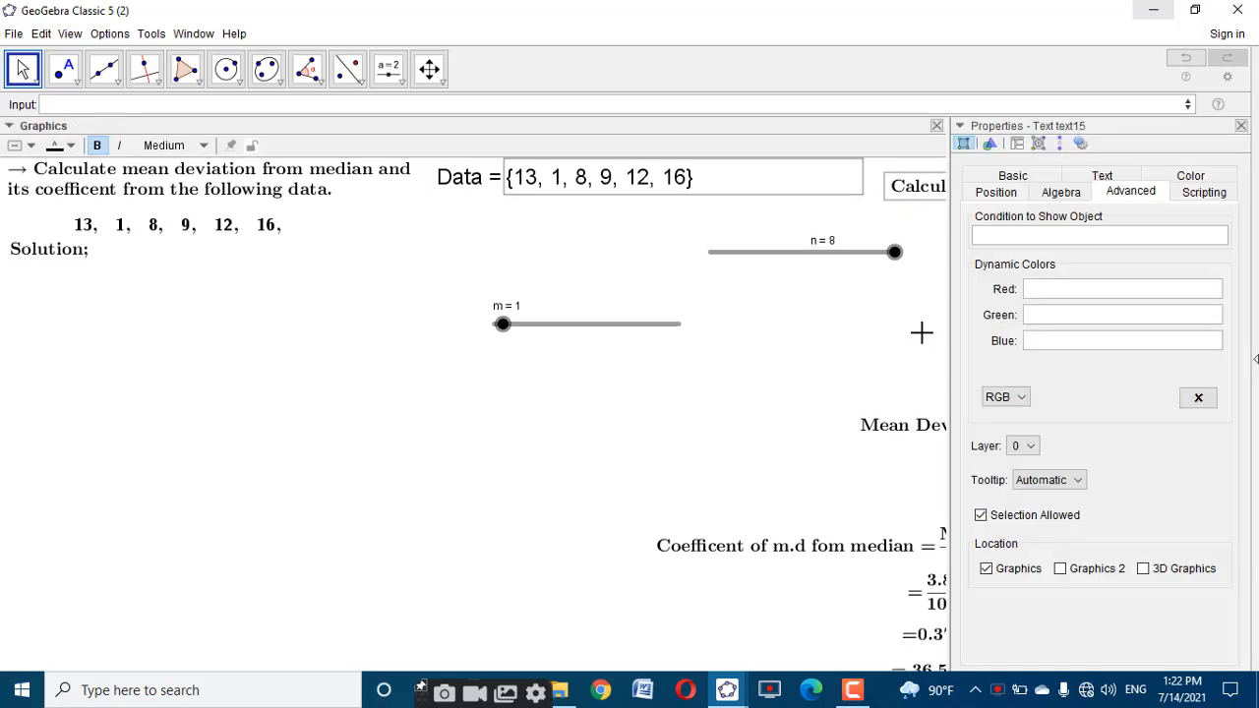
click(1004, 236)
click(1241, 126)
Set the condition to show the deviation table of x, x − md and |x − md| to m>12
click(1033, 252)
right_click(1029, 247)
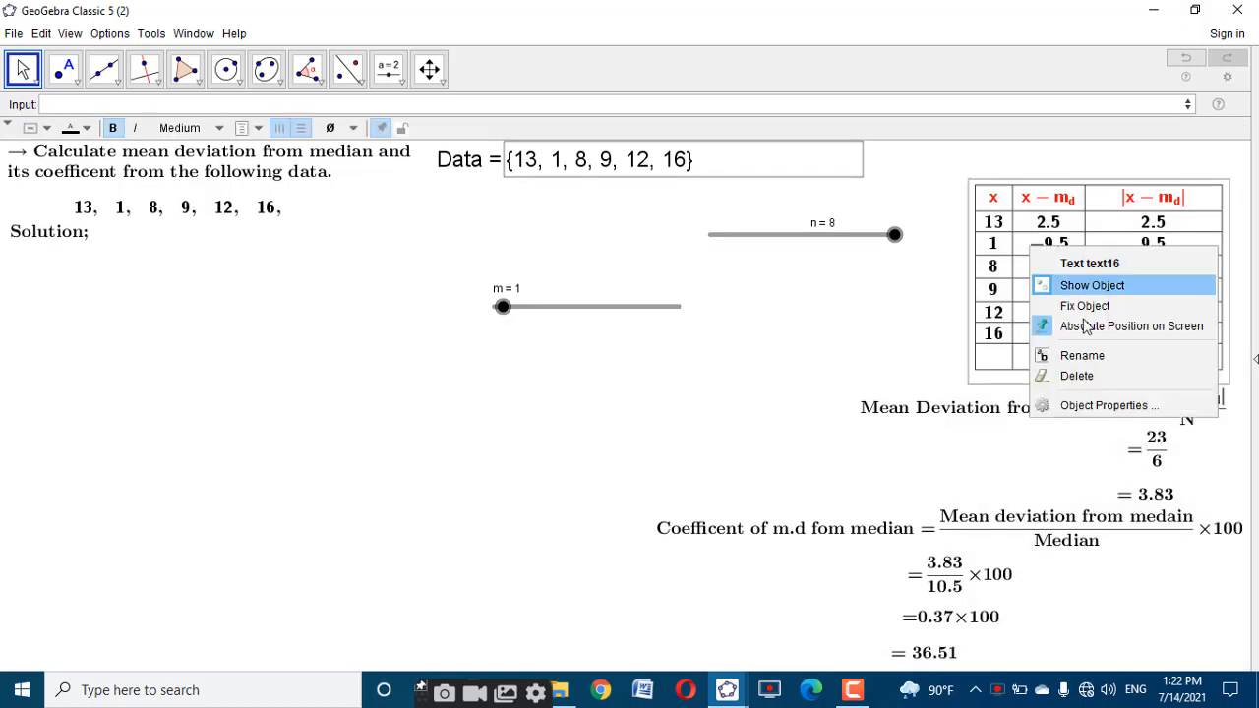
click(1125, 404)
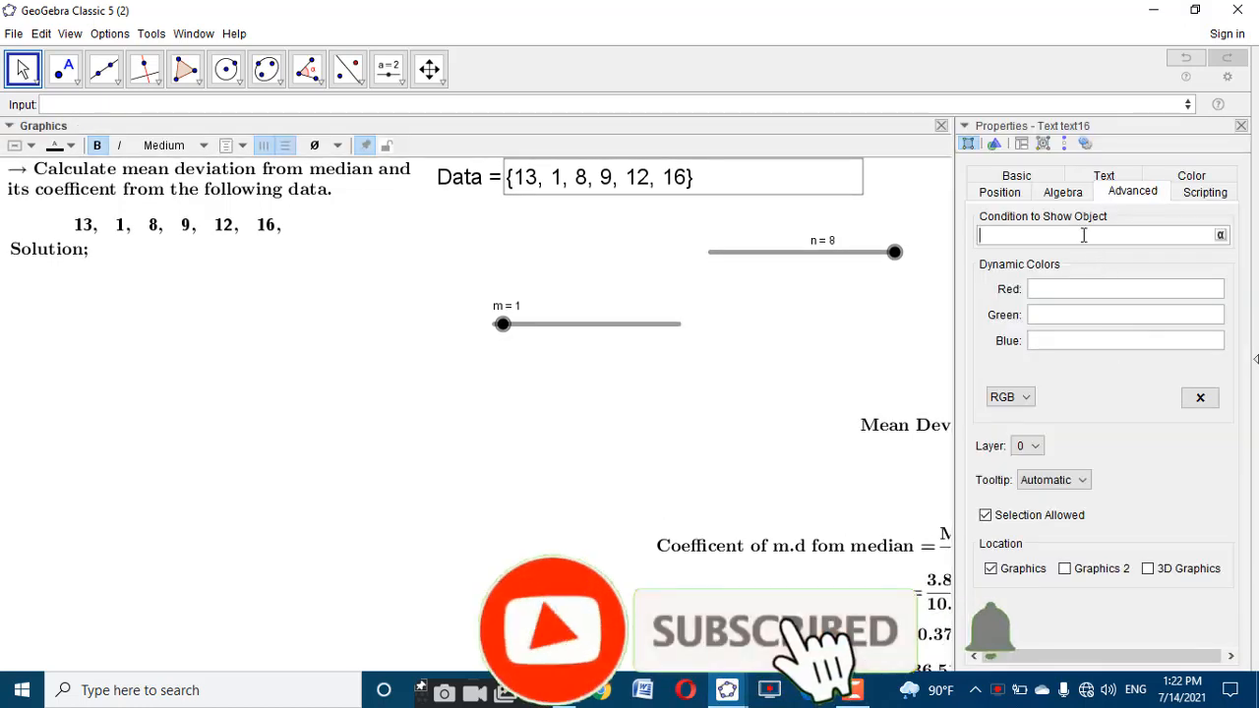
click(1084, 235)
text(m>0)
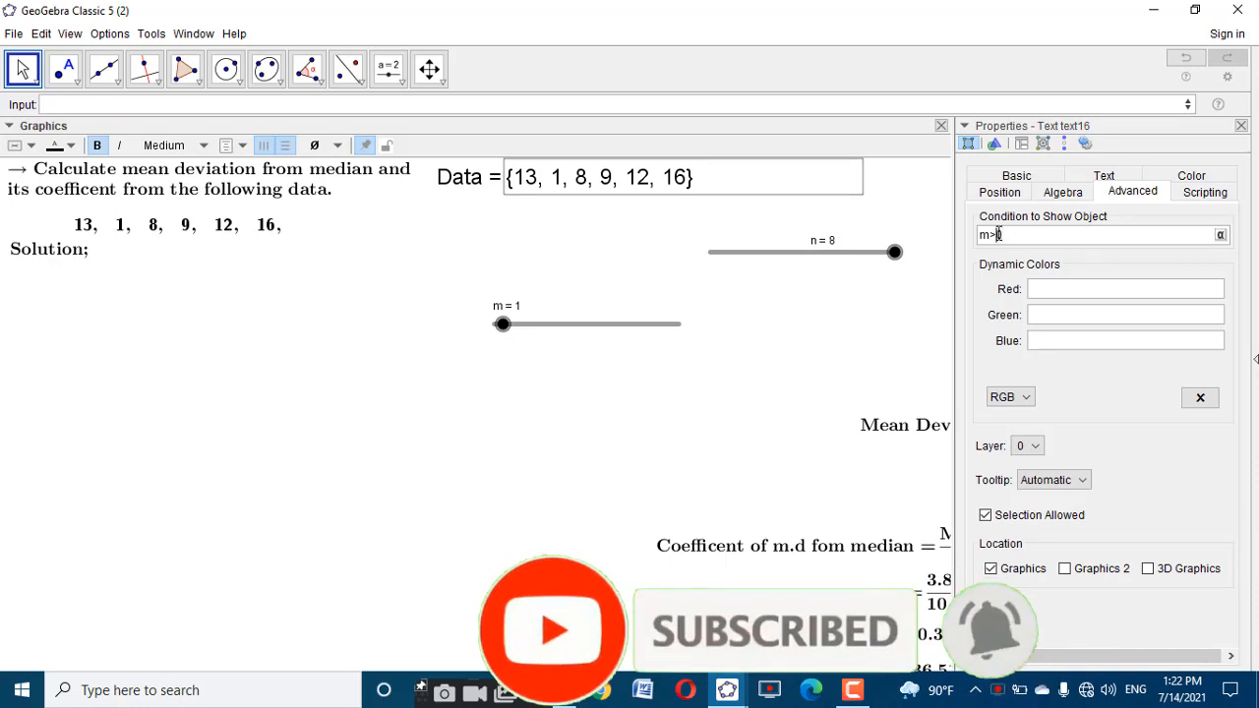
drag(996, 235, 1010, 235)
text(12)
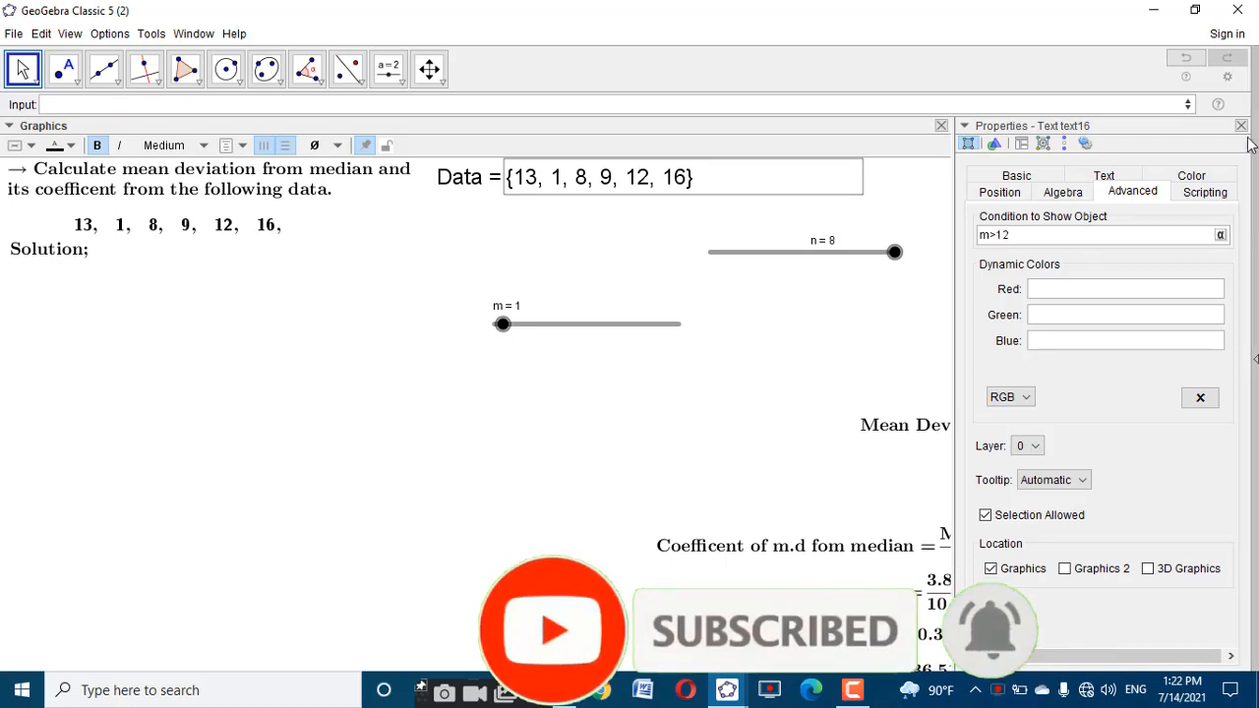
click(1241, 127)
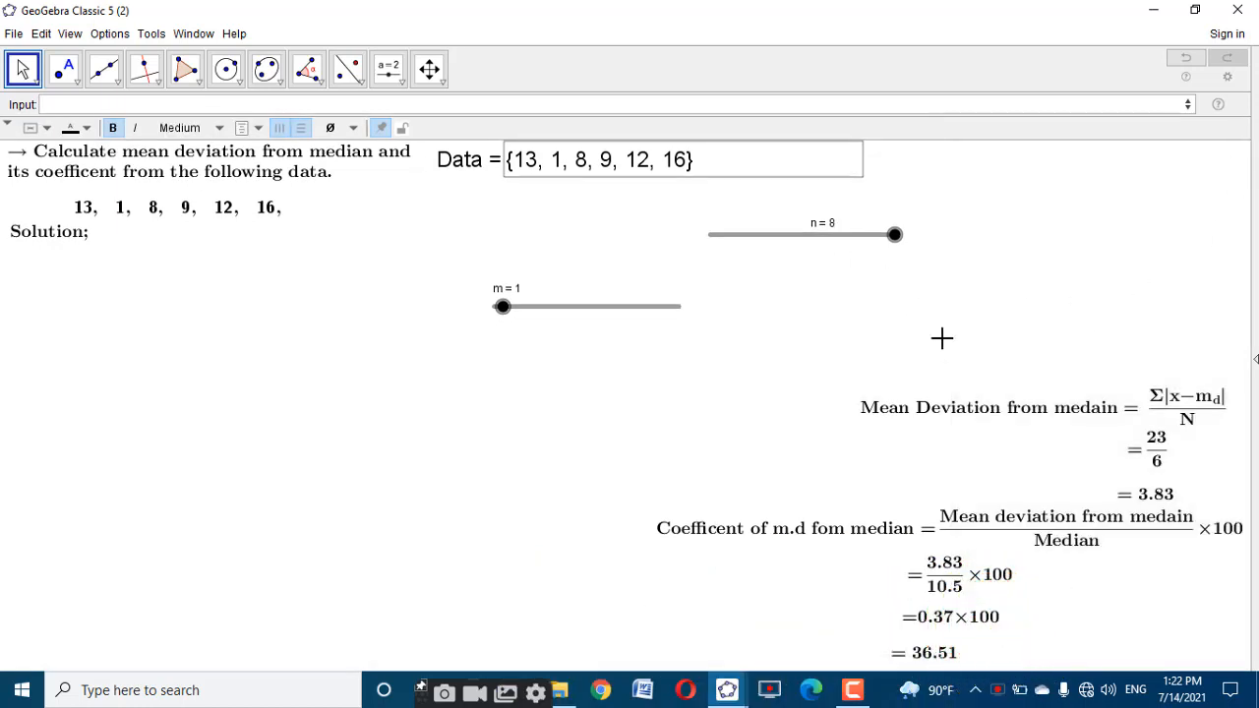
Set the condition to show the general formula for mean deviation from median to m>13
click(1014, 413)
right_click(1014, 411)
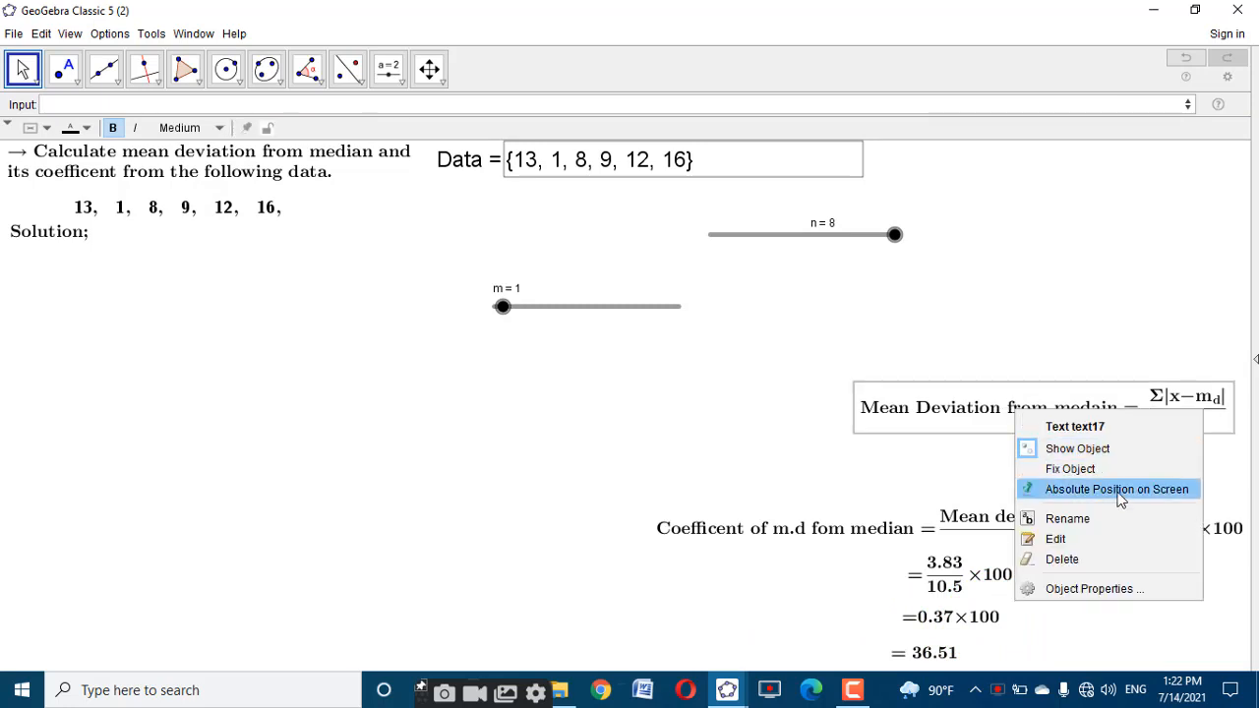
click(1124, 587)
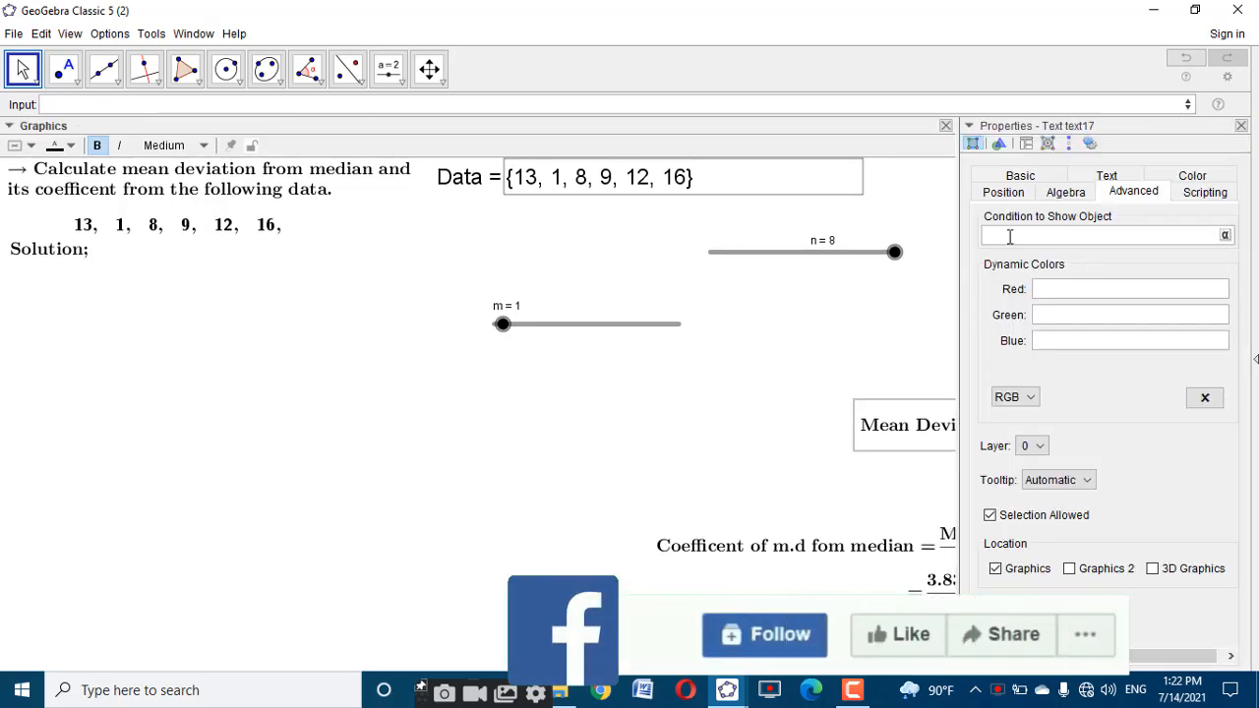
text(m>0)
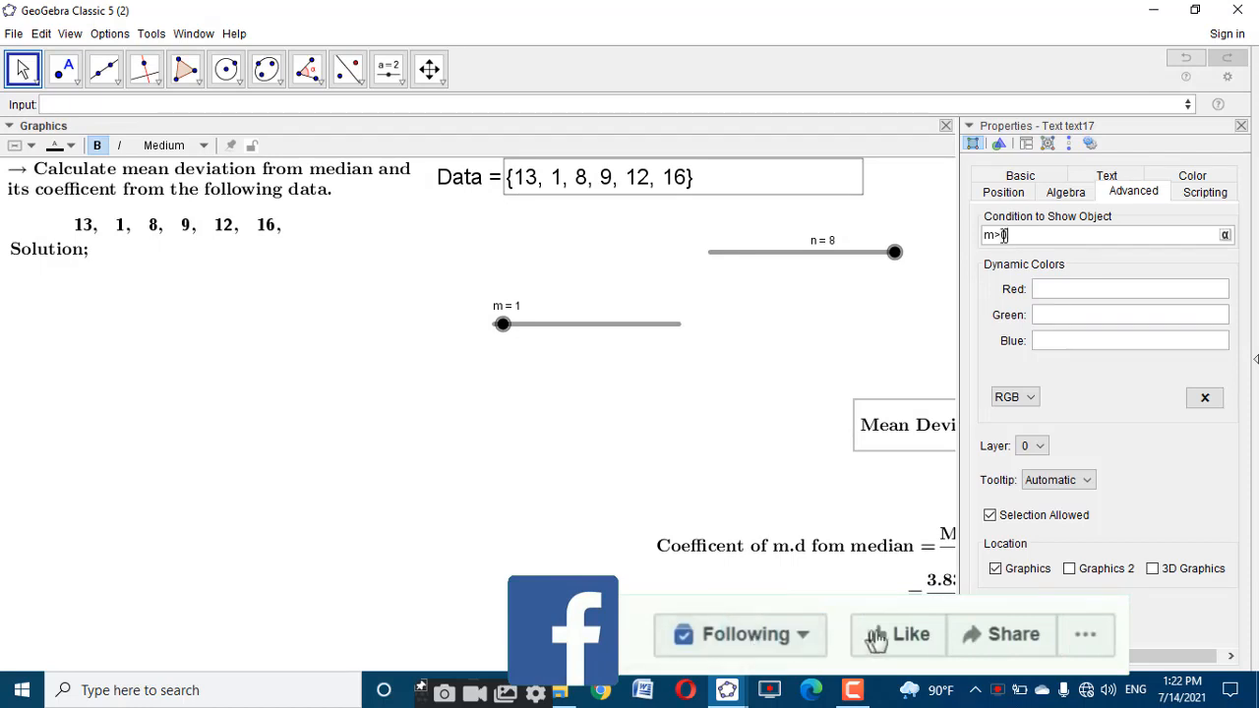
drag(1001, 236, 1007, 236)
text(13)
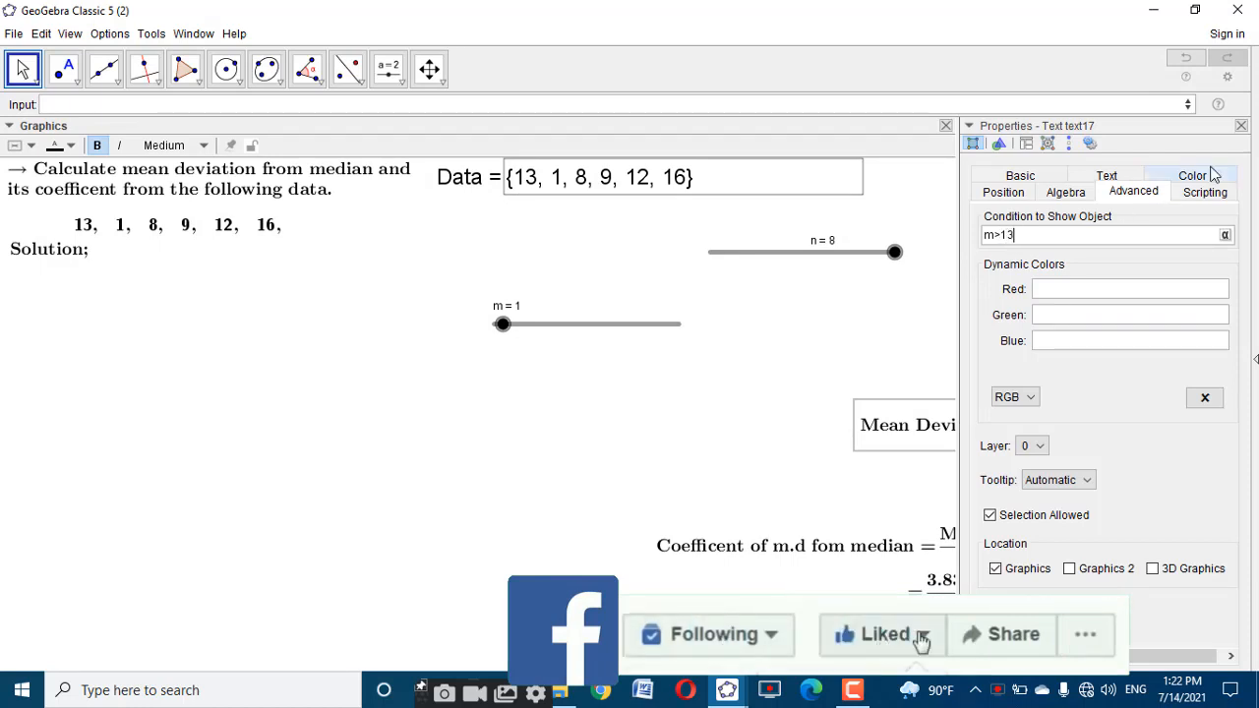
click(1241, 129)
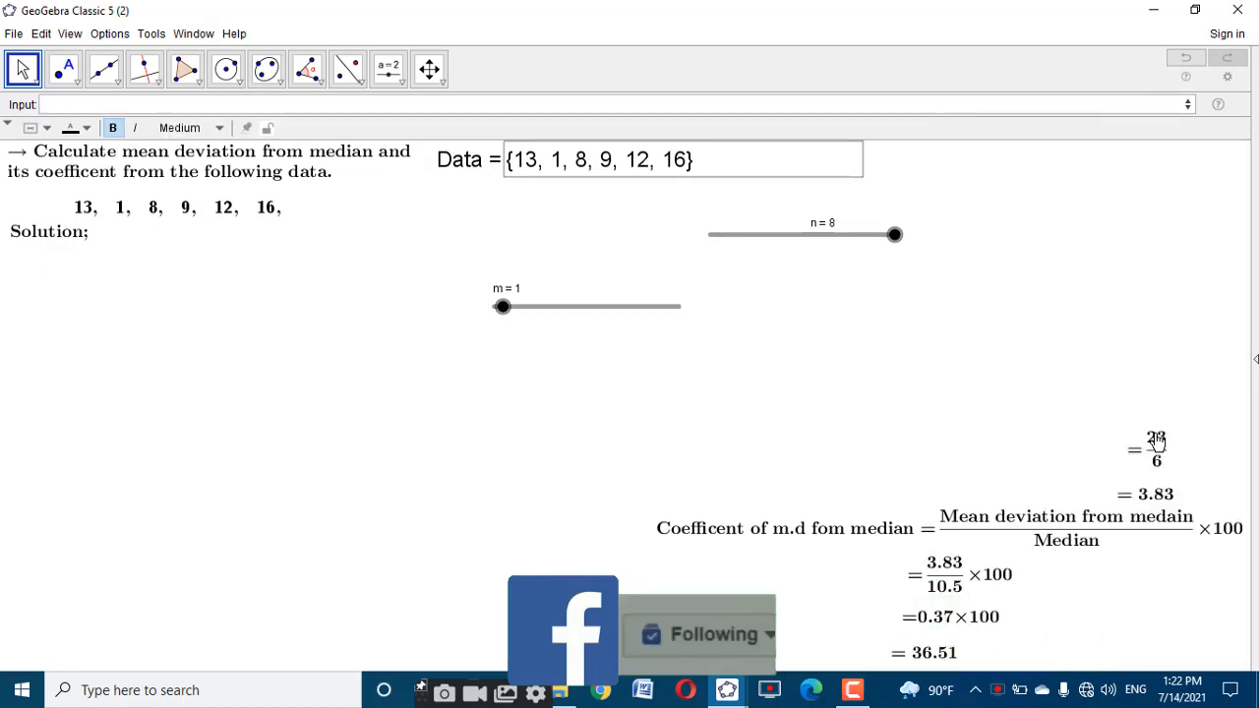
Add a condition to show the 23/6 substitution line based on slider m exceeding its step number
right_click(1157, 441)
click(1194, 604)
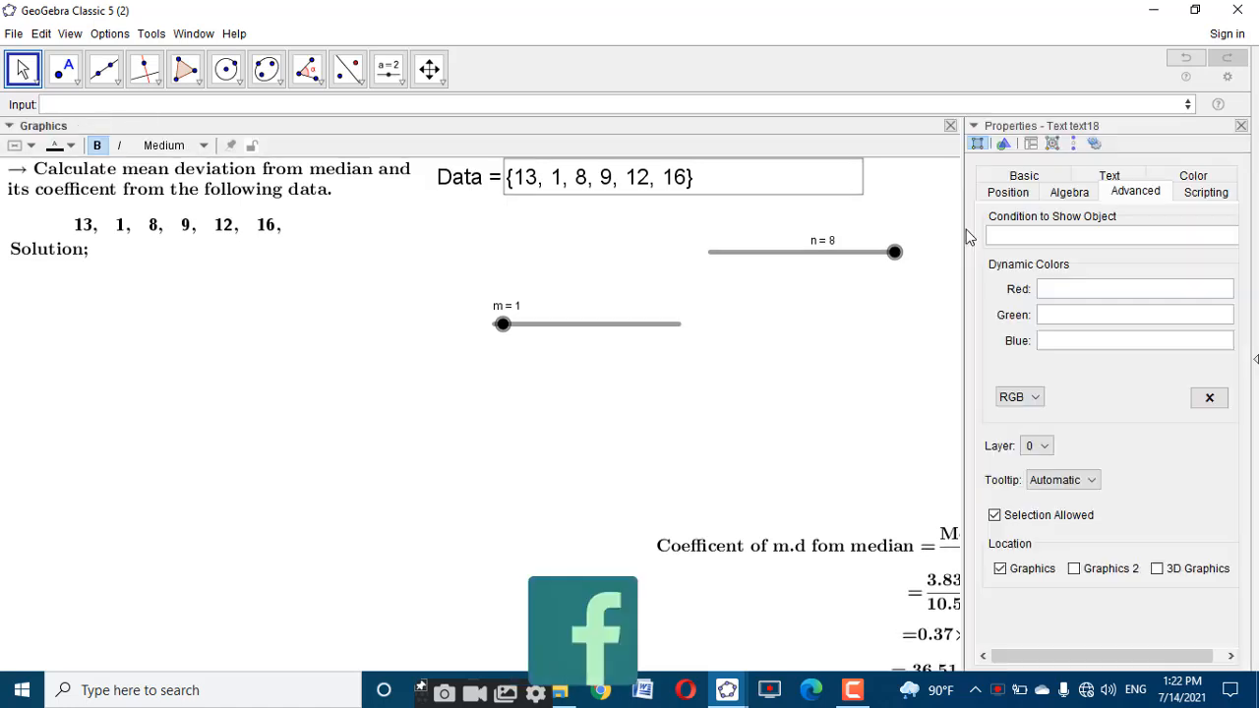
click(1014, 230)
text(m>0)
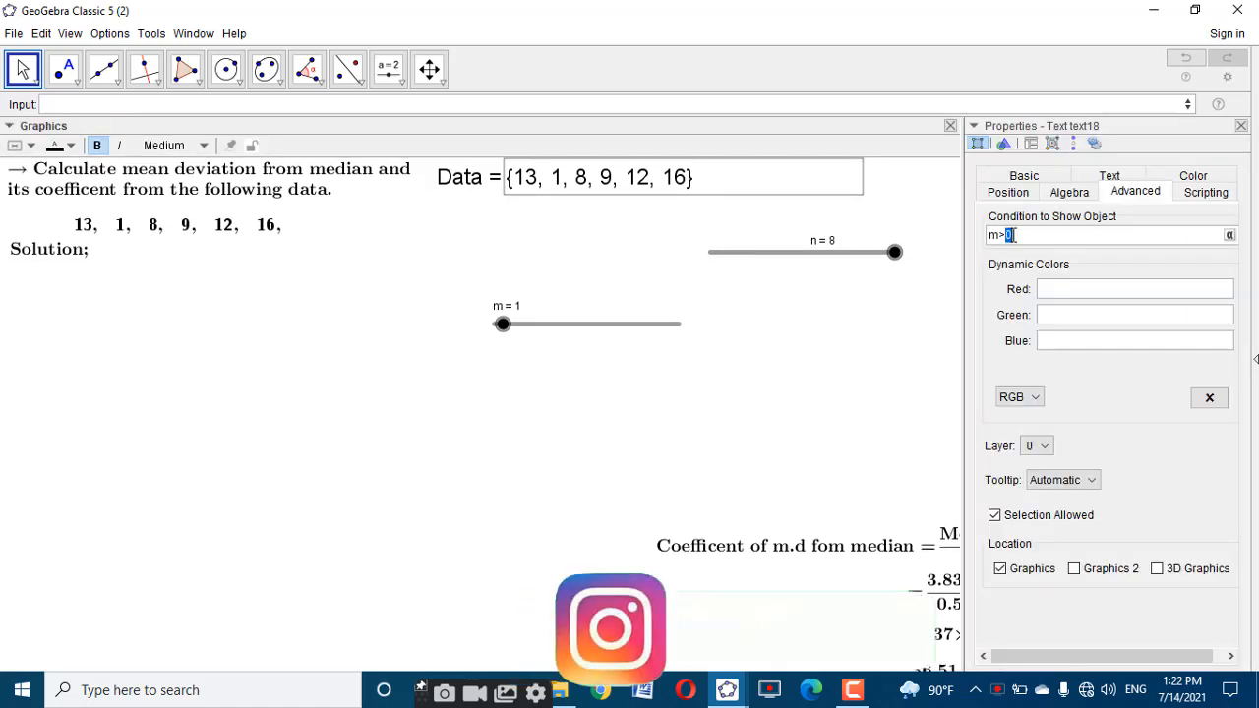
click(1240, 126)
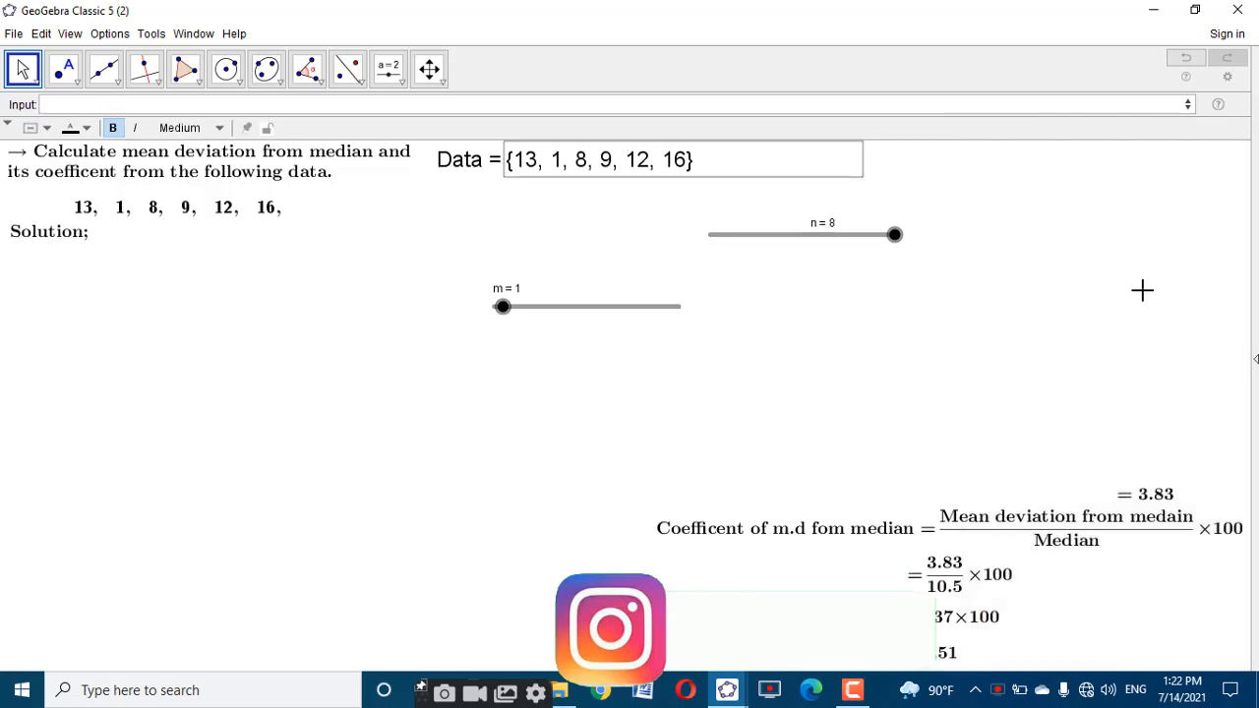
Add a slider m condition to show the "= 3.83" mean deviation result line
right_click(1158, 495)
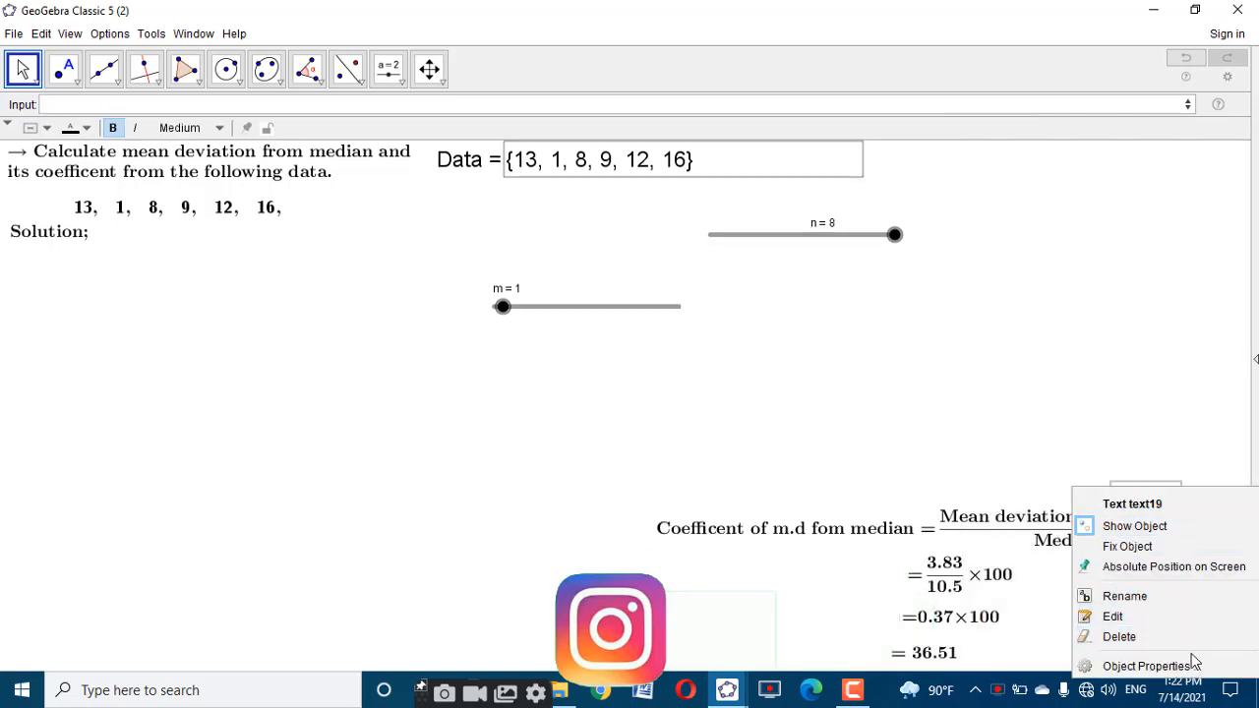
click(1180, 678)
click(1028, 234)
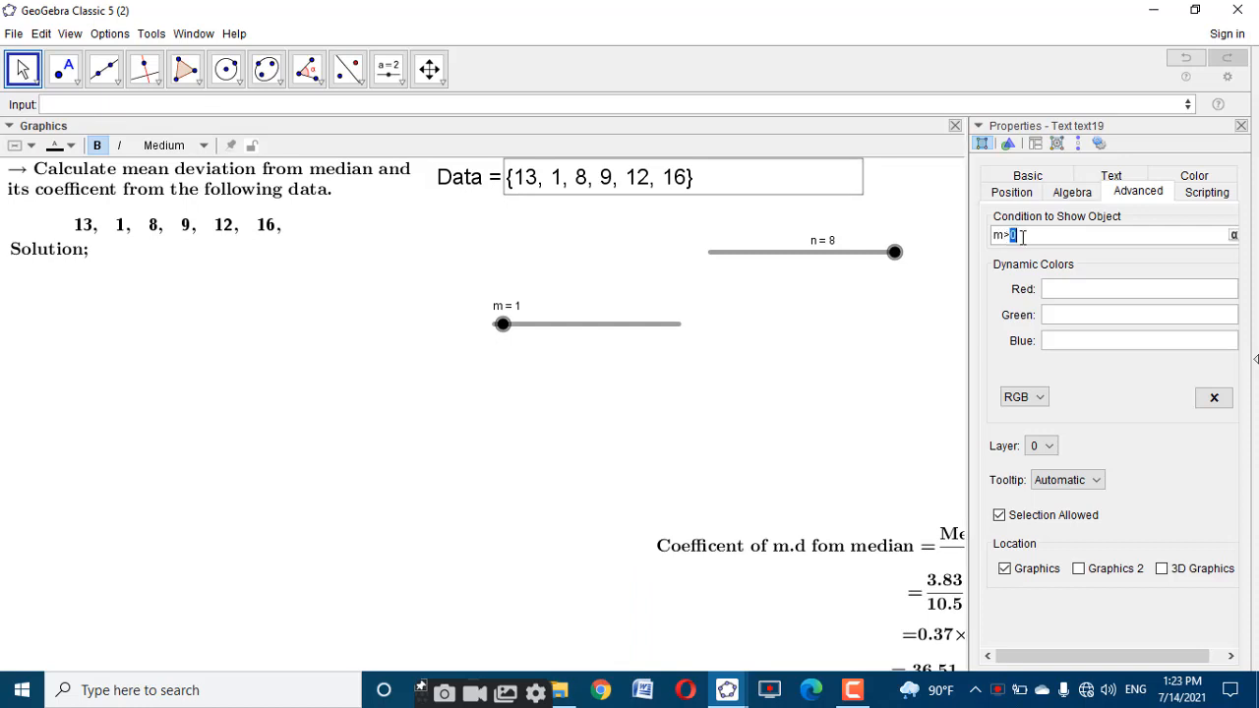
text(m>1)
click(1241, 126)
Add a slider m condition to show the general formula for the coefficient of mean deviation from median
right_click(1102, 540)
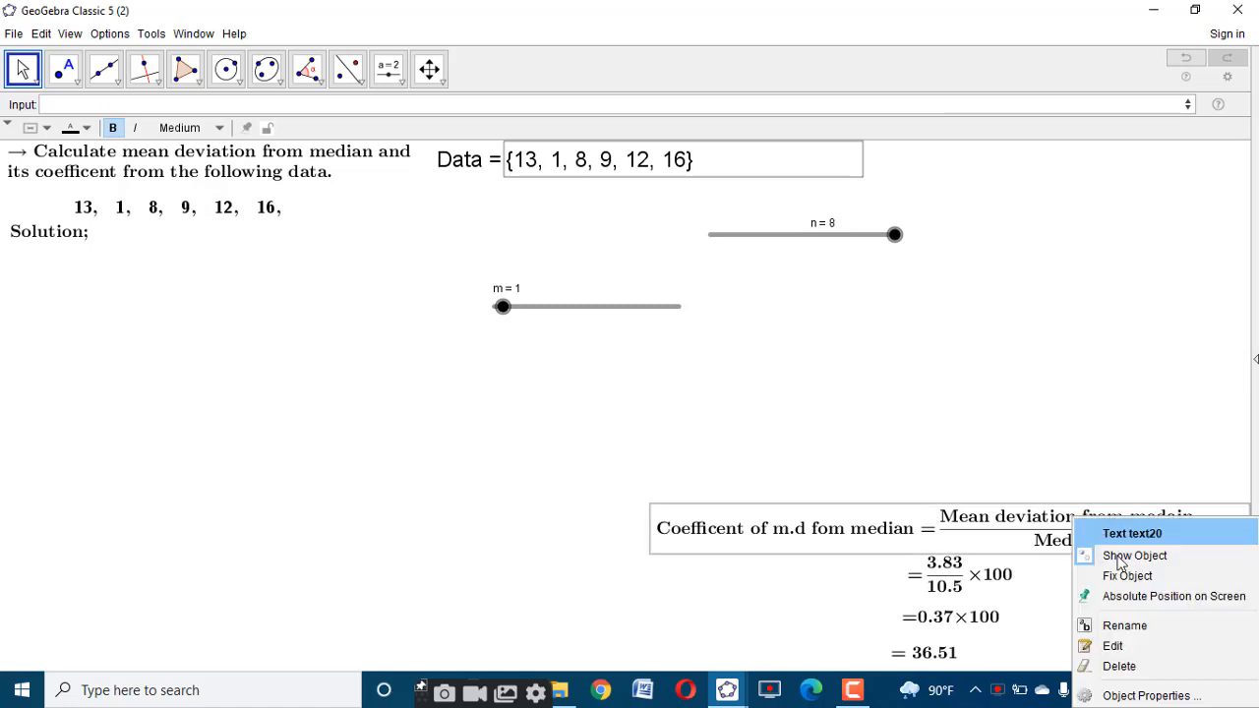
click(1149, 695)
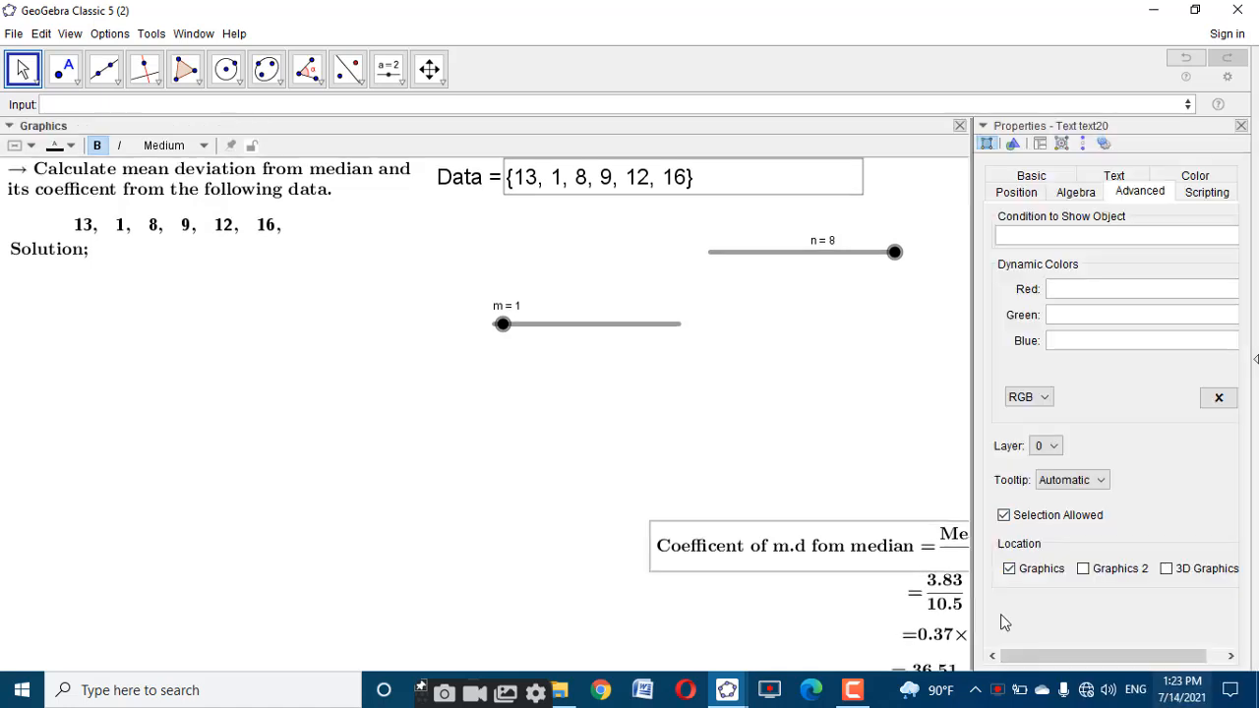
click(1036, 238)
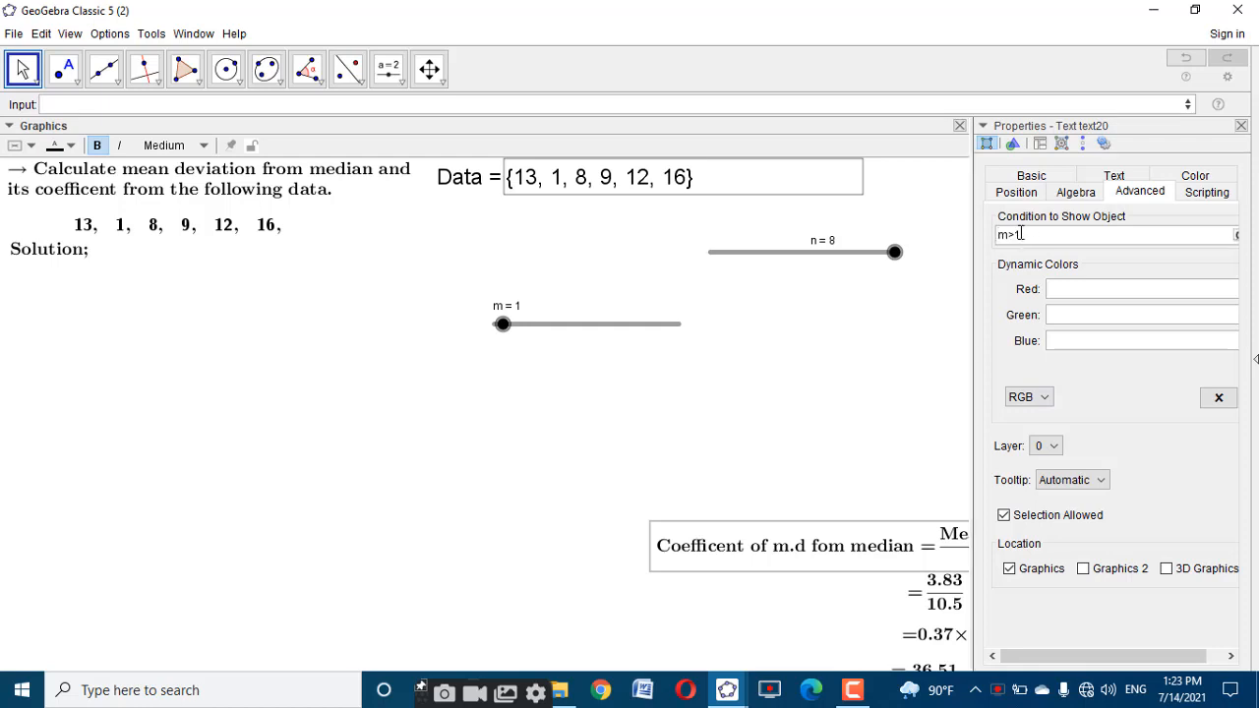
click(1241, 126)
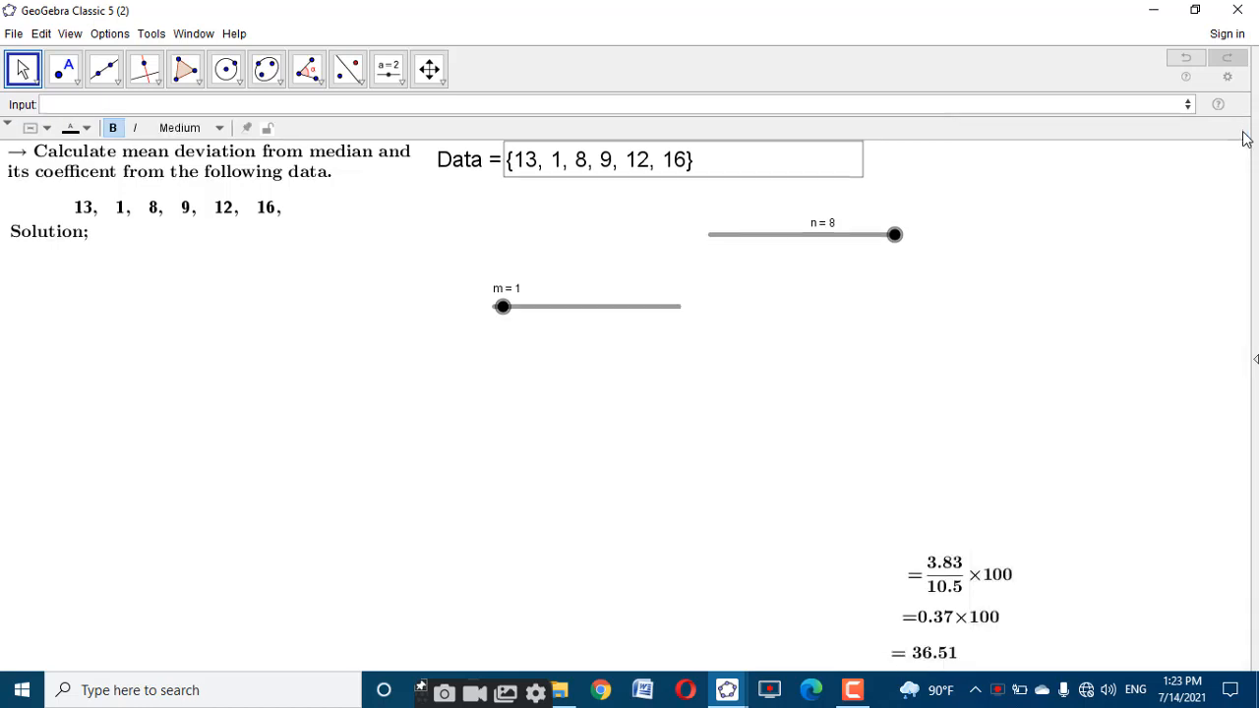
Add slider m conditions to show the 3.83/10.5 × 100 substitution line and the 0.37 × 100 line
right_click(993, 589)
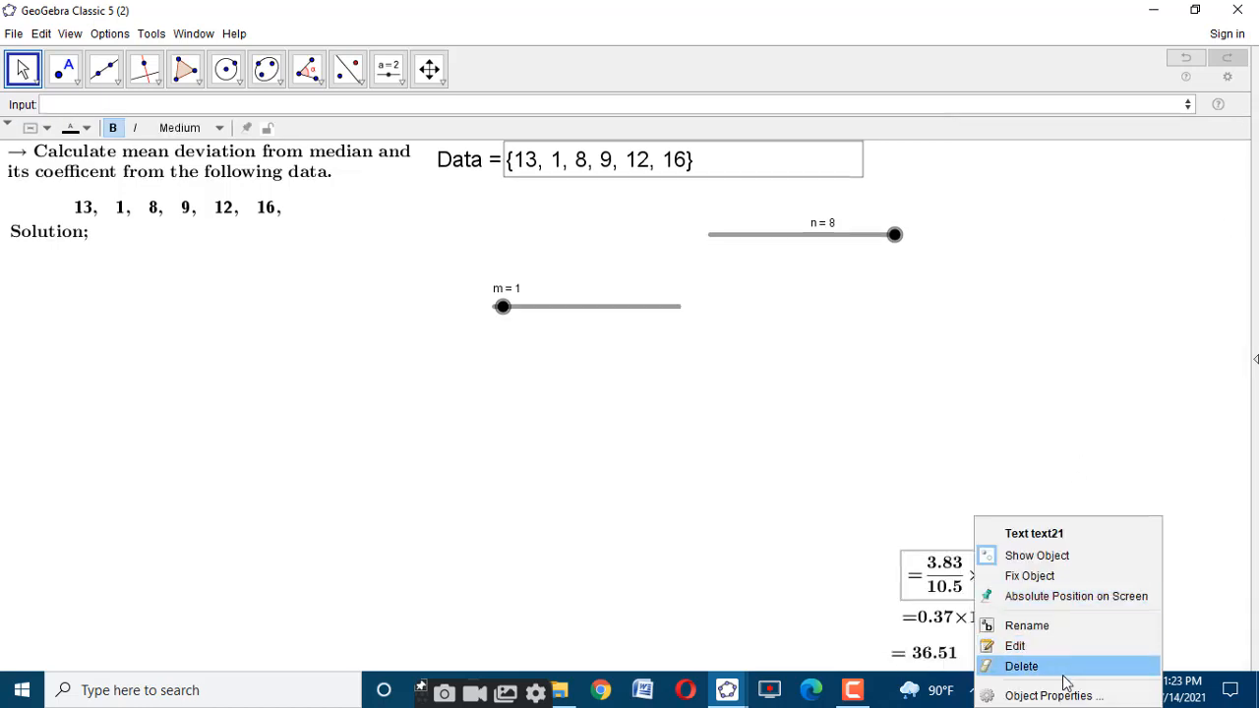
click(1072, 696)
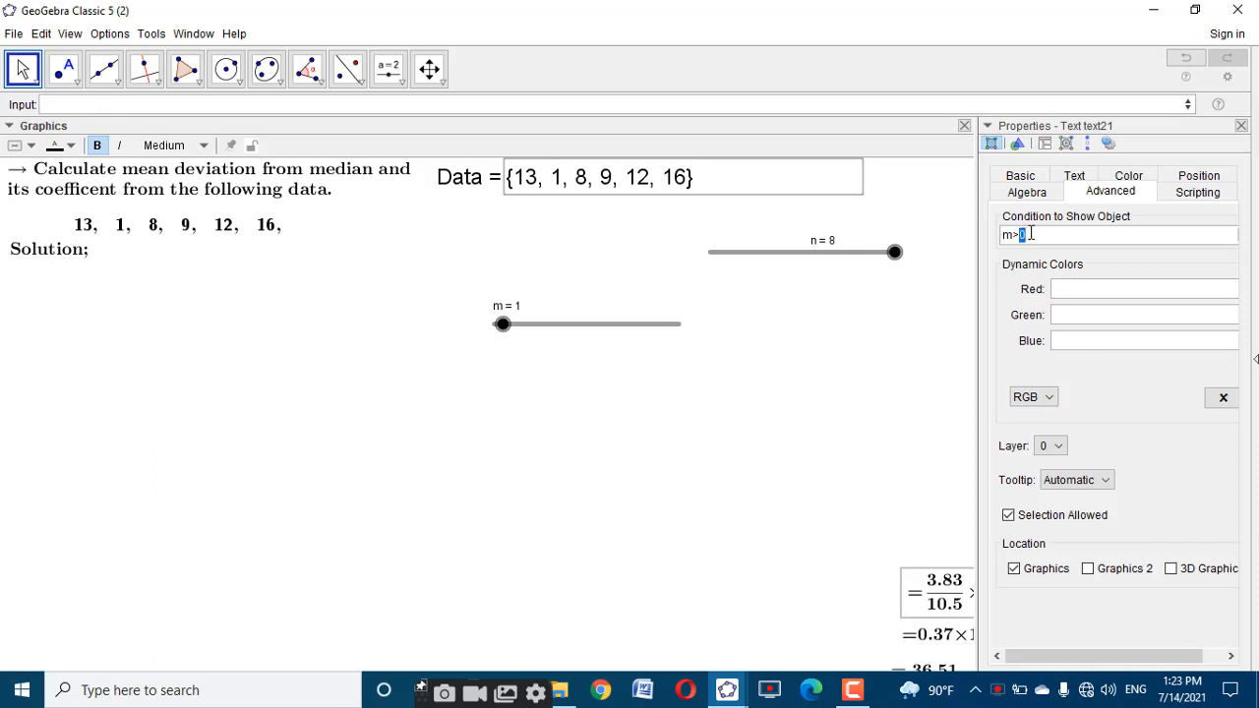
click(1241, 125)
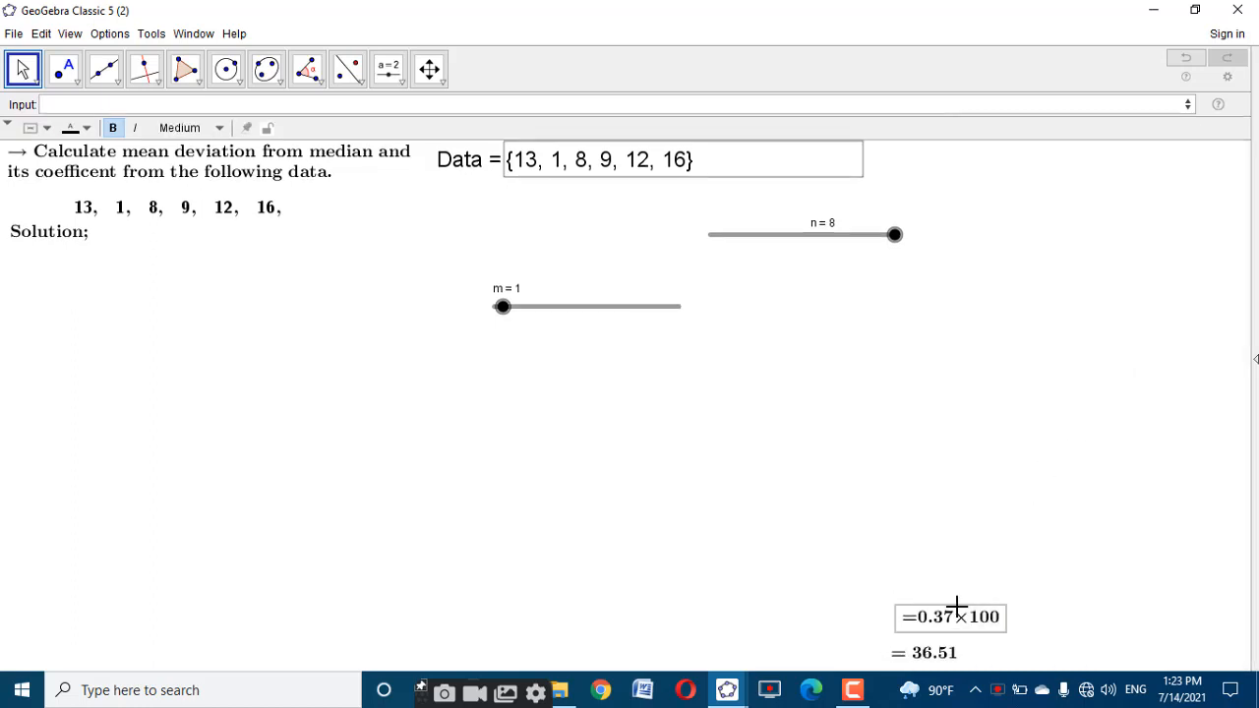
right_click(950, 610)
click(1111, 694)
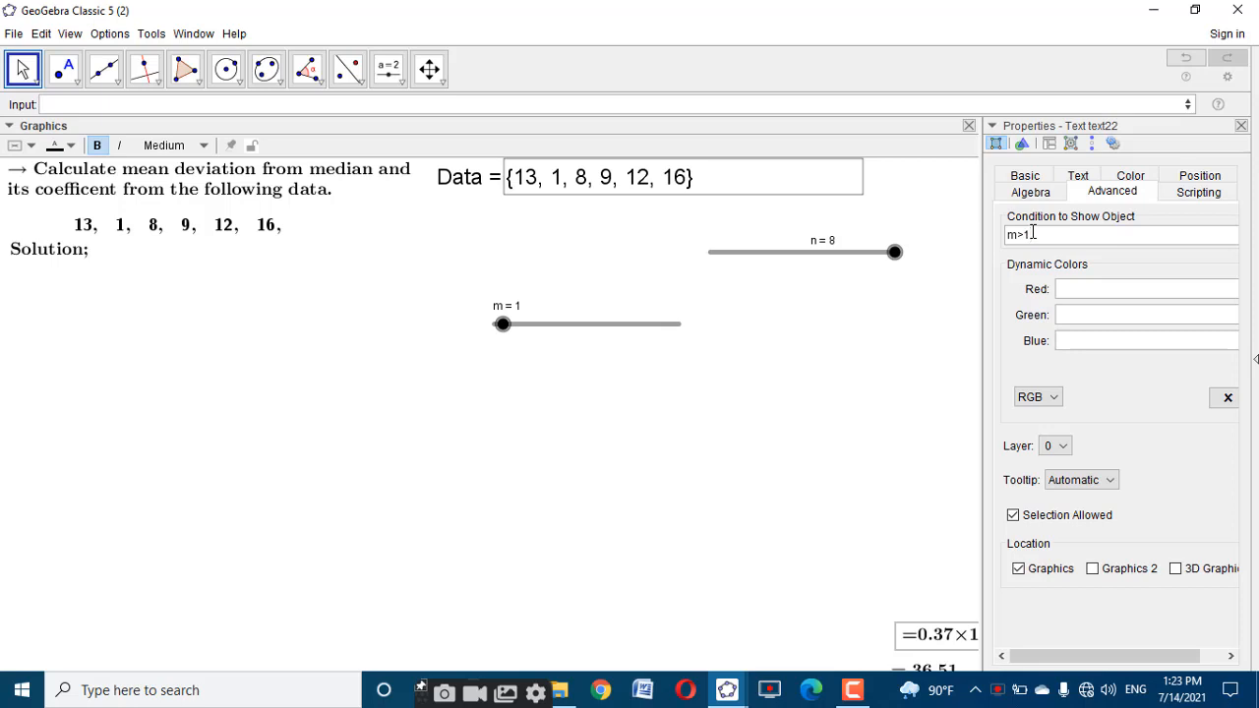
click(1242, 131)
Set the condition to show the "= 36.51" line to m>19 and append a % sign to its text
right_click(948, 655)
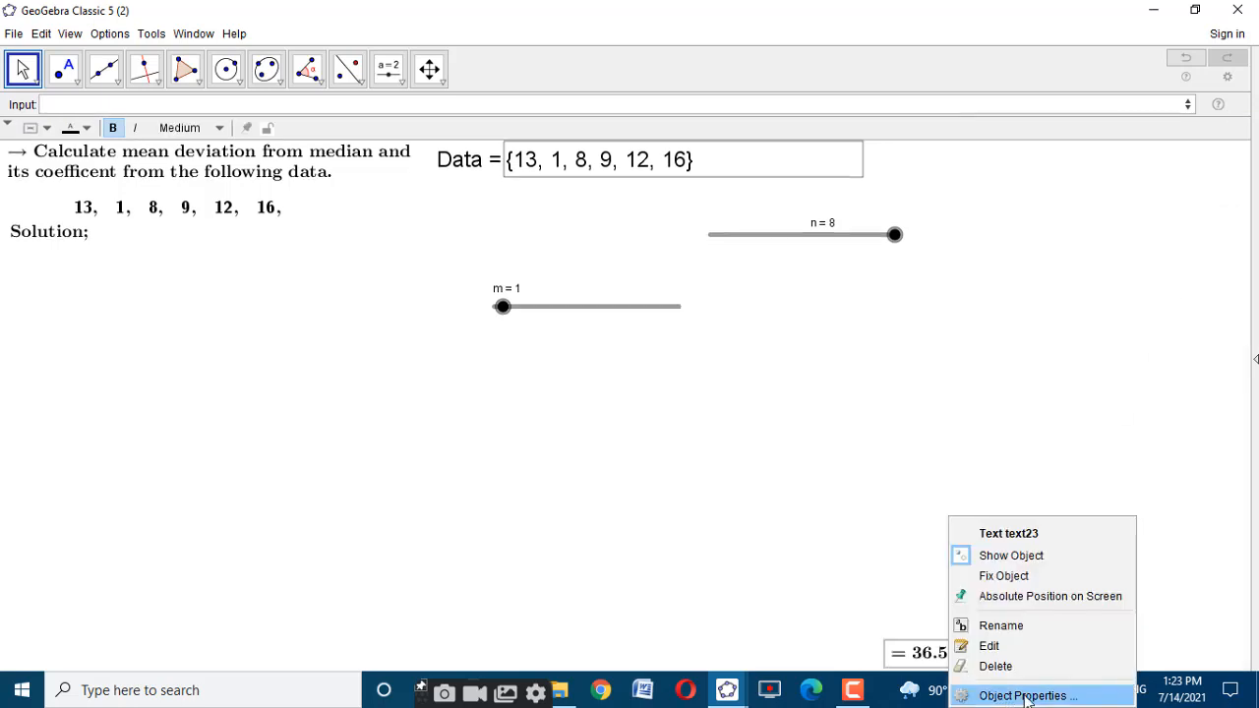
click(1023, 696)
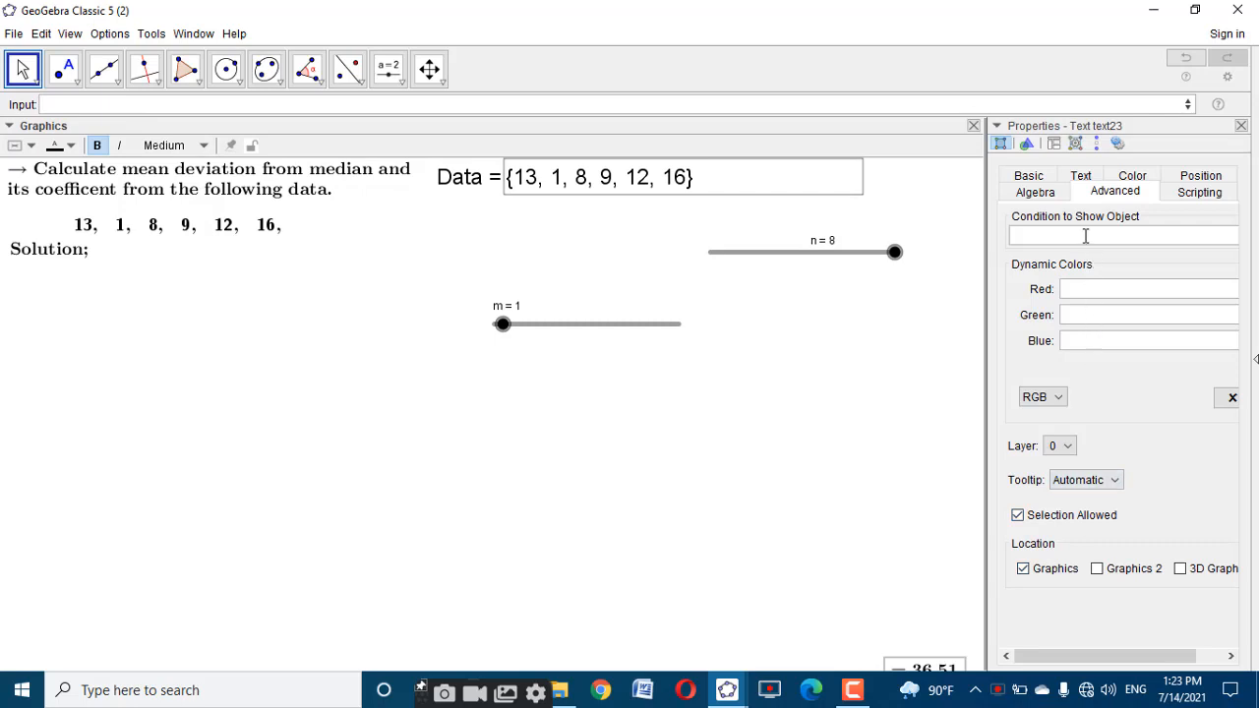
click(1086, 236)
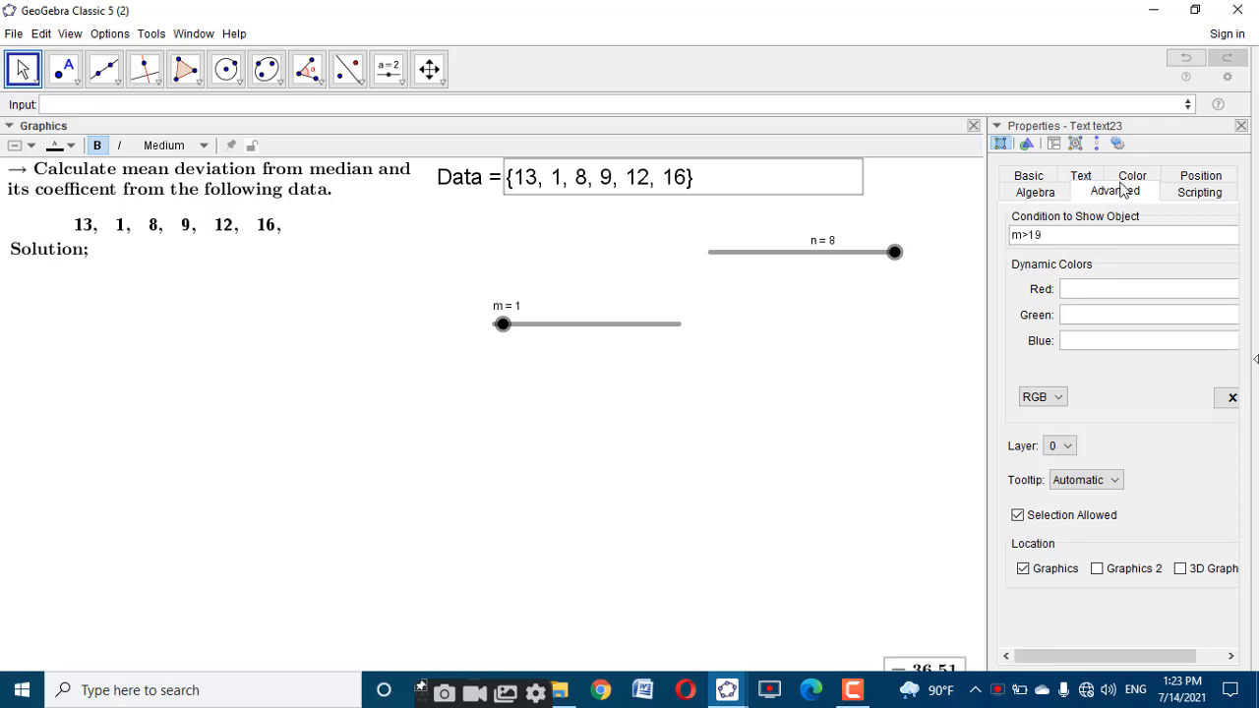
click(1081, 175)
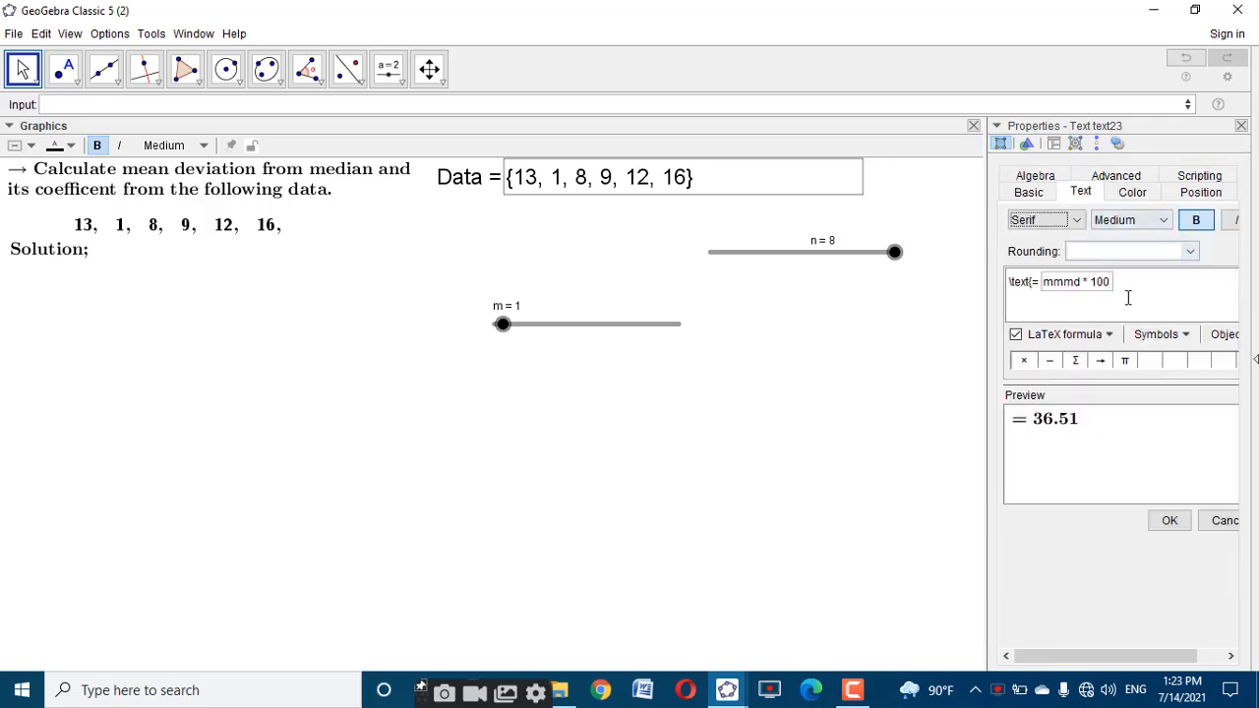
click(1124, 286)
text(%)
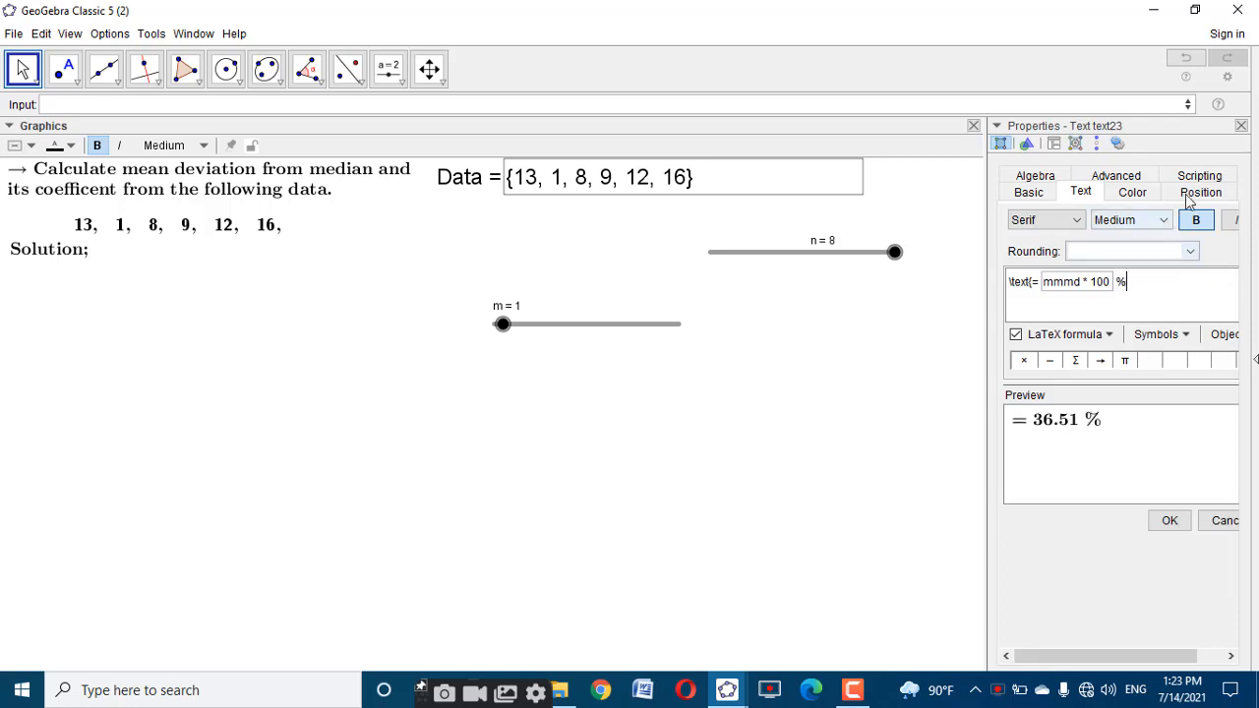
click(1241, 127)
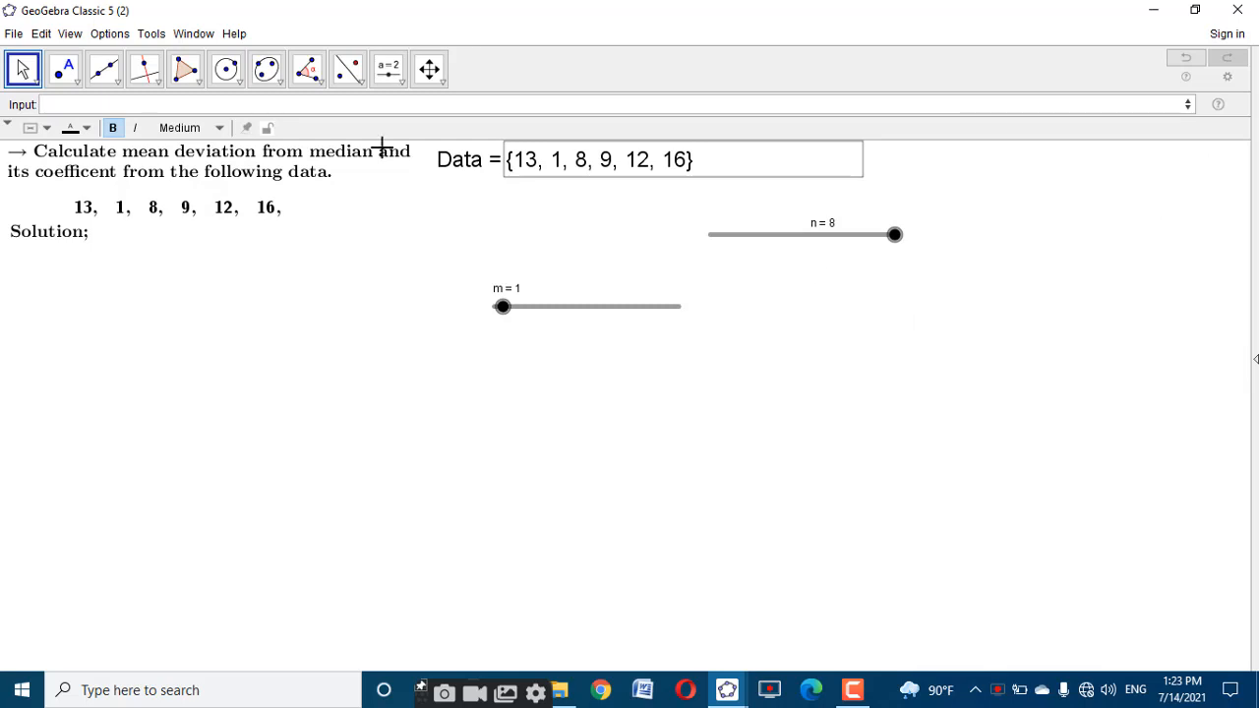
Create a button below slider m with the GeoGebra script setvalue(m,m+1)
click(393, 78)
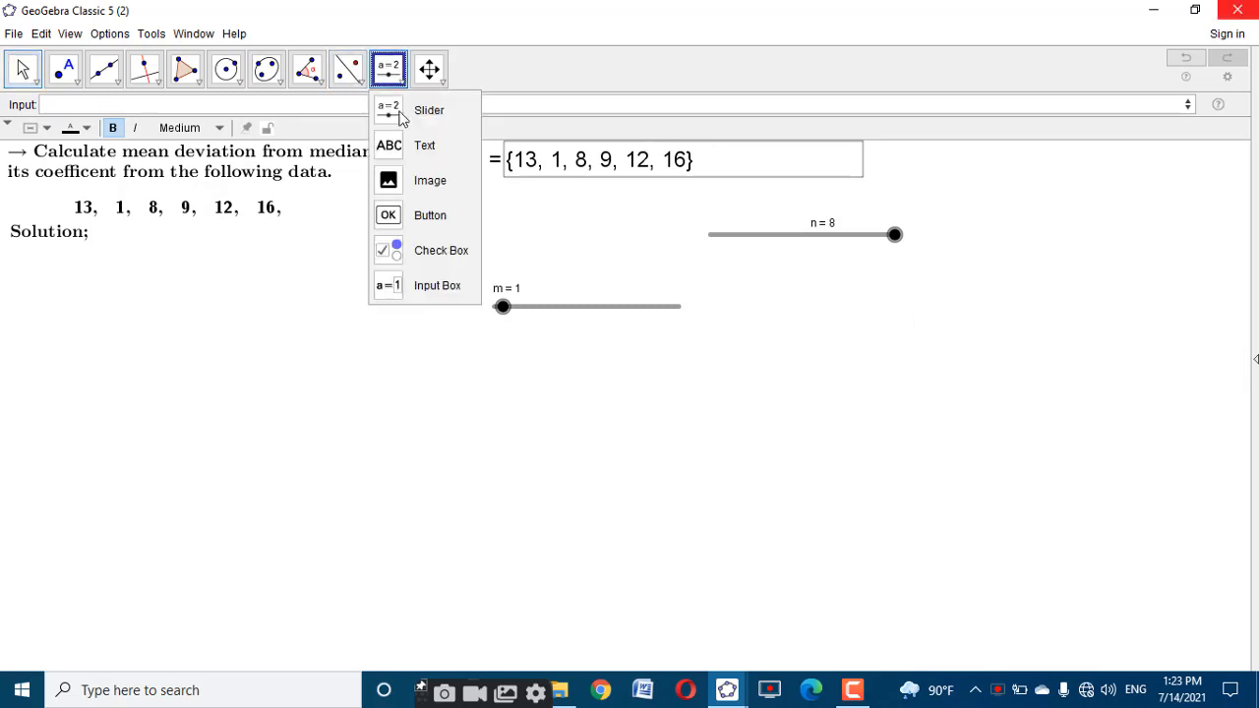
click(432, 215)
click(413, 381)
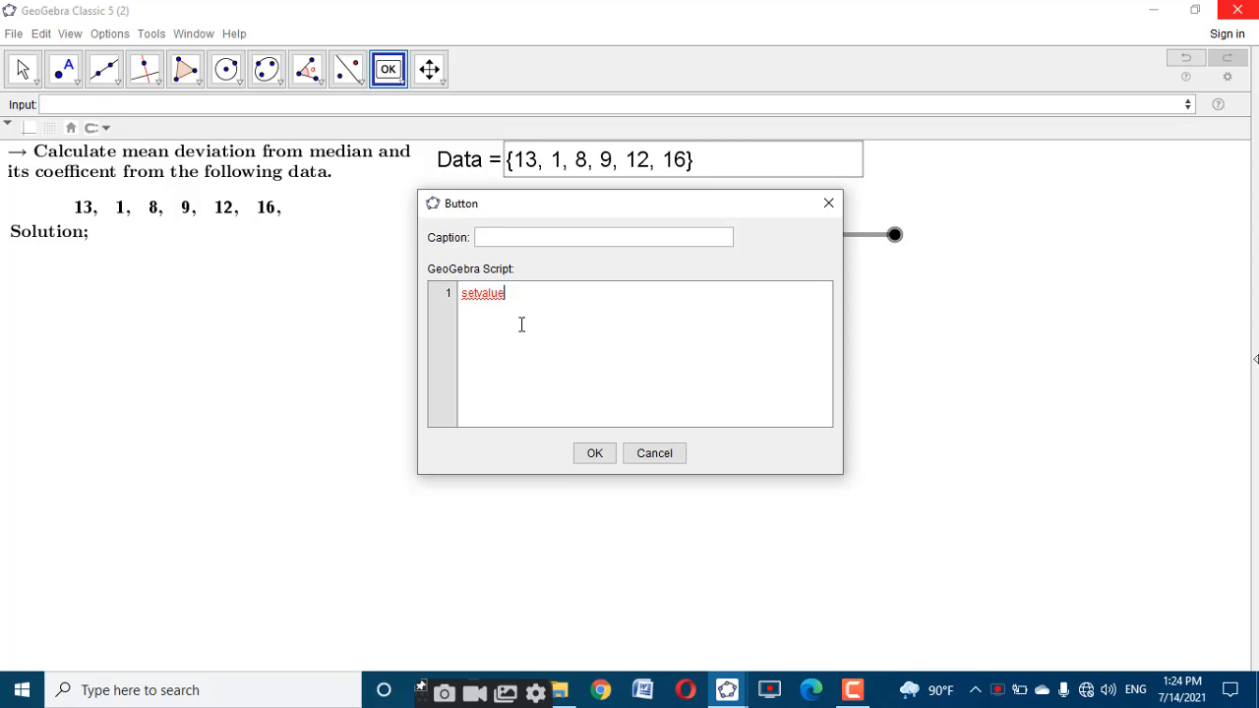
text((m,m-1)
key(ctrl+a)
key(ctrl+c)
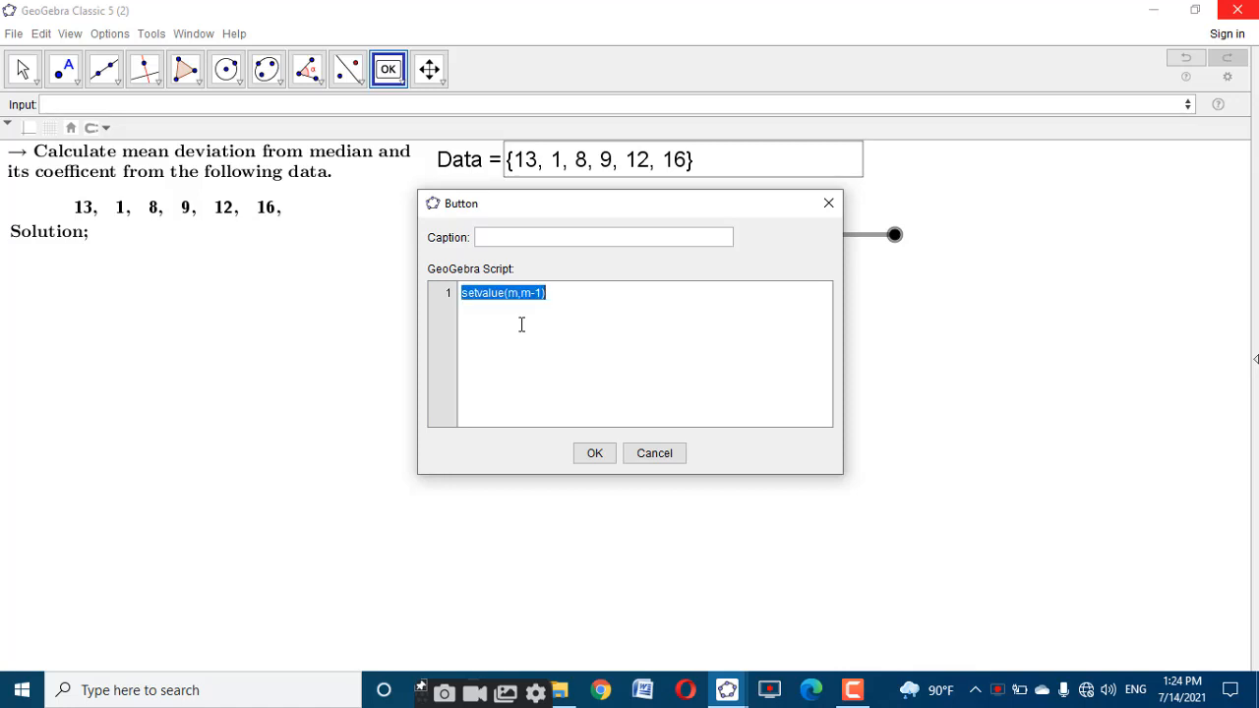
click(521, 325)
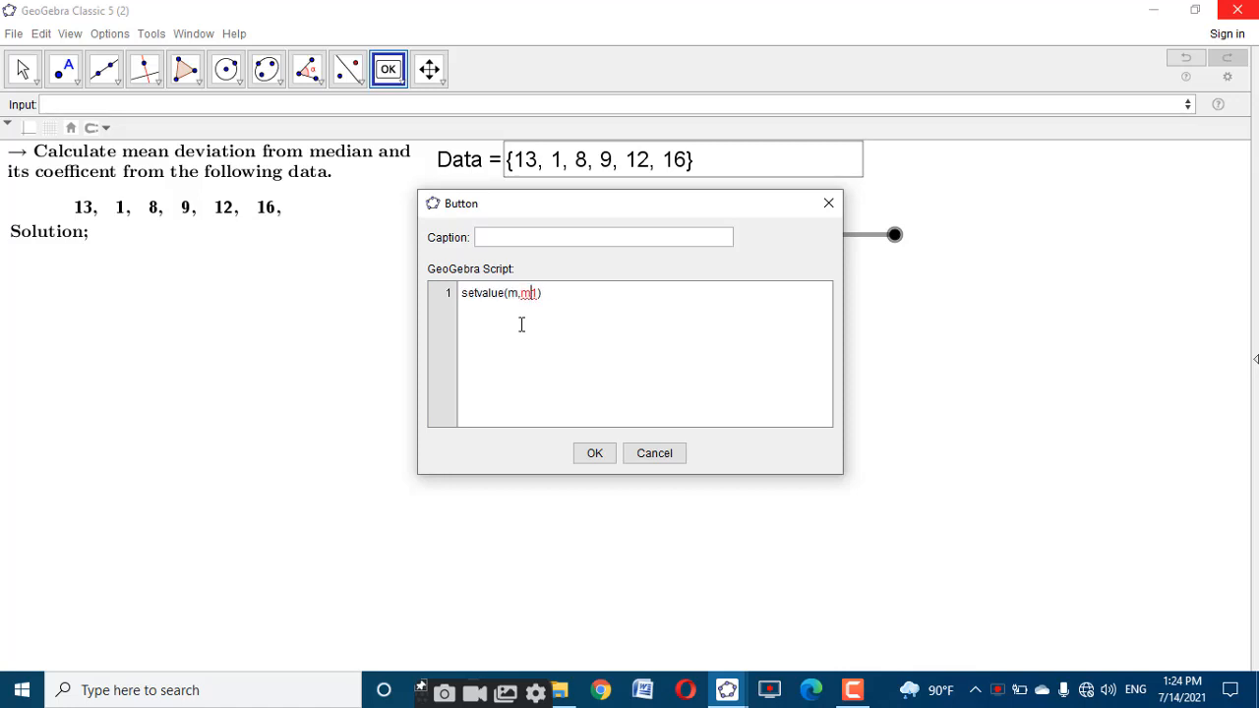
text(+1)
click(592, 454)
Create a second button beside the first with the GeoGebra script setvalue(m,m-1)
click(604, 459)
click(599, 329)
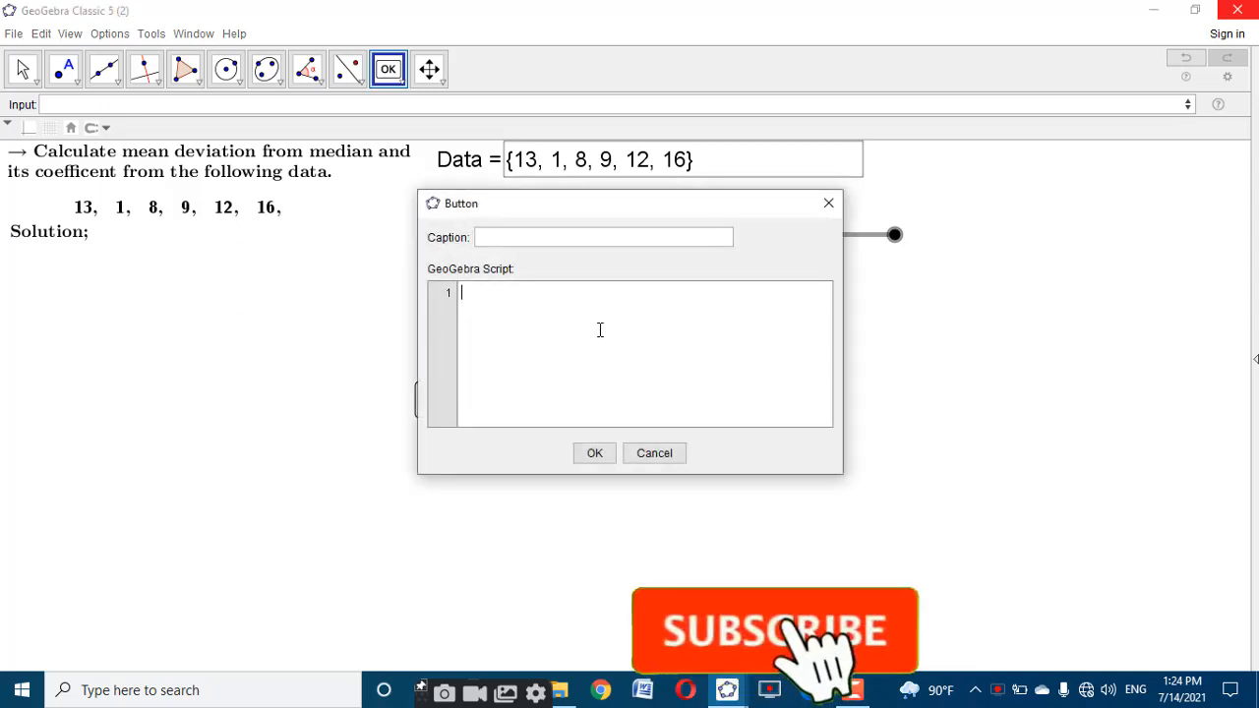
key(ctrl+v)
click(595, 453)
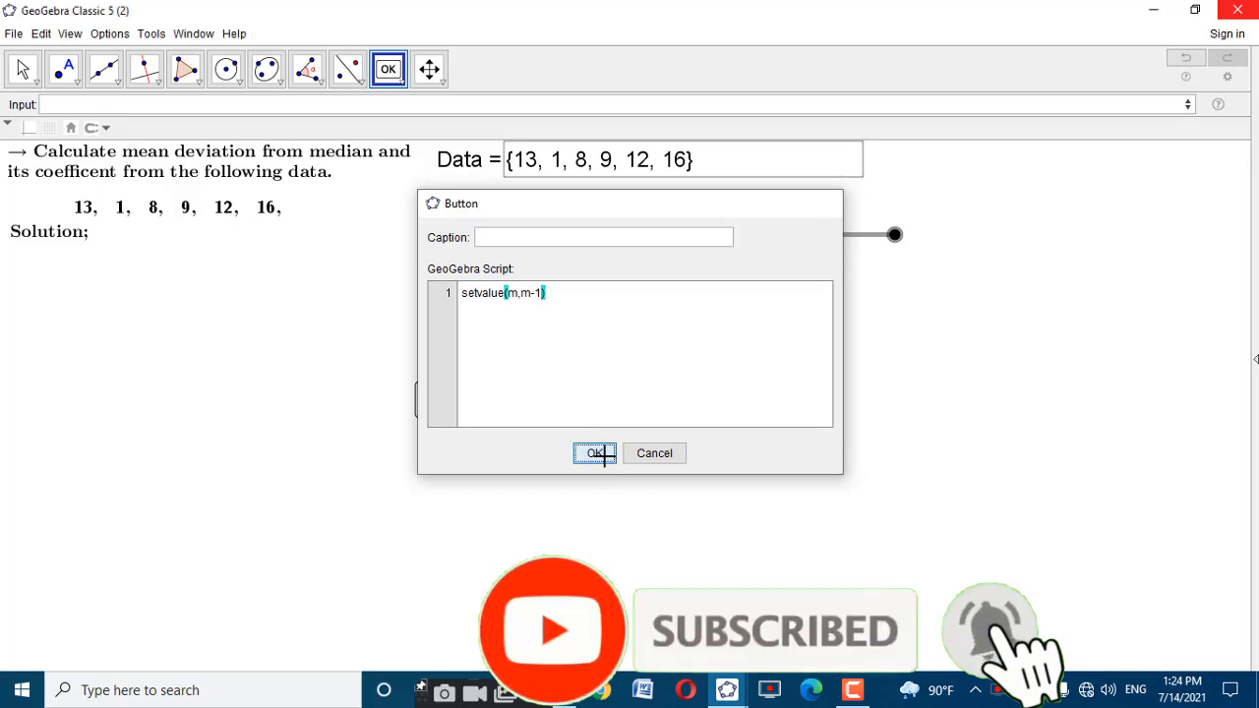
Create a third button whose script sets n=0 and m=0 on separate lines
click(642, 421)
click(618, 300)
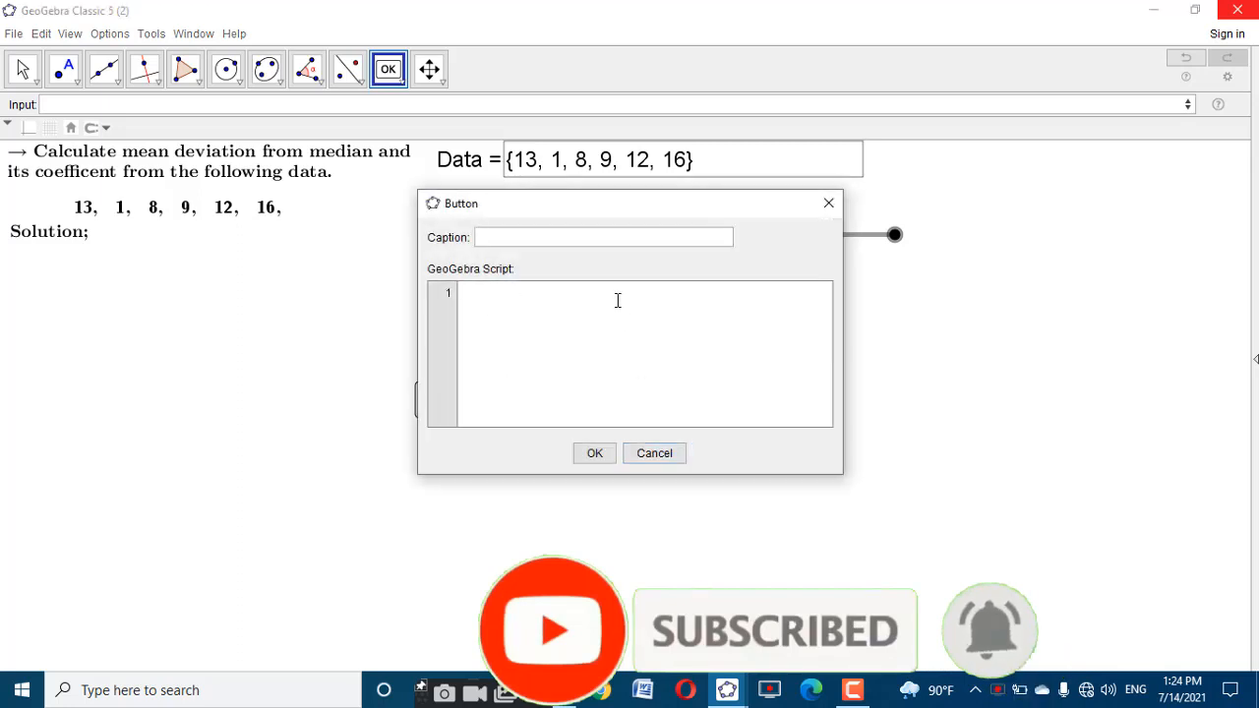
text(n=0)
key(Return)
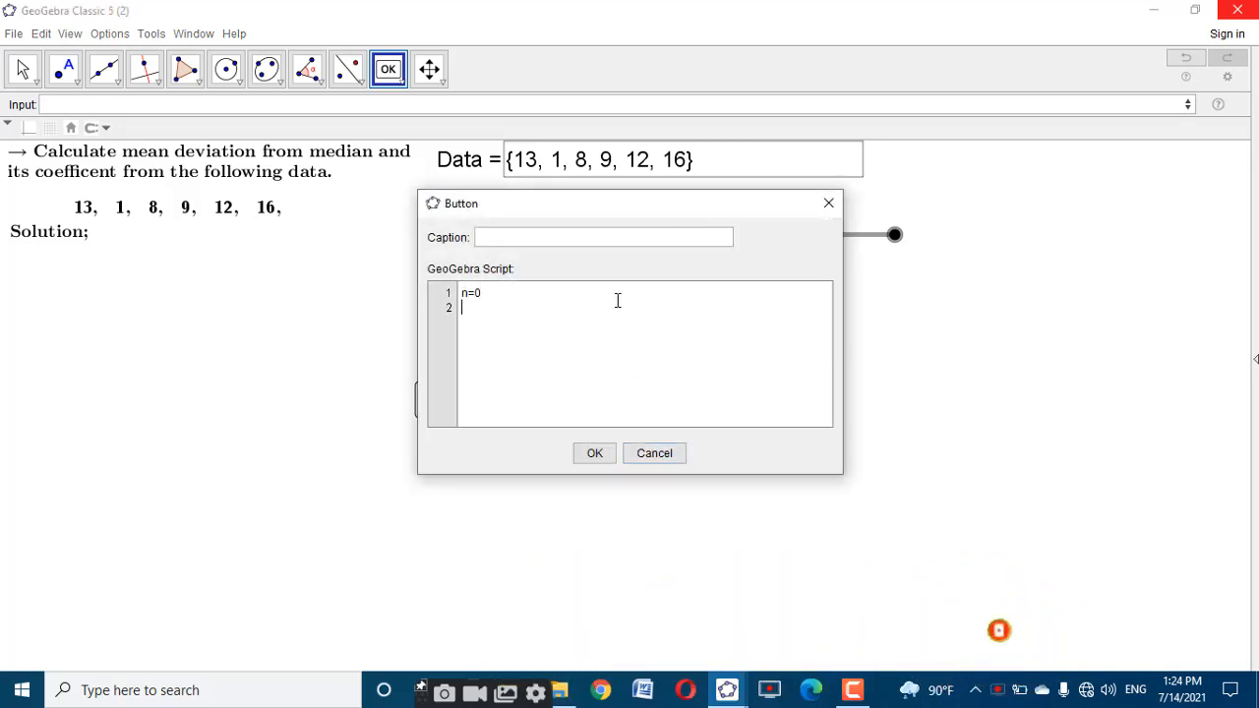
text(m=0)
click(595, 452)
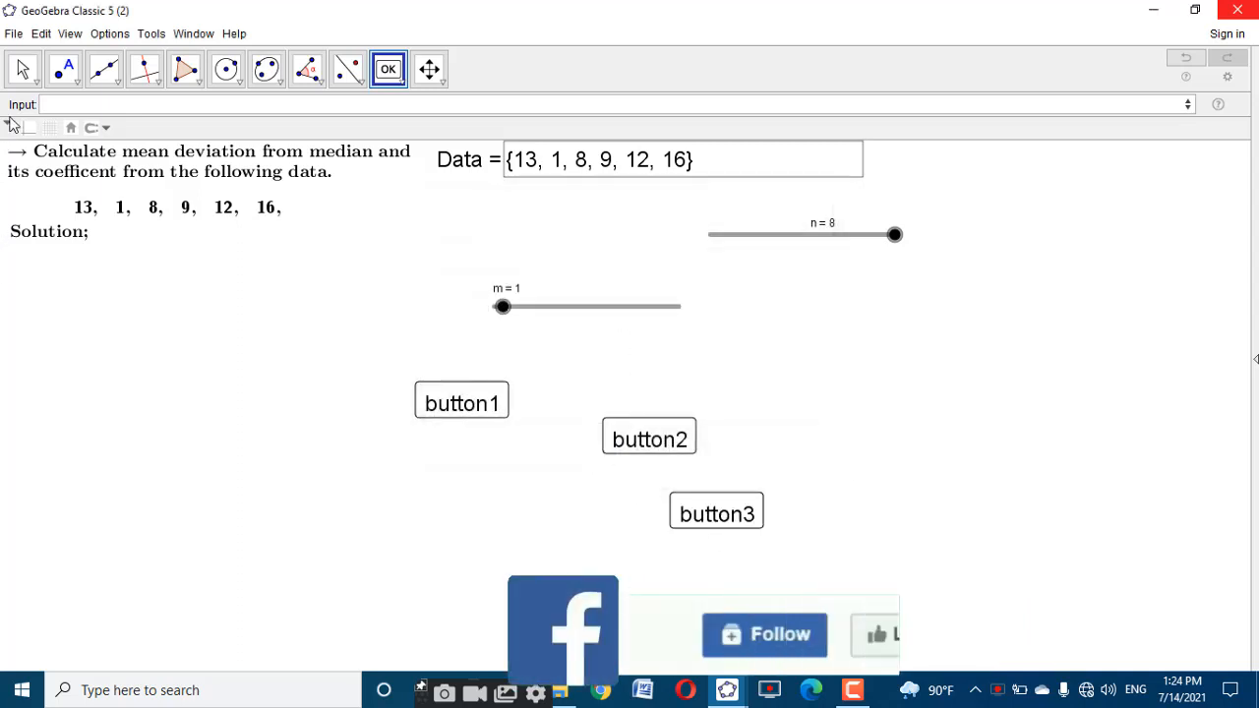
Give button1 the skip-forward icon as its image
click(23, 68)
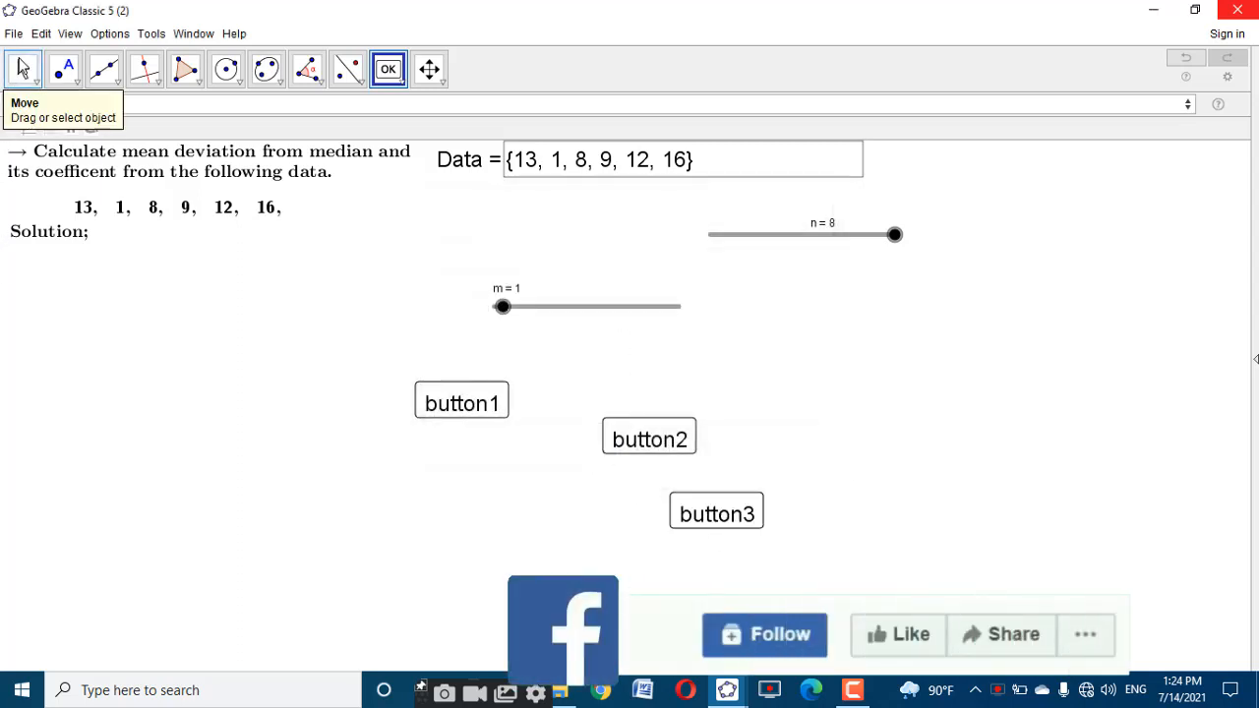
right_click(433, 413)
click(472, 585)
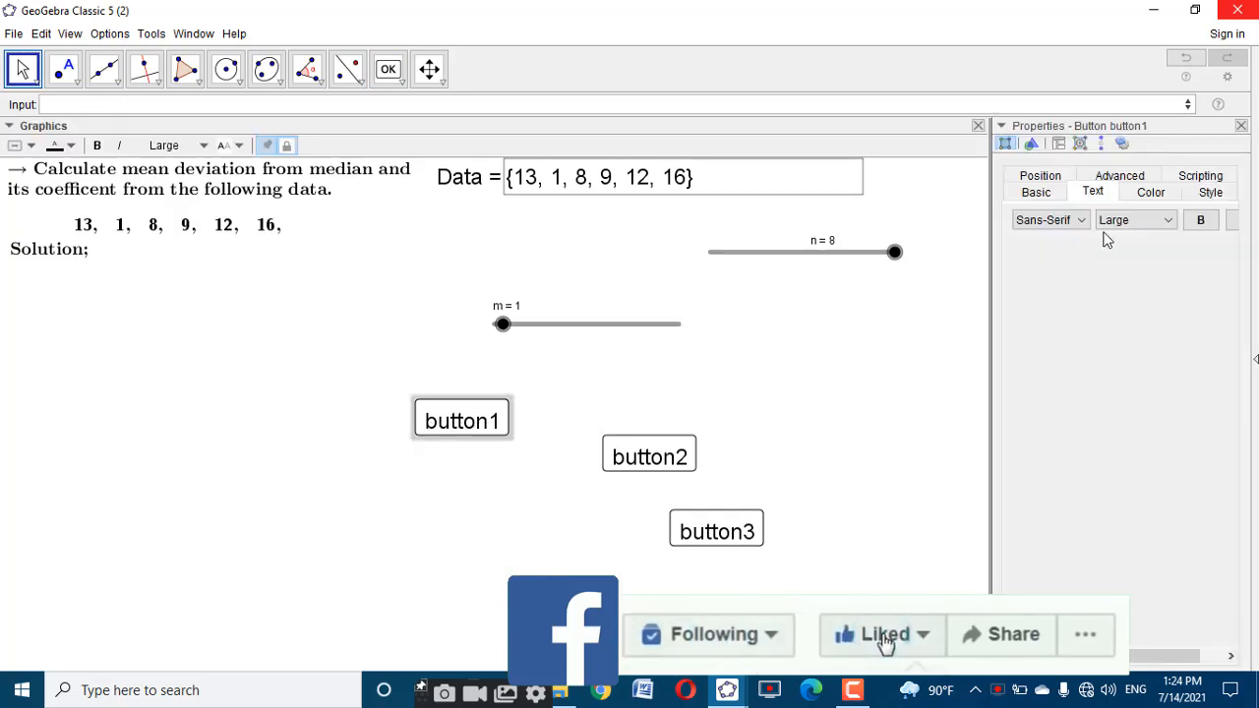
click(1210, 192)
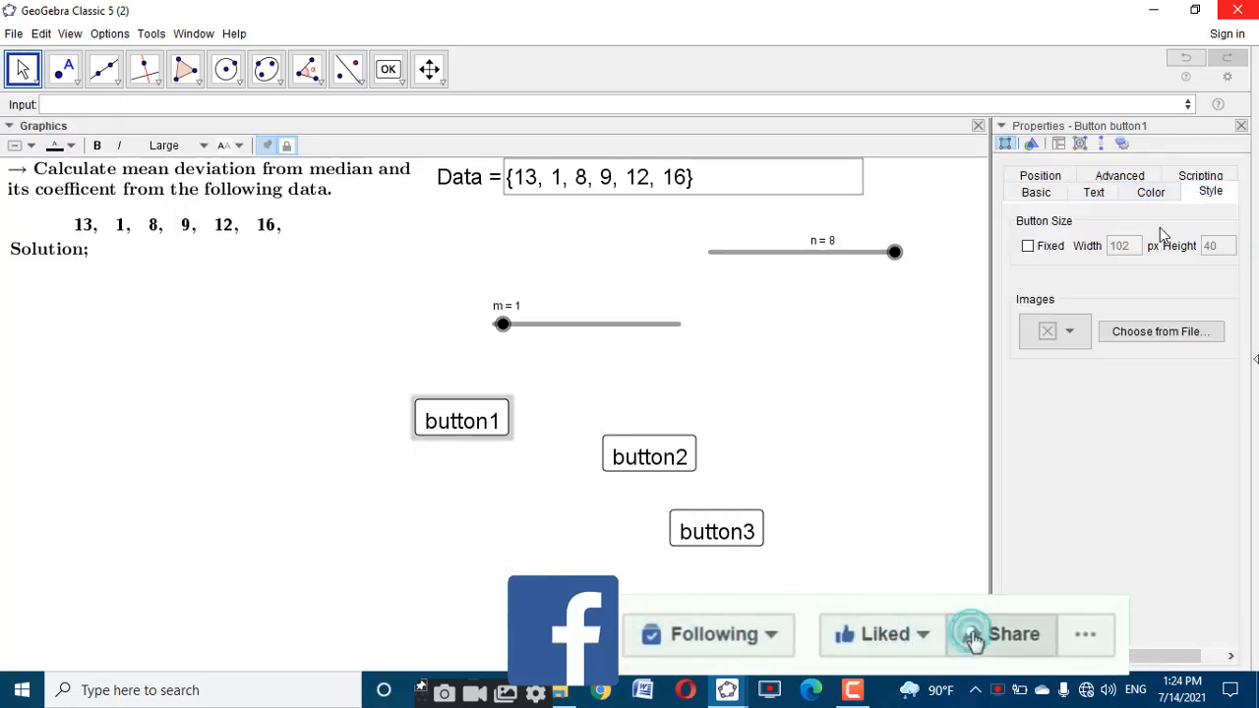
click(1073, 337)
click(1067, 405)
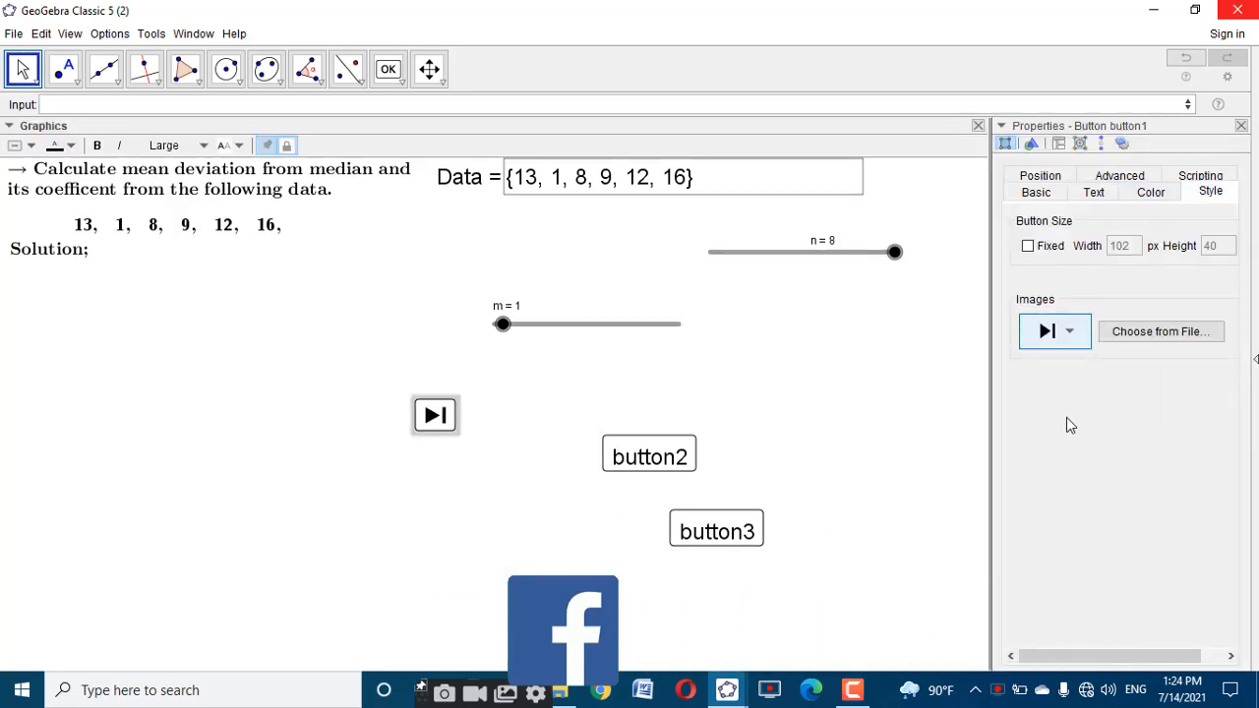
Give button2 the skip-back icon and button3 the X icon as their images
click(665, 466)
click(1057, 334)
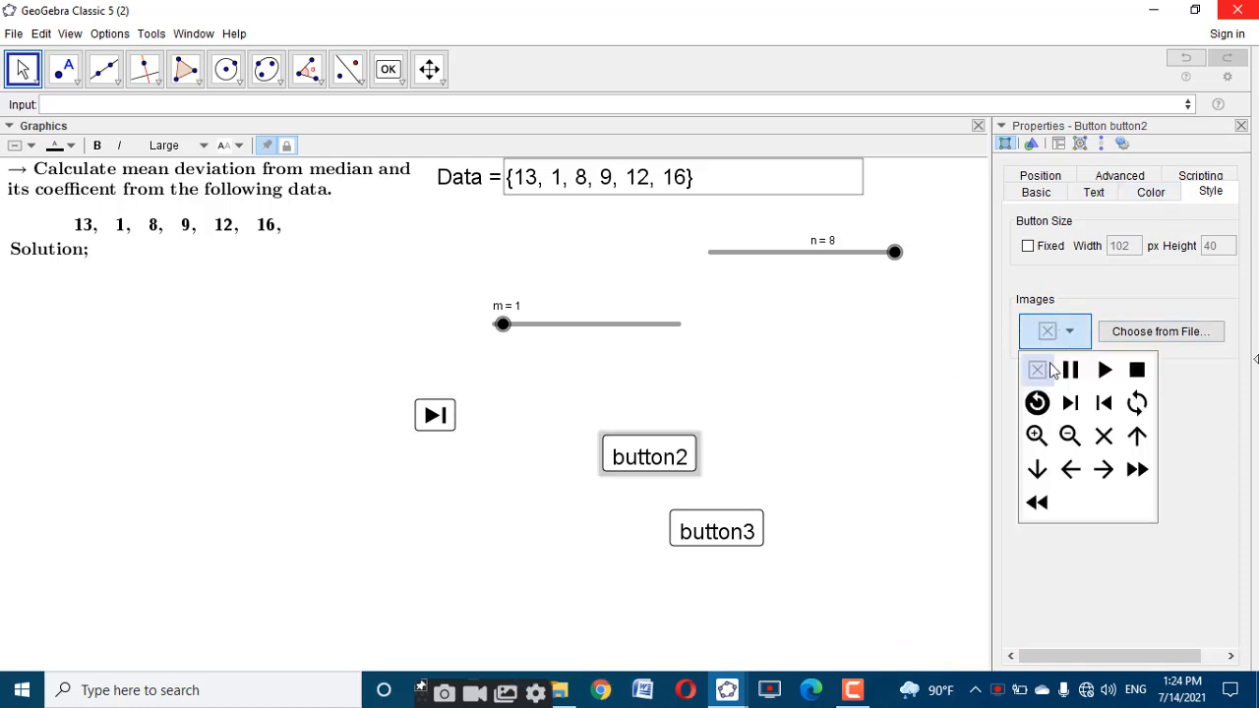
click(1104, 402)
click(747, 534)
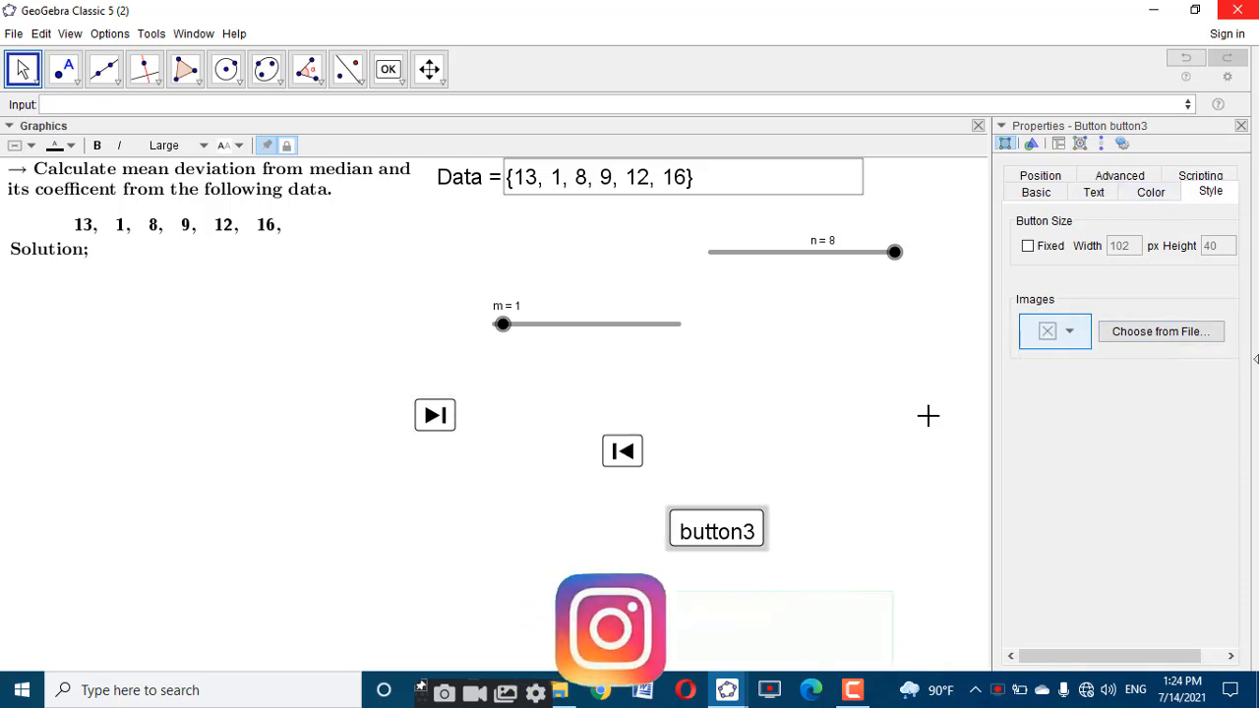
click(1052, 334)
click(1102, 436)
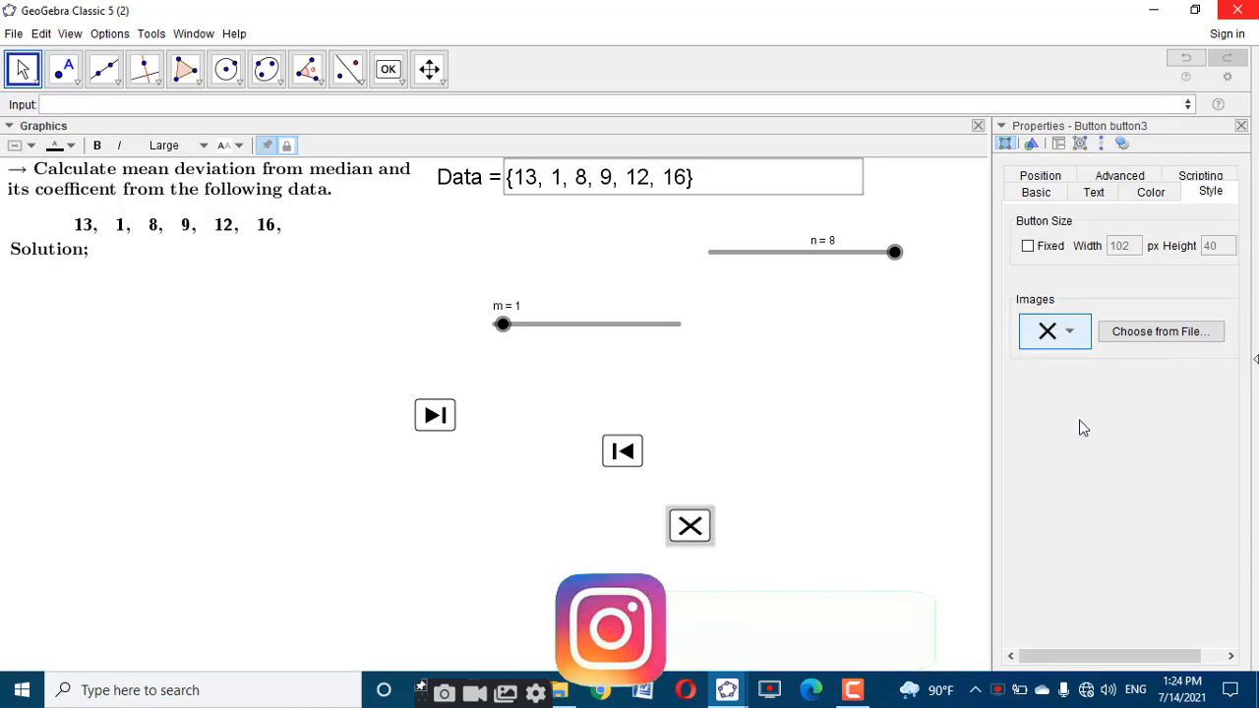
click(1241, 125)
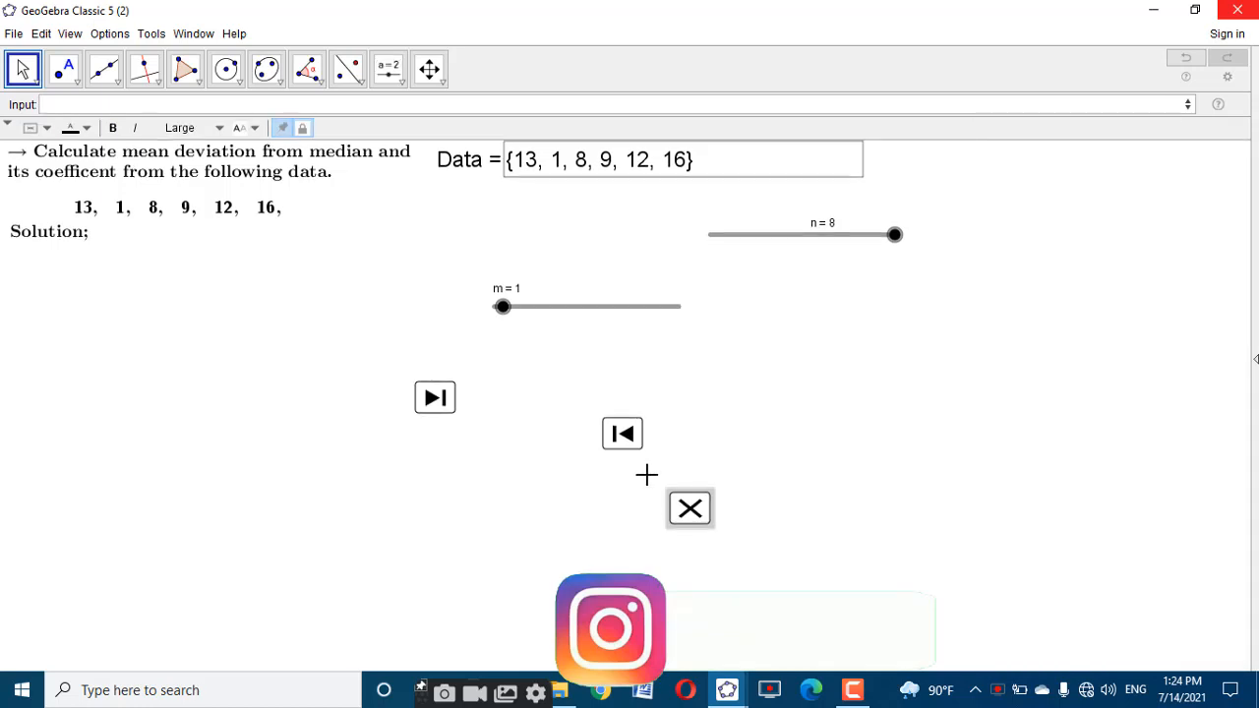
Reset sliders n and m to 0 with the X button
click(646, 475)
click(690, 508)
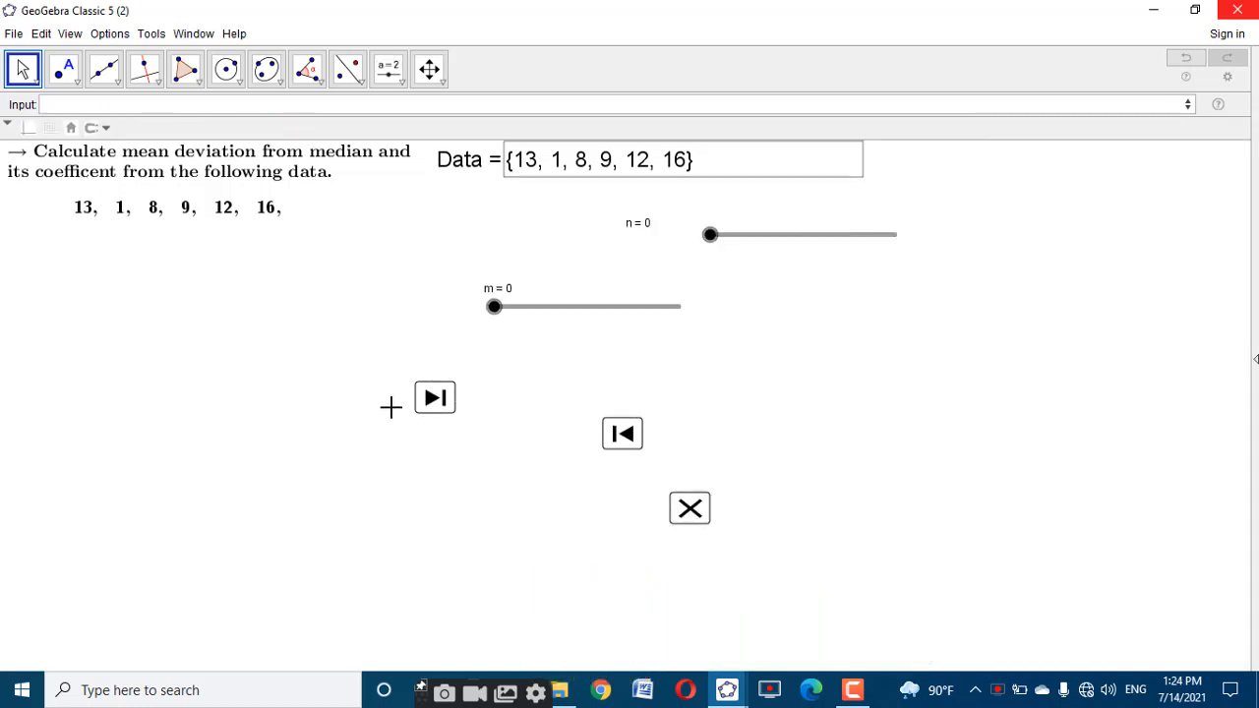
Unfix the skip-forward and skip-back buttons and move them into a row below the Data input box
right_click(429, 398)
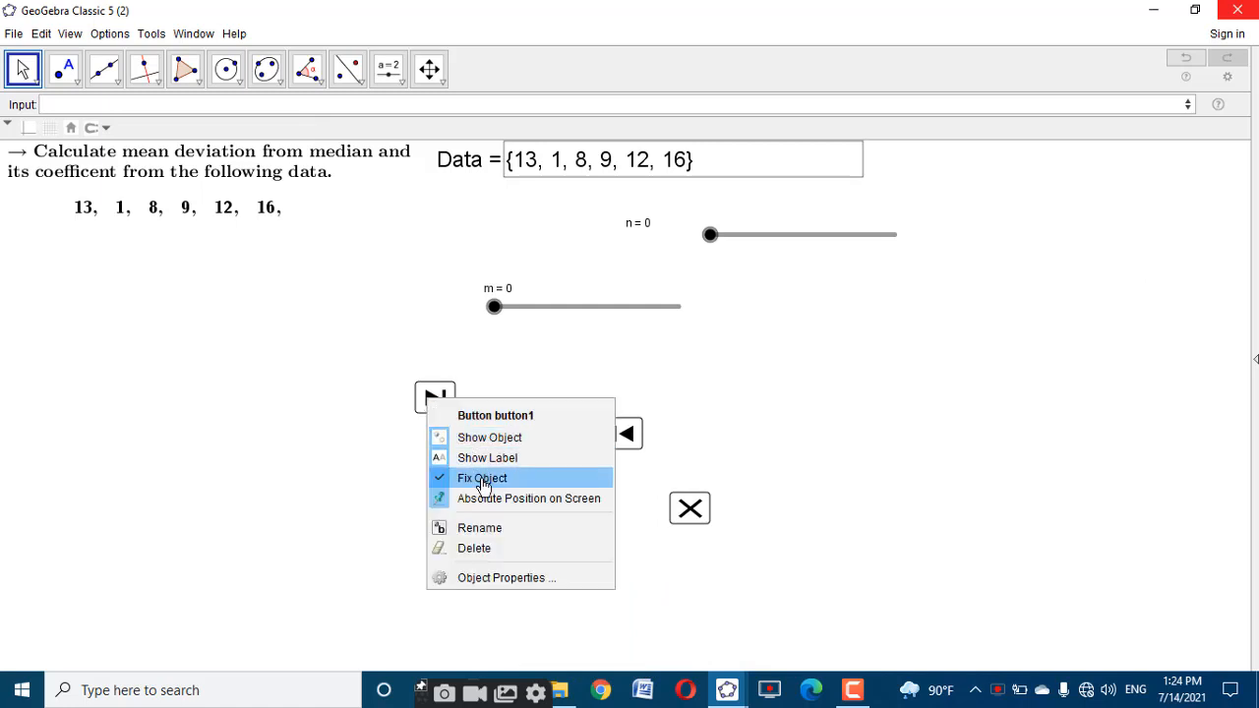
click(482, 486)
drag(430, 413, 370, 207)
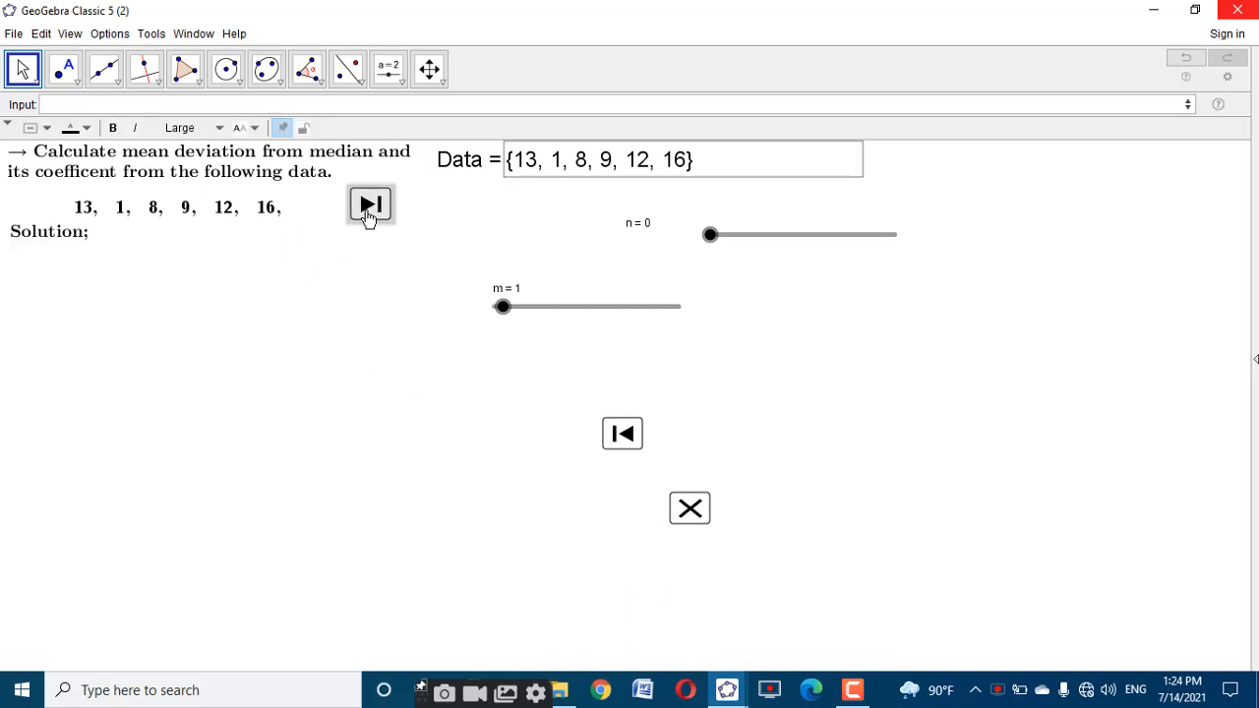
click(627, 442)
right_click(619, 442)
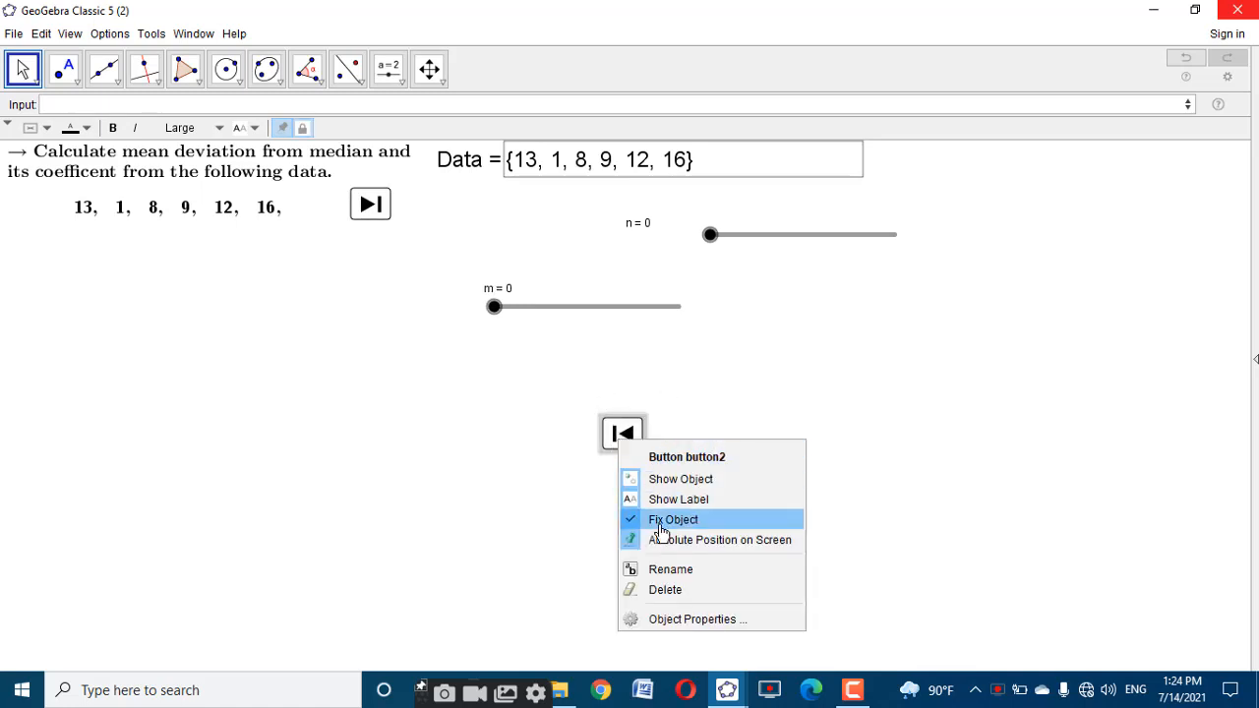
click(661, 520)
drag(625, 437, 483, 218)
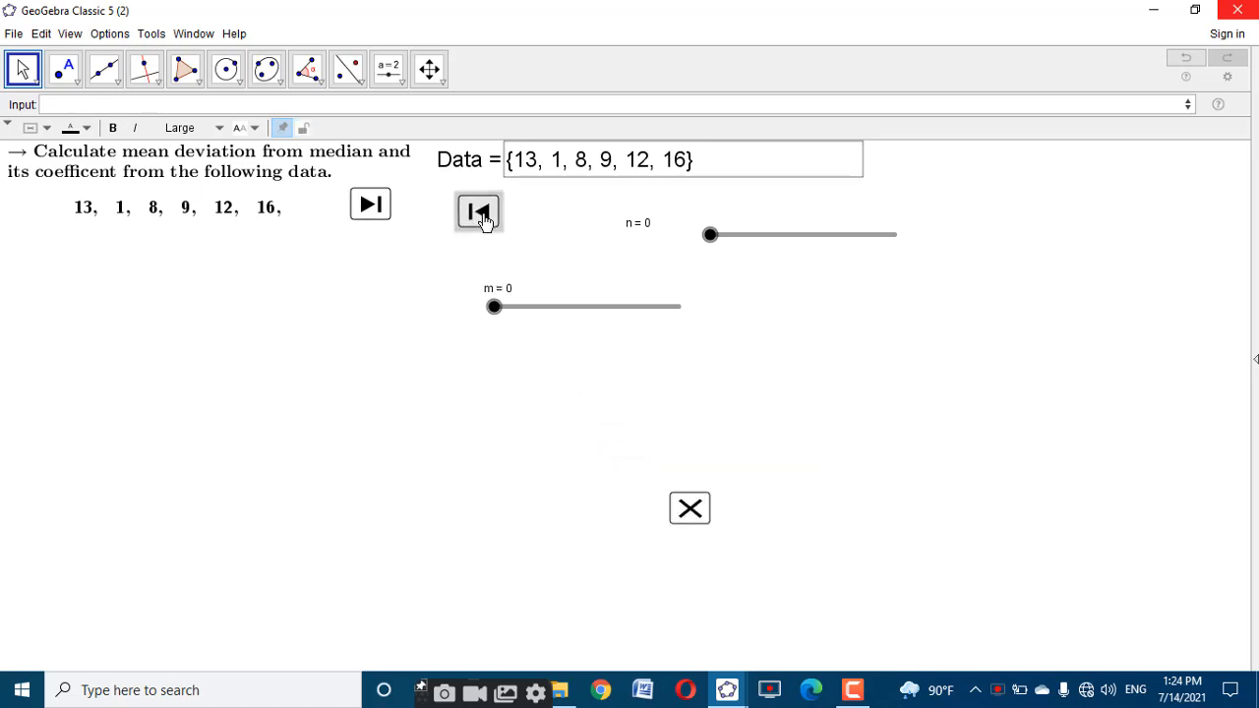
Unfix the X button and arrange it between the skip-forward and skip-back buttons
right_click(682, 492)
click(723, 582)
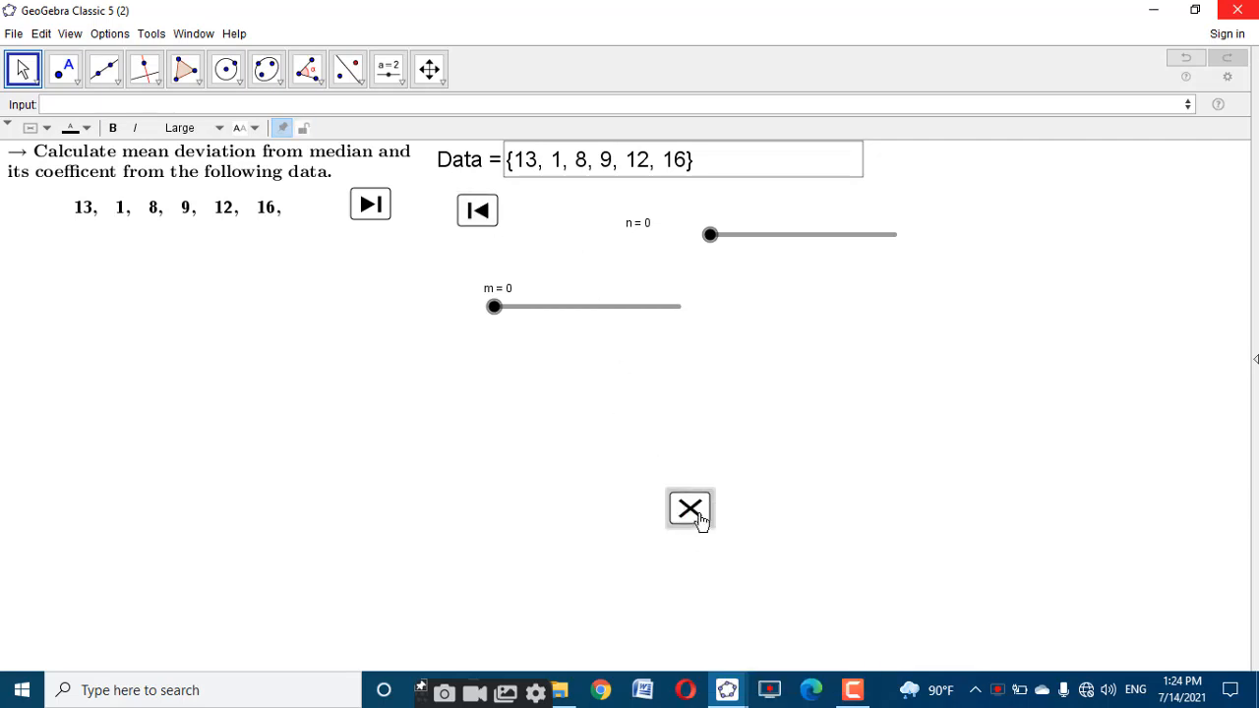
drag(700, 519, 476, 205)
click(519, 236)
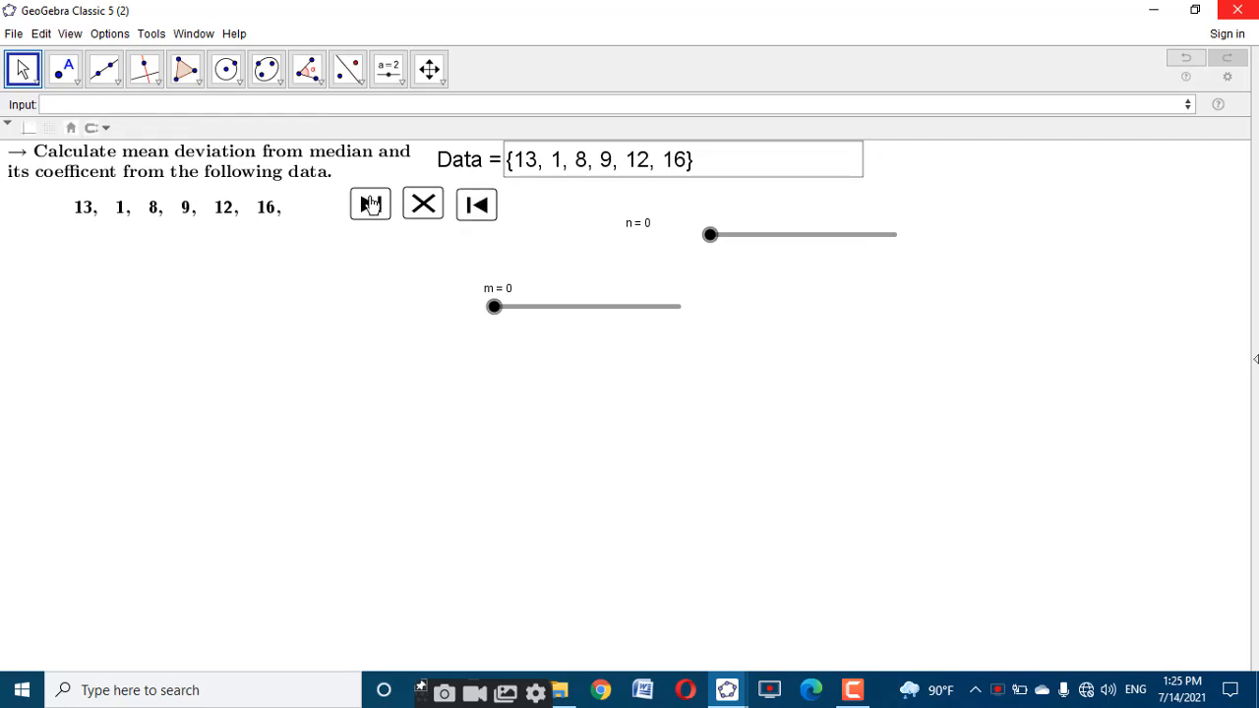
Advance slider m to 13 with the skip-forward button
click(370, 203)
click(369, 203)
click(368, 204)
click(366, 204)
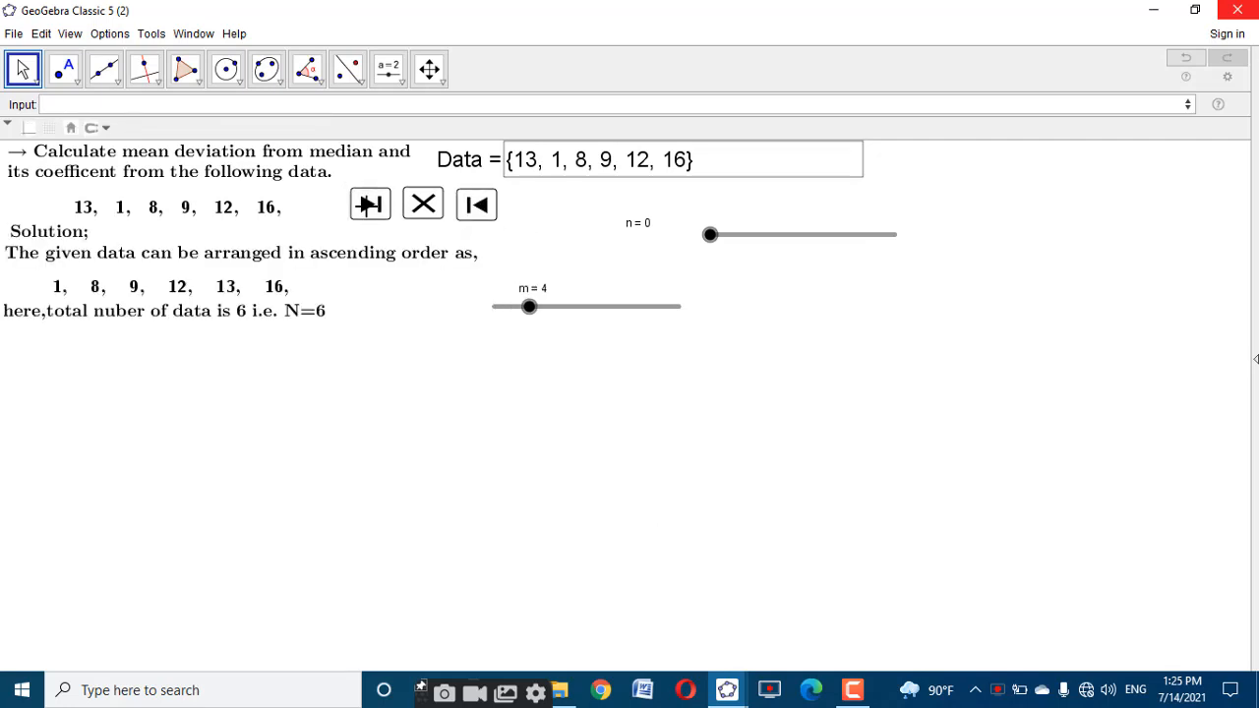
click(369, 205)
click(368, 213)
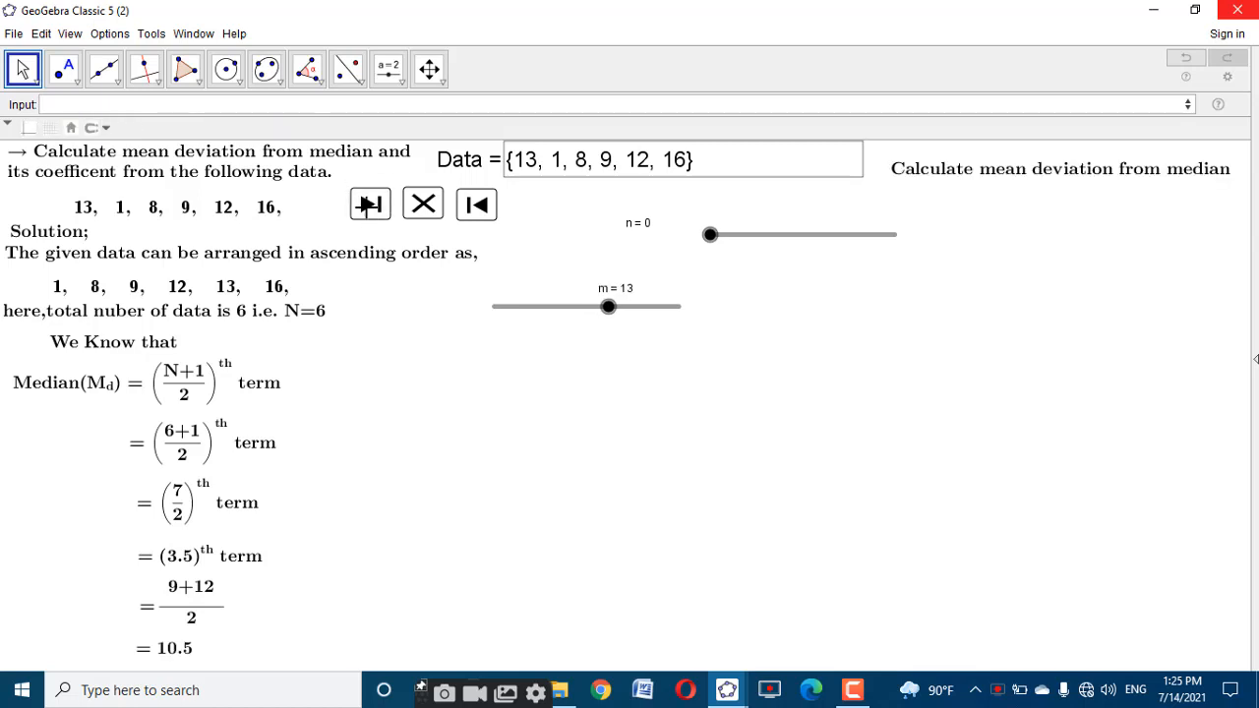
Move slider n below slider m, lower the "Calculate mean deviation from median" heading slightly, and set n to 1
drag(757, 236, 542, 385)
click(959, 182)
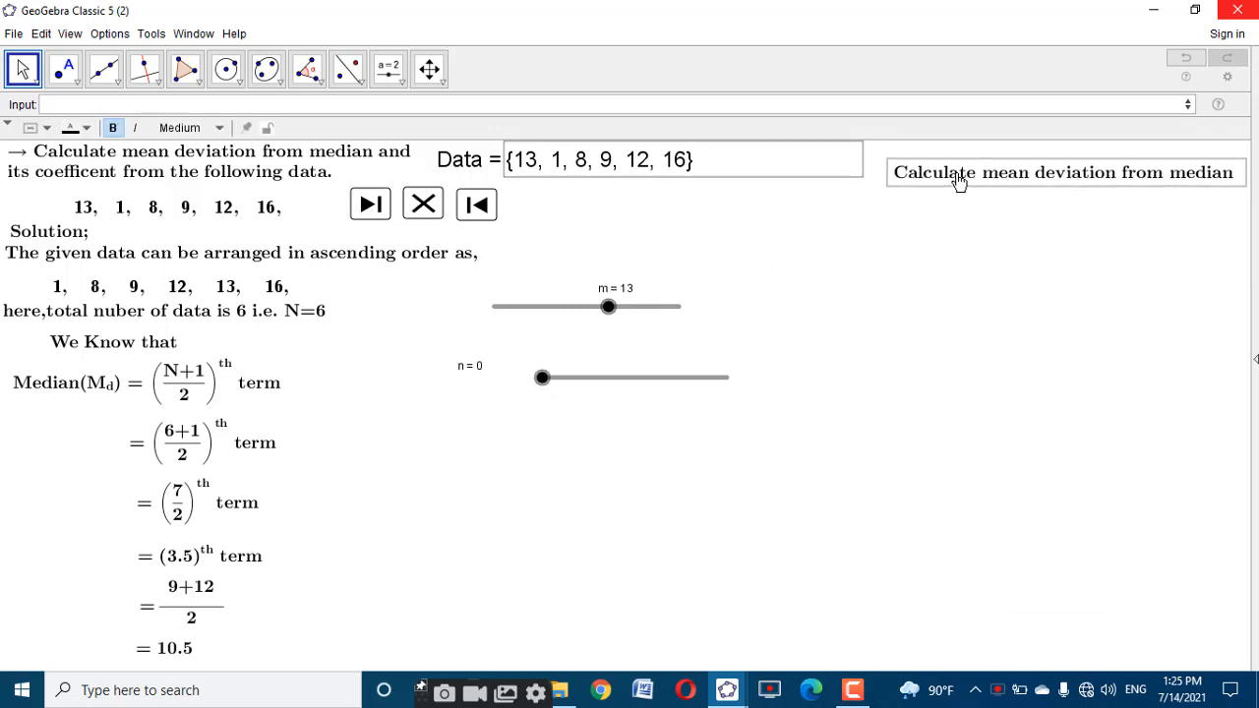
drag(958, 182, 956, 188)
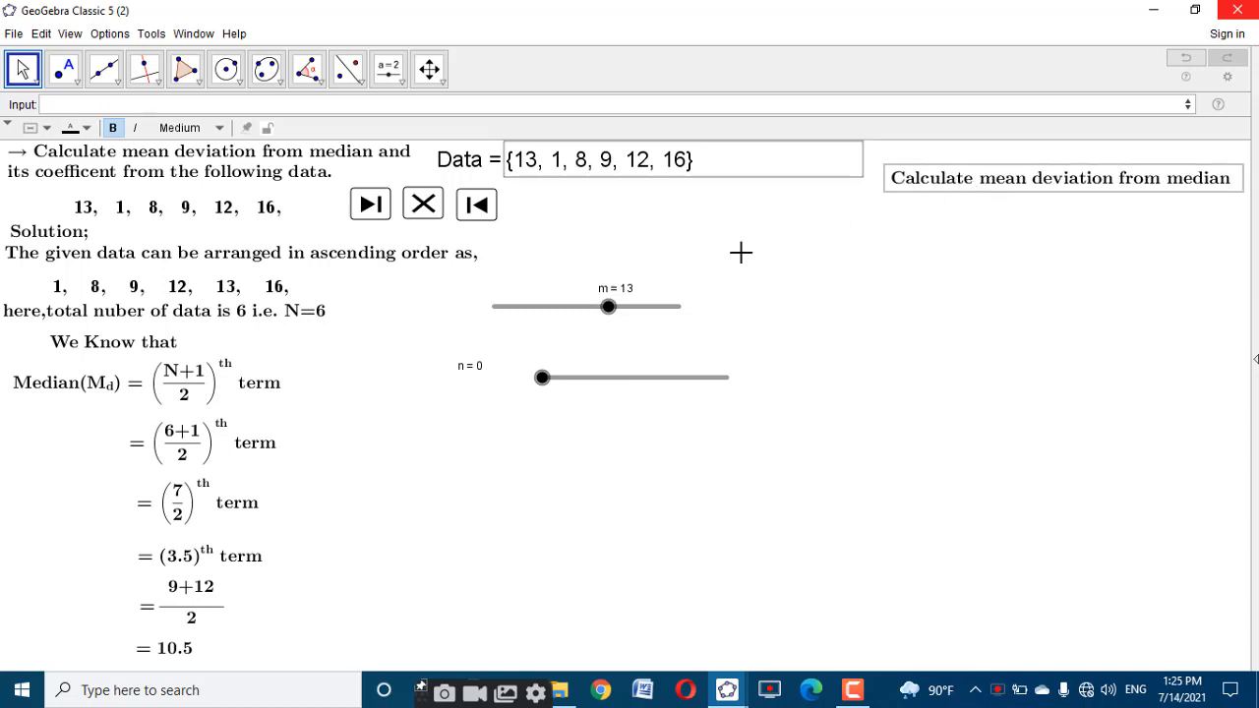
drag(544, 378, 564, 381)
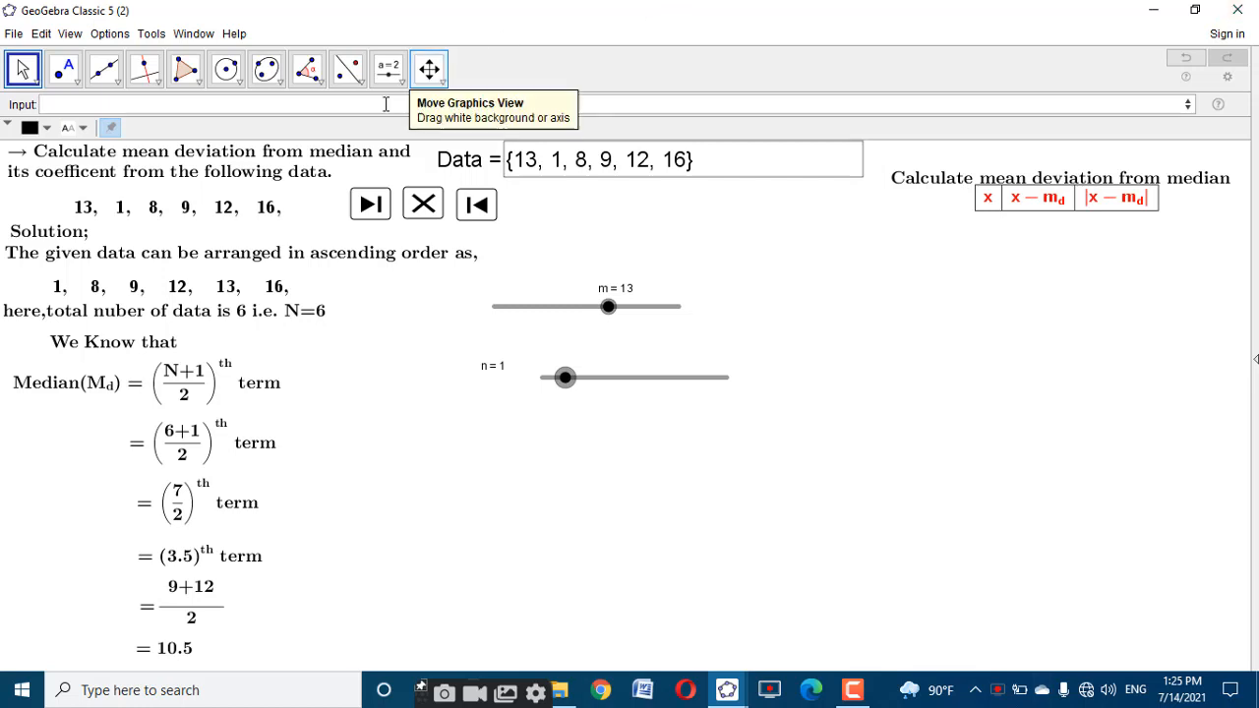
Create a button below slider n with the script setvalue(n,n+1), and copy the script for reuse
click(389, 69)
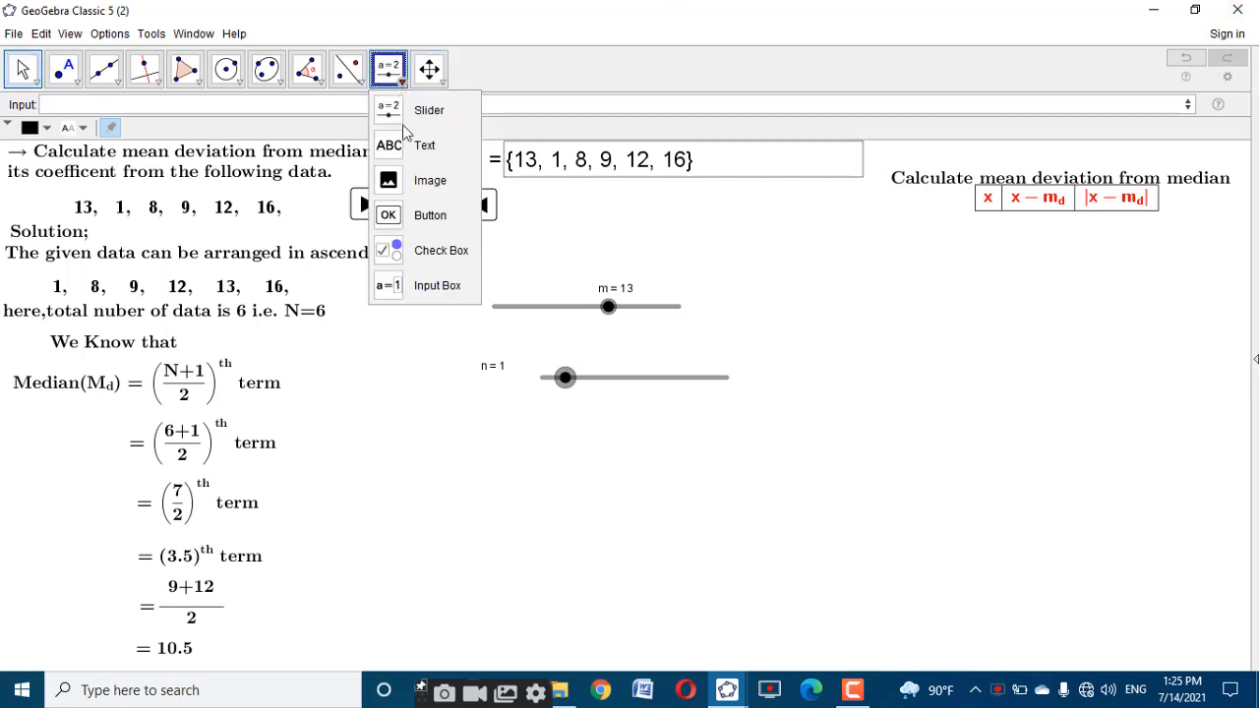
click(427, 214)
click(472, 443)
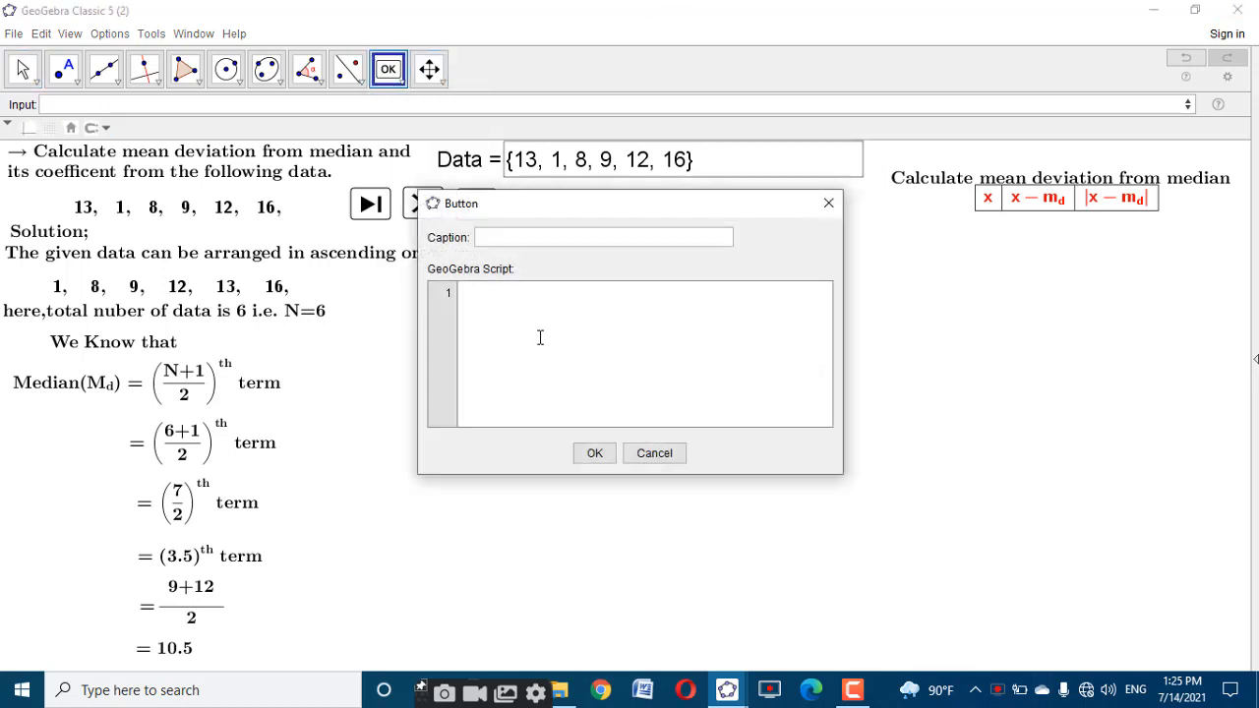
text(setvalue(m,m-1))
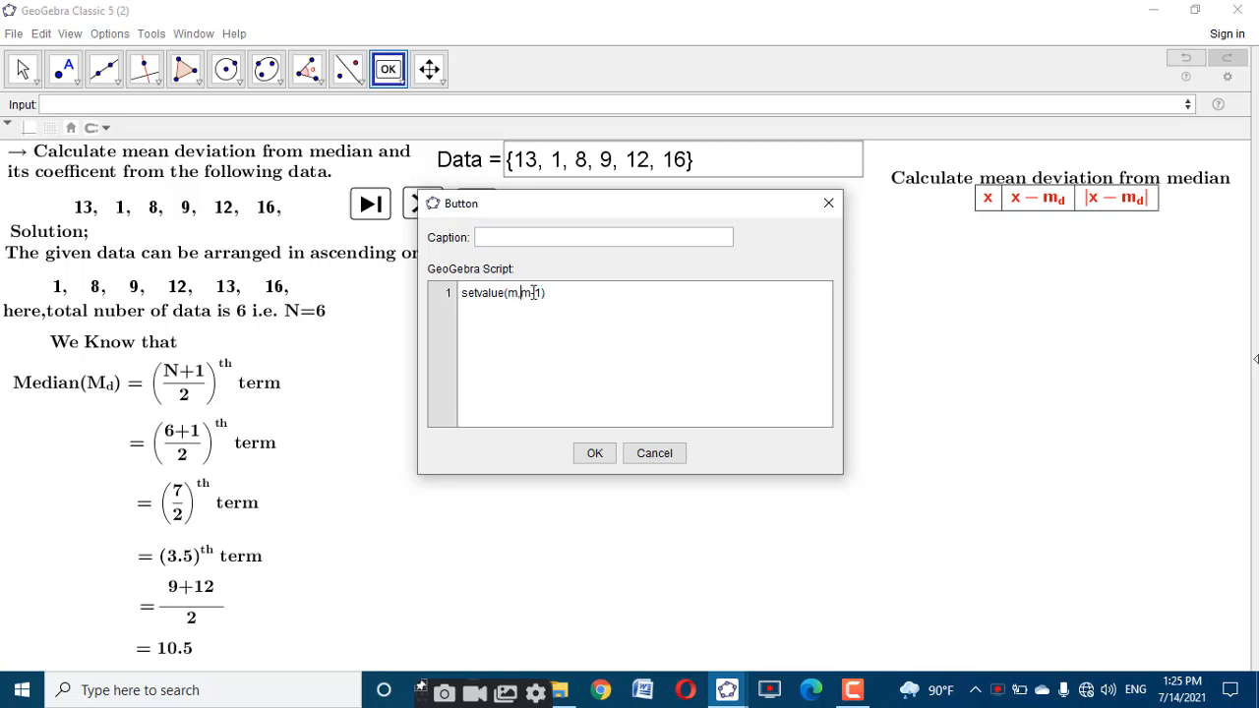
drag(543, 292, 514, 296)
text(n)
key(ctrl+a)
key(ctrl+c)
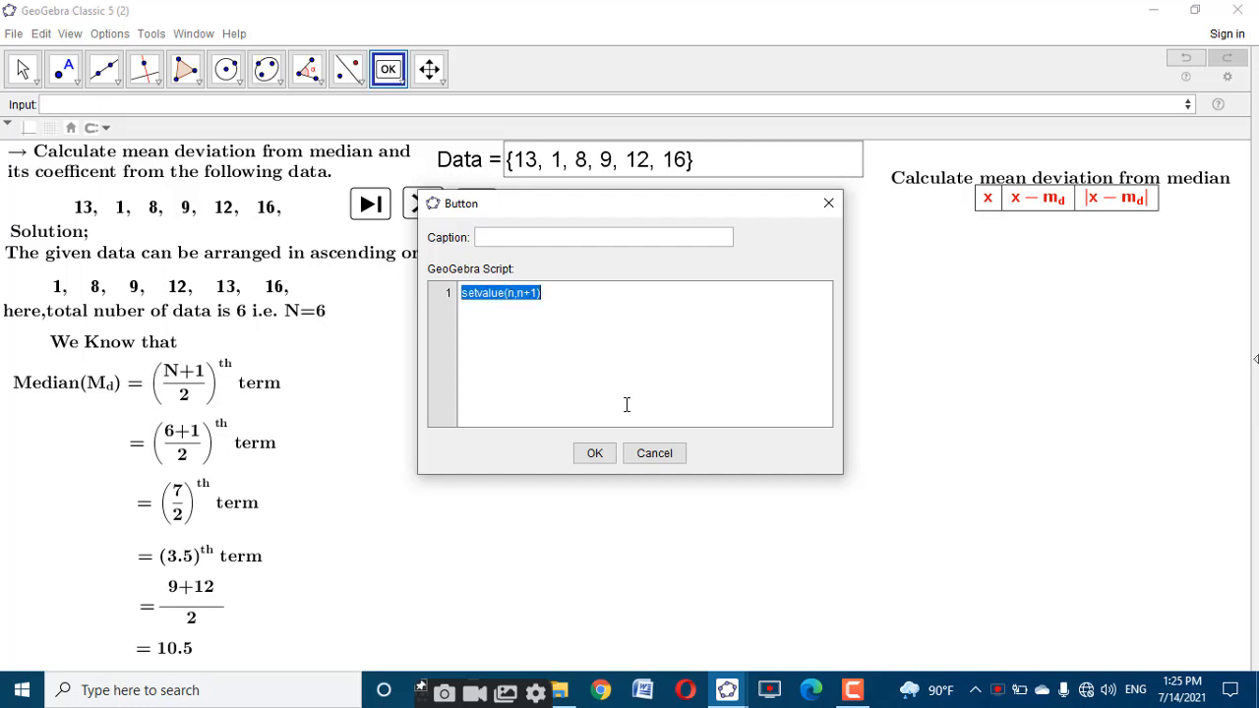
click(599, 452)
Create another button beside button4 with the script setvalue(n,n-1)
click(638, 554)
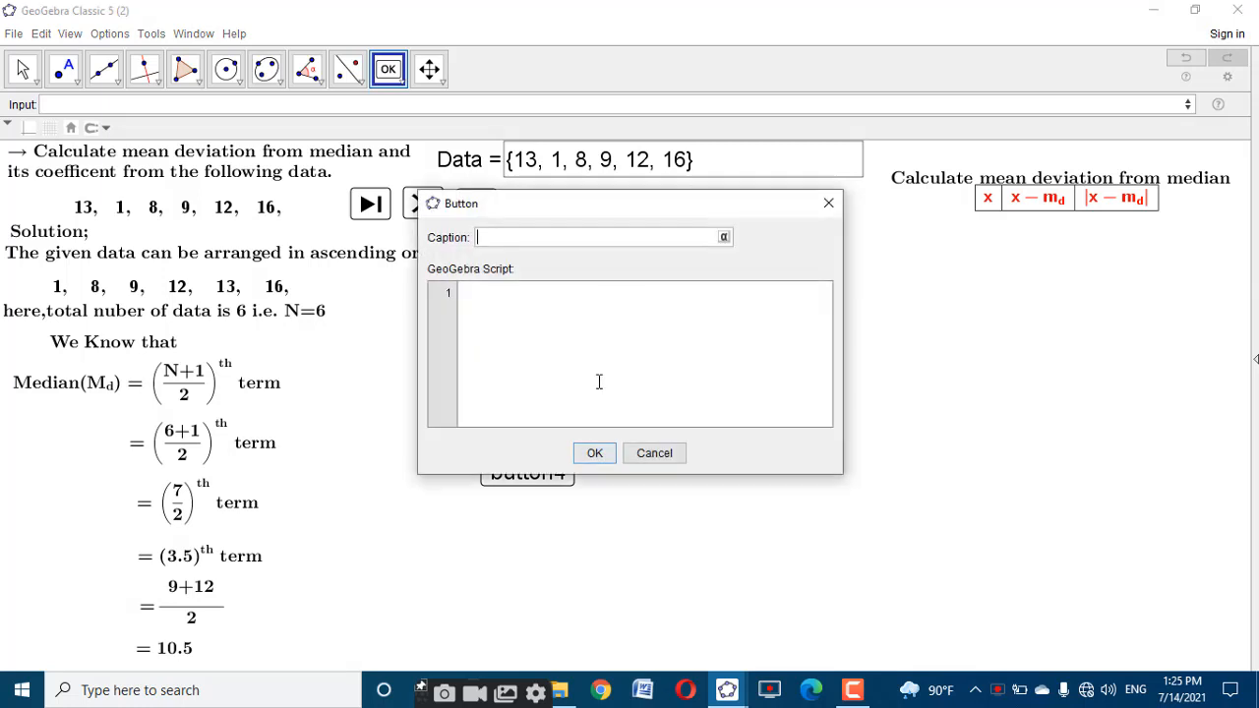
key(ctrl+v)
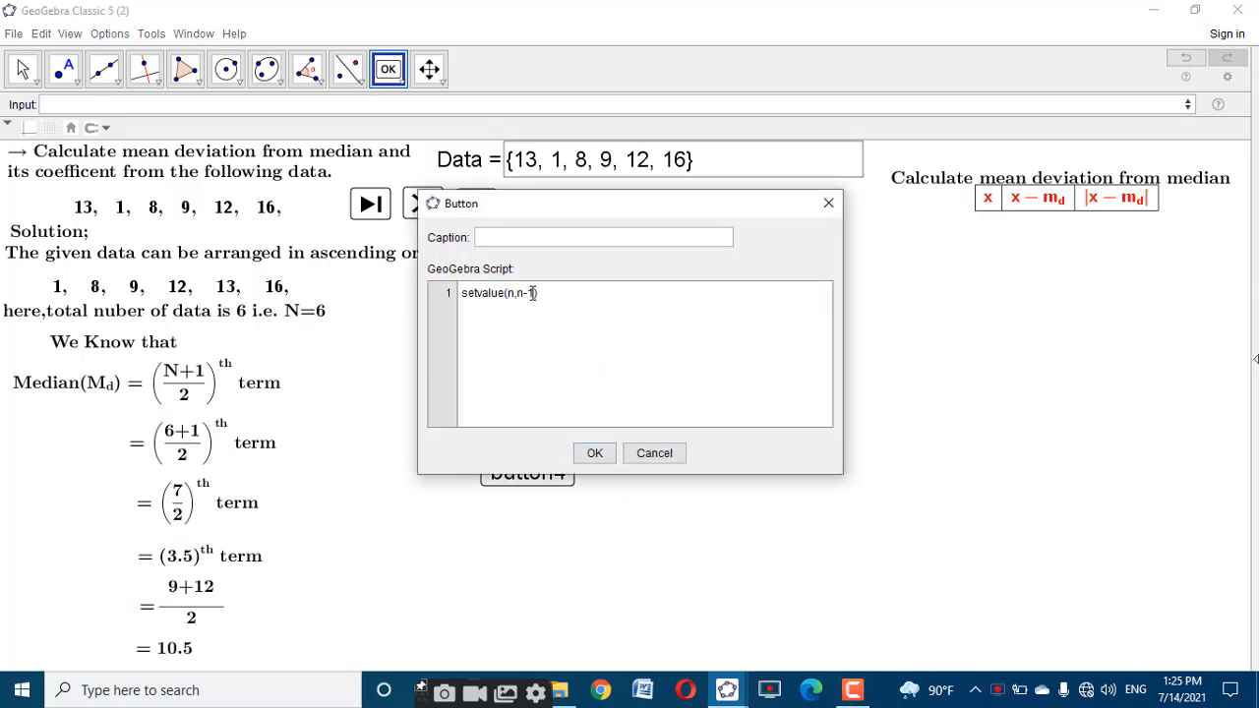
click(595, 453)
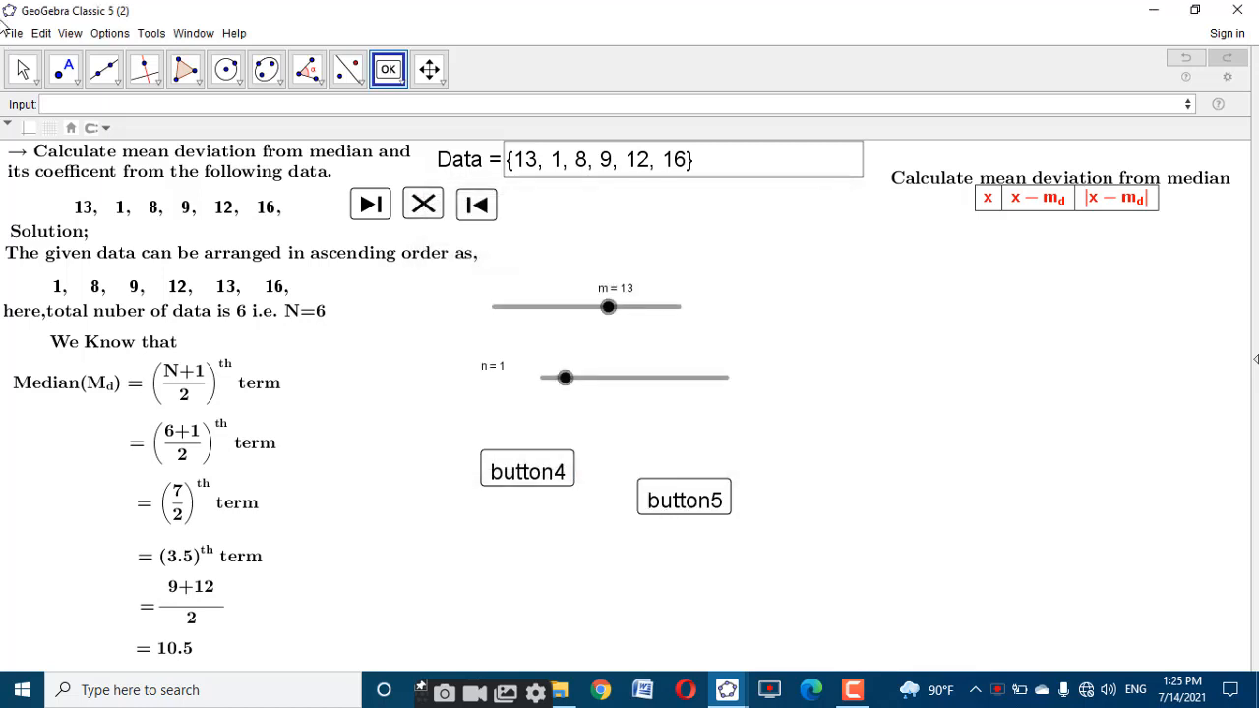
key(Escape)
Give button4 the skip-forward icon and button5 the skip-back icon as their images
right_click(513, 466)
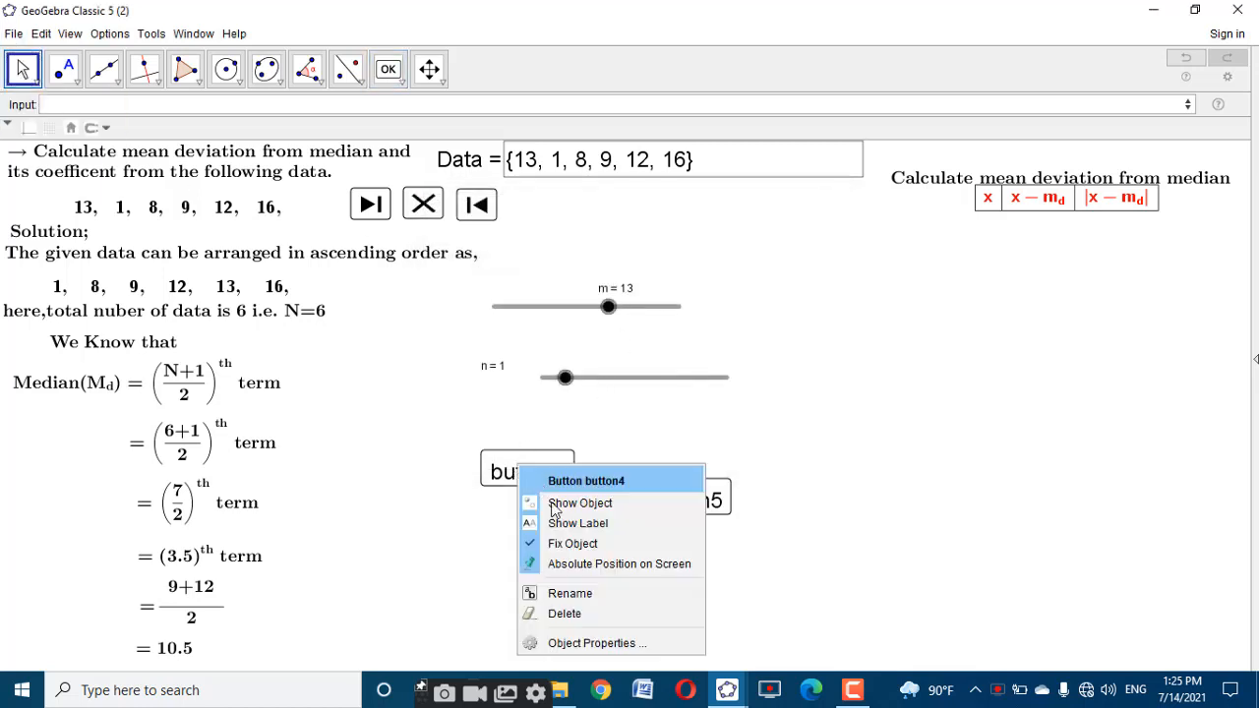
click(624, 642)
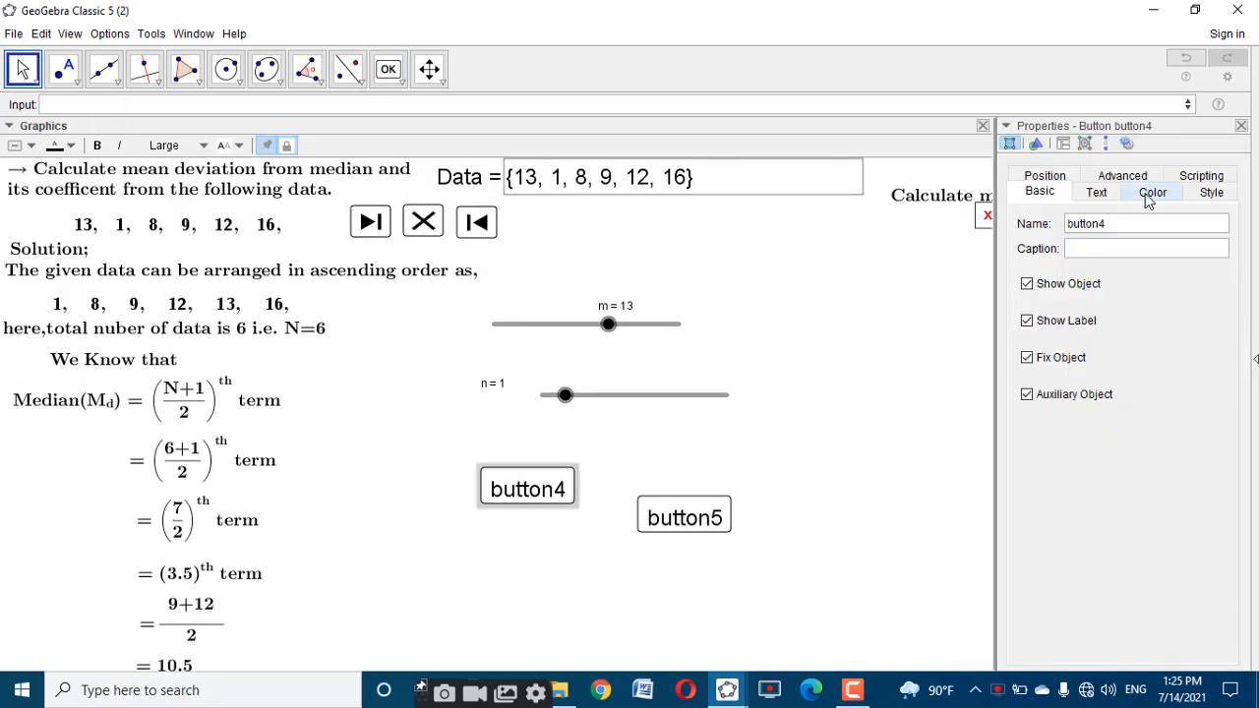
click(1210, 191)
click(1074, 332)
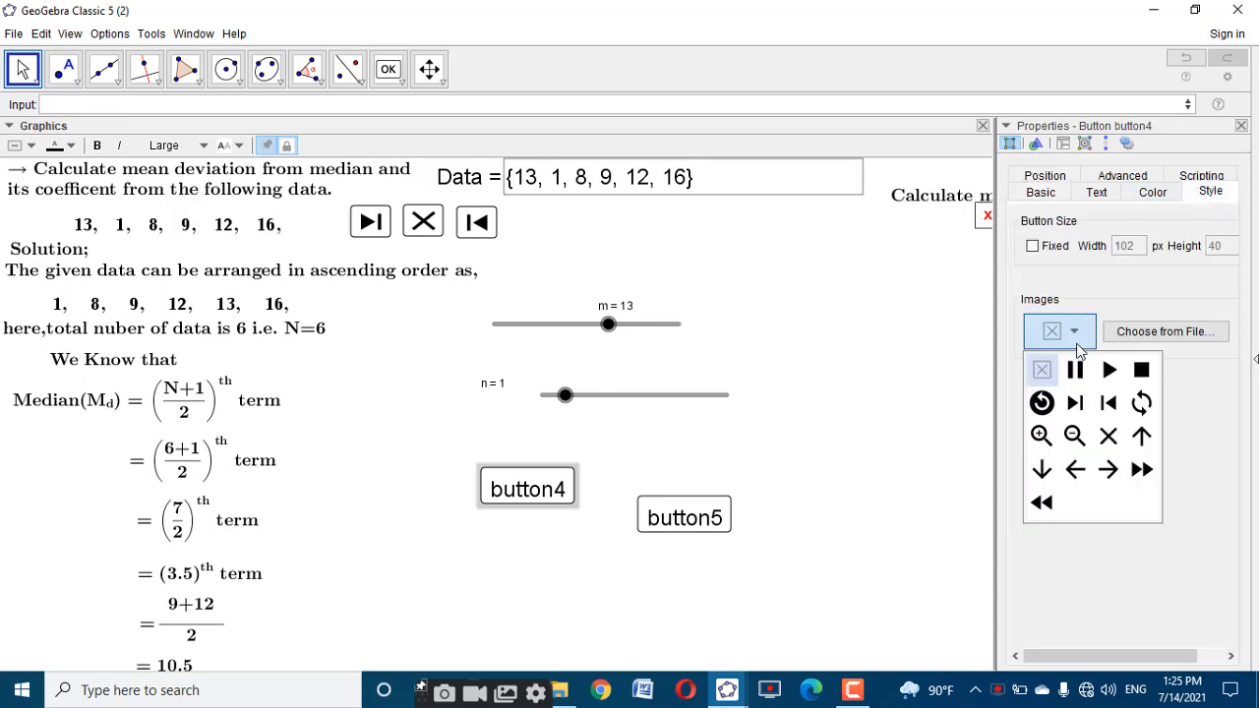
click(1074, 402)
click(728, 518)
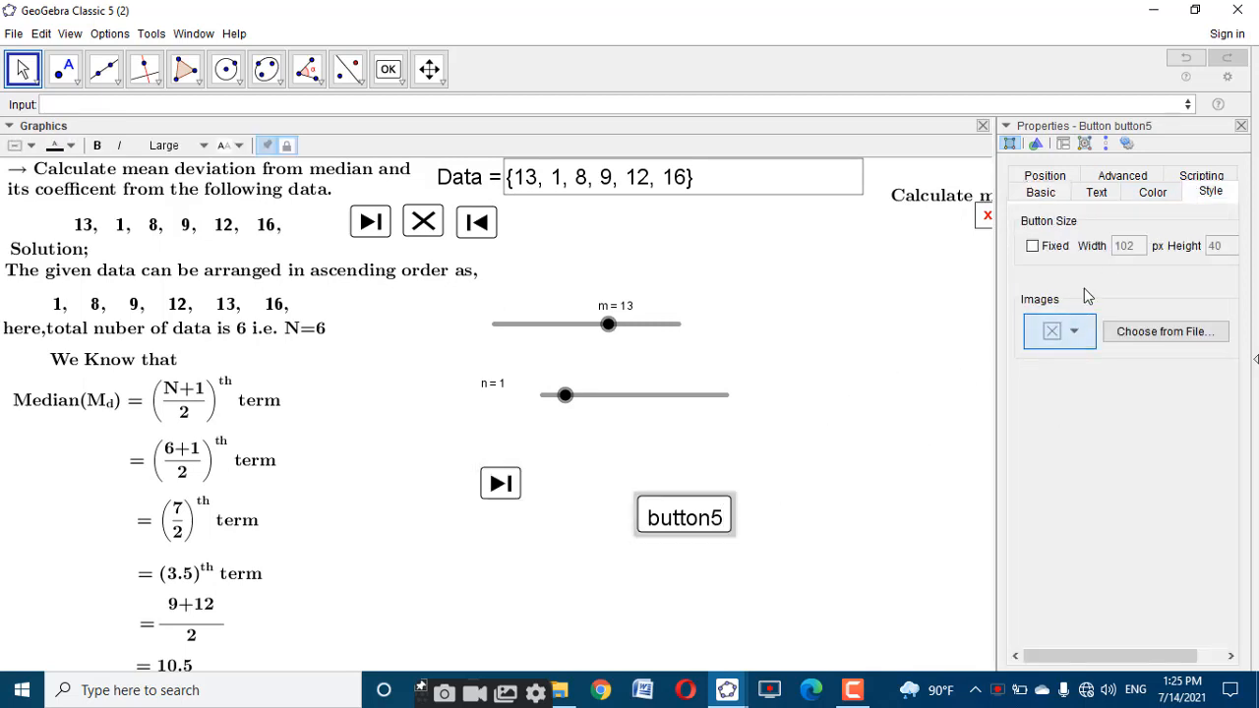
click(1074, 332)
click(1108, 403)
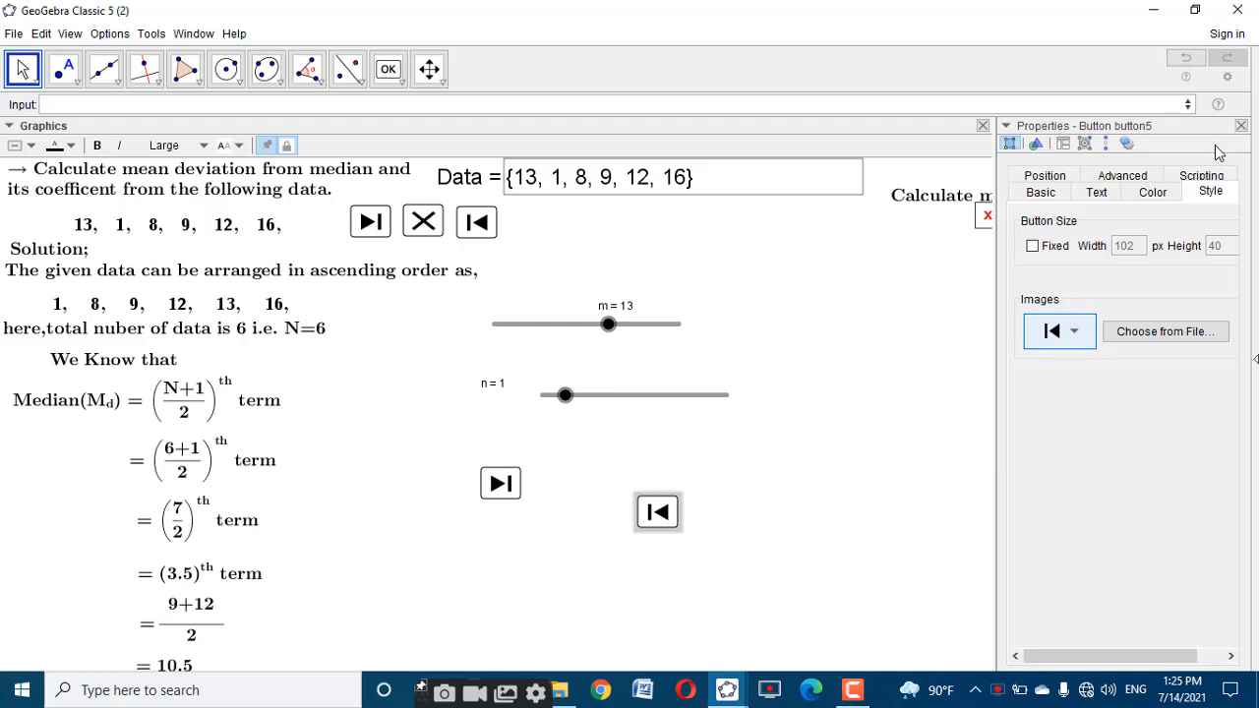
click(1241, 126)
Move the deviation table's header row slightly down, clear of the "Calculate mean deviation from median" heading
click(787, 514)
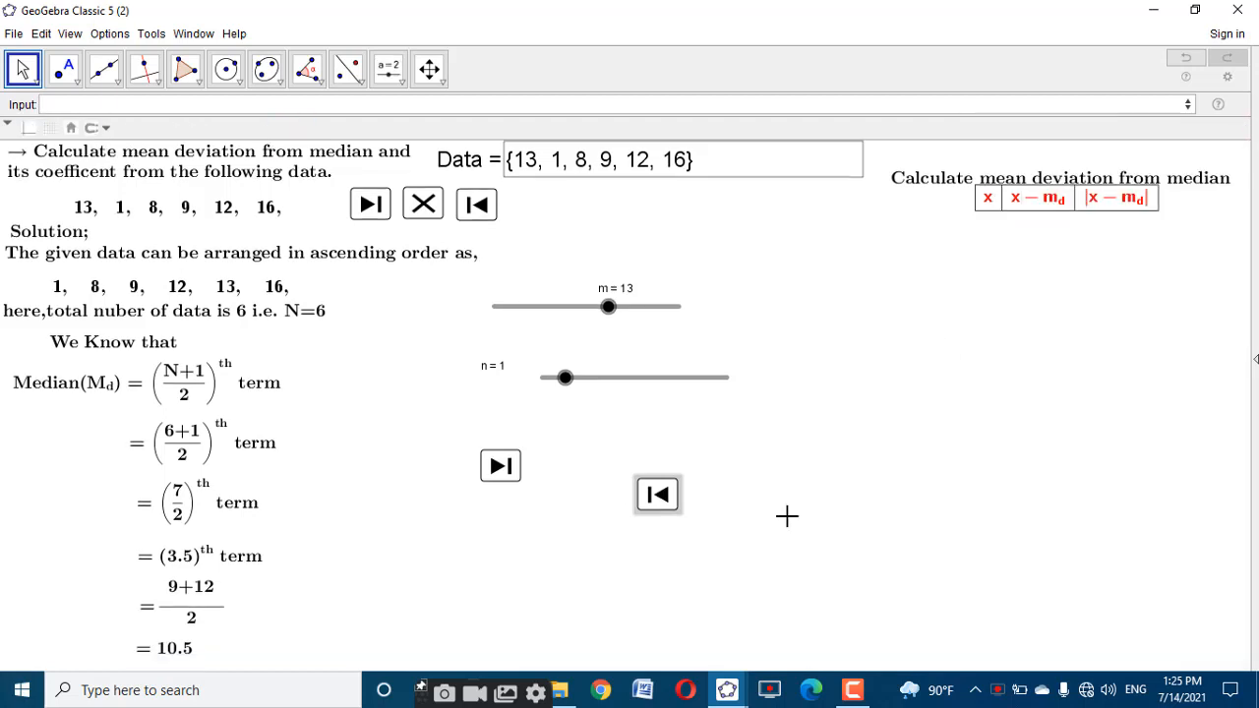
click(1060, 220)
click(966, 391)
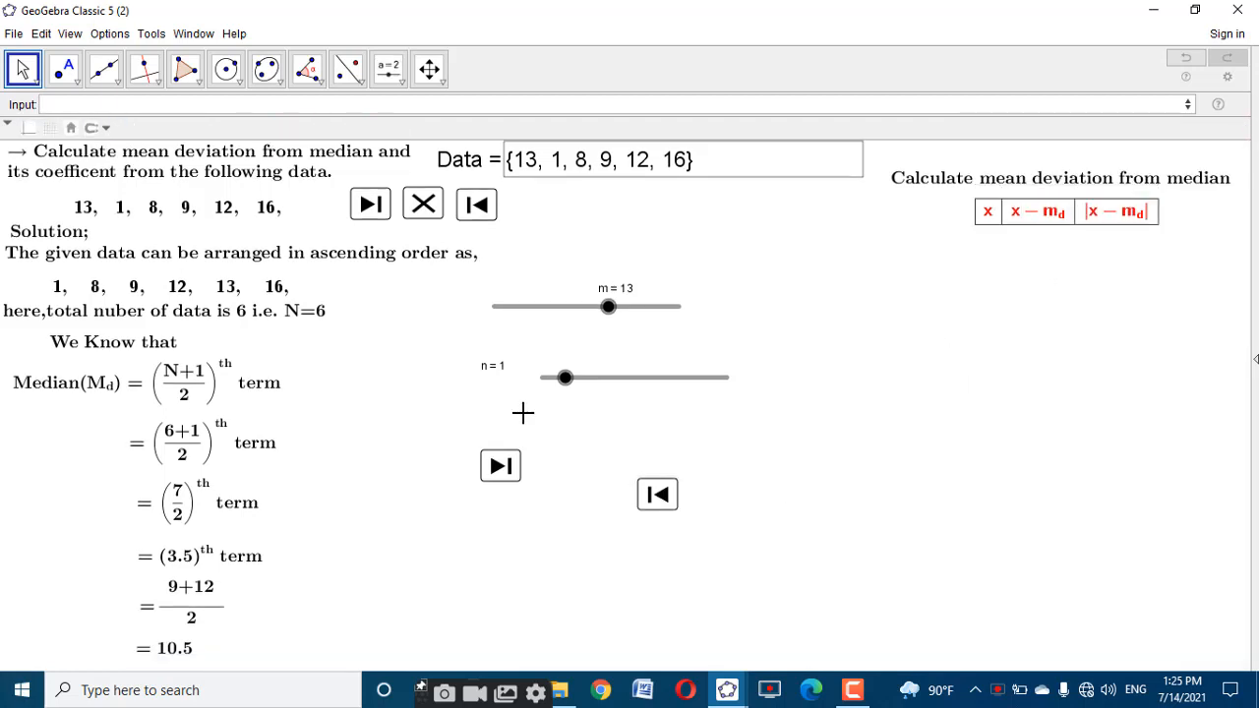
Set button4's condition to show object to m > 13, and move slider m to 15 to check it
right_click(497, 466)
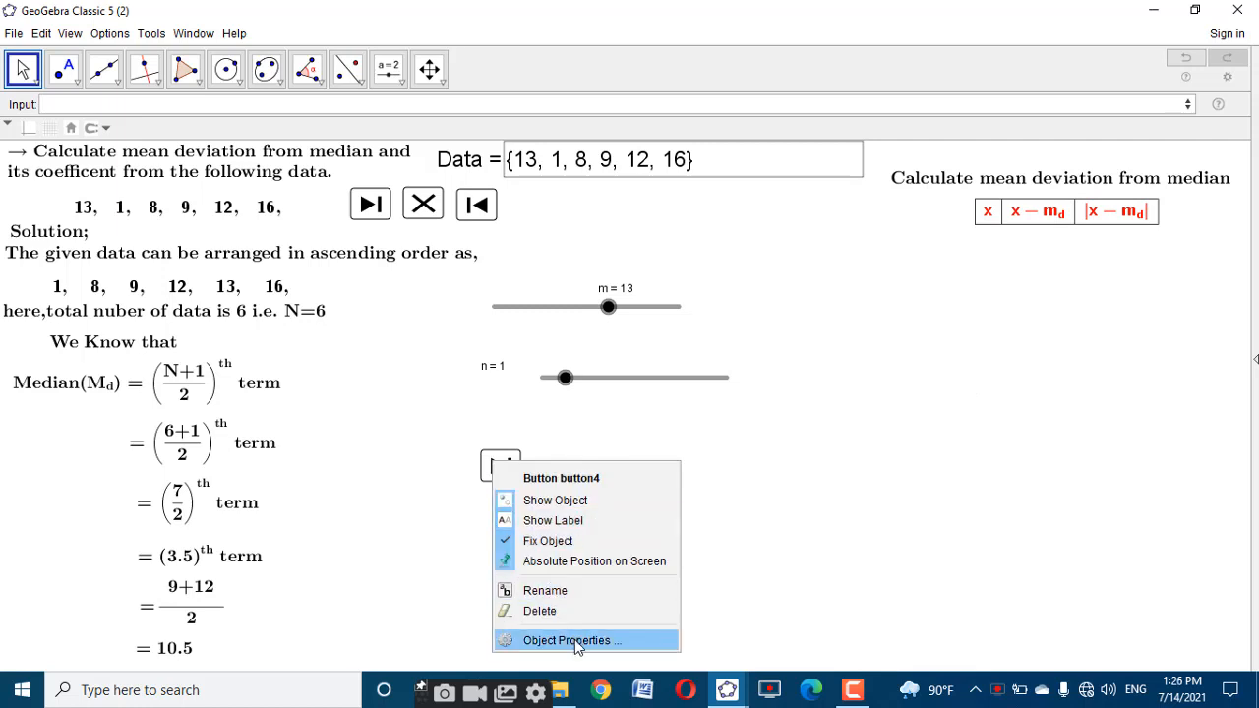
click(578, 641)
click(1124, 177)
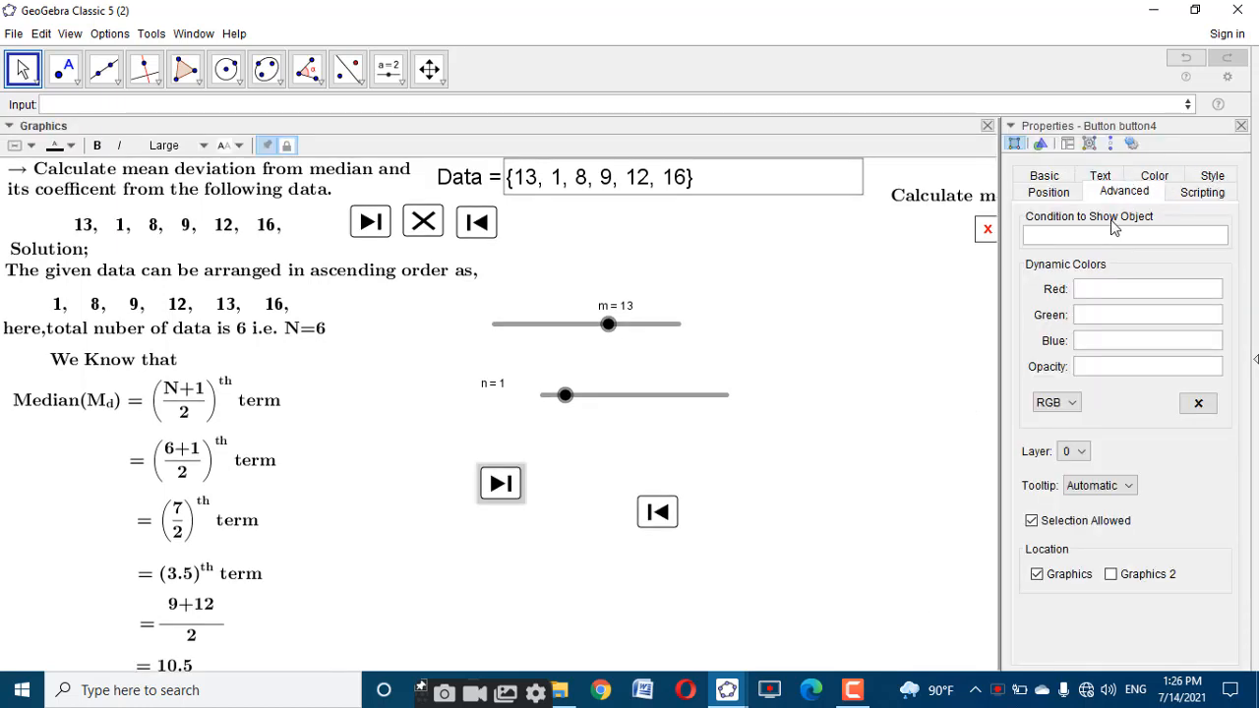
click(1087, 233)
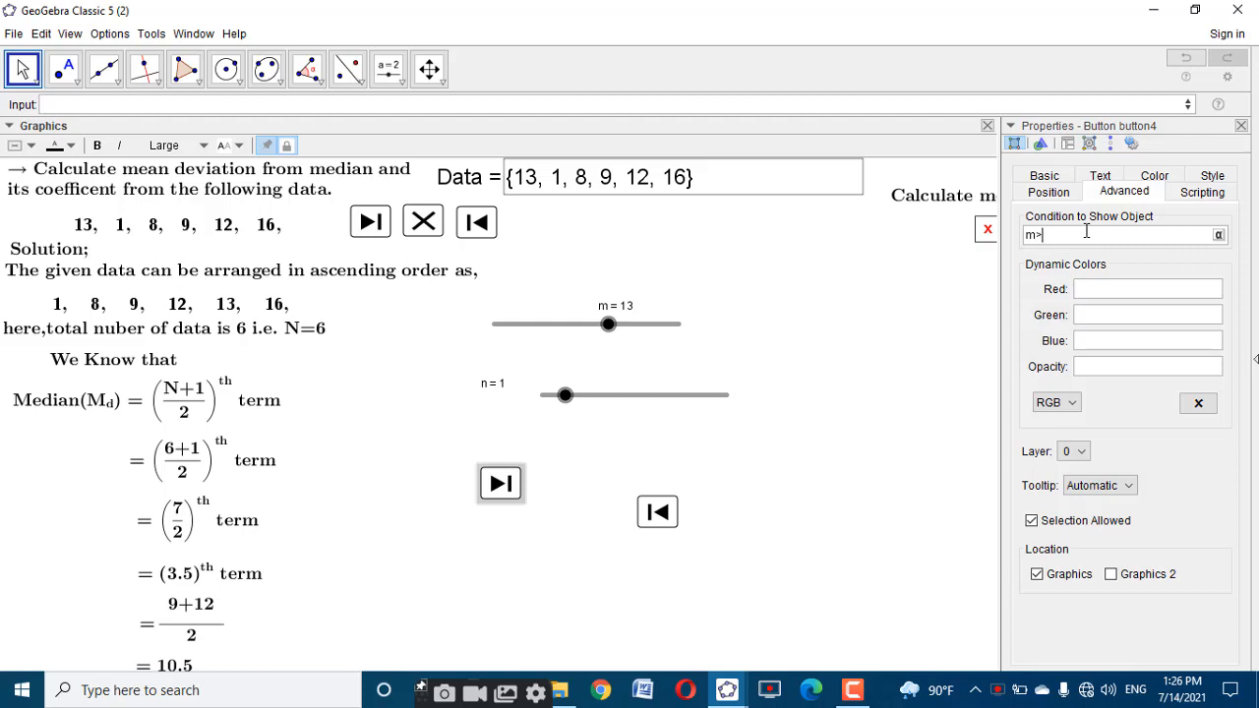
triple_click(1087, 231)
click(1242, 127)
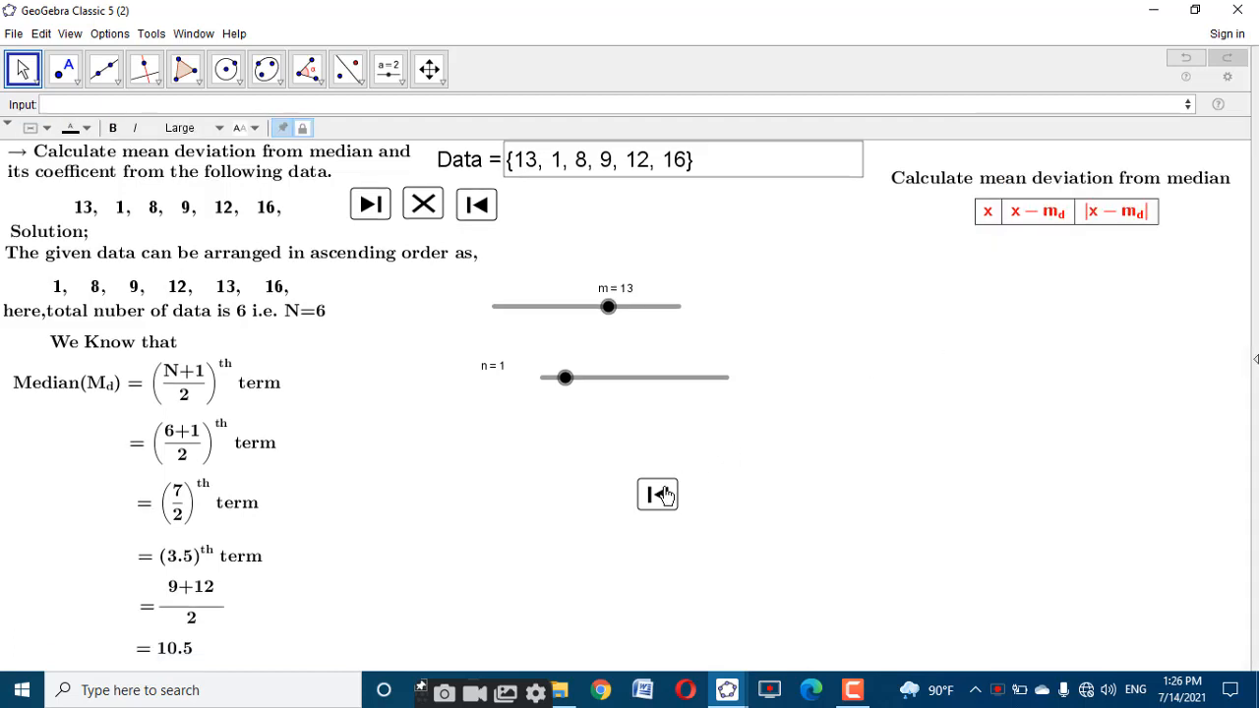
mouse_move(607, 313)
mouse_down()
mouse_move(626, 314)
mouse_move(594, 321)
mouse_move(627, 317)
mouse_up()
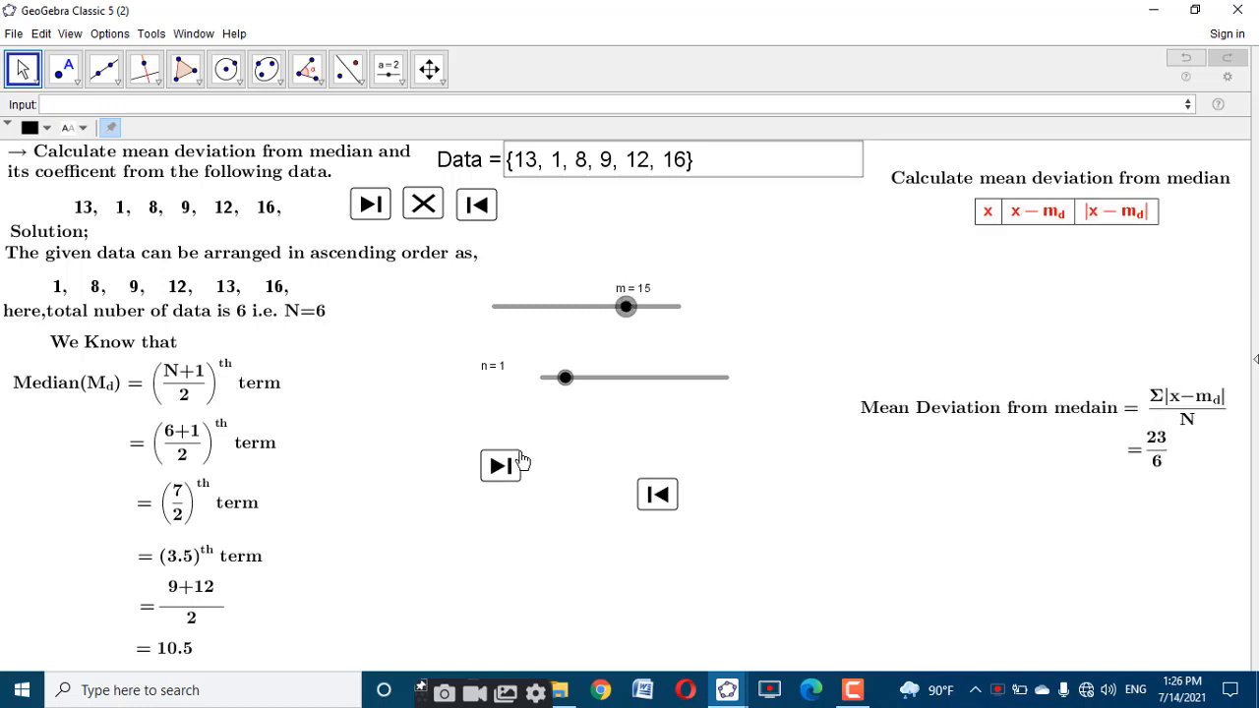
Lower the threshold in button4's condition to show object so the button also shows at m = 13
right_click(519, 465)
click(640, 607)
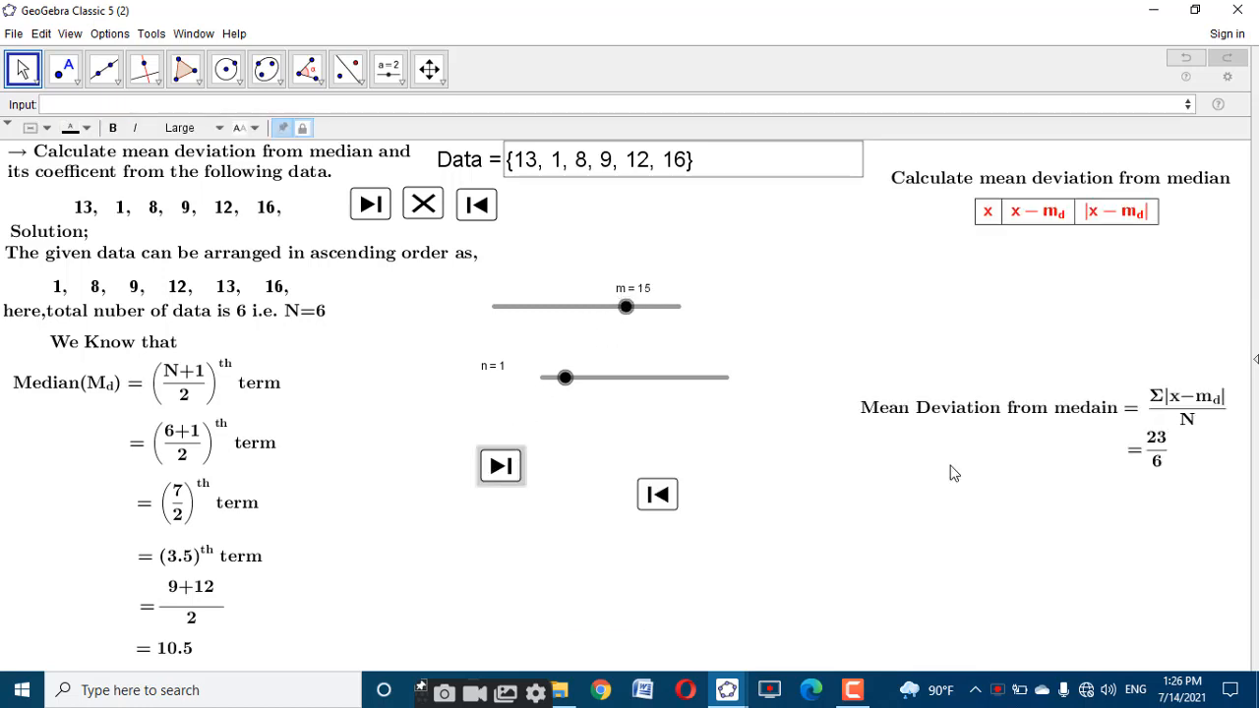
drag(1059, 235, 1069, 236)
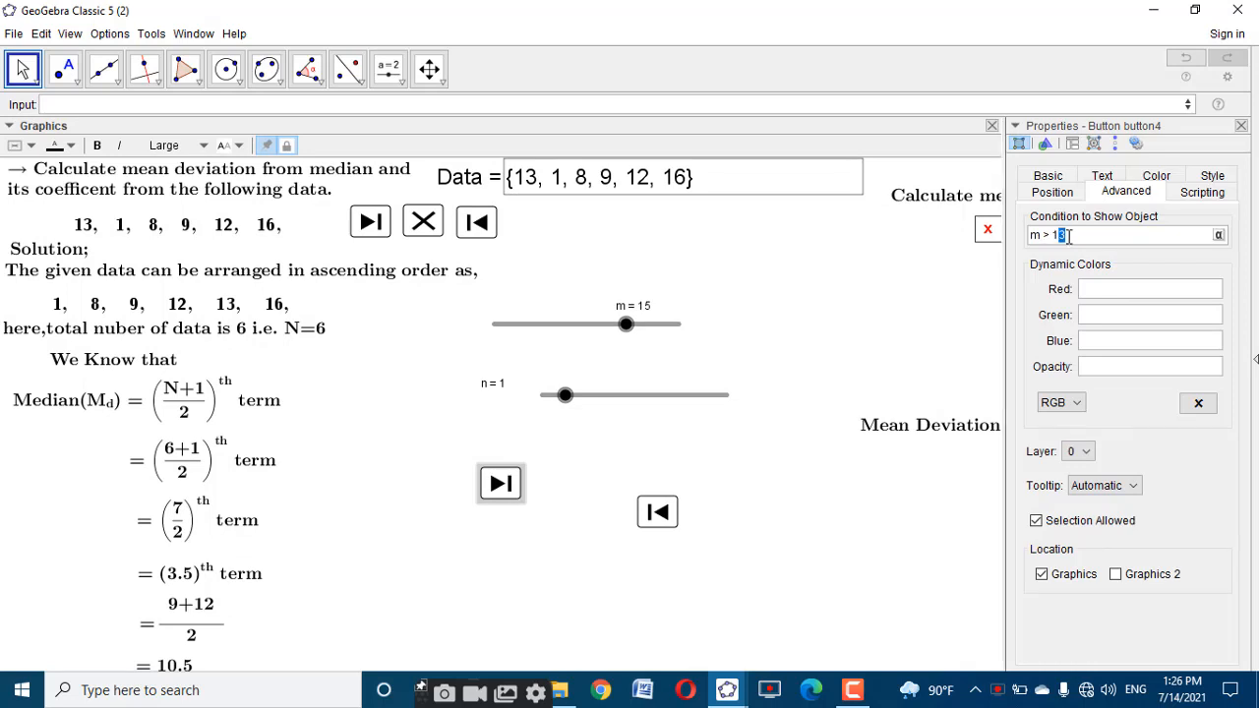
click(1242, 132)
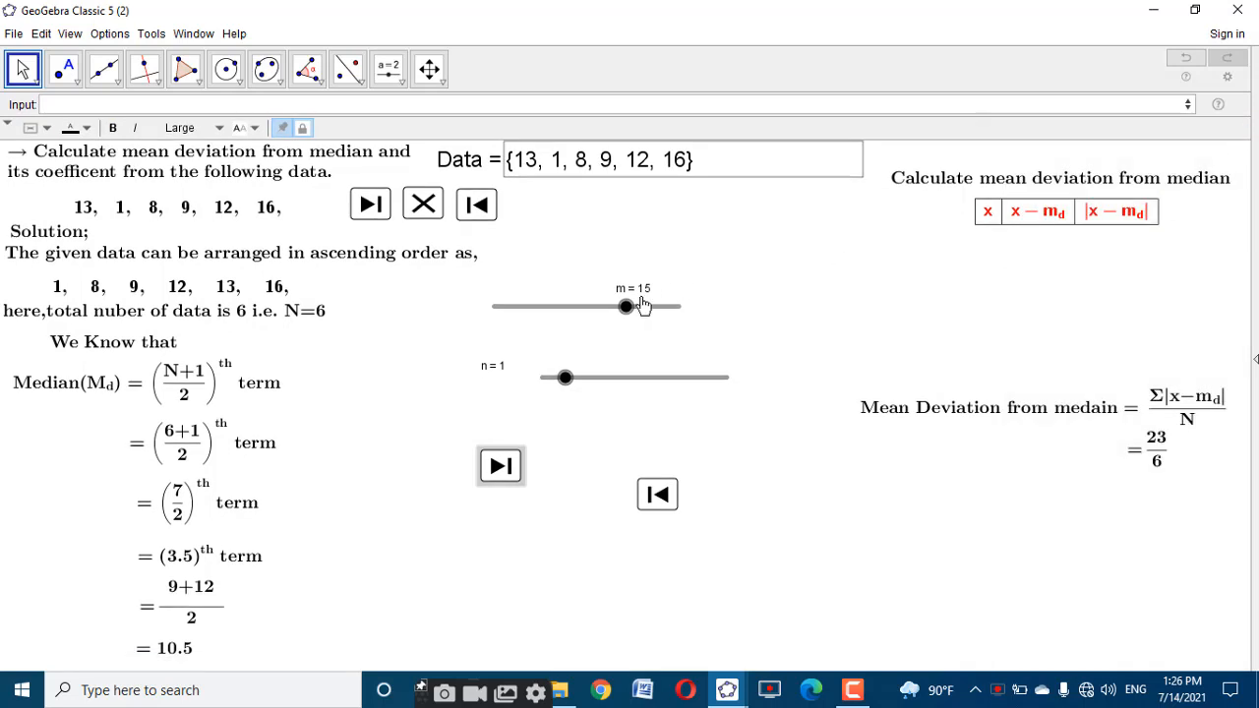
Set slider m to 13 and slider n to 0
mouse_move(623, 311)
mouse_down()
mouse_move(591, 310)
mouse_move(610, 309)
mouse_up()
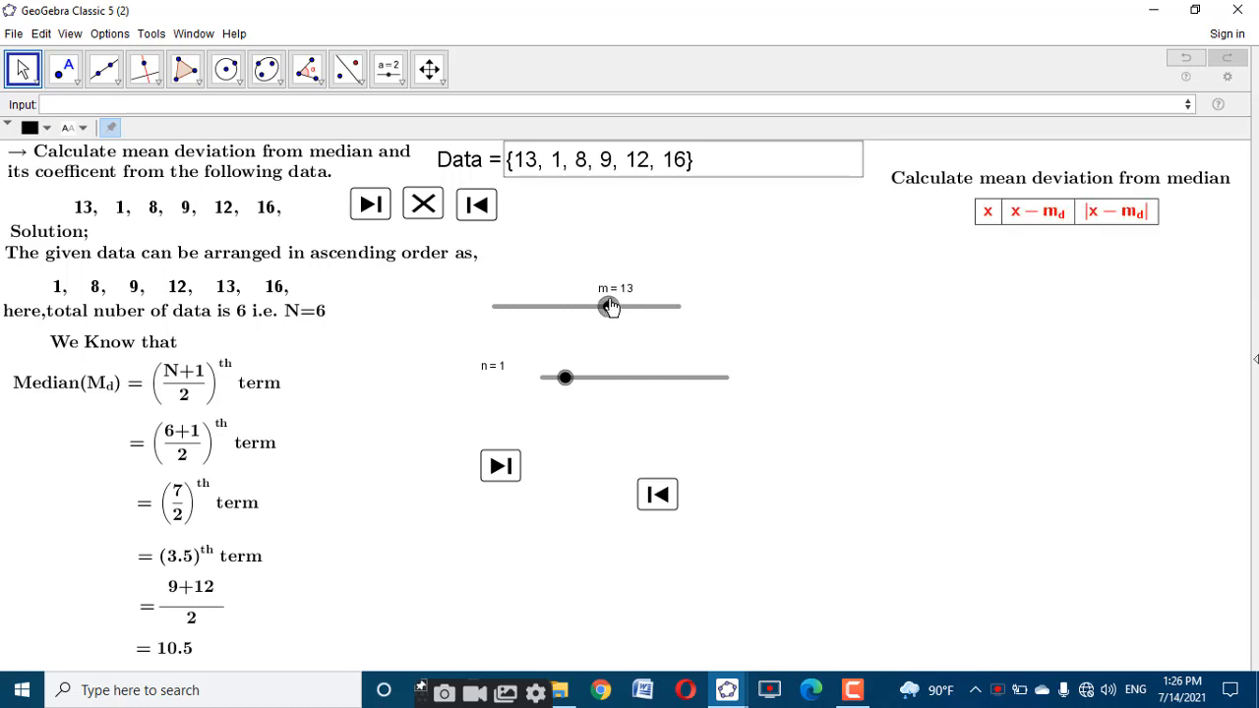
drag(562, 379, 542, 379)
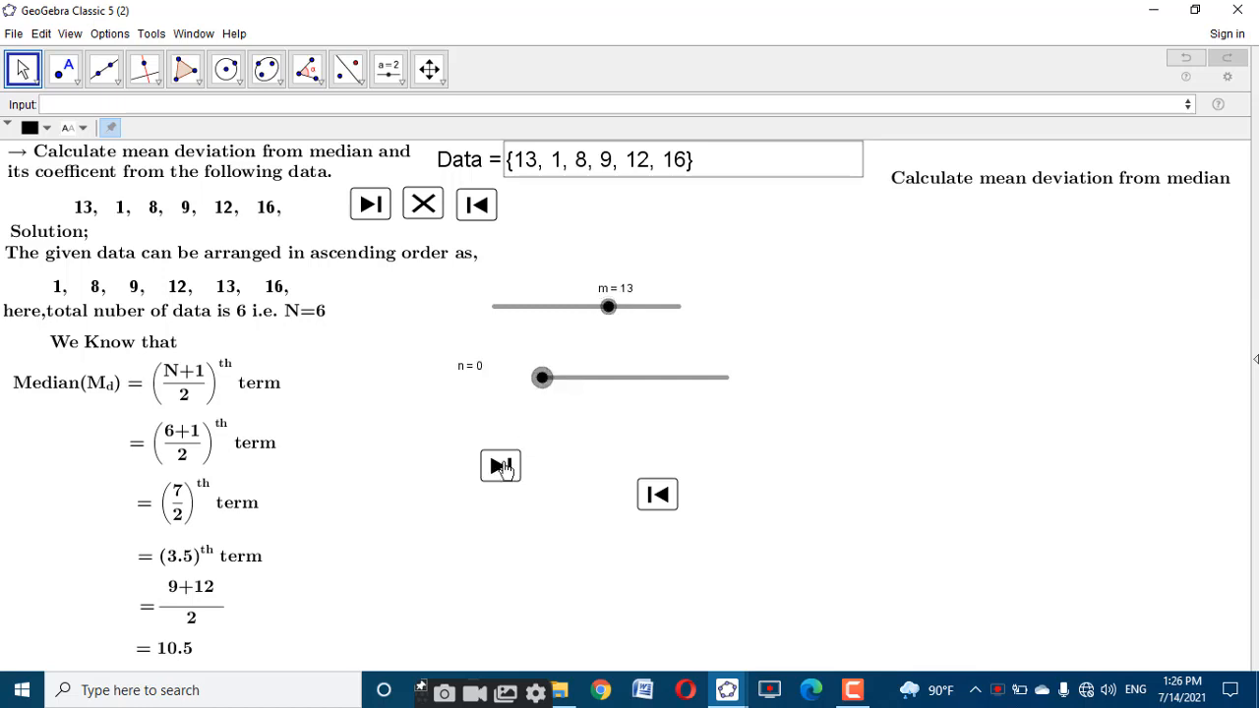
Reveal the full deviation table, and set button5's condition to show object so the button appears from m = 13
click(502, 467)
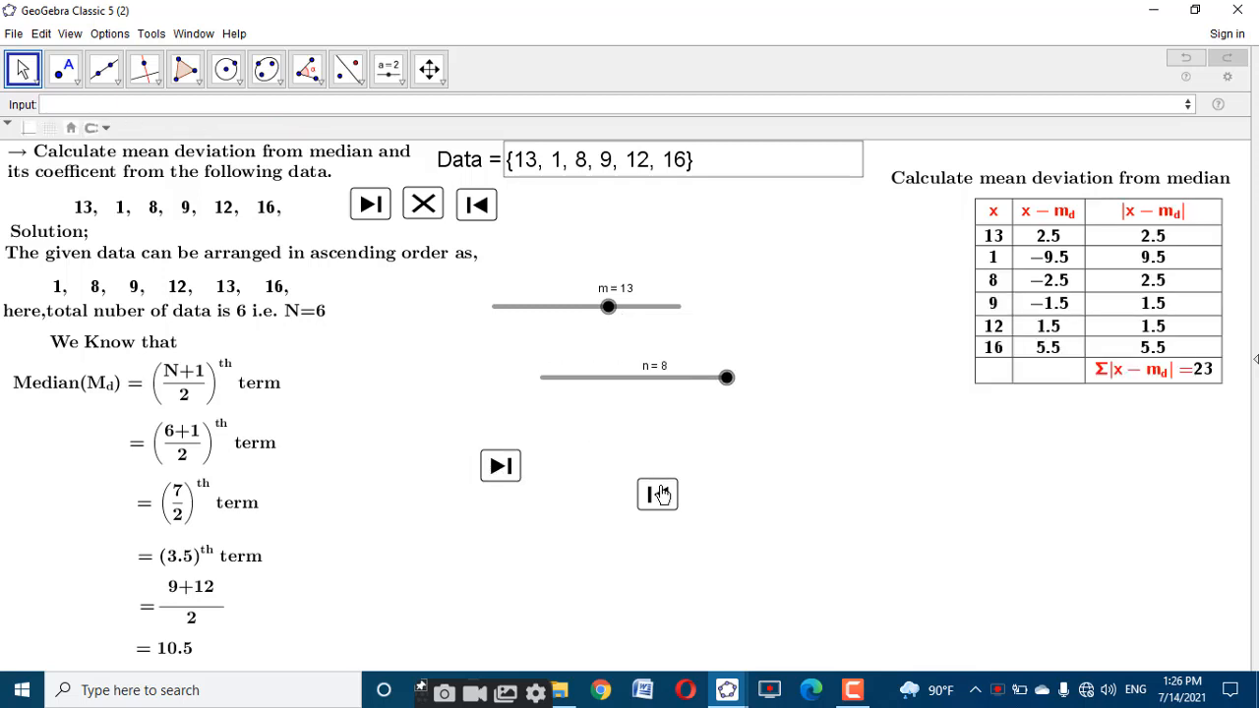
right_click(658, 494)
click(804, 666)
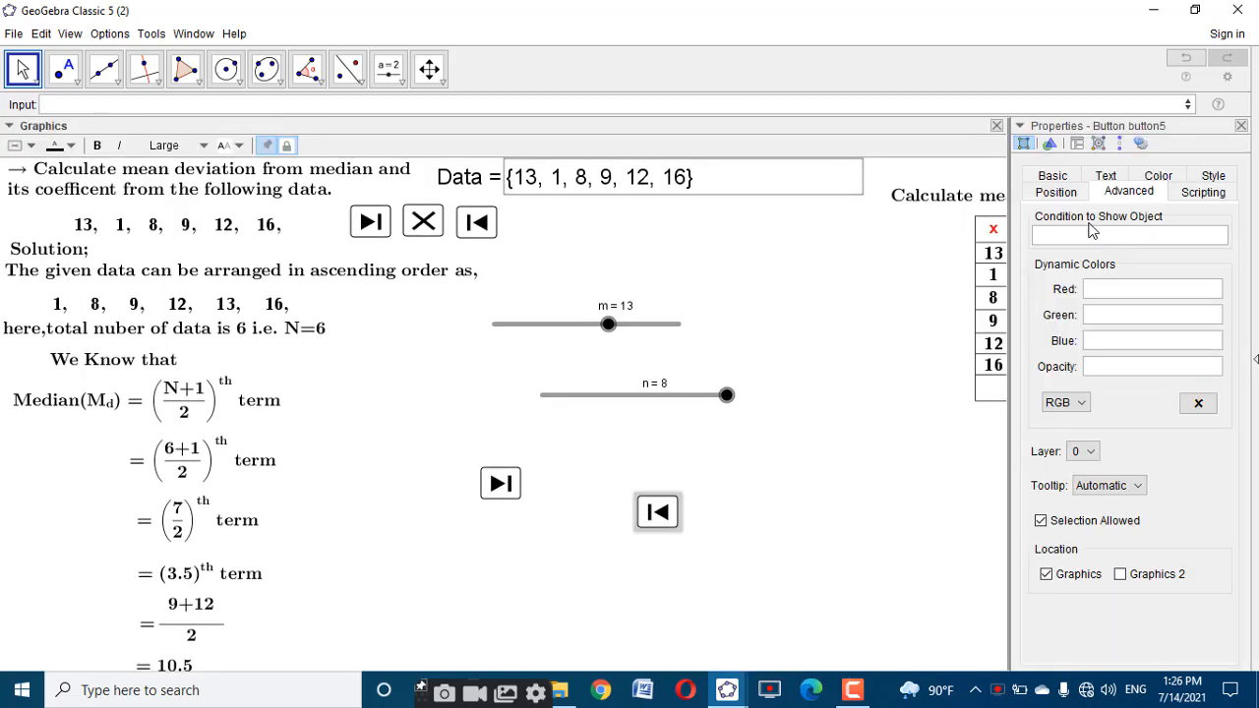
click(1091, 233)
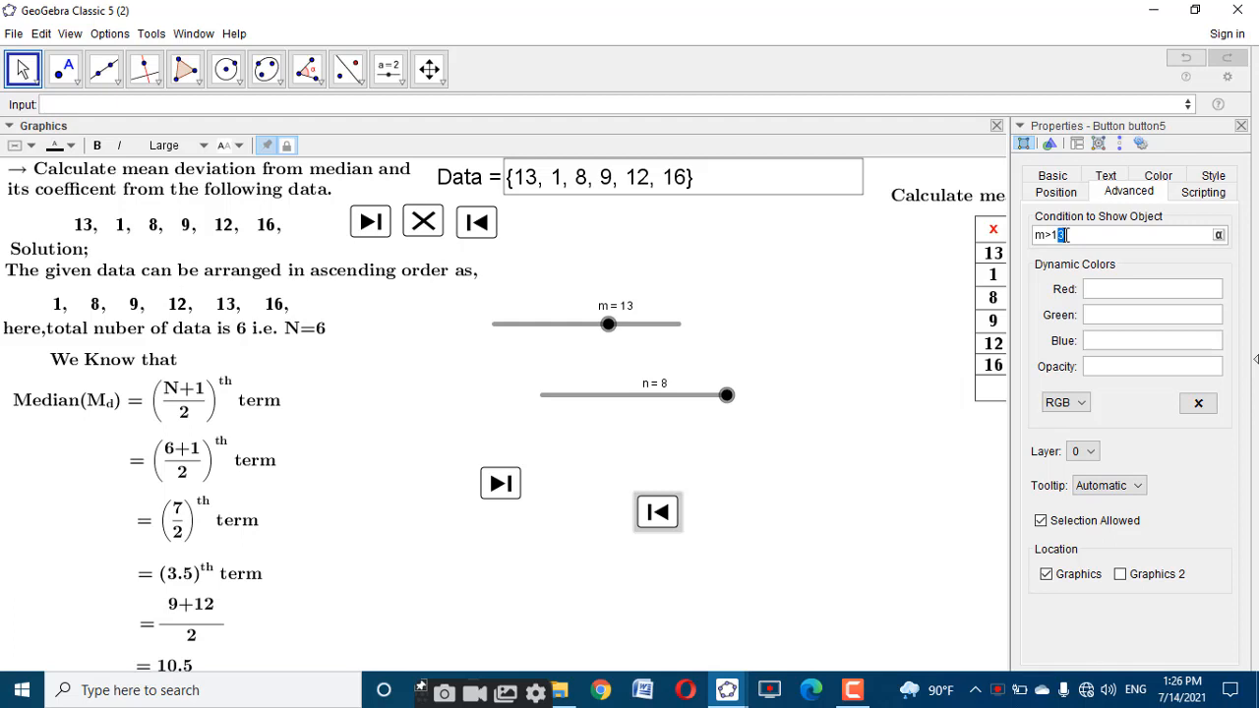
click(1241, 127)
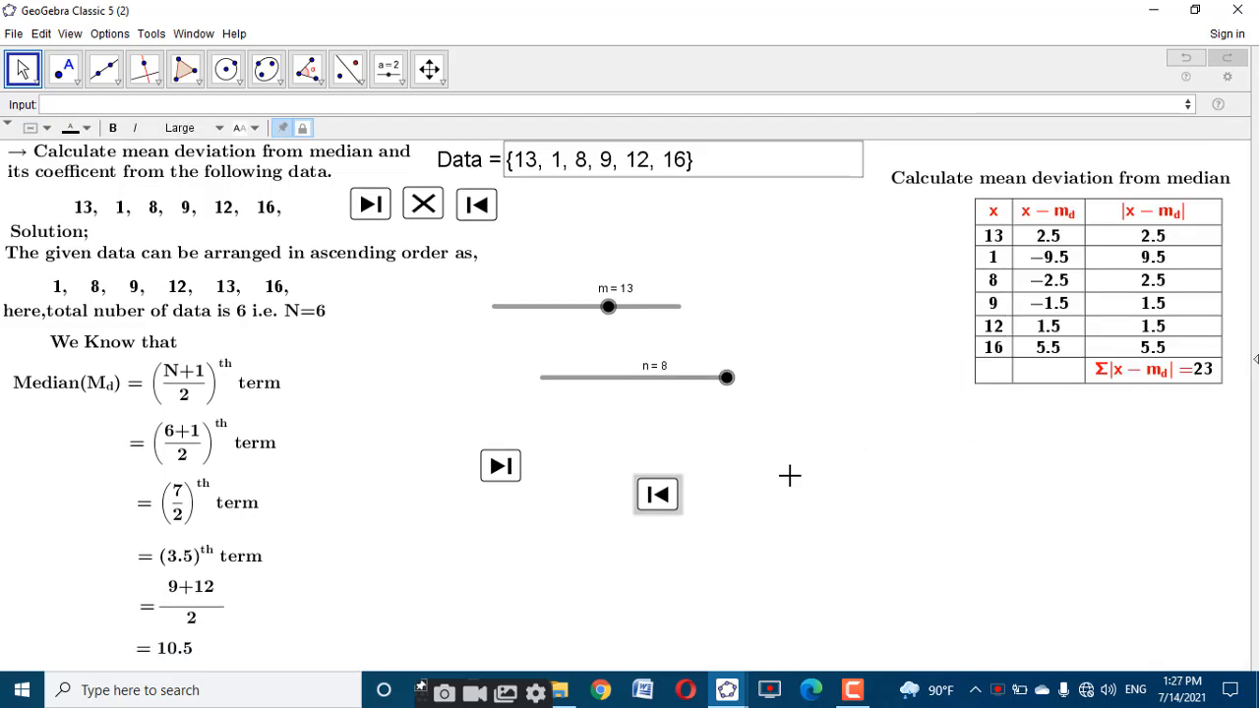
Unfix button5 and button4 and place them side by side just before the "Calculate mean deviation from median" heading
right_click(678, 506)
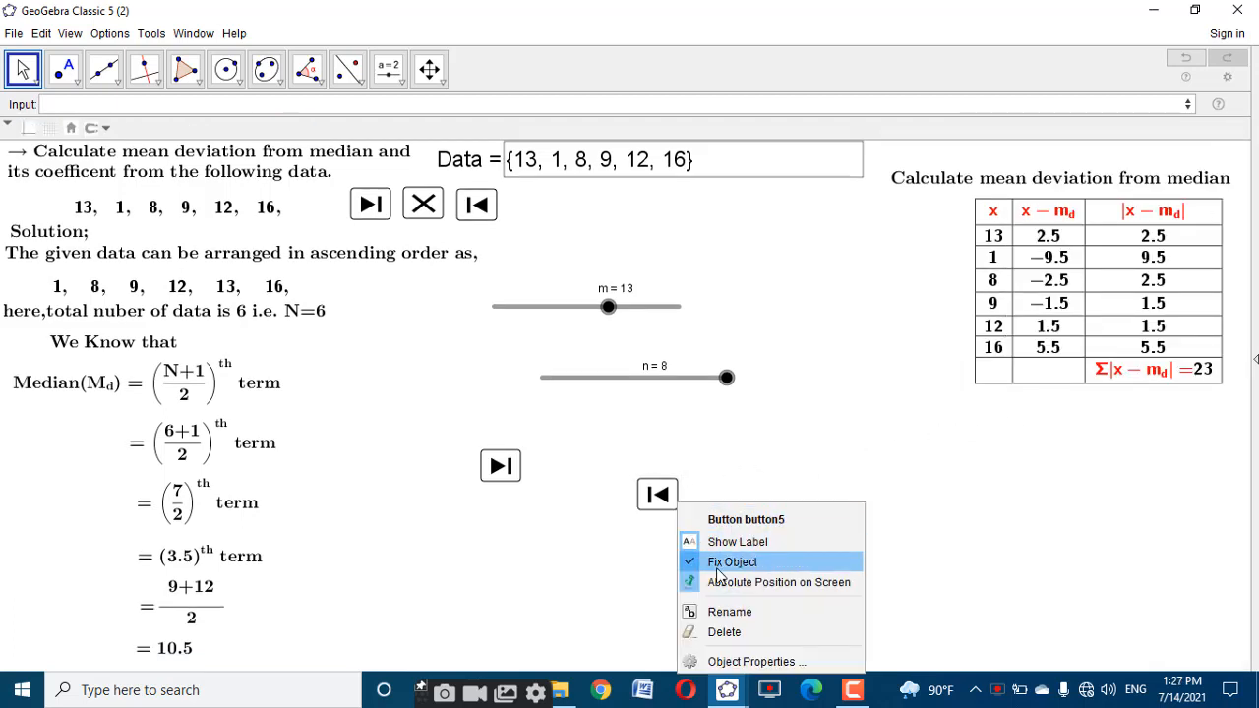
click(694, 560)
drag(677, 484, 844, 187)
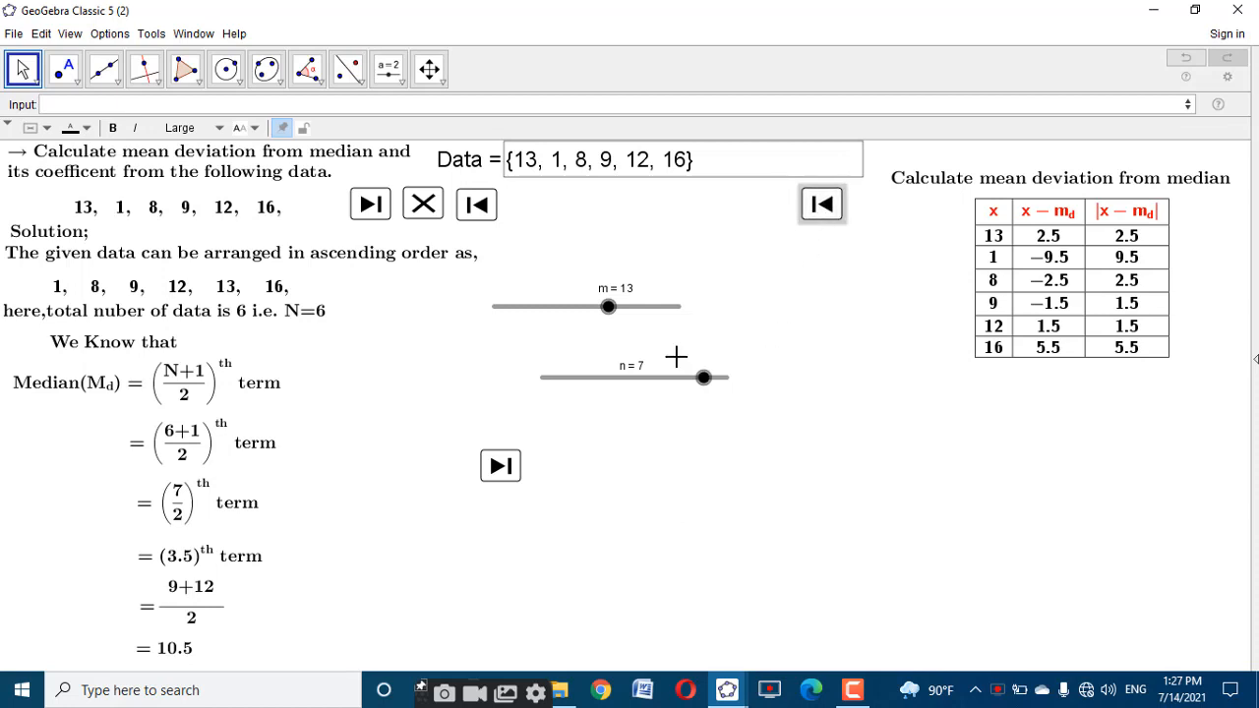
right_click(494, 473)
click(536, 523)
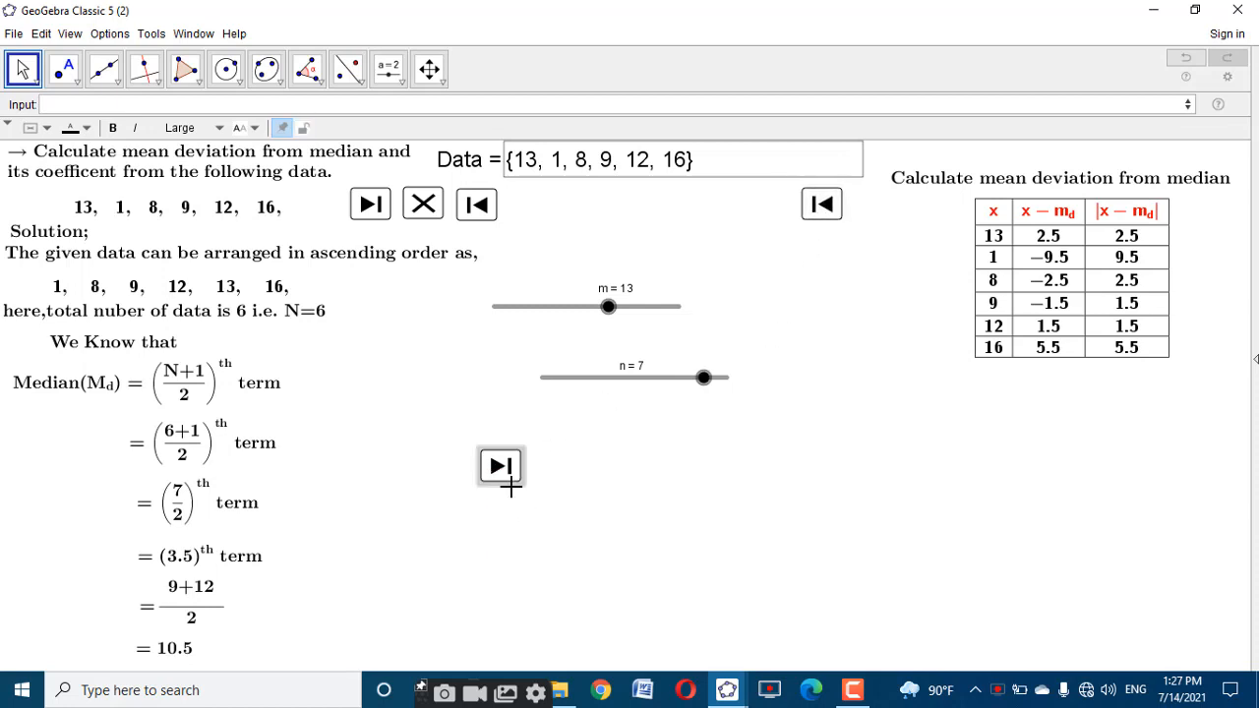
drag(501, 470, 795, 200)
Hide the sliders m and n from the worksheet
right_click(607, 307)
click(640, 332)
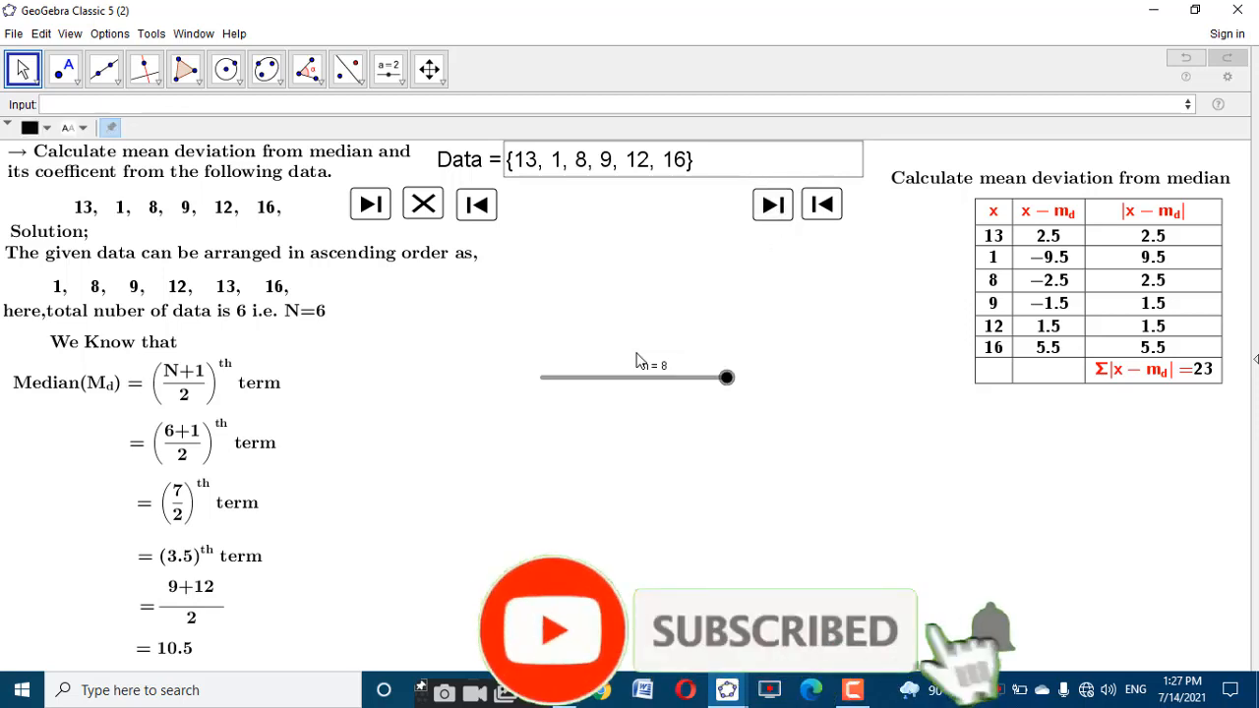
right_click(657, 382)
click(694, 411)
Reset the worksheet with its X button and step forward through the median solution up to the "Calculate mean deviation from median" heading
click(423, 205)
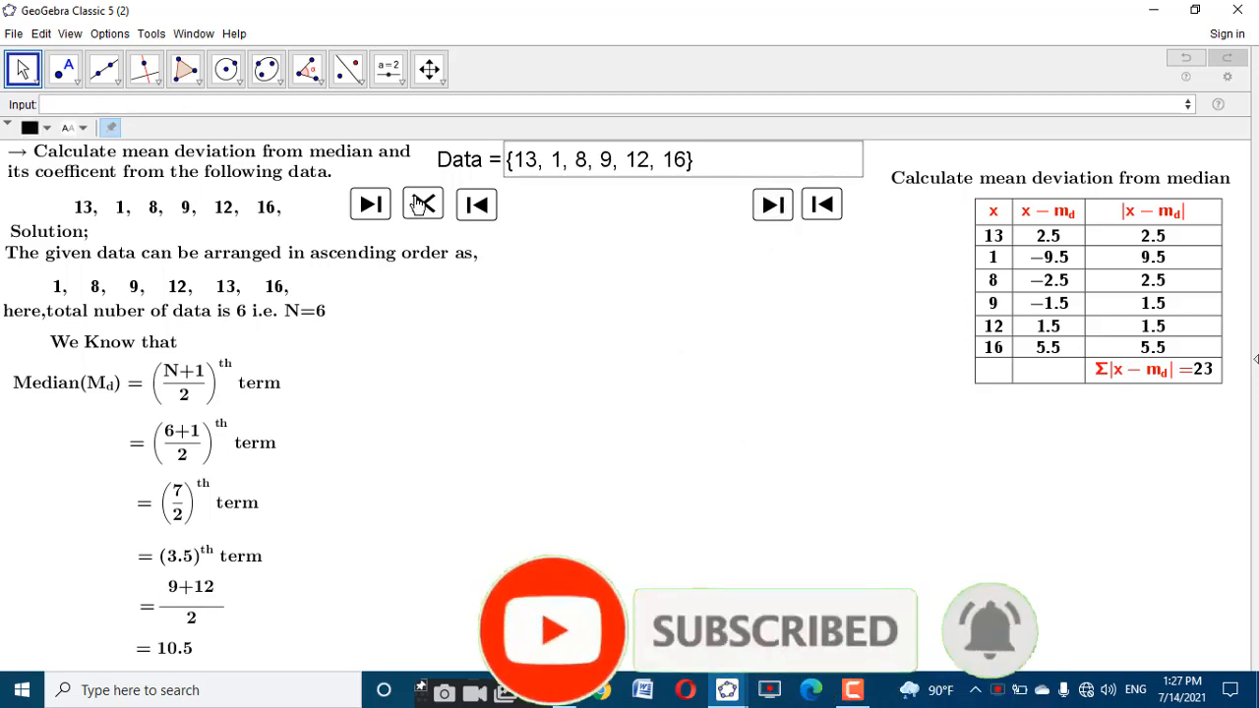
click(368, 204)
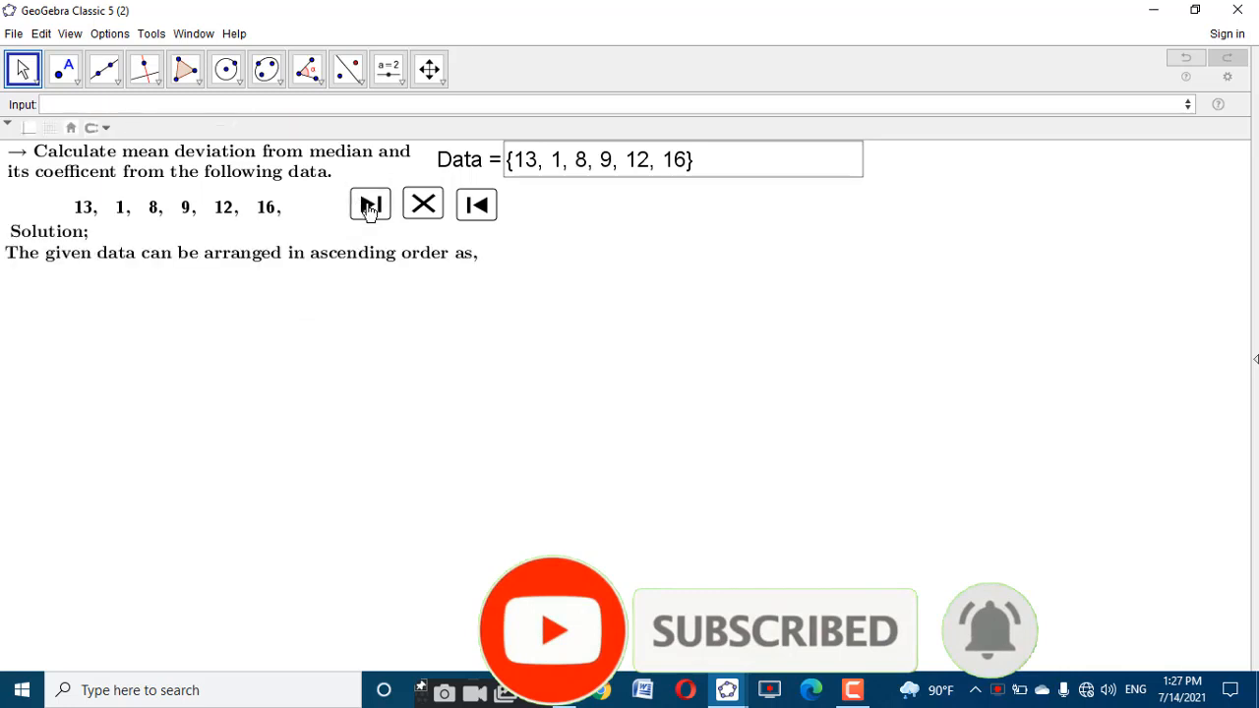
click(368, 204)
click(367, 204)
click(368, 203)
click(367, 204)
click(368, 203)
click(367, 203)
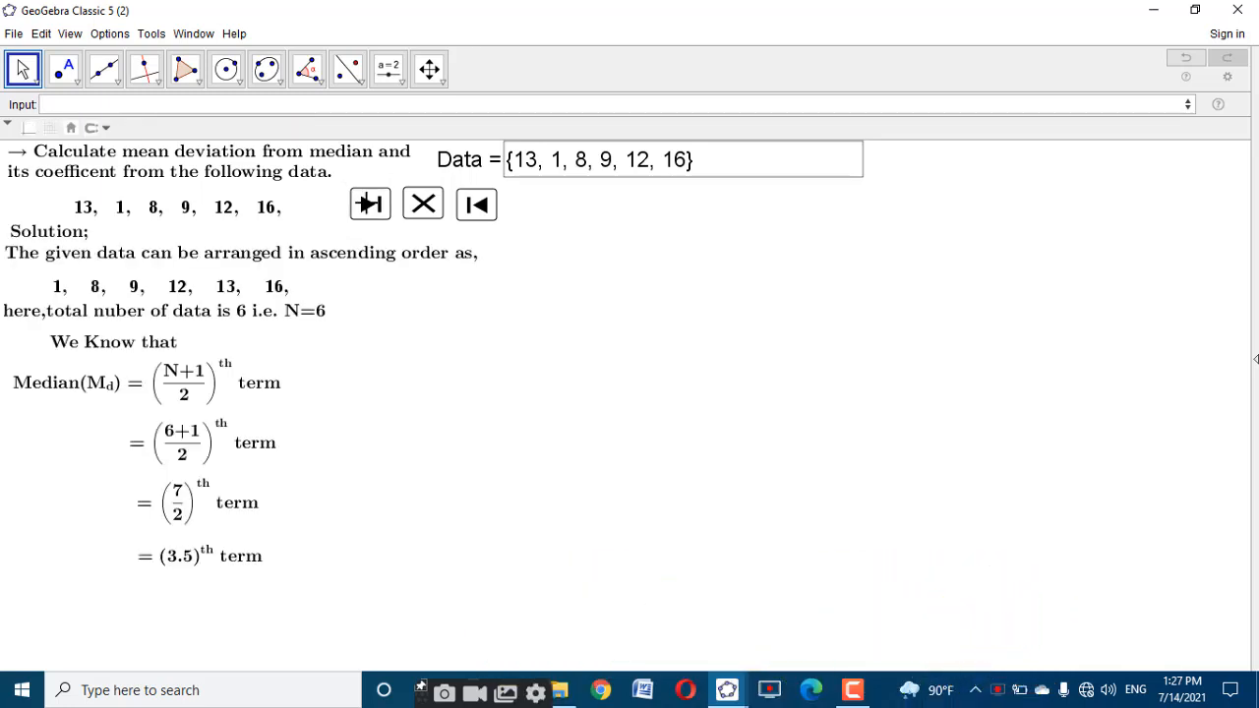
click(368, 204)
click(368, 204)
click(368, 204)
click(373, 204)
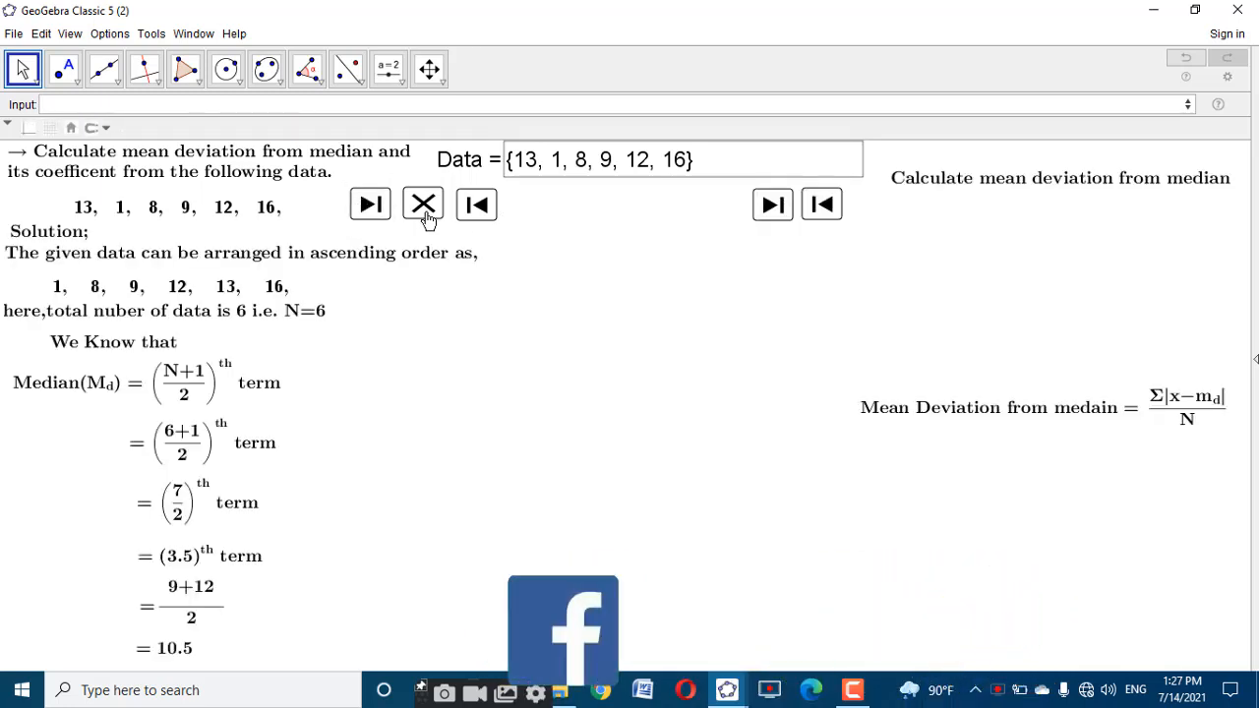
Reveal the deviation table row by row down to the Σ|x − md| row with its own forward button
click(773, 205)
click(773, 204)
click(773, 205)
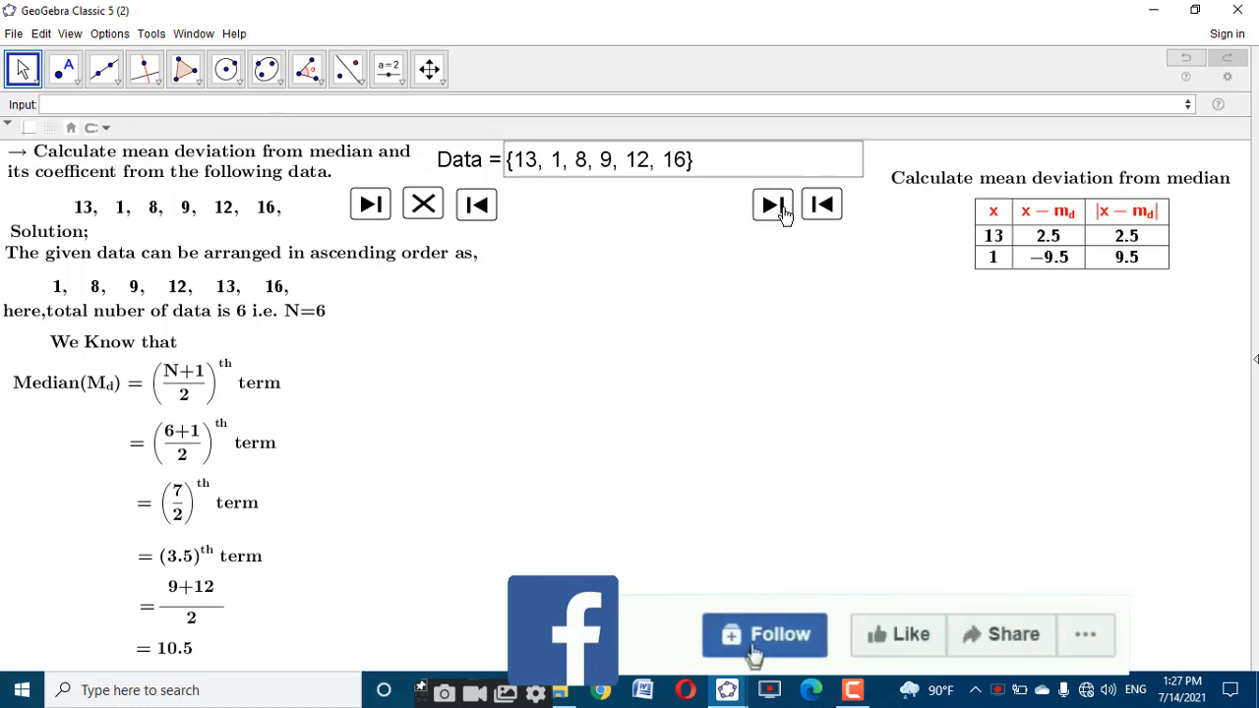
click(773, 204)
click(772, 204)
click(773, 205)
click(773, 205)
click(773, 204)
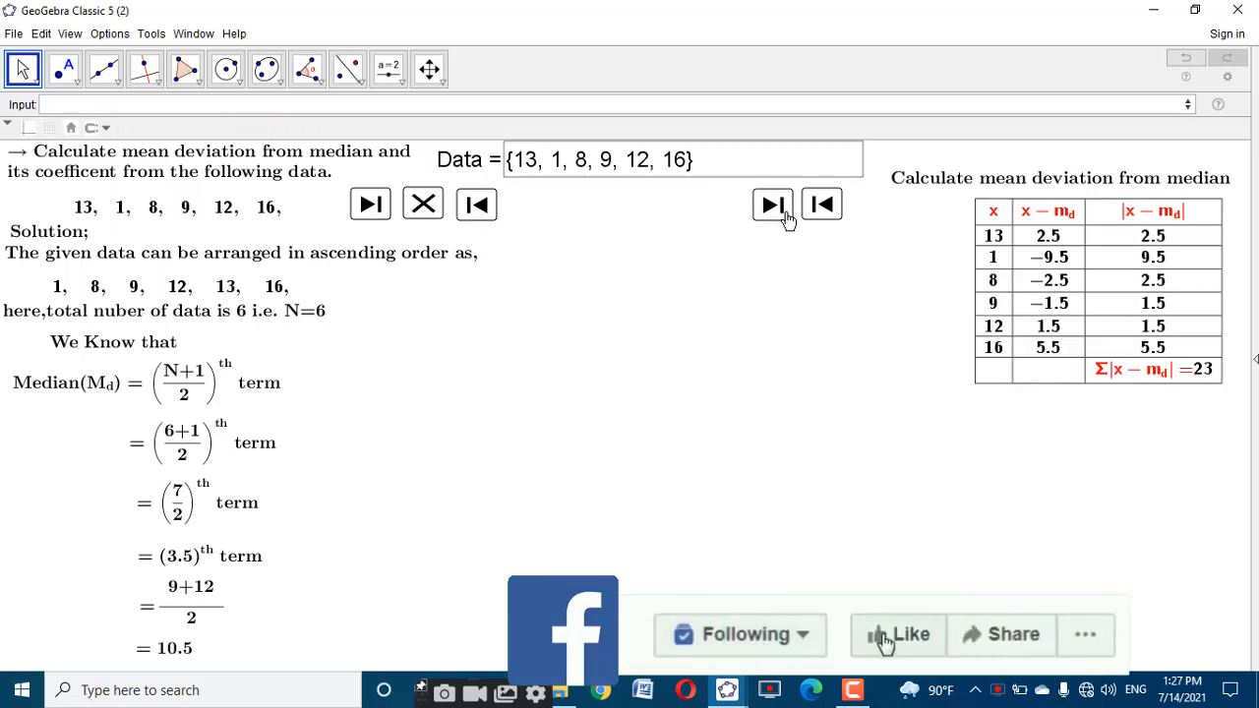
Step forward through the mean deviation and coefficient lines to the final percentage
click(371, 203)
click(370, 203)
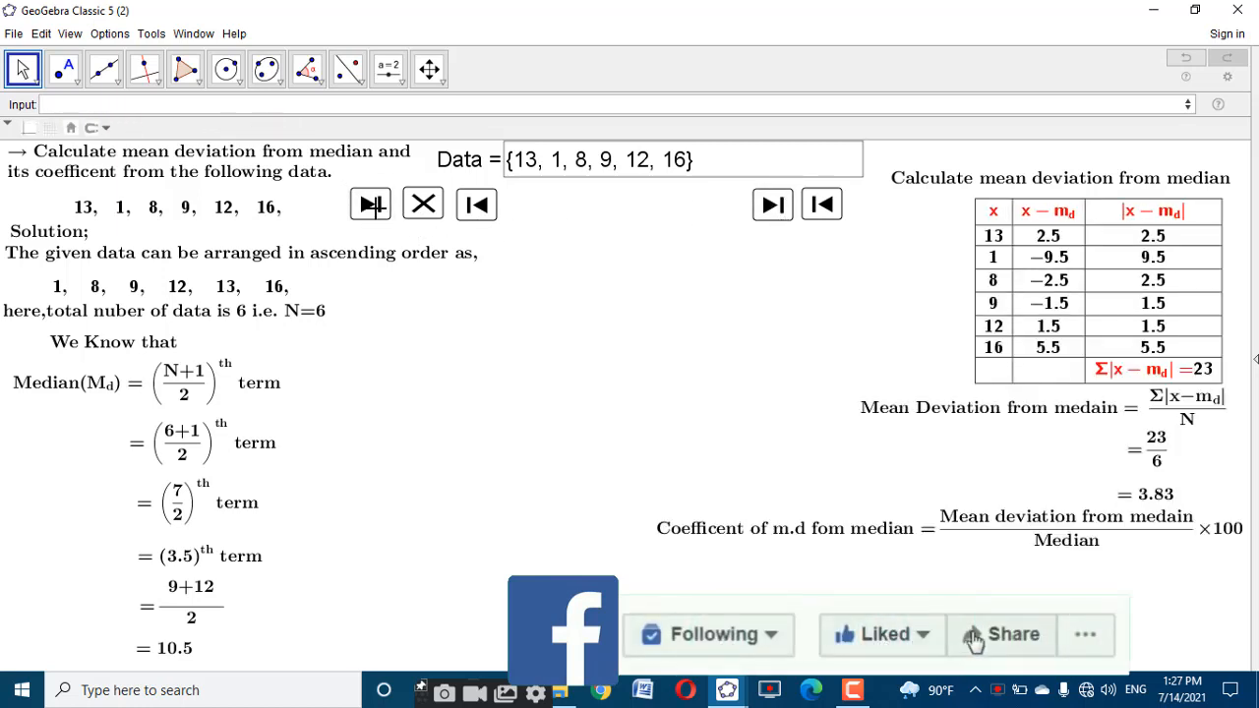
click(370, 203)
click(371, 203)
click(370, 203)
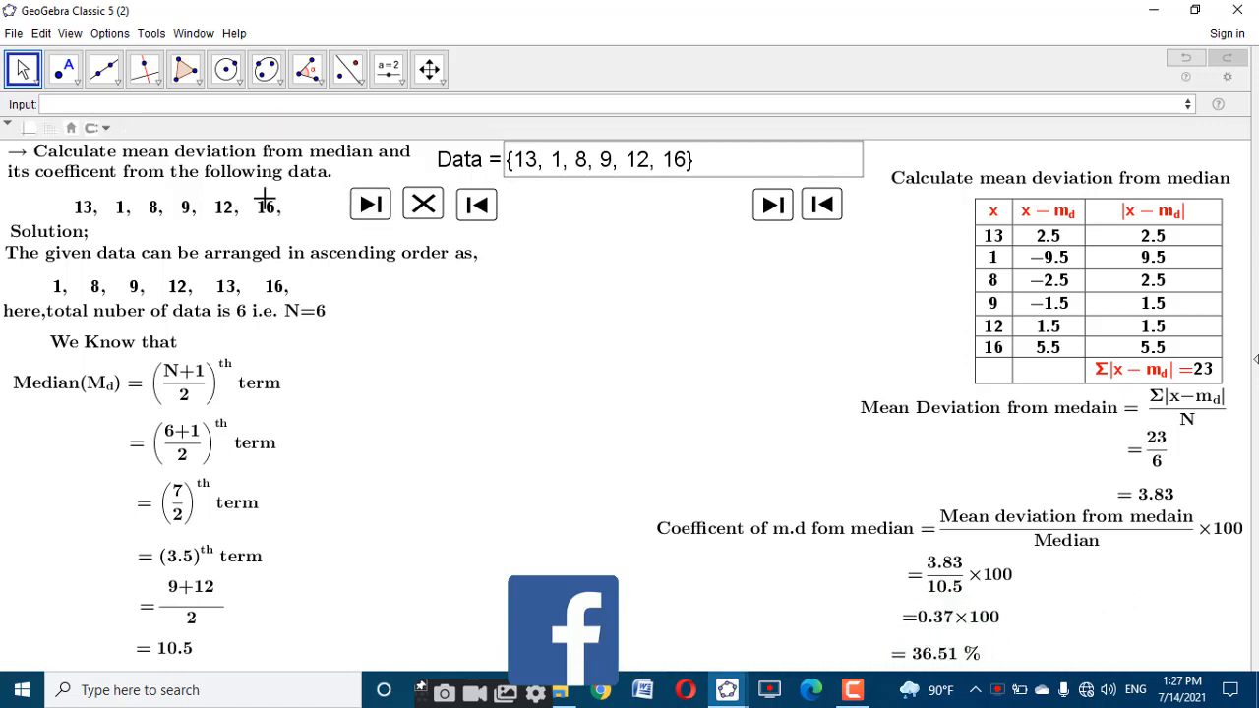
Hide the input bar and realign the three coefficient calculation lines further right beneath the coefficient formula
click(70, 33)
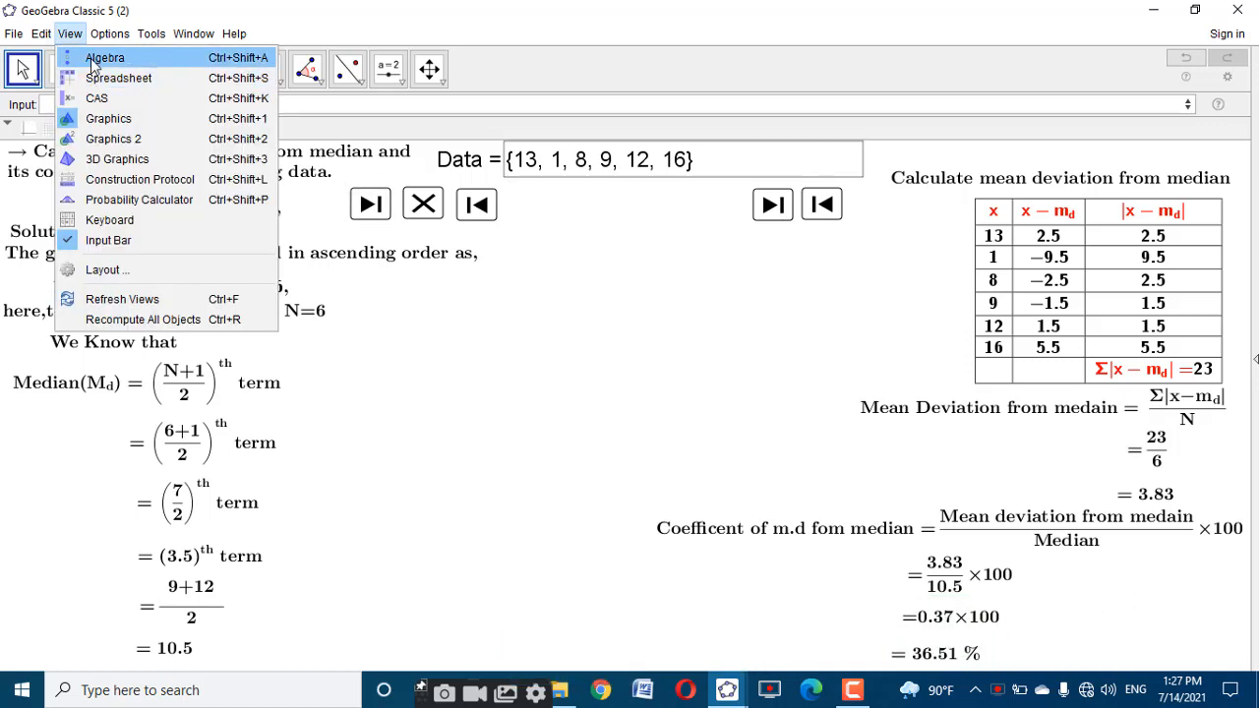
click(149, 378)
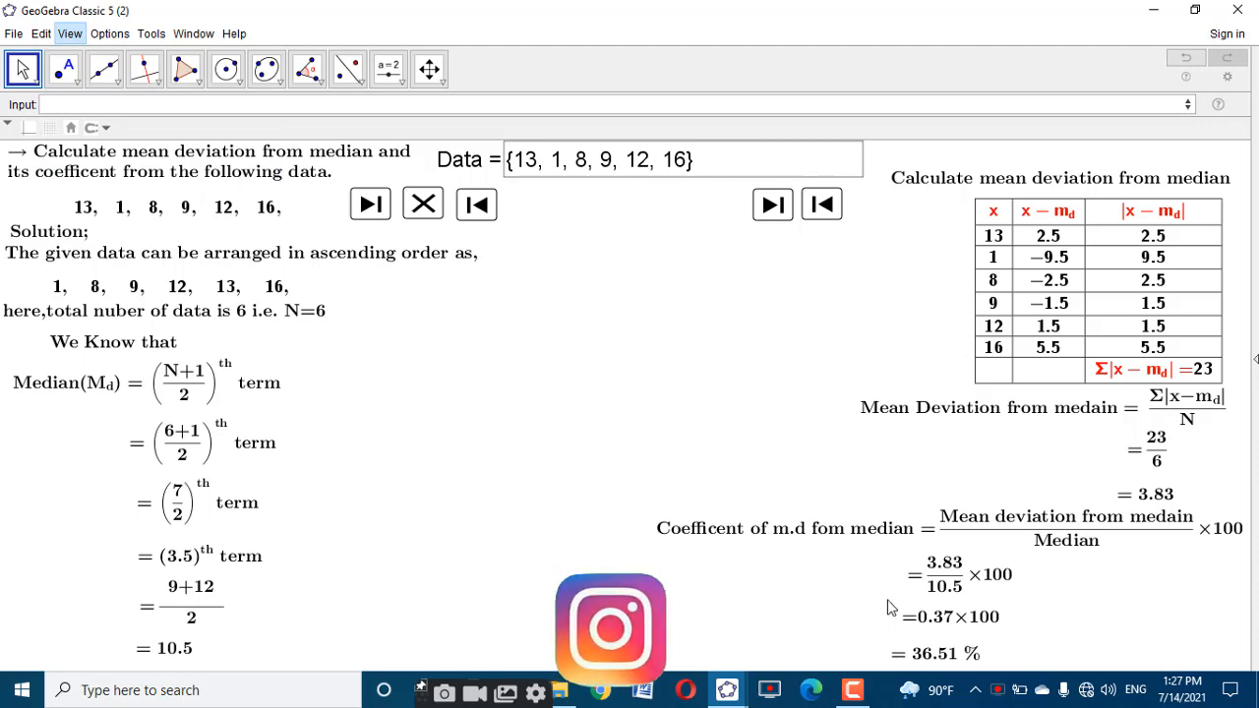
drag(915, 611, 958, 617)
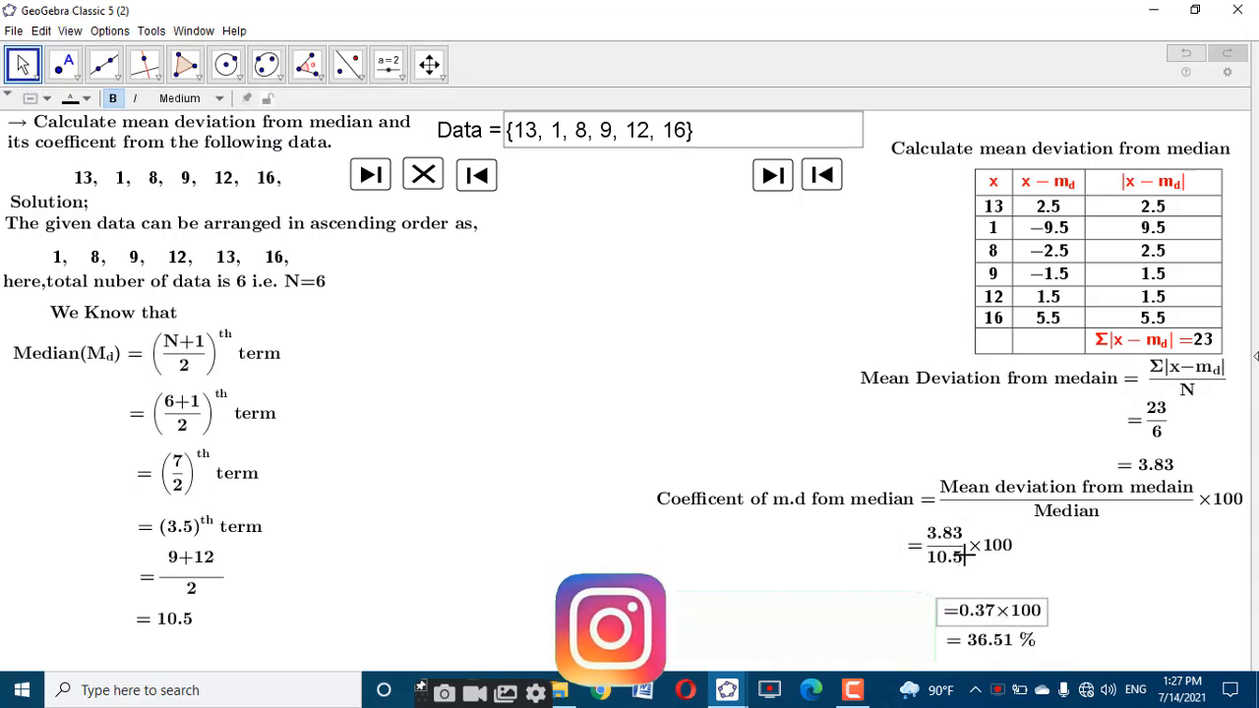
drag(966, 556, 989, 575)
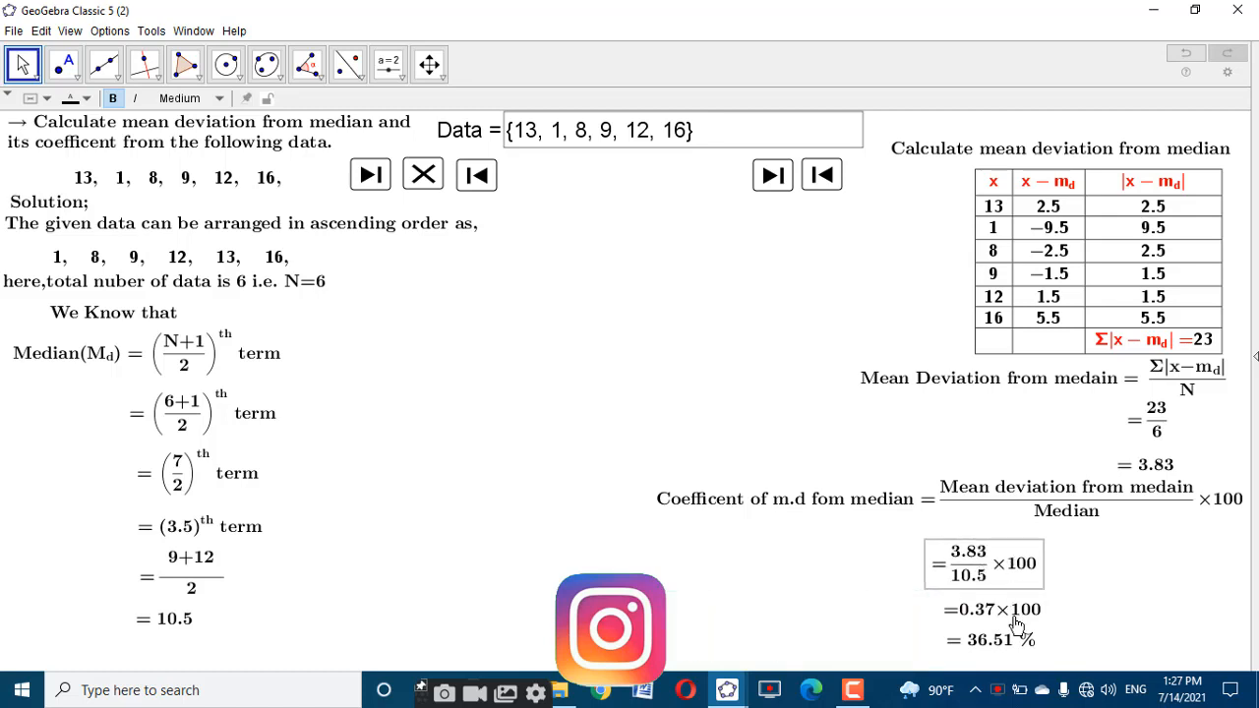
drag(1013, 621, 989, 644)
Shorten the list in the Data input box to {13, 1, 8, 9}
click(650, 223)
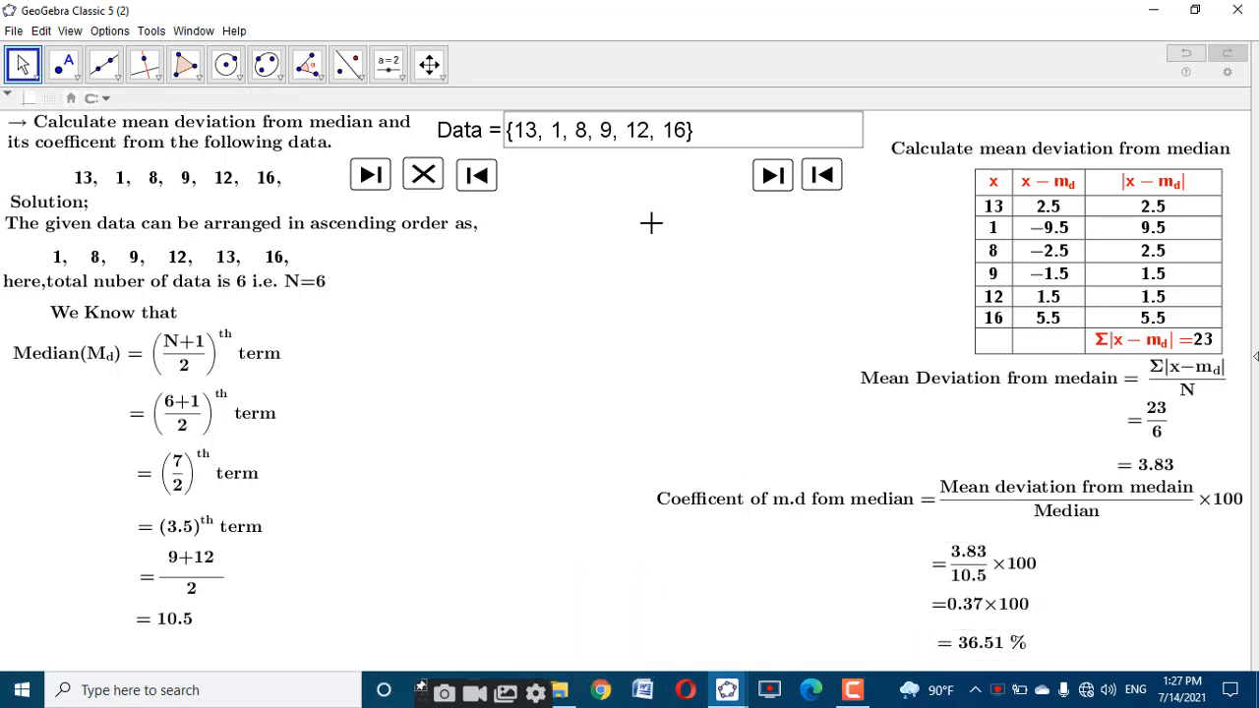
click(686, 130)
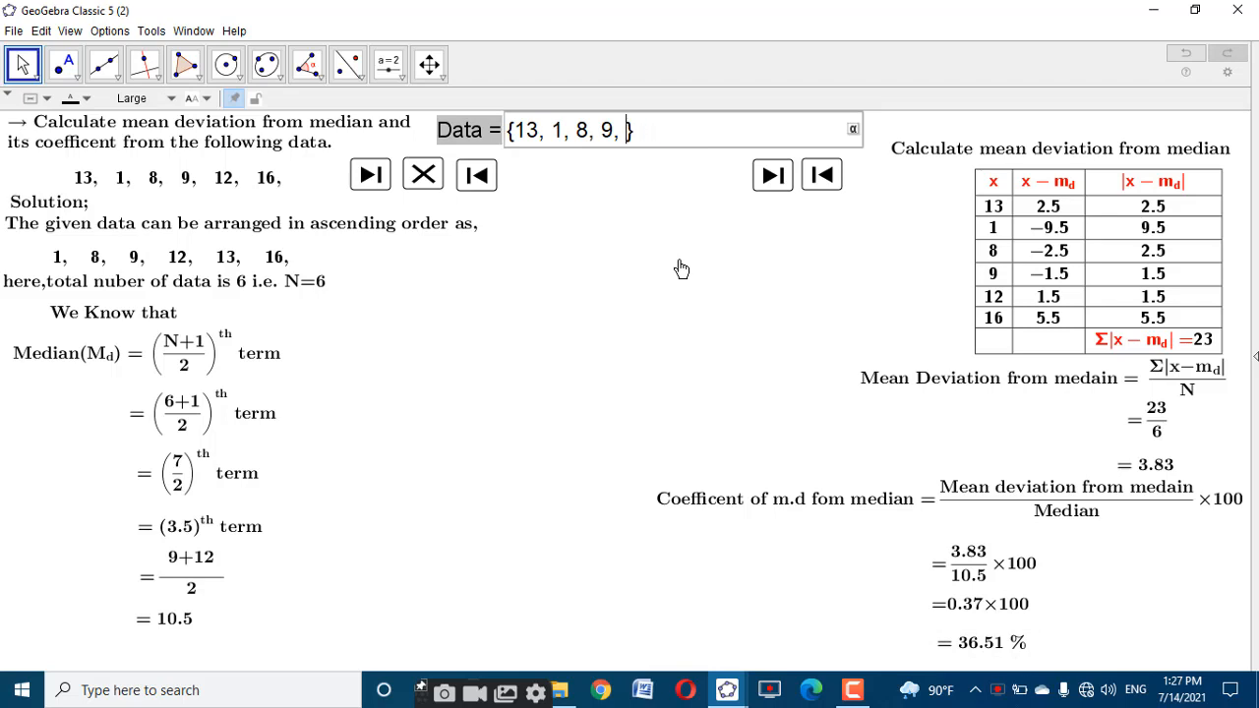
key(Return)
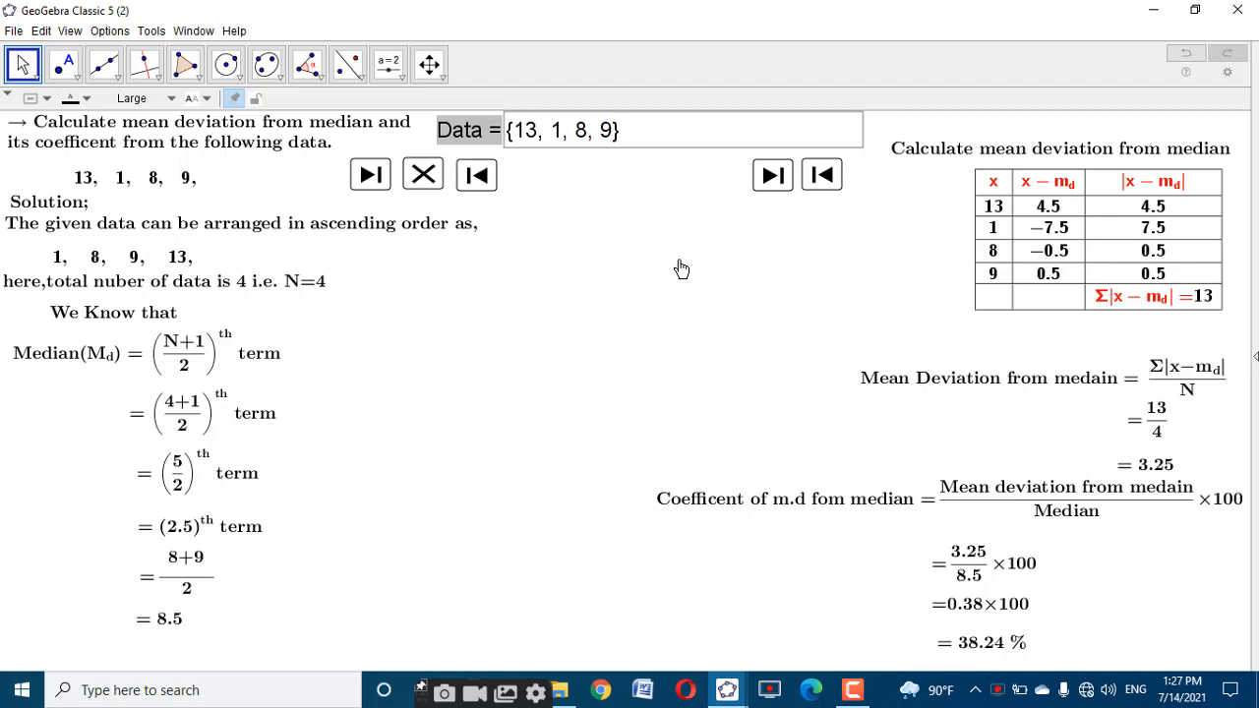
Give the Data input box an On Click script that sets n=0 and m=0
right_click(487, 135)
click(610, 308)
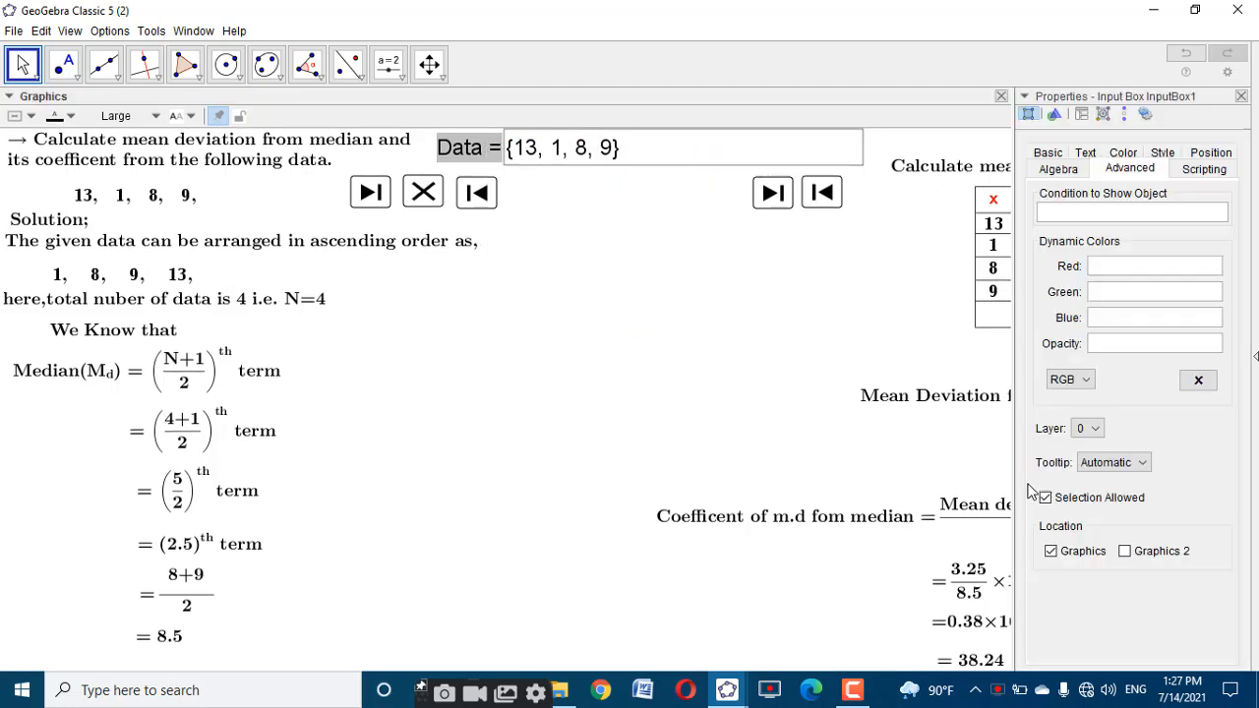
click(1206, 171)
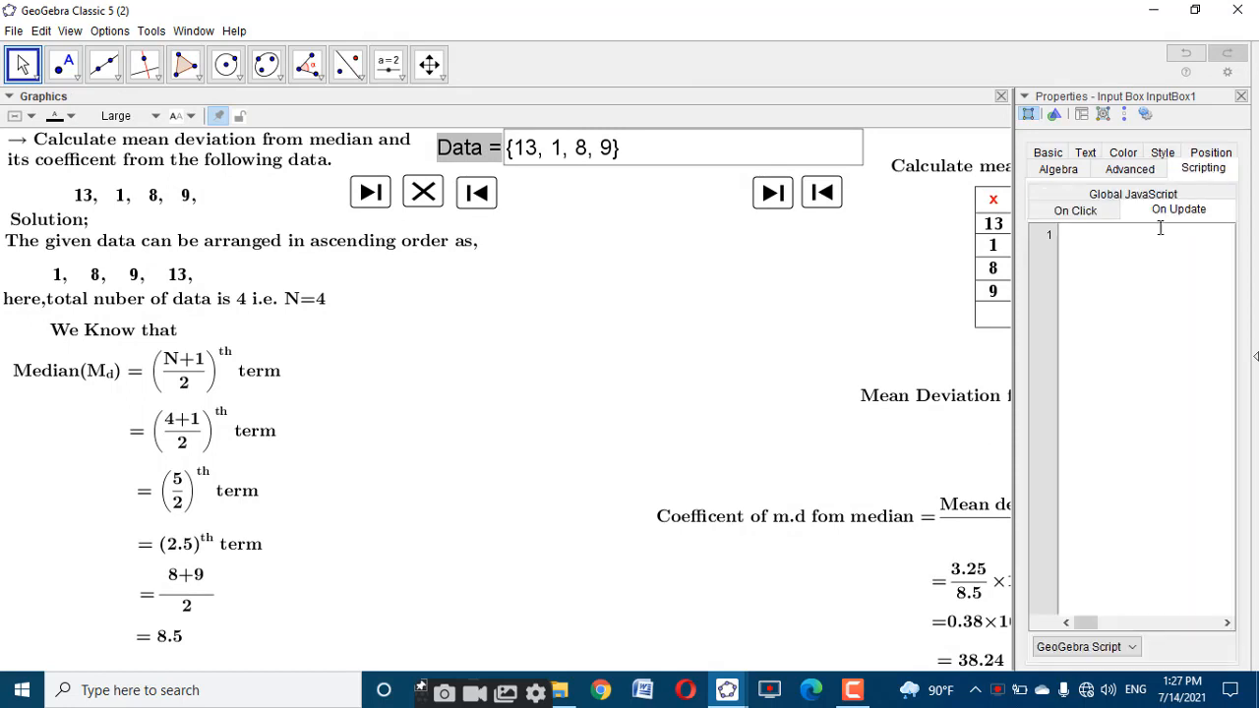
click(1082, 210)
click(1080, 194)
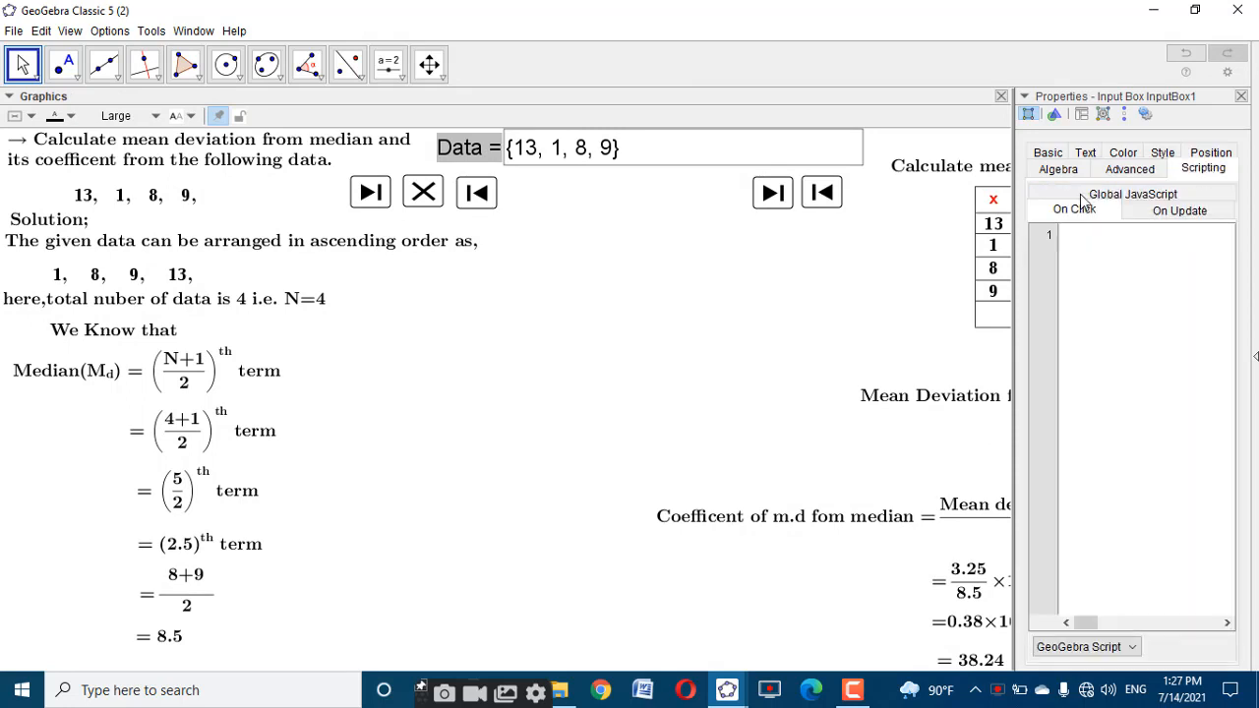
click(1065, 256)
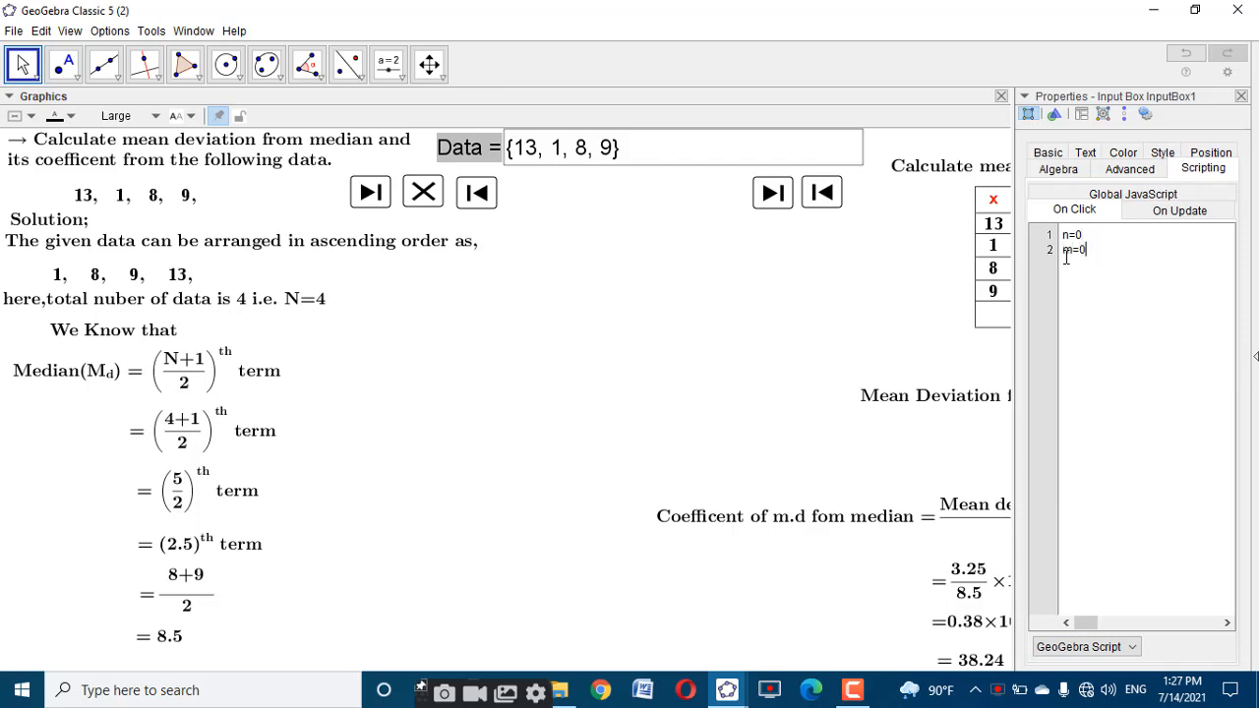
click(1242, 97)
Add 14 to the data list, making it {13, 1, 8, 9, 14}
click(669, 284)
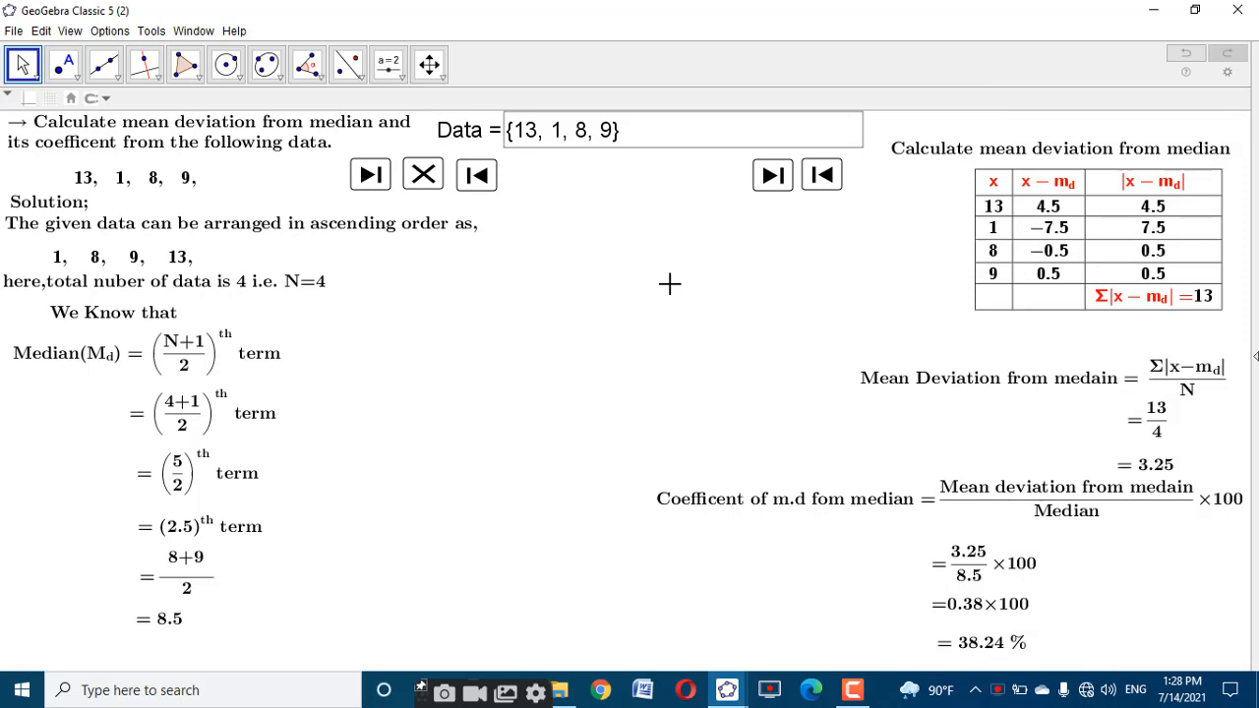
click(614, 134)
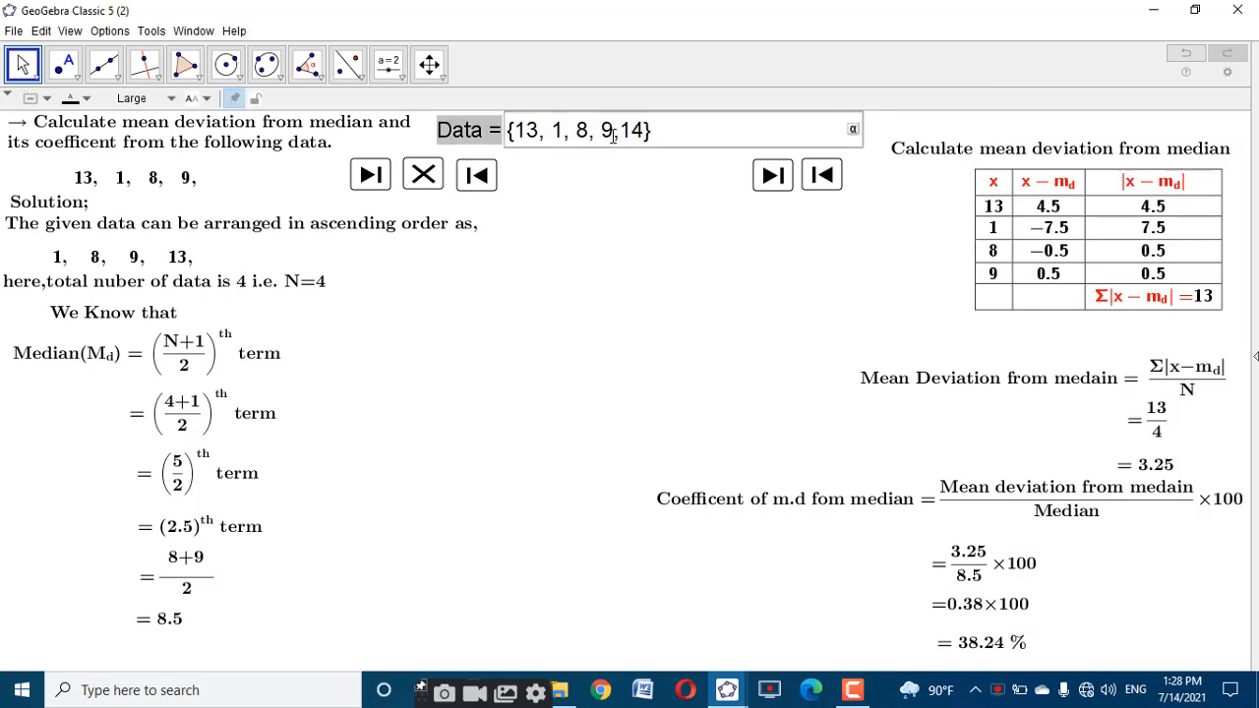
key(Return)
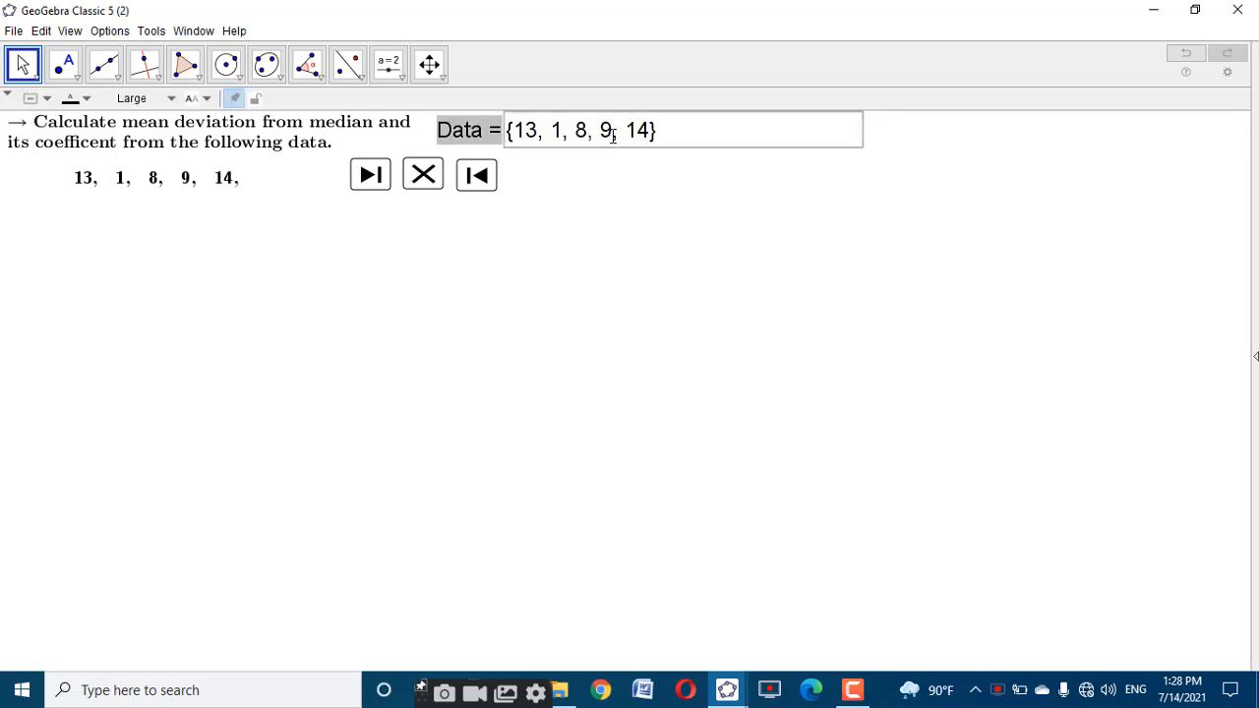
Step through the median solution for the new five-value data and reveal all rows of its deviation table
click(370, 177)
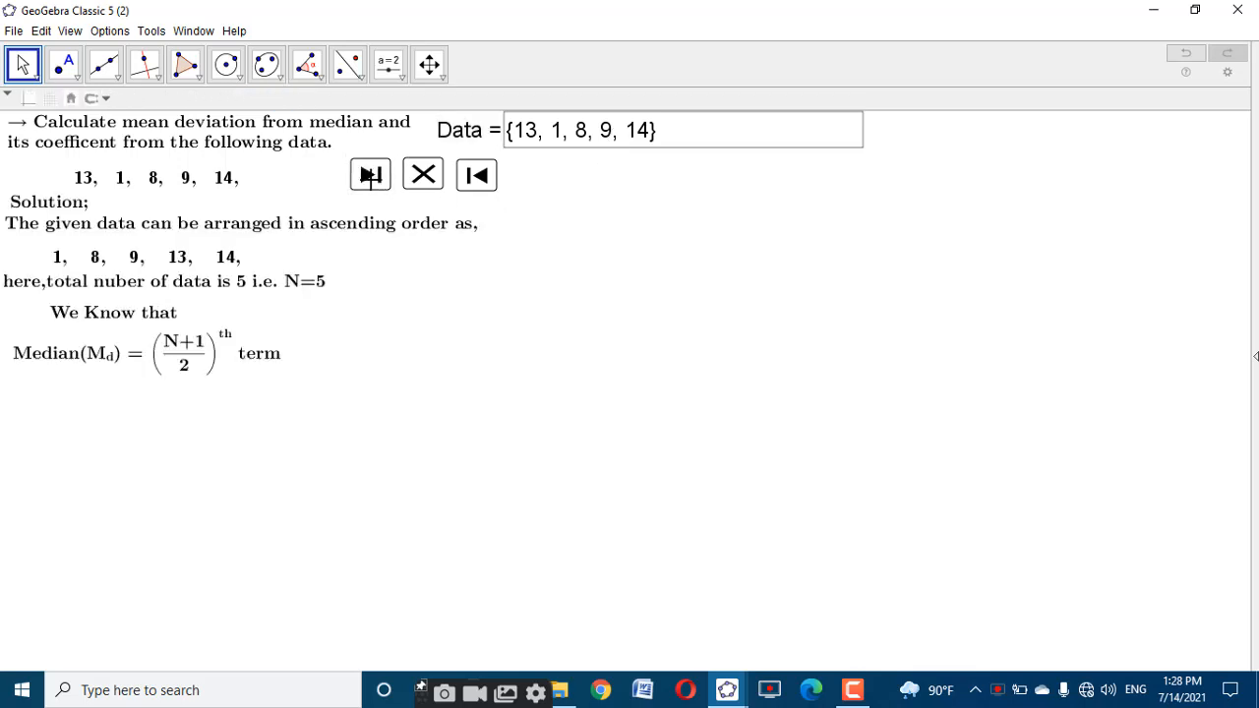
click(370, 177)
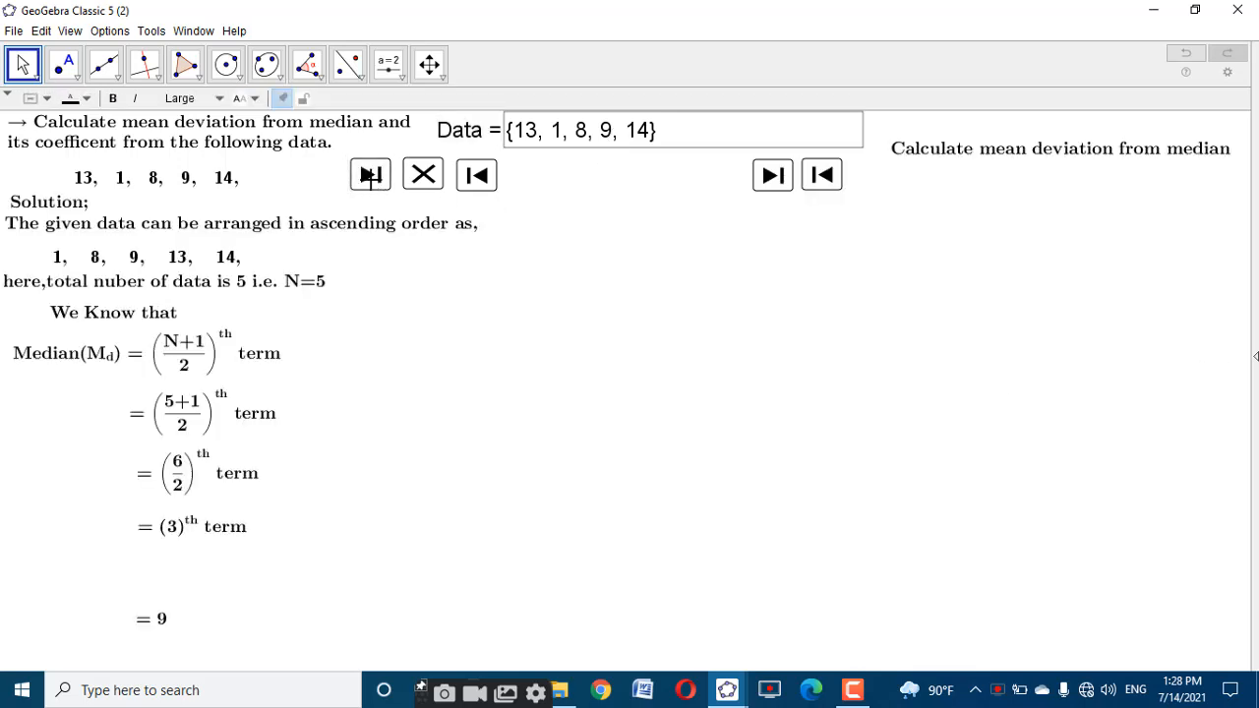
click(464, 187)
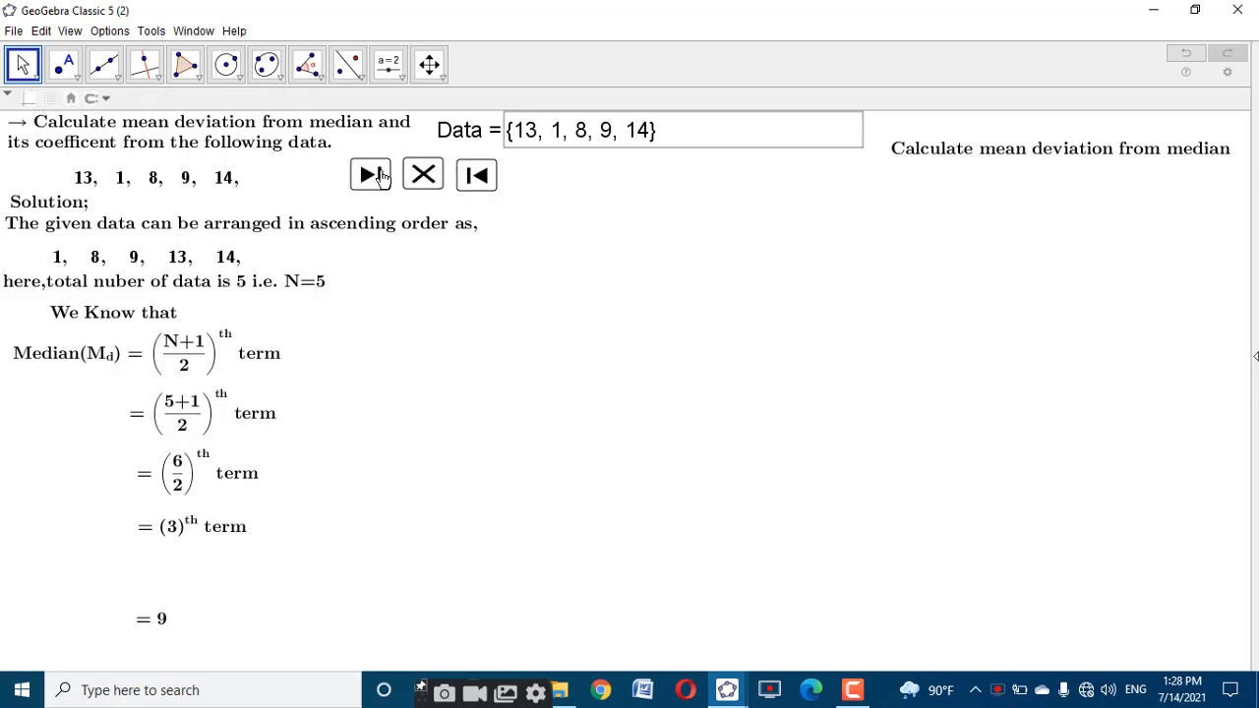
click(380, 174)
click(773, 177)
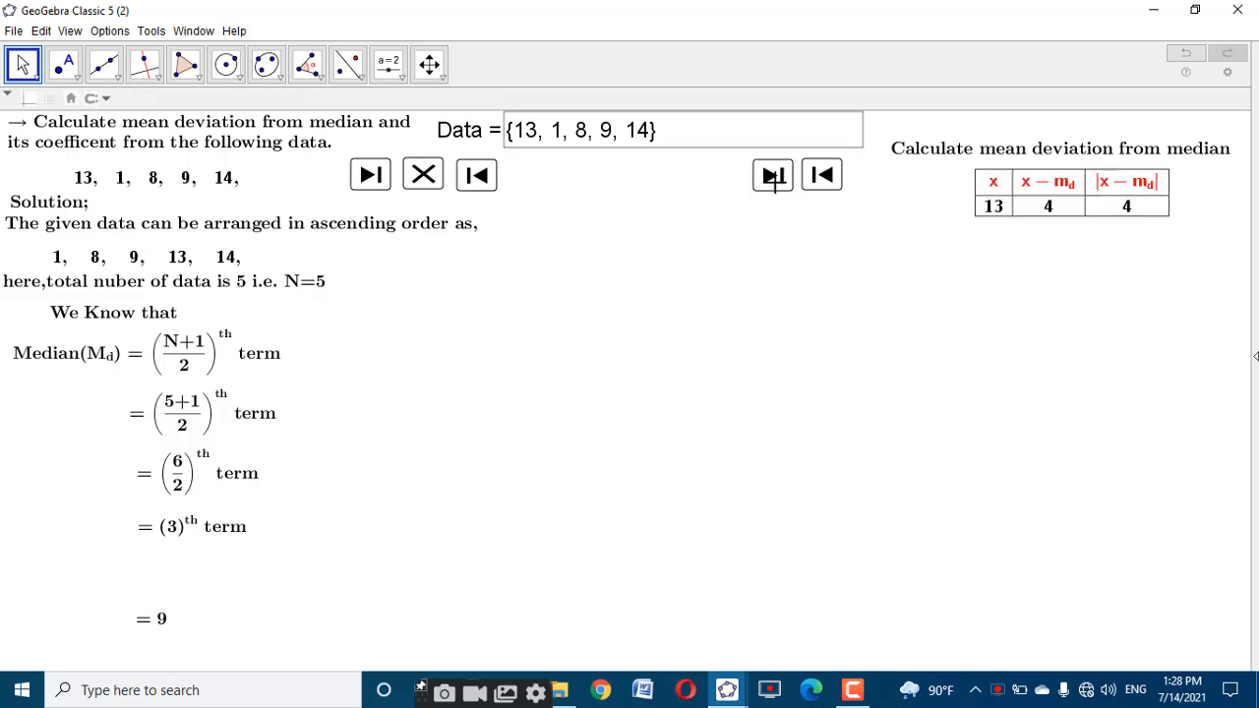
click(773, 177)
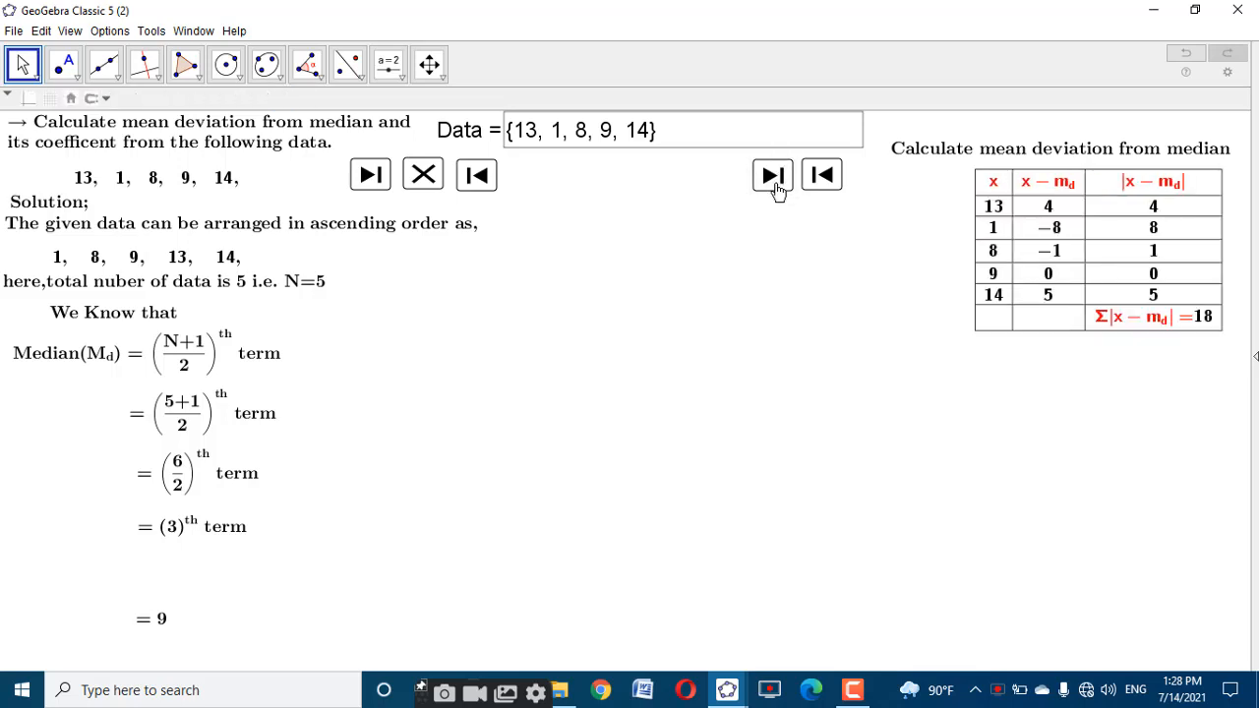
Reveal the remaining mean deviation and coefficient lines, and set the Graphics view's background color to light gray
click(383, 177)
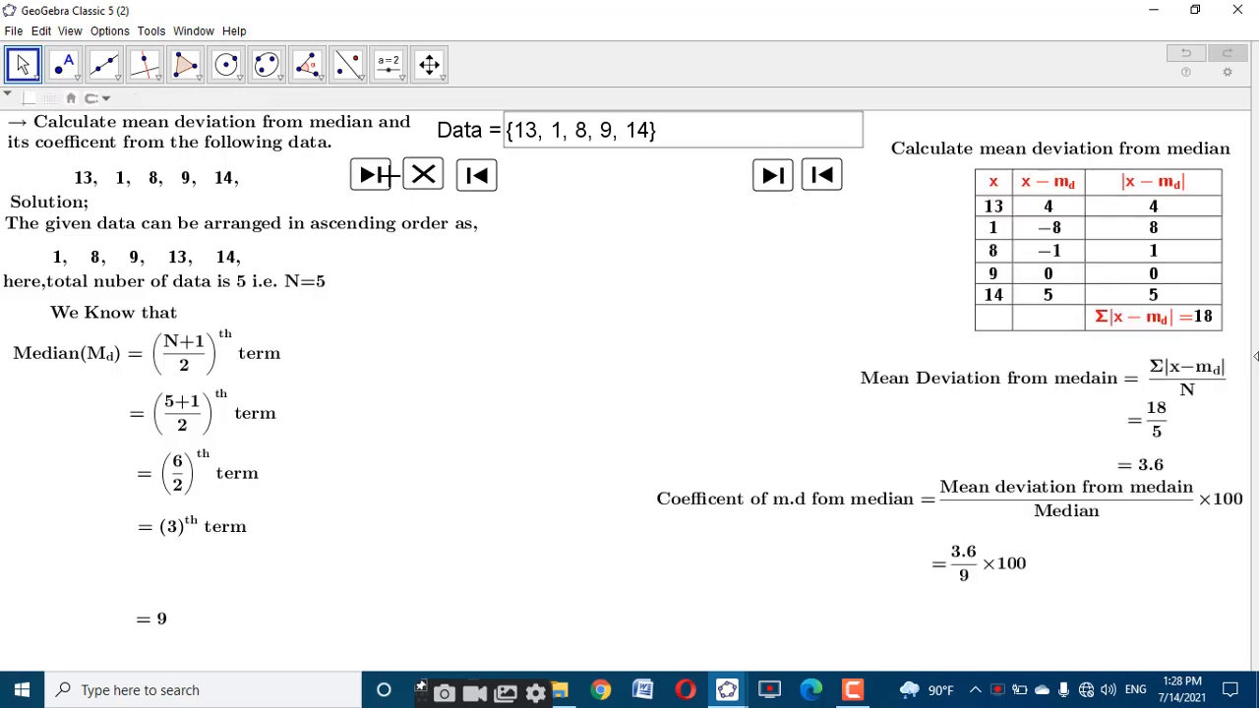
right_click(539, 302)
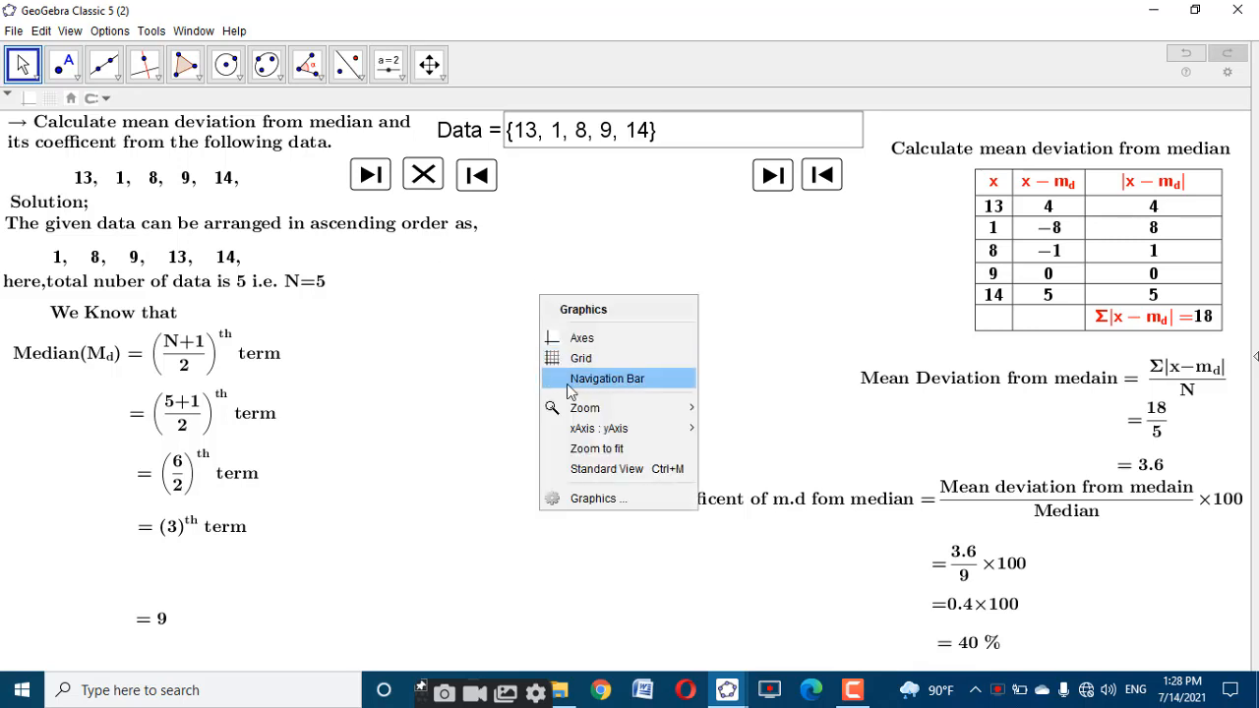
click(580, 498)
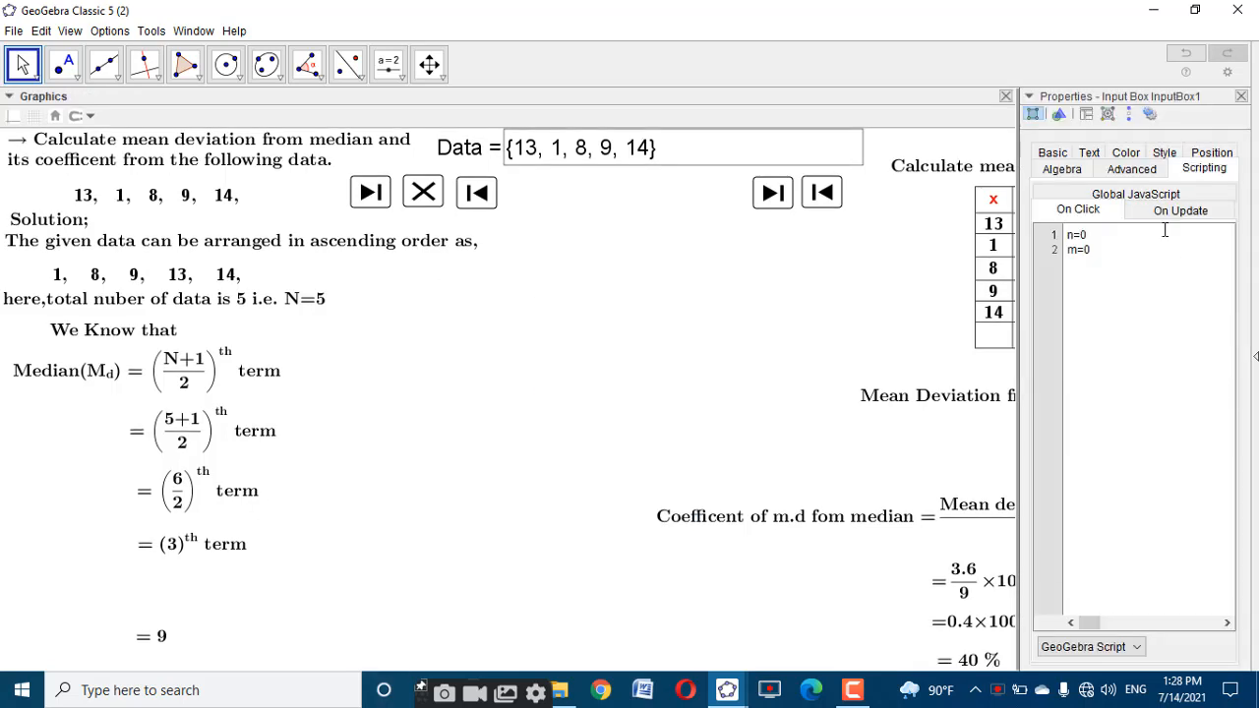
click(1060, 116)
click(1187, 546)
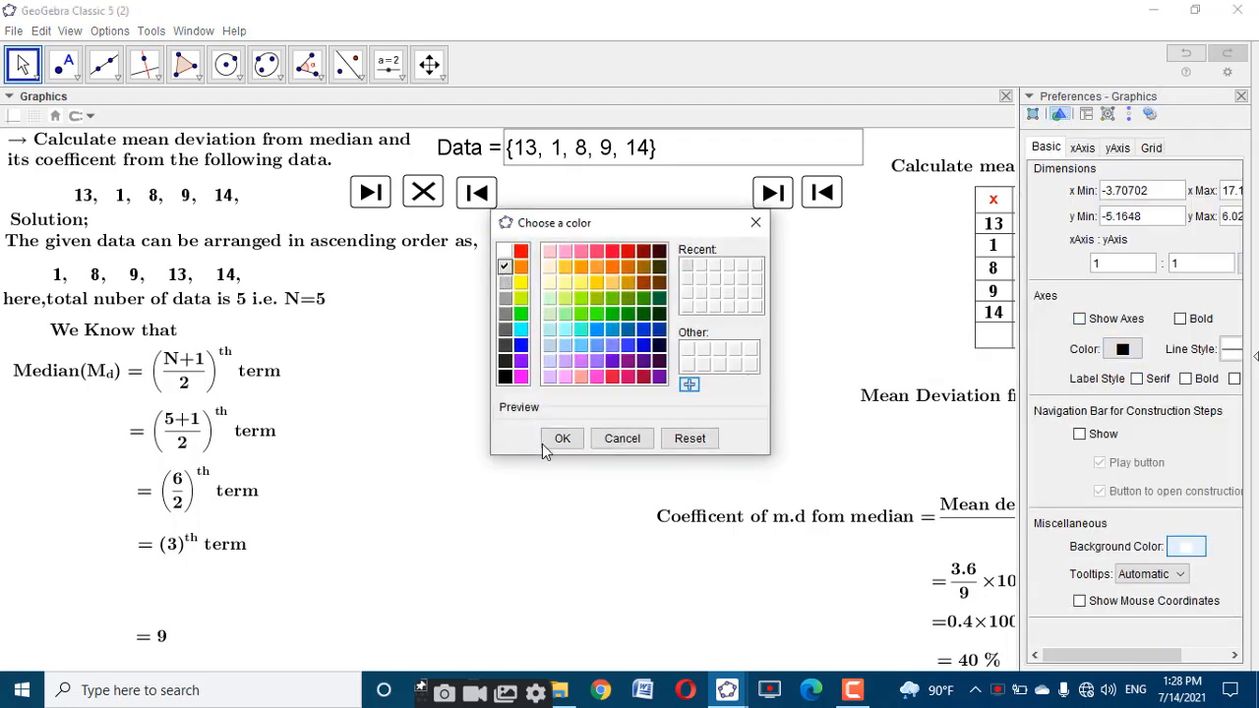
click(560, 439)
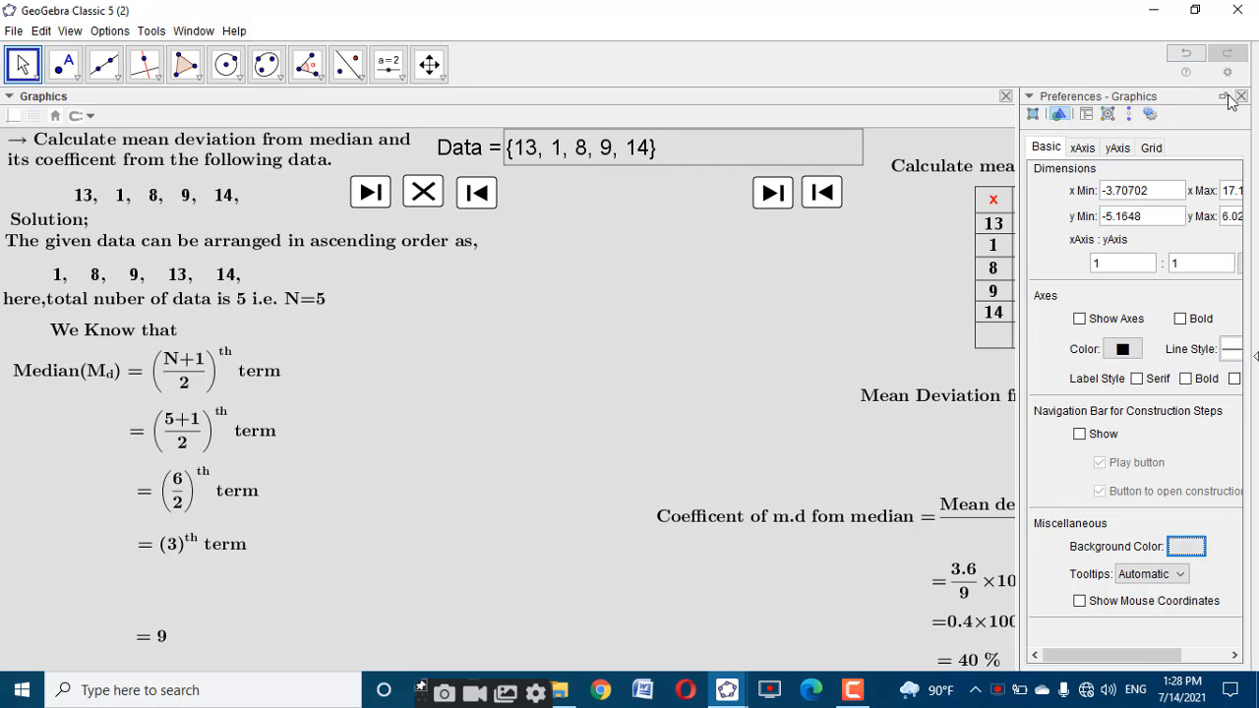
click(1240, 97)
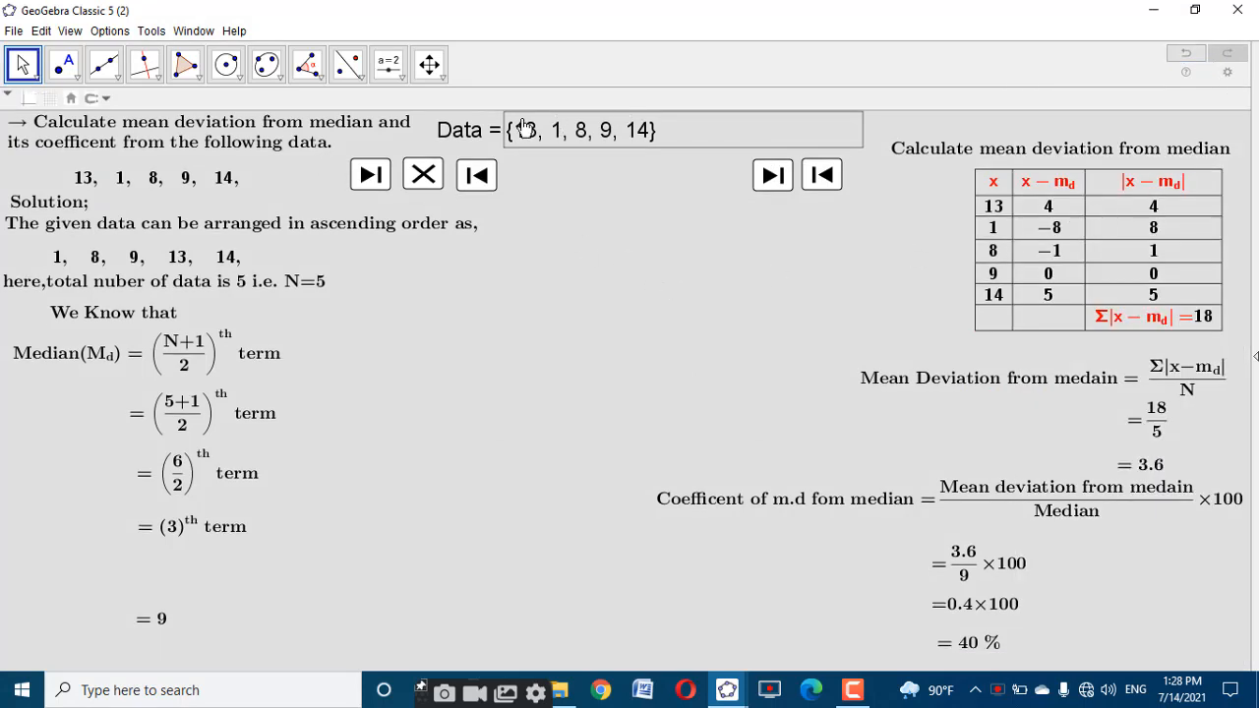